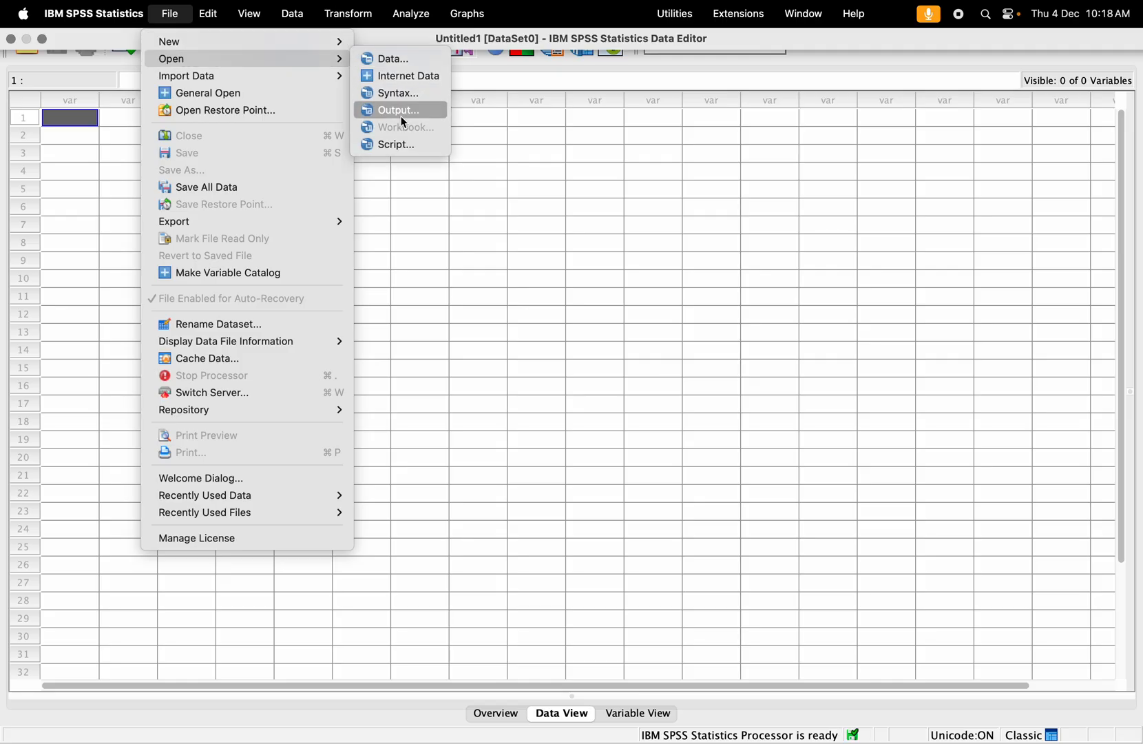
- Open the Excel file Obesity 4.0.xlsx from Downloads, reading variable names from the first row, and enlarge the resulting data window
click(405, 63)
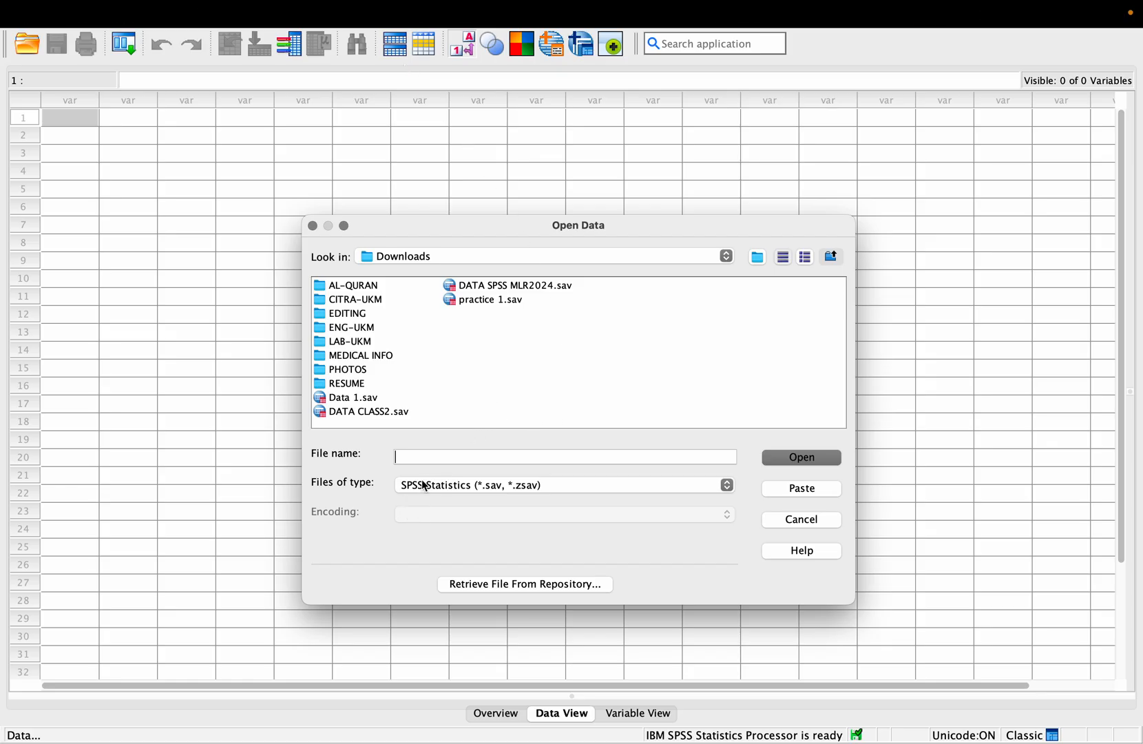
click(440, 483)
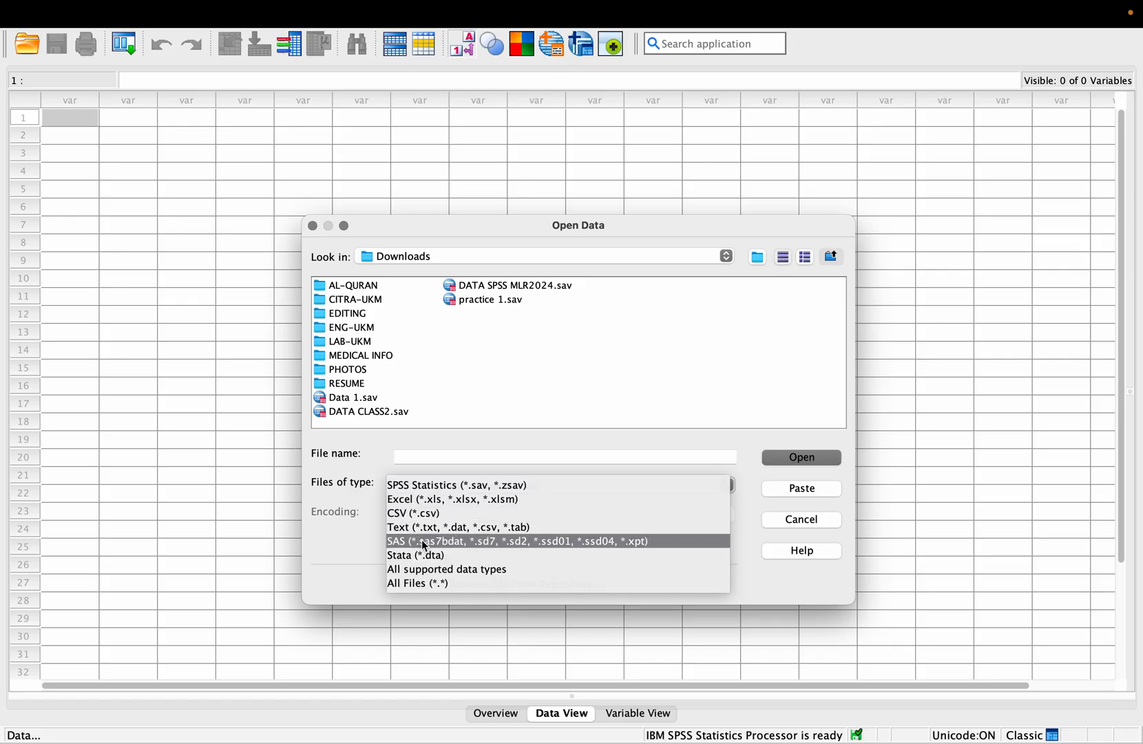
click(430, 512)
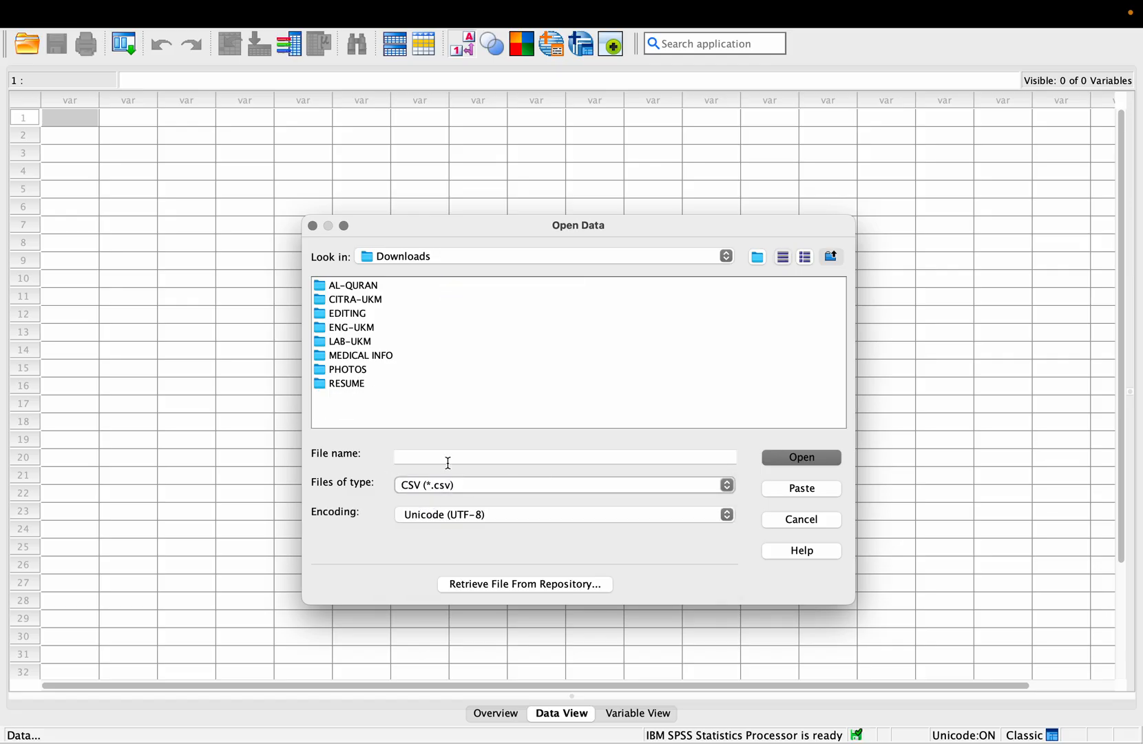
click(448, 482)
click(439, 473)
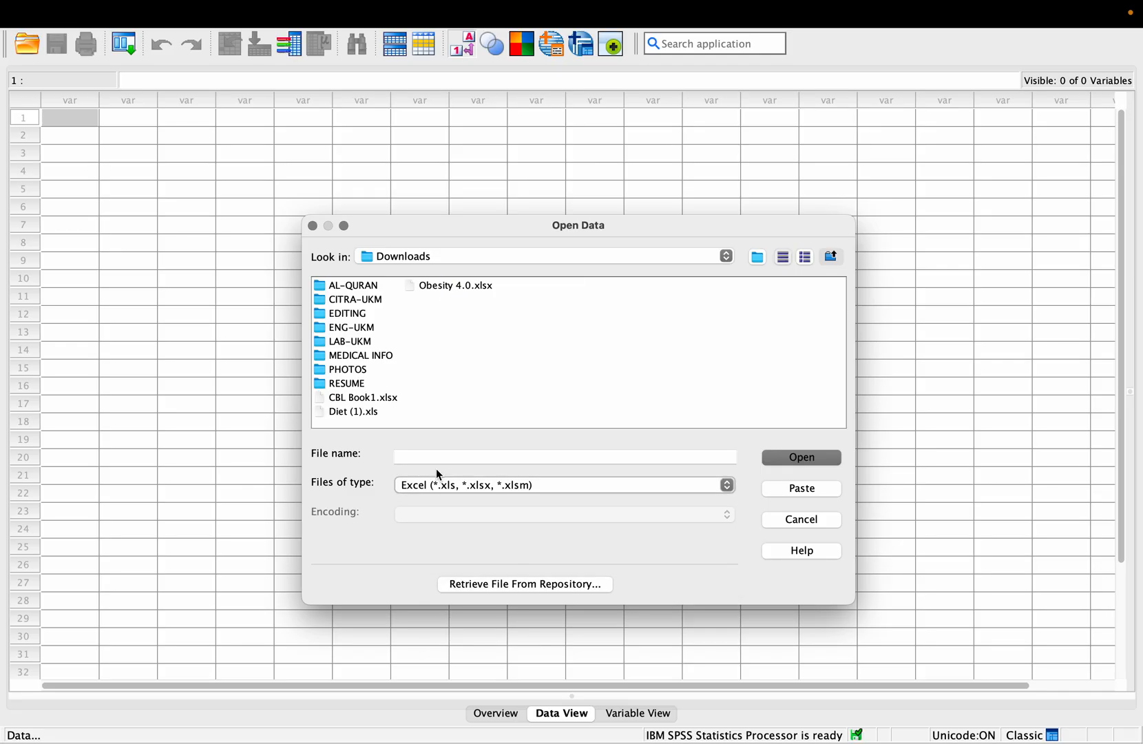
click(447, 292)
click(777, 458)
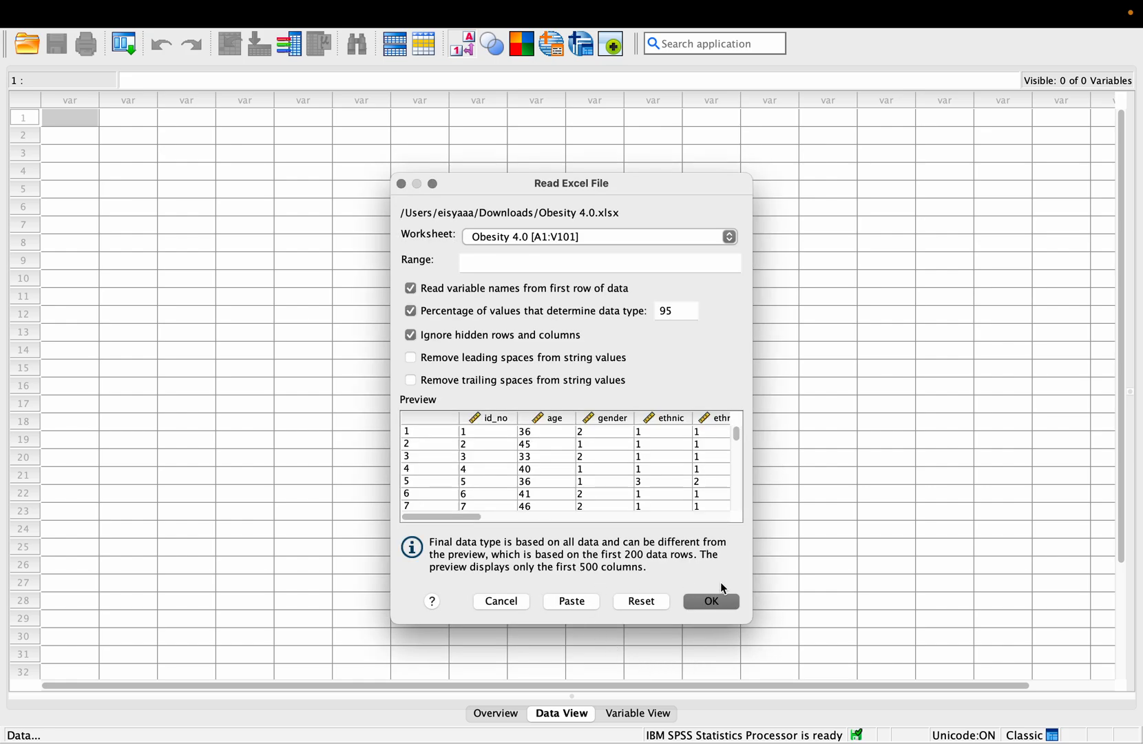
click(717, 602)
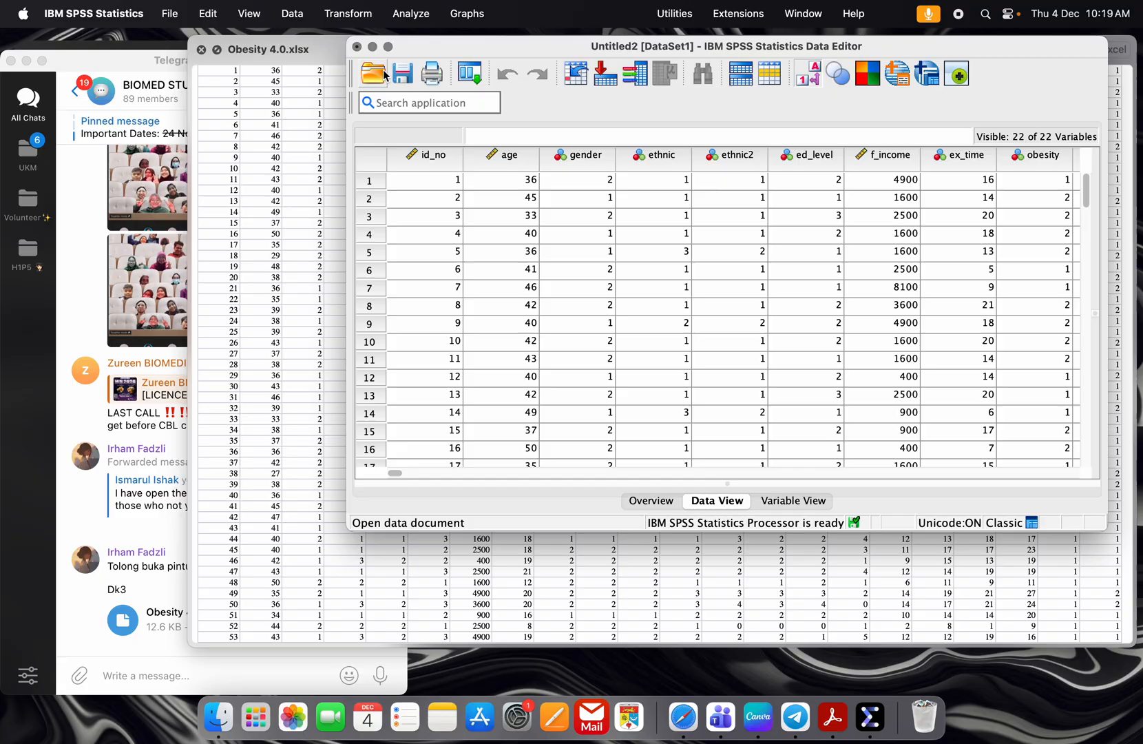
click(388, 47)
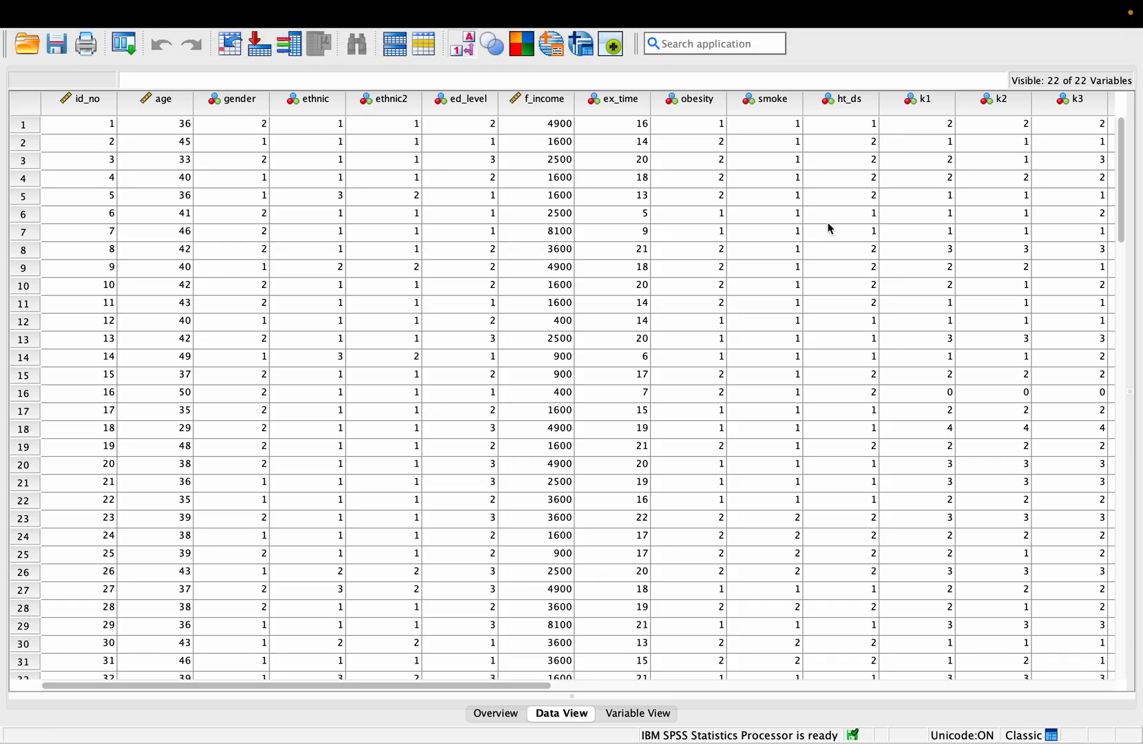
- Look through all cases and columns of the imported obesity data and review the variable definitions
scroll(792, 361, down, 3)
scroll(792, 360, up, 3)
scroll(803, 376, down, 20)
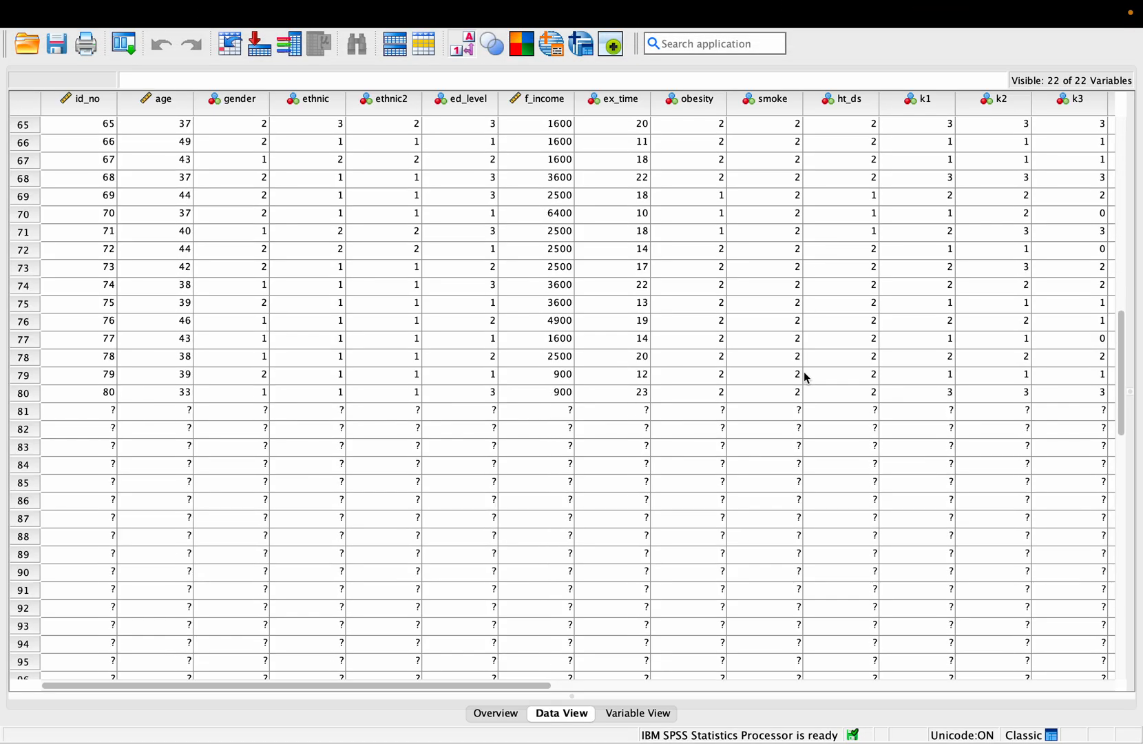
scroll(806, 377, up, 12)
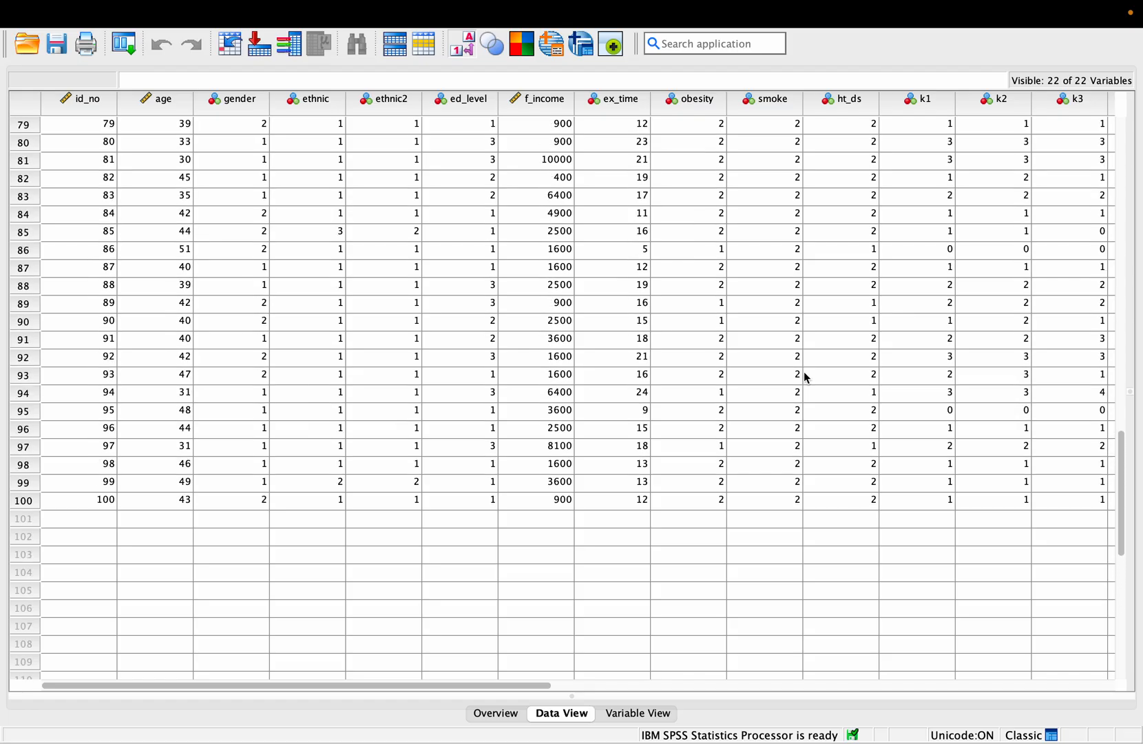
scroll(806, 377, up, 20)
scroll(806, 377, right, 10)
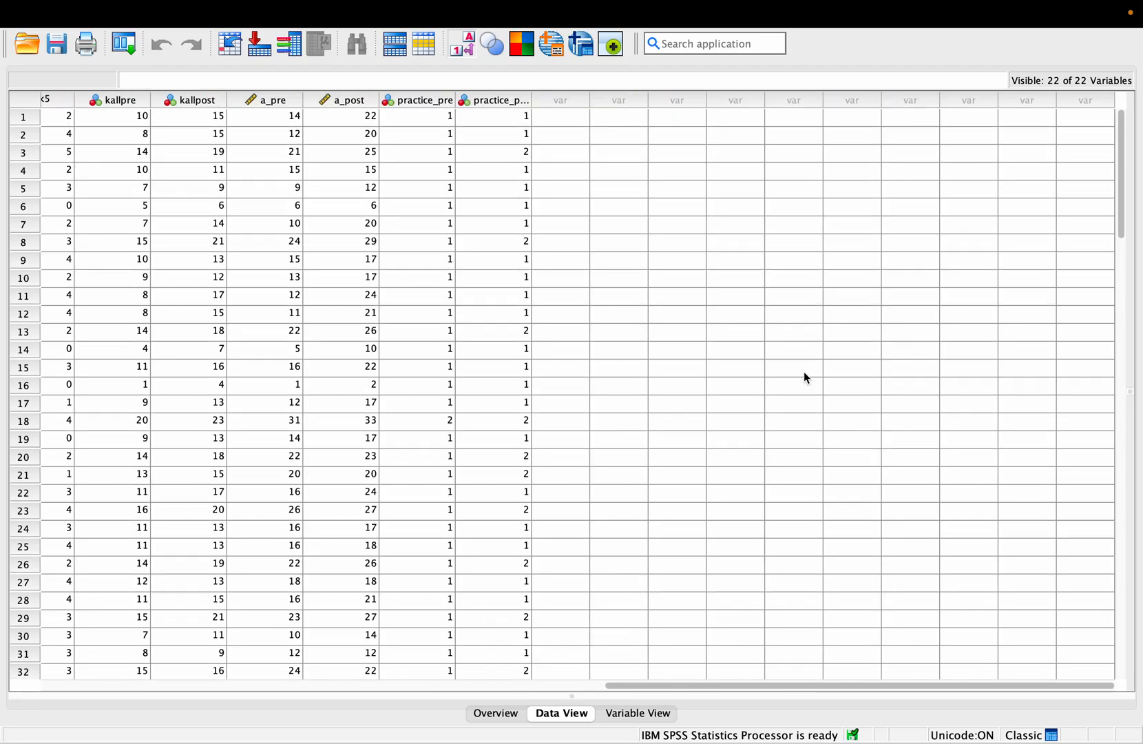
scroll(806, 377, left, 10)
scroll(806, 377, up, 2)
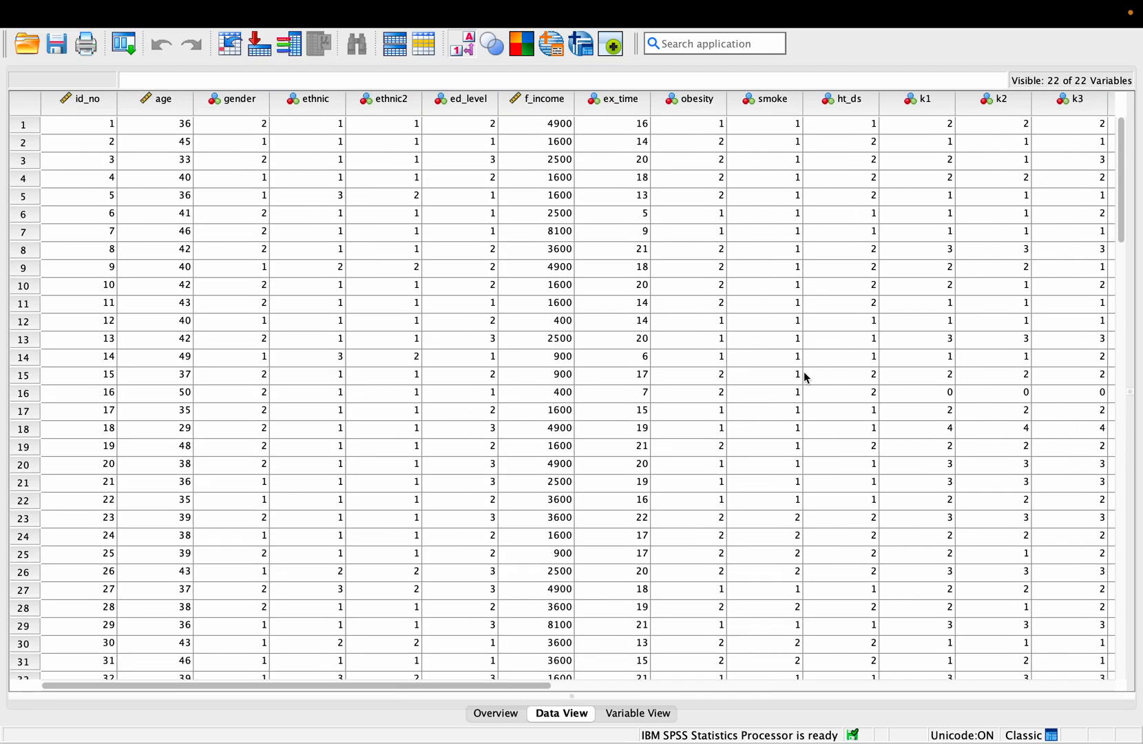
scroll(806, 377, down, 2)
scroll(805, 377, up, 2)
scroll(806, 378, down, 20)
scroll(806, 378, up, 5)
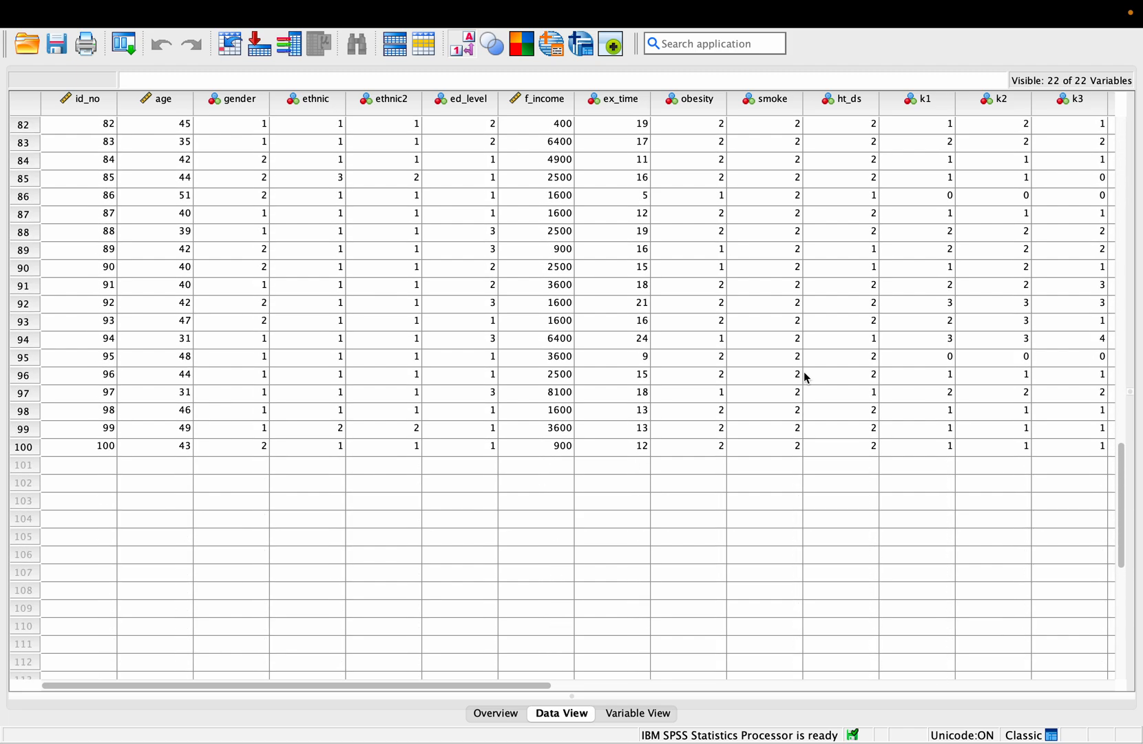
scroll(806, 377, up, 4)
scroll(805, 377, down, 1)
scroll(806, 378, up, 1)
scroll(806, 377, down, 1)
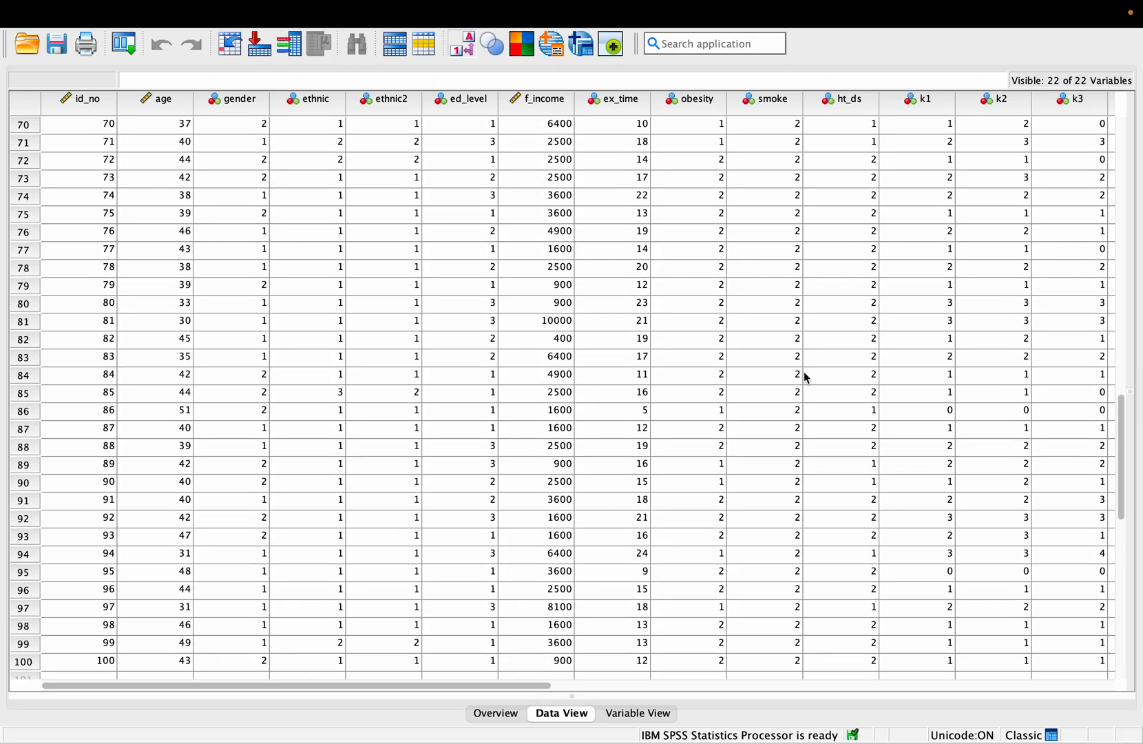
scroll(806, 377, up, 20)
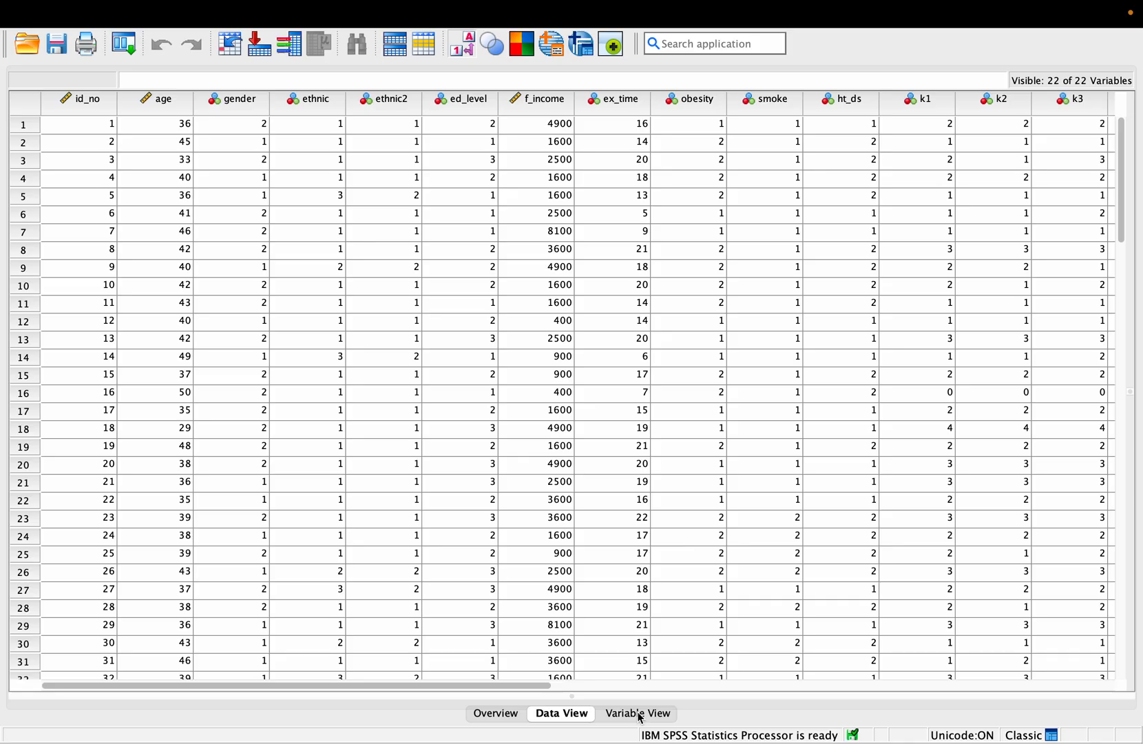
click(630, 721)
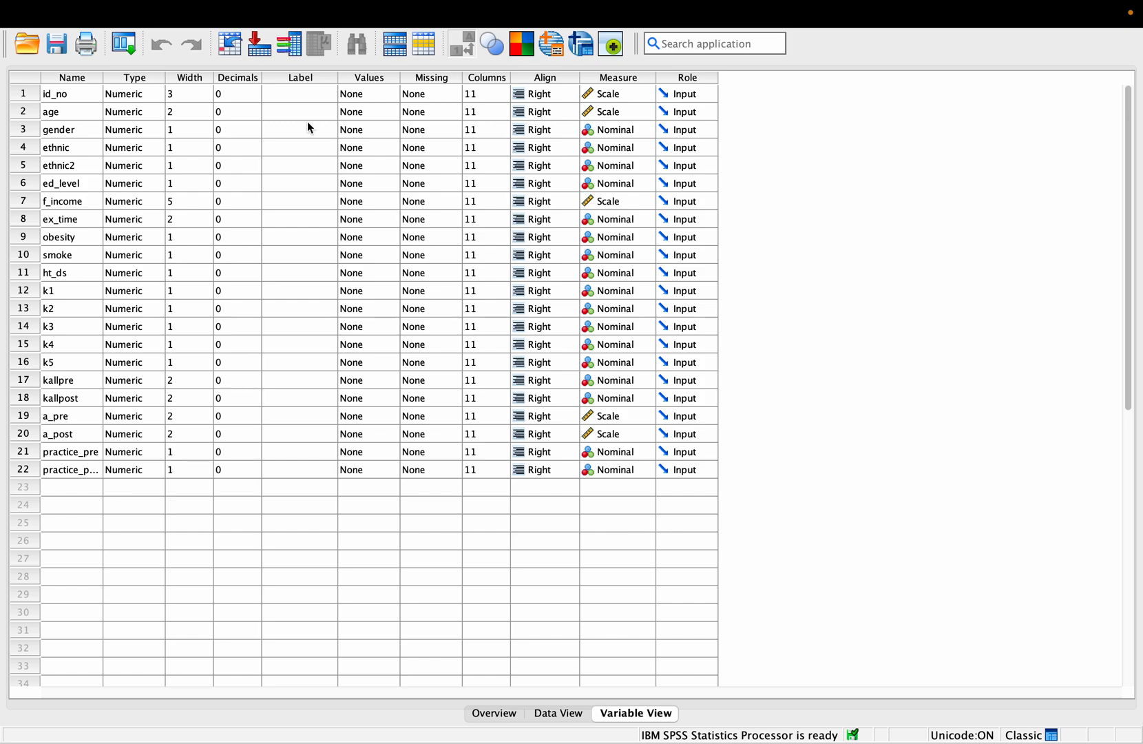
click(566, 714)
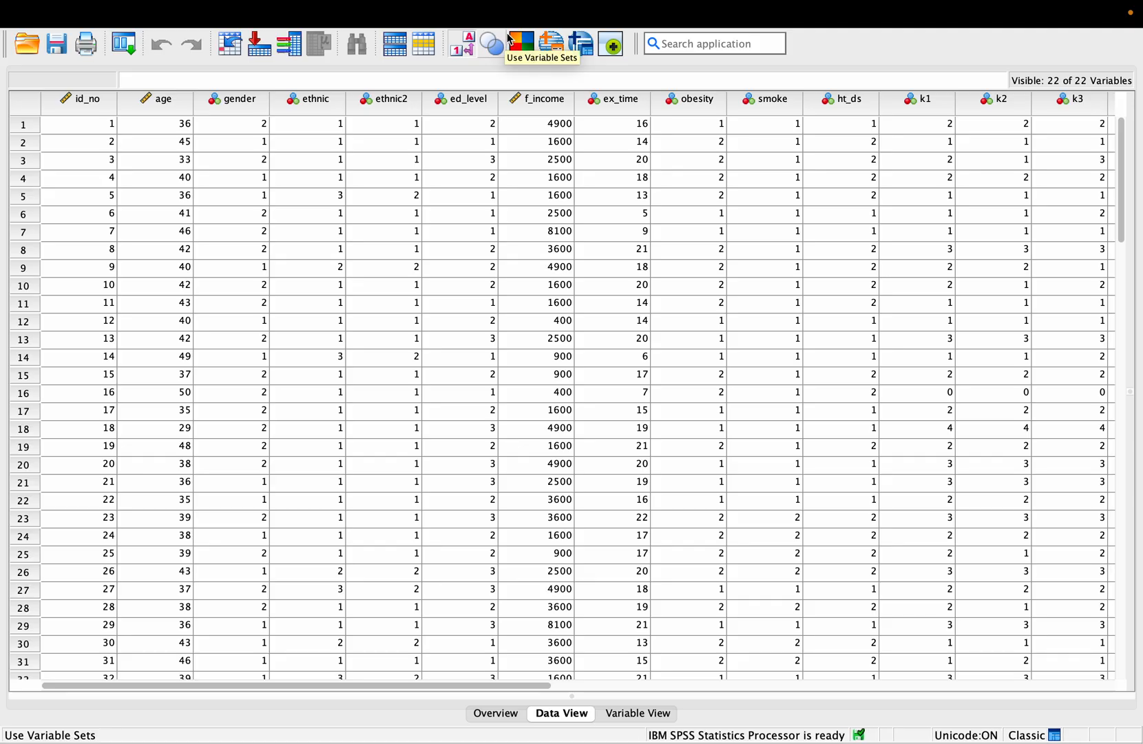
- Start an Explore analysis from the descriptive statistics and add f_income as a dependent variable
mouse_move(292, 5)
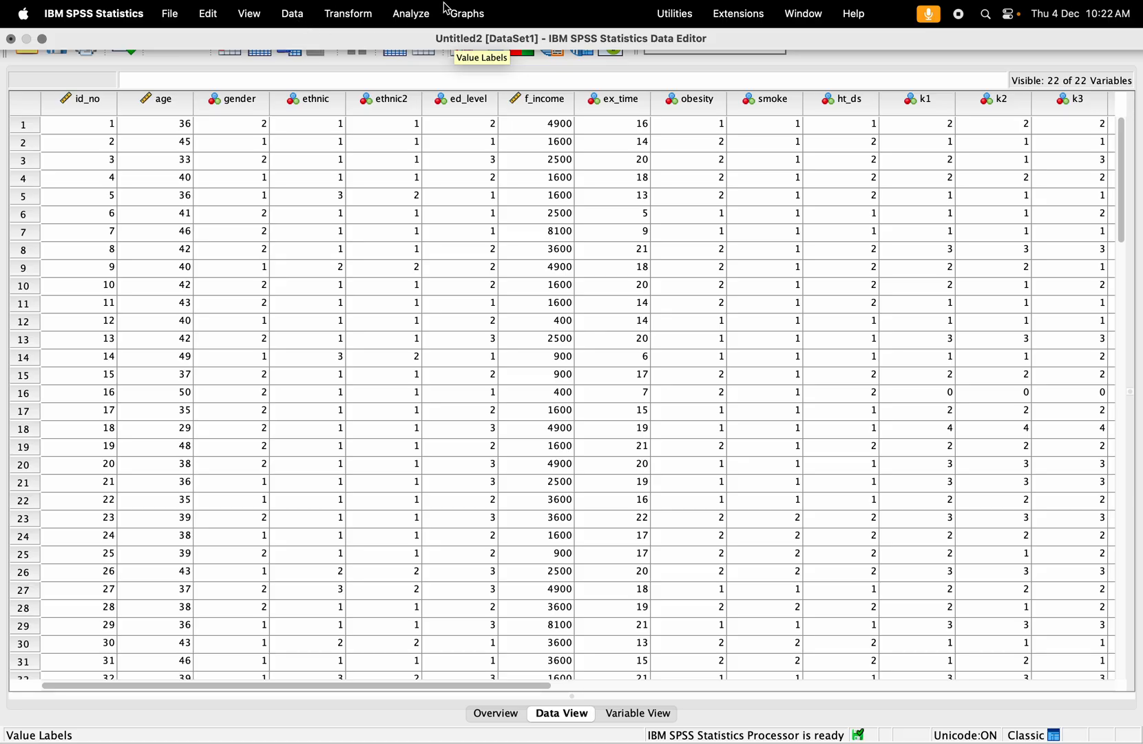
click(415, 14)
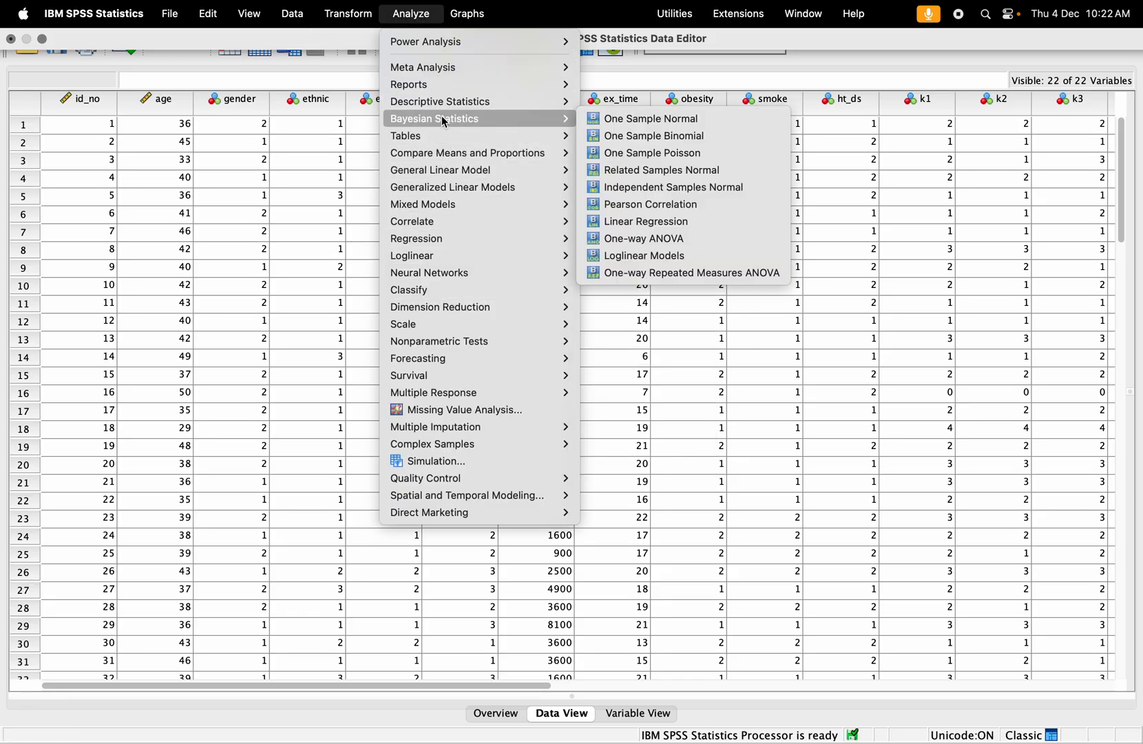
mouse_move(449, 103)
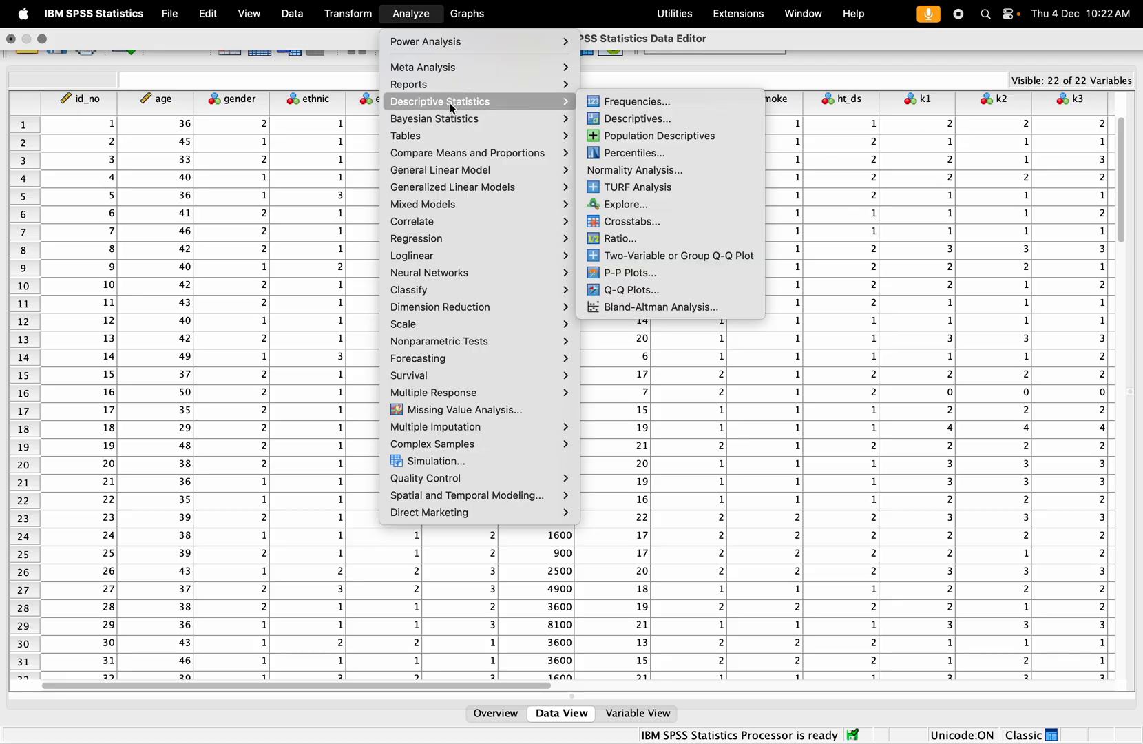
click(655, 207)
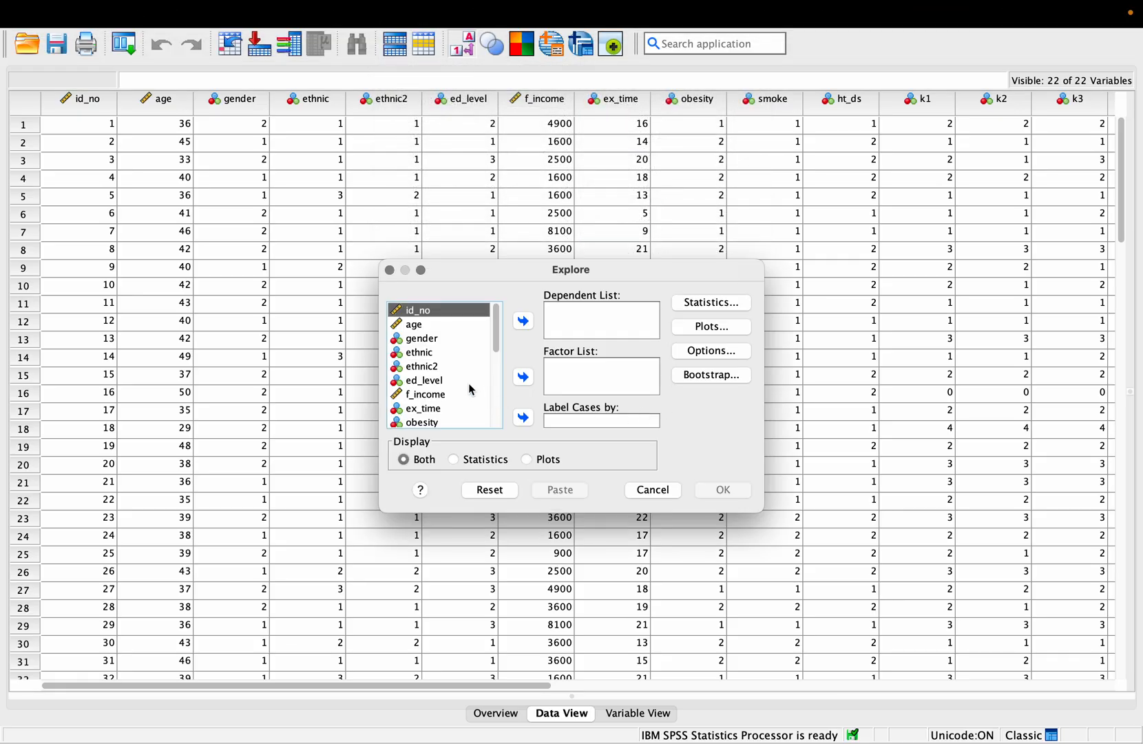
click(424, 355)
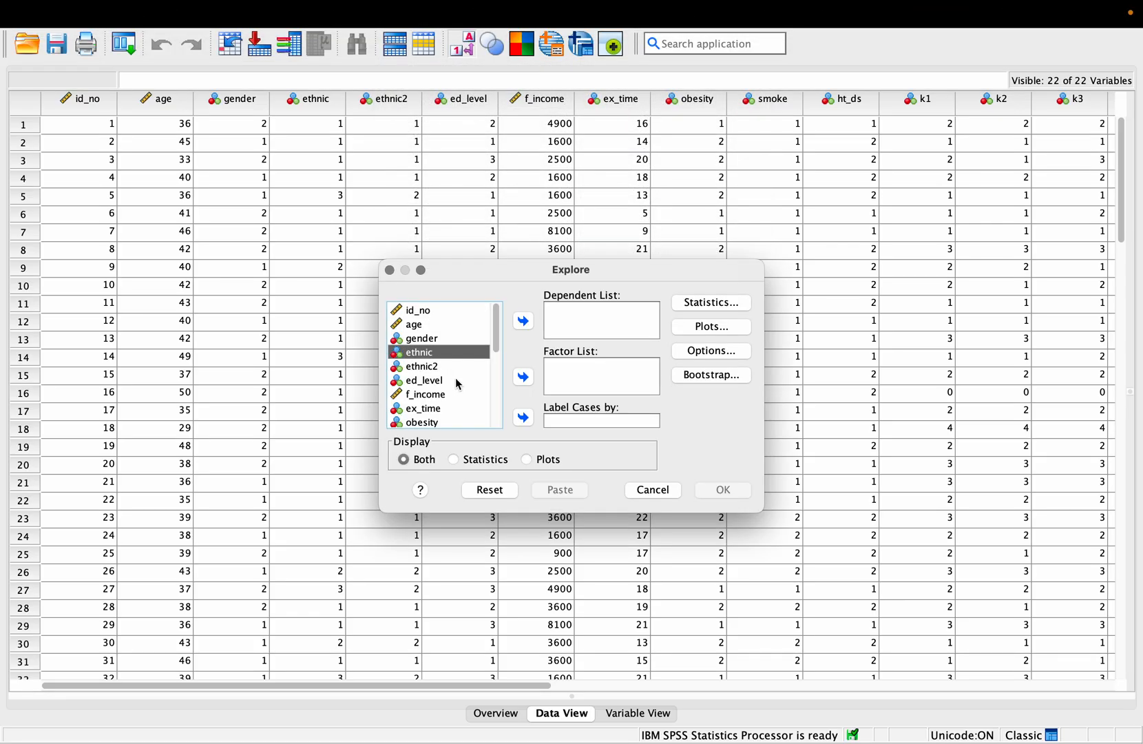
click(437, 396)
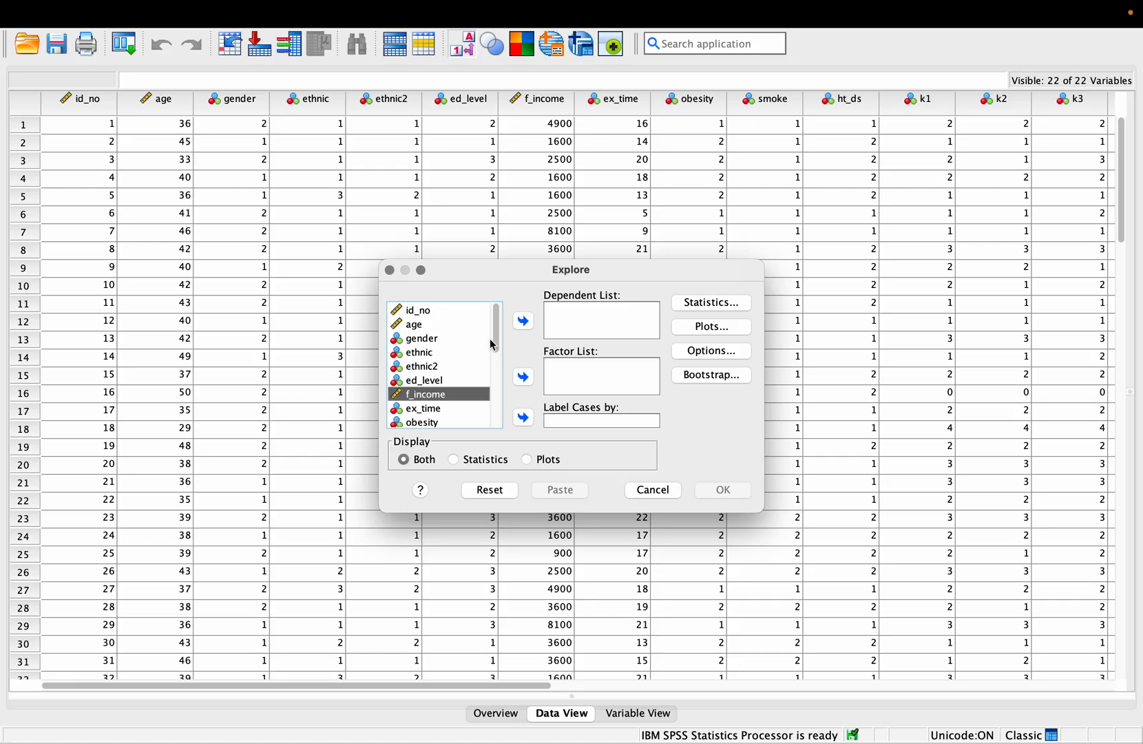
click(523, 322)
click(423, 354)
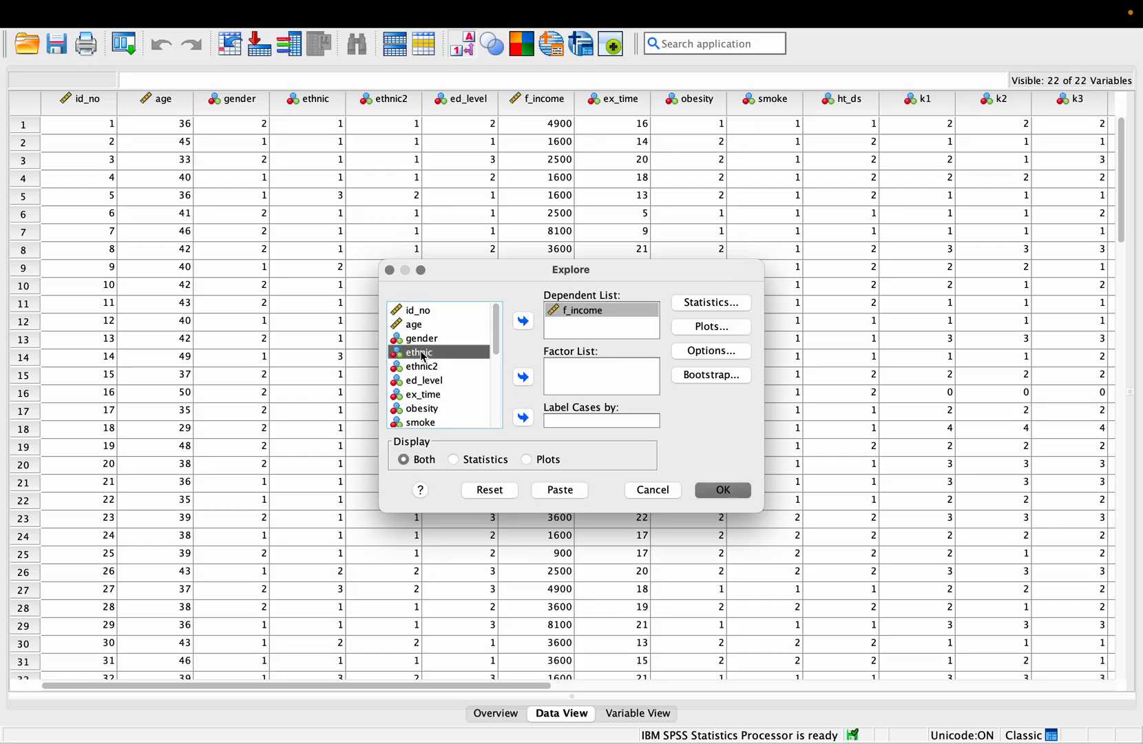
click(523, 321)
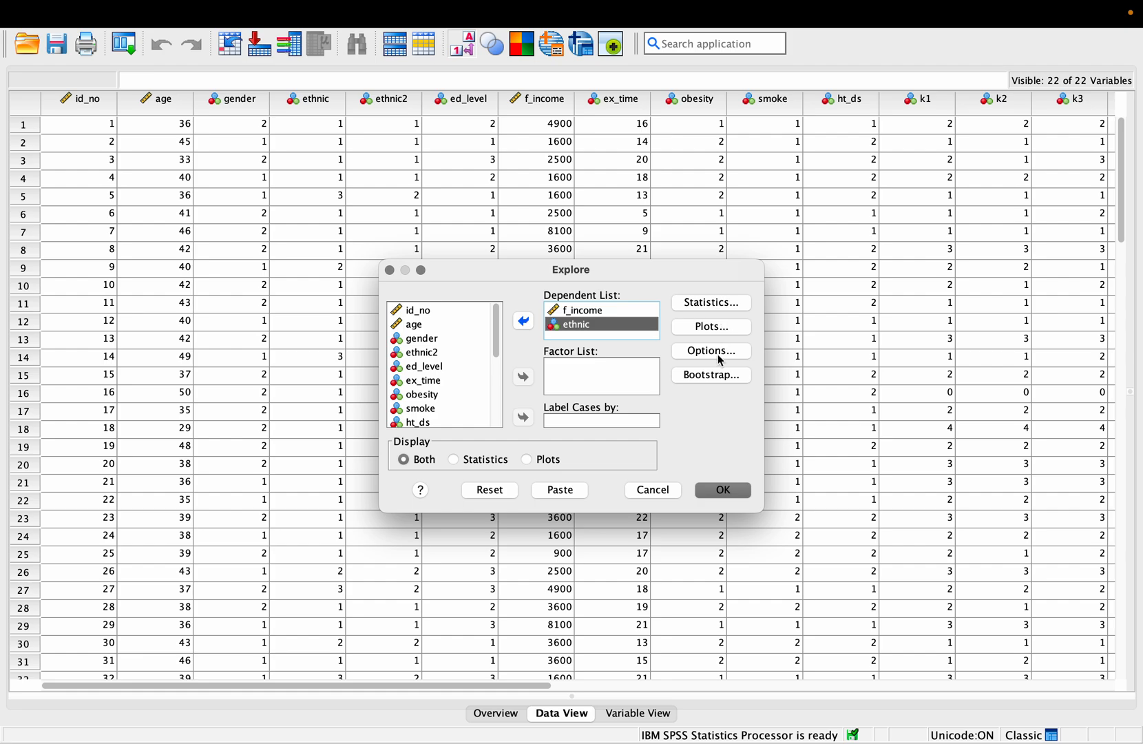
click(523, 321)
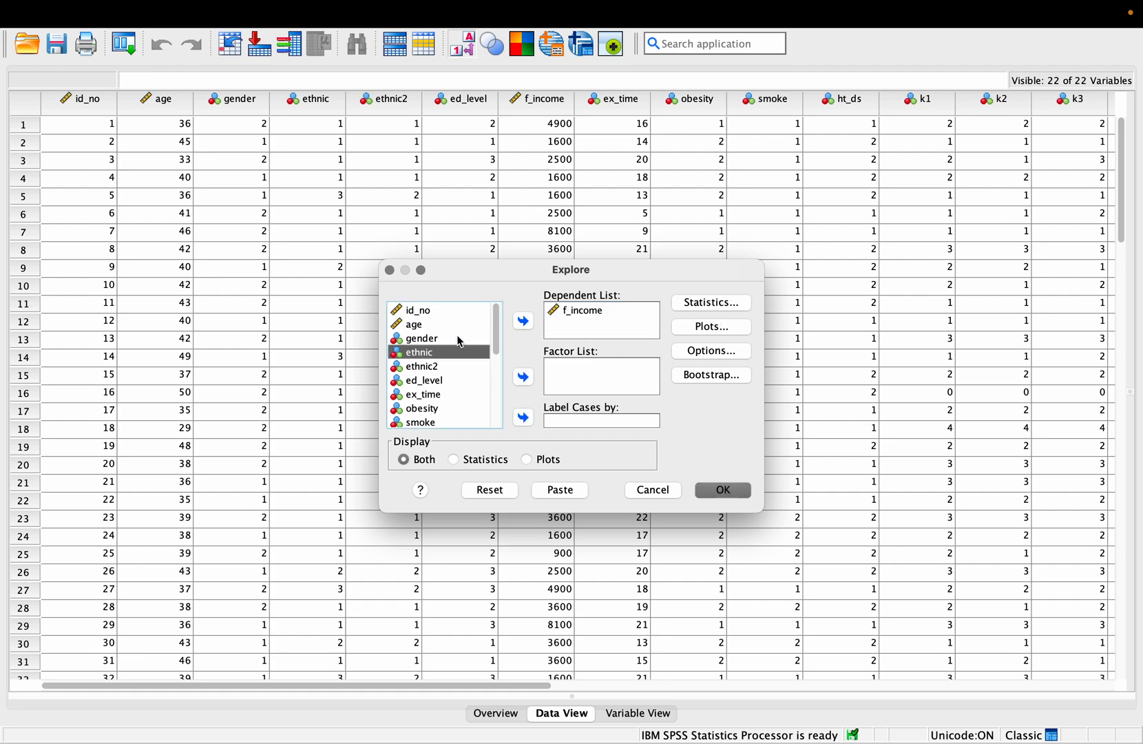
- Add ethnic2 as a second dependent variable of the Explore analysis
click(440, 367)
click(520, 322)
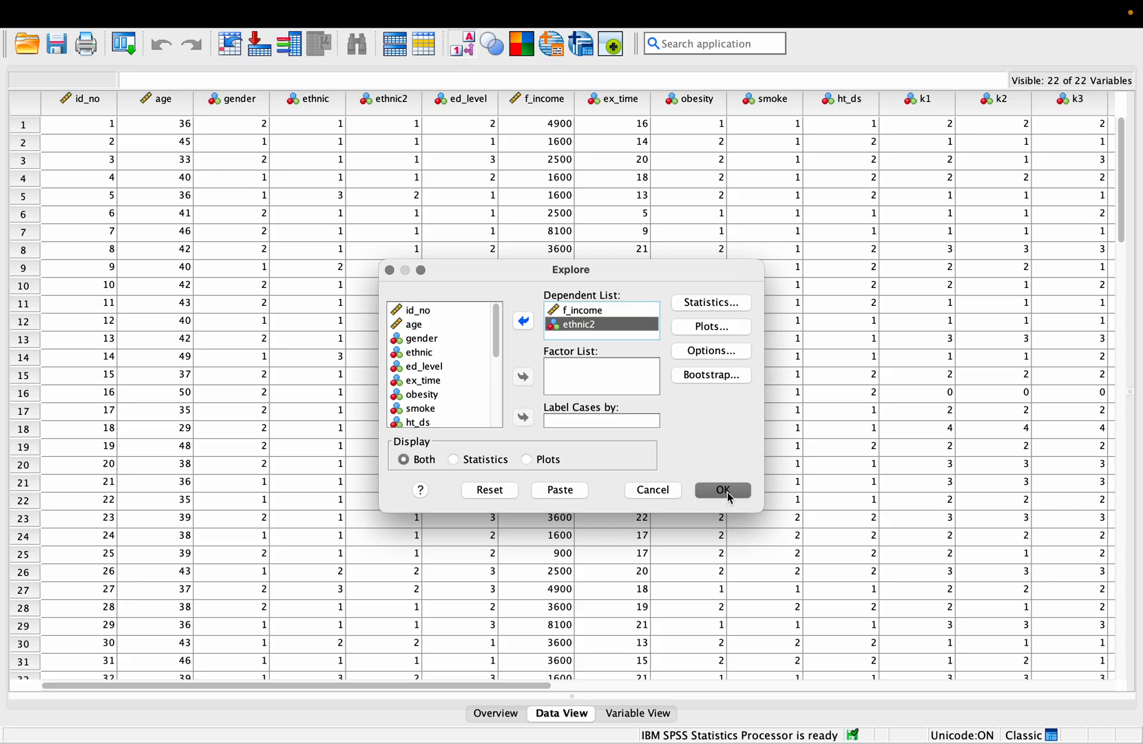
- Include a histogram and normality plots with tests in the Explore plots, and run the analysis
click(720, 327)
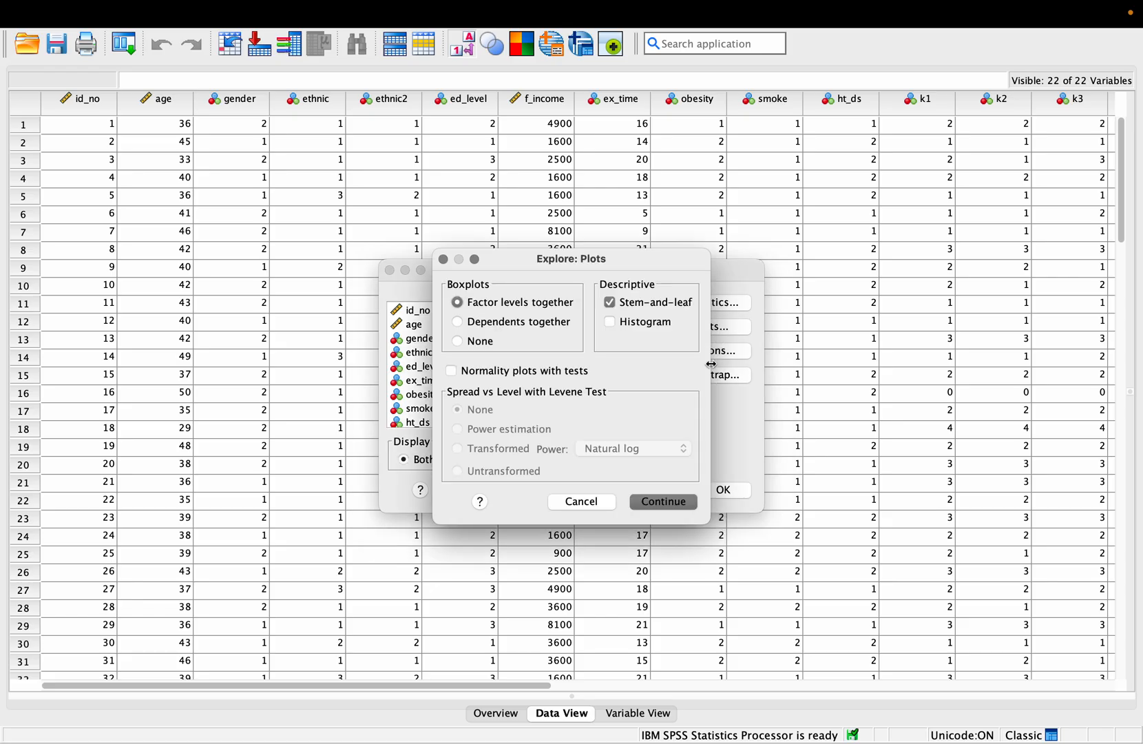
click(610, 323)
click(454, 373)
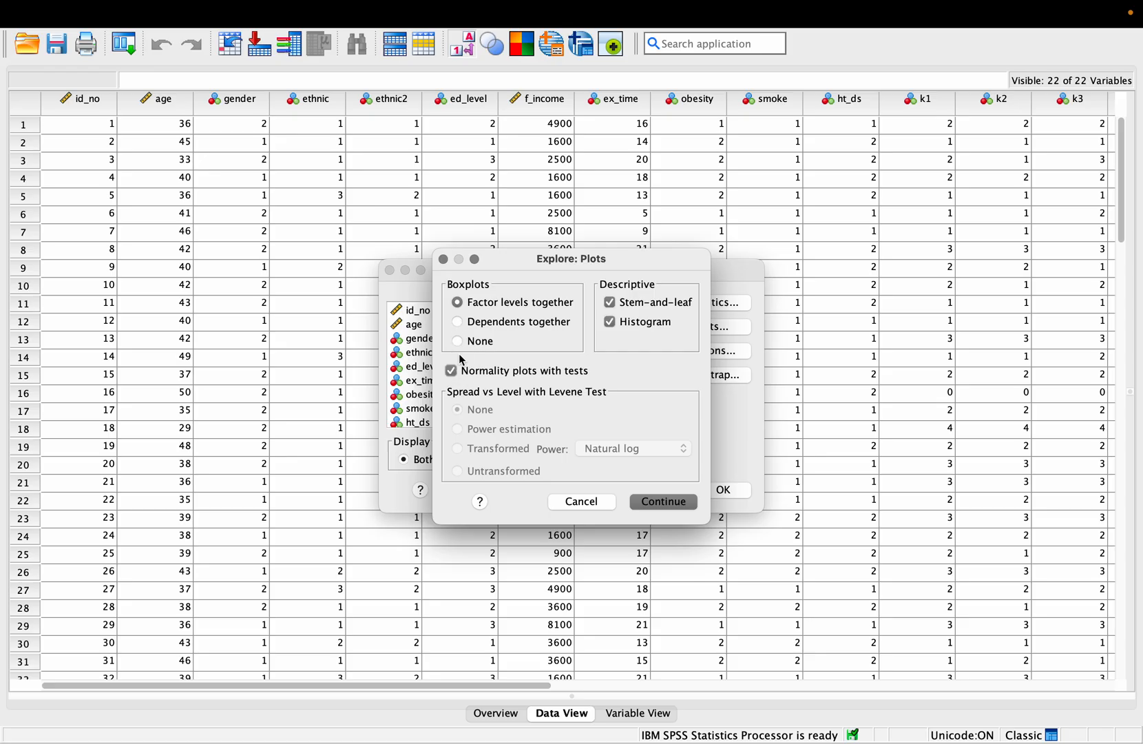
click(650, 502)
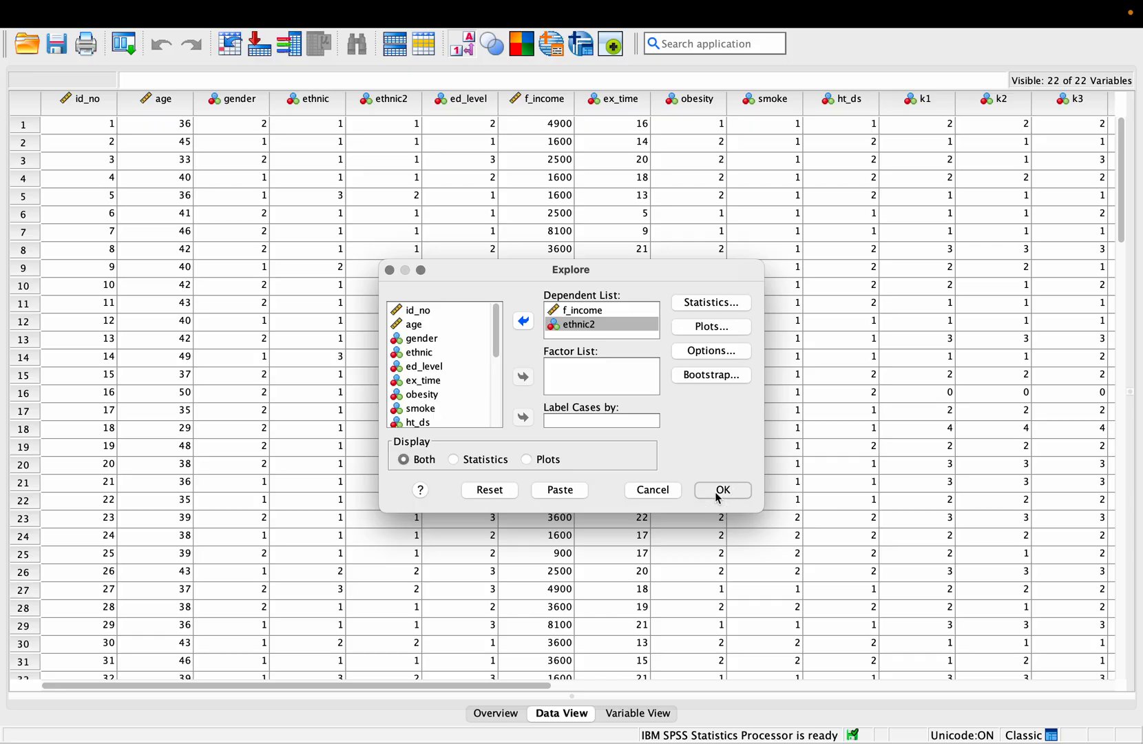
click(718, 494)
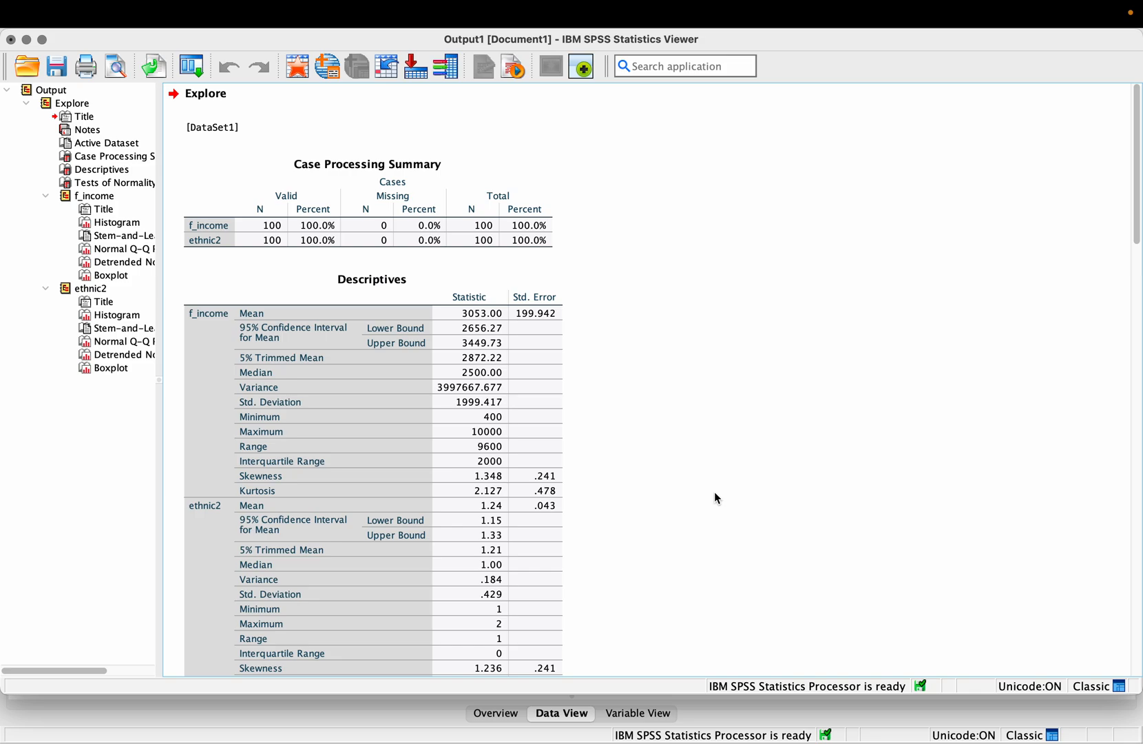
- Examine the Explore output for f_income and ethnic2, including the descriptives, tests of normality and plots
scroll(715, 492, down, 20)
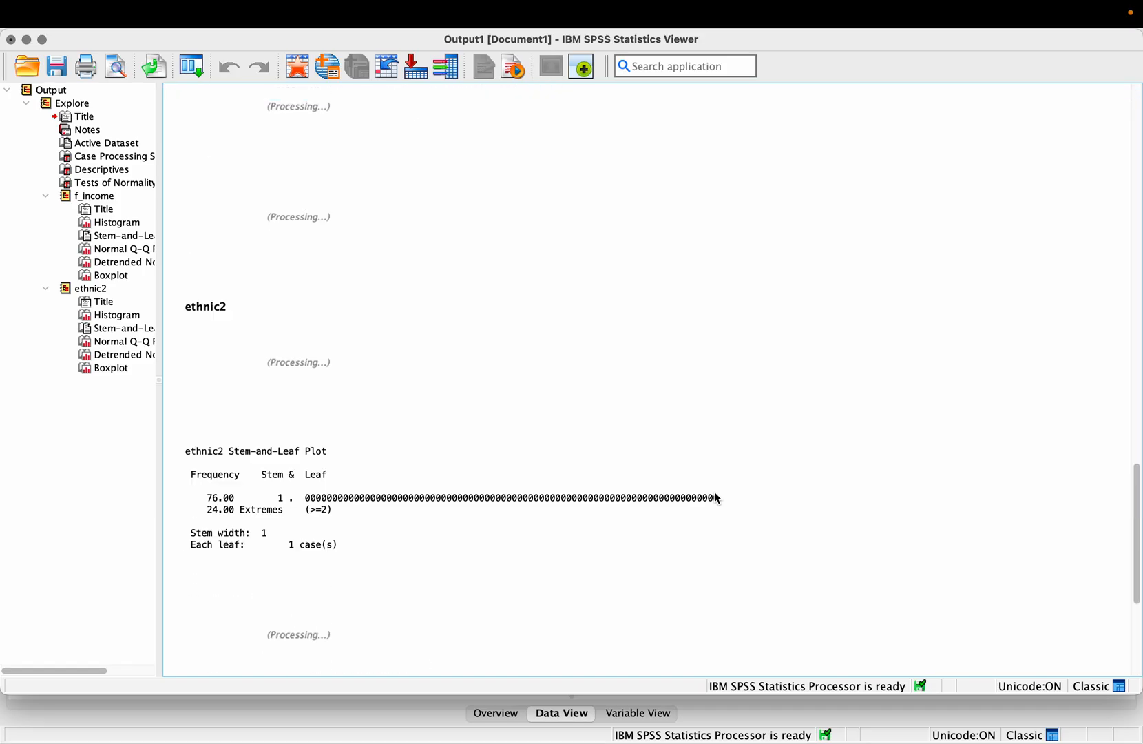
scroll(715, 492, up, 4)
scroll(714, 493, down, 8)
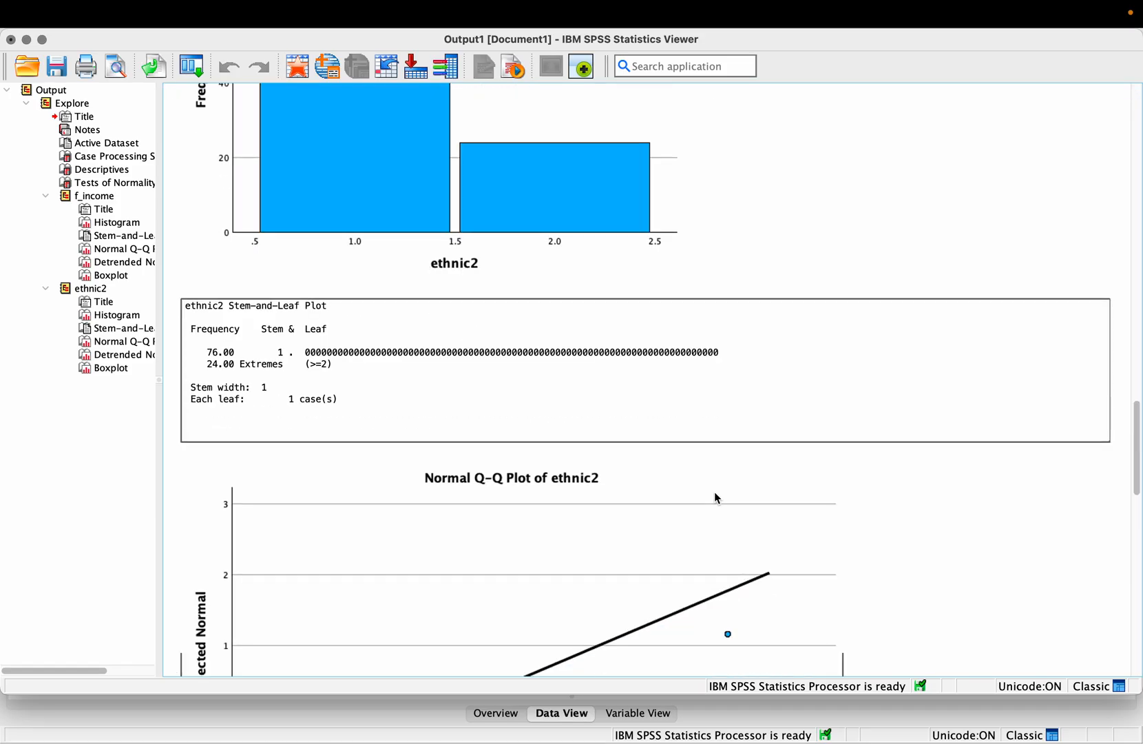
scroll(715, 497, down, 10)
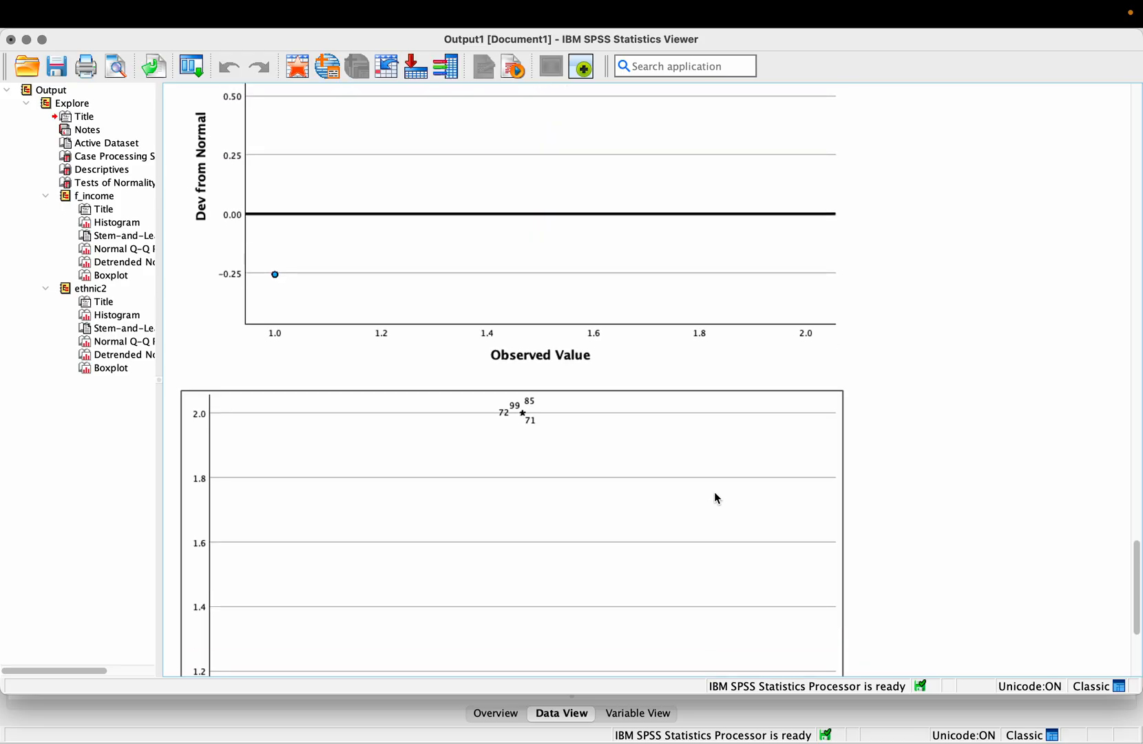
scroll(715, 497, up, 20)
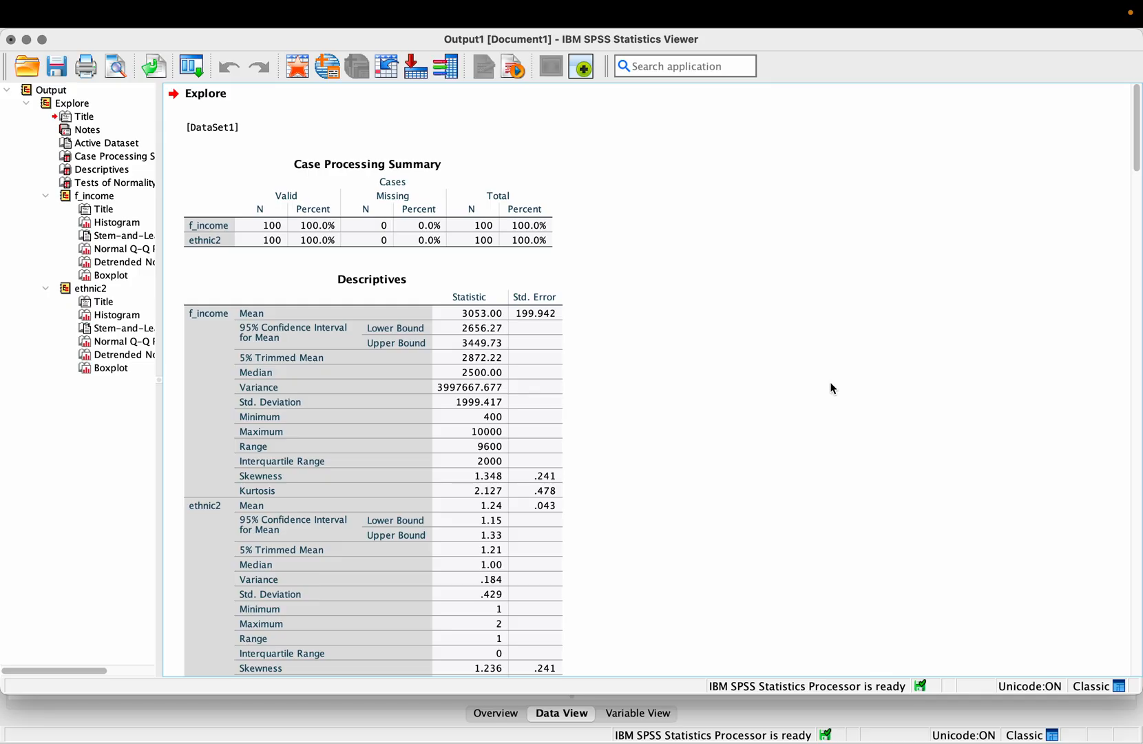
scroll(830, 381, down, 20)
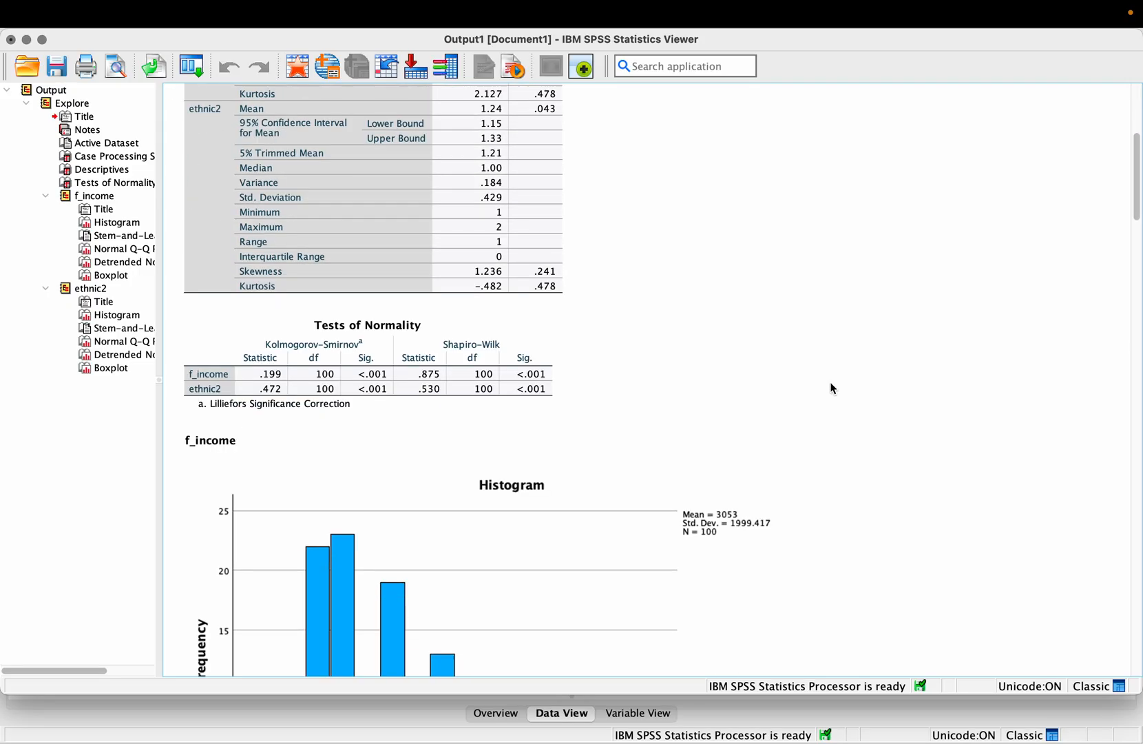
scroll(830, 382, down, 5)
scroll(830, 382, up, 20)
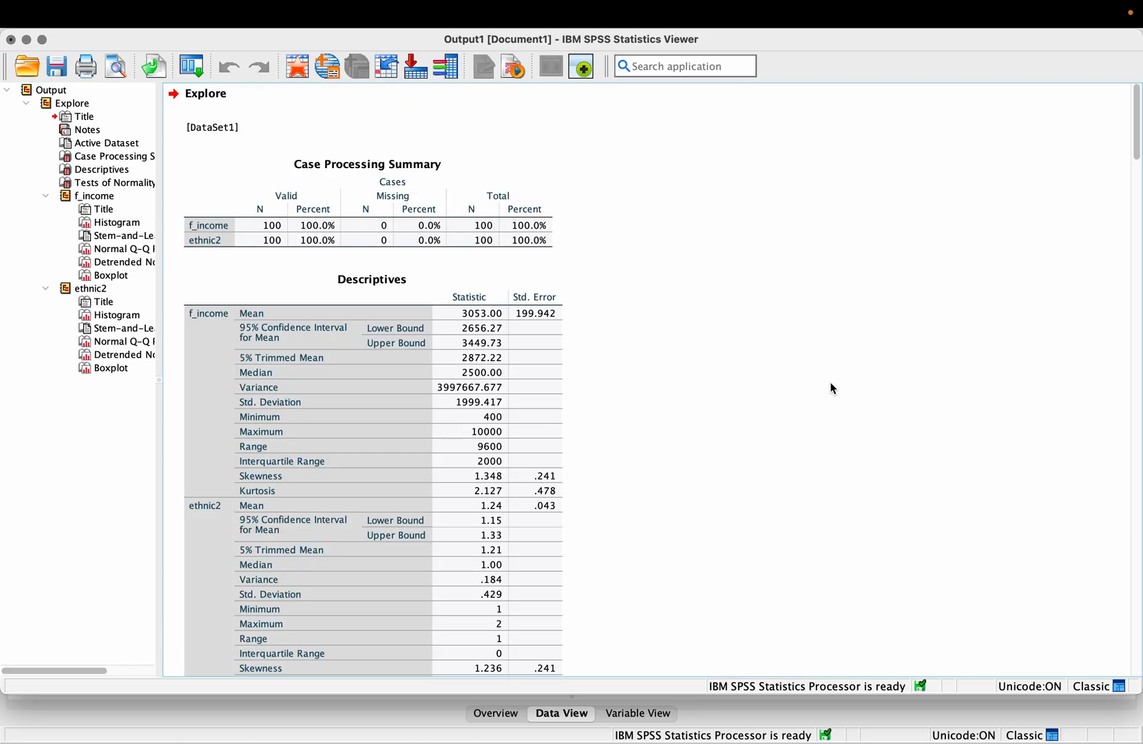
key(ctrl+Left)
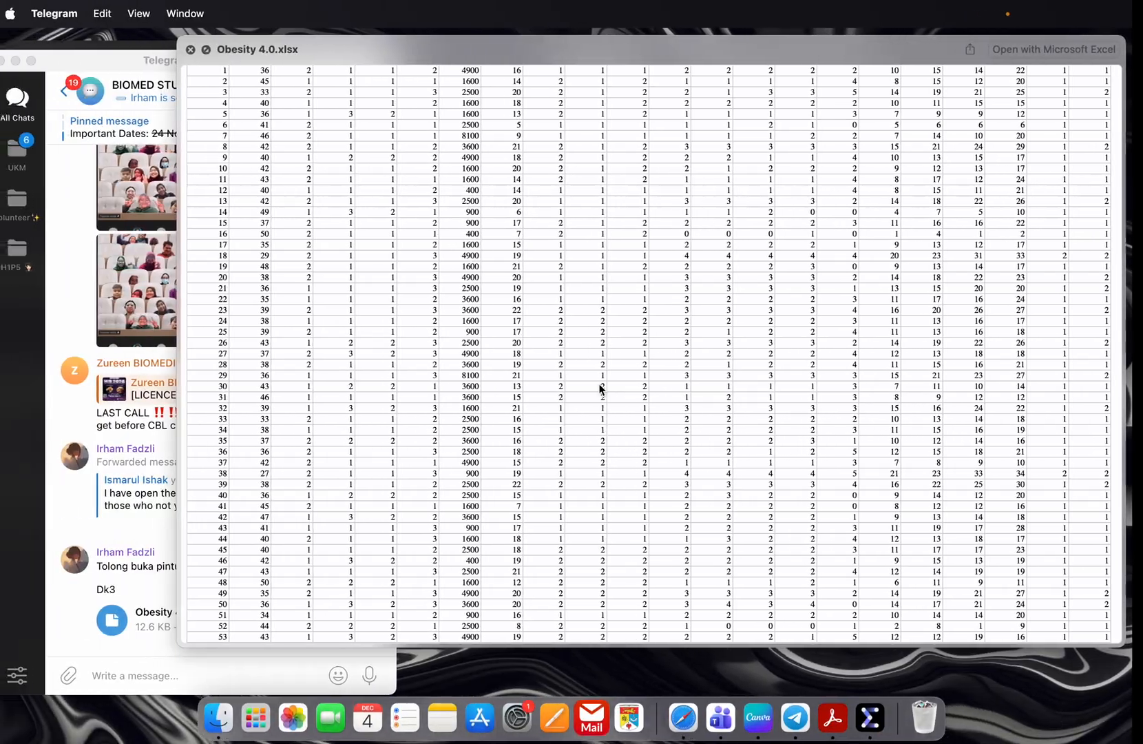
key(ctrl+Right)
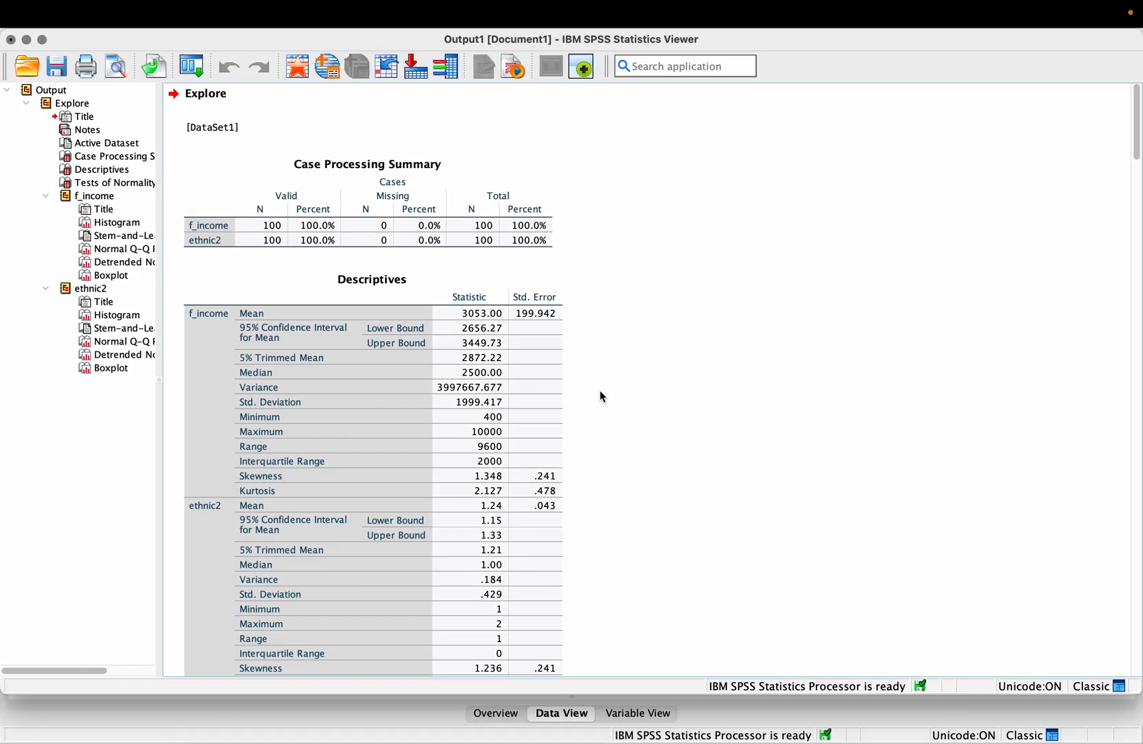
click(634, 716)
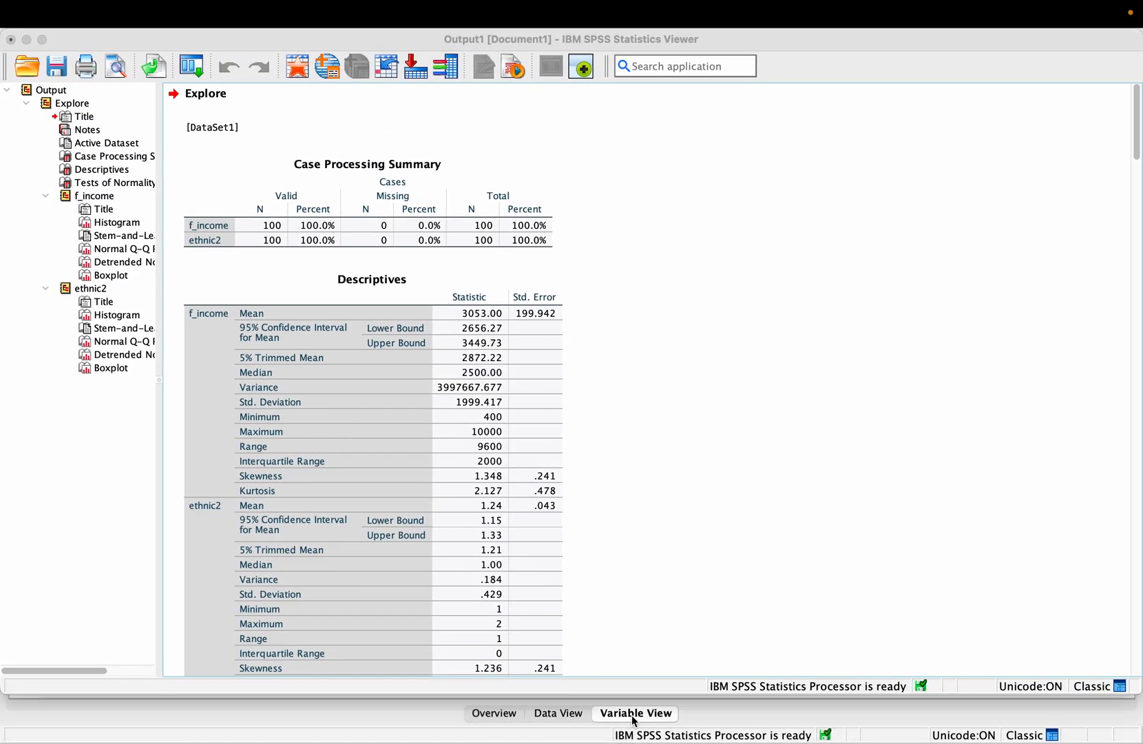
click(559, 715)
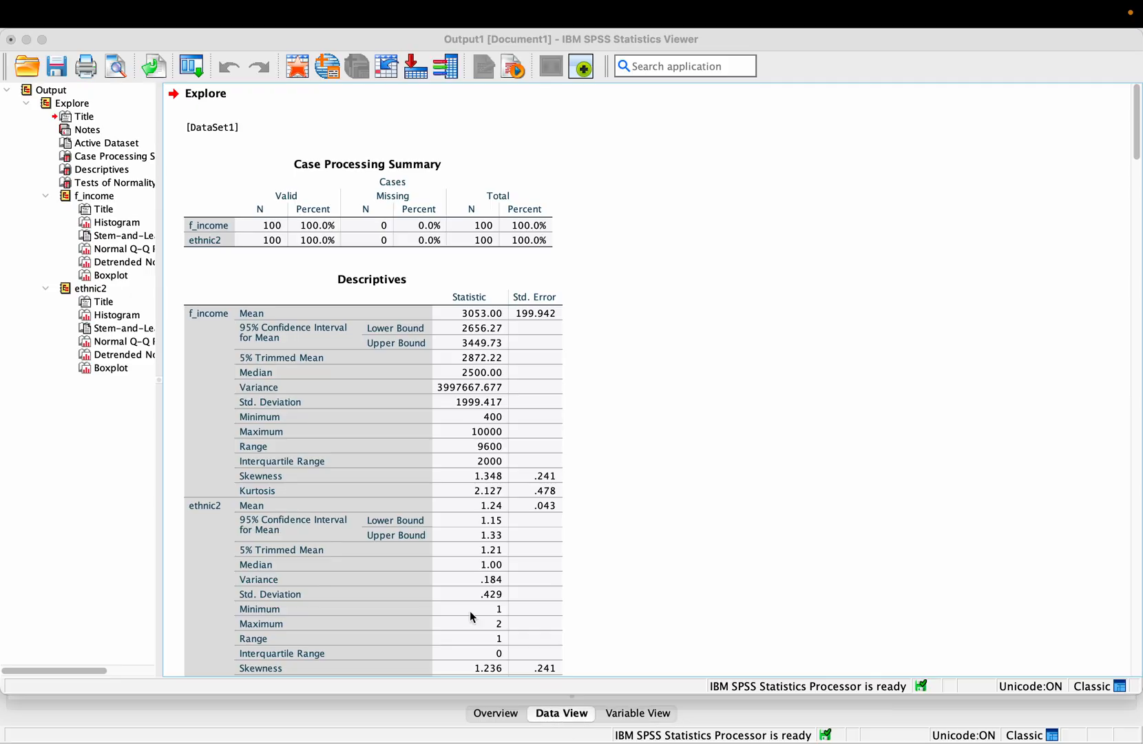
- Display the output viewer in full screen and select the Case Processing Summary table
drag(297, 38, 314, 128)
click(44, 130)
key(ctrl+Left)
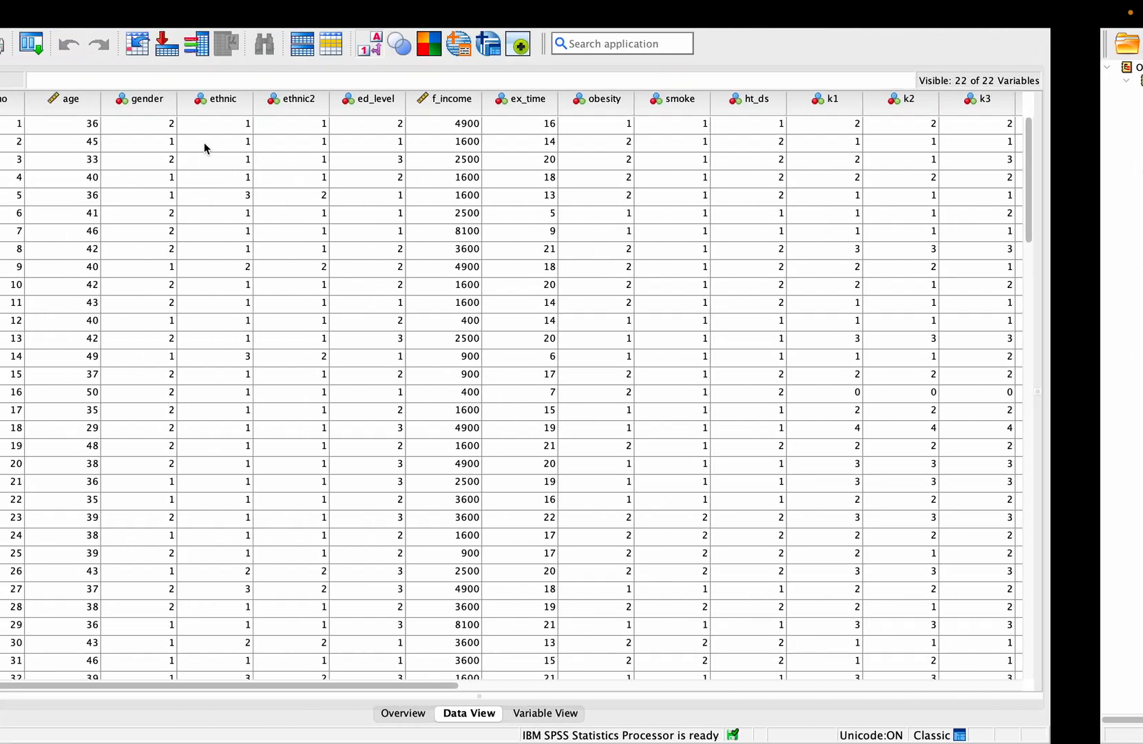
key(ctrl+Right)
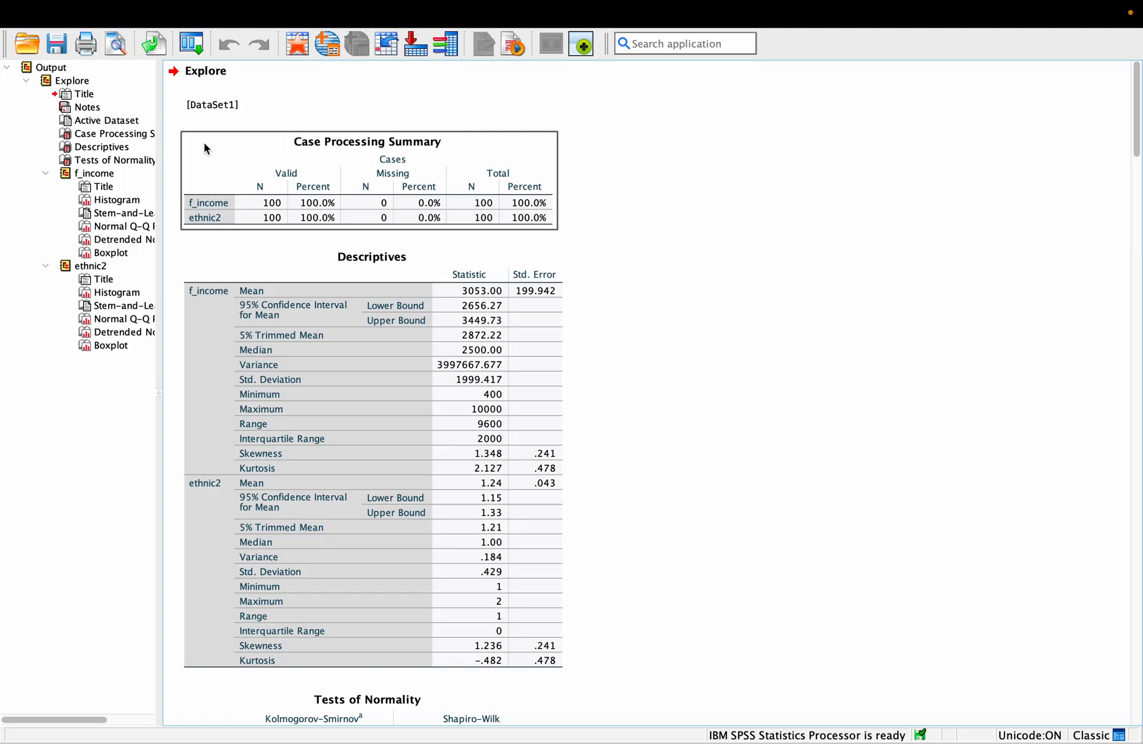
click(236, 143)
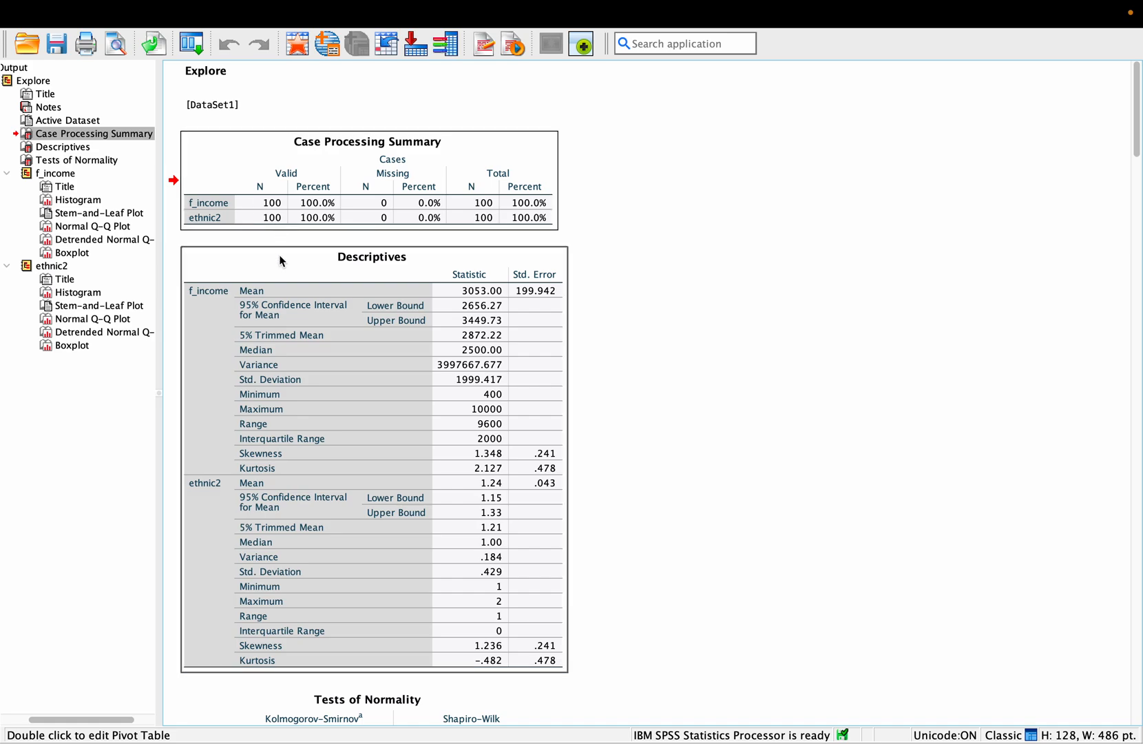
- Reopen the Explore analysis from the data editor and move ethnic2 from the dependent list to the factor list
key(ctrl+Left)
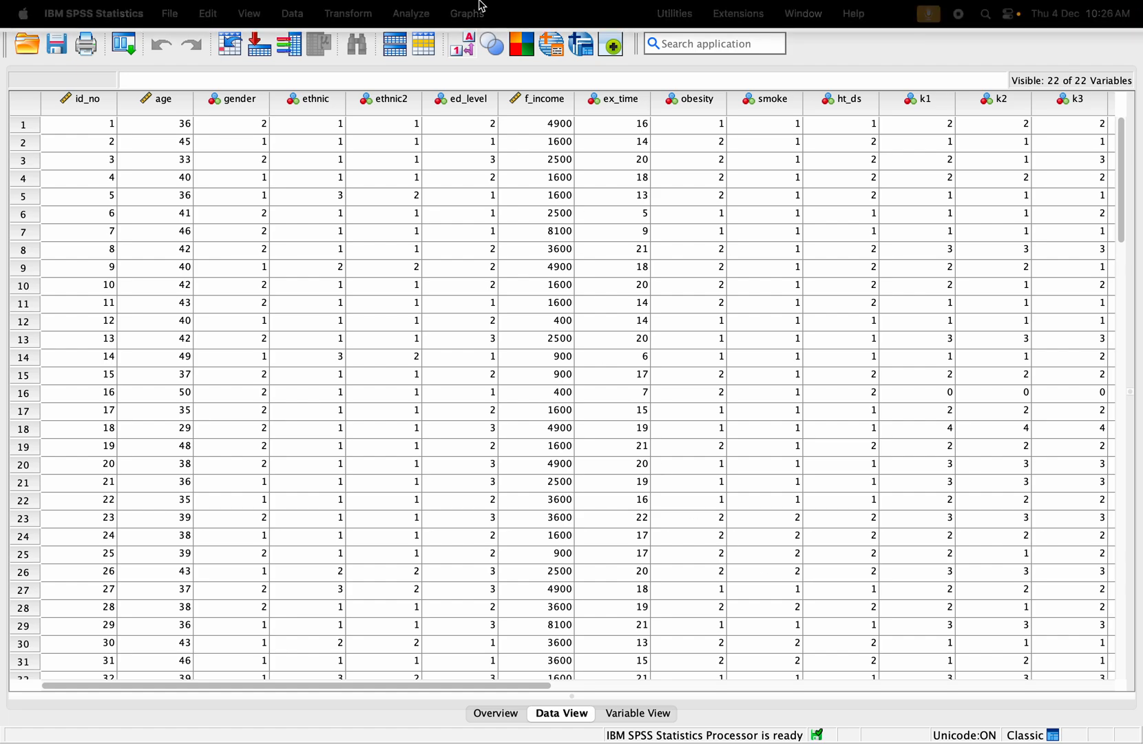
click(413, 14)
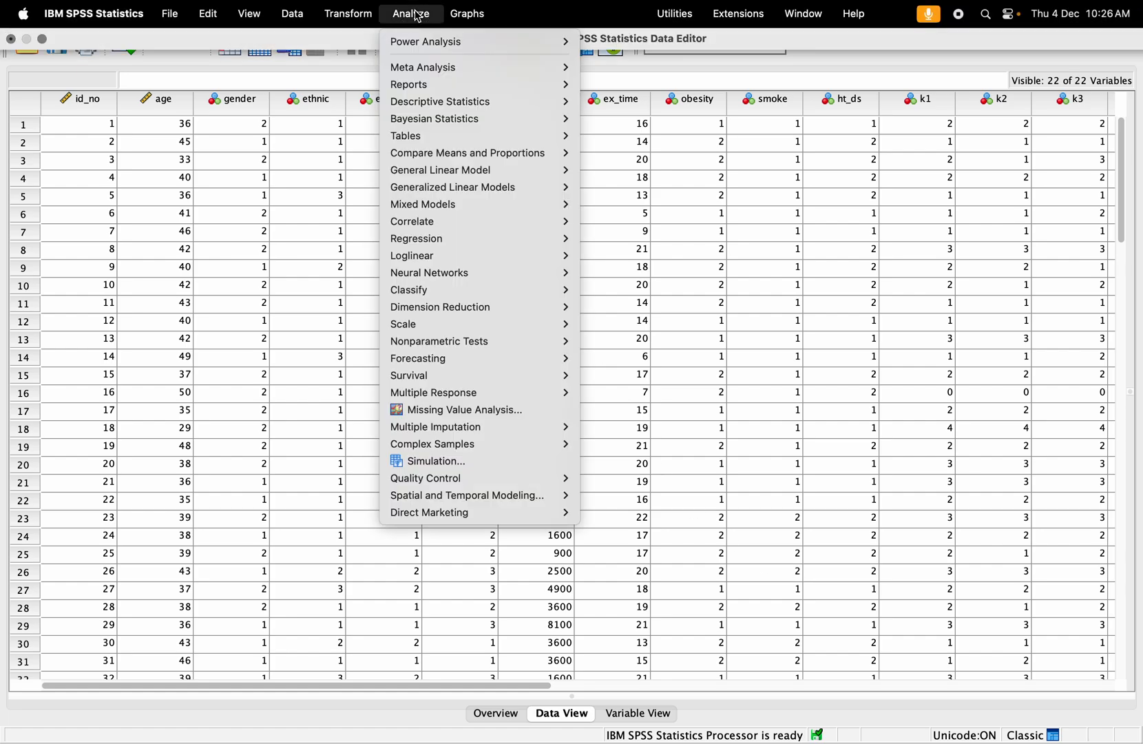
mouse_move(434, 108)
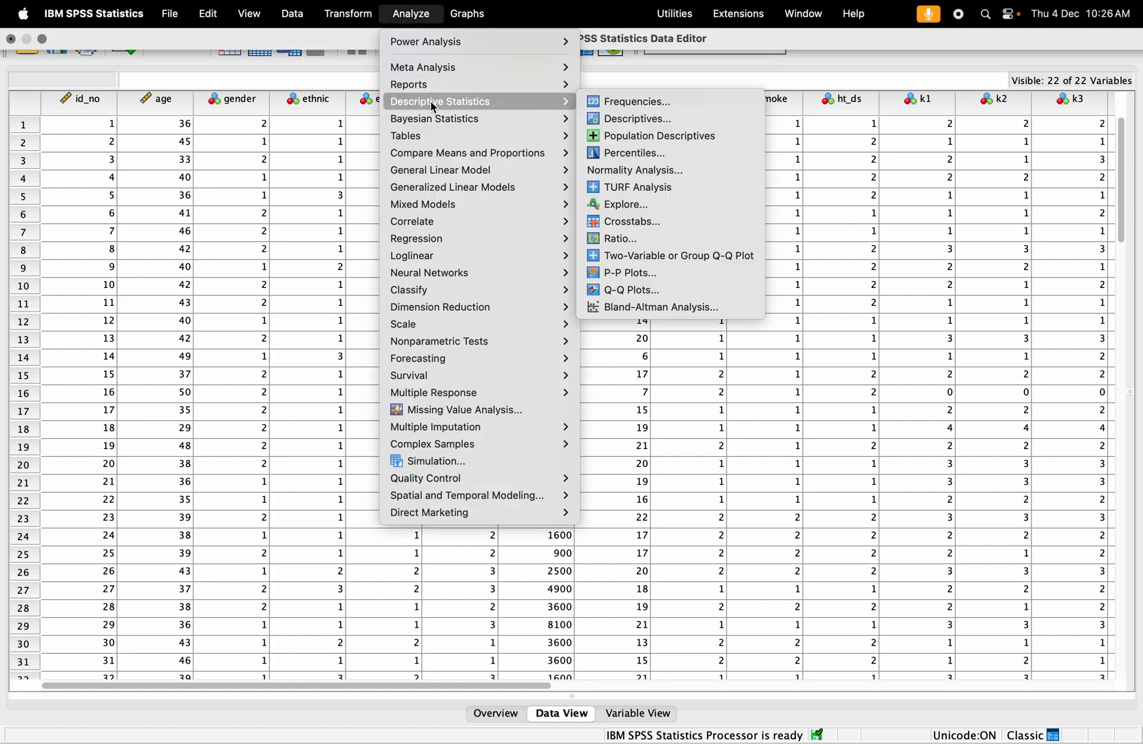
click(642, 205)
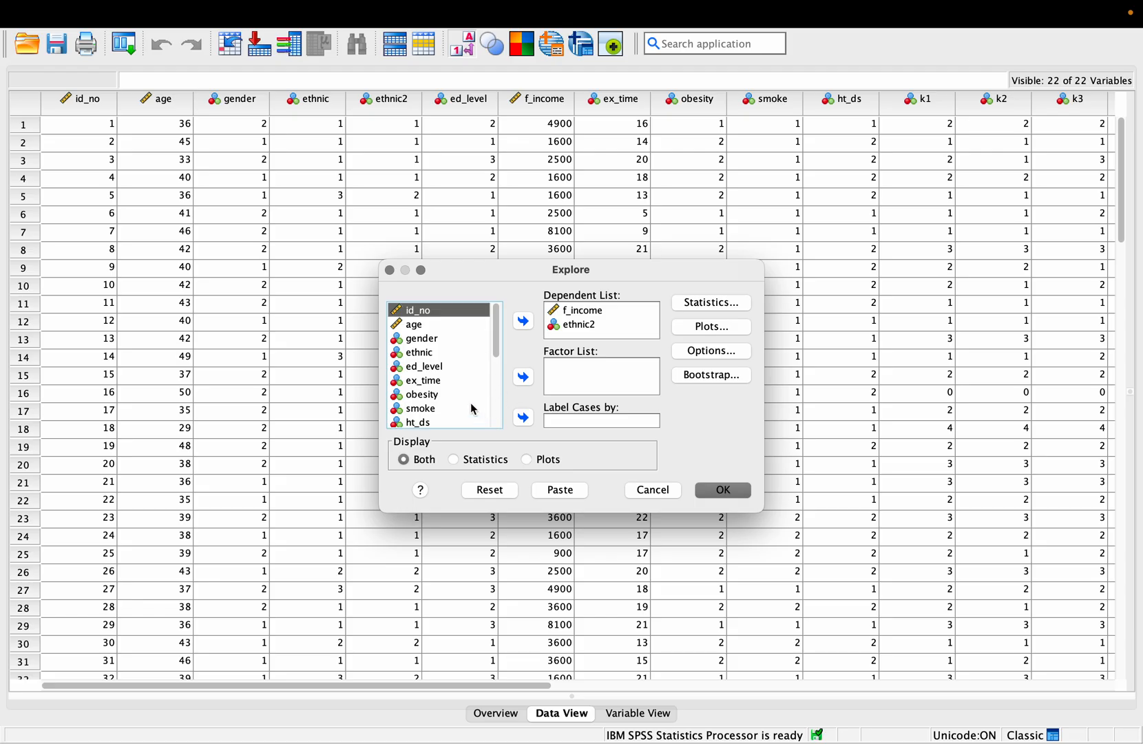
click(599, 316)
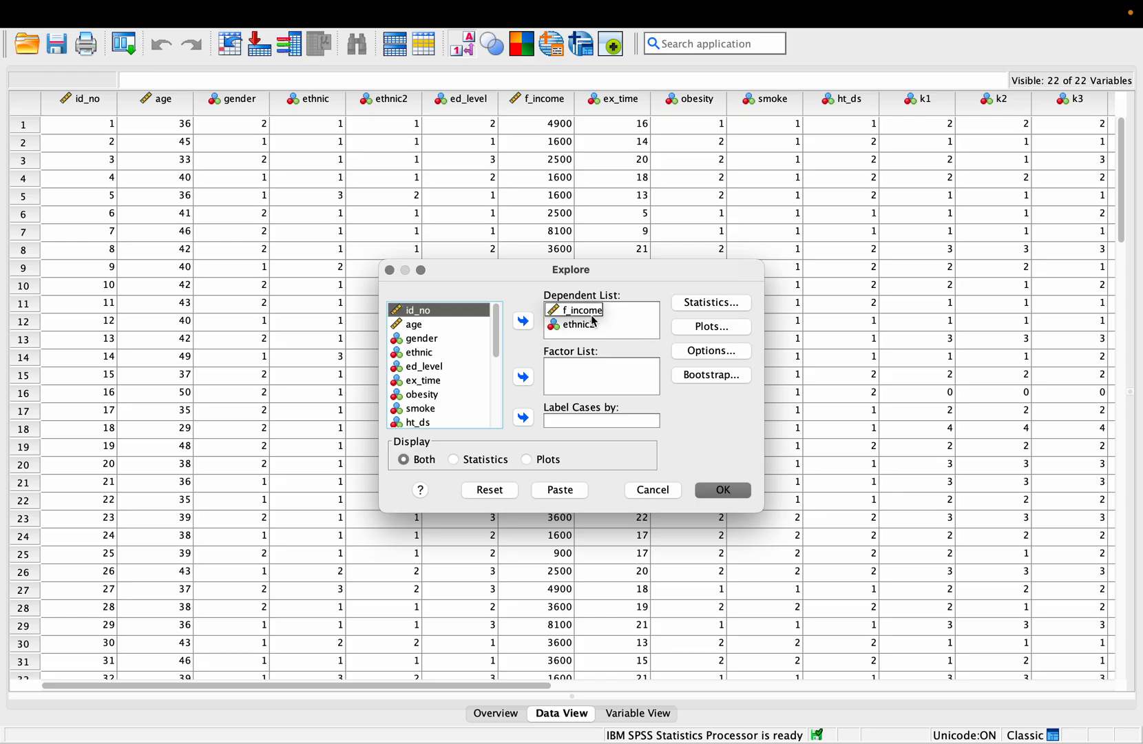
click(567, 326)
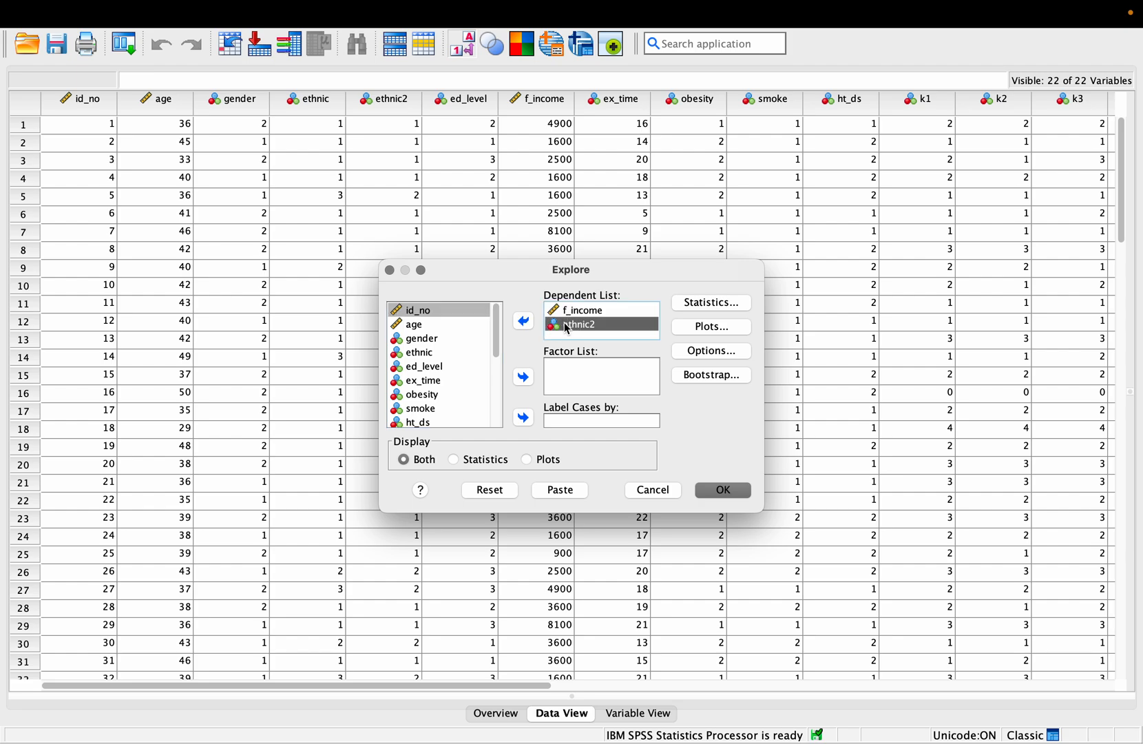
click(523, 321)
click(523, 377)
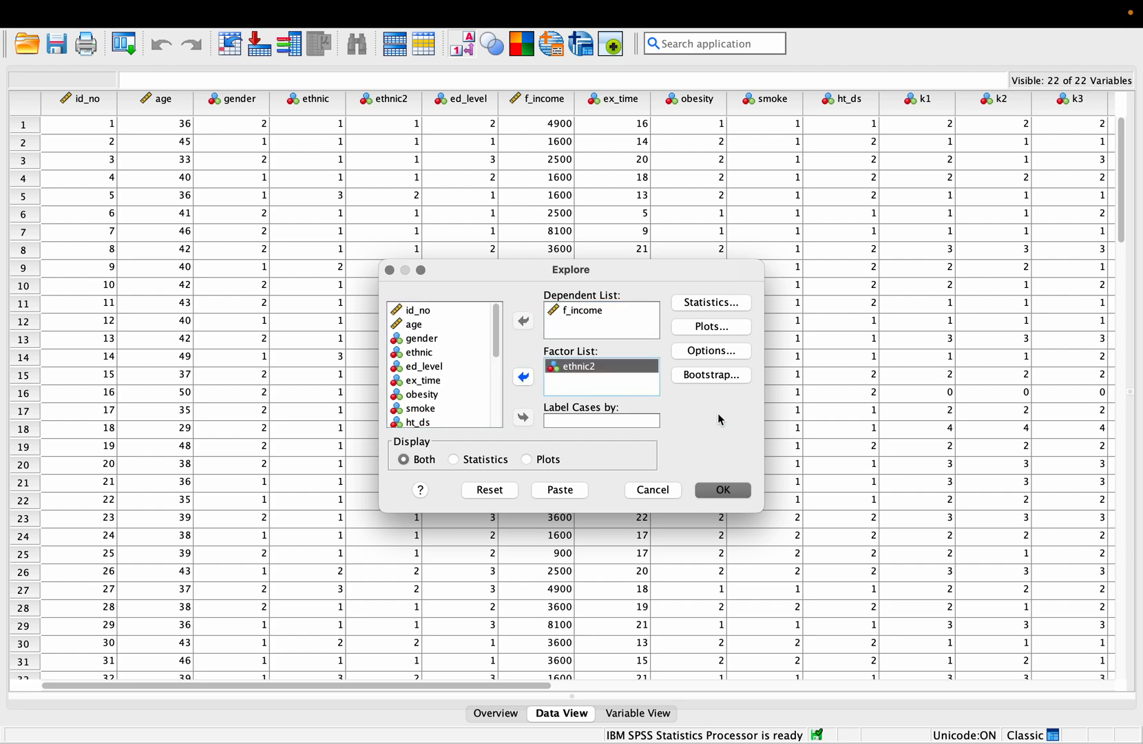
- Keep the stem-and-leaf, histogram and normality plots with tests in the Explore plots, and run the analysis
click(710, 331)
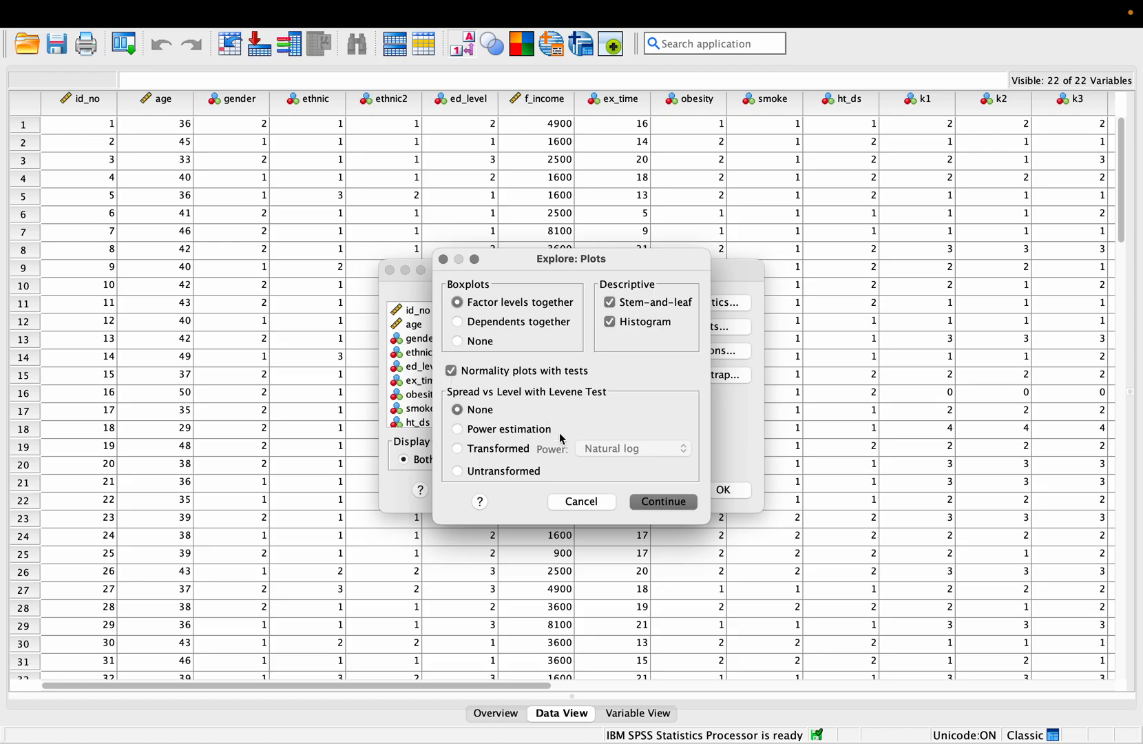
click(668, 506)
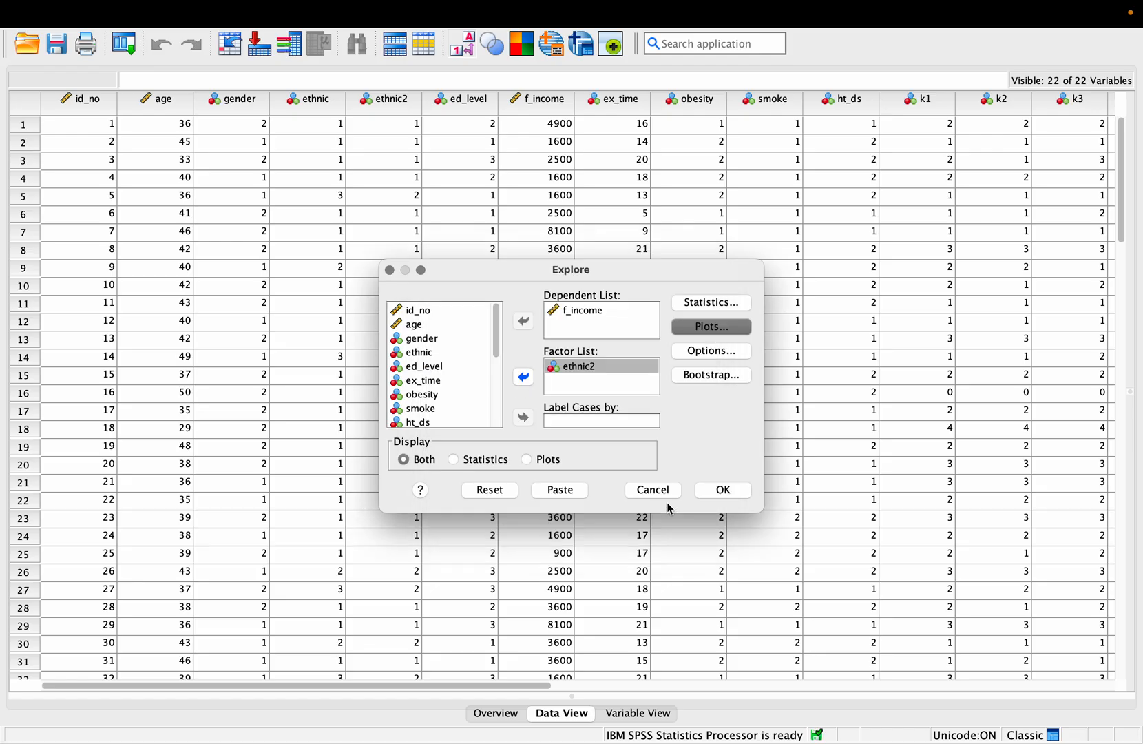
click(723, 490)
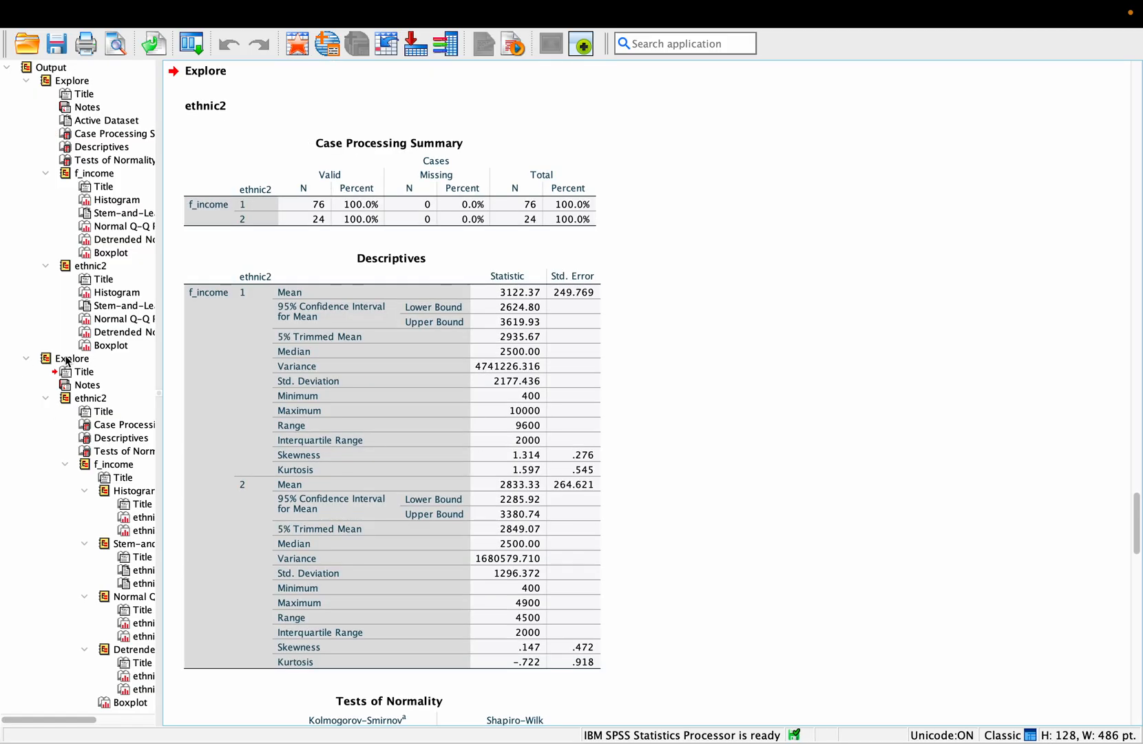
- Cut the entire first Explore result, with f_income and ethnic2 as dependents, from the output
click(43, 82)
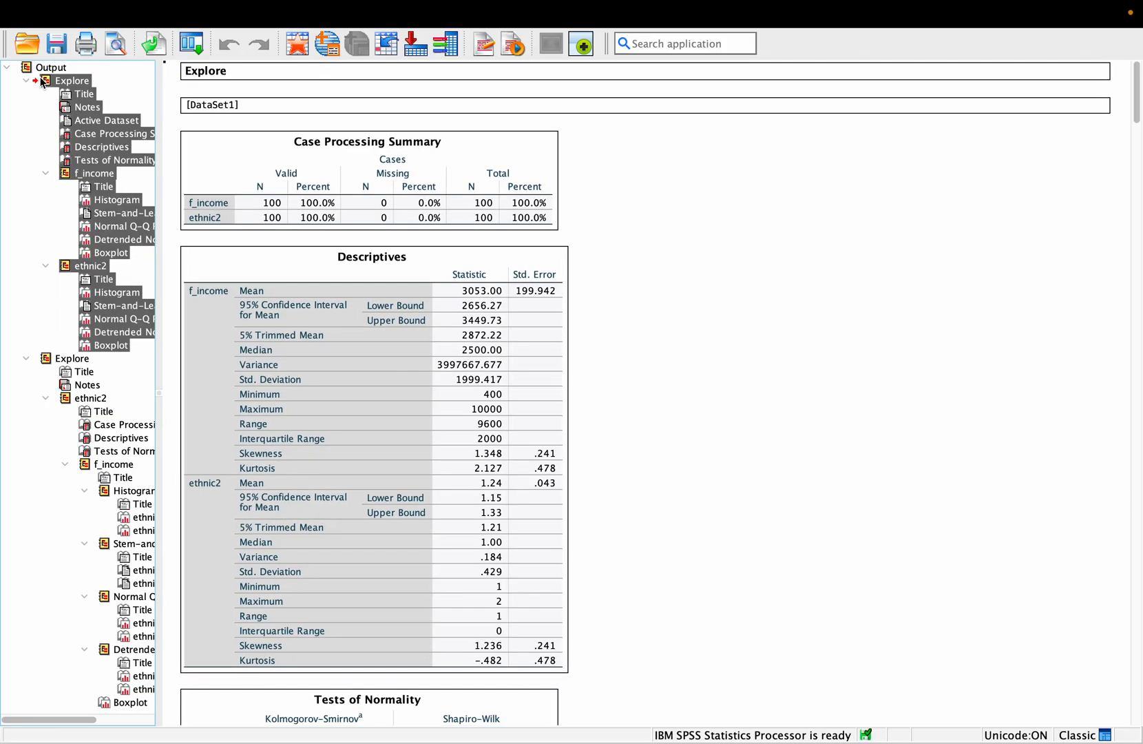
right_click(43, 84)
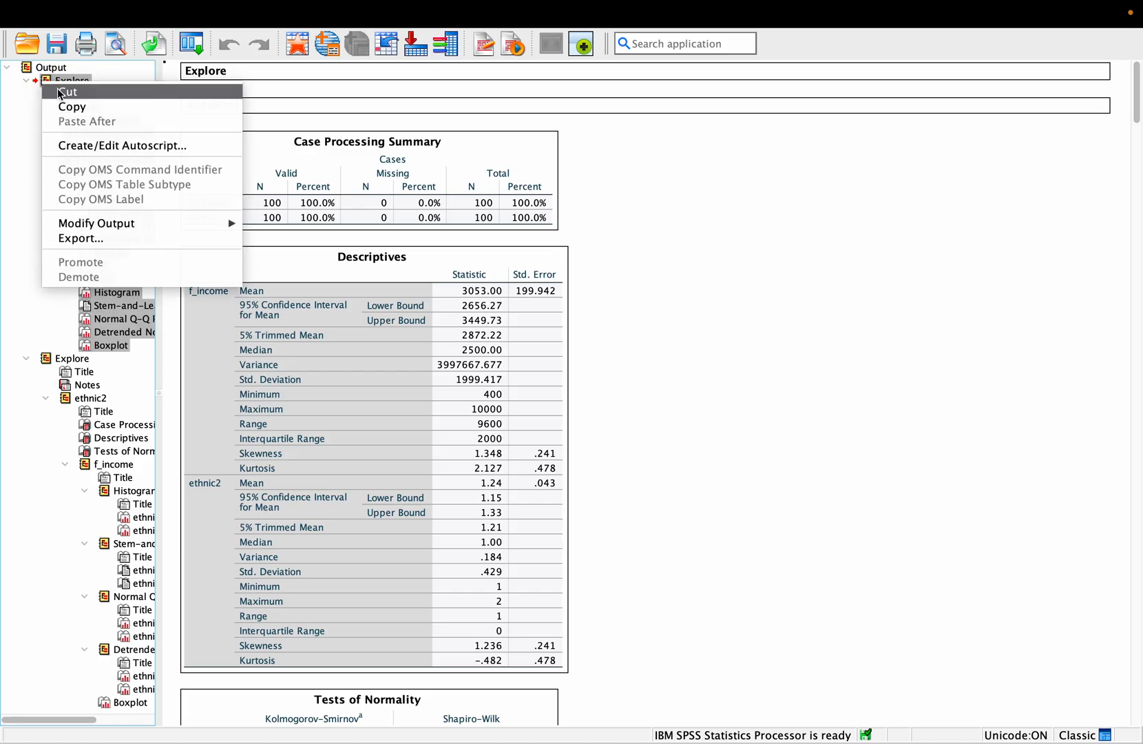
click(57, 88)
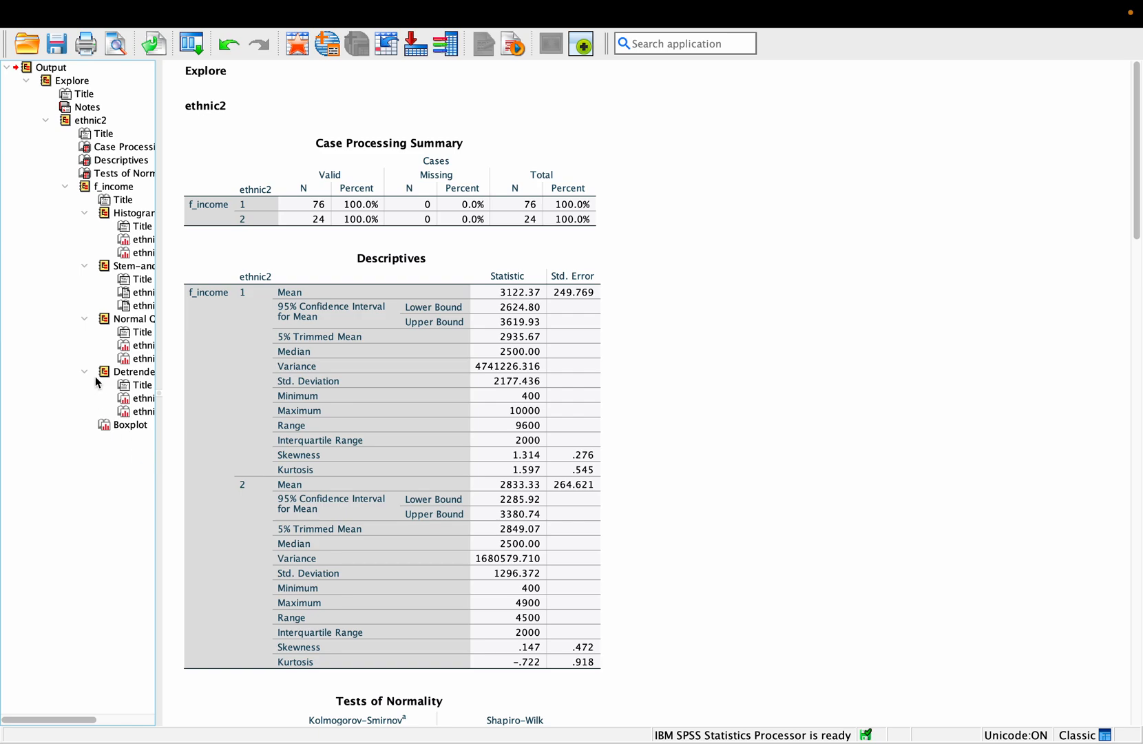
- Examine the f_income output split by ethnic2, including the descriptives, tests of normality and histograms
click(559, 485)
scroll(566, 494, down, 10)
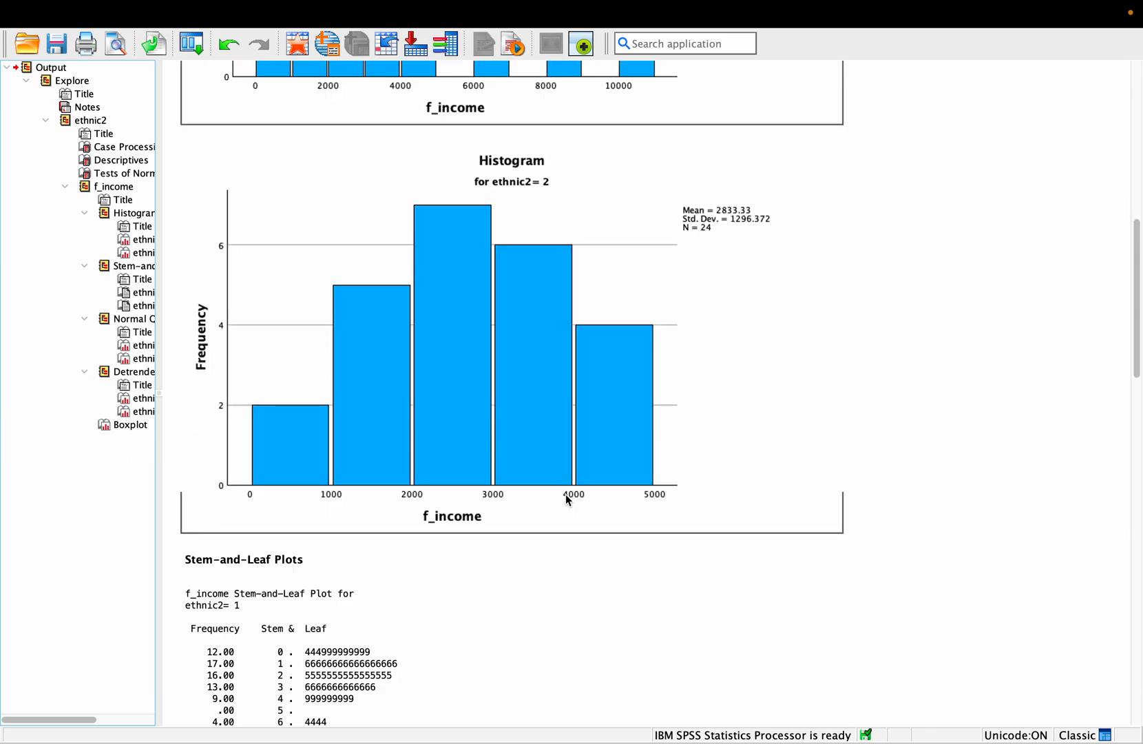
scroll(566, 493, up, 10)
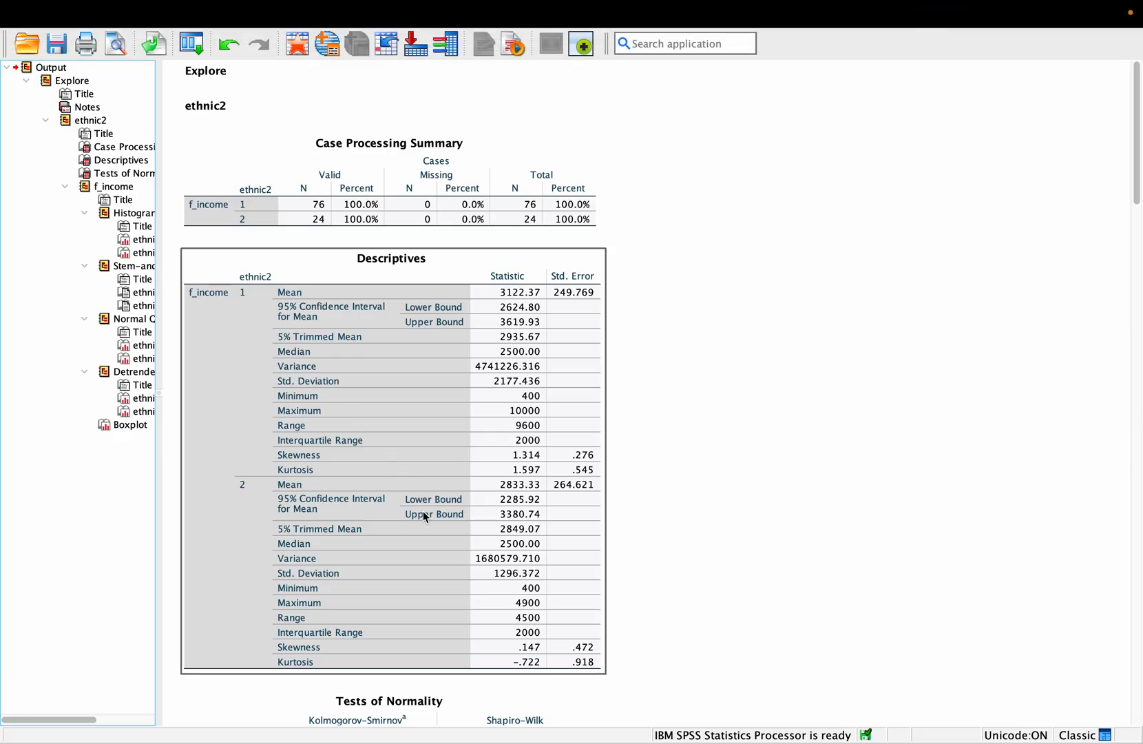
scroll(425, 516, down, 15)
scroll(423, 515, up, 15)
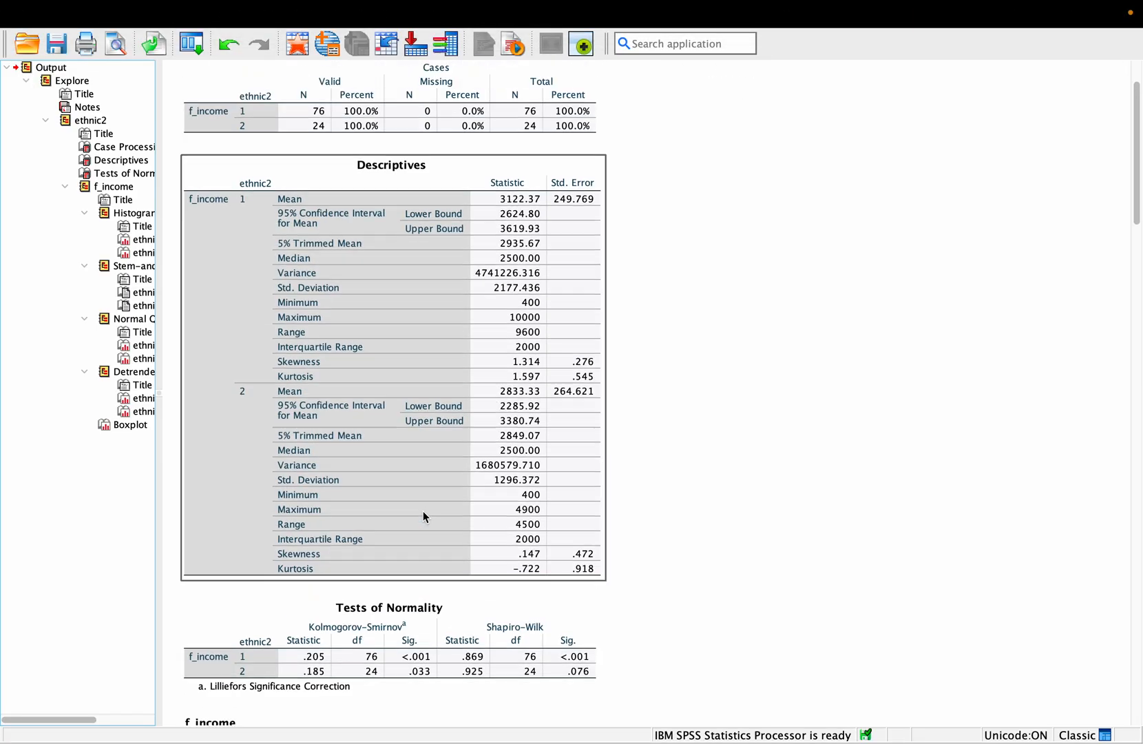
scroll(424, 516, down, 5)
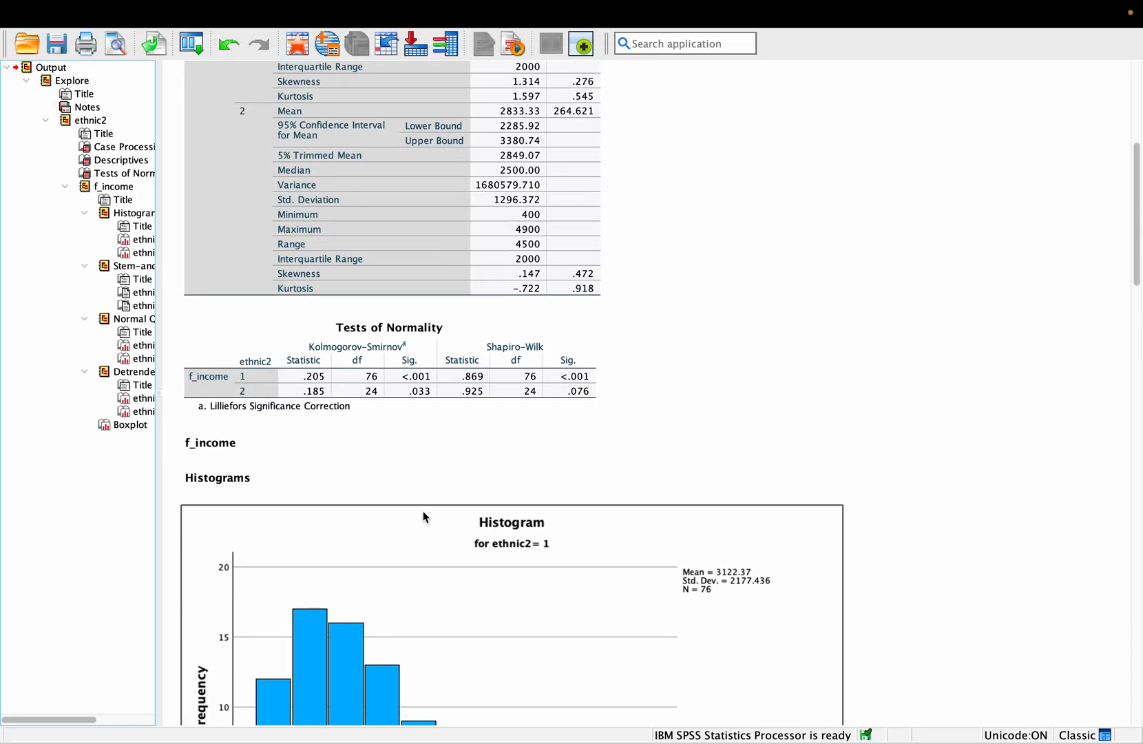
scroll(424, 515, down, 2)
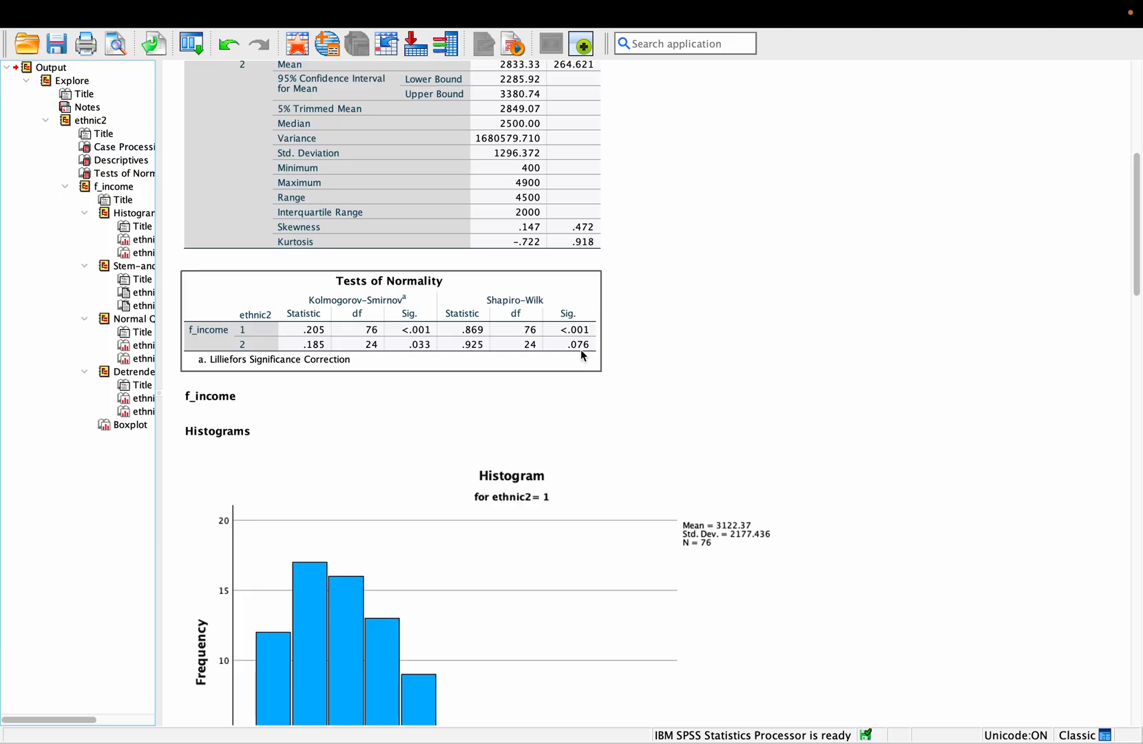
click(525, 376)
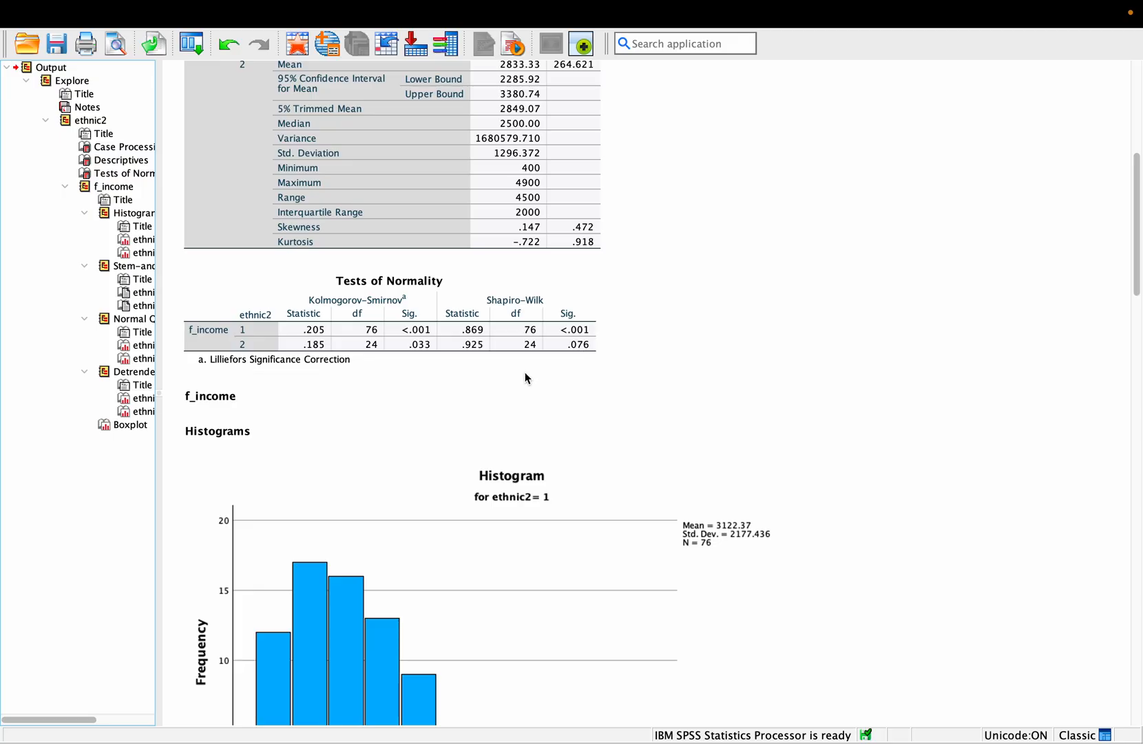
click(259, 398)
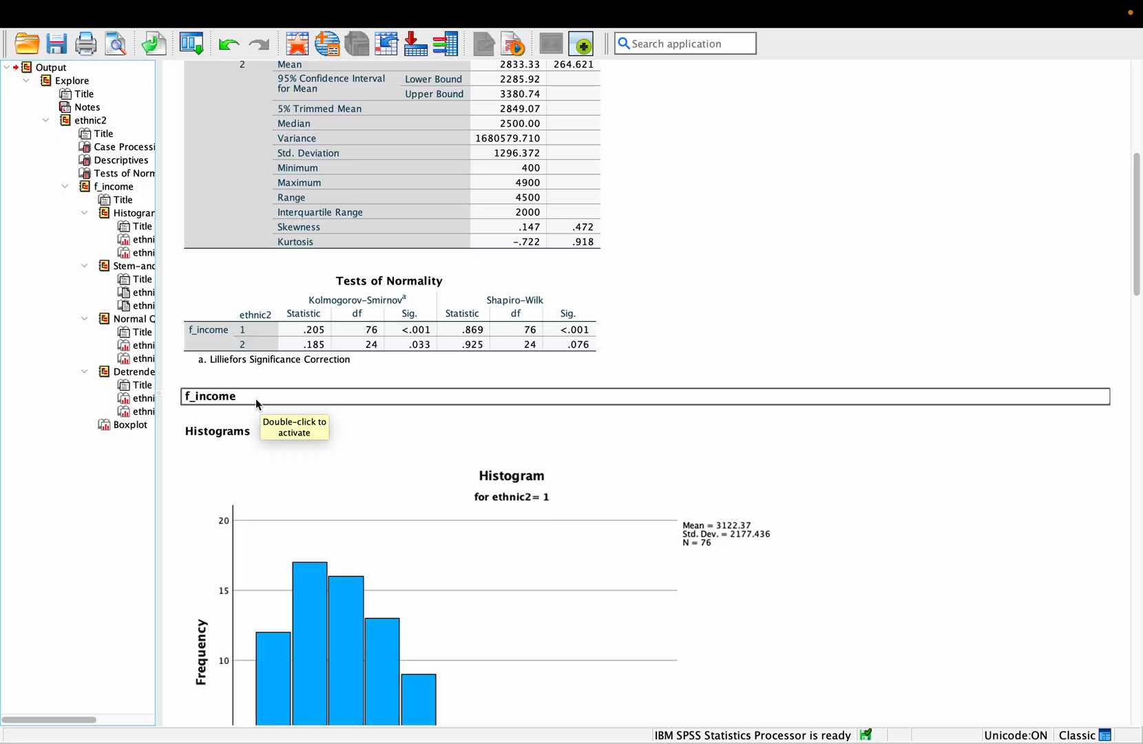
scroll(256, 398, up, 1)
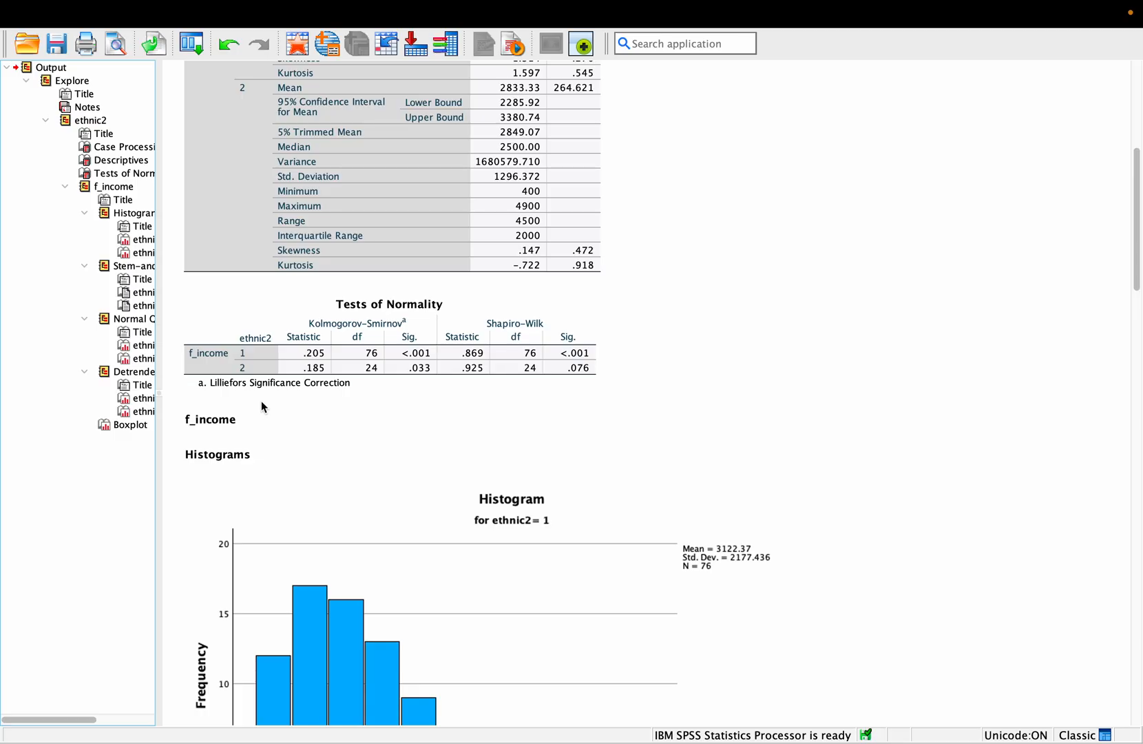
click(403, 390)
- Start the legacy nonparametric test for two independent samples and add f_income to the test variables
mouse_move(463, 1)
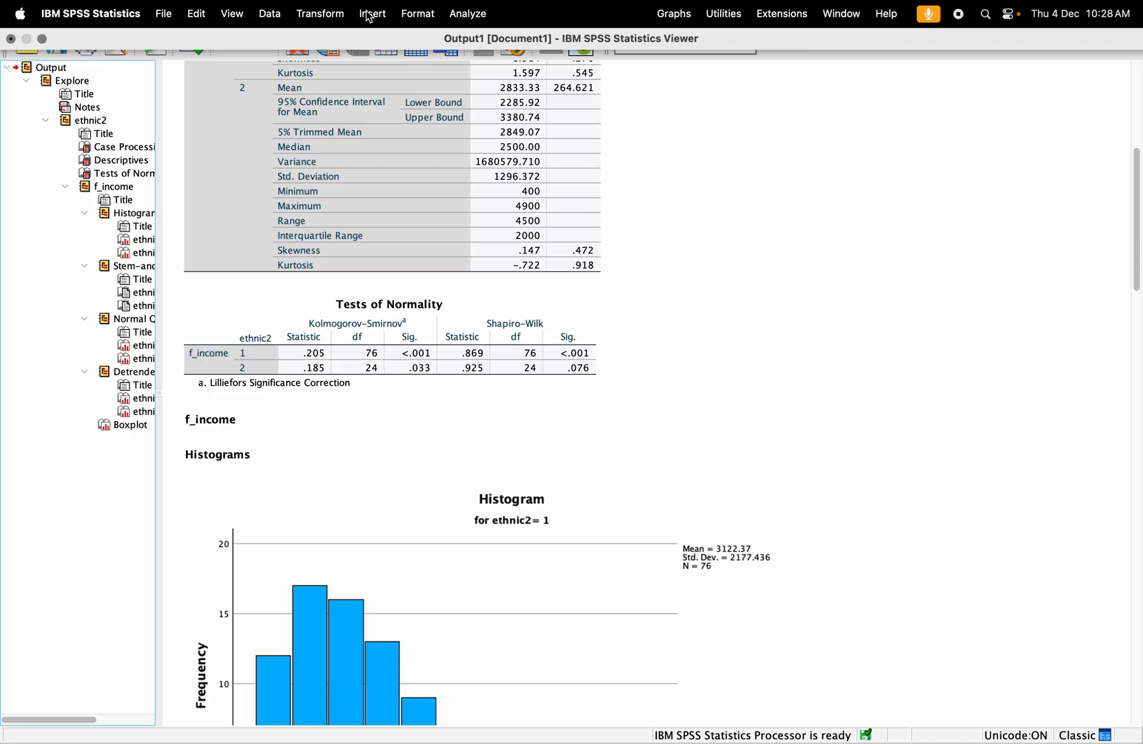
click(480, 15)
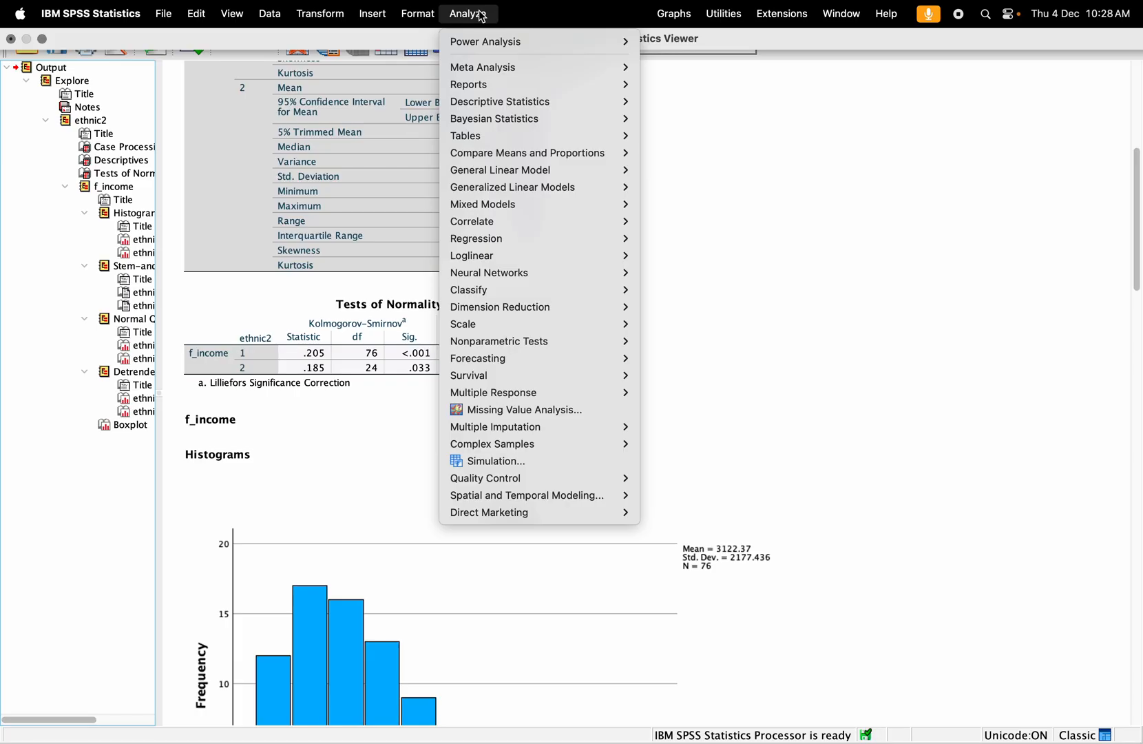
mouse_move(487, 159)
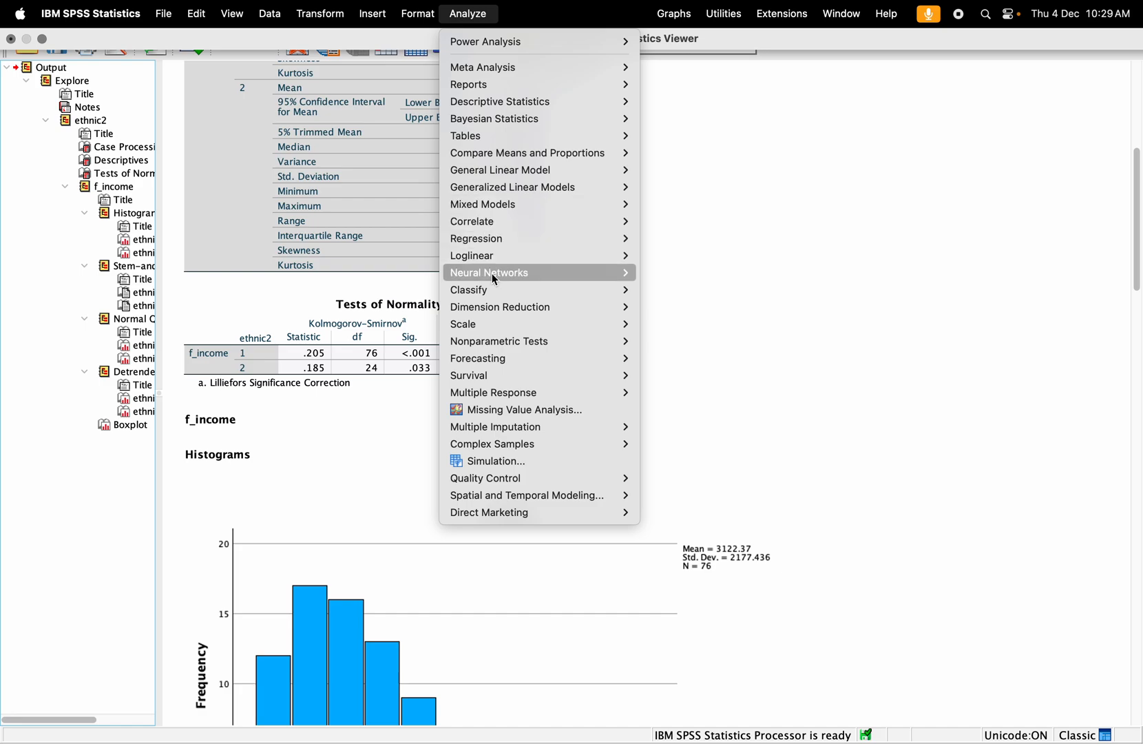
mouse_move(501, 344)
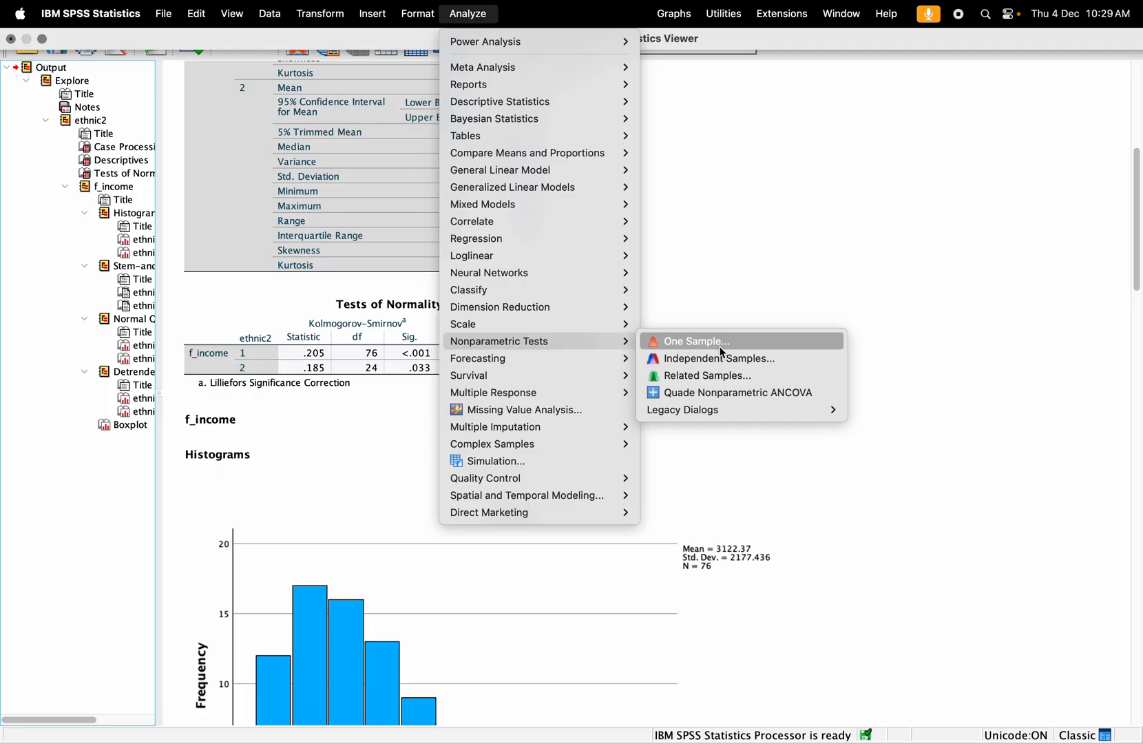
mouse_move(723, 408)
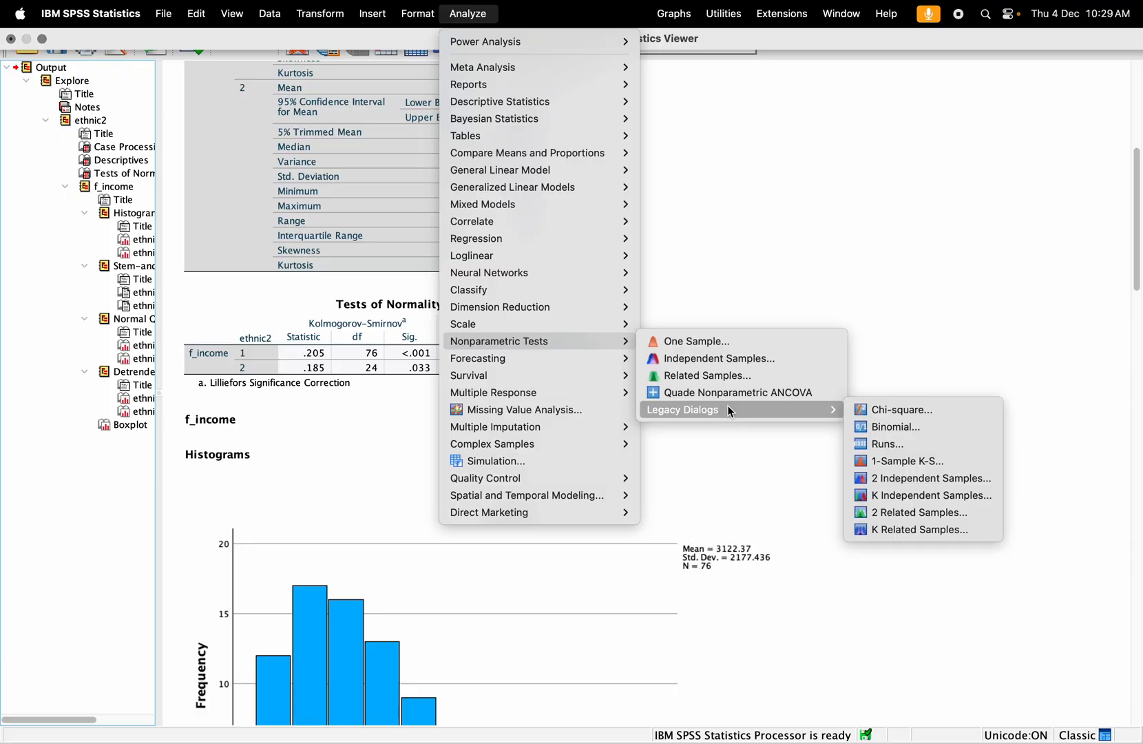
click(919, 483)
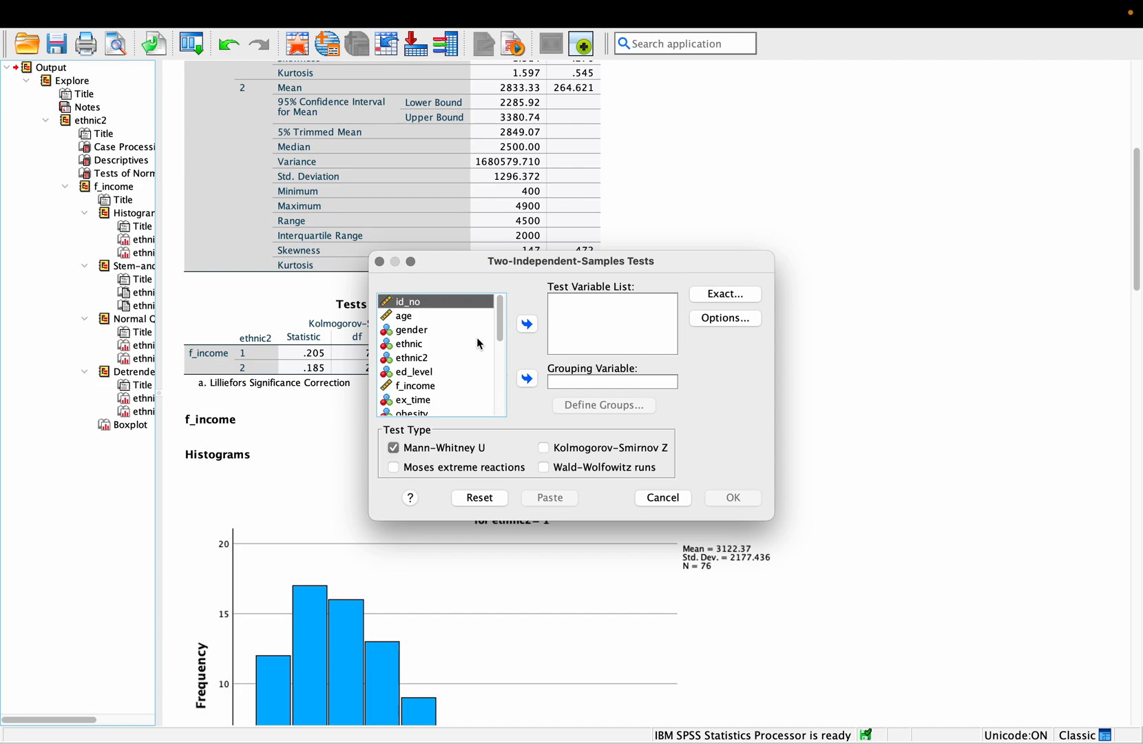
click(416, 387)
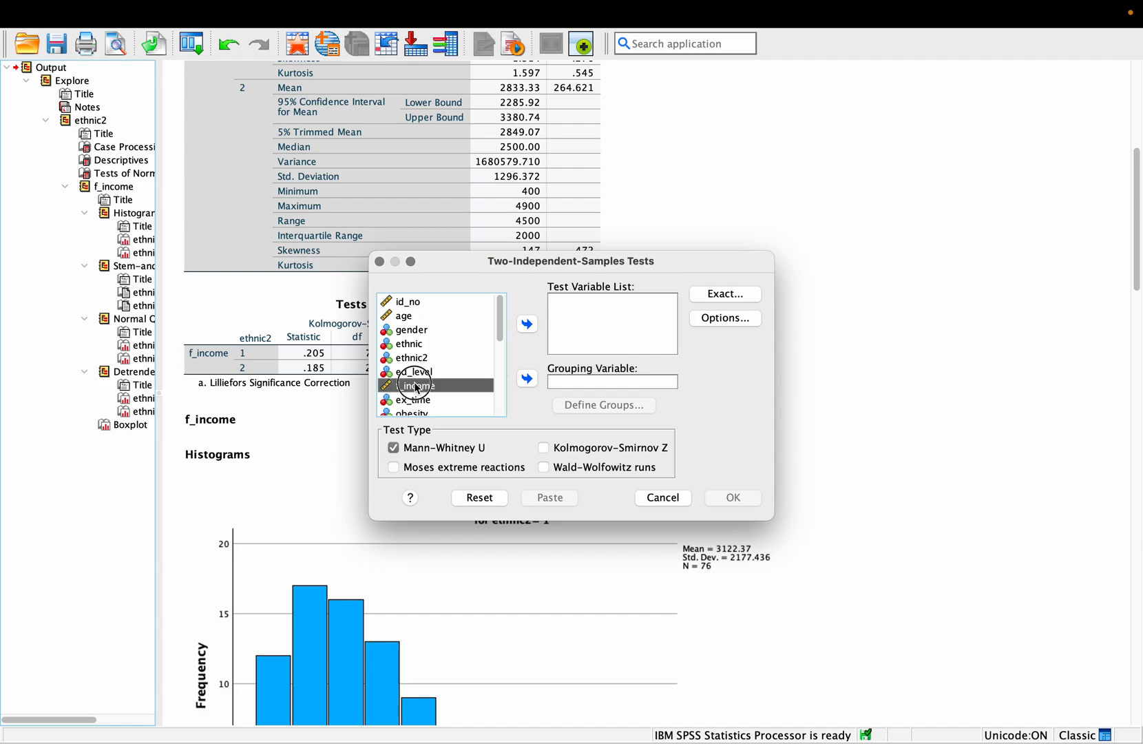
click(527, 325)
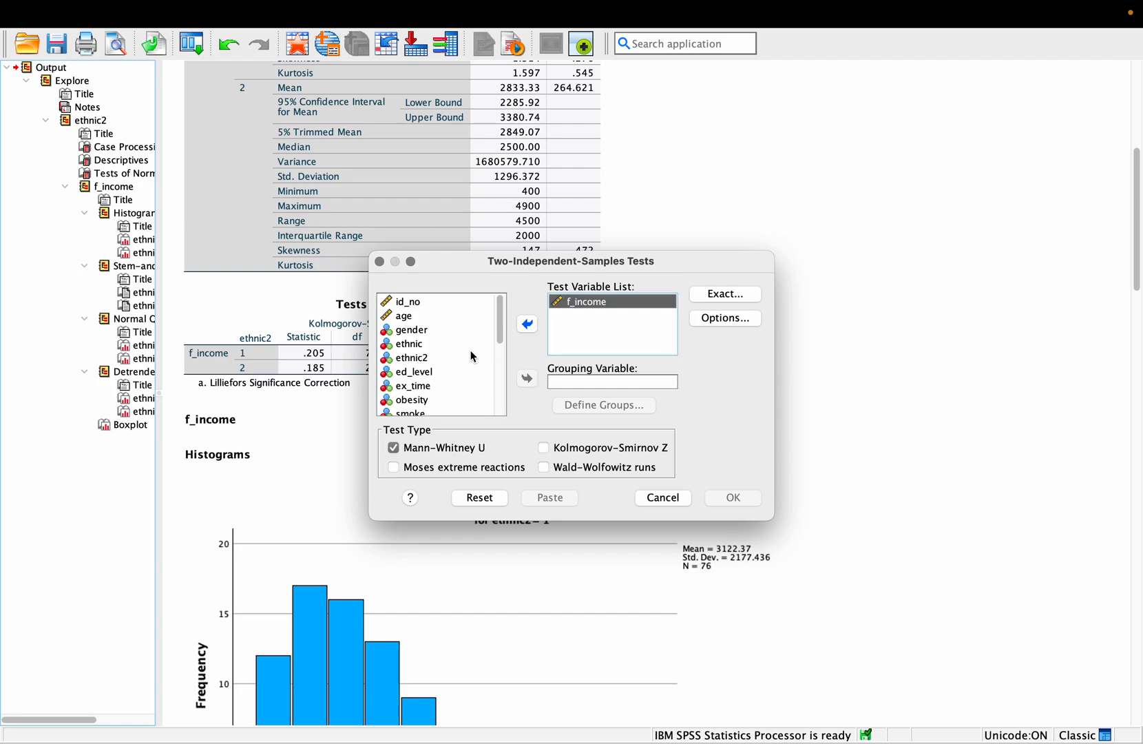
- Set ethnic2 as the grouping variable of the two-independent-samples test
click(446, 383)
scroll(446, 381, down, 3)
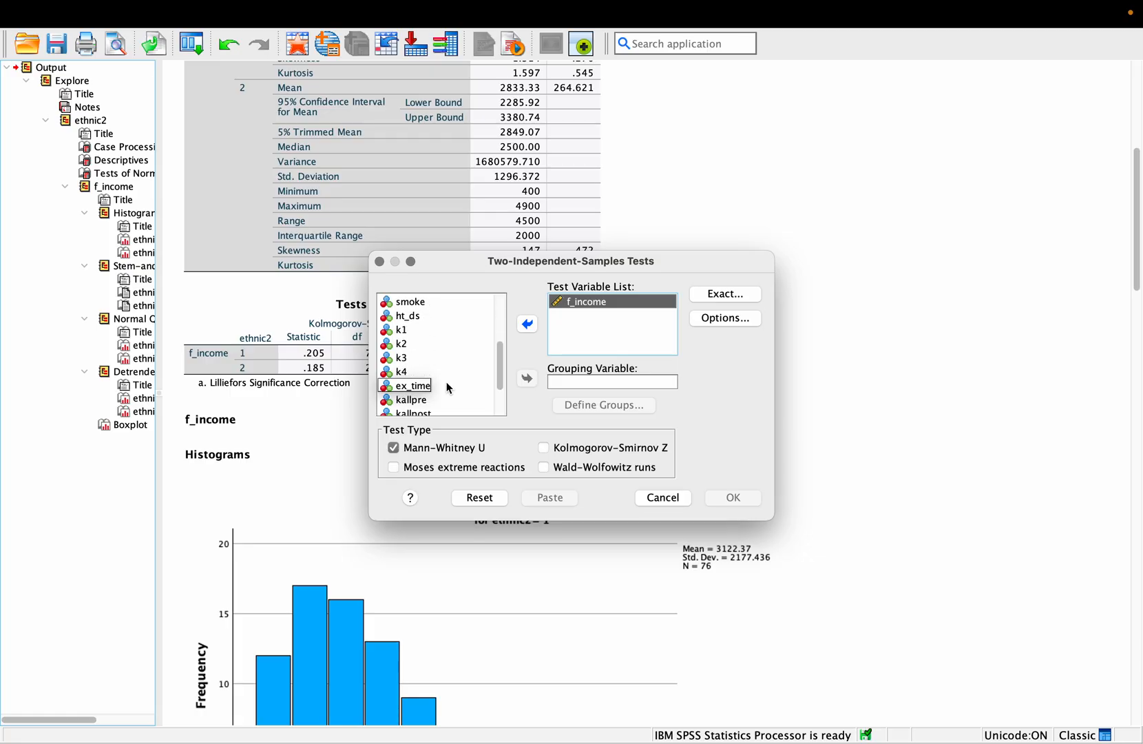
scroll(446, 381, up, 3)
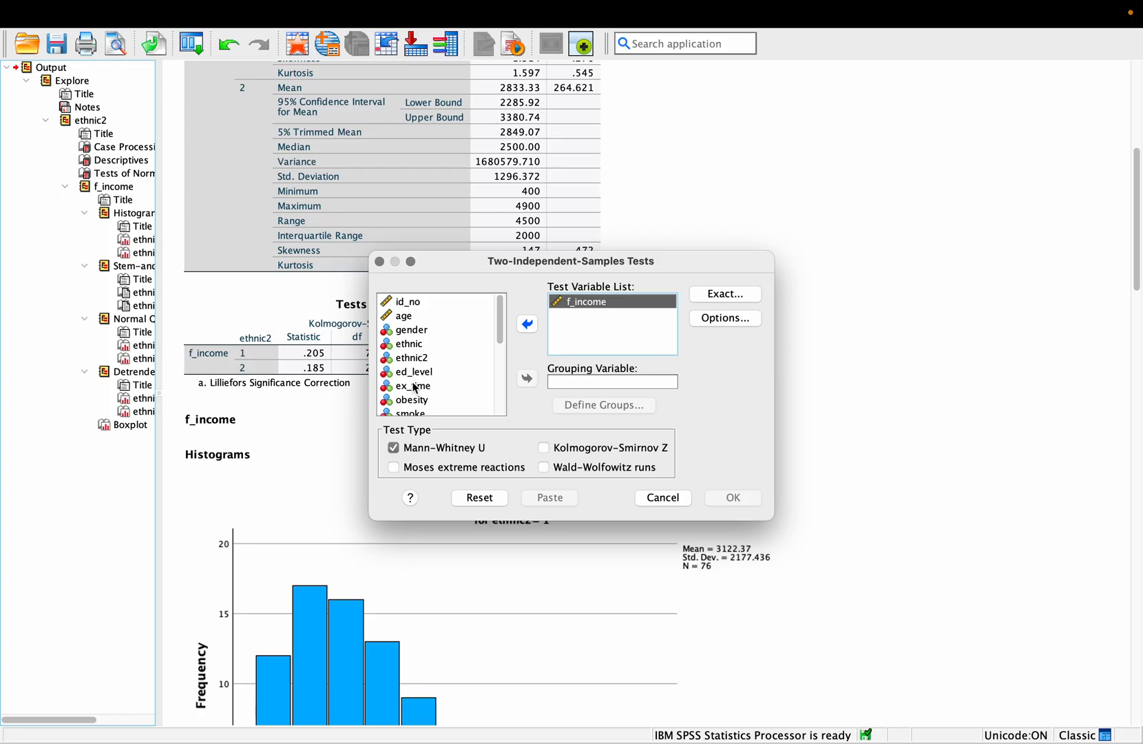
click(408, 358)
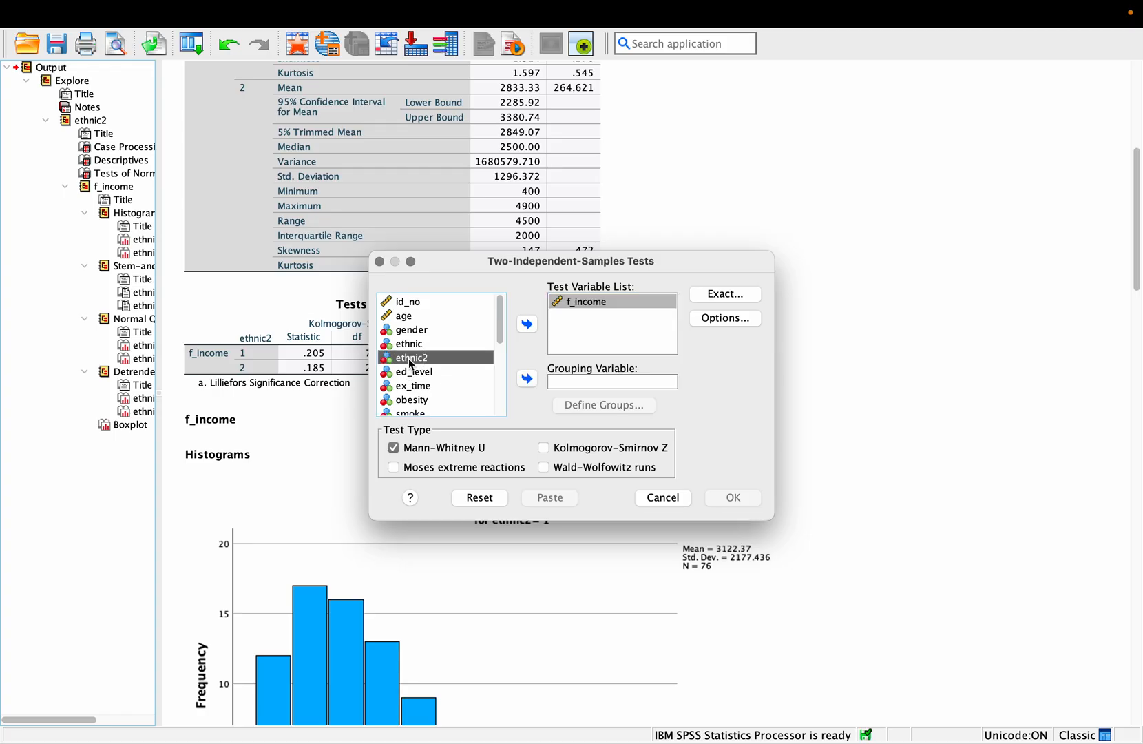
click(526, 379)
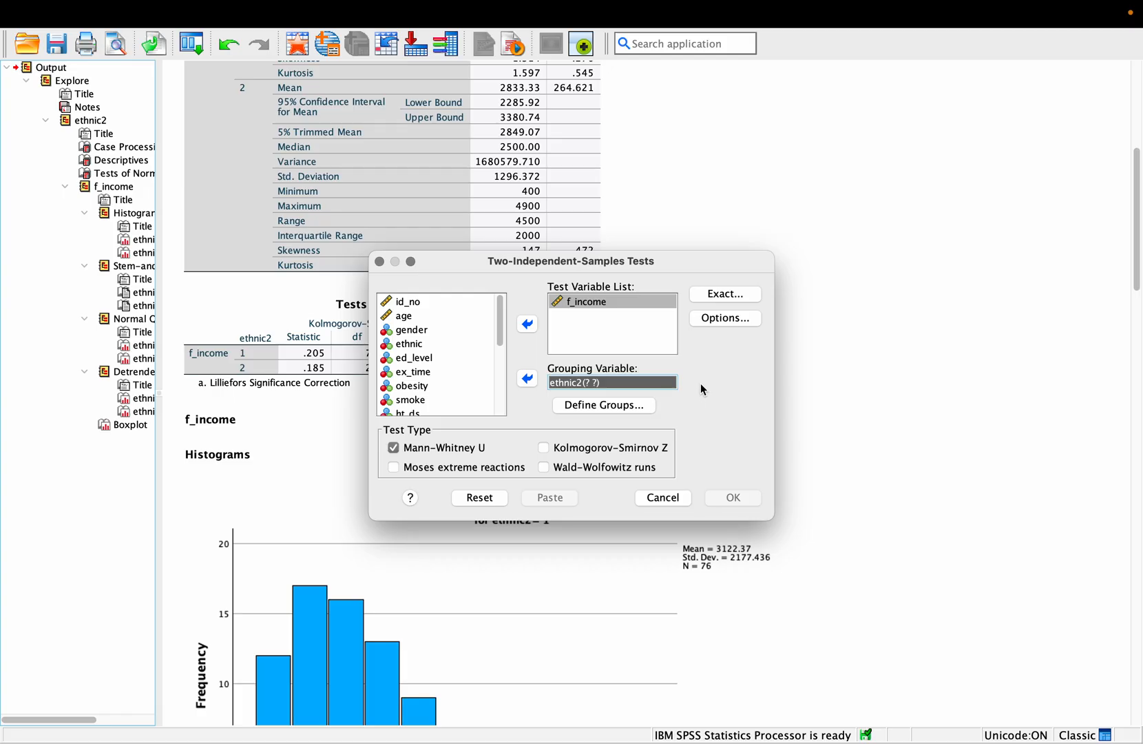
- Define ethnic2 groups 1 and 2, keep Mann-Whitney U as the test type, and run the test
click(610, 404)
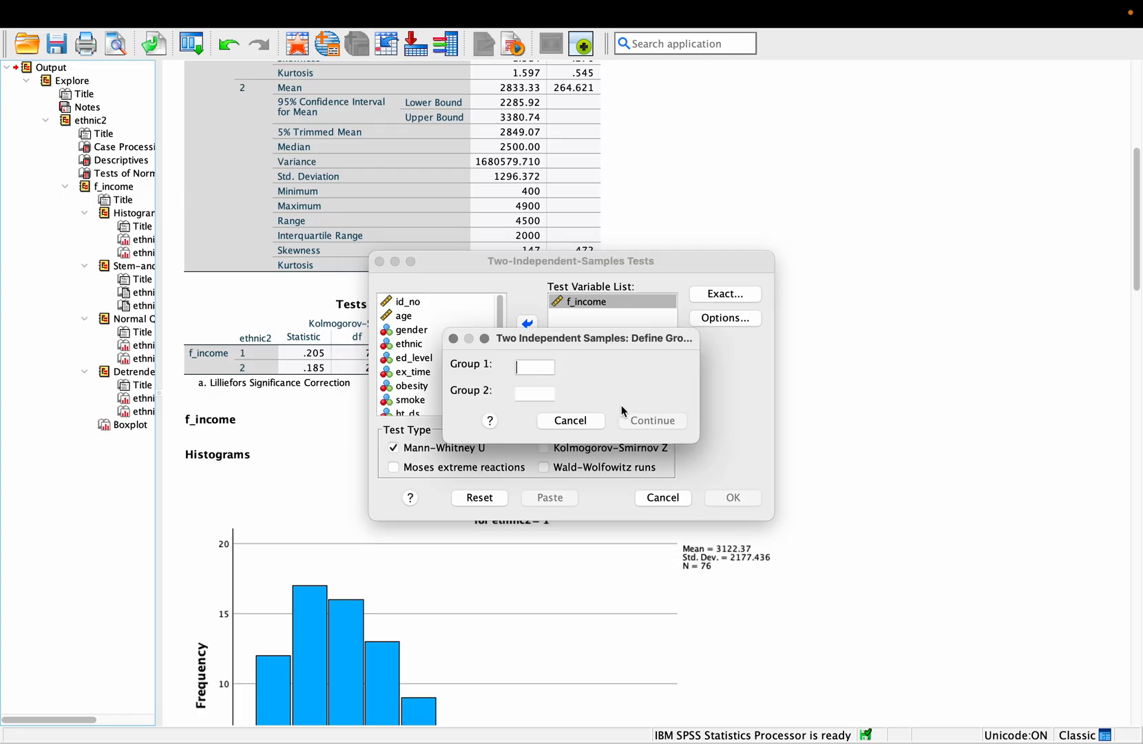
click(541, 368)
text(1)
click(546, 394)
text(2)
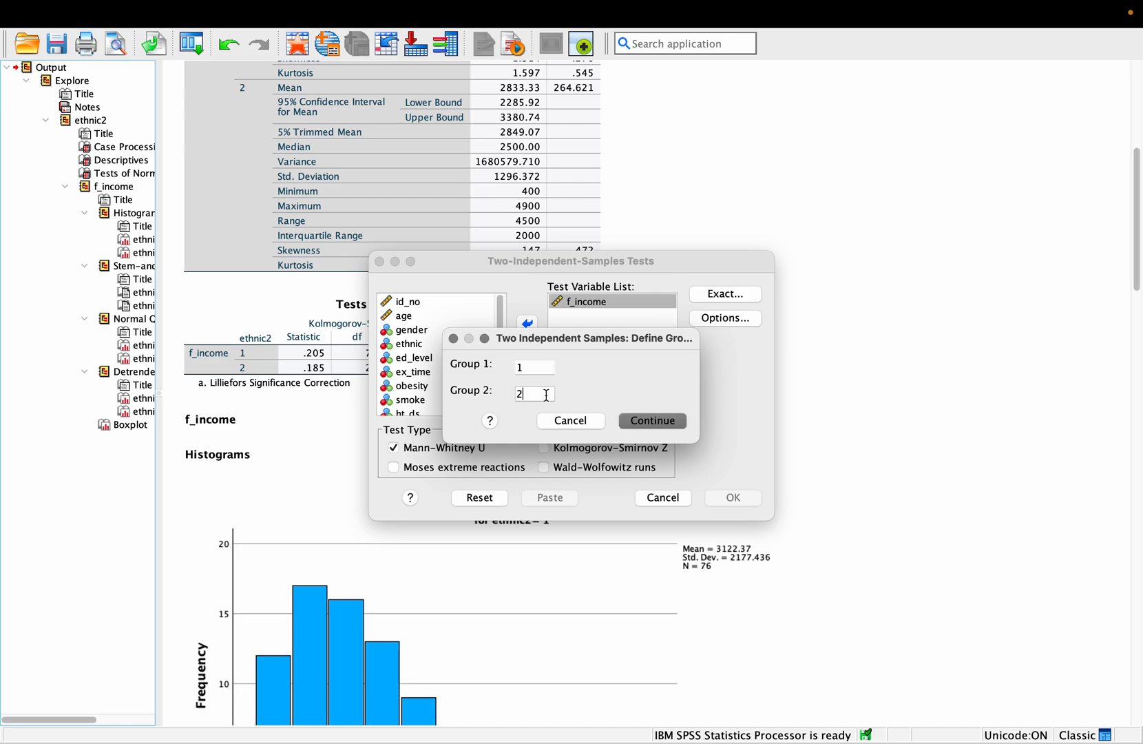
click(654, 421)
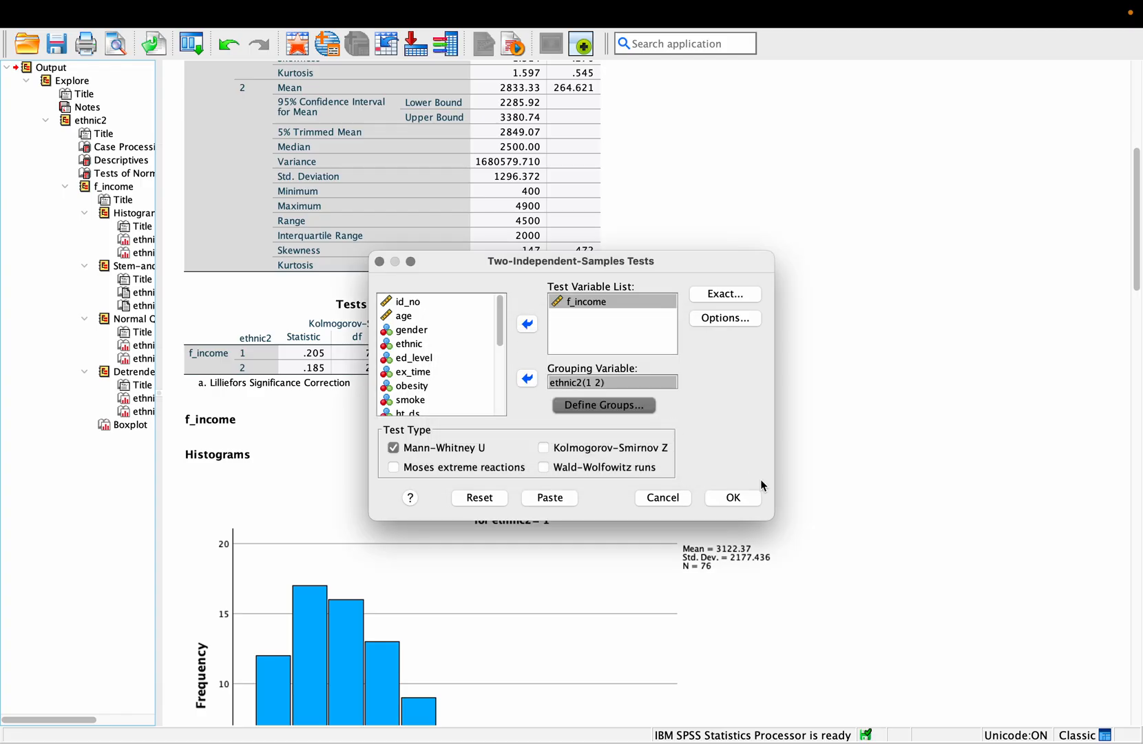
click(733, 497)
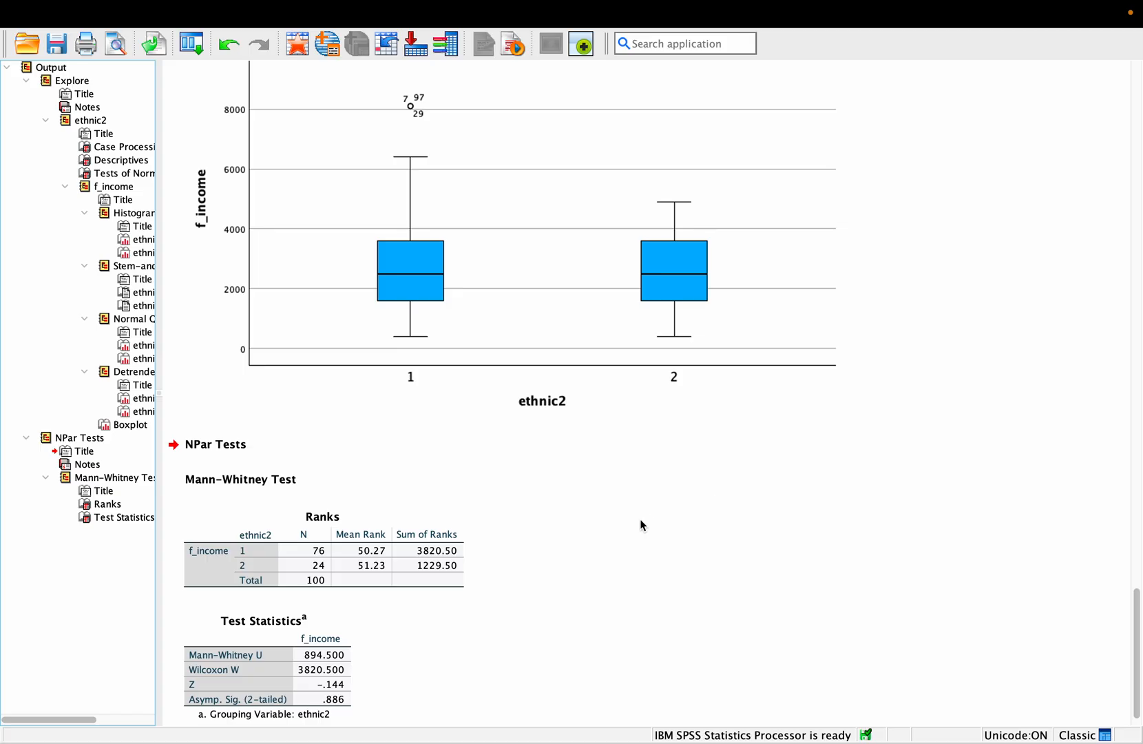
- Examine the f_income boxplot by ethnic2 and the ranks and test statistics of the Mann-Whitney test
scroll(640, 525, down, 1)
scroll(640, 525, up, 10)
scroll(640, 520, down, 8)
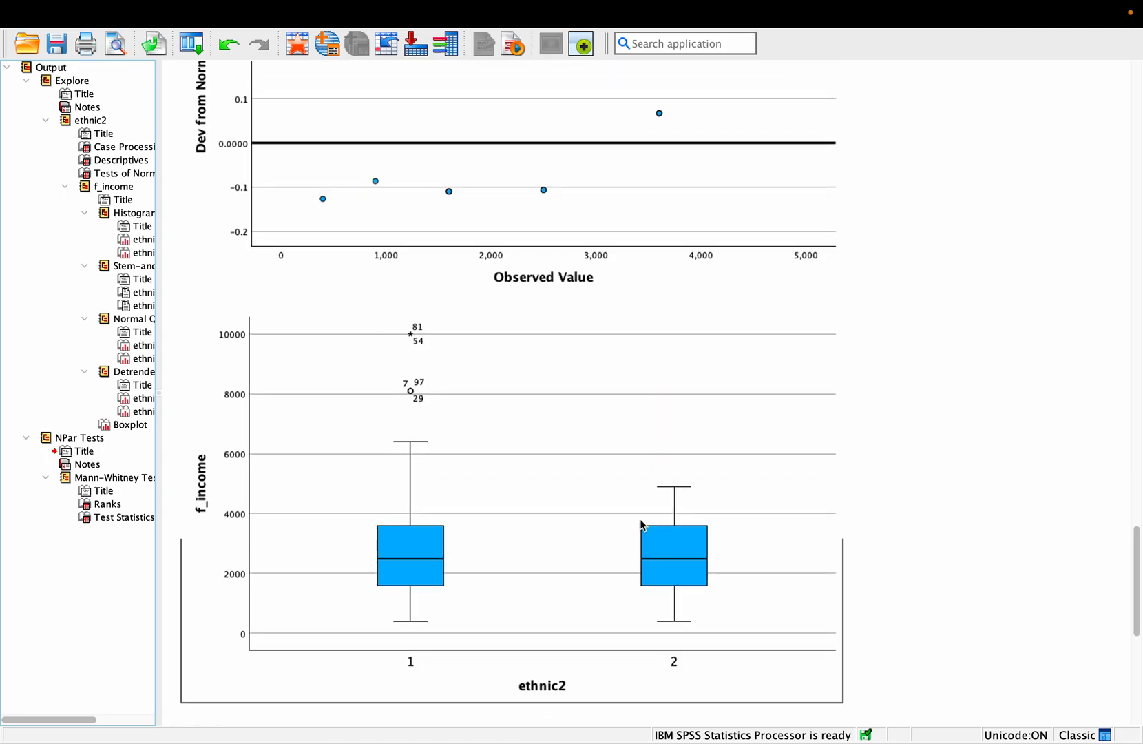
scroll(641, 525, down, 5)
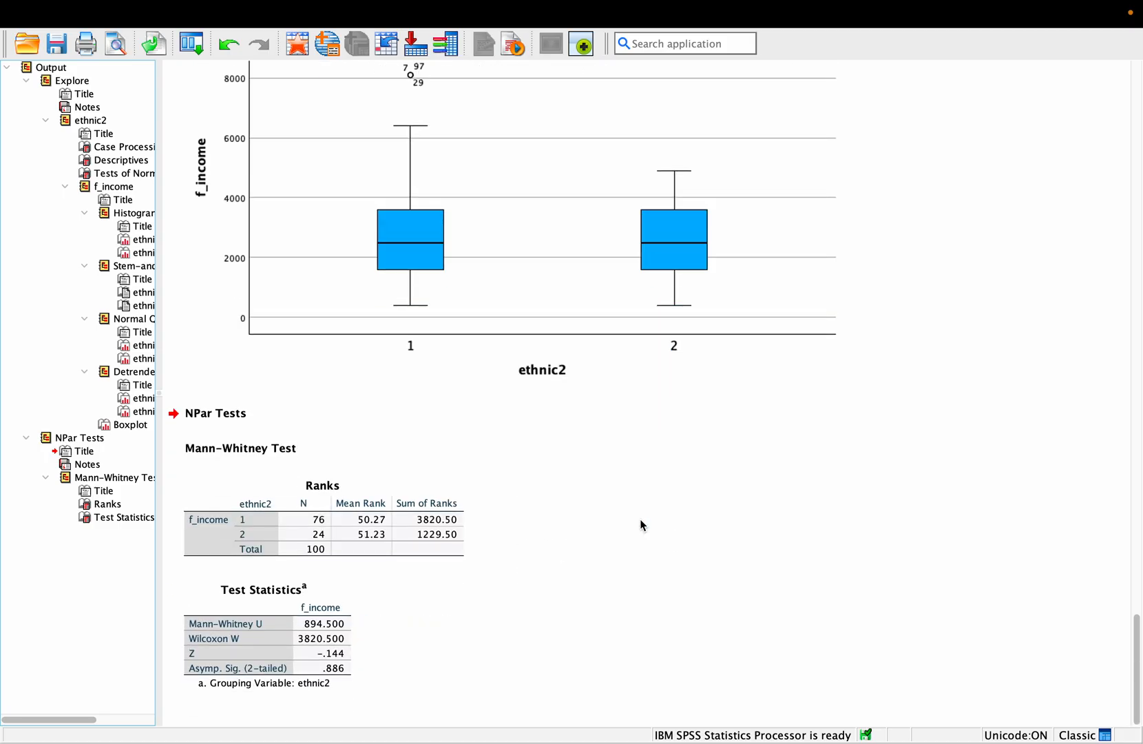
scroll(600, 507, up, 3)
scroll(601, 507, down, 3)
click(457, 333)
click(482, 396)
- Compare the Explore descriptives, normality tests and Q-Q plots of f_income with the Mann-Whitney ranks and test statistics
scroll(480, 391, up, 10)
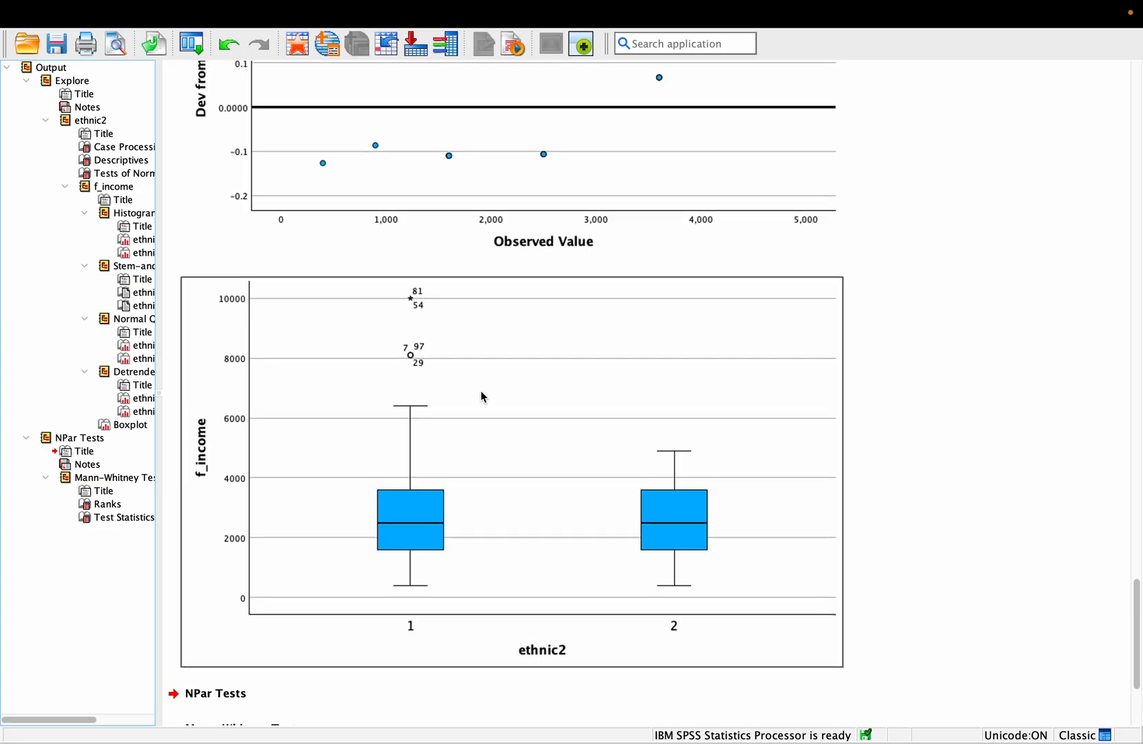
scroll(481, 391, up, 6)
scroll(481, 390, up, 15)
scroll(481, 390, up, 20)
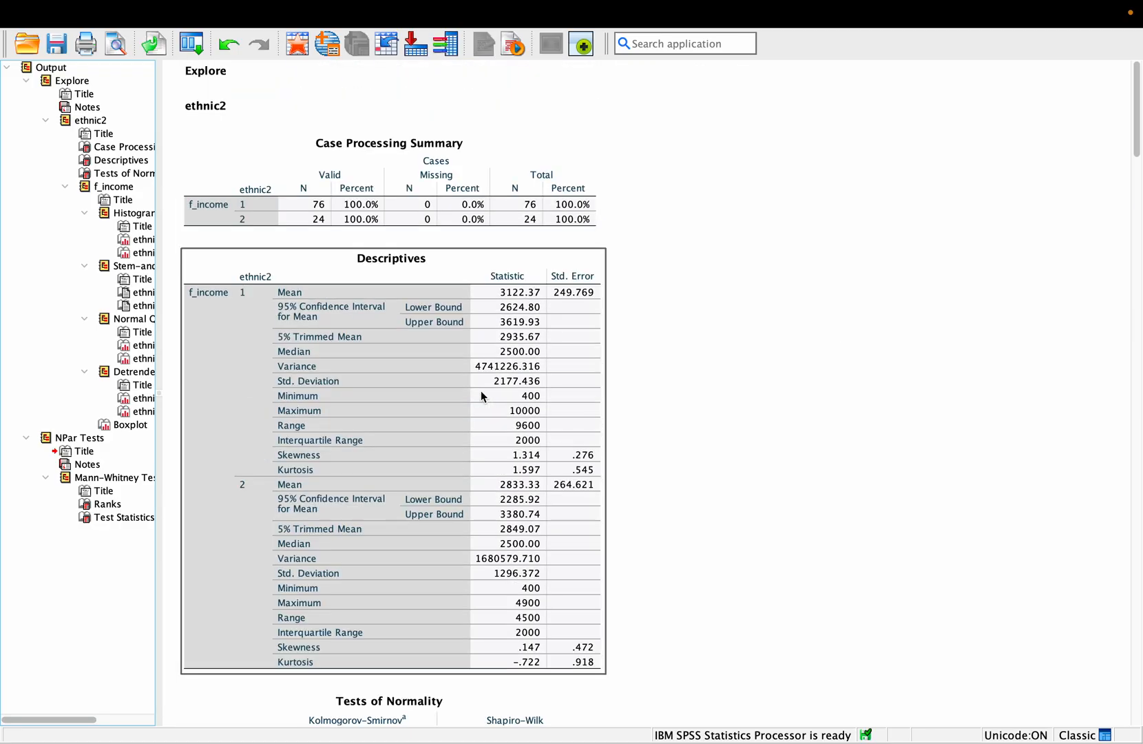
scroll(481, 391, down, 15)
scroll(481, 389, down, 20)
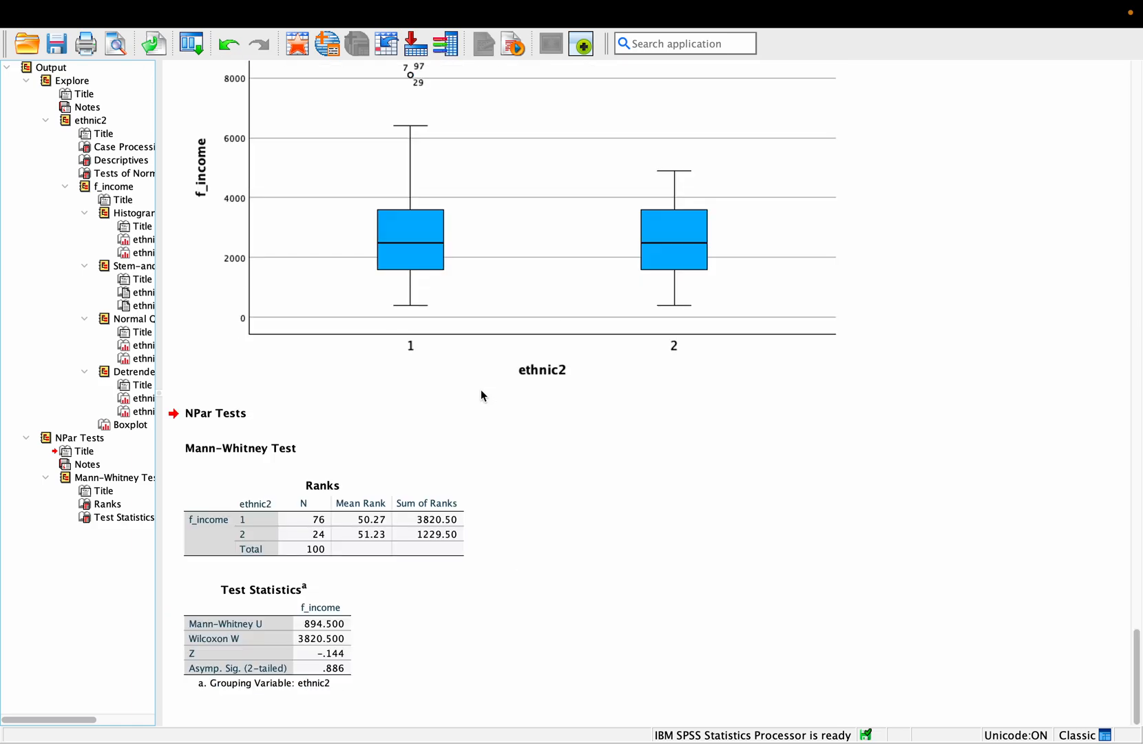
scroll(481, 389, up, 9)
scroll(481, 389, up, 12)
scroll(481, 390, up, 20)
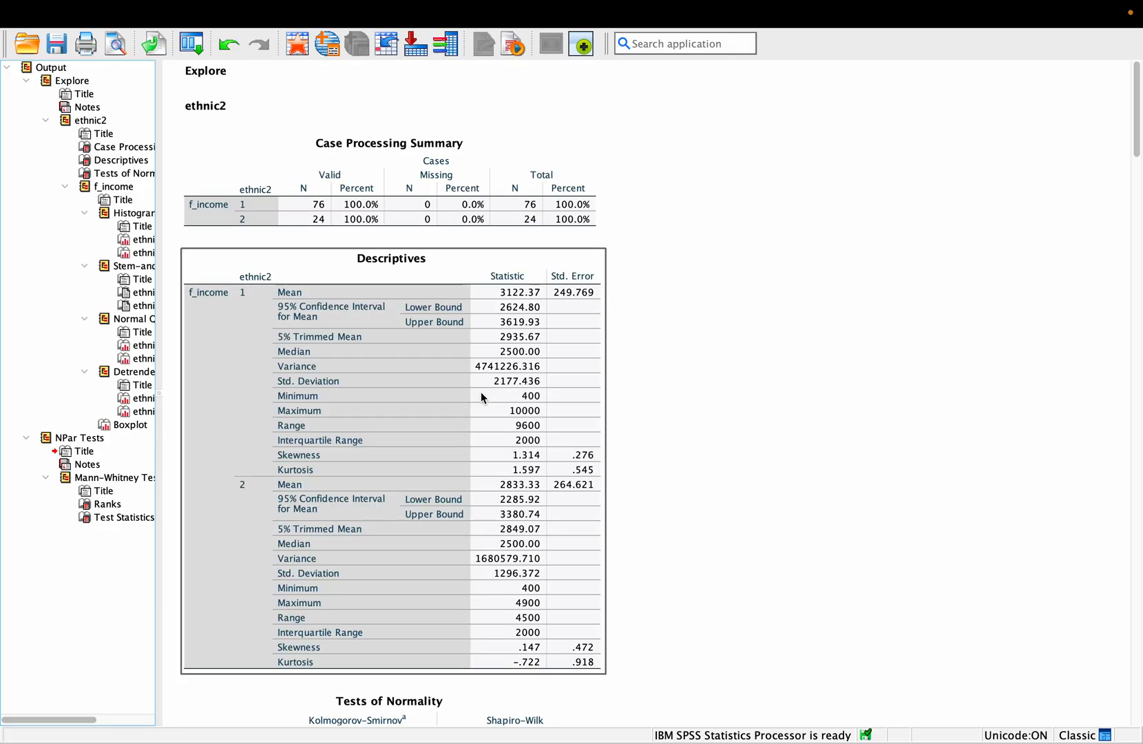
scroll(478, 397, down, 20)
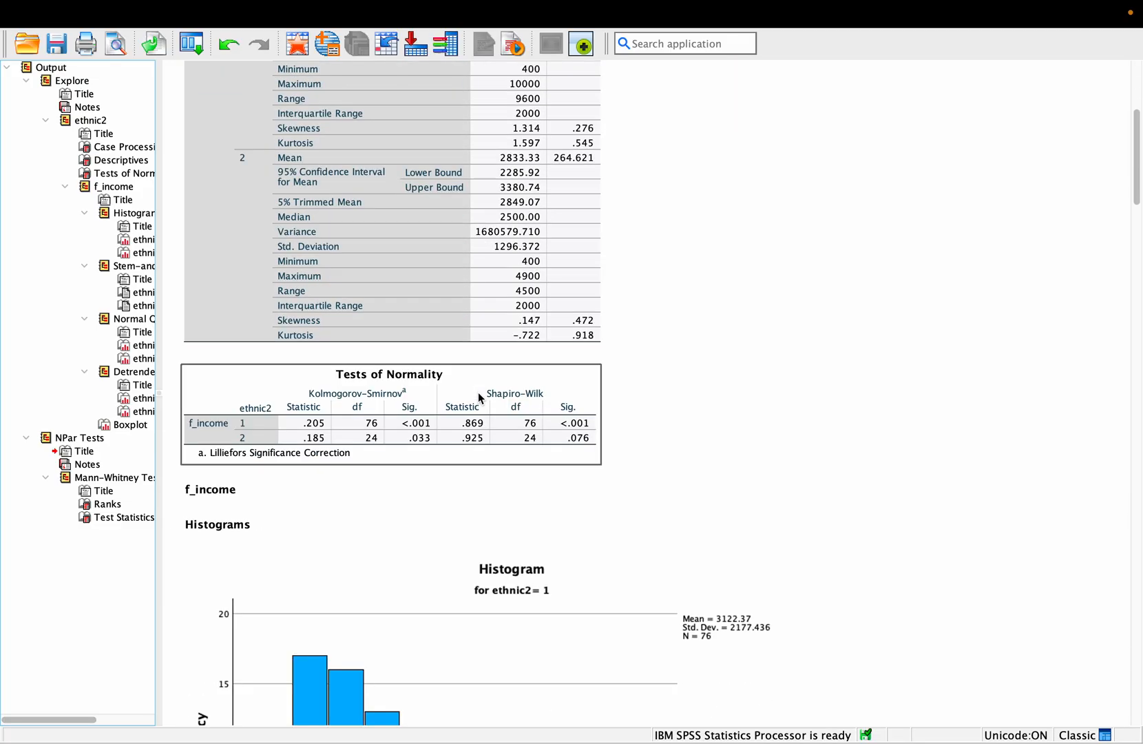
scroll(473, 408, down, 15)
scroll(473, 408, up, 10)
scroll(473, 411, up, 20)
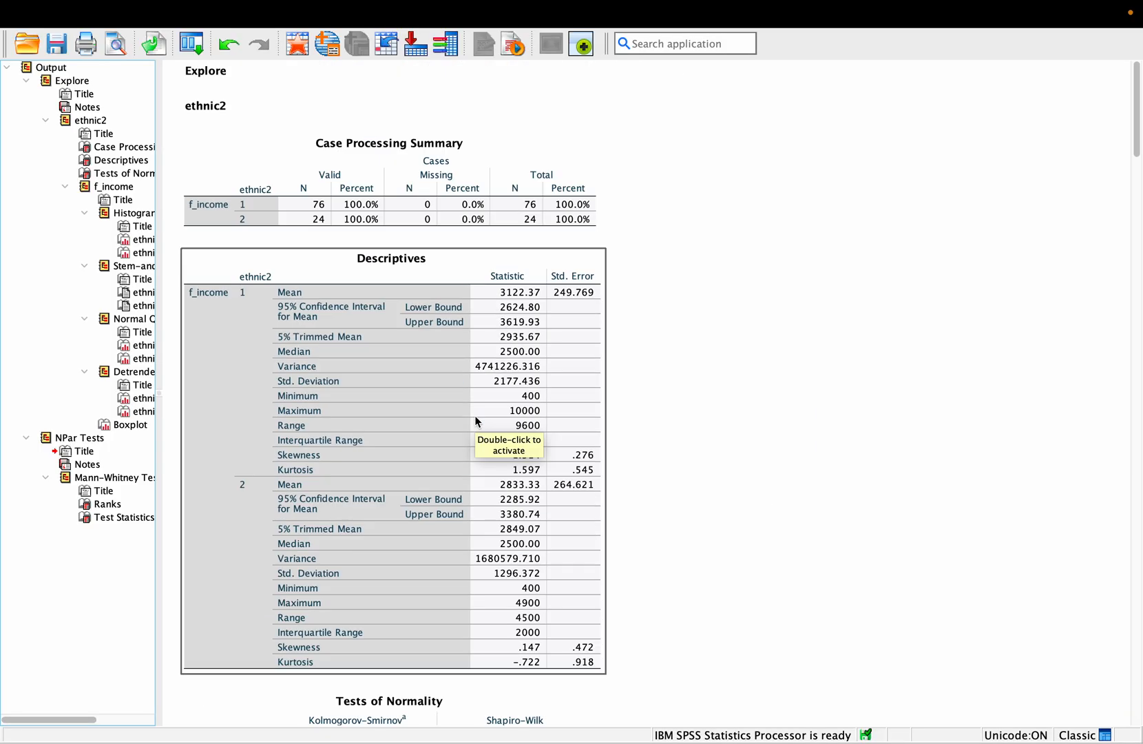
scroll(475, 420, down, 20)
scroll(475, 415, down, 20)
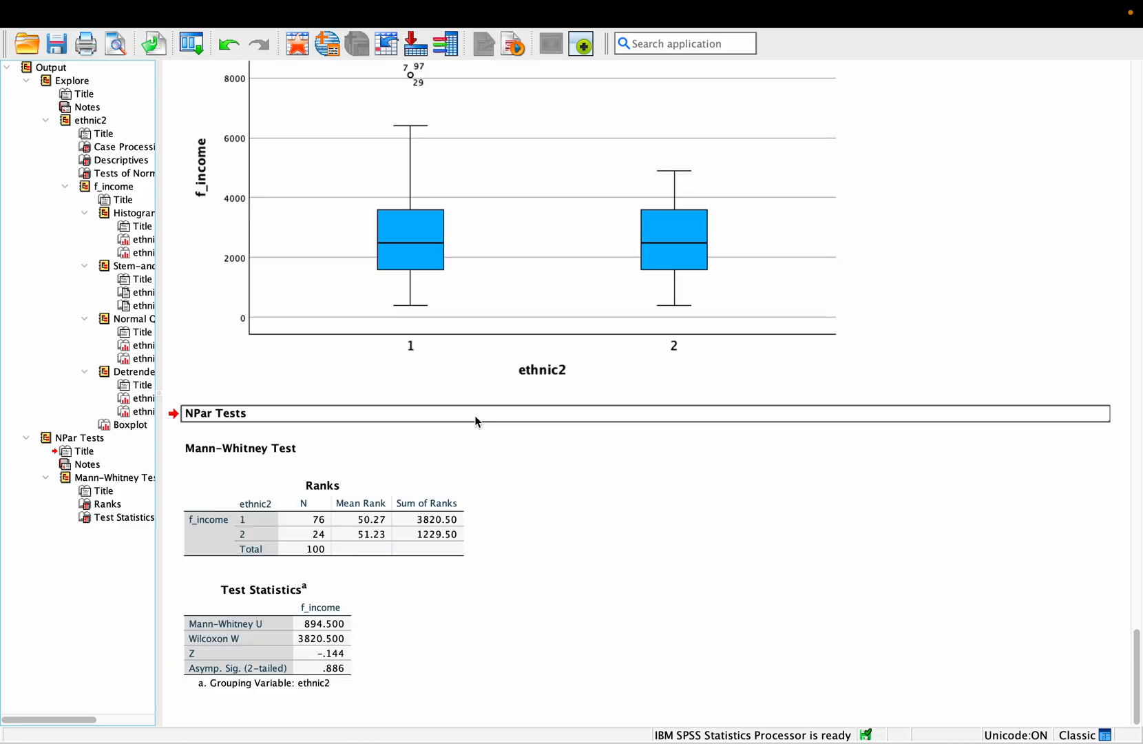
scroll(474, 416, up, 20)
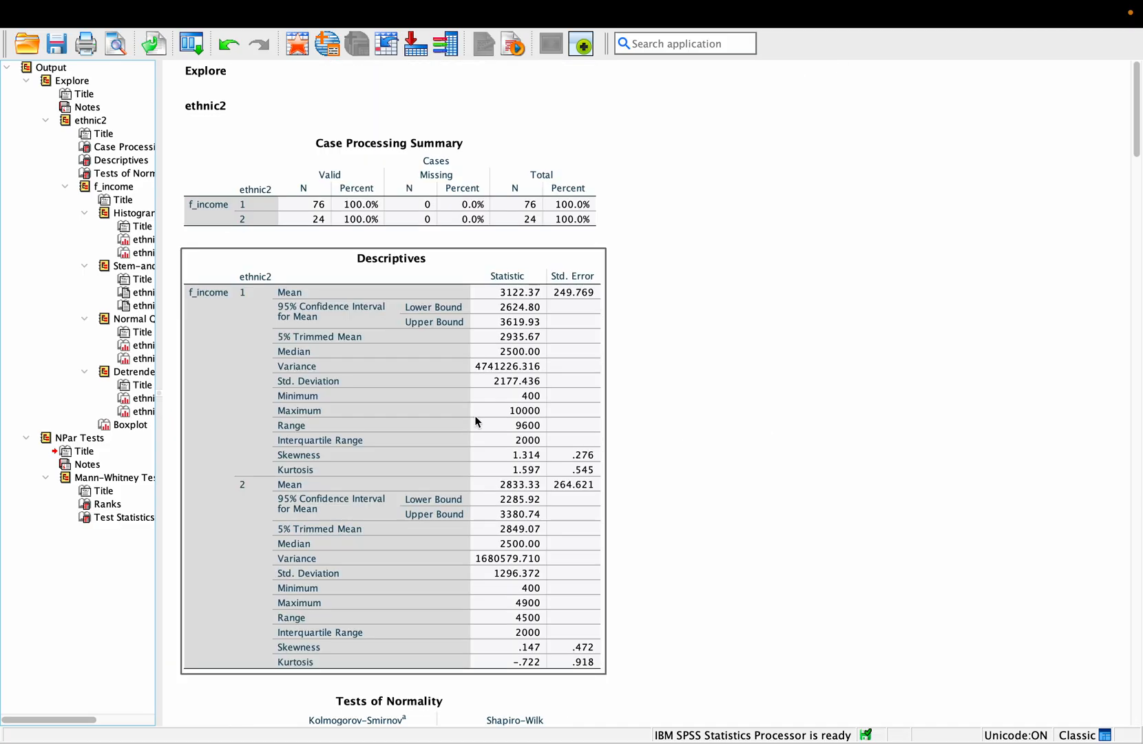
scroll(475, 418, down, 20)
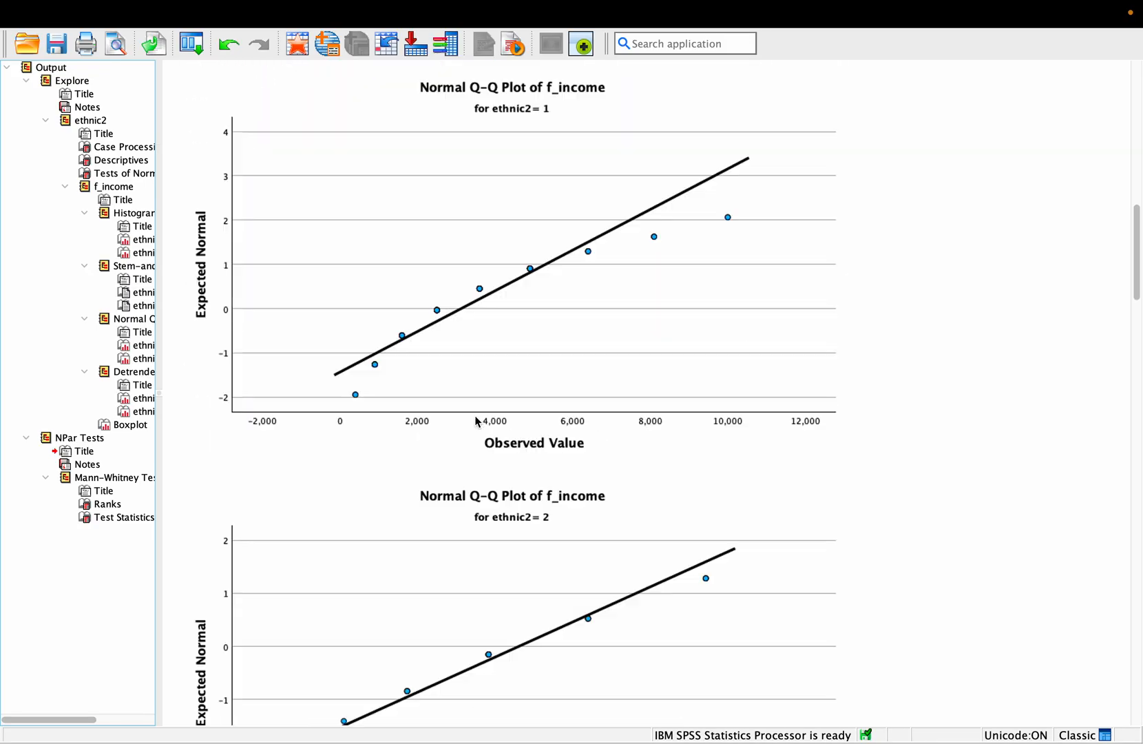
scroll(475, 421, down, 8)
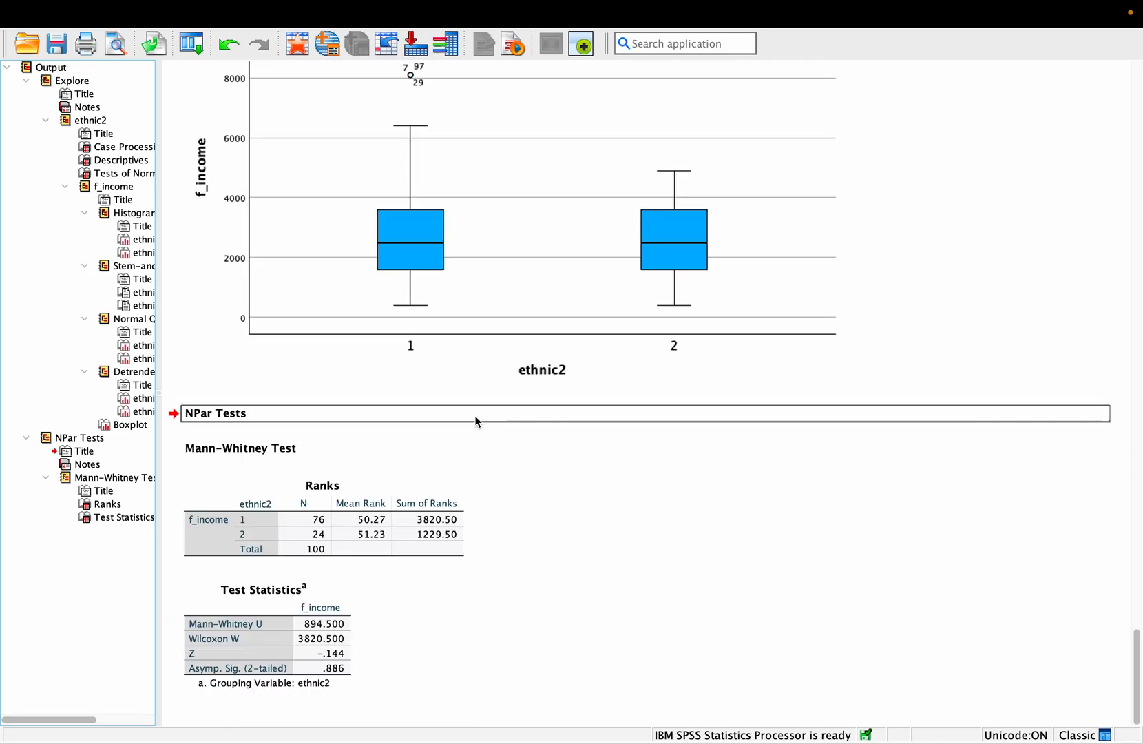
click(523, 404)
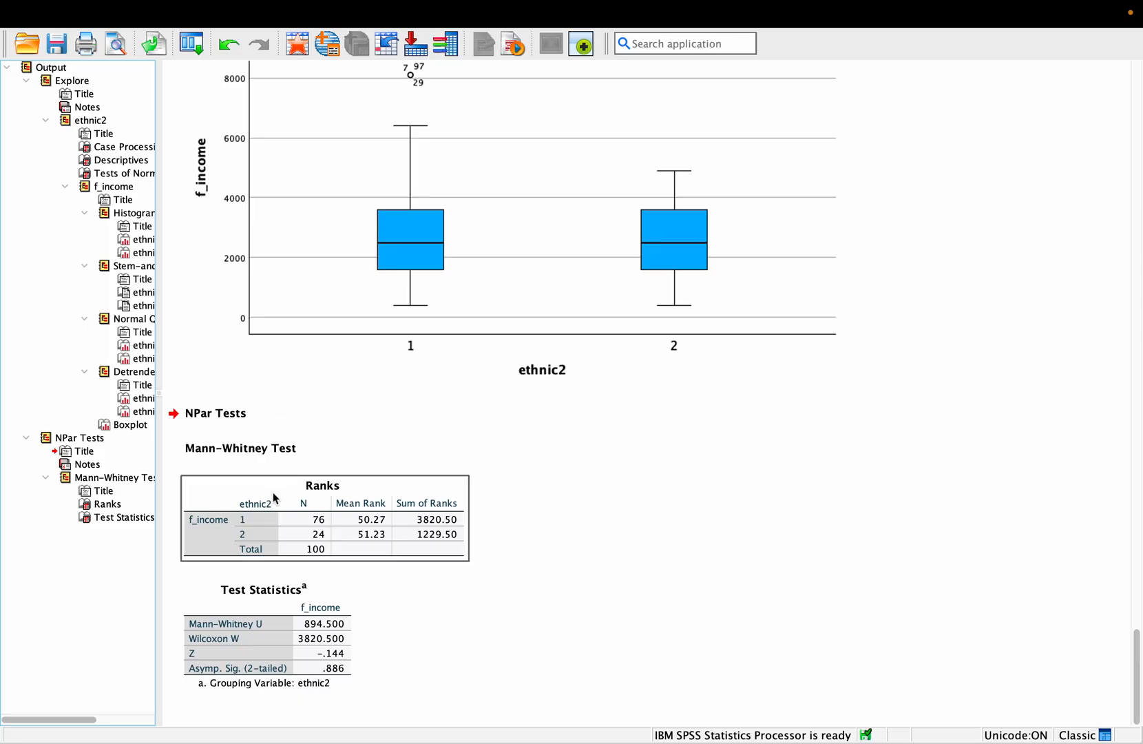
scroll(273, 493, up, 3)
scroll(273, 493, down, 3)
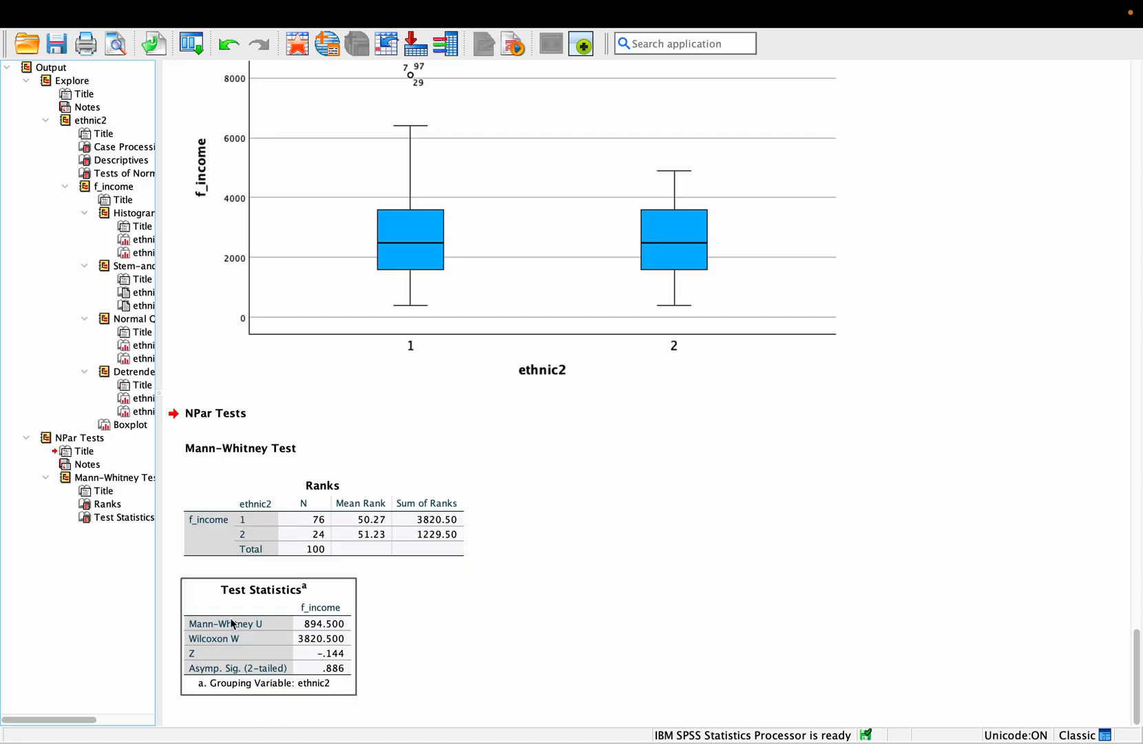
- Switch to Telegram, start downloading Non- Parametric.pptx from the group chat, and move the Obesity 4.0.xlsx preview off the messages
key(ctrl+Left)
key(ctrl+Left)
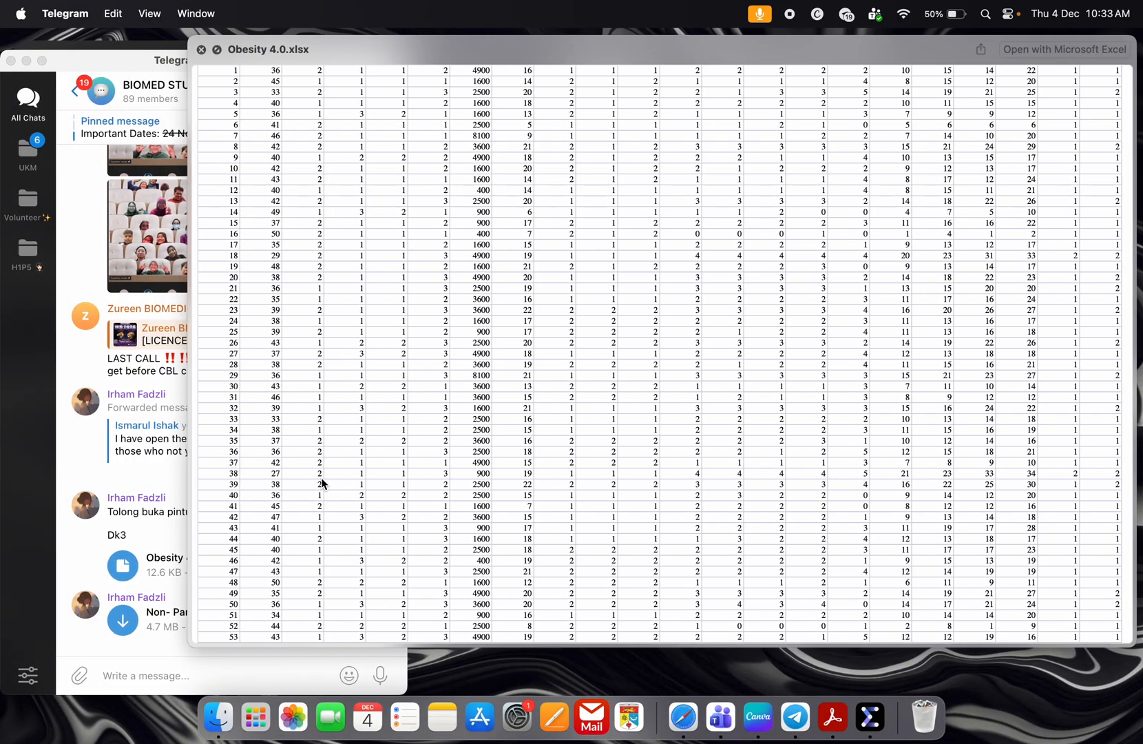
click(122, 620)
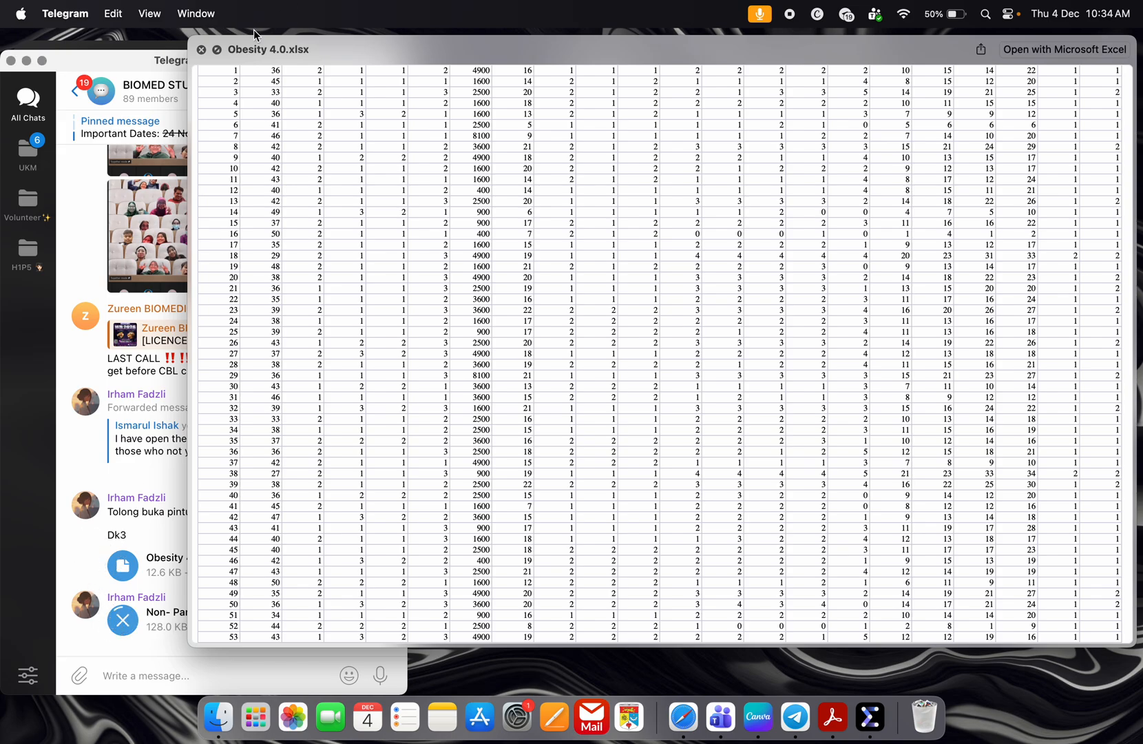
drag(328, 51, 462, 69)
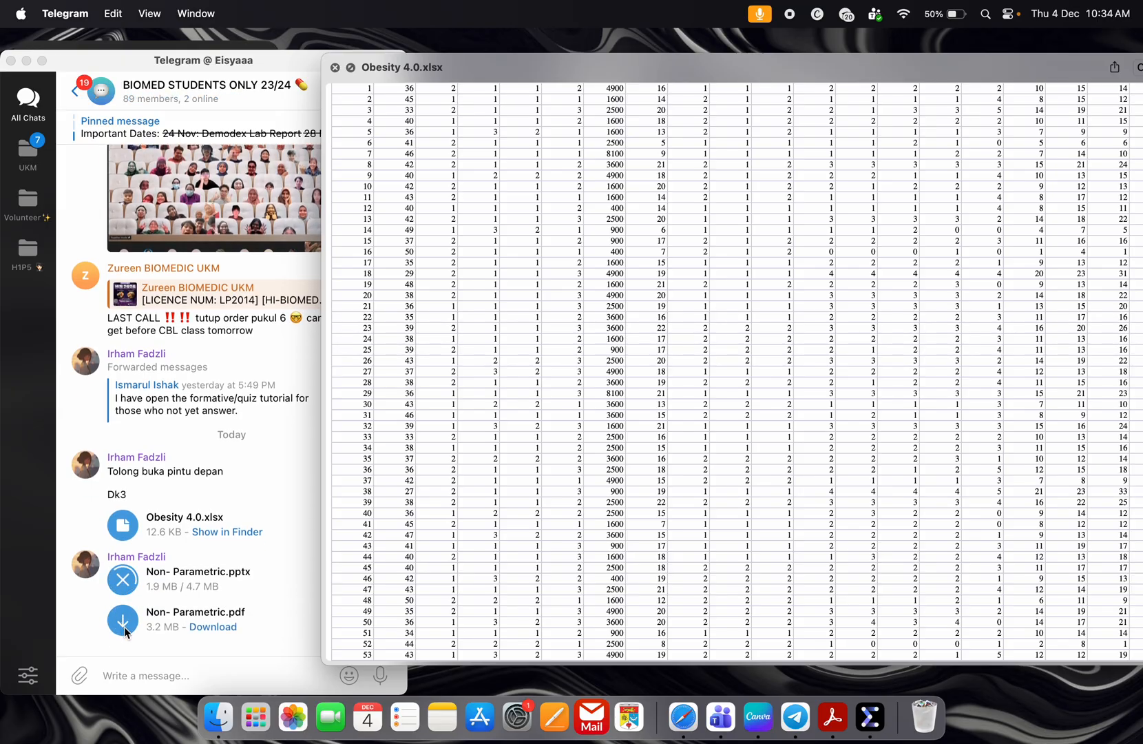
- Start downloading Non- Parametric.pdf from the chat and cancel the Non- Parametric.pptx download
click(123, 627)
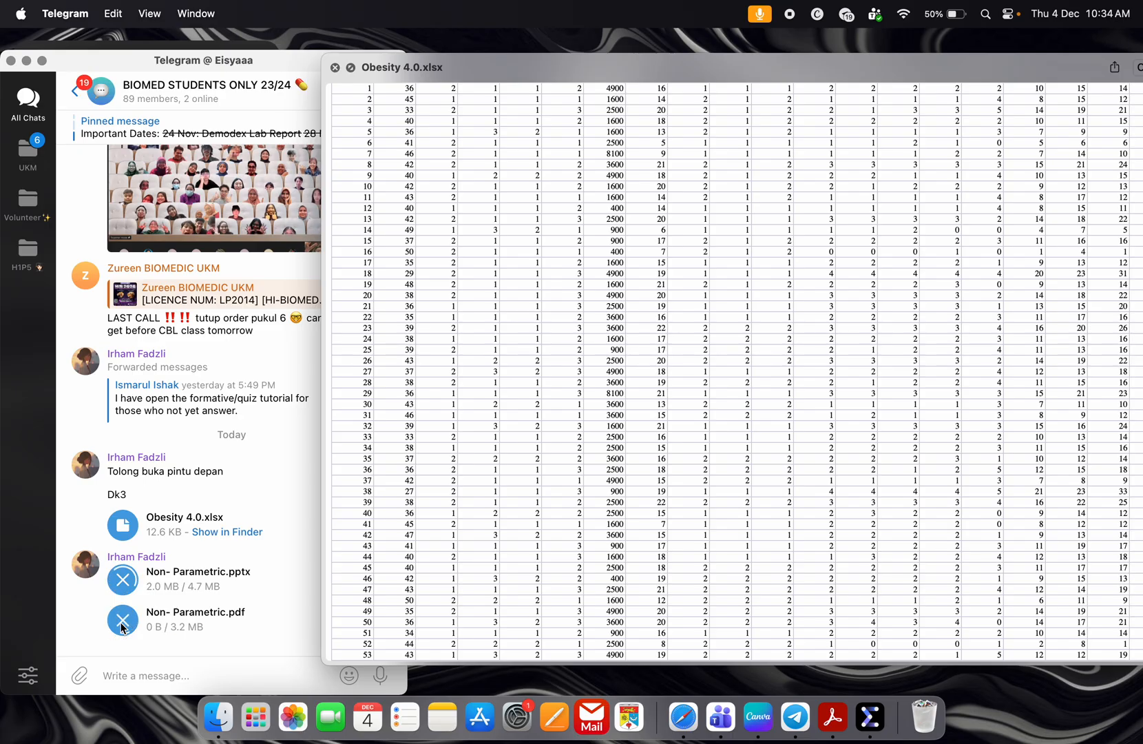
click(125, 588)
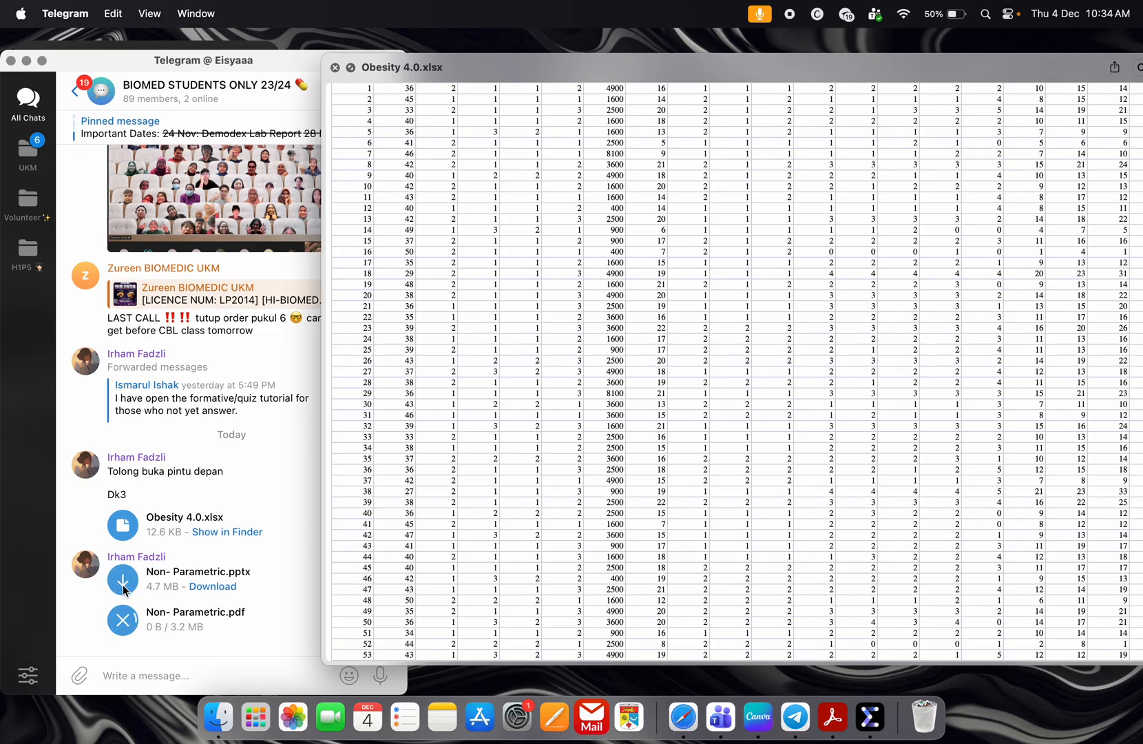
- Move the Obesity 4.0.xlsx preview aside, discard the reply draft quoting Non- Parametric.pdf, and restart that file's download
double_click(121, 619)
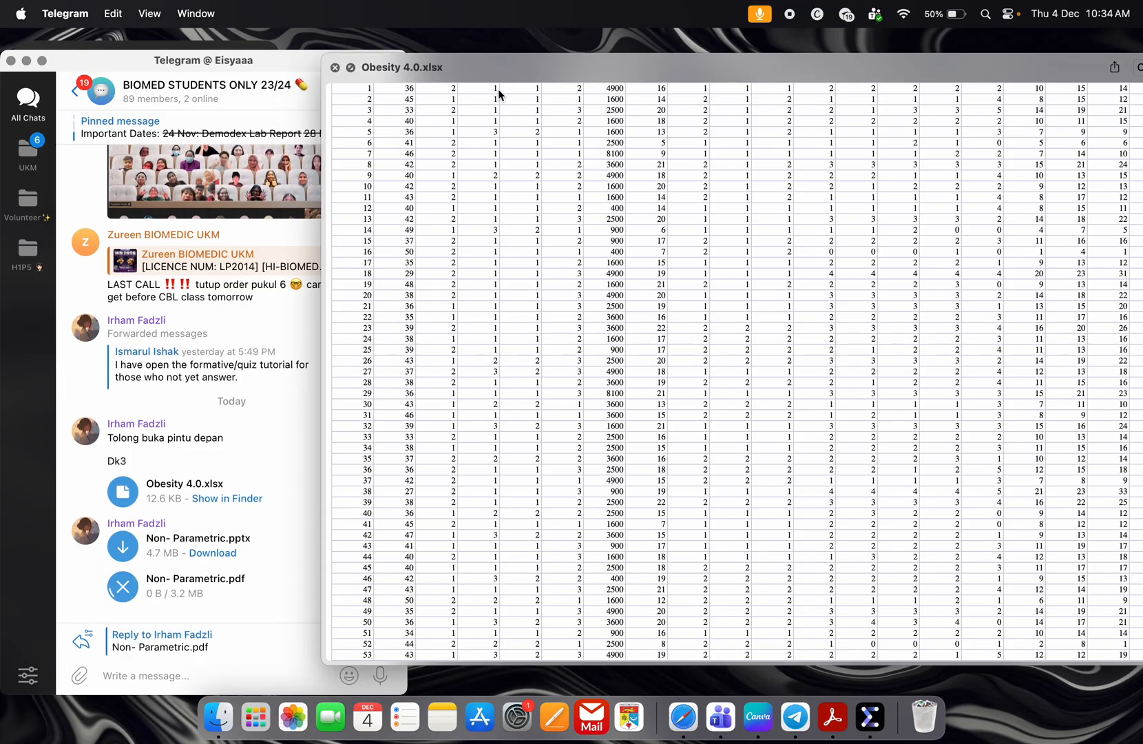
drag(534, 65, 661, 117)
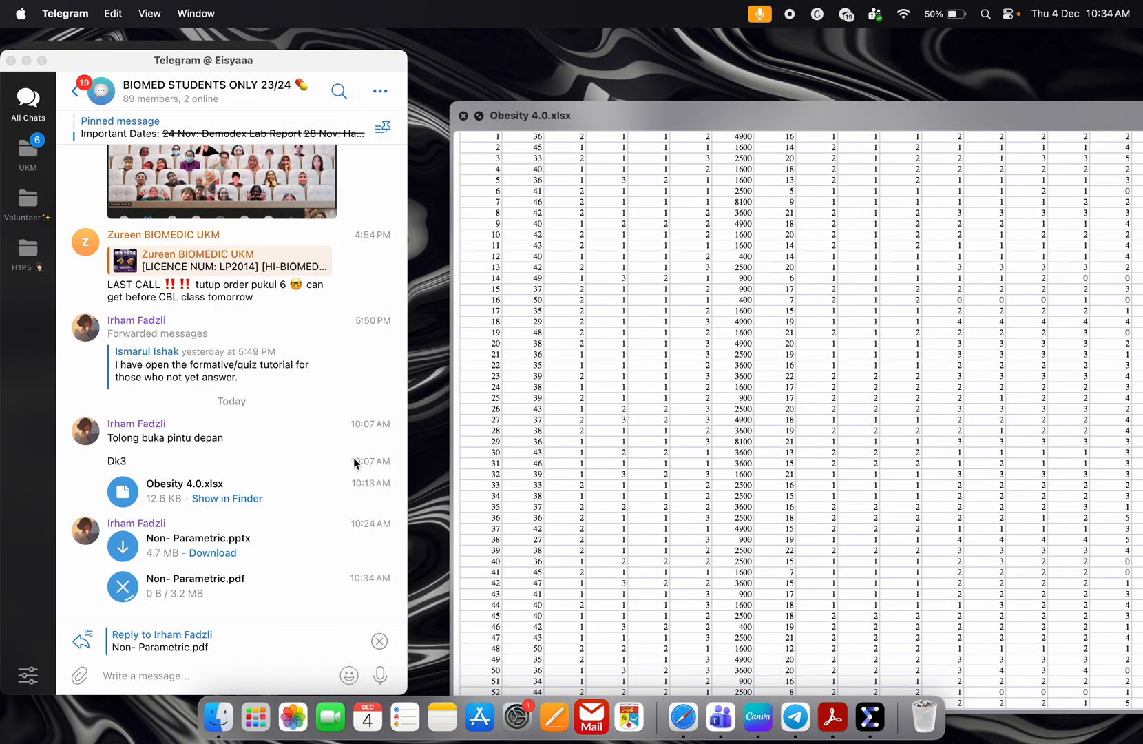
click(379, 640)
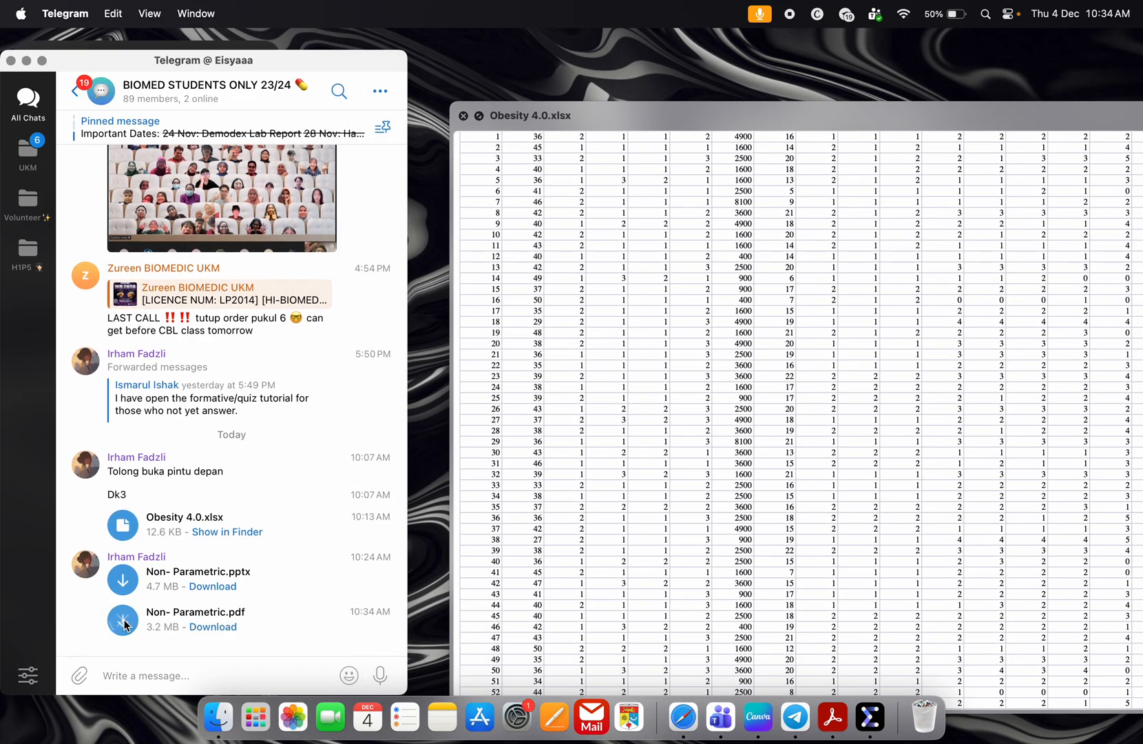
click(124, 623)
click(201, 626)
- Switch to the SPSS output viewer and open a new line beneath the Mann-Whitney Test title text
key(ctrl+Right)
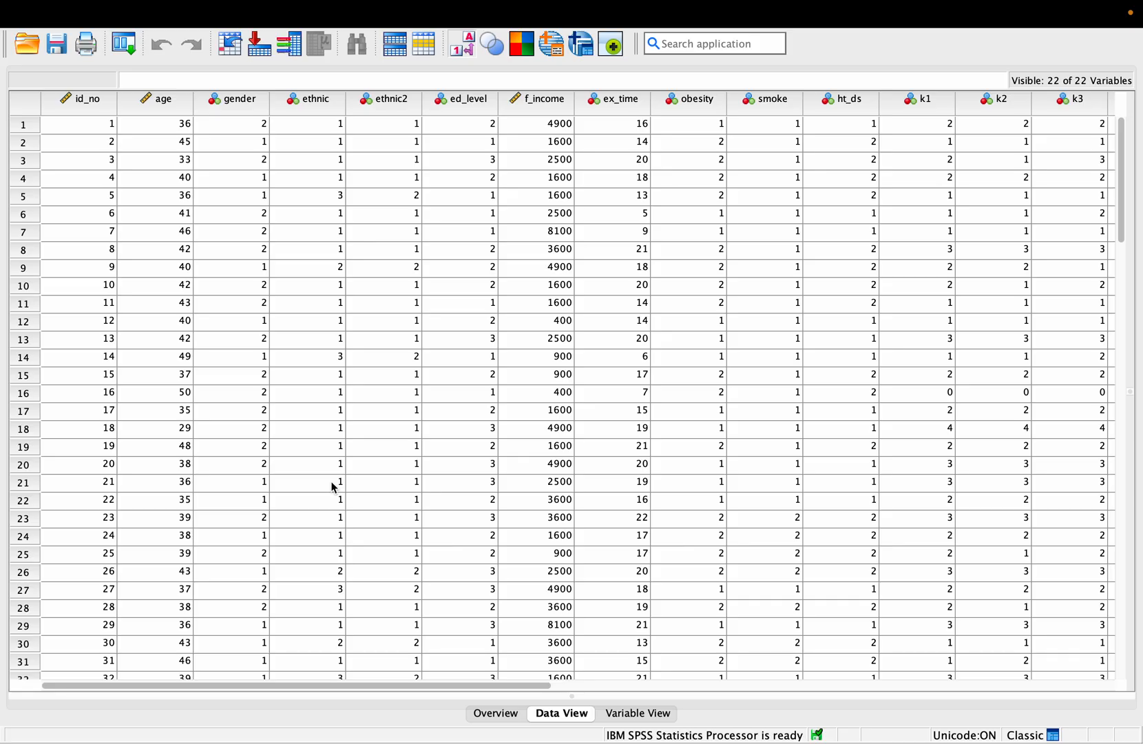
key(ctrl+Right)
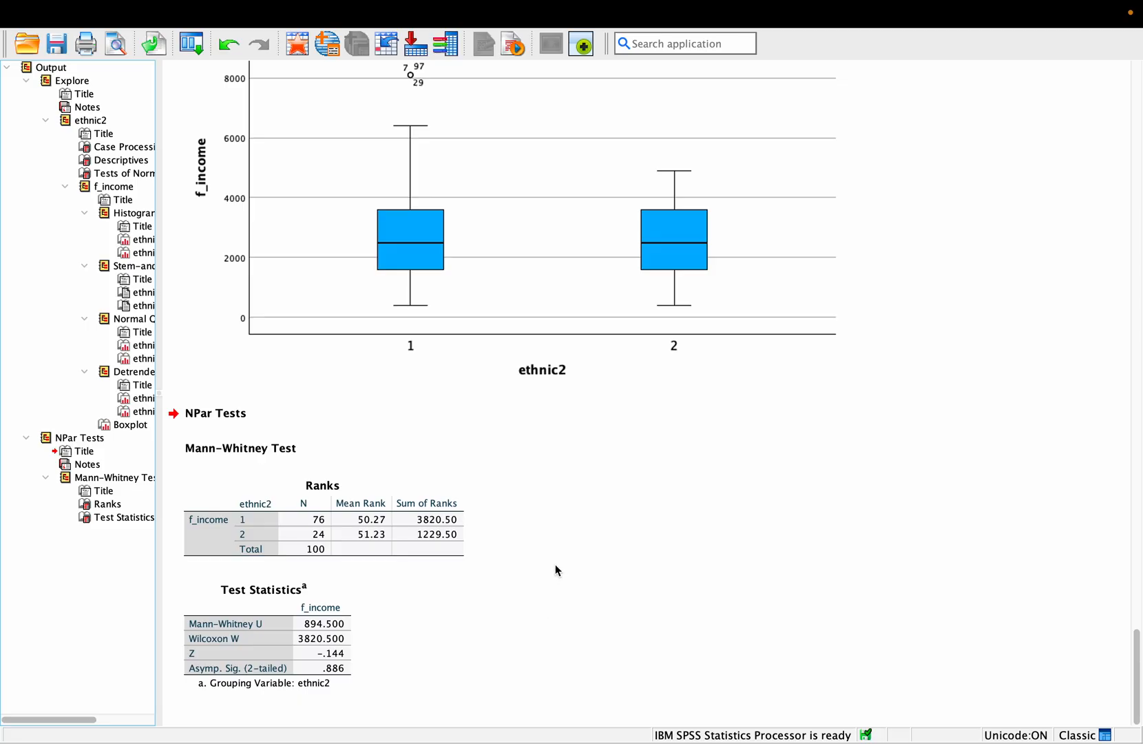
click(332, 446)
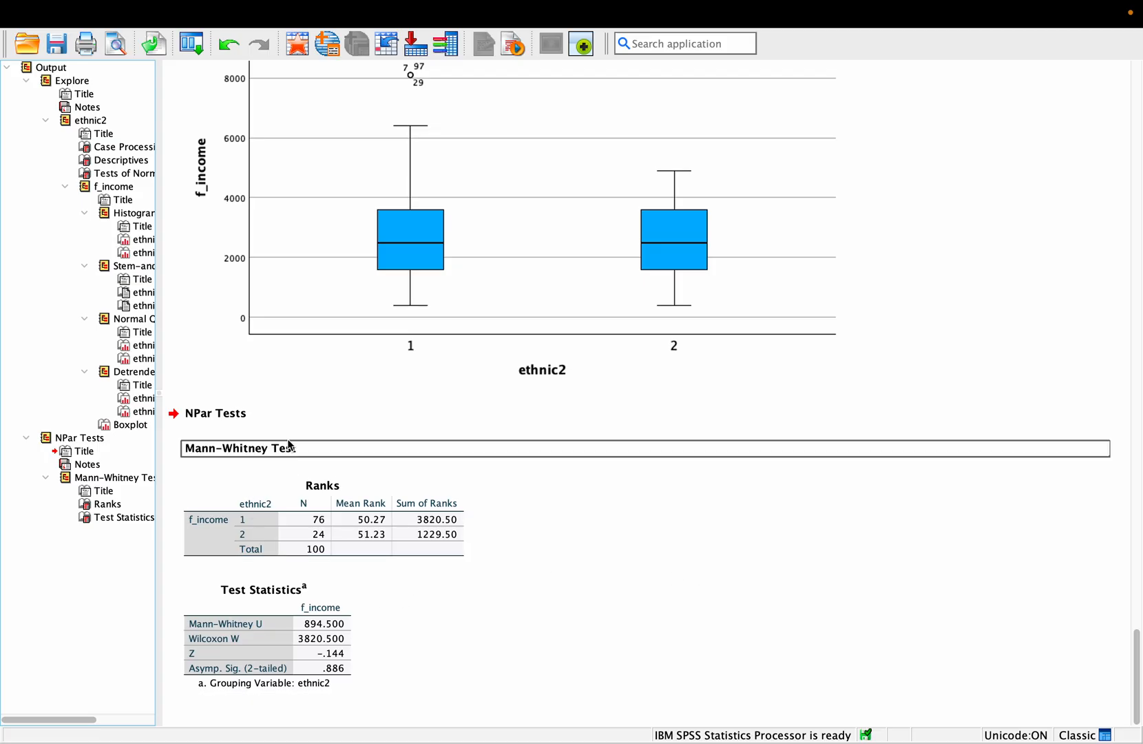
double_click(351, 449)
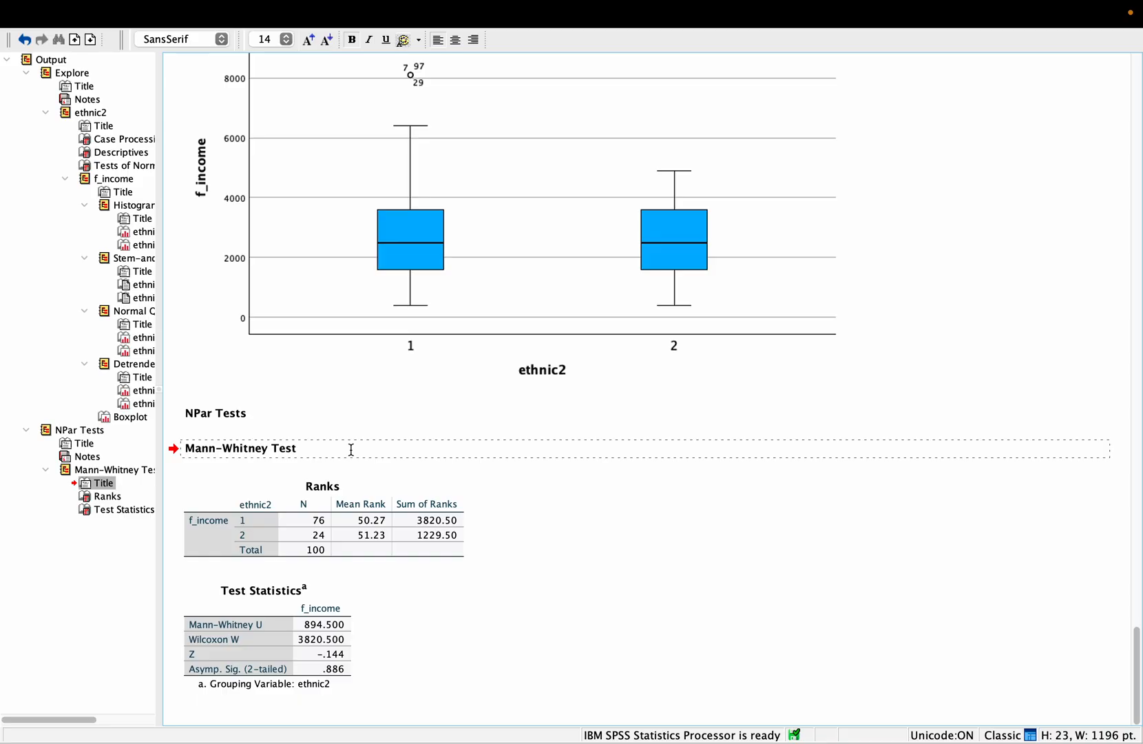
key(Return)
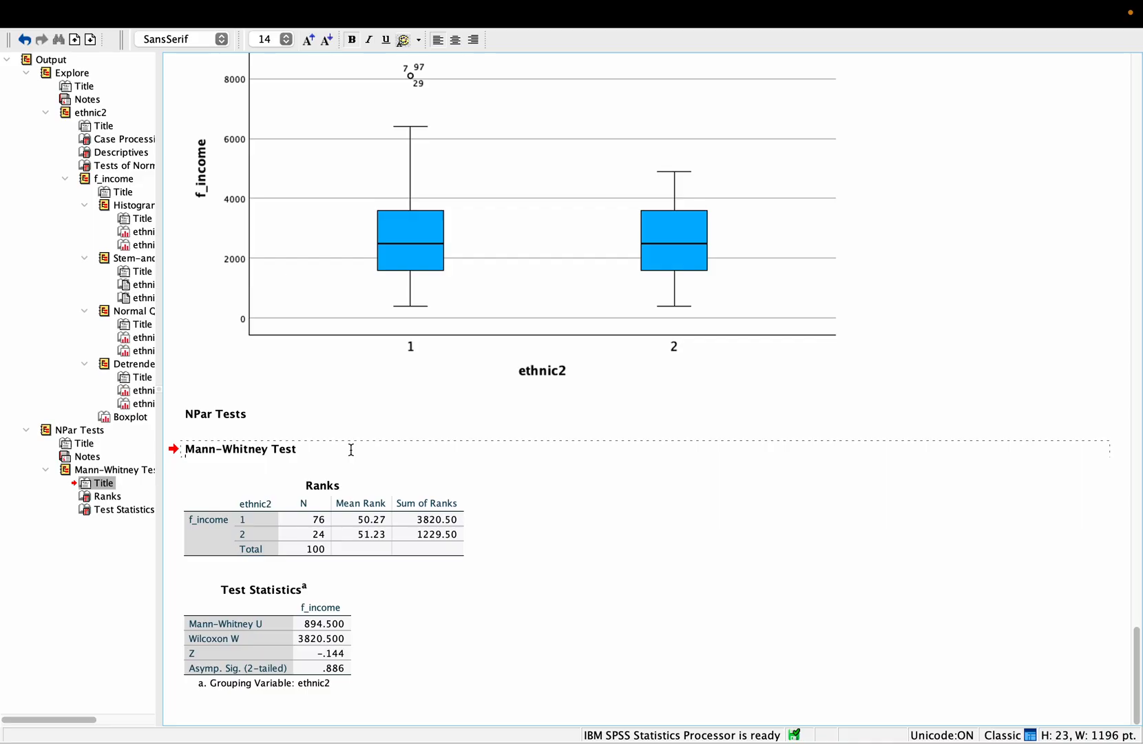
key(Return)
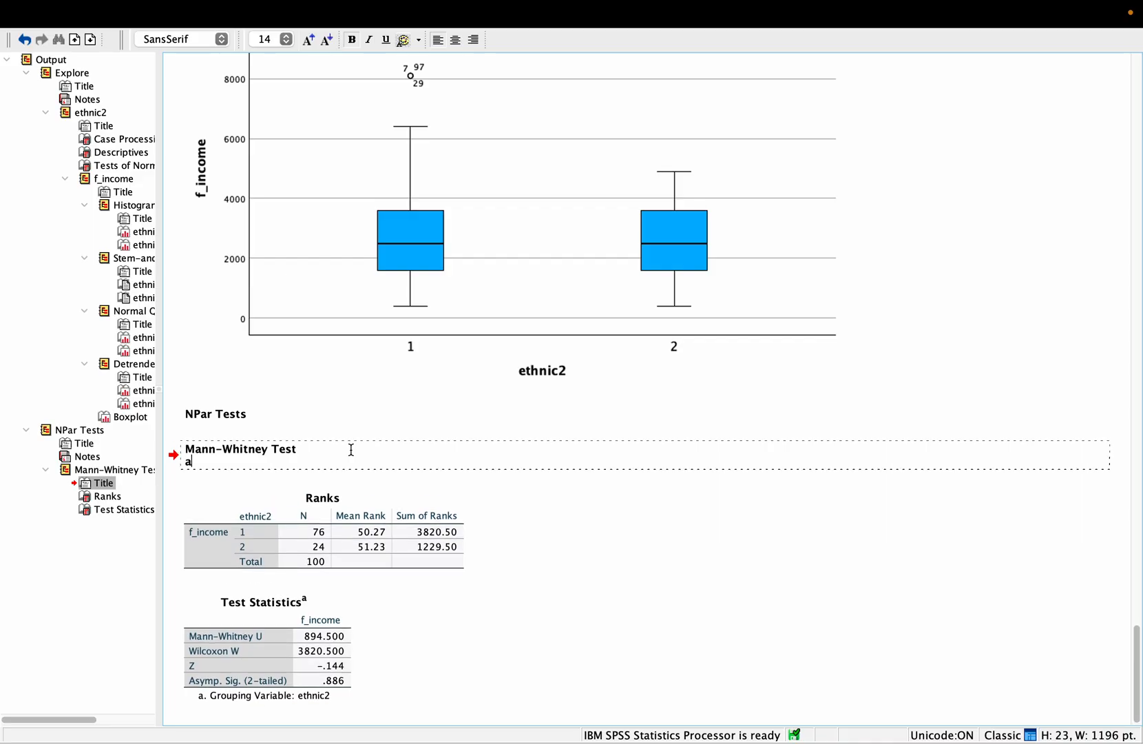
- Write "A Mann-Whitney U test was conducted to determine the family income between Malay and Non-Malay respondents/subjects." and finish editing the title
text(A Mann-Whitney U te)
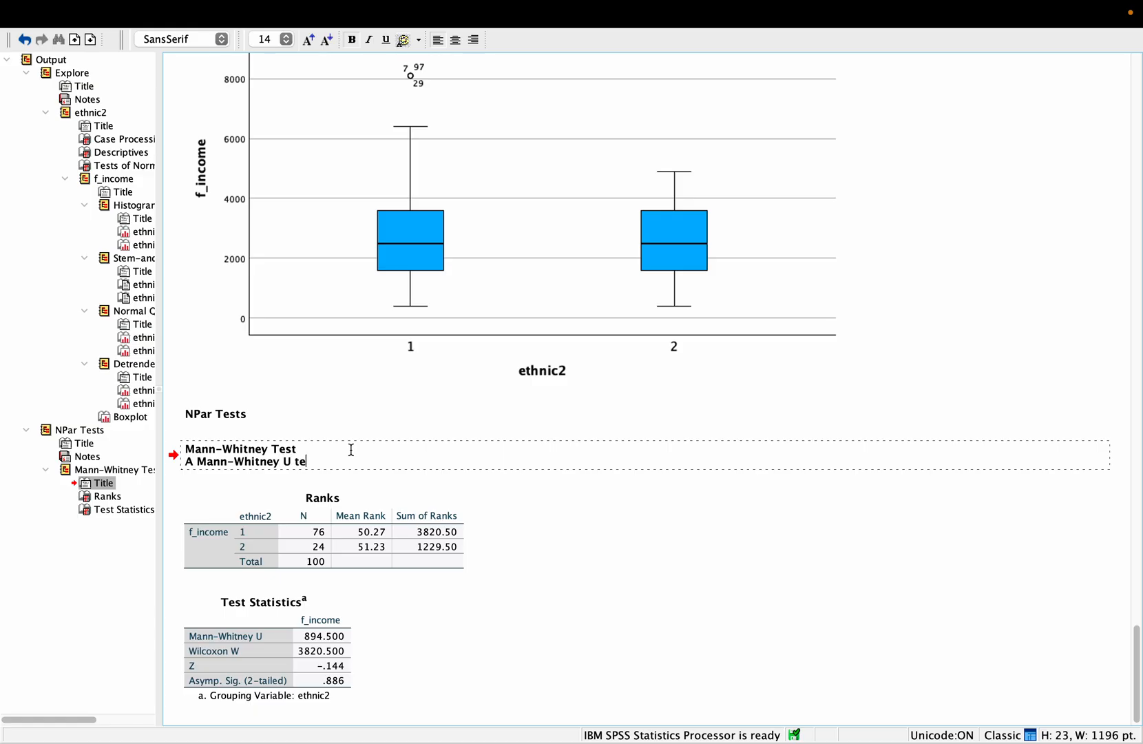
text(st was conducted to determin)
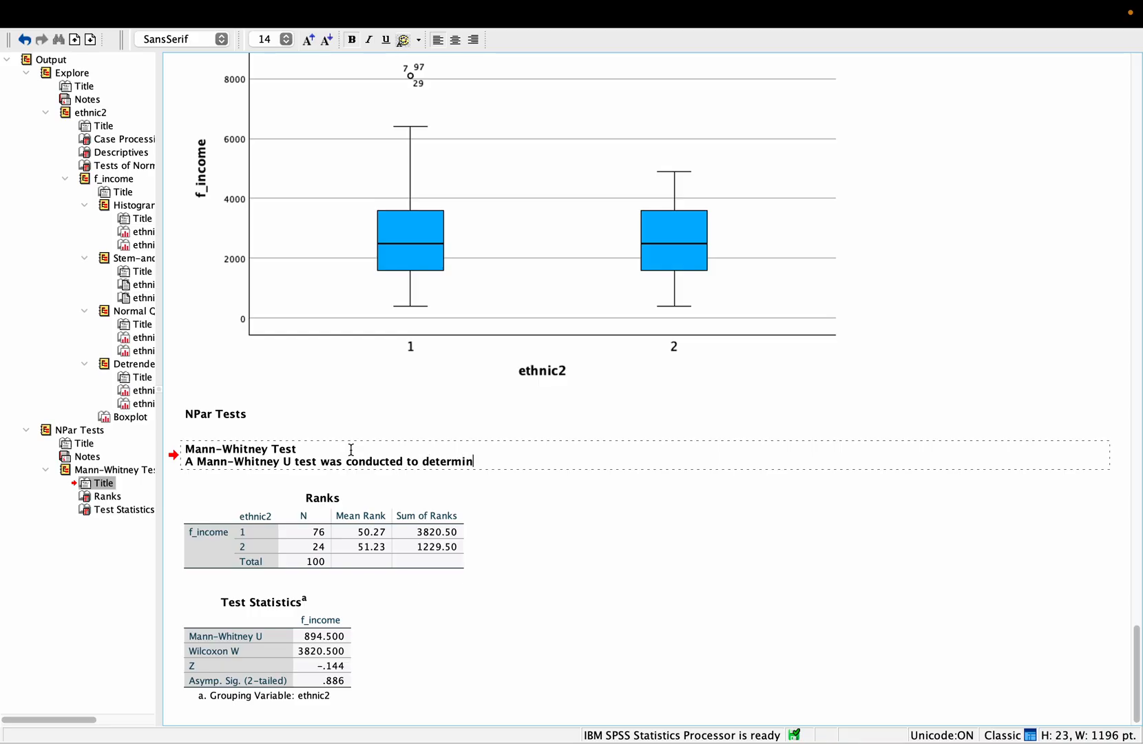
text(e the family income )
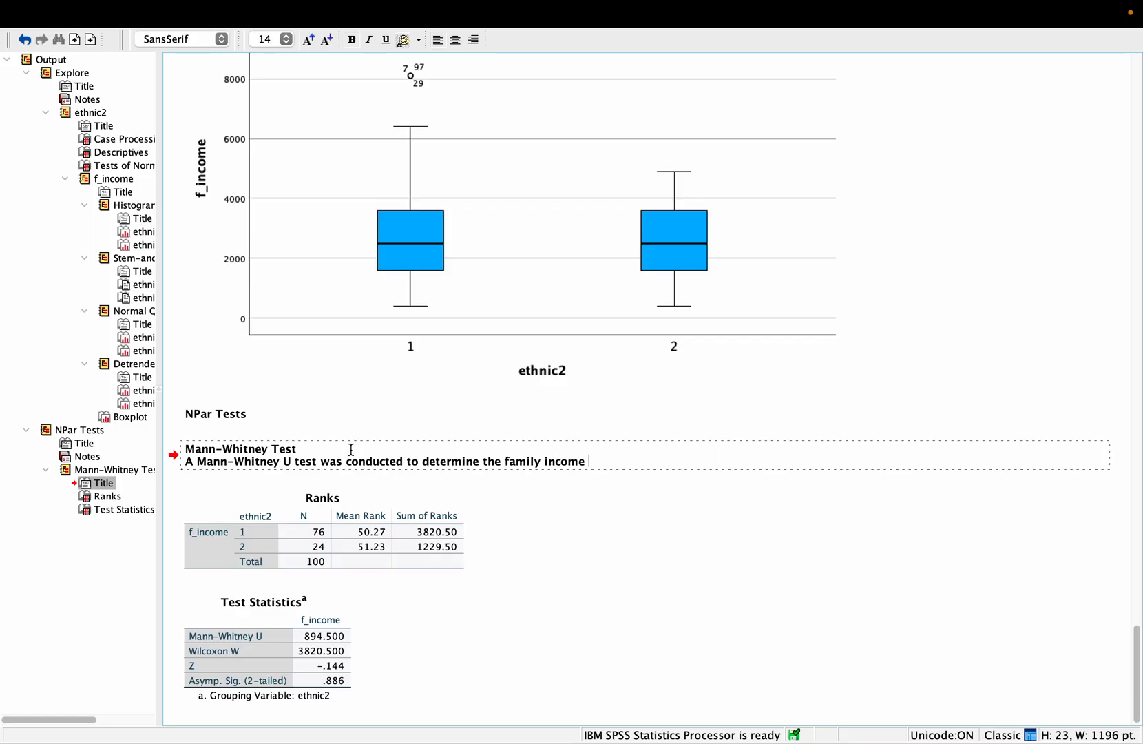
text(between Malay and N)
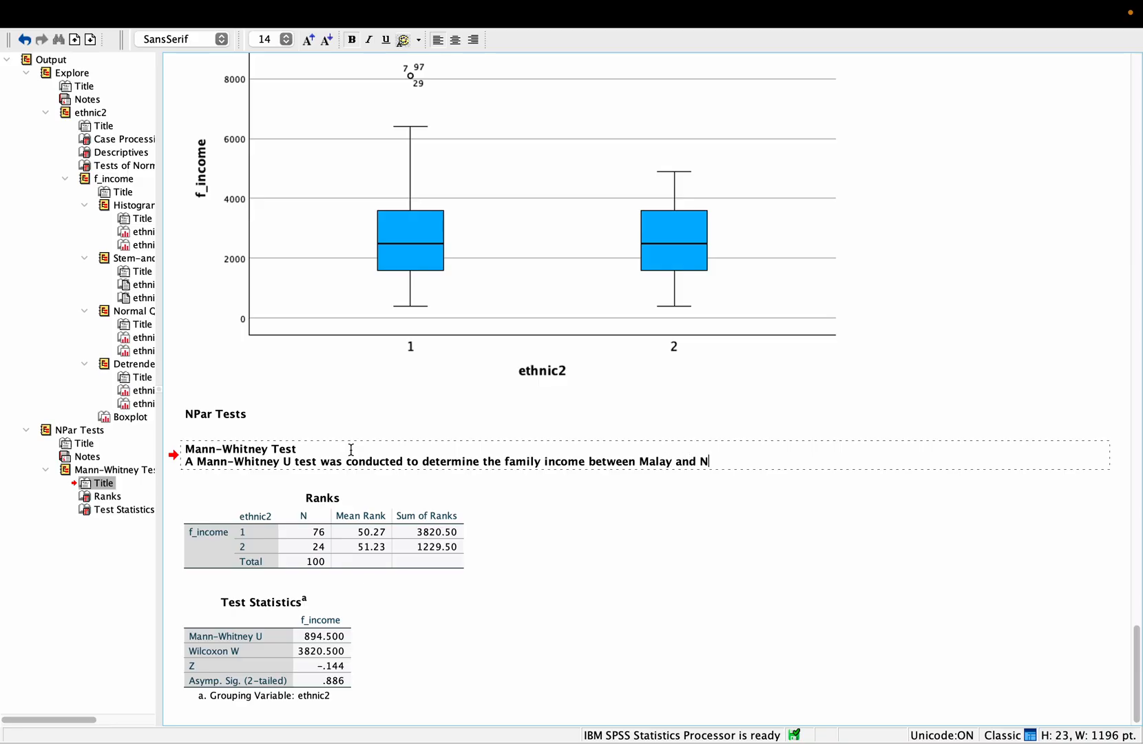
text(on-Malay respondent)
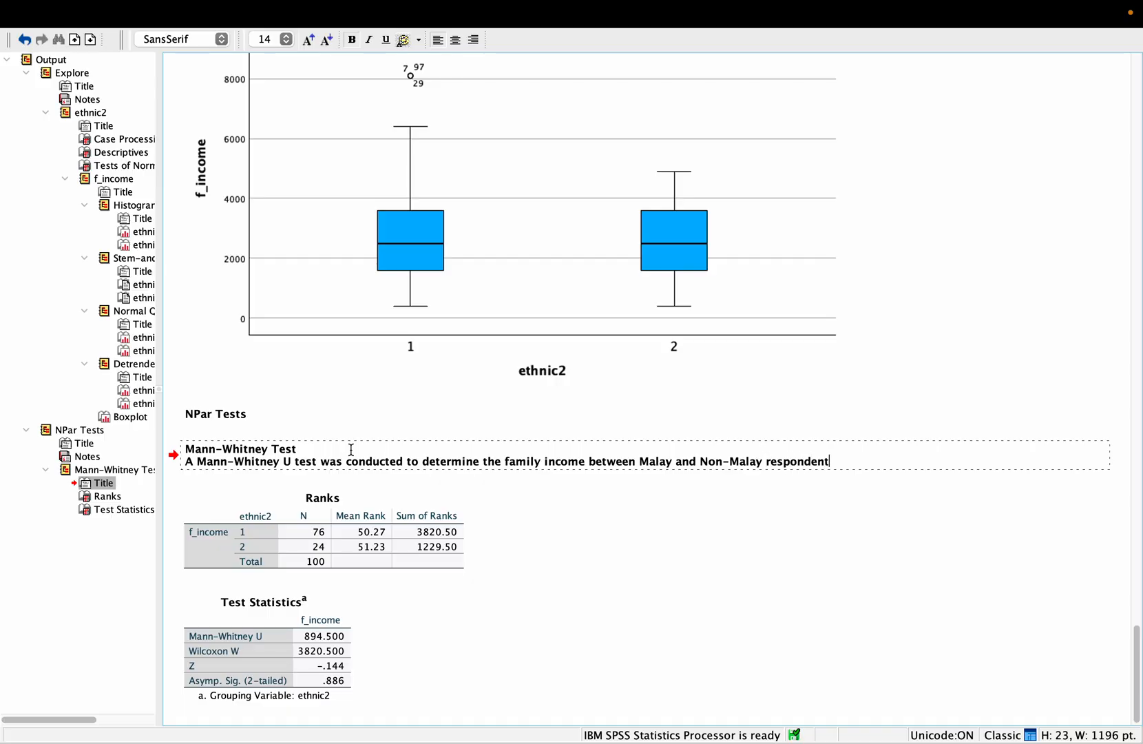
text(s/subjects.)
click(460, 505)
click(532, 477)
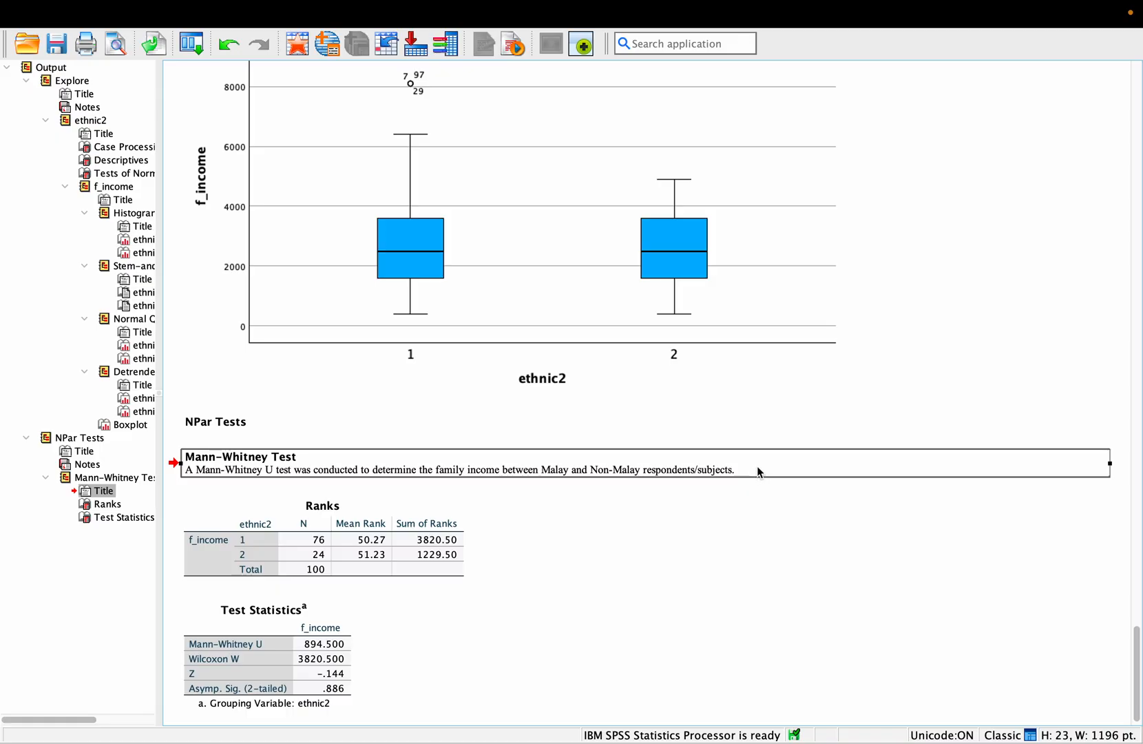
- Reopen the Mann-Whitney Test title for editing and make the whole interpretation sentence bold
click(758, 467)
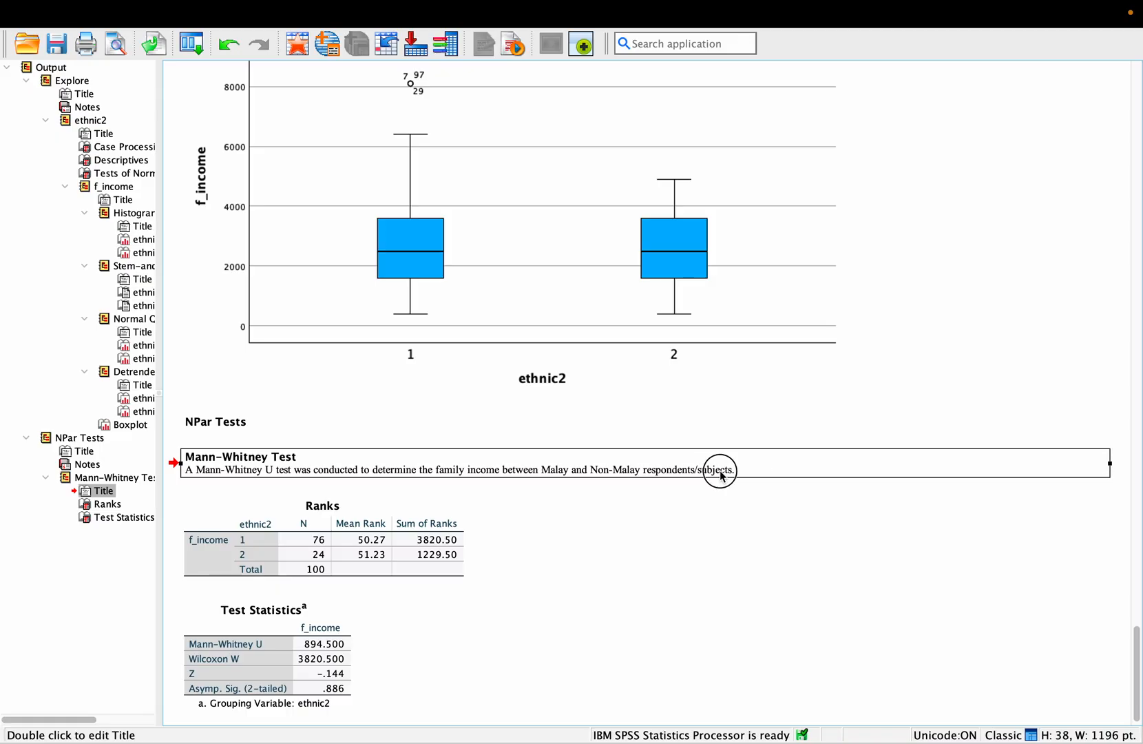
double_click(723, 471)
click(723, 471)
click(723, 467)
double_click(722, 468)
text(.)
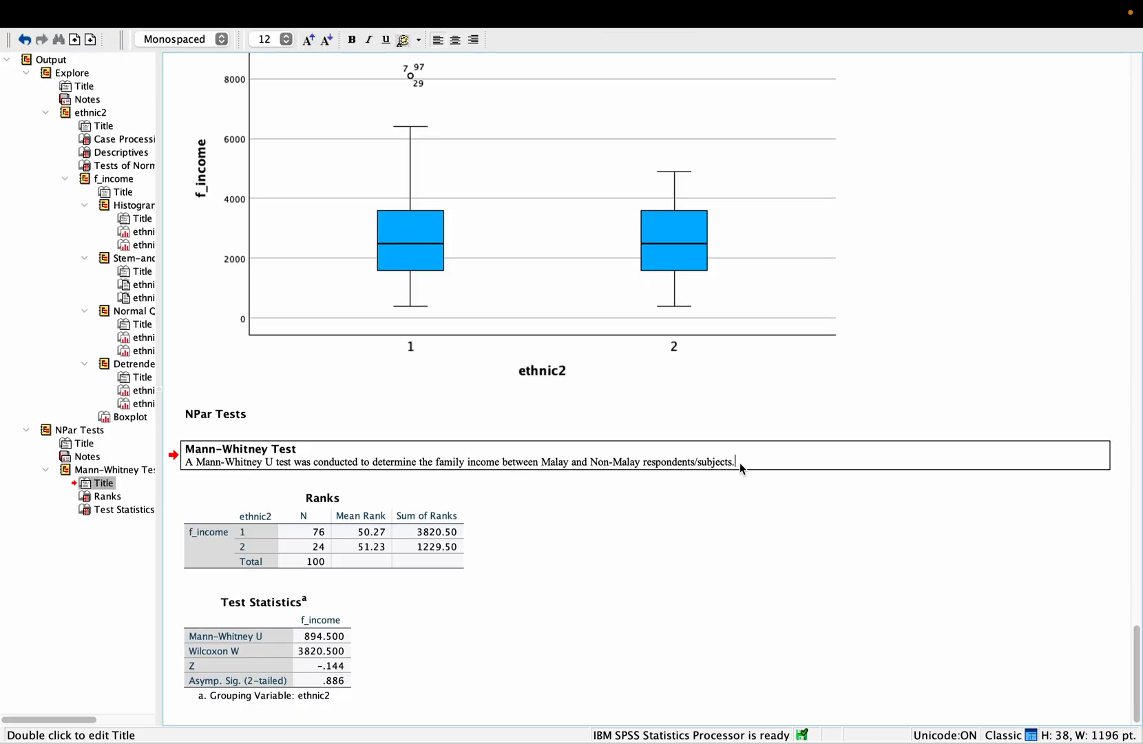
triple_click(738, 464)
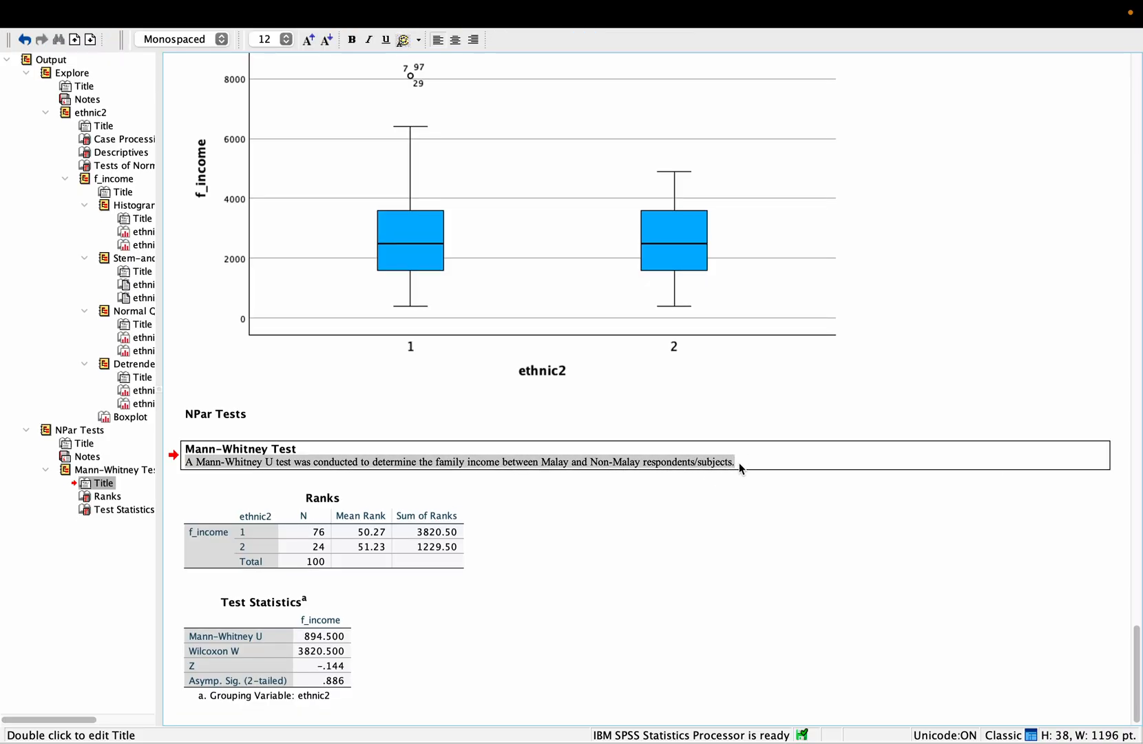
click(350, 40)
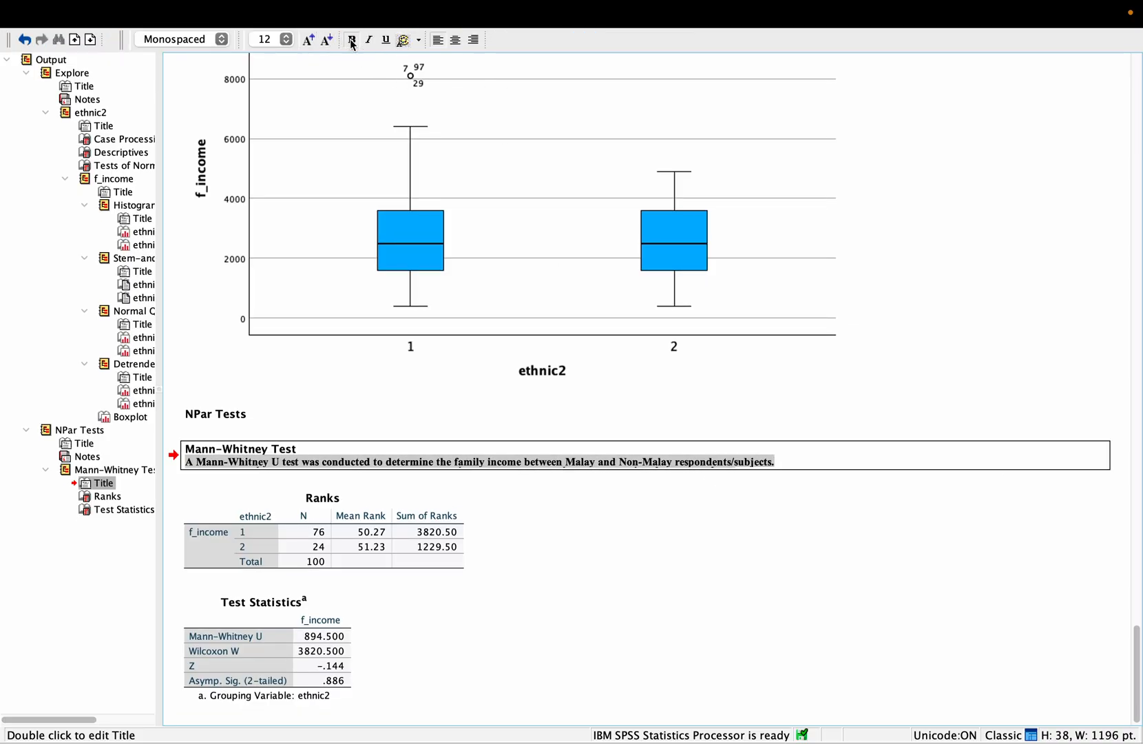
click(797, 466)
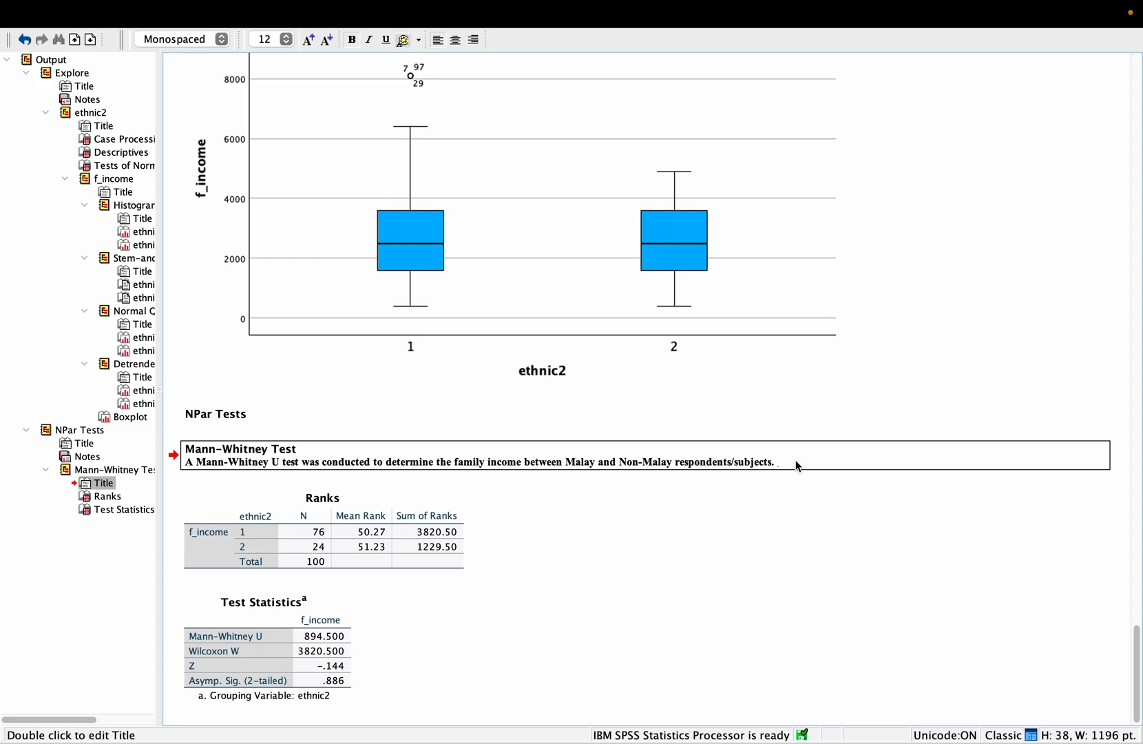
- Begin a second interpretation sentence with "The results indicated that there was"
text(The resuk)
key(BackSpace)
text(ts)
key(Left)
key(Left)
text(l)
key(End)
text(indicated taht)
key(BackSpace)
key(BackSpace)
key(BackSpace)
key(BackSpace)
text(hat there was)
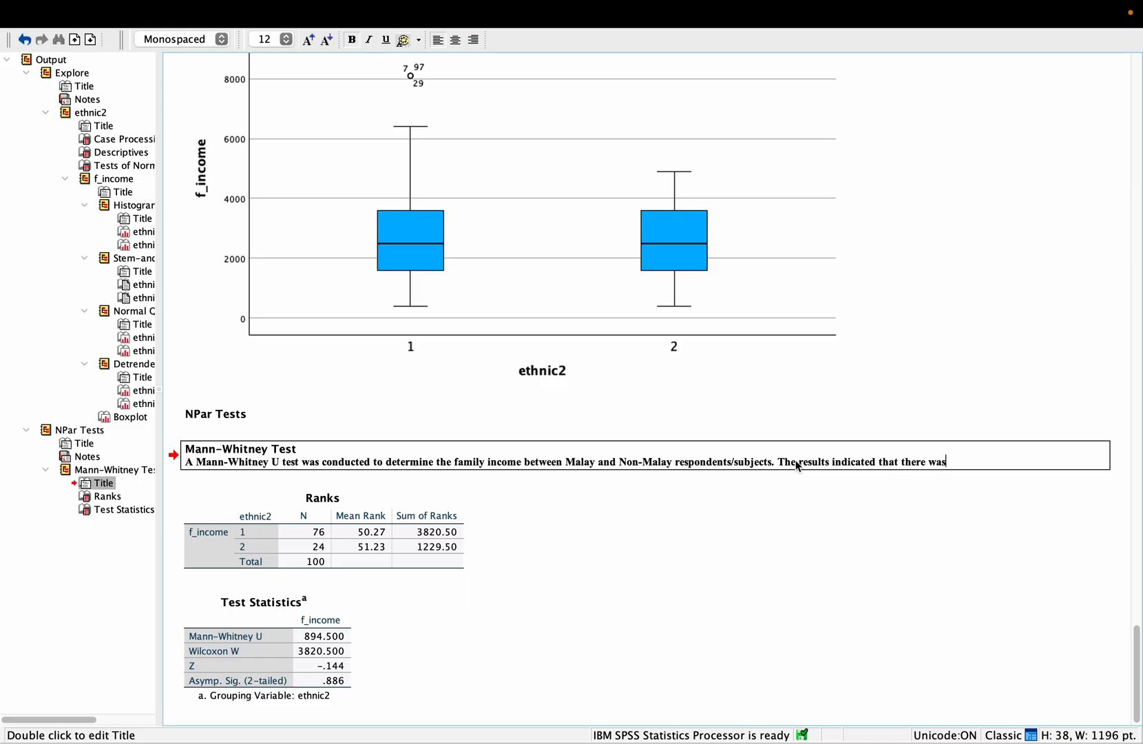
- Continue the second sentence with "no significant diff. of the family income between Malay("
text( no significant differemt)
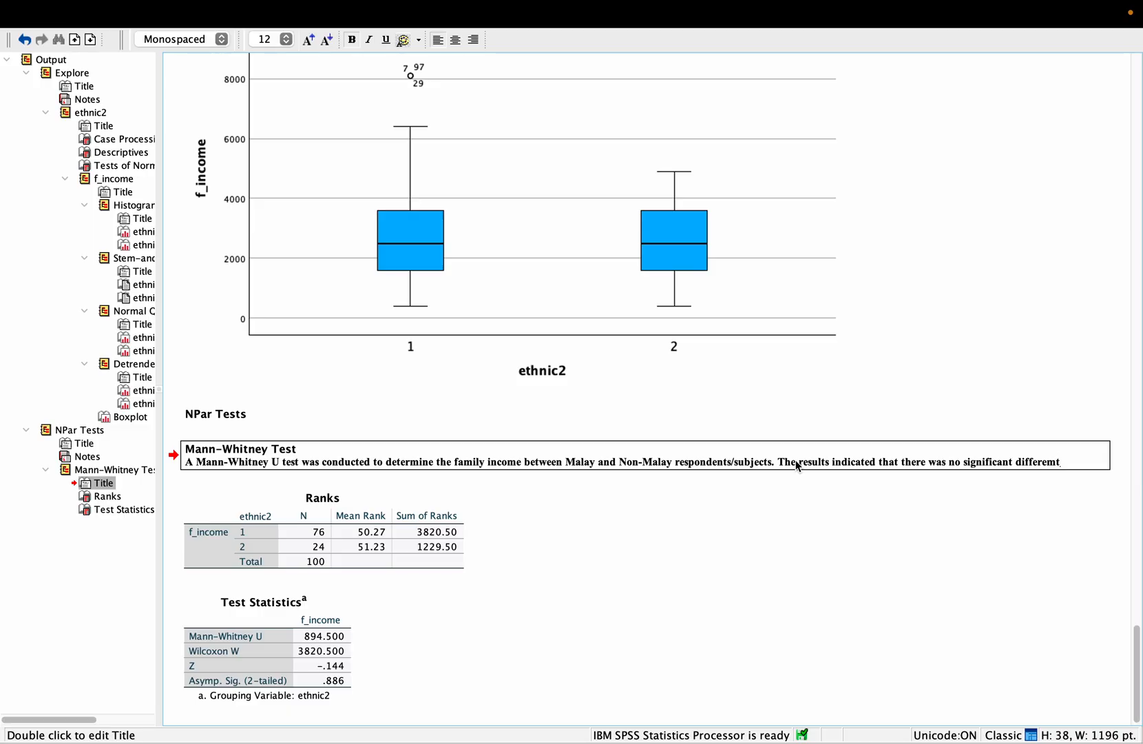
key(BackSpace)
key(BackSpace)
key(BackSpace)
key(BackSpace)
key(BackSpace)
text(. of the family income)
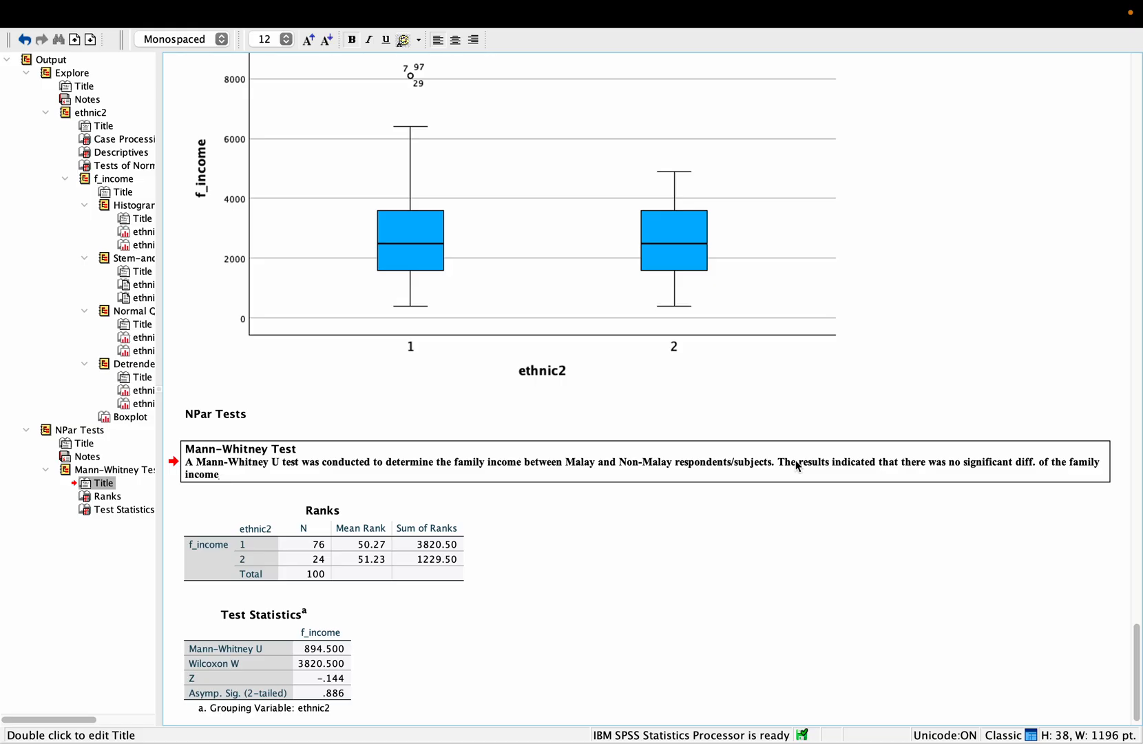
text( between Malay()
scroll(798, 435, down, 1)
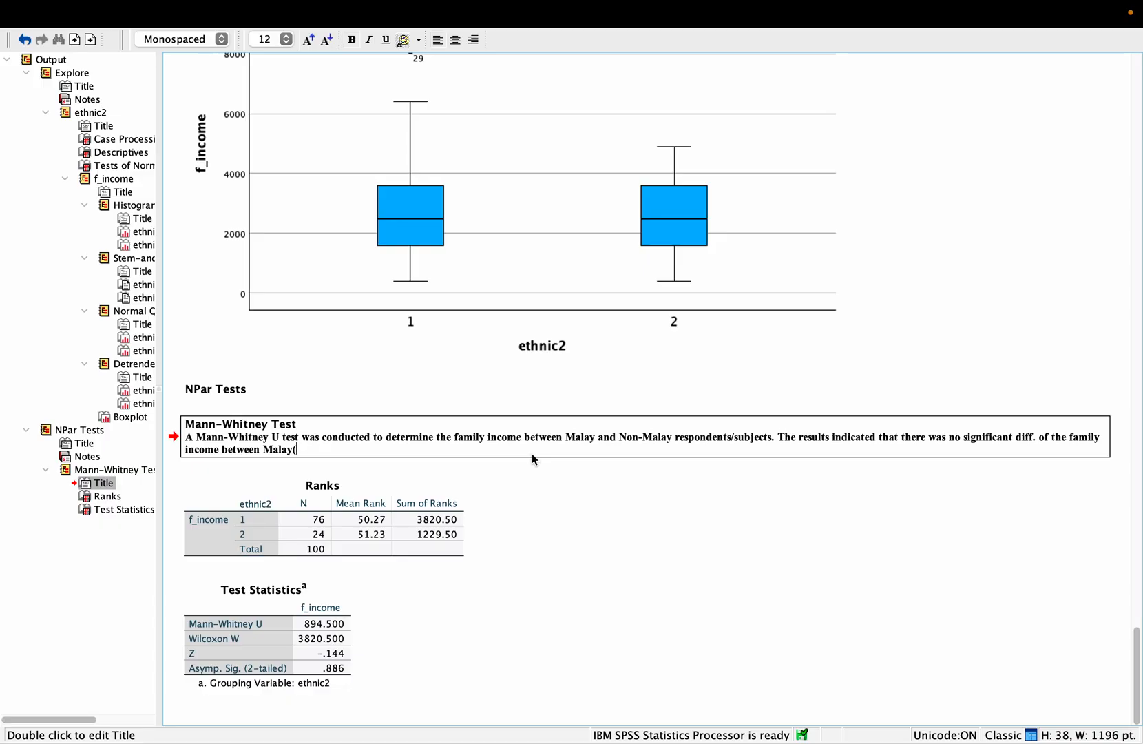
- Add the group medians and IQRs as "Median= 2500, IQR = 2000) / 2500(2000) and Non-malay 2500(2000),"
text(Median= 2500, IQR = 2000))
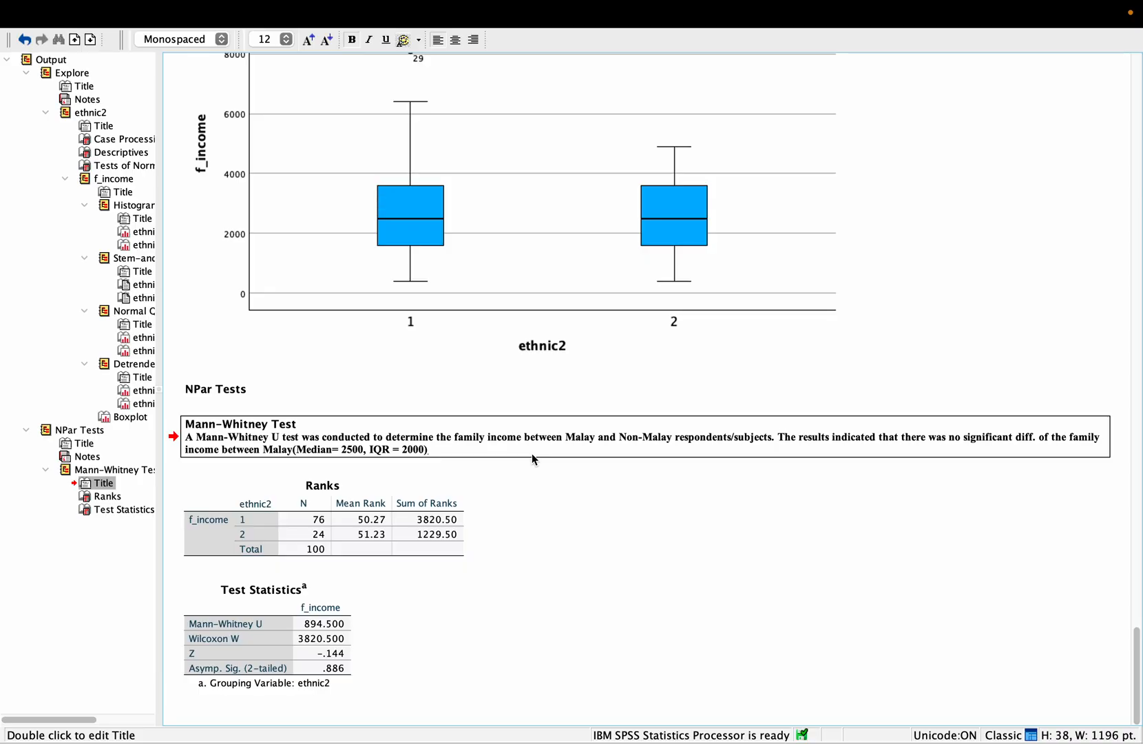
text( / 2500/2000))
key(Left)
key(Left)
key(Left)
key(Left)
key(Left)
text(()
key(Right)
key(Right)
key(Right)
key(Right)
key(Right)
text(and Non-malay 25)
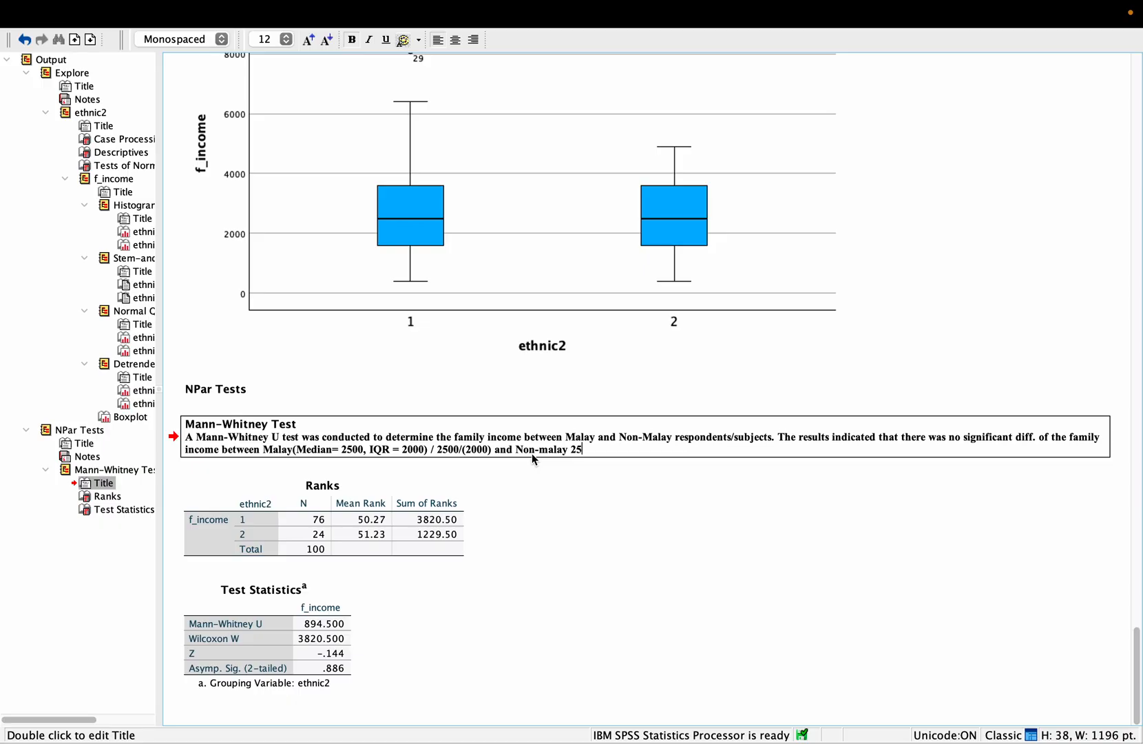
text(00)
text((2000),)
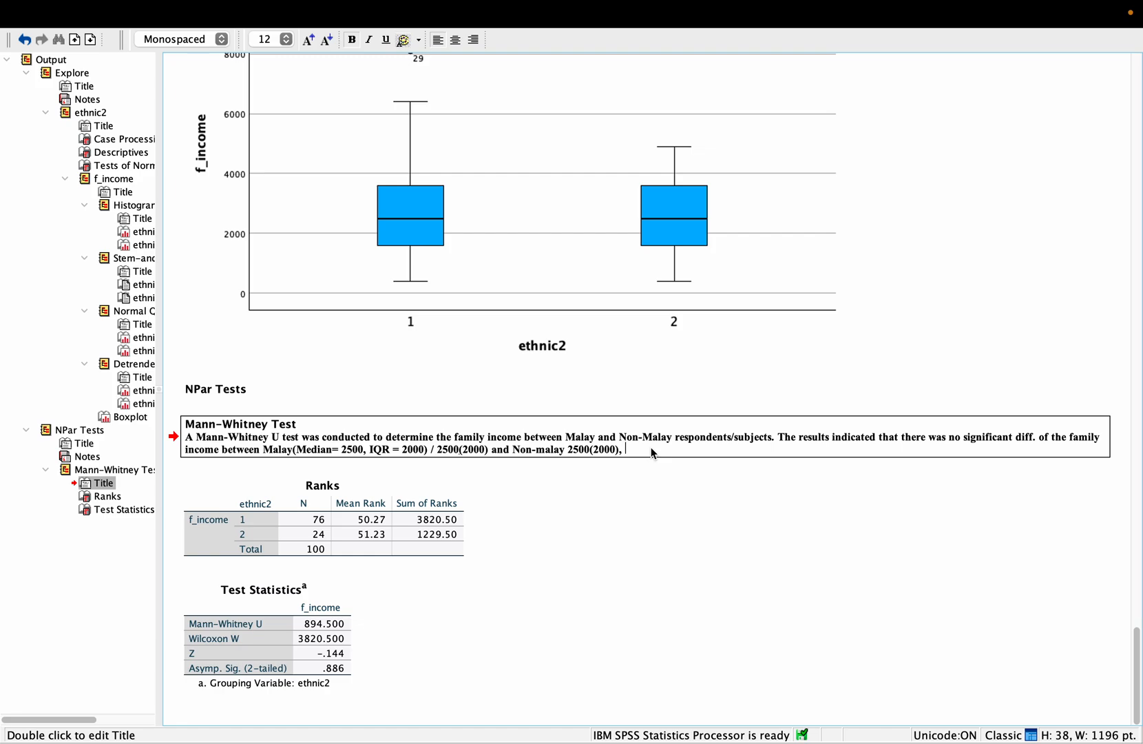
- End the interpretation with "Z =-0.14, p = 0.886." and italicise the p symbol
text( Z =)
text(-0.14, p = 0.886)
click(368, 39)
double_click(677, 453)
double_click(675, 451)
click(369, 39)
click(760, 455)
text(.)
key(XF86MonBrightnessDown)
- Switch to Telegram, preview Non- Parametric.pdf full screen through slide 3, and return the preview to its window
key(ctrl+Left)
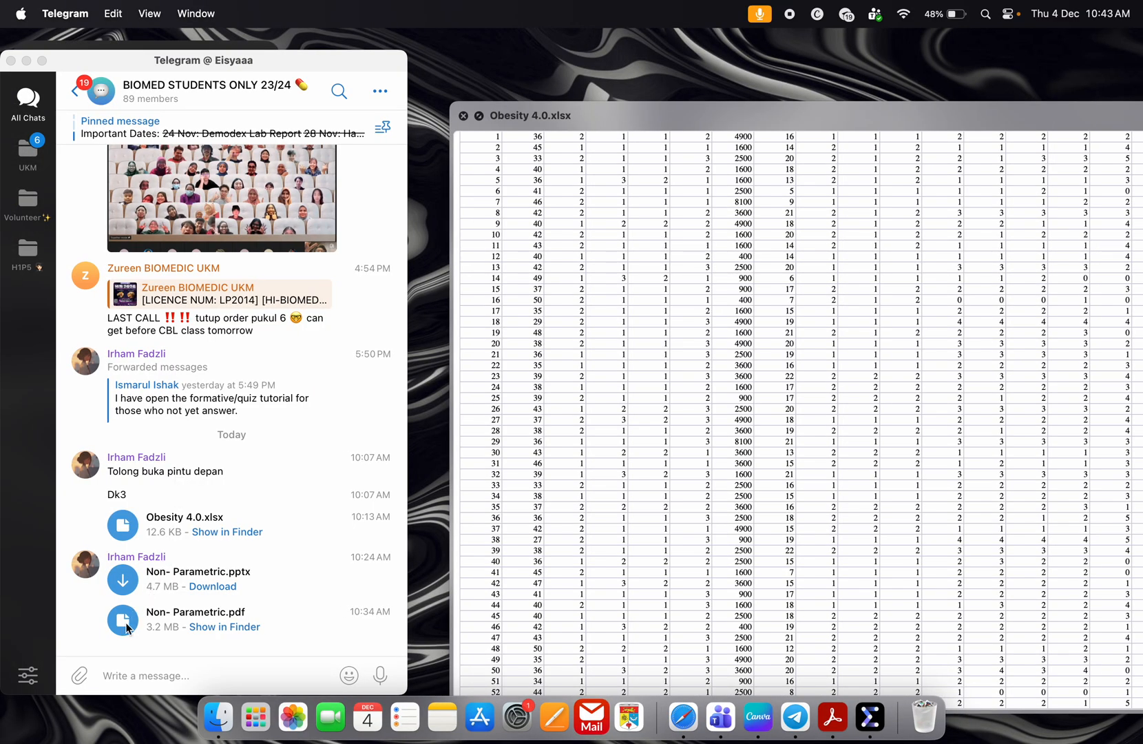
click(126, 624)
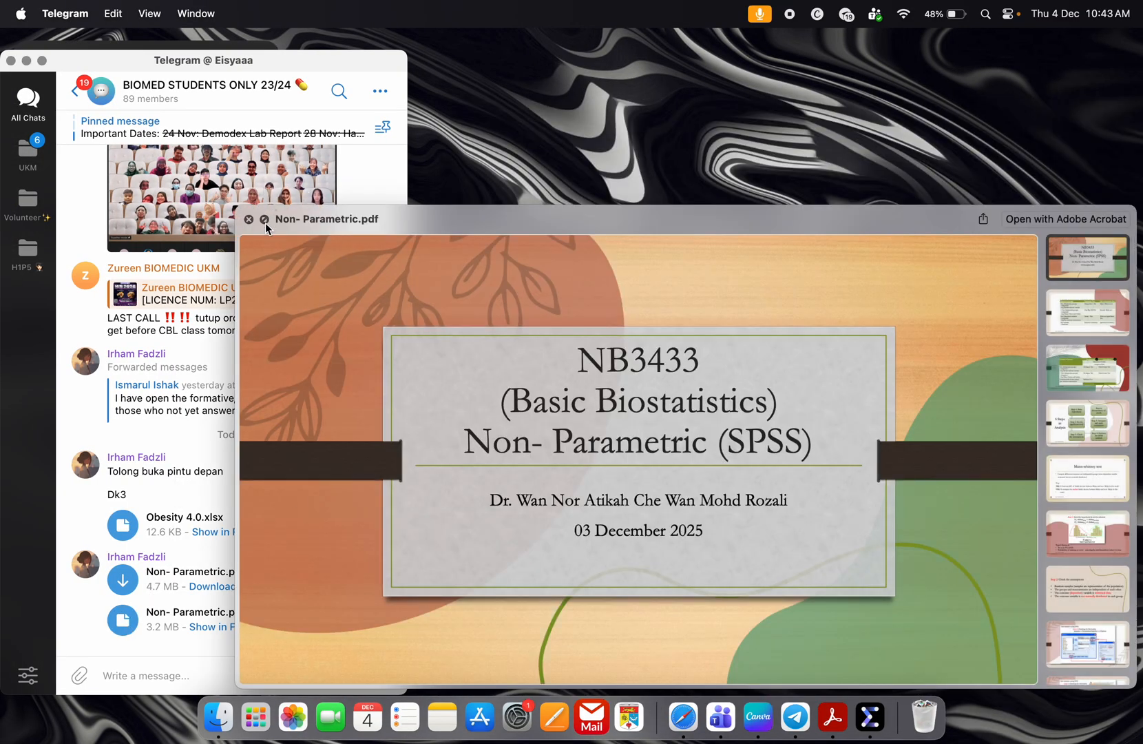
click(265, 221)
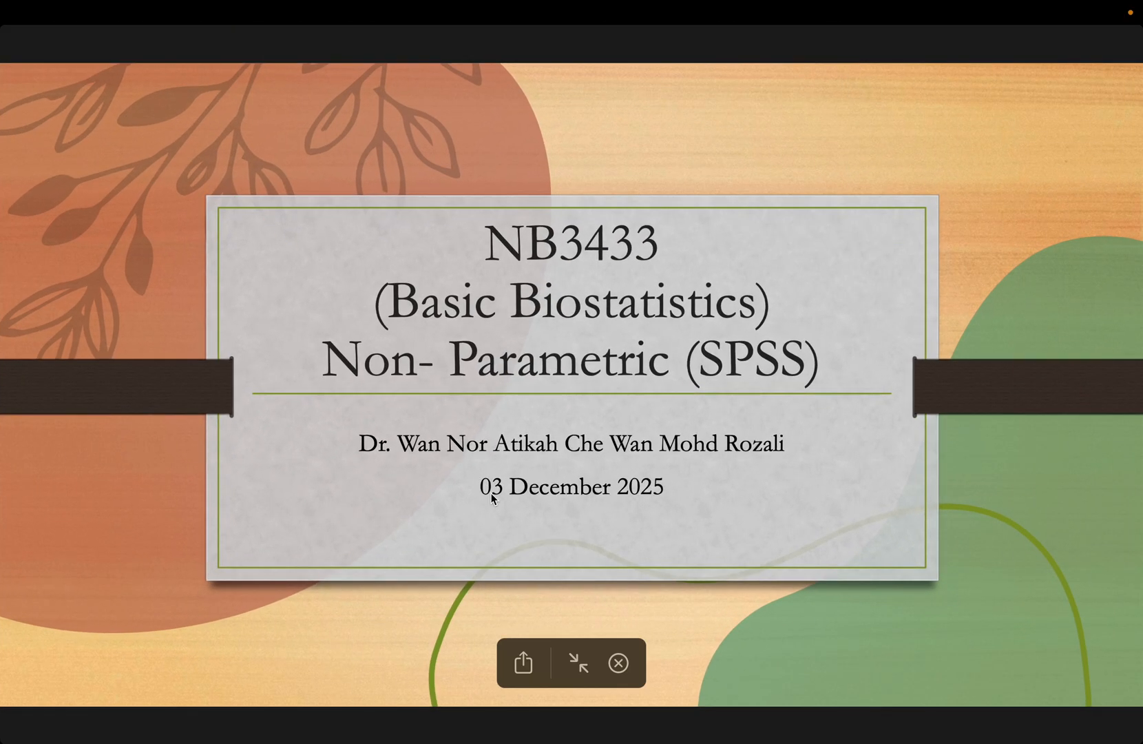
key(Down)
key(Down)
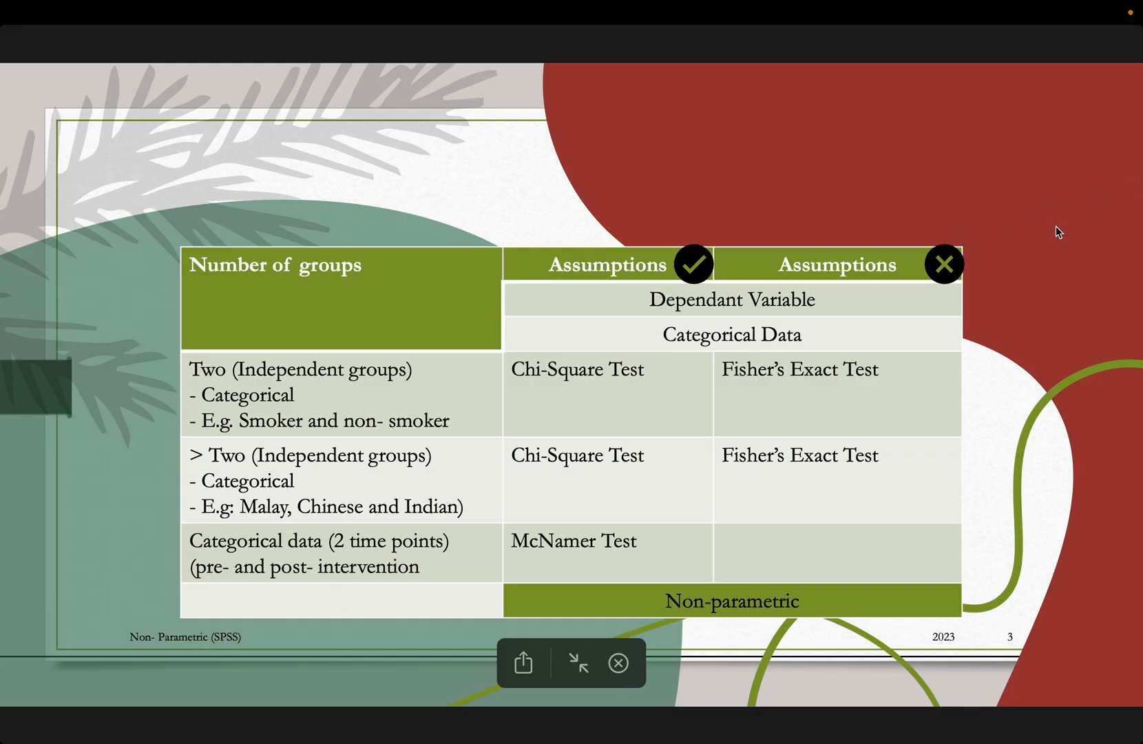
click(577, 663)
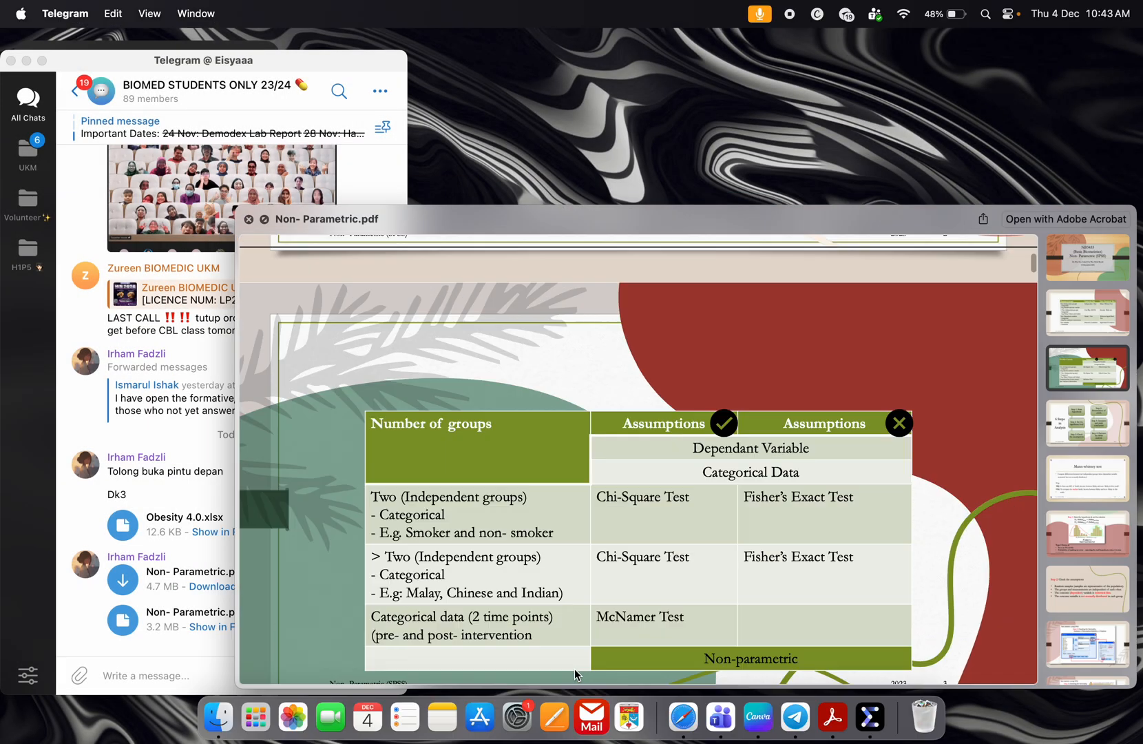
- Go to the Kruskal-Wallis Test slide in the Non- Parametric.pdf preview
scroll(1093, 556, down, 5)
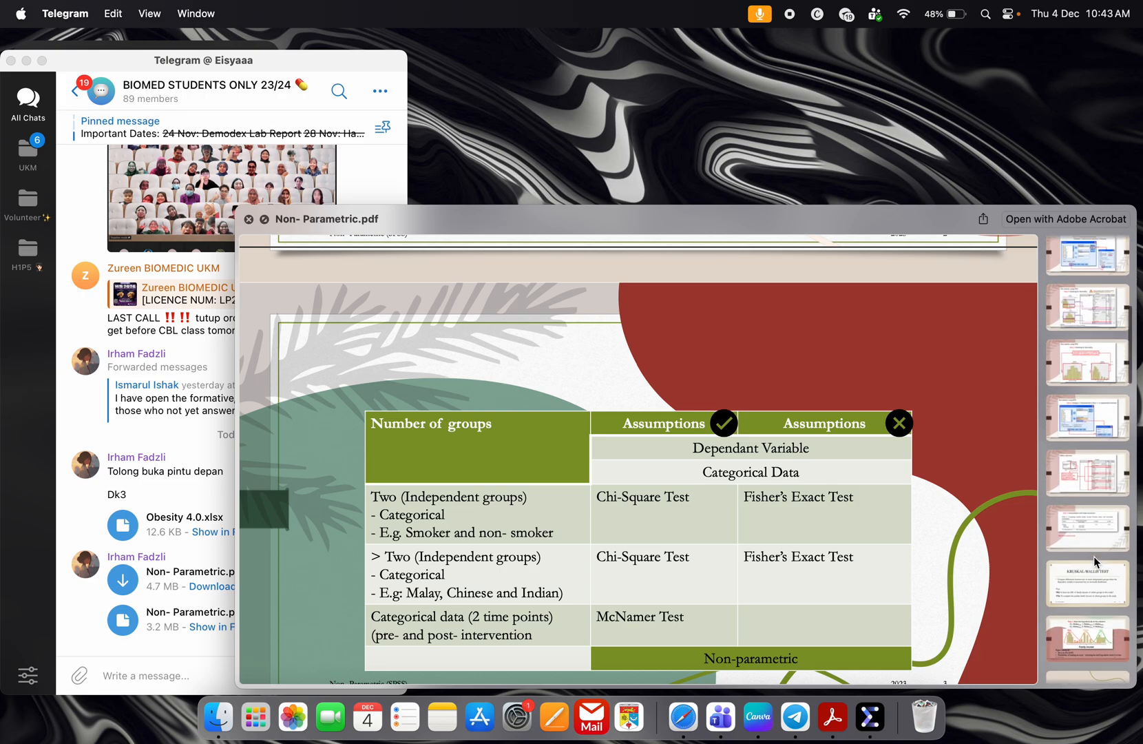
scroll(1095, 561, down, 5)
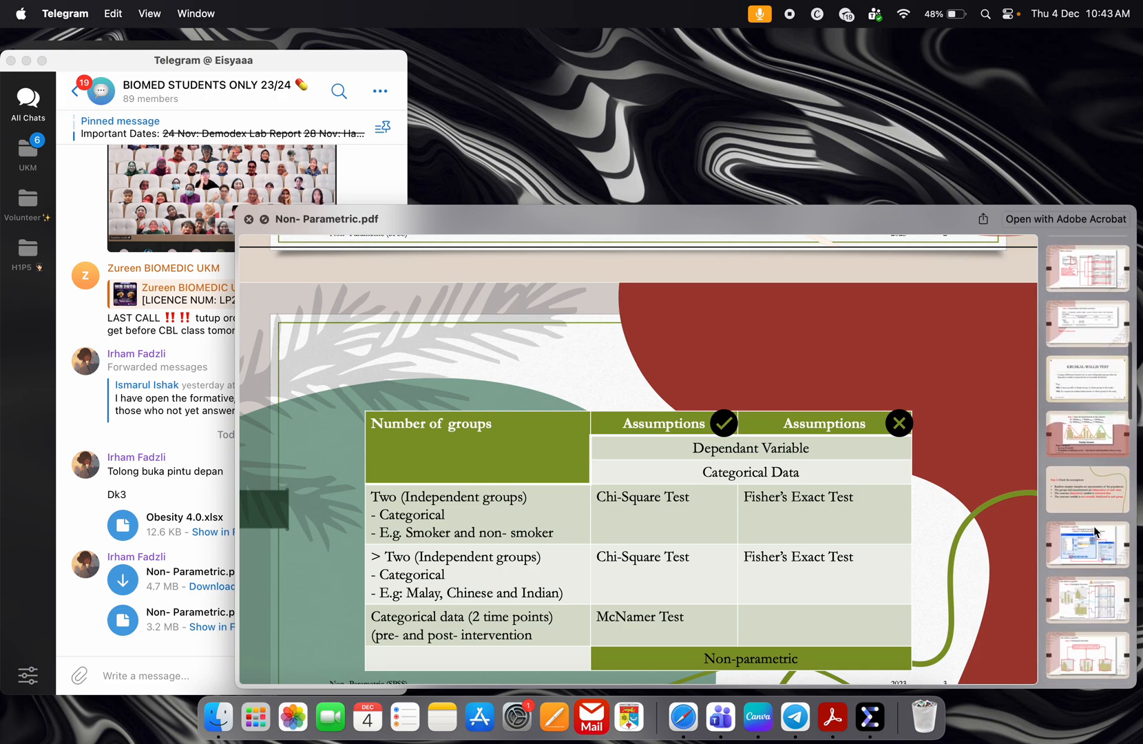
click(1098, 365)
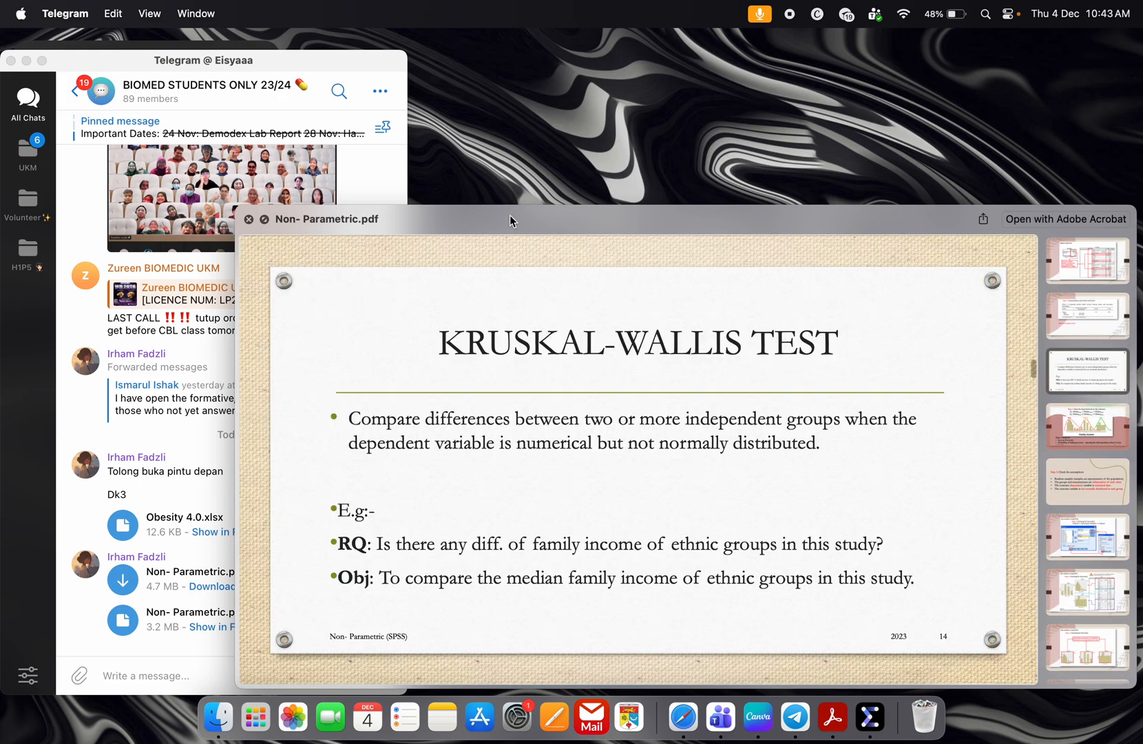
- View the Kruskal-Wallis Test slide full screen, close that view, and switch to the SPSS Data Editor
click(264, 219)
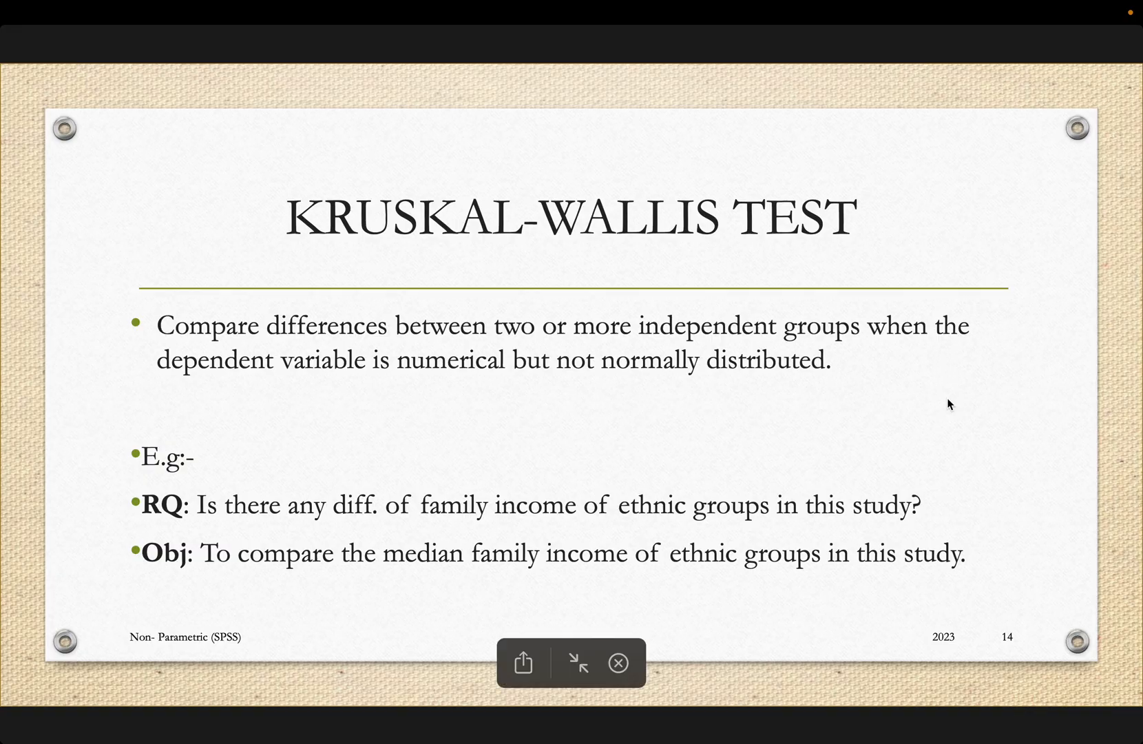
click(574, 671)
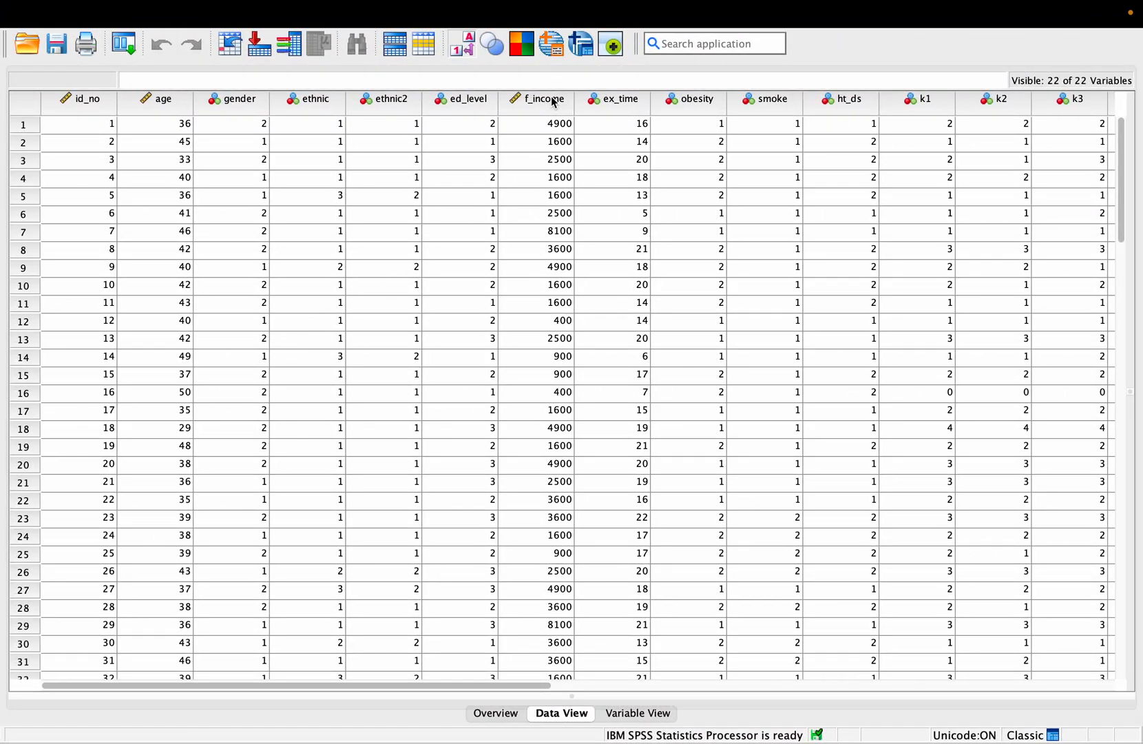
scroll(534, 307, down, 1)
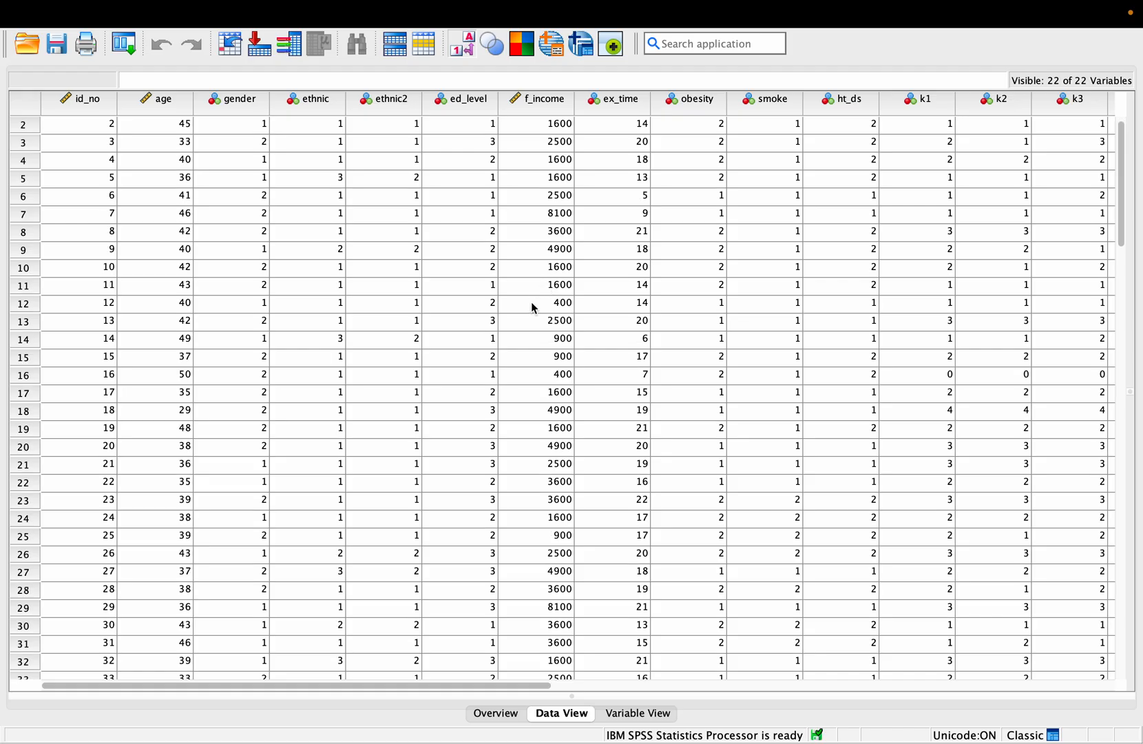
- Set up an Explore analysis of f_income, replacing ethnic2 with ethnic as the factor
mouse_move(301, 5)
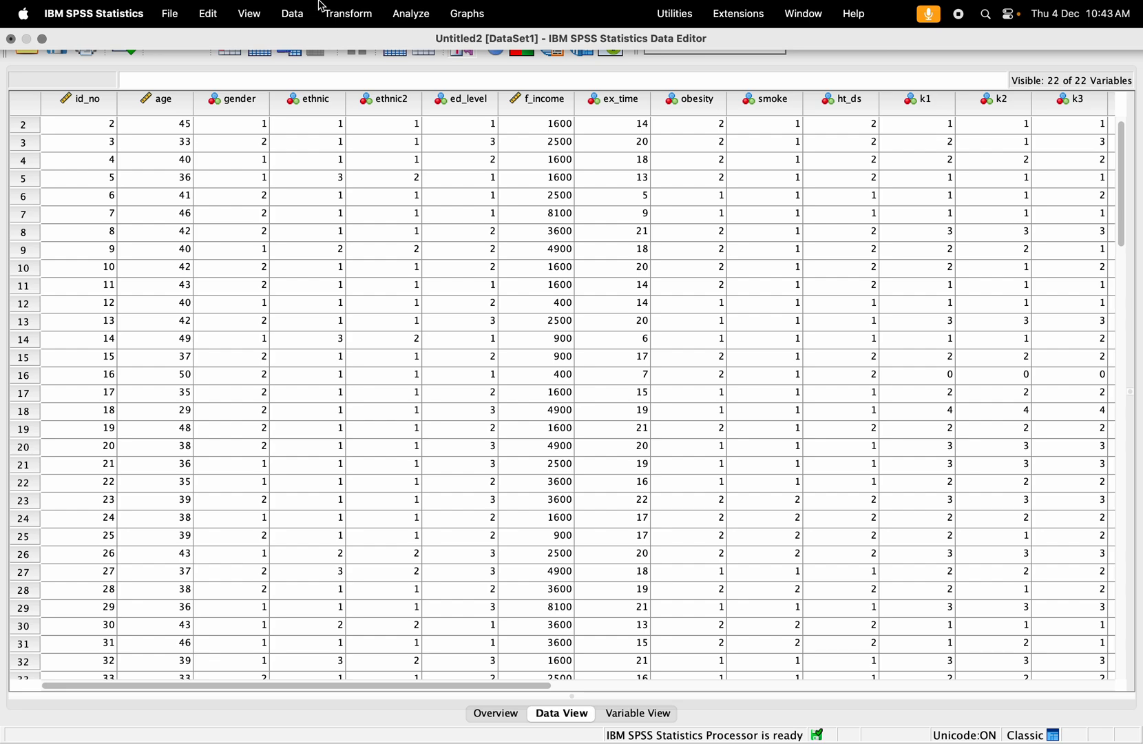
click(407, 15)
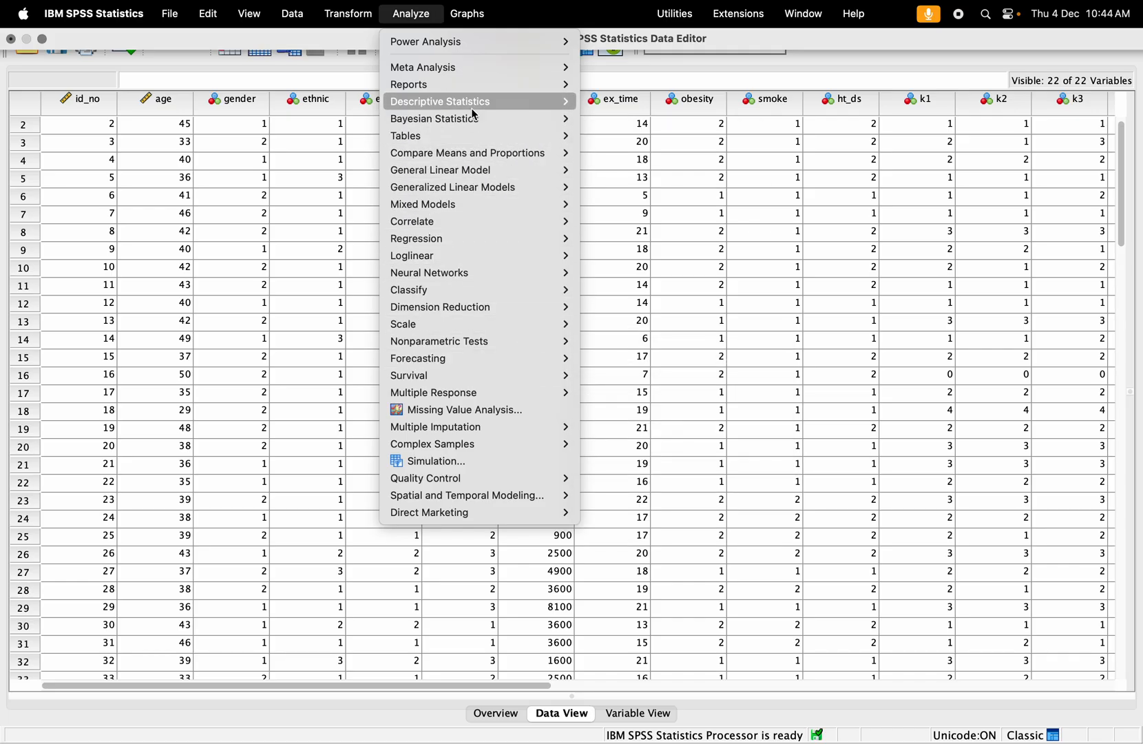
mouse_move(473, 110)
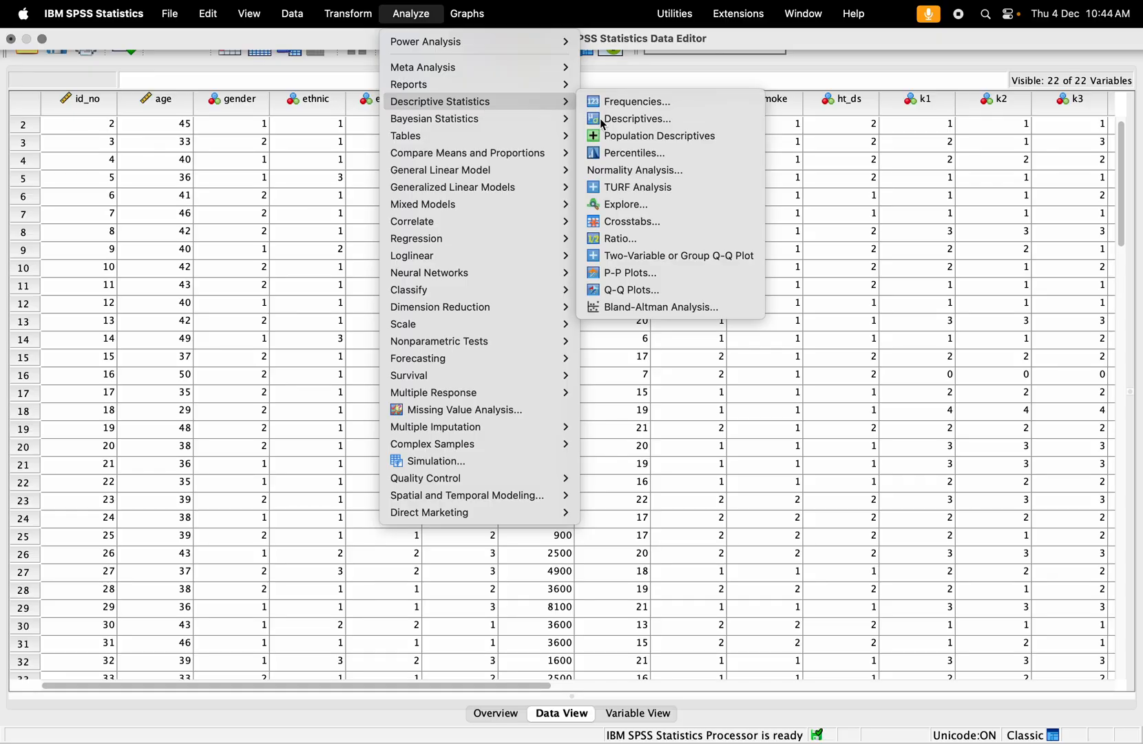
click(654, 206)
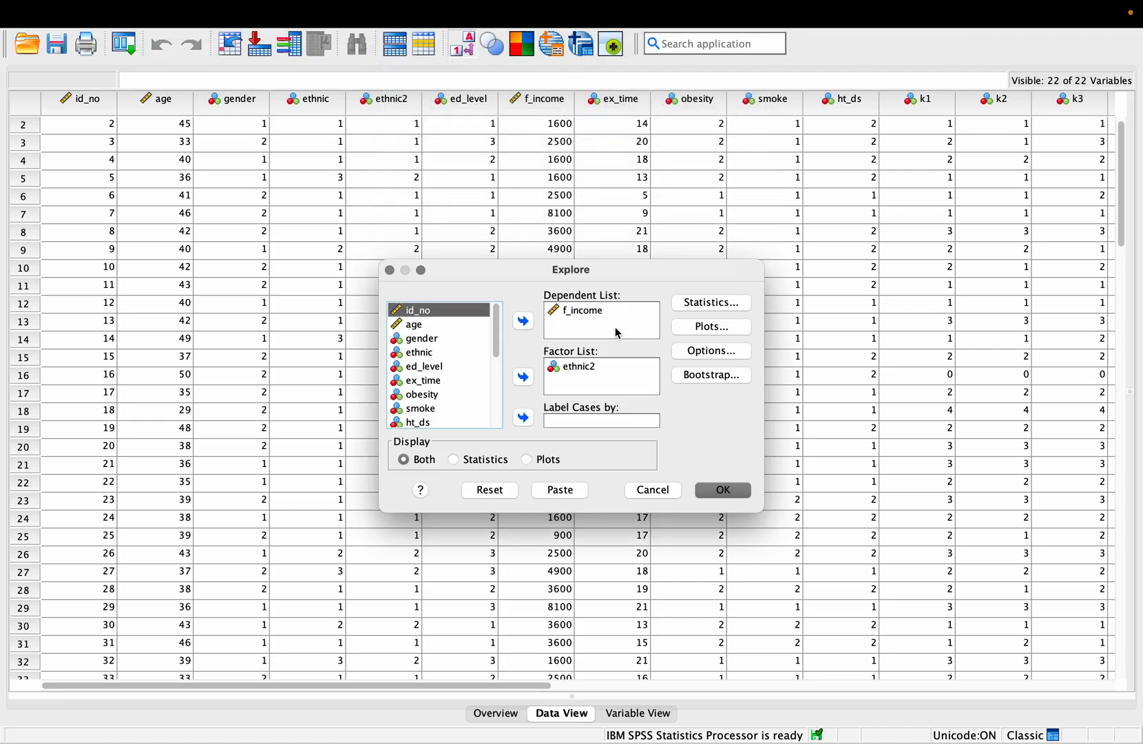
click(580, 369)
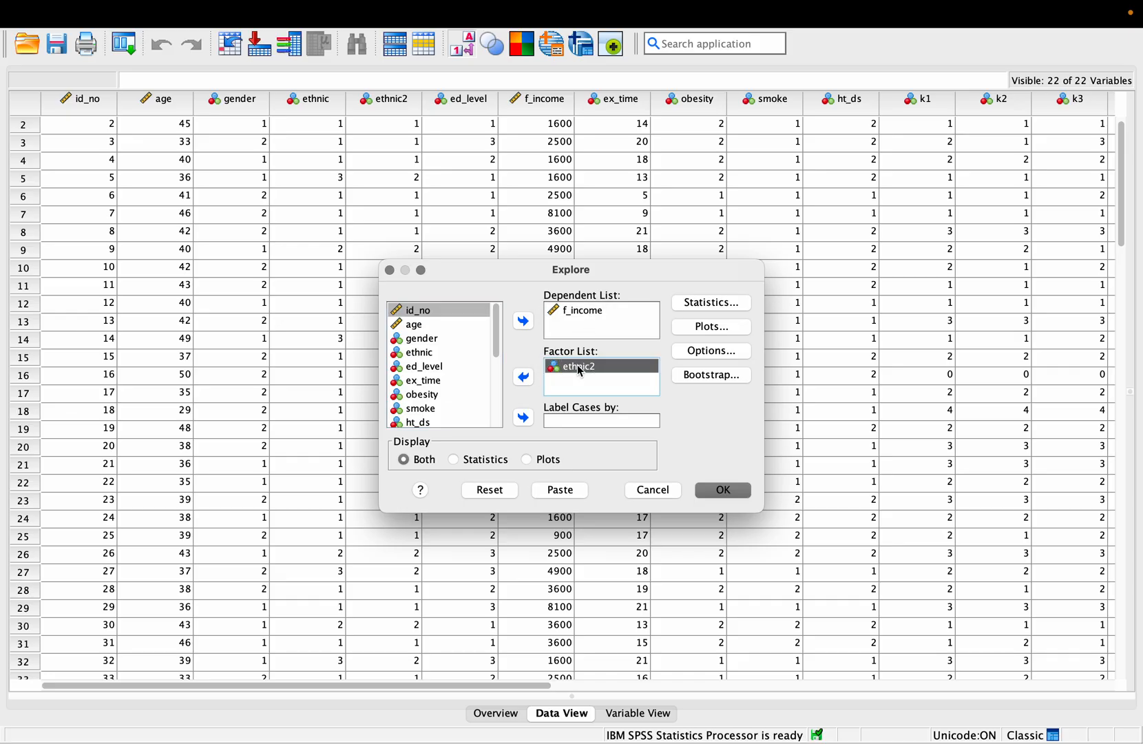
click(523, 378)
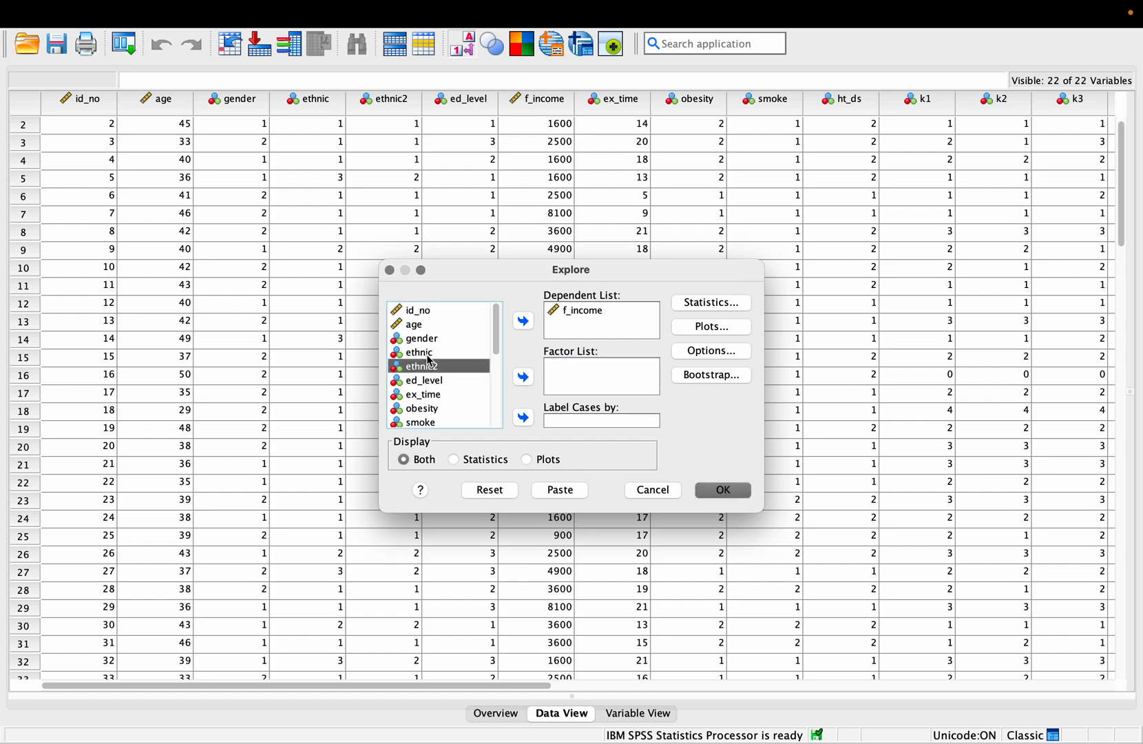
click(429, 356)
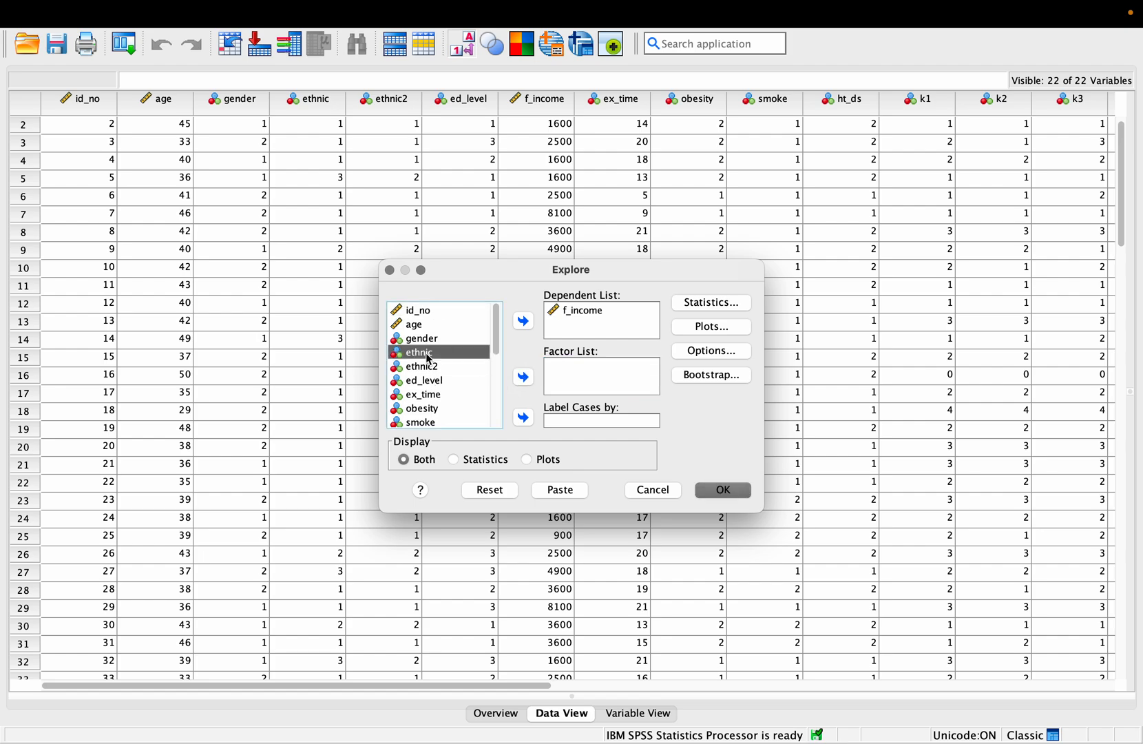
click(524, 378)
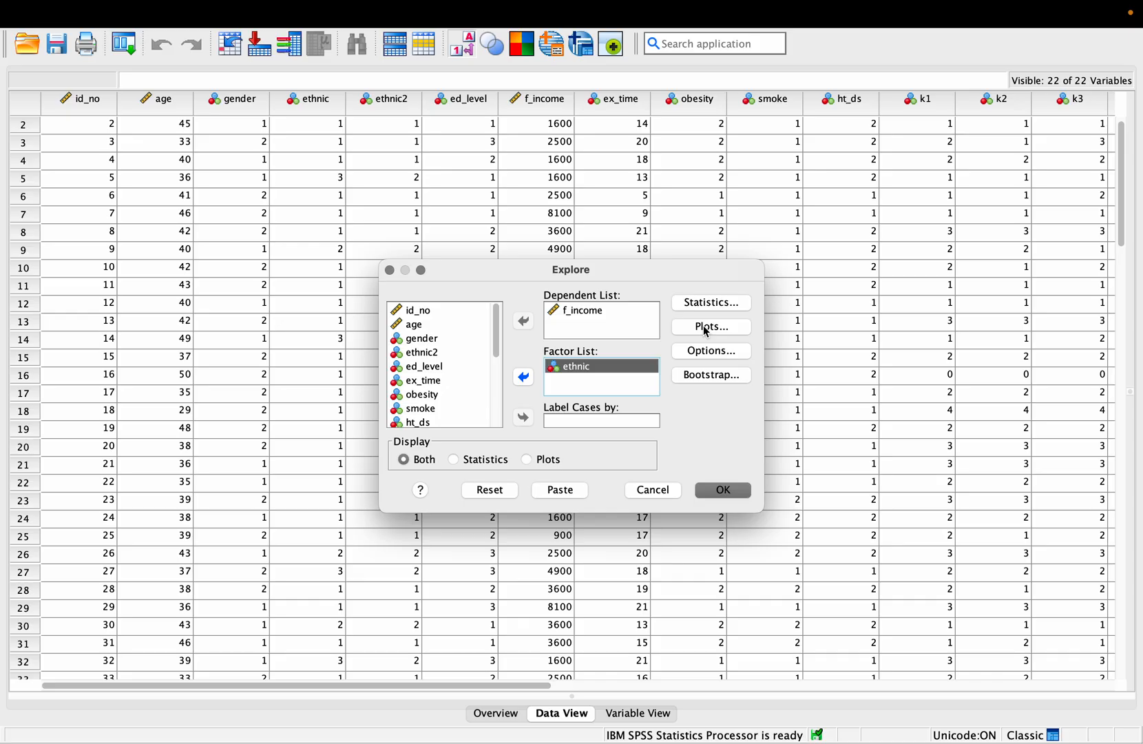
- Accept the Explore plots with stem-and-leaf, histogram and normality plots with tests, and run the analysis
click(705, 331)
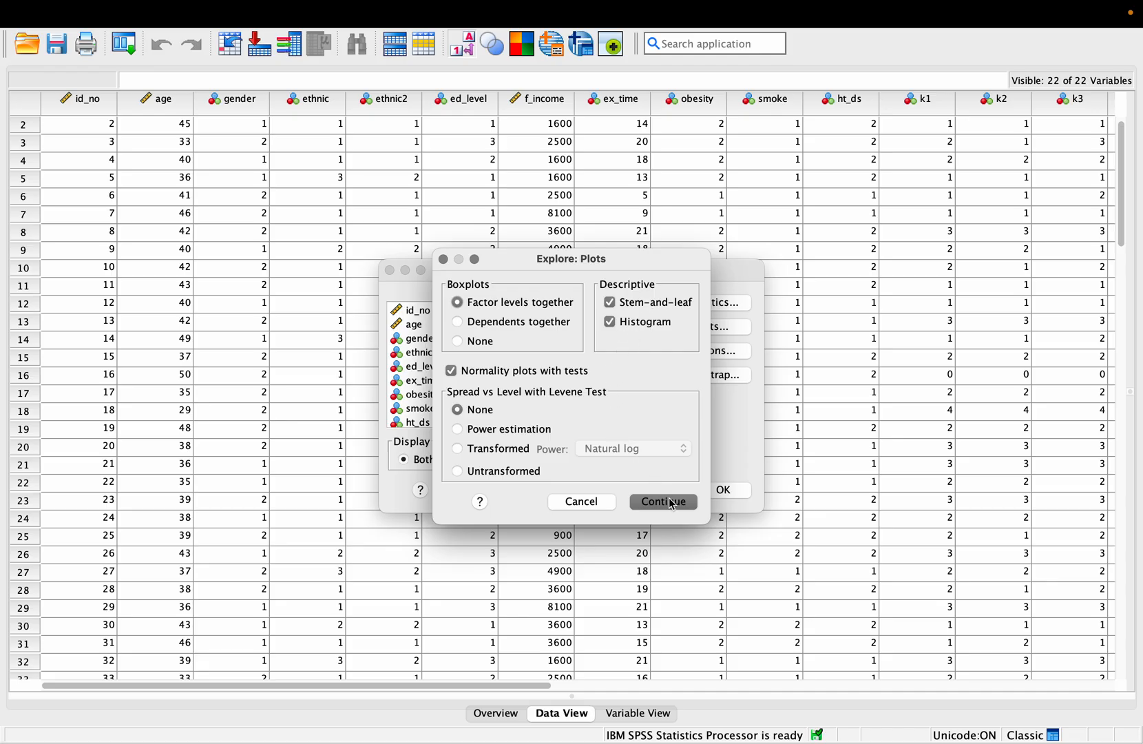
click(673, 506)
click(711, 490)
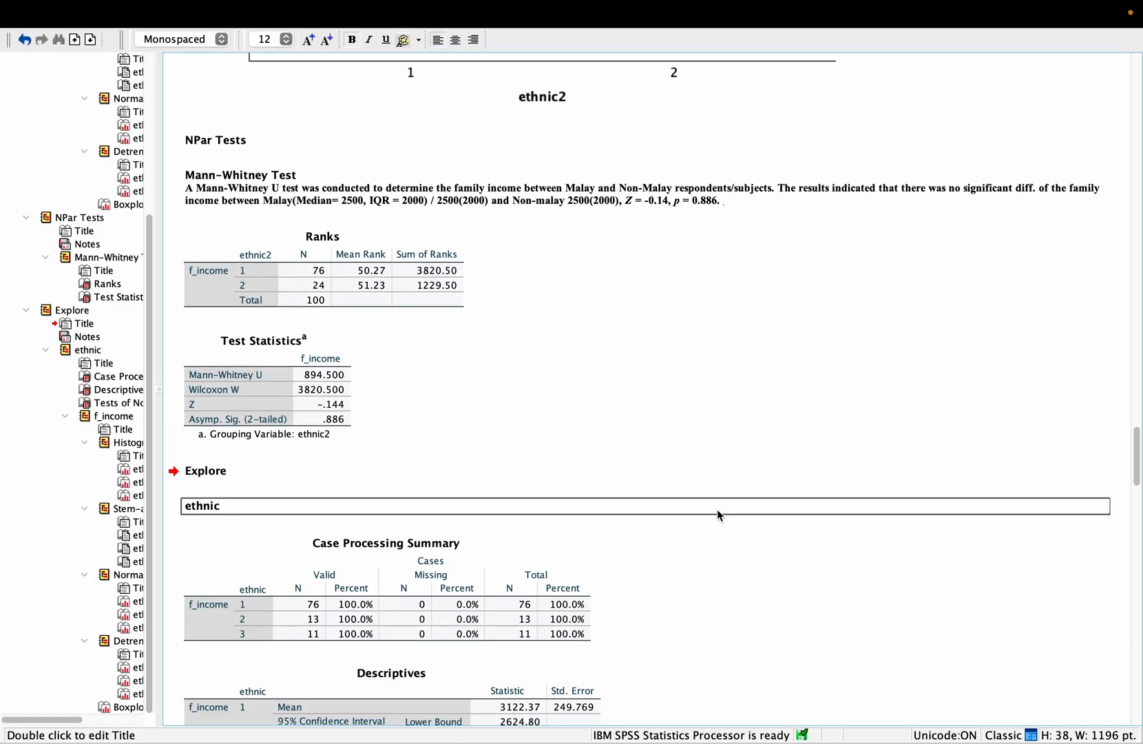
- Review the new Explore output for ethnic, from the Case Processing Summary to the f_income boxplot
scroll(717, 511, down, 5)
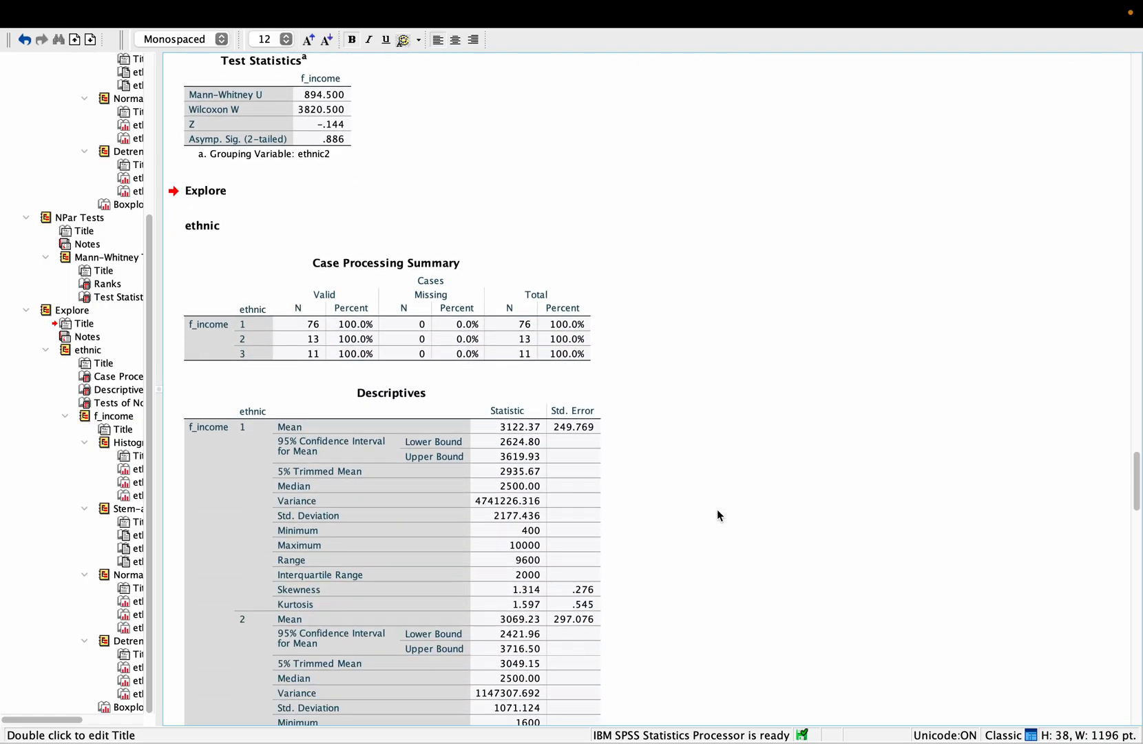
scroll(717, 515, down, 15)
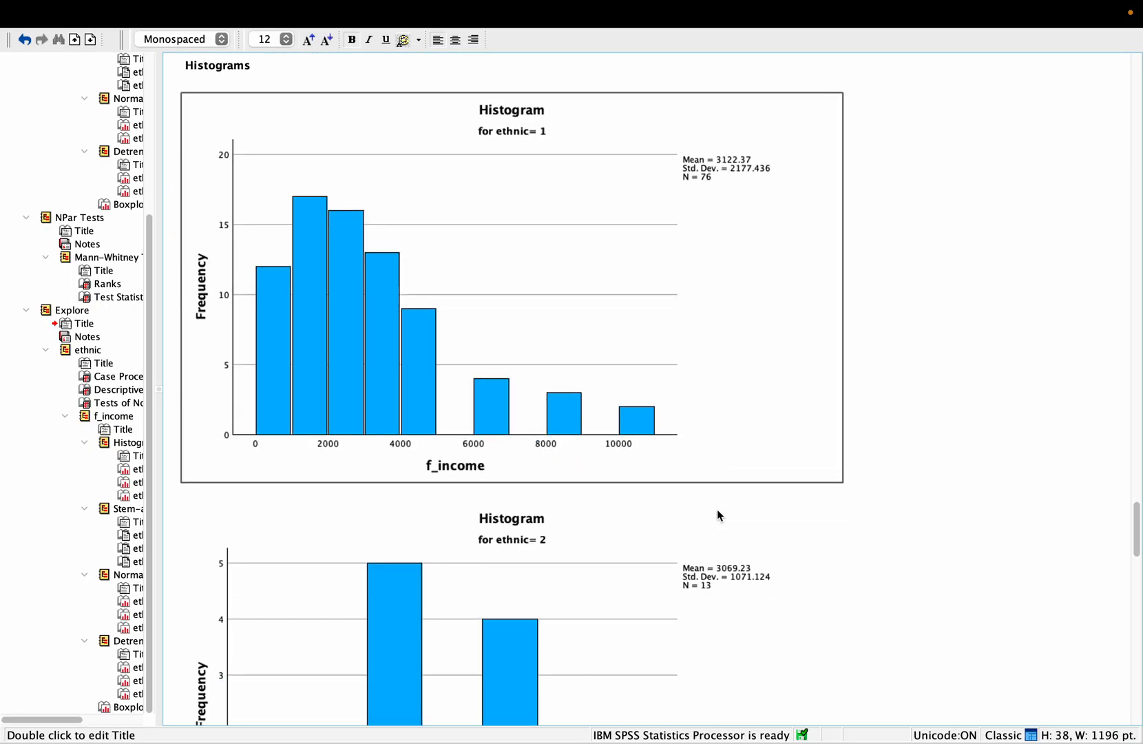
scroll(718, 511, down, 20)
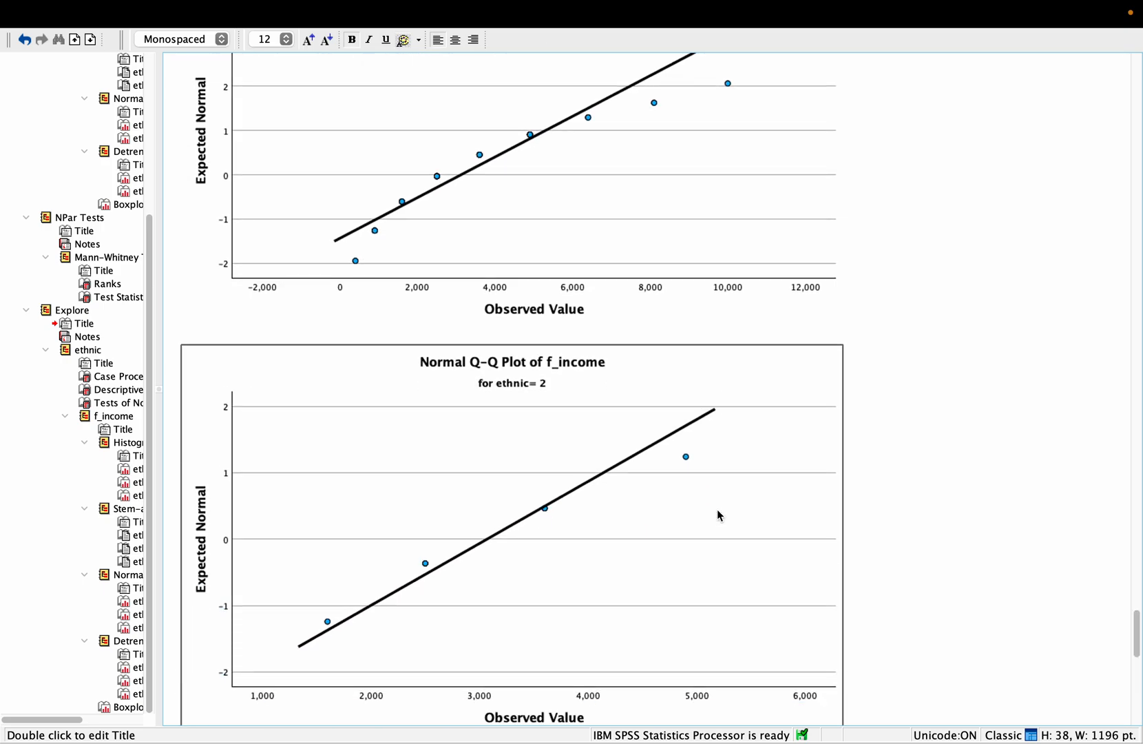
scroll(718, 514, down, 20)
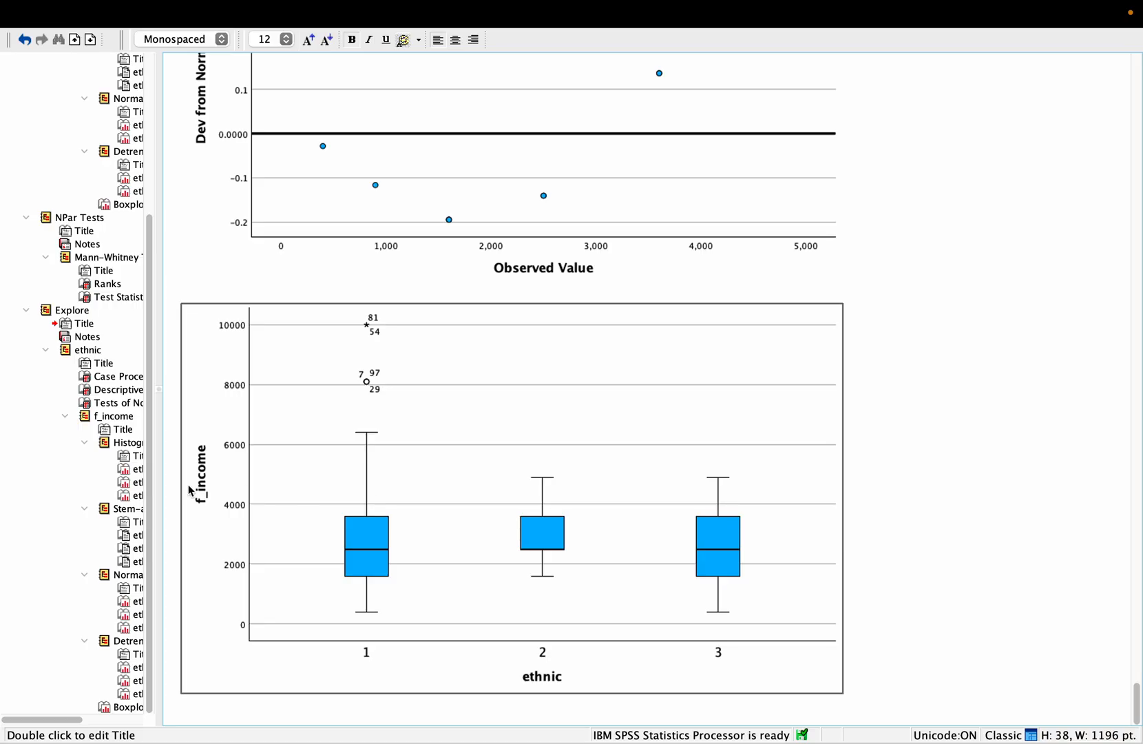
scroll(105, 476, right, 3)
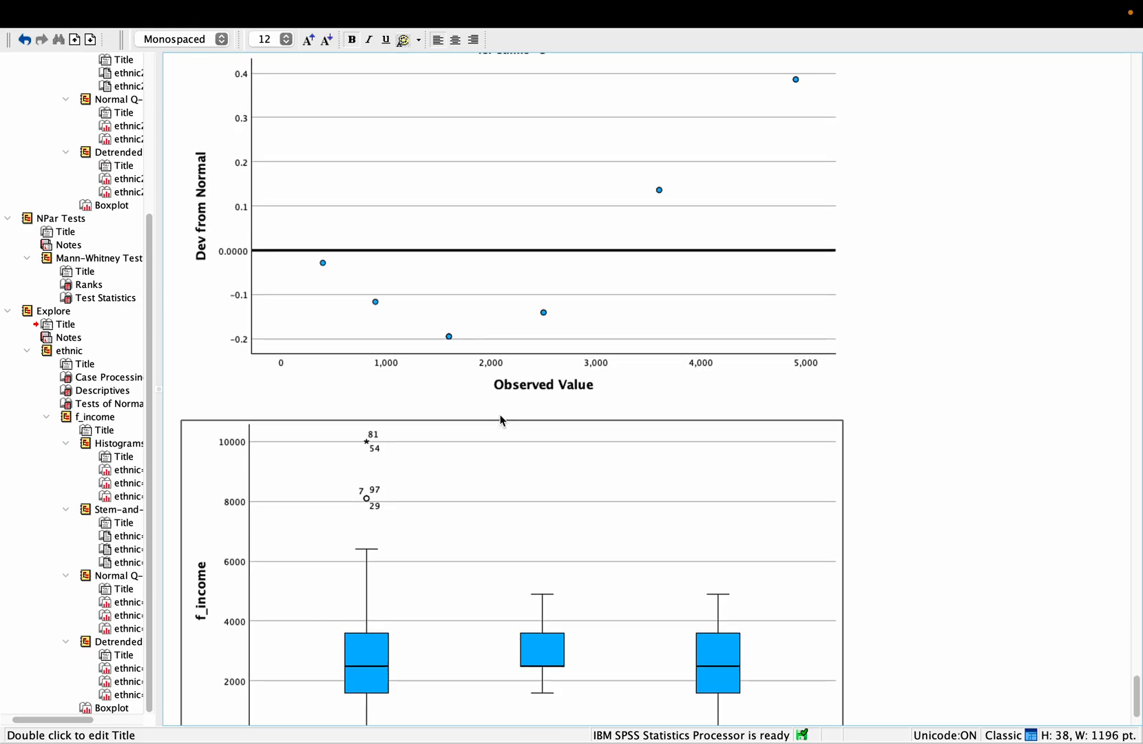
scroll(502, 421, up, 9)
scroll(501, 421, down, 9)
scroll(501, 420, up, 10)
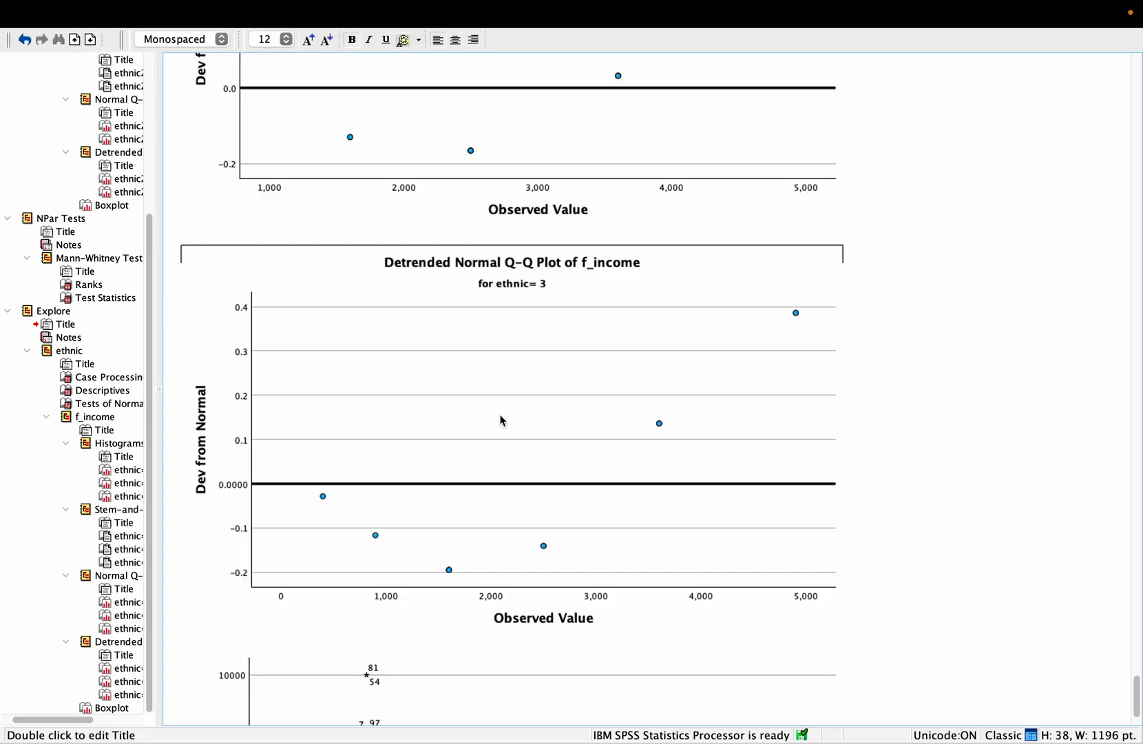
- Examine the Q-Q plots, histograms and Tests of Normality table for f_income by ethnic
scroll(500, 420, up, 15)
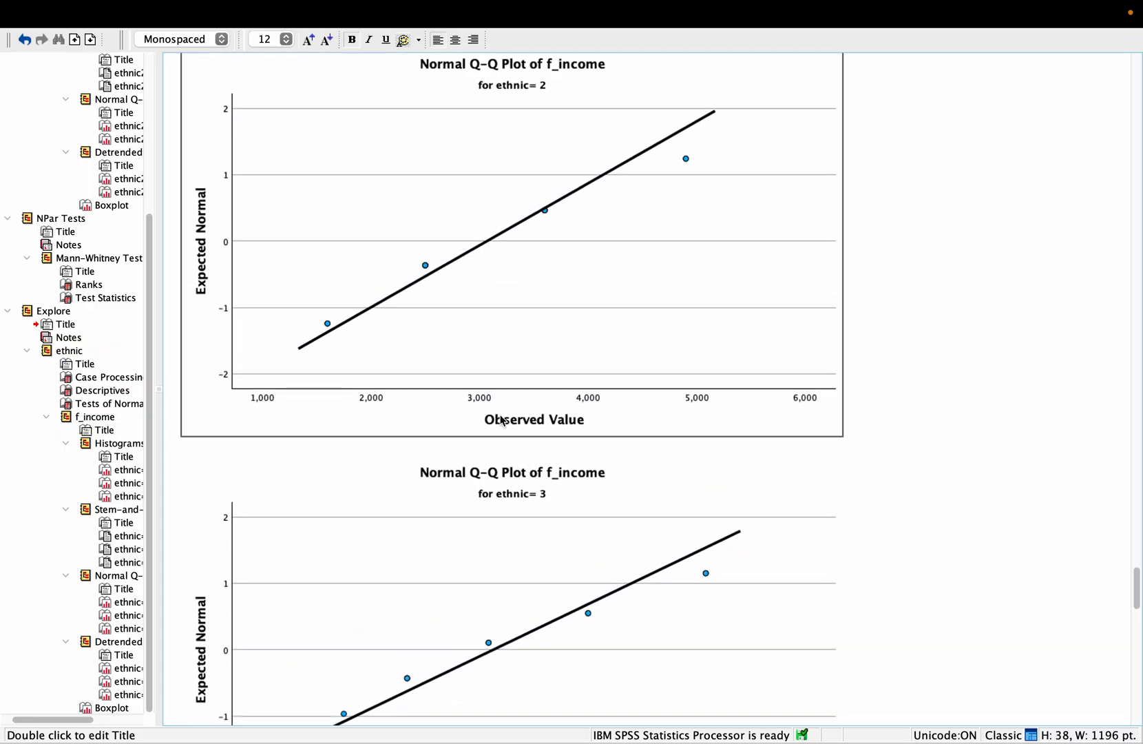
scroll(500, 420, up, 15)
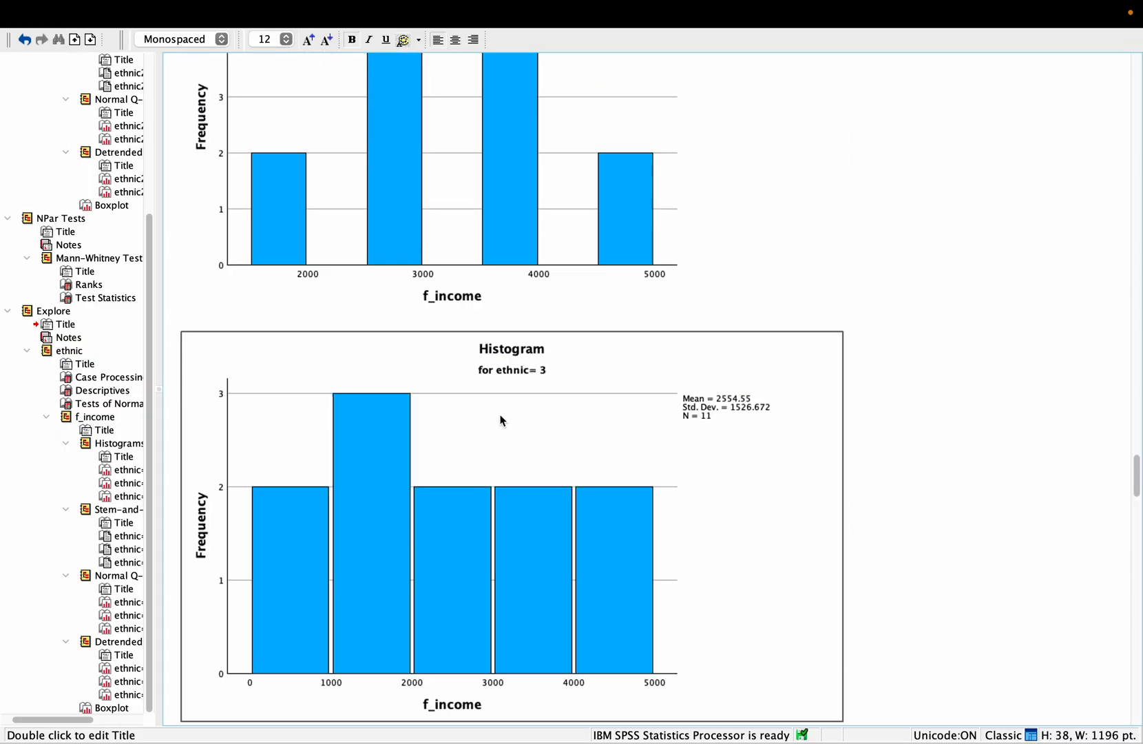
scroll(501, 420, up, 5)
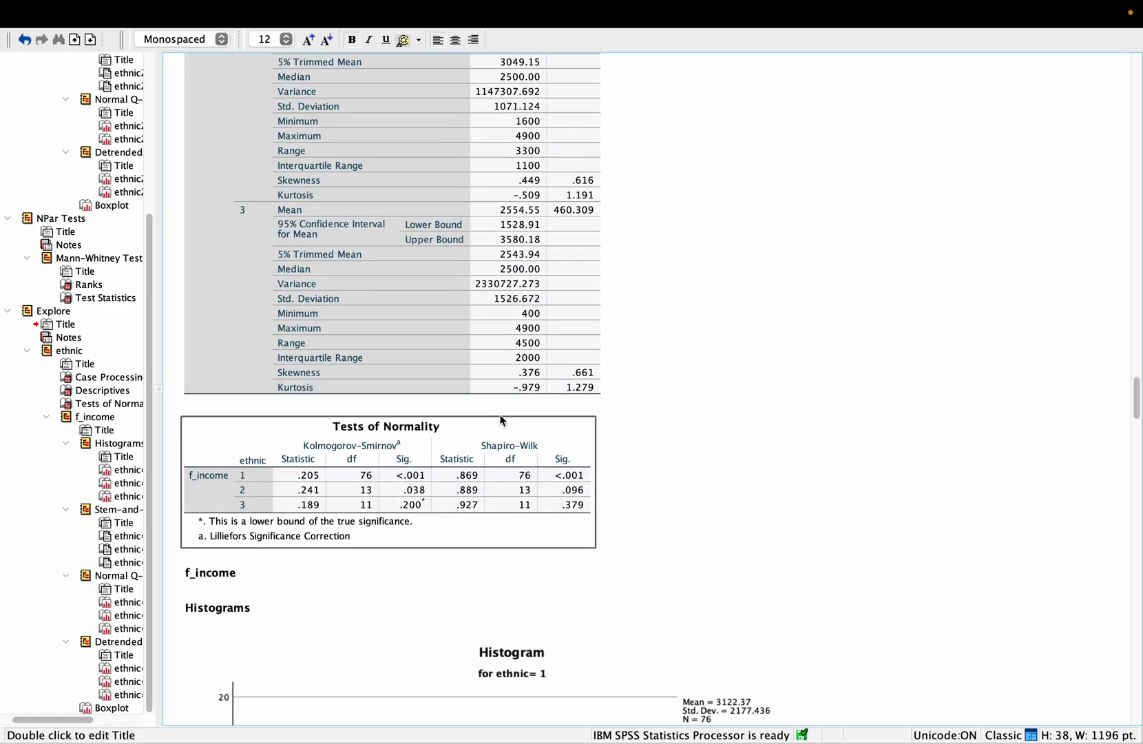
scroll(500, 420, down, 4)
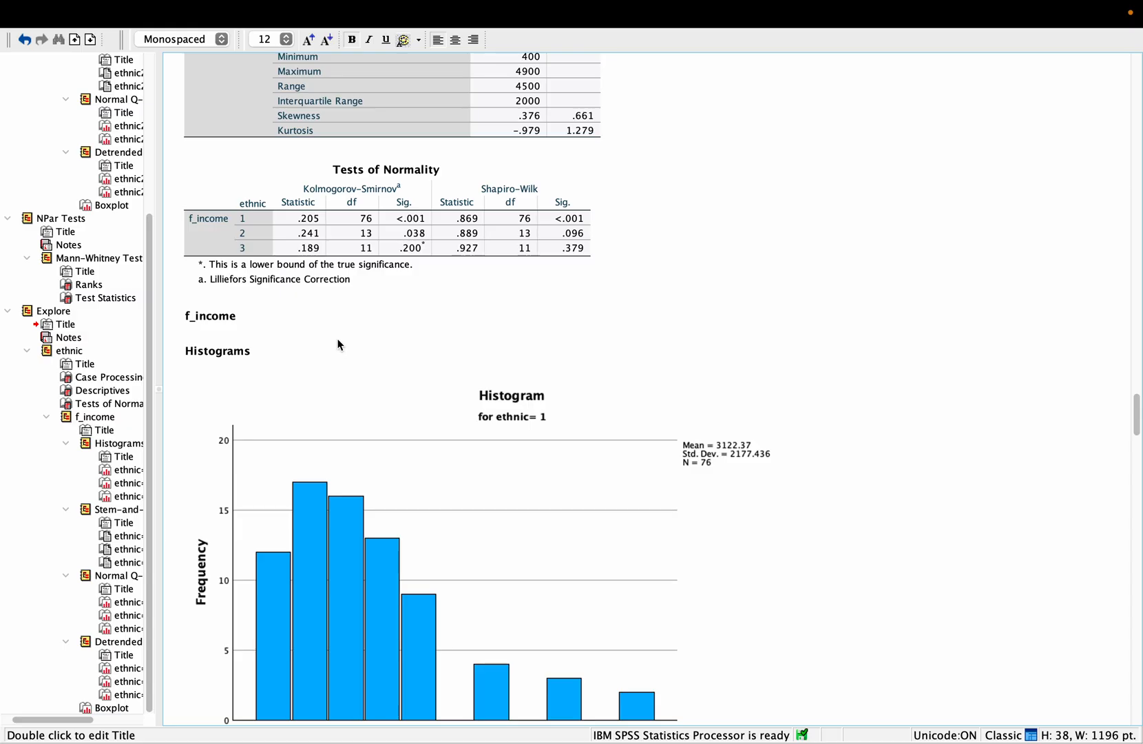
click(290, 403)
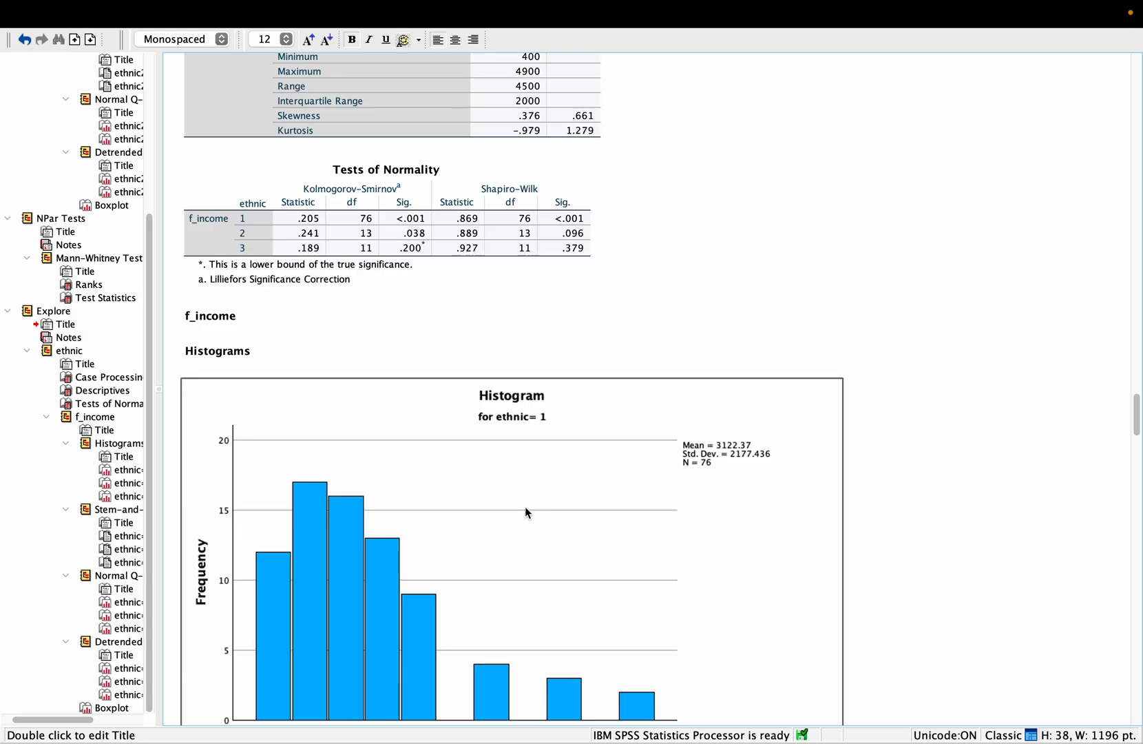
scroll(525, 506, down, 5)
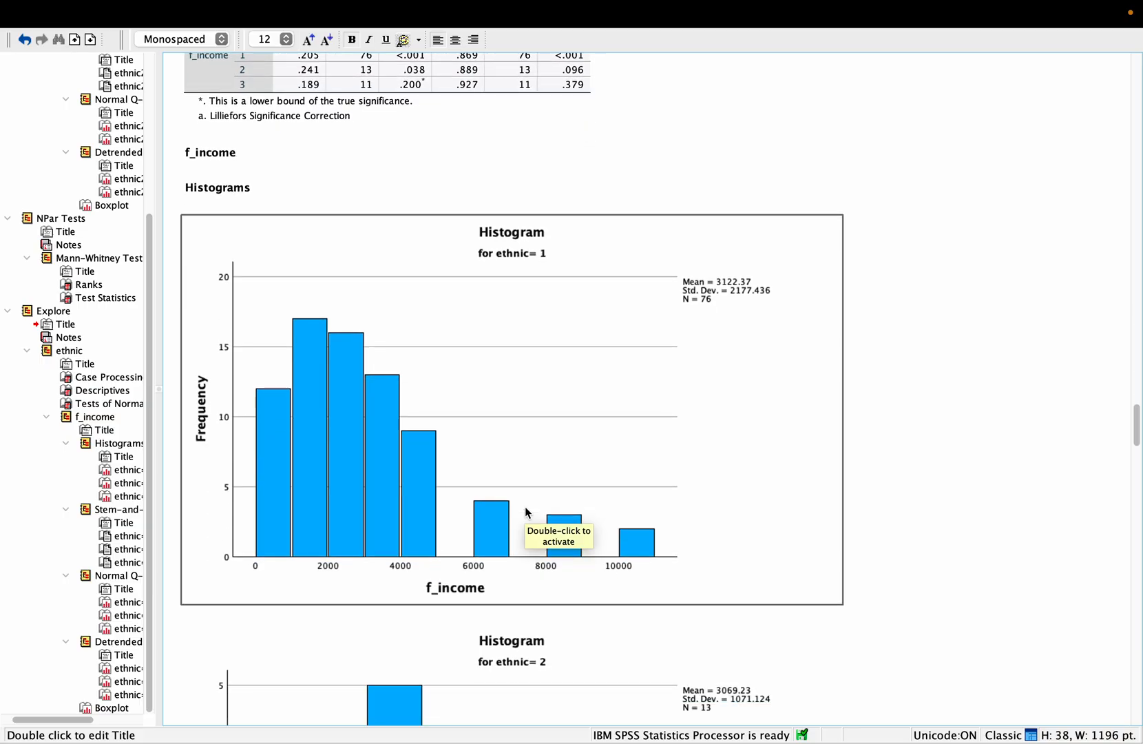
scroll(526, 506, up, 4)
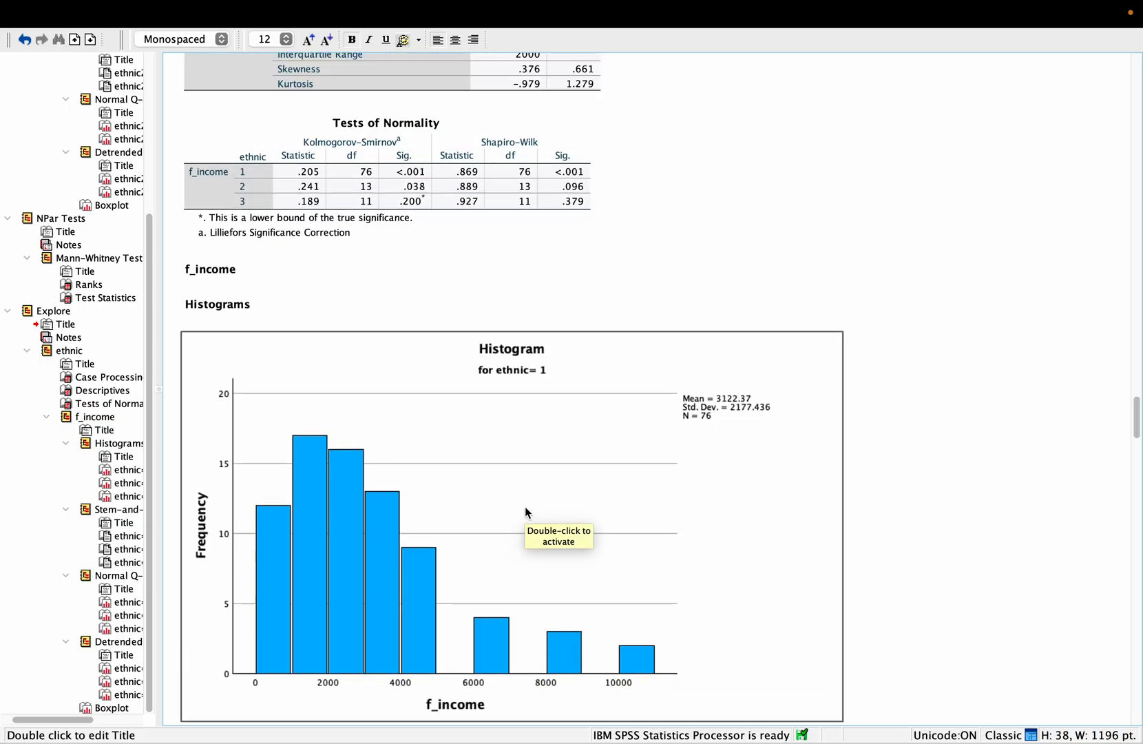
scroll(525, 506, up, 1)
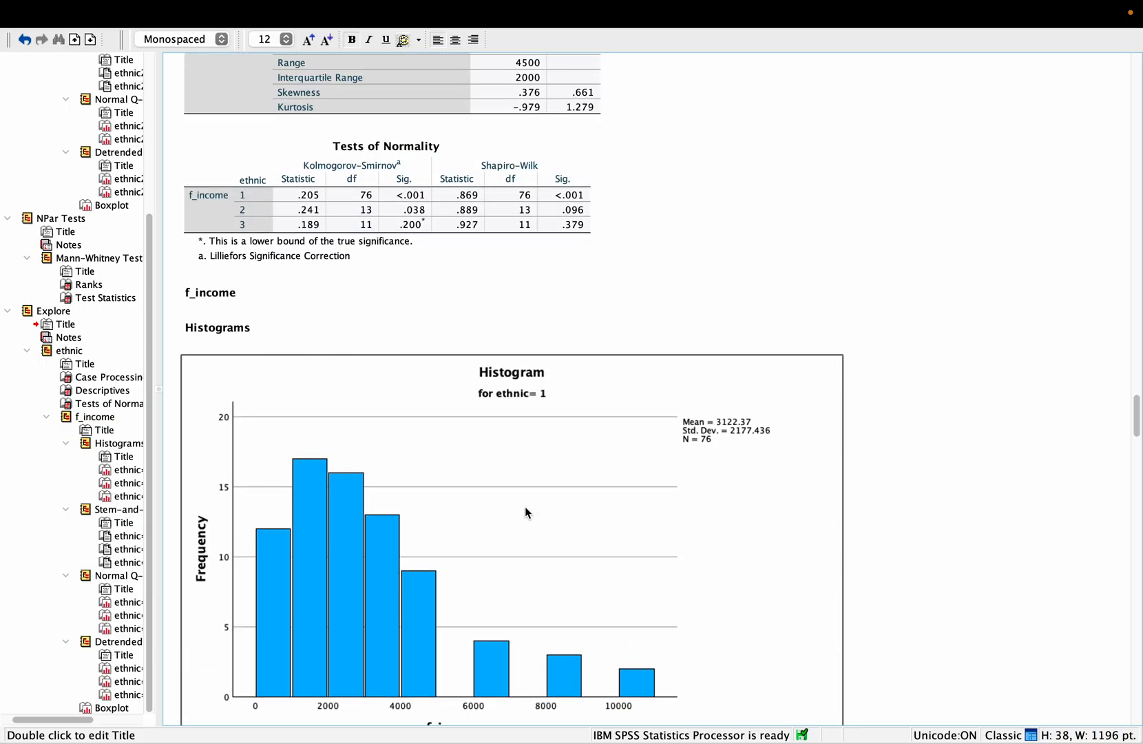
scroll(525, 513, up, 3)
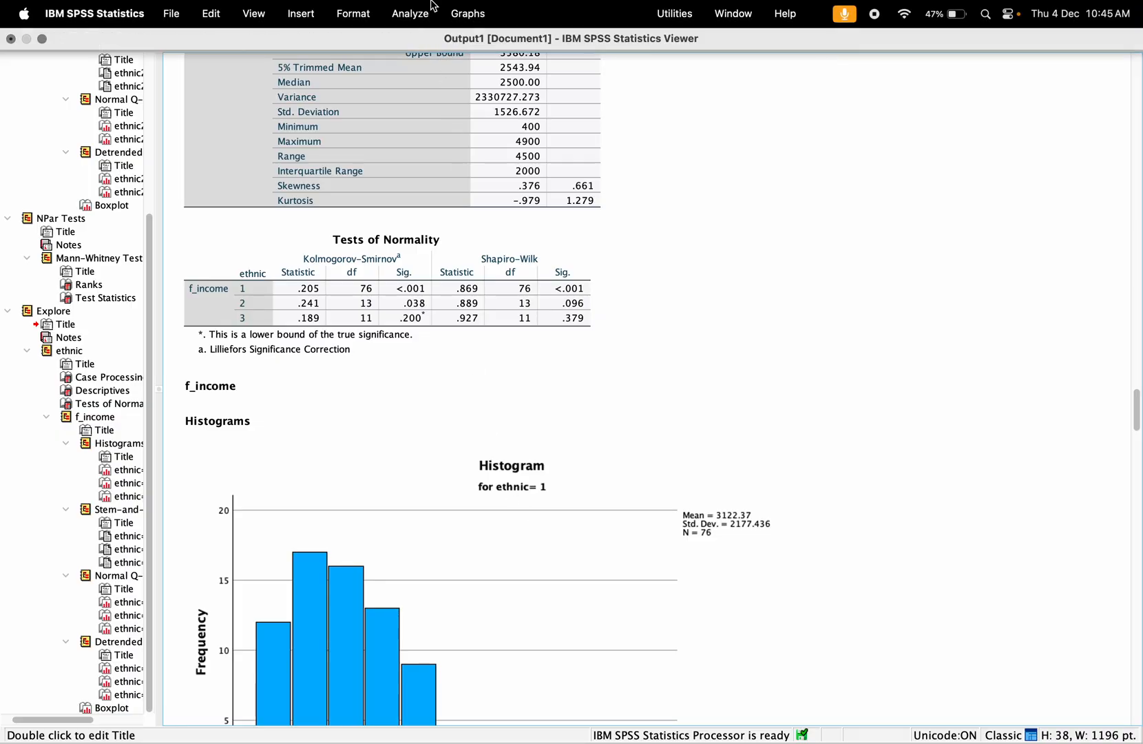
- Set up a Kruskal-Wallis H test for several independent samples with f_income as test variable and ethnic as grouping variable
click(416, 15)
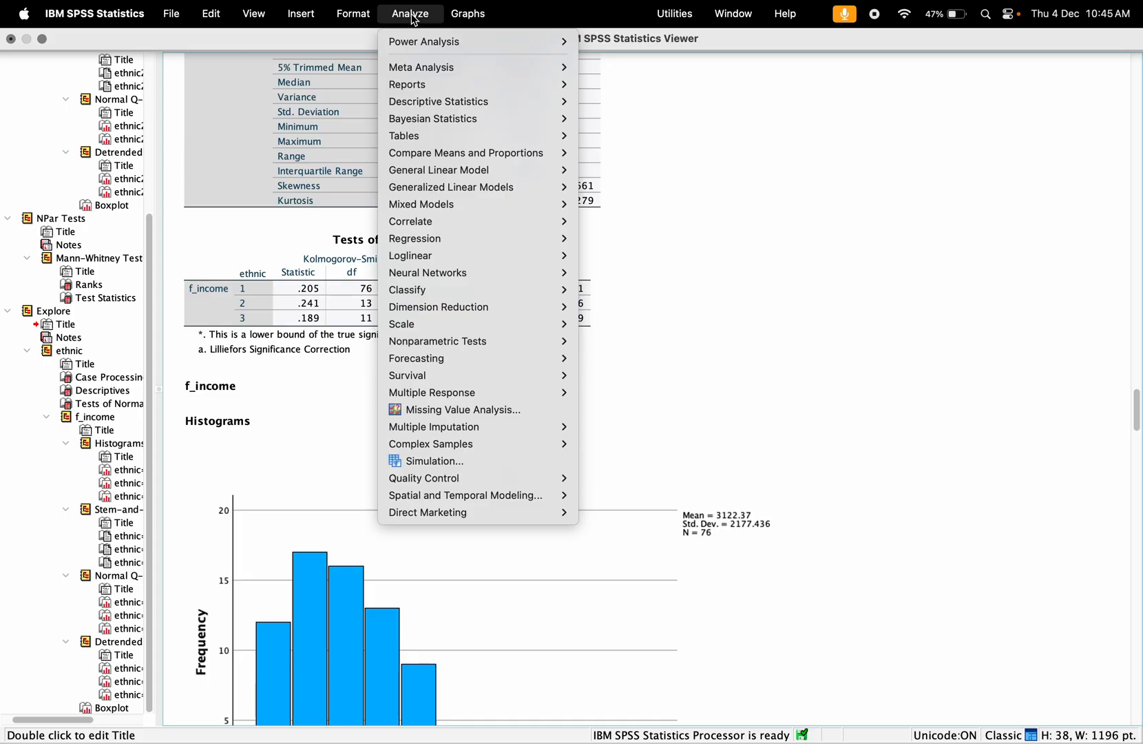
mouse_move(492, 341)
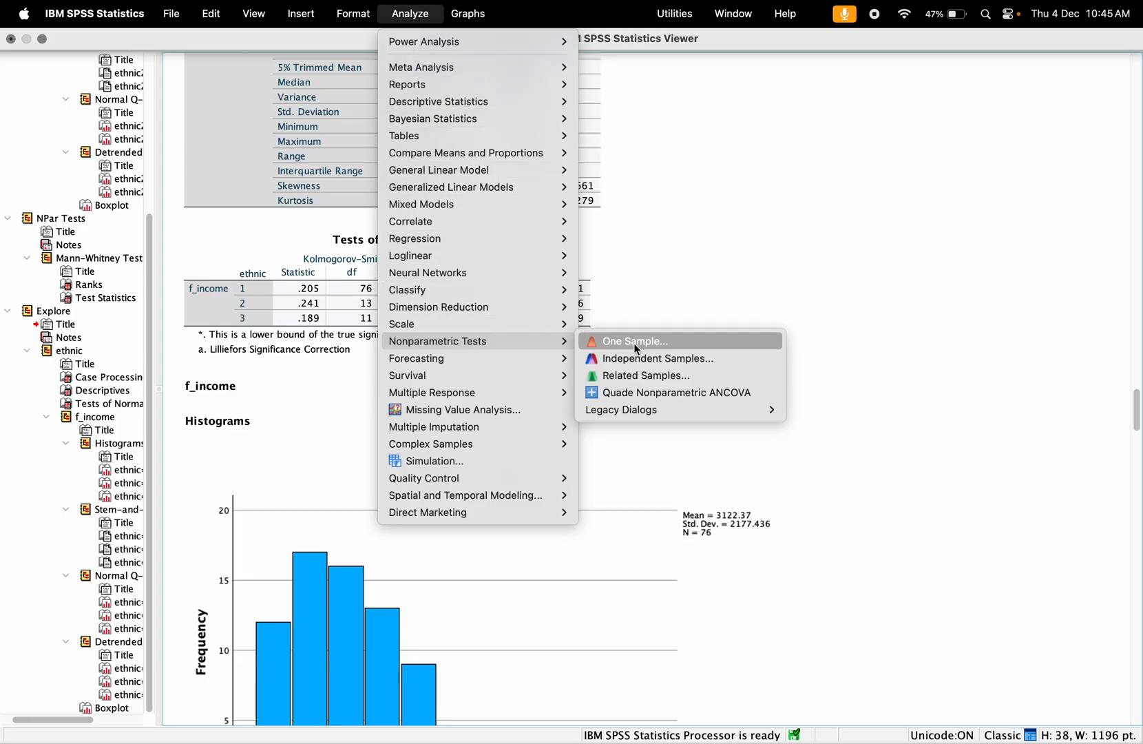
mouse_move(647, 409)
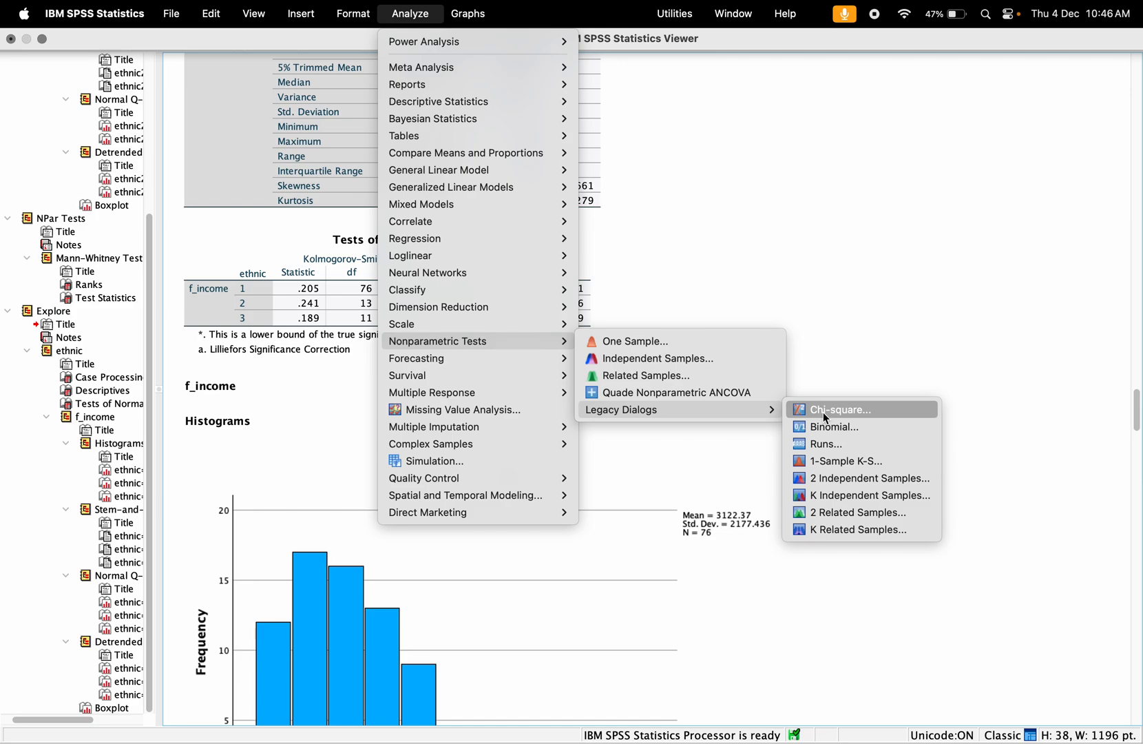
click(858, 497)
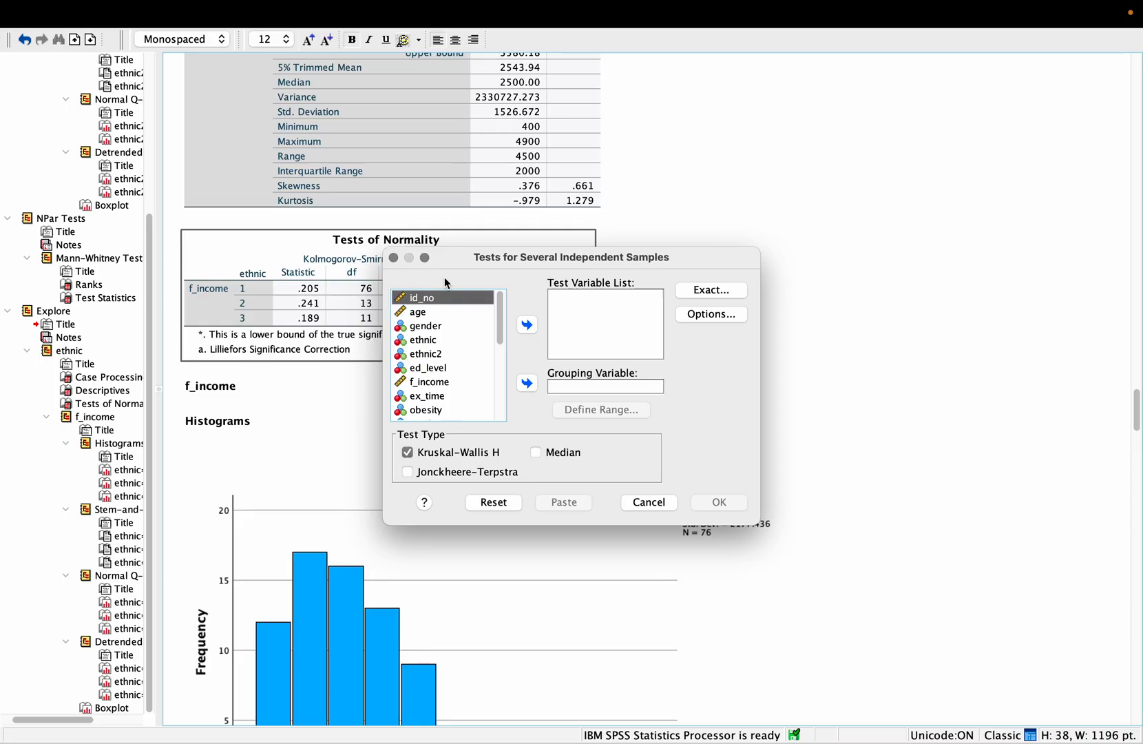
click(436, 382)
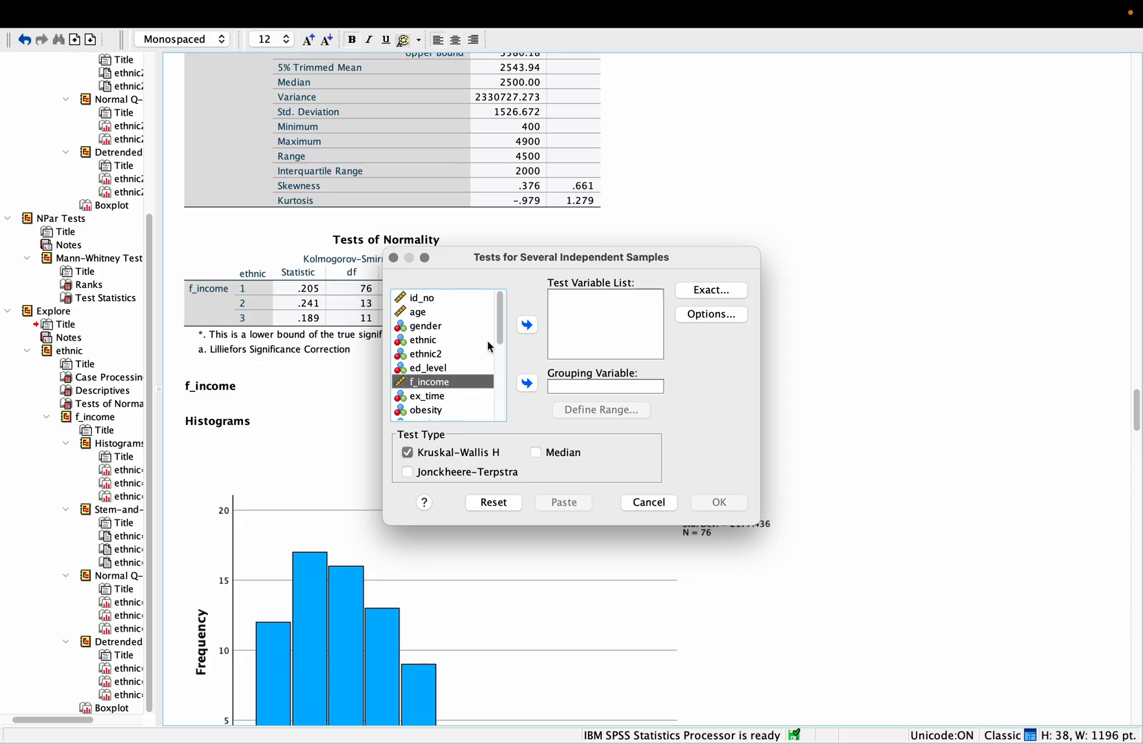
click(528, 326)
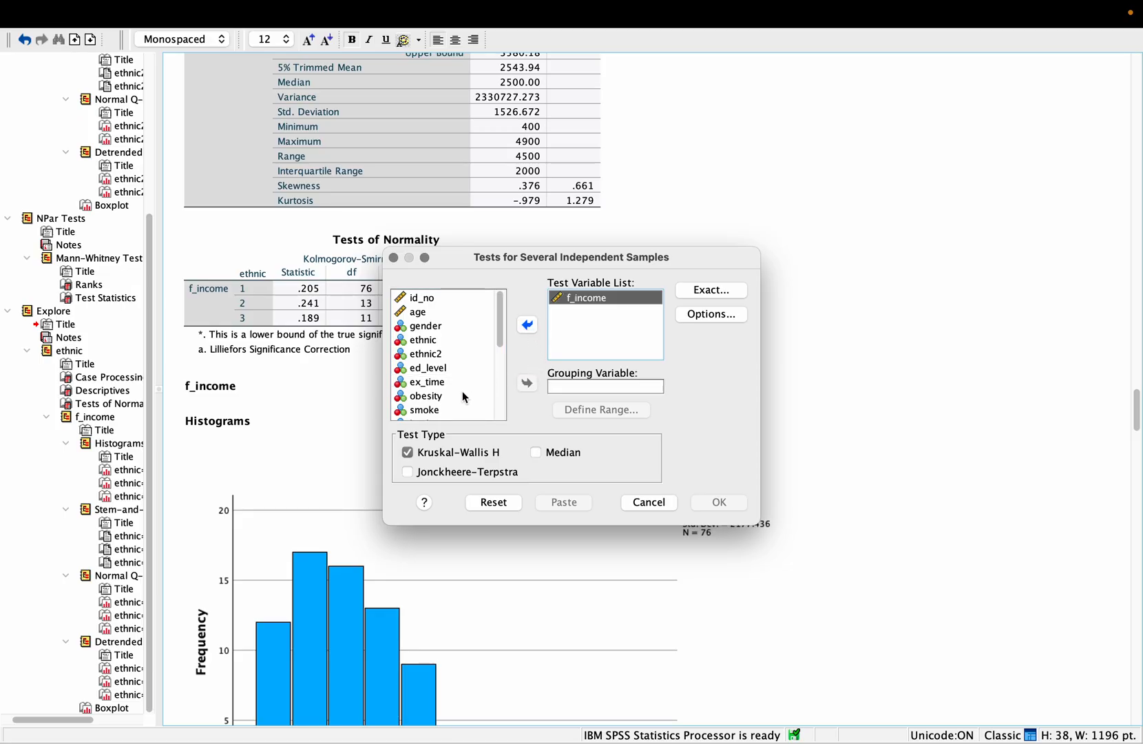
click(419, 341)
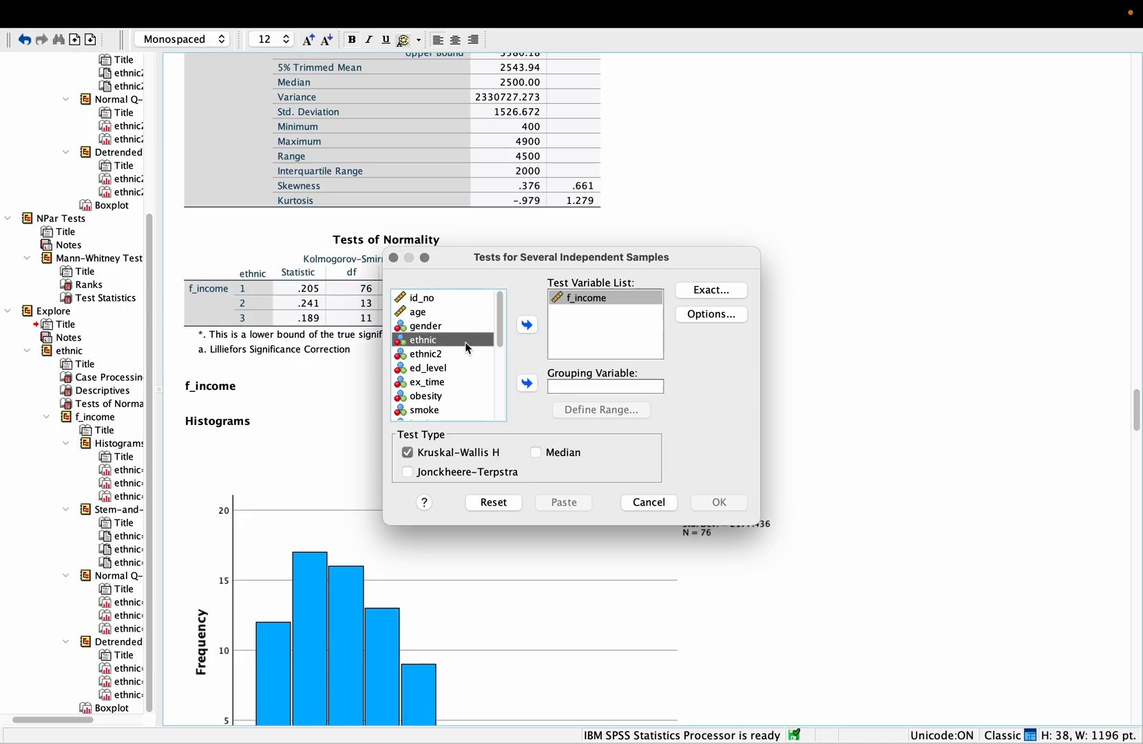
click(530, 386)
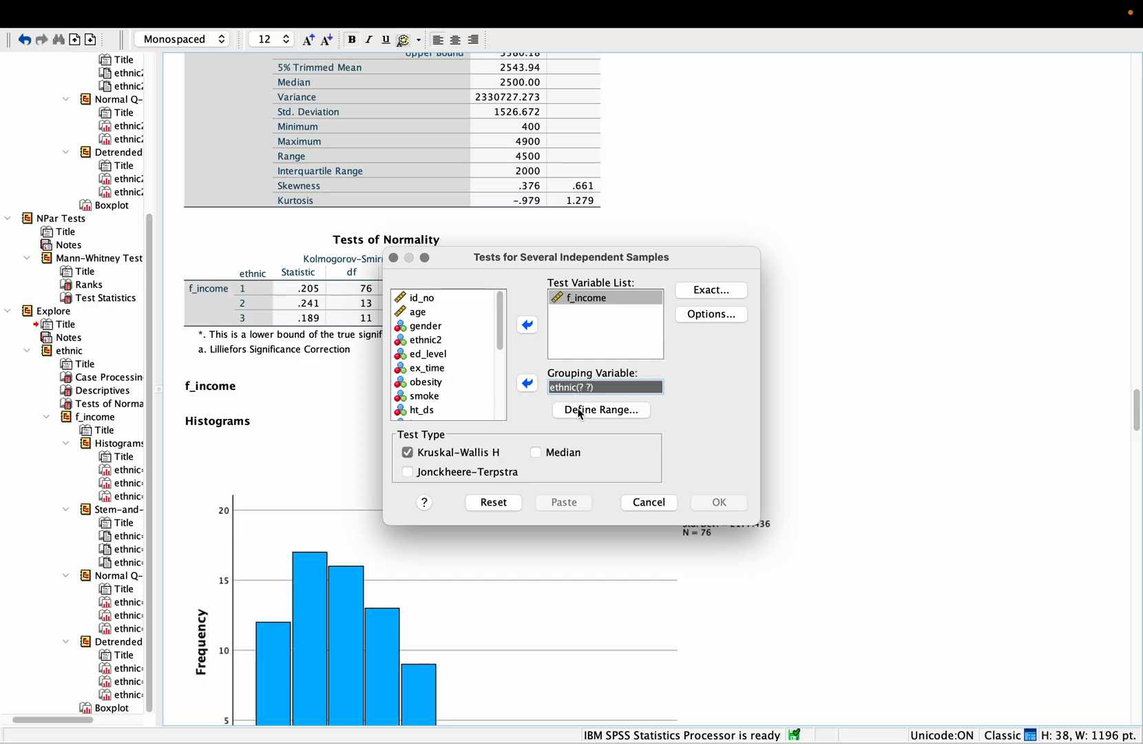
- Define the ethnic grouping range from 1 to 3 and run the Kruskal-Wallis test
click(624, 413)
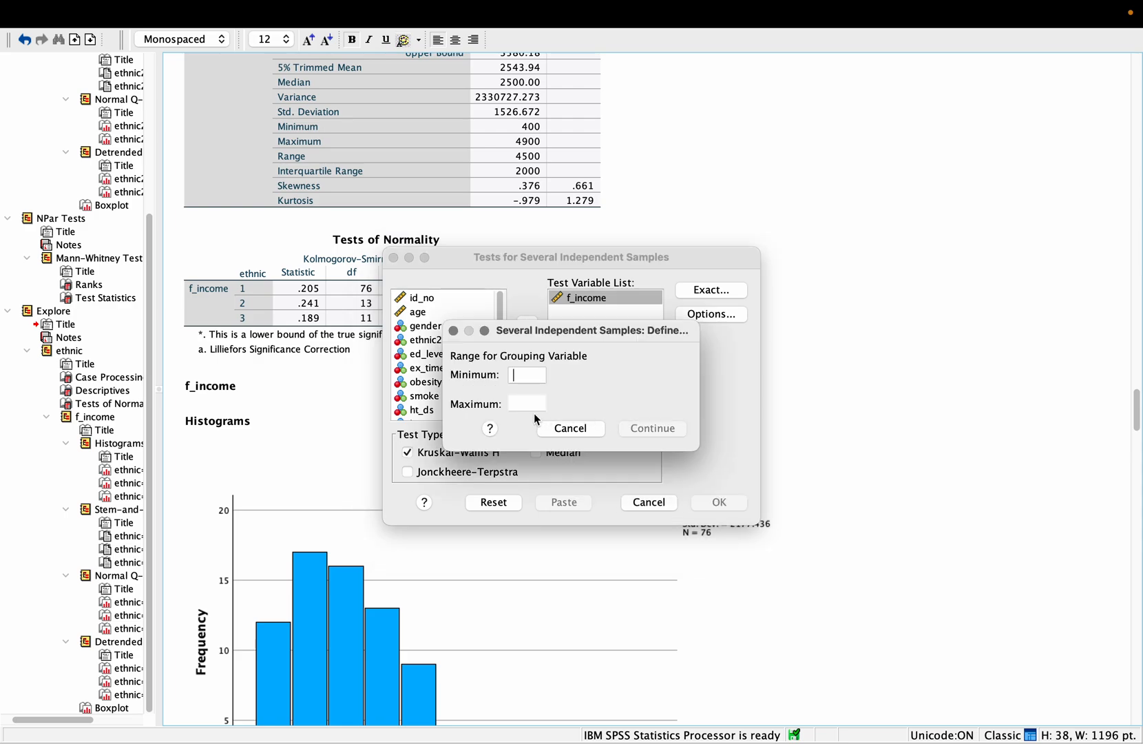
text(1)
click(539, 407)
click(538, 407)
text(3)
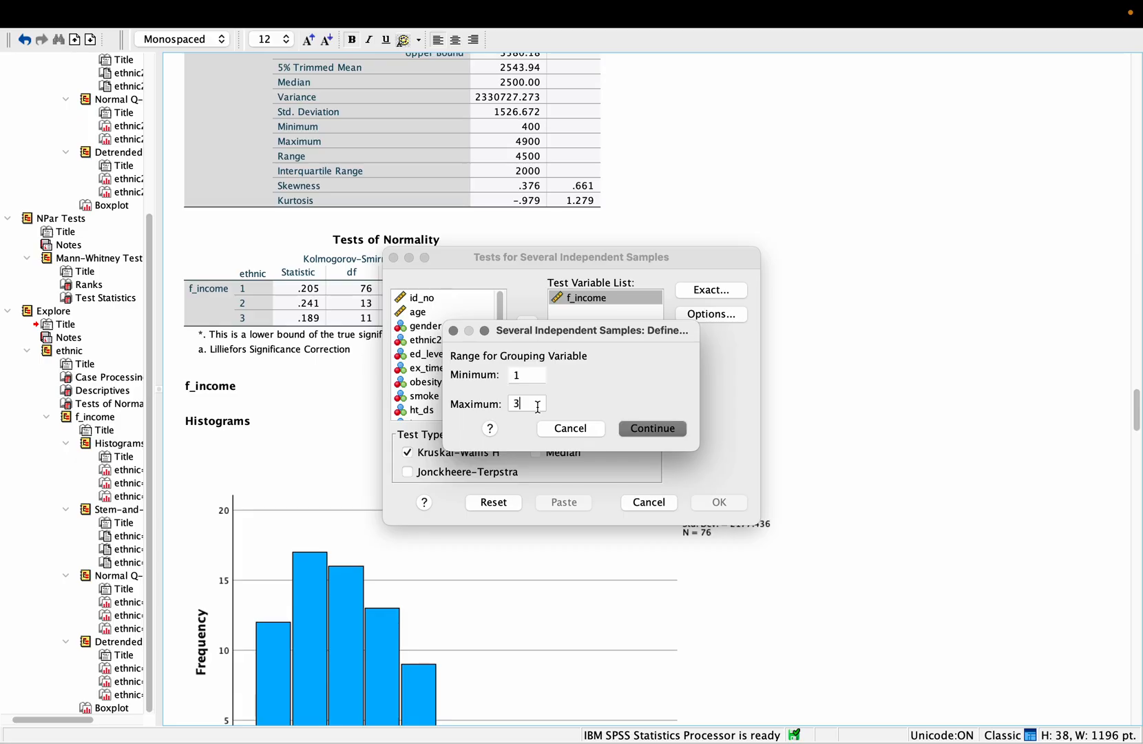
click(643, 433)
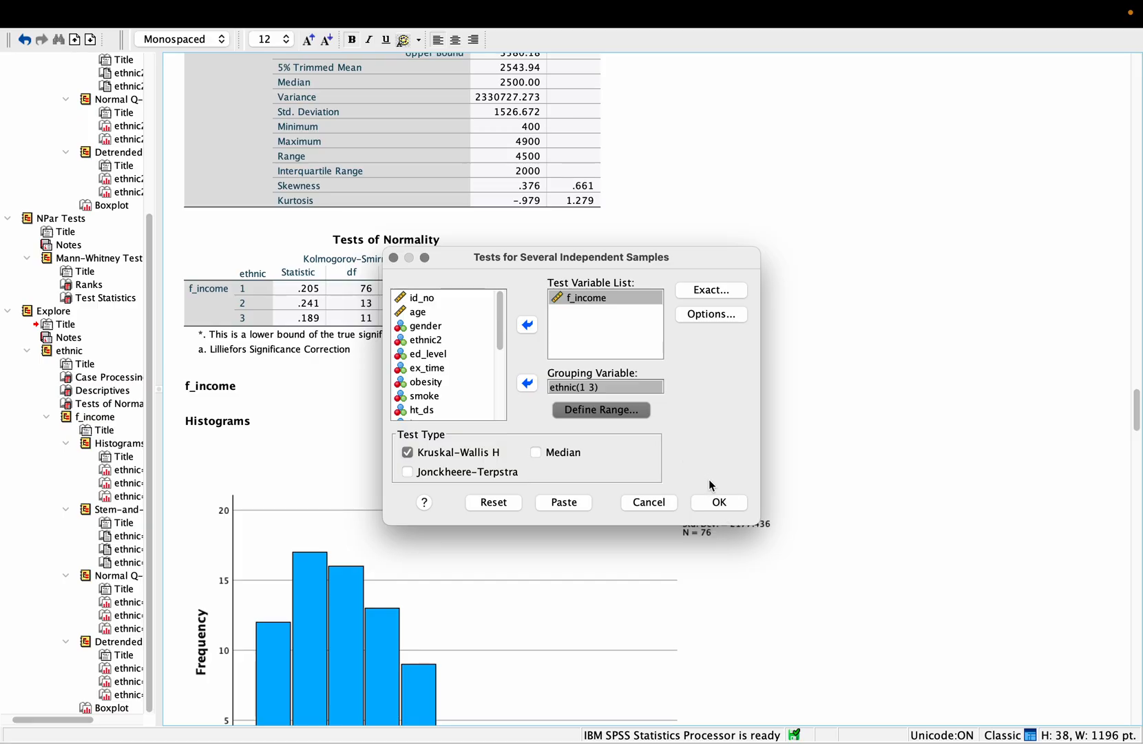
click(721, 499)
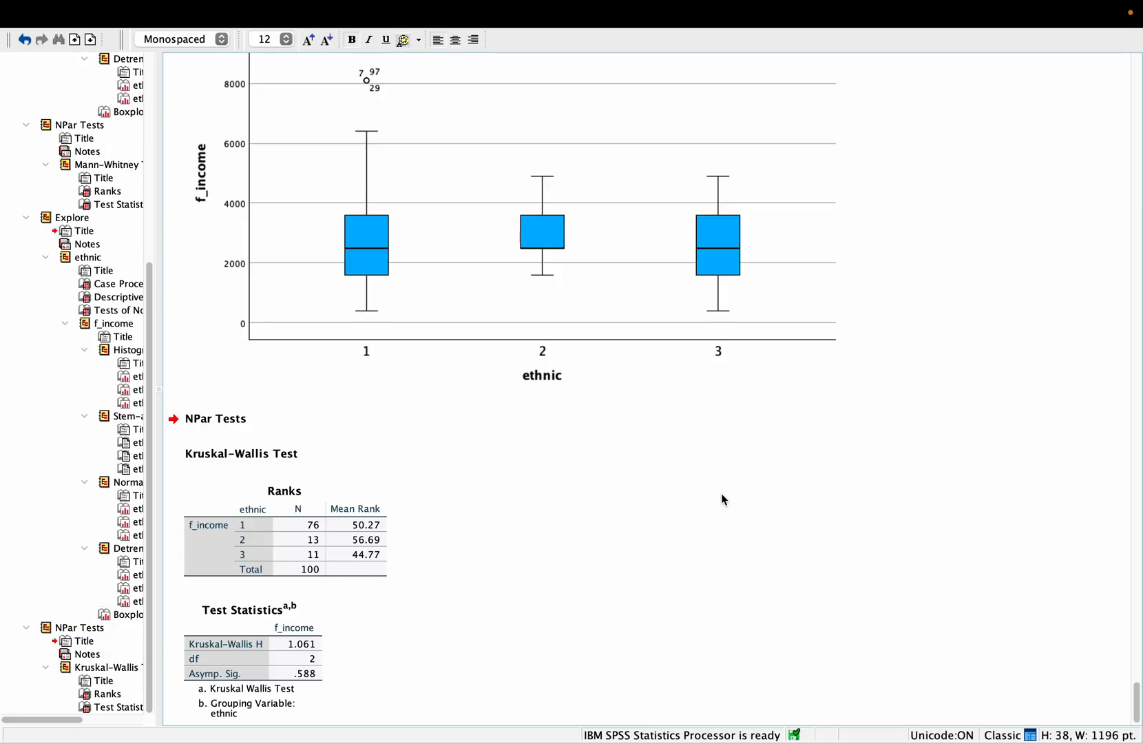
- Examine the Kruskal-Wallis Ranks and Test Statistics tables, looking back at the Explore descriptives and histograms by ethnic
scroll(698, 513, down, 1)
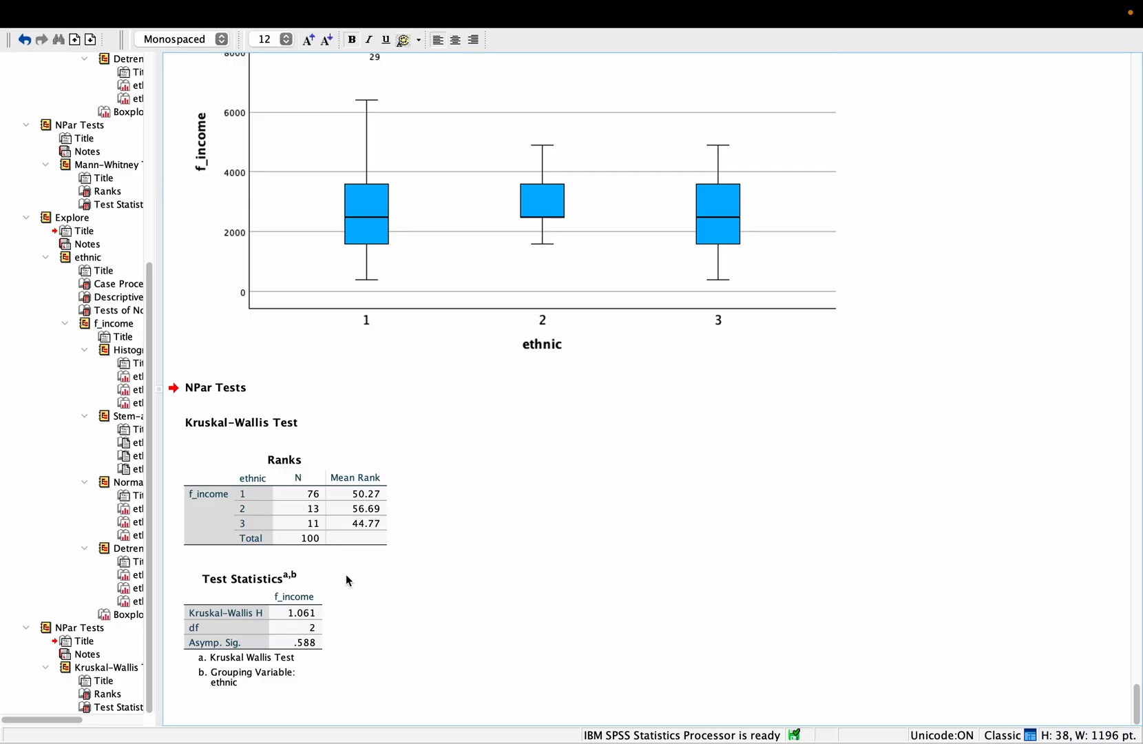
key(Caps_Lock)
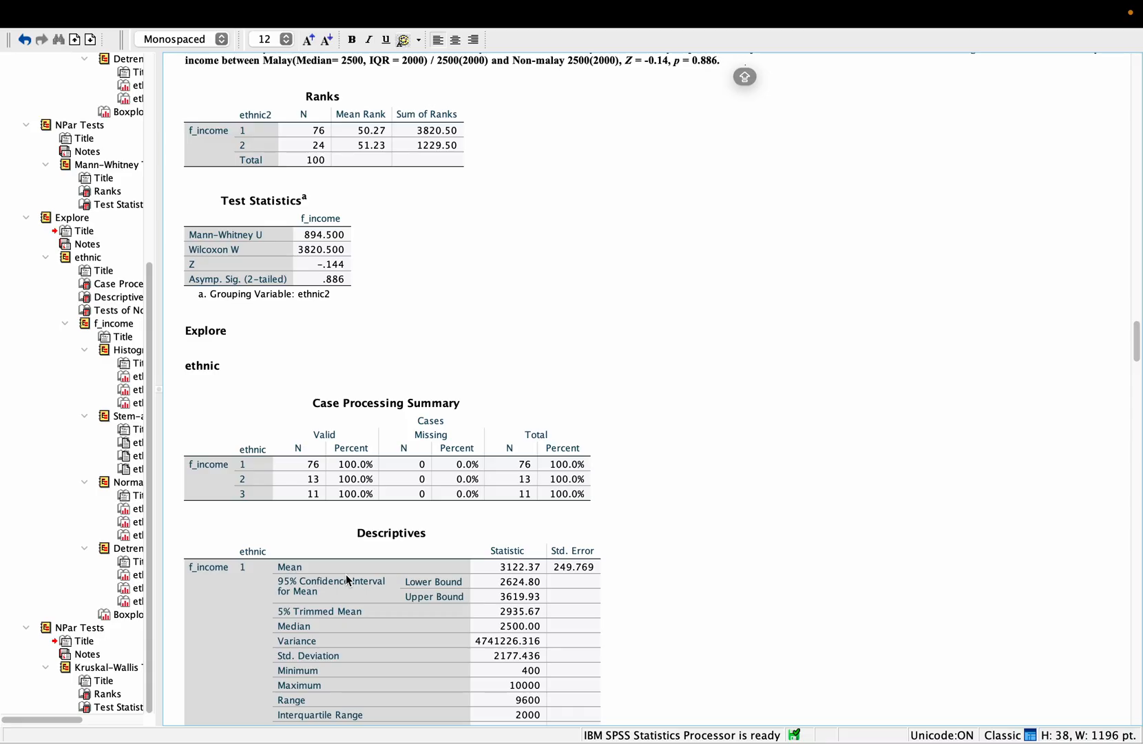
click(354, 631)
scroll(374, 554, down, 2)
scroll(374, 554, down, 20)
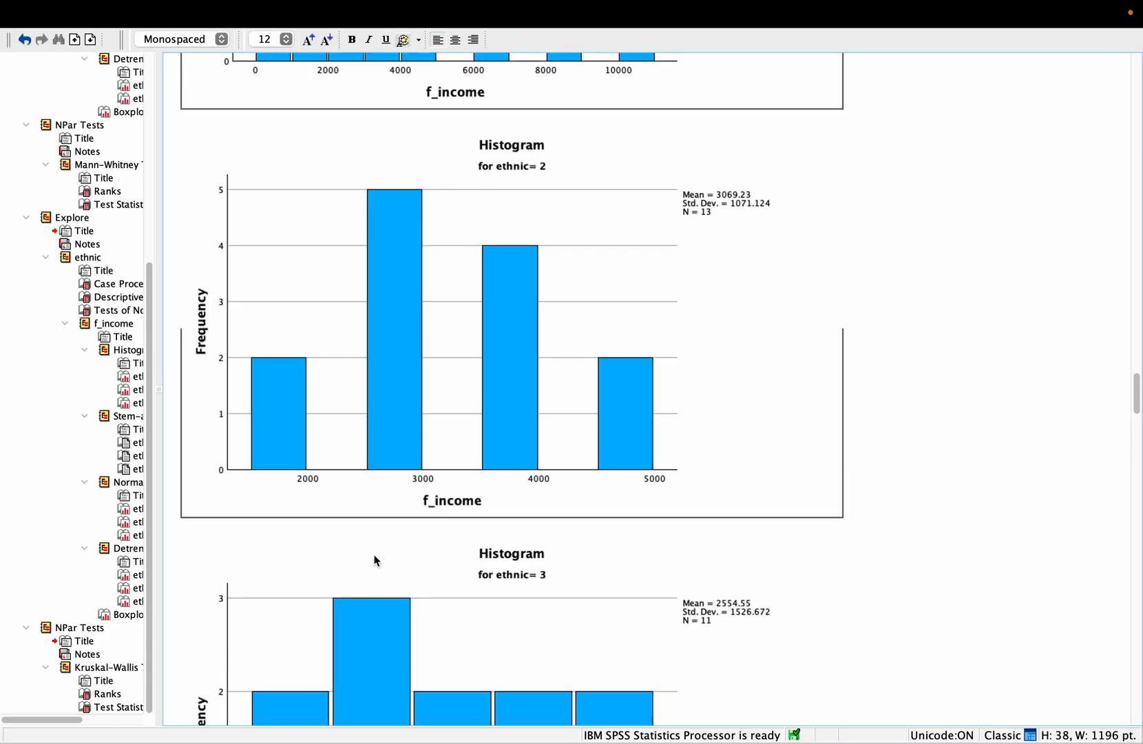
scroll(376, 560, down, 20)
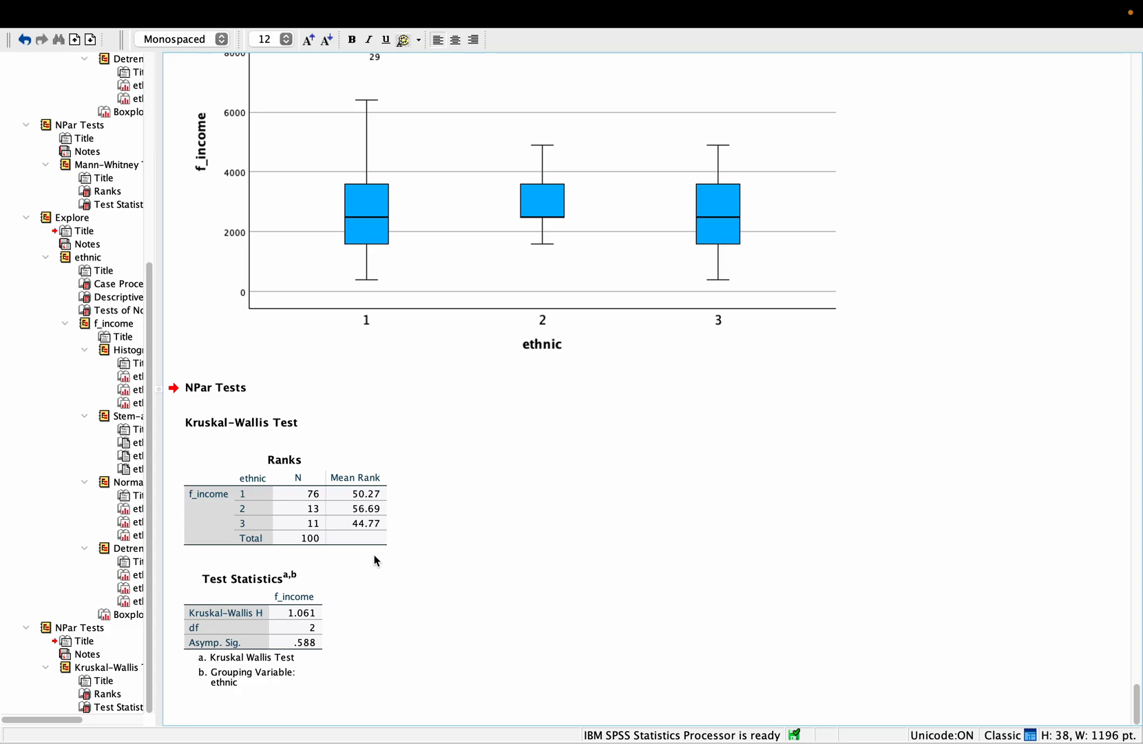
click(265, 637)
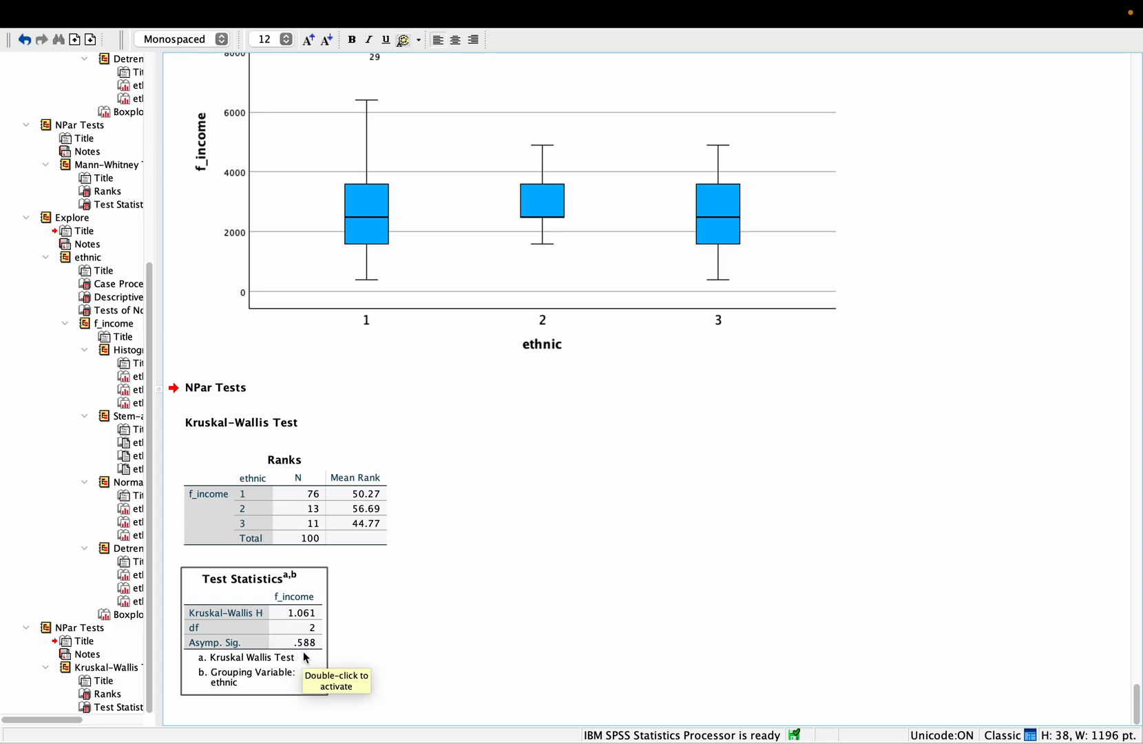
click(339, 649)
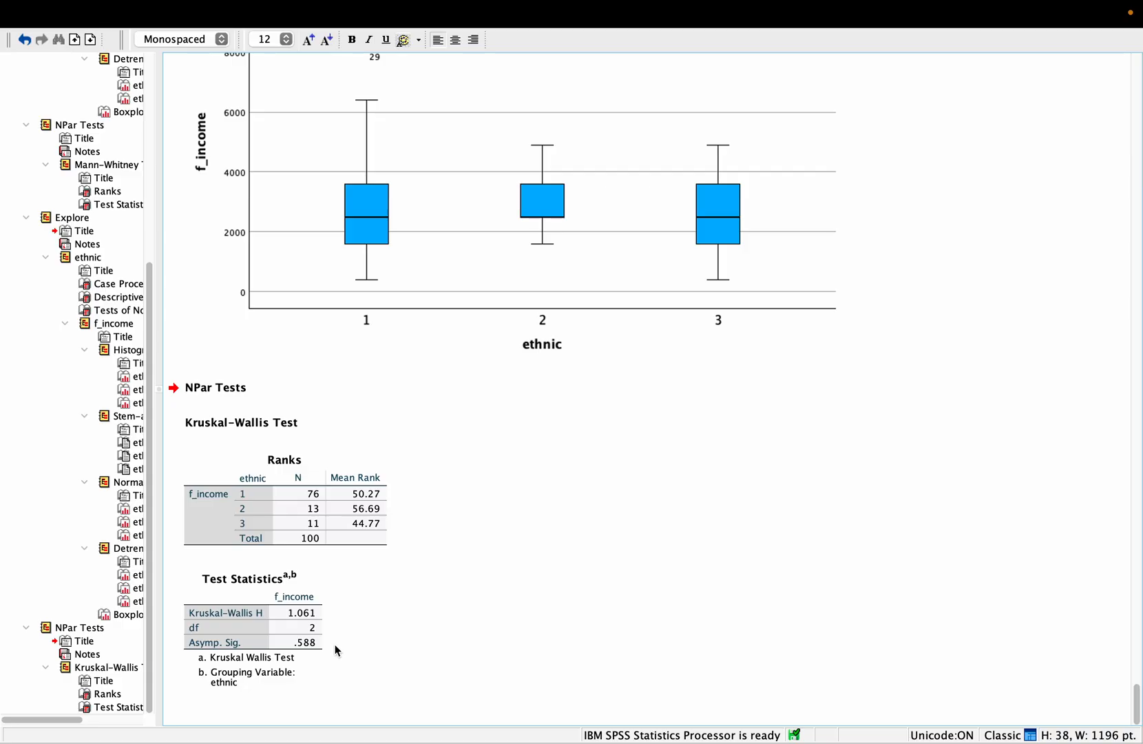
click(323, 655)
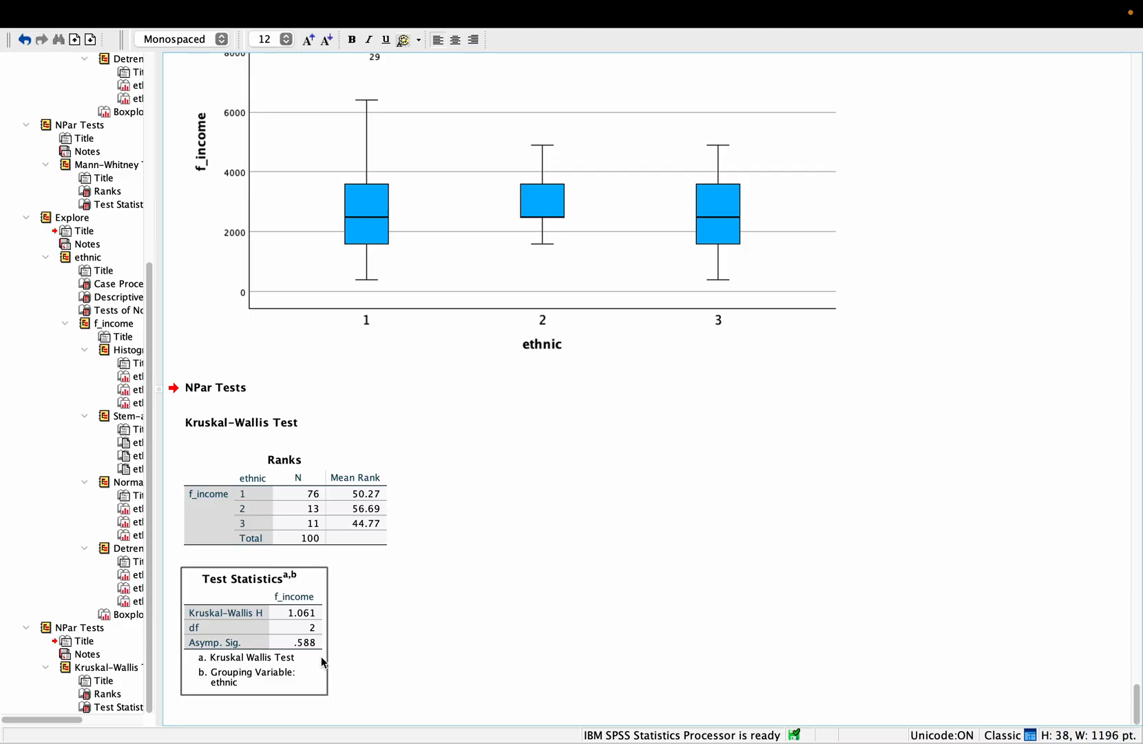
click(378, 527)
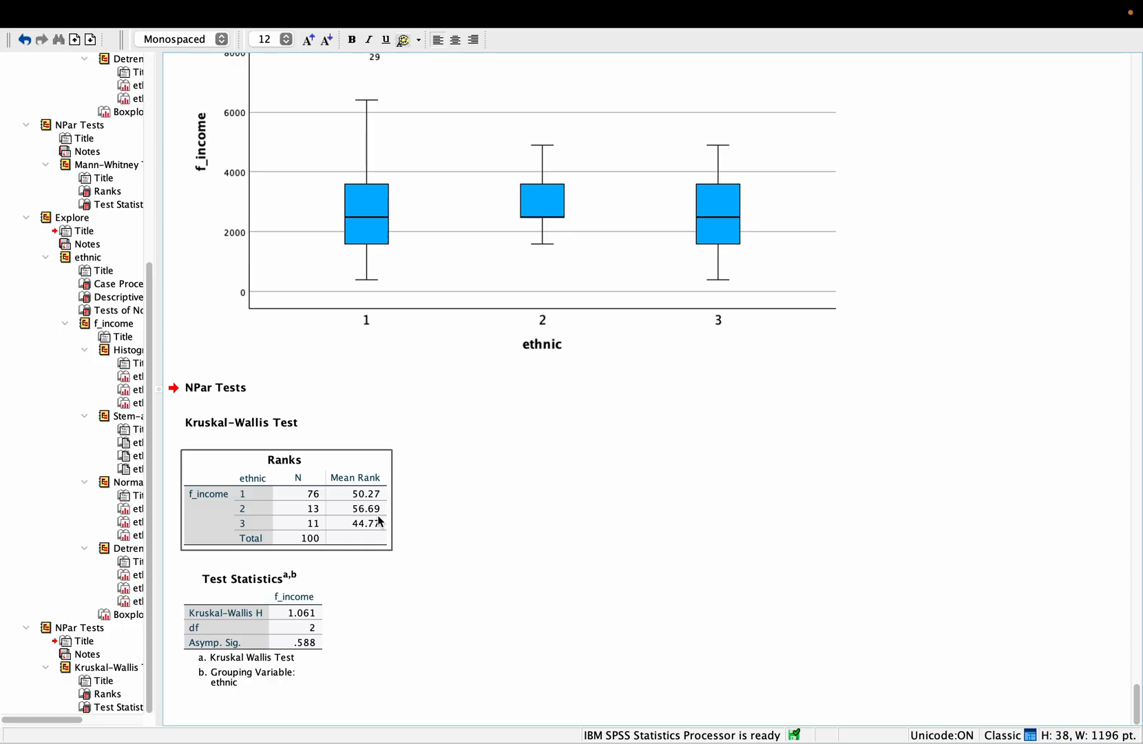
- Switch to the Non- Parametric.pdf preview and view the Kruskal-Wallis "Make a decision" slide in an enlarged window
key(ctrl+Left)
key(ctrl+Left)
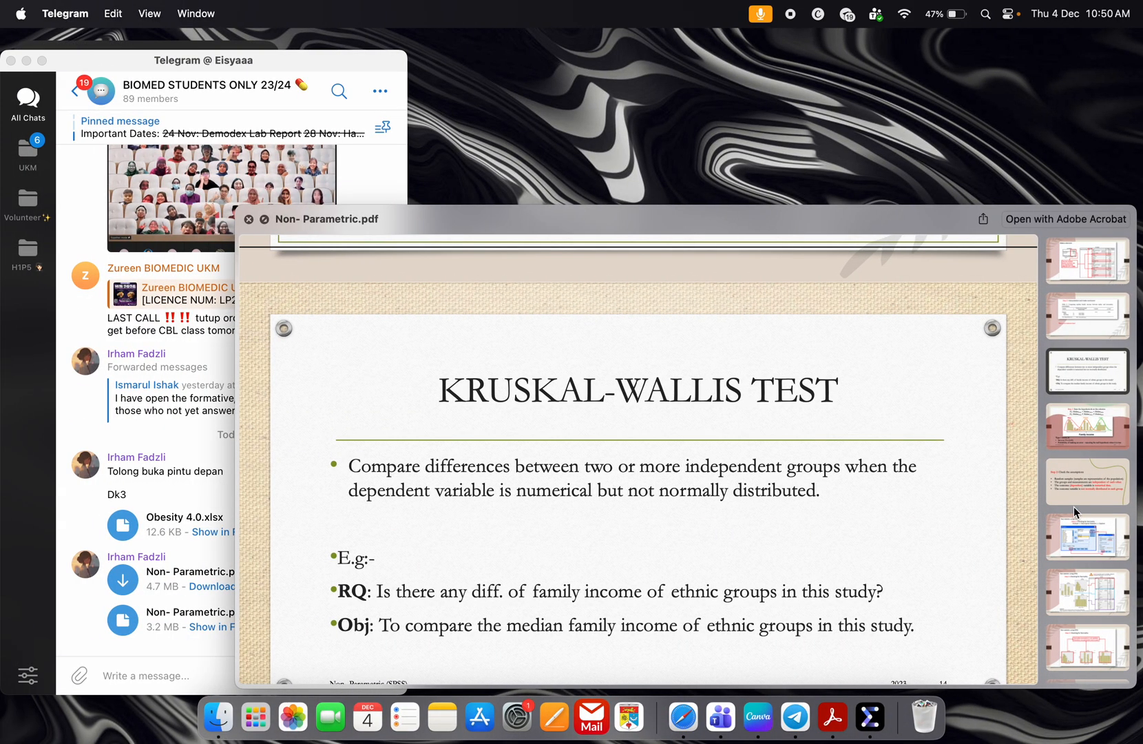
scroll(1078, 567, down, 5)
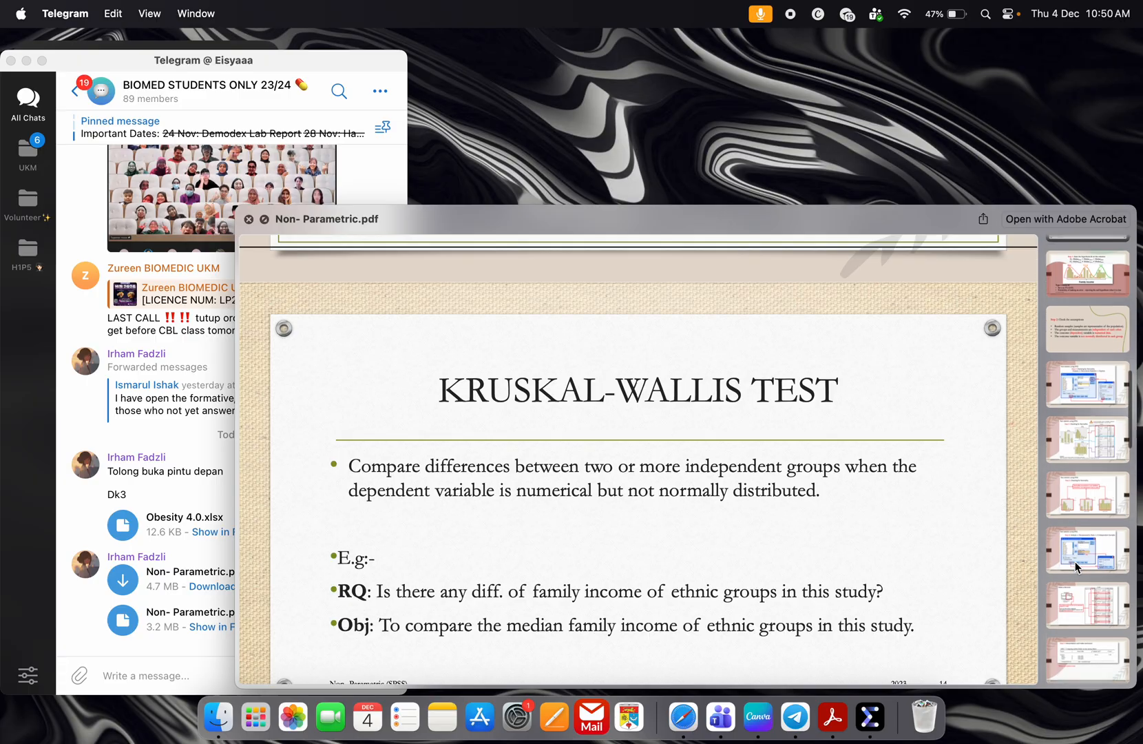
click(1083, 578)
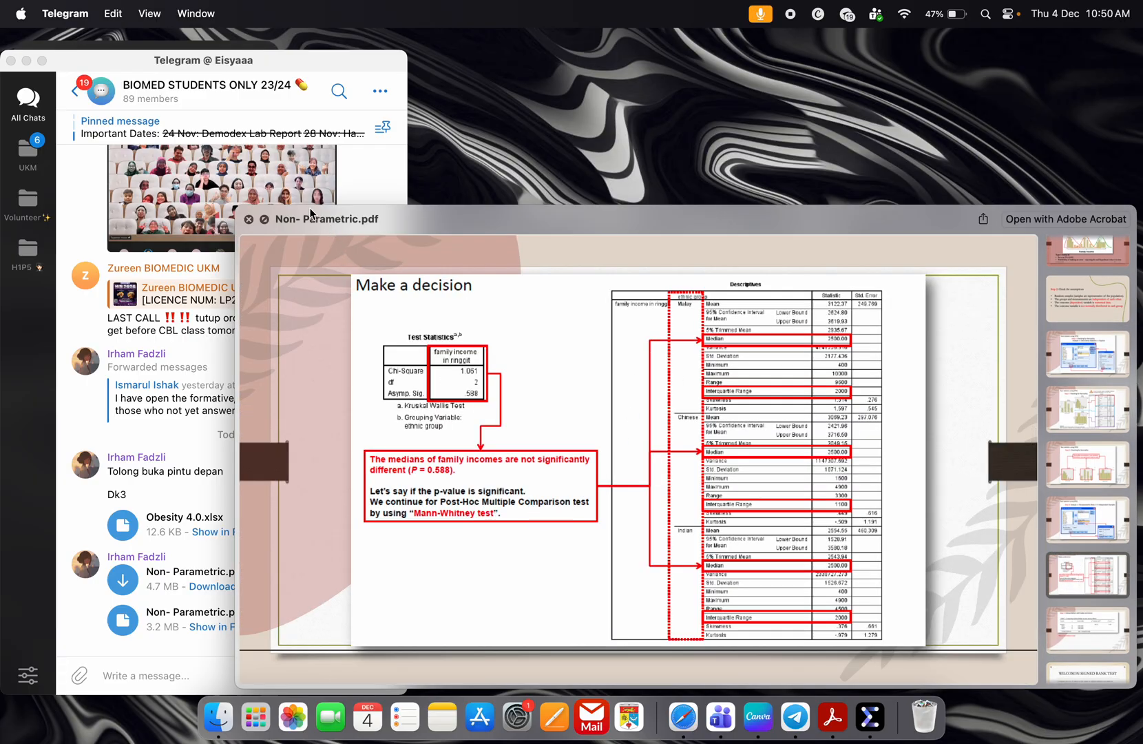
drag(272, 214, 141, 118)
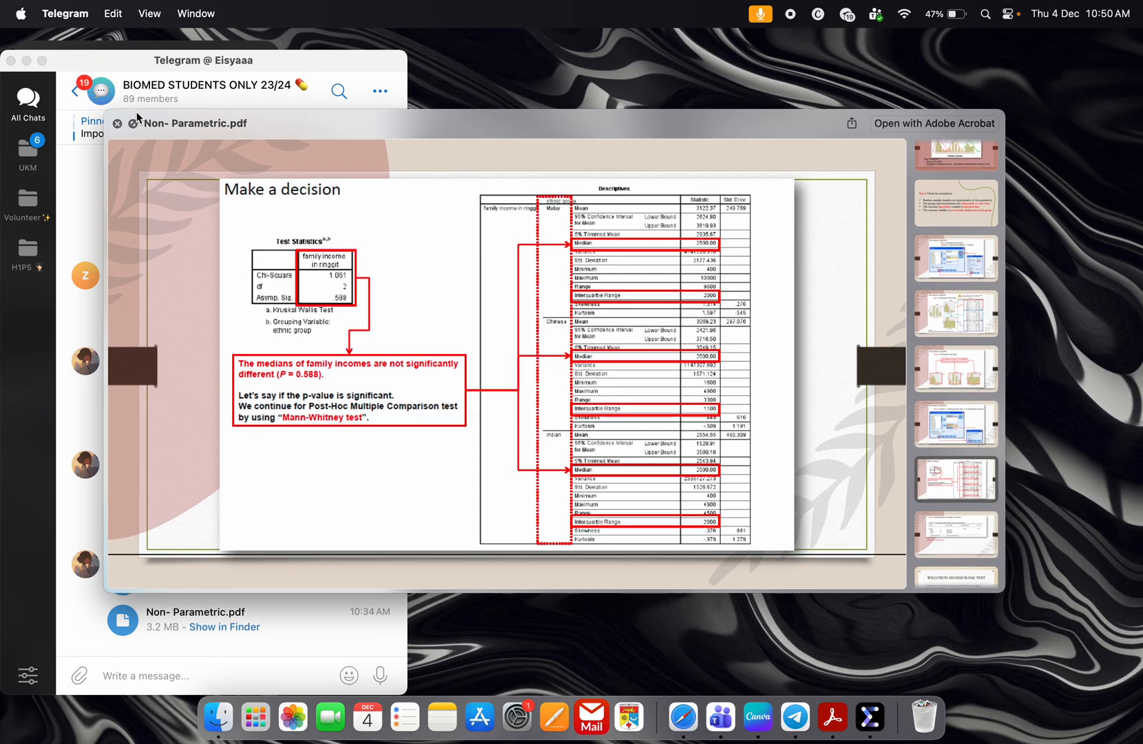
drag(1003, 592, 1138, 739)
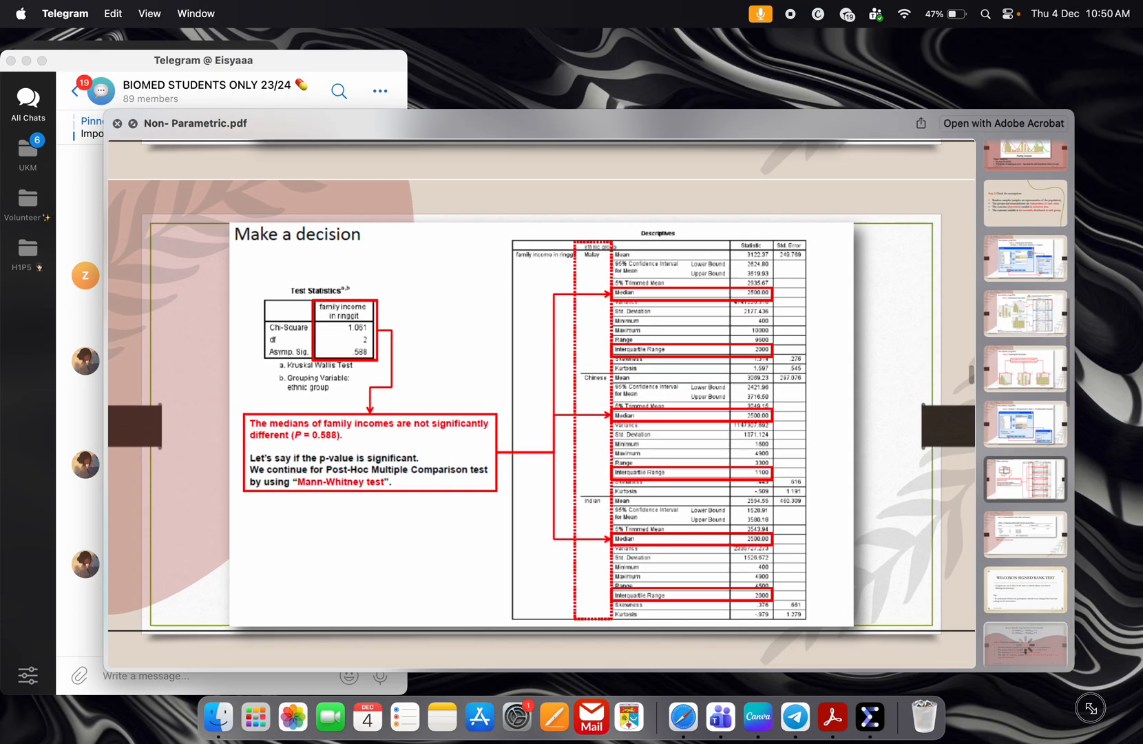
drag(201, 108, 172, 50)
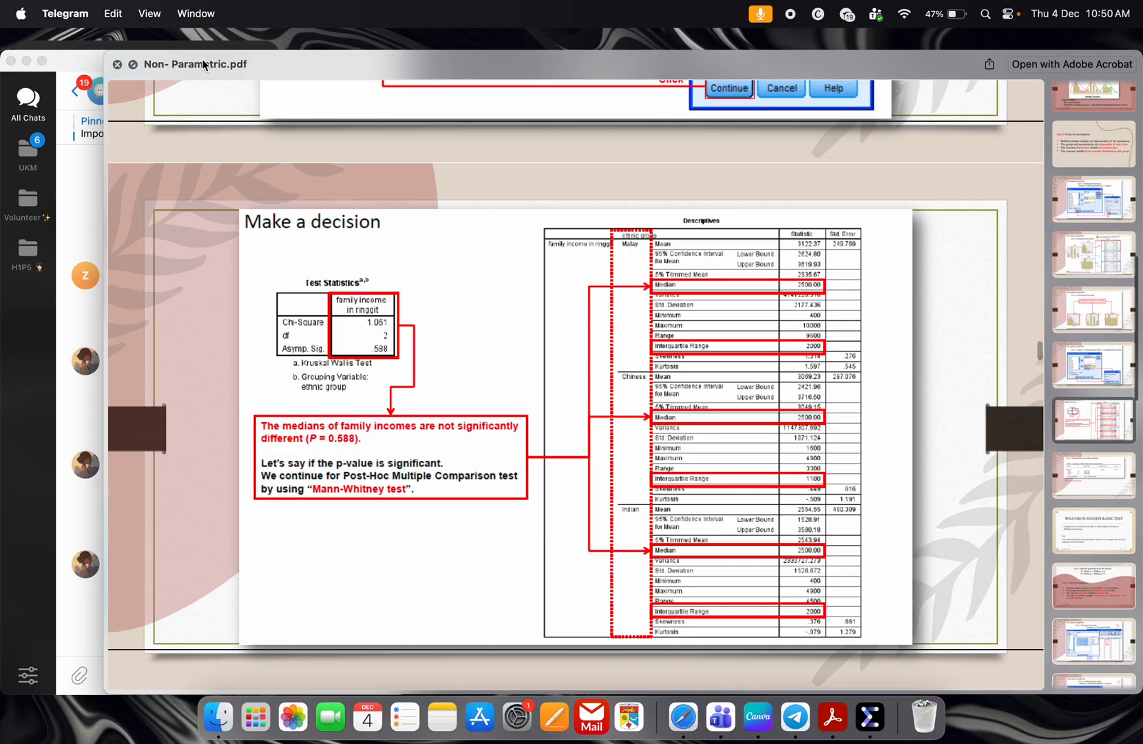
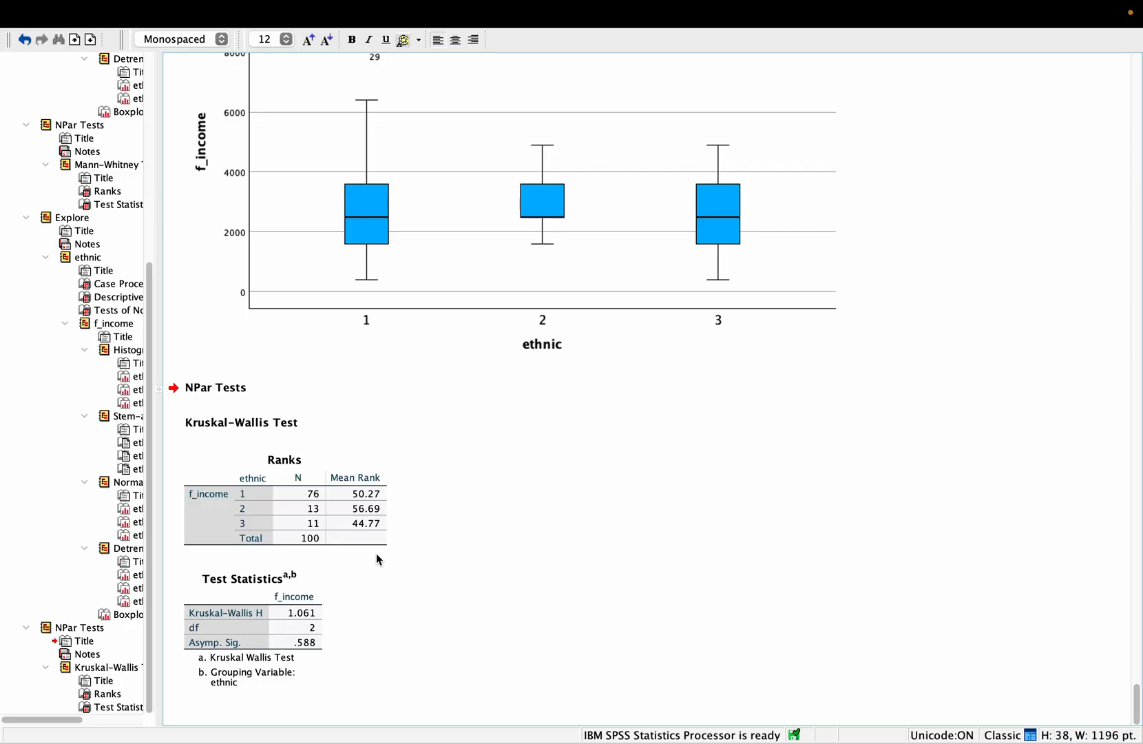
- Copy the full results paragraph written under the Mann-Whitney Test title in the output
click(291, 417)
click(319, 431)
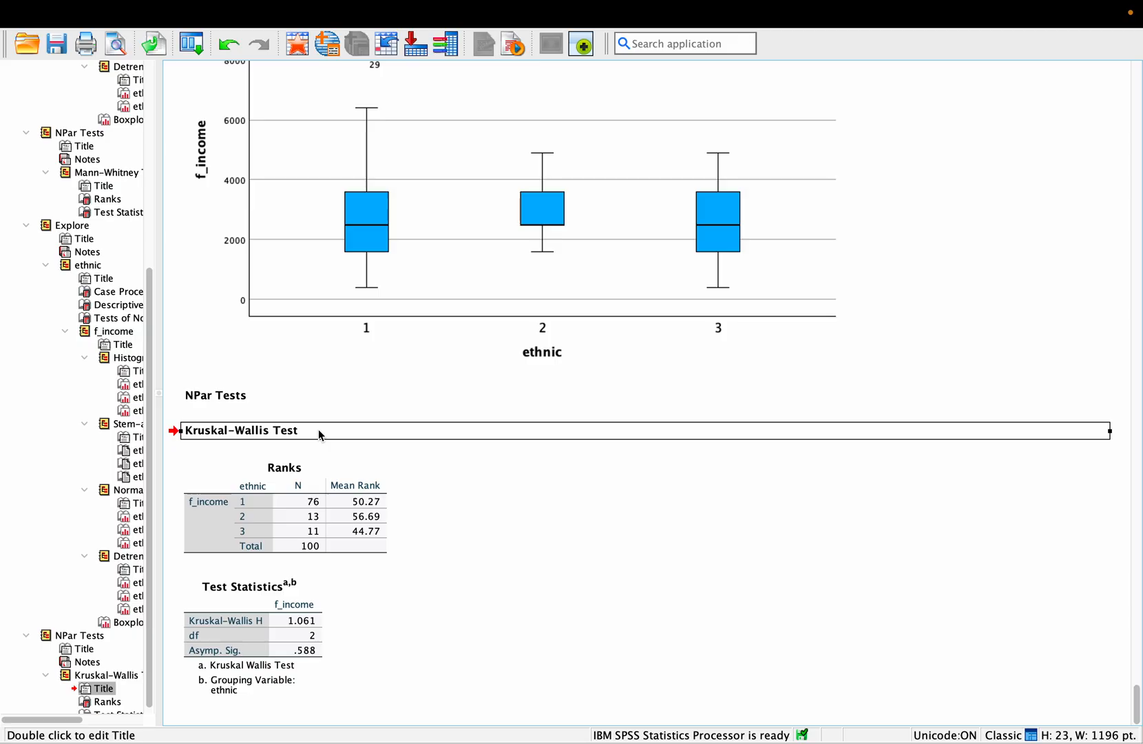
scroll(318, 428, up, 20)
scroll(319, 434, up, 20)
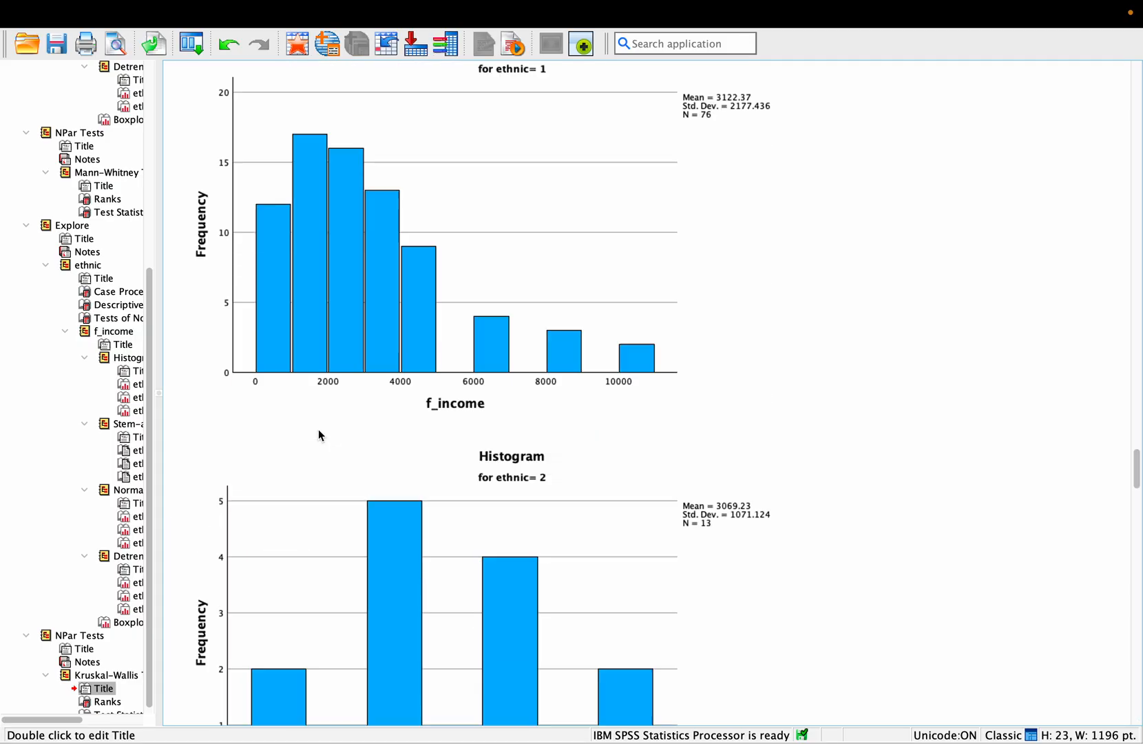
scroll(318, 432, up, 3)
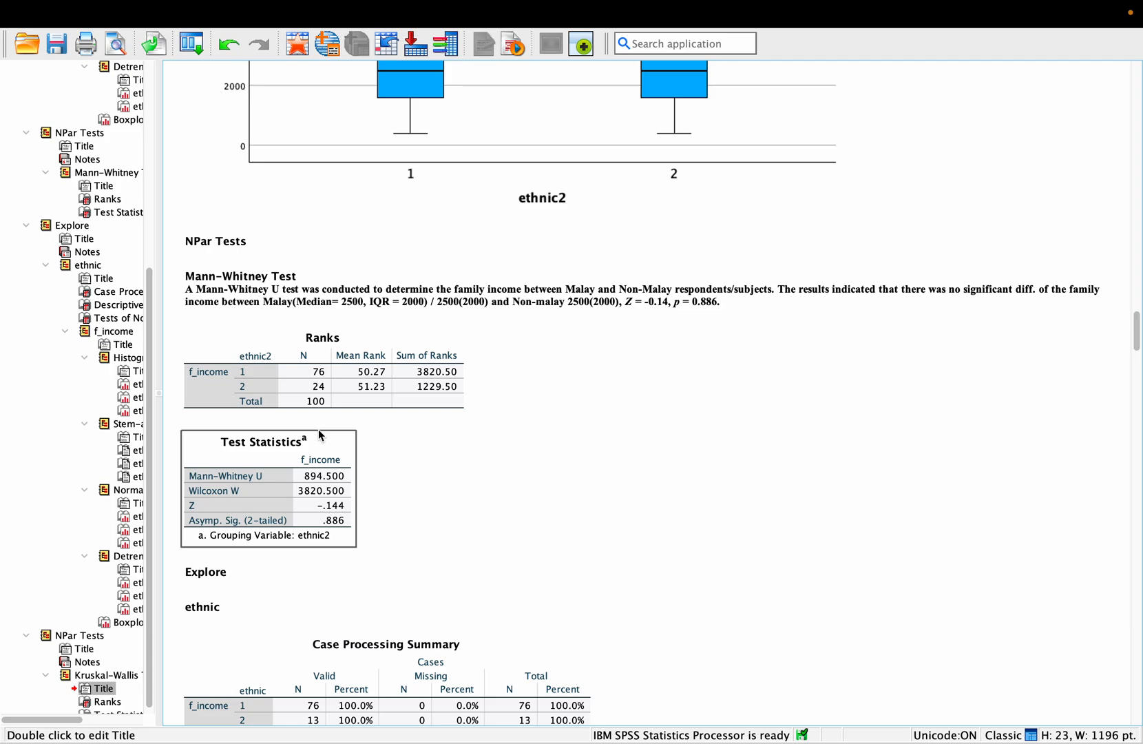
click(191, 287)
double_click(191, 286)
click(191, 288)
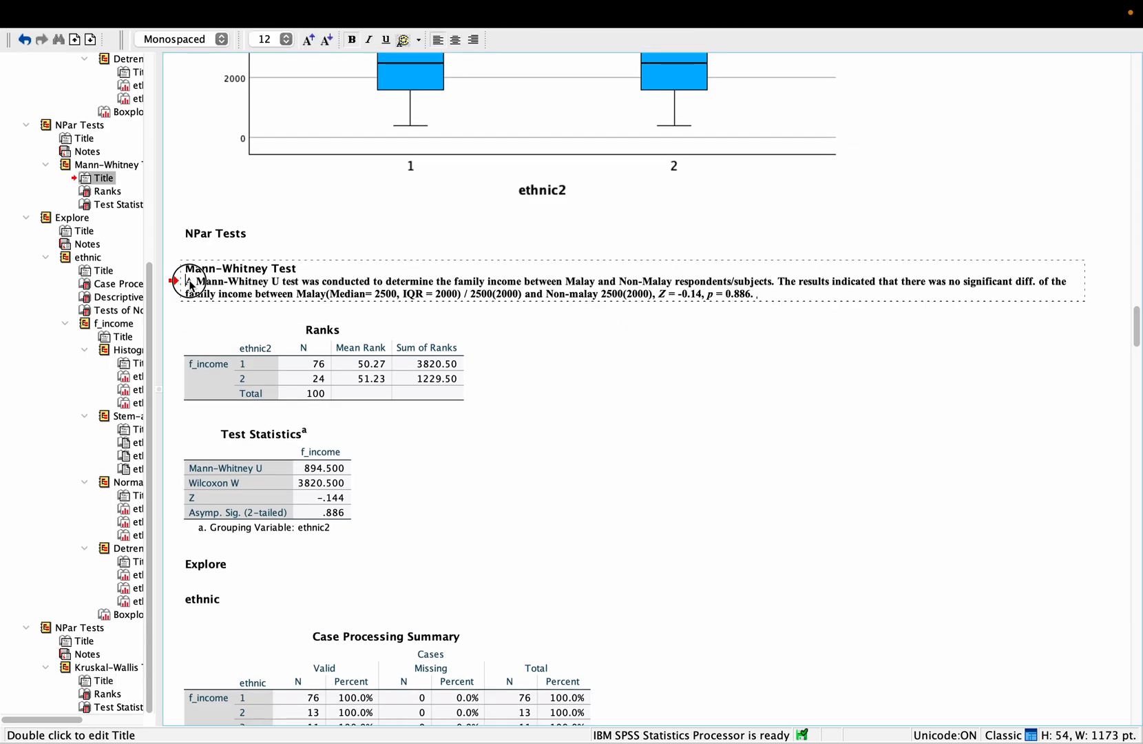
click(195, 286)
drag(194, 286, 771, 296)
key(ctrl+c)
click(761, 309)
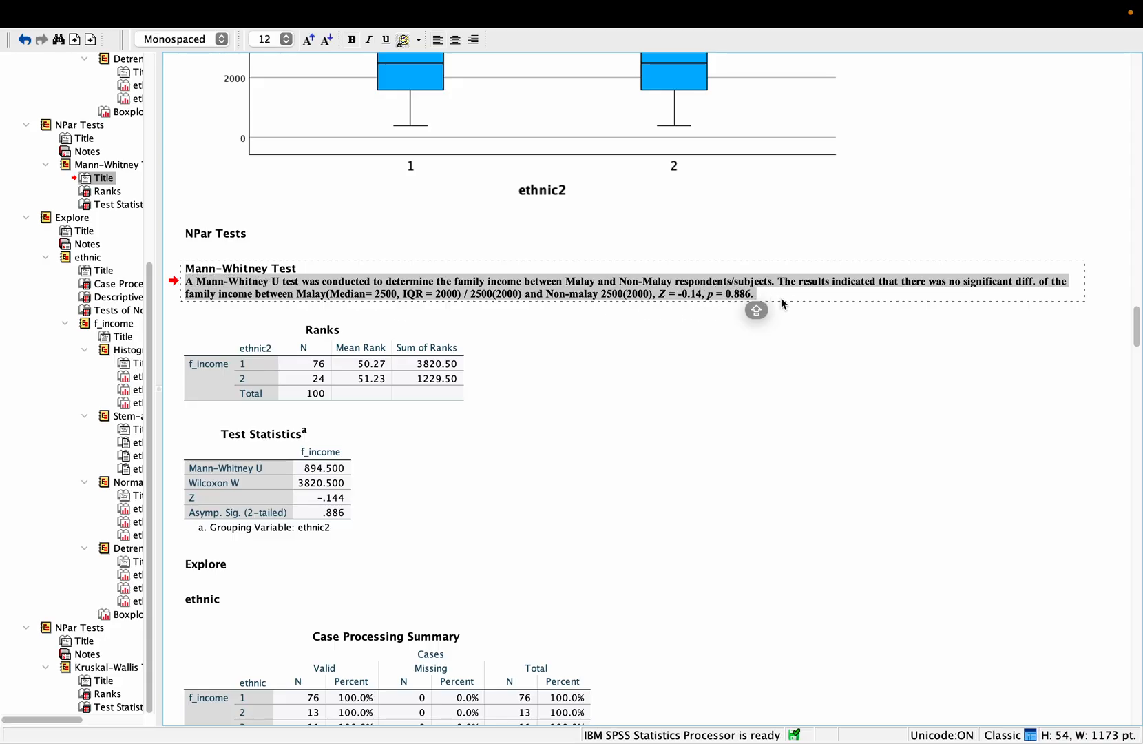
- Paste the copied results paragraph on a new line under the Kruskal-Wallis Test title
scroll(791, 305, down, 10)
scroll(791, 307, down, 15)
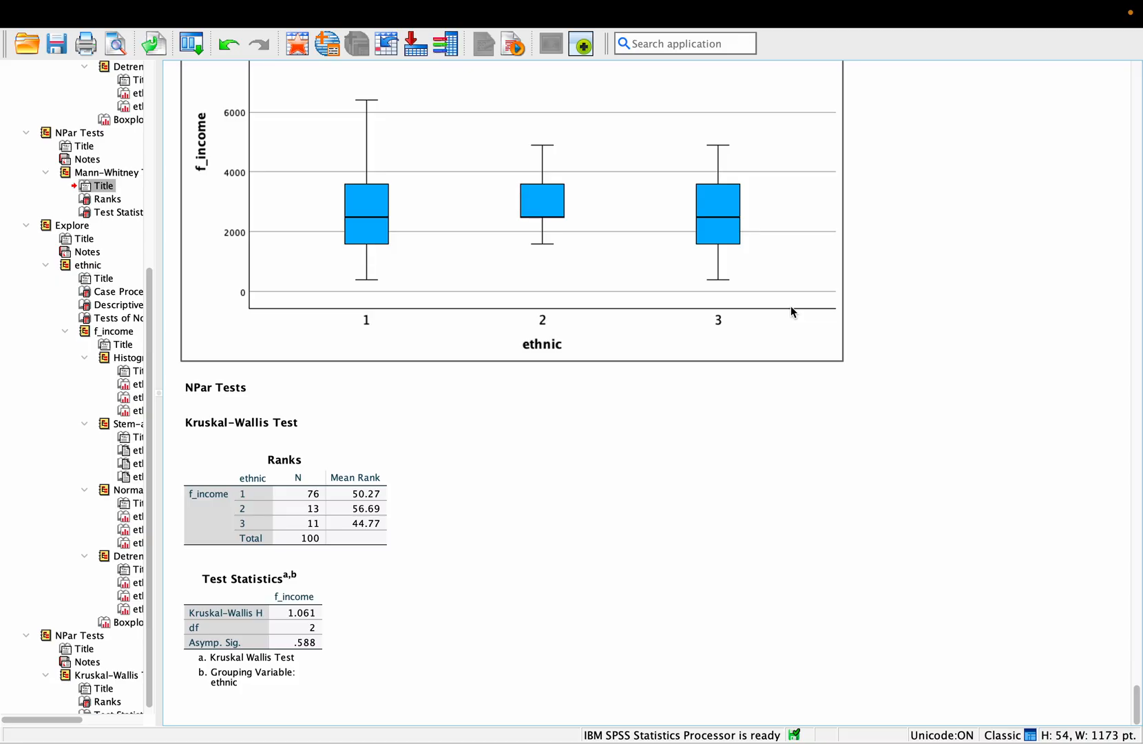
double_click(370, 421)
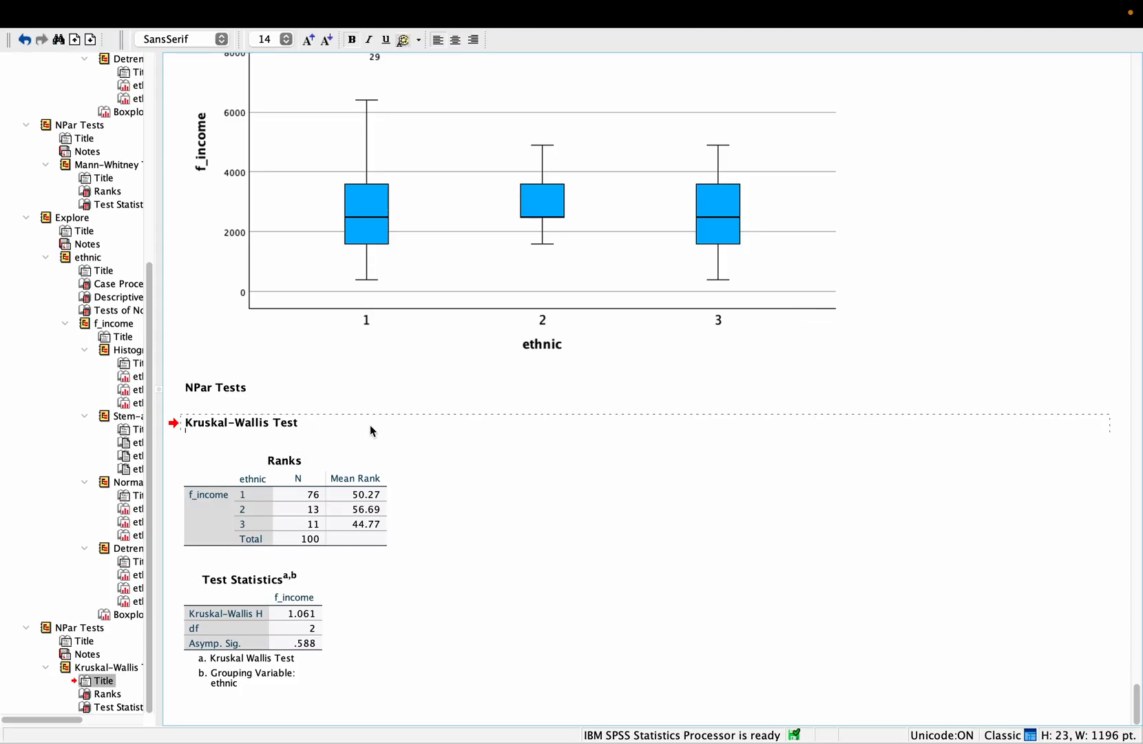
key(Return)
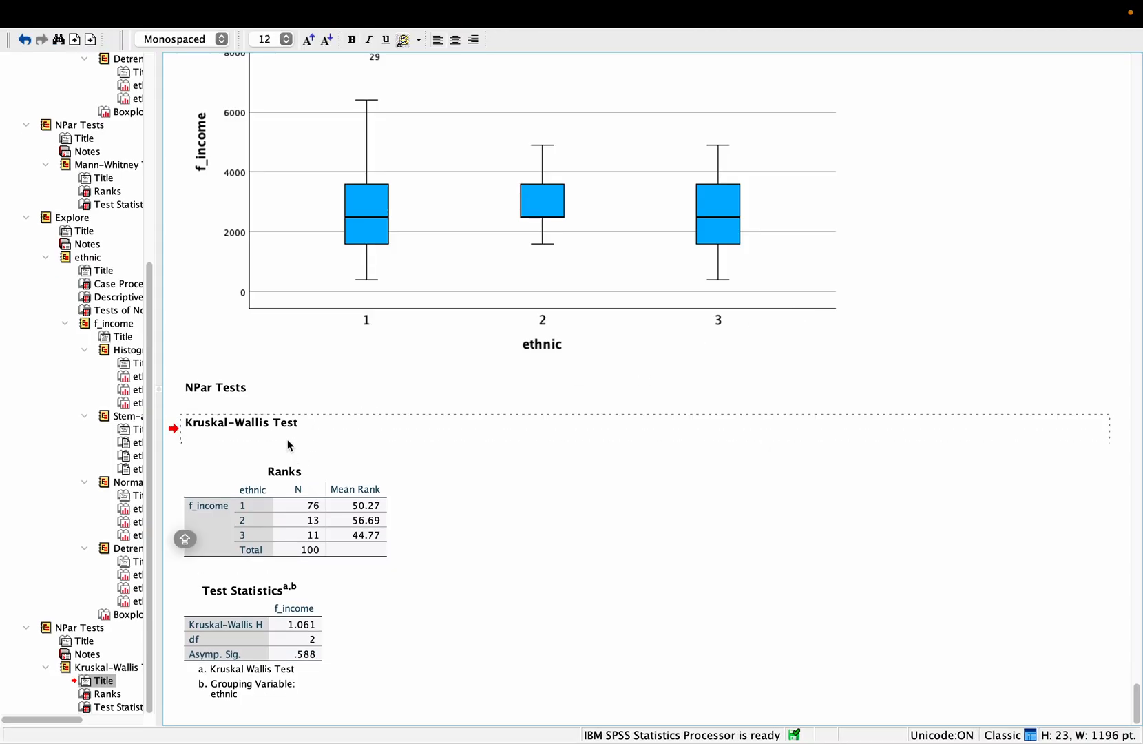
key(ctrl+v)
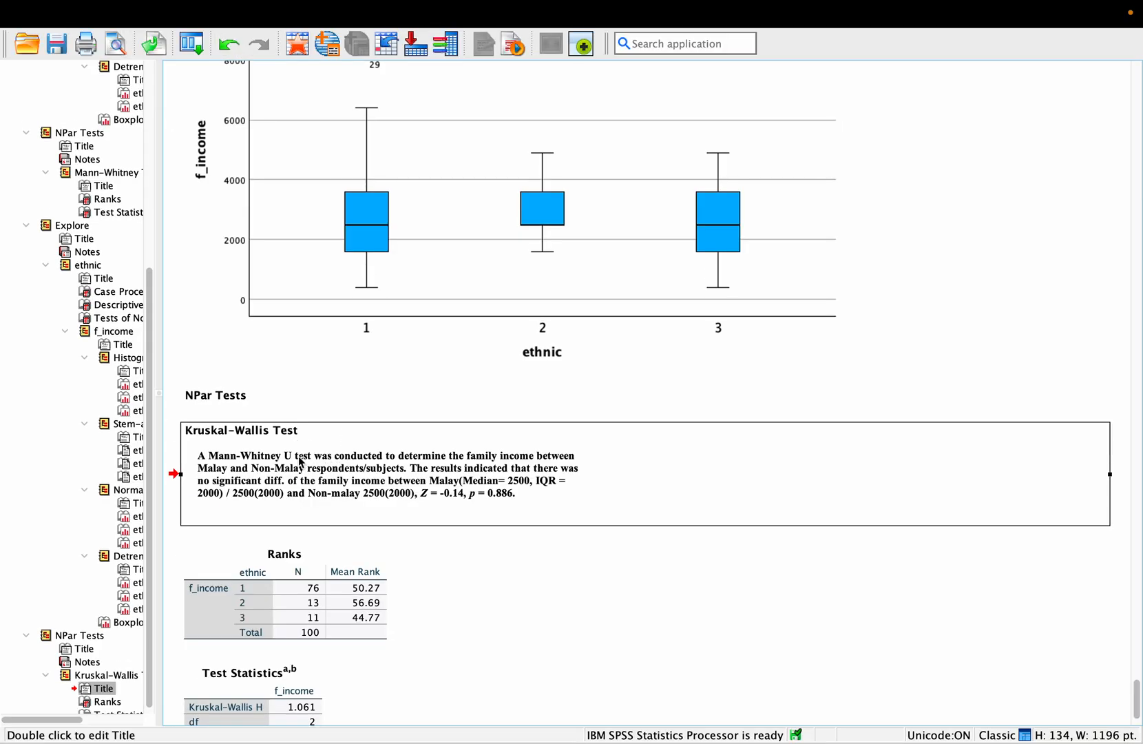
- Remove the line breaks after "between" and "there was" in the pasted Kruskal-Wallis paragraph so the lines join
drag(180, 474, 196, 473)
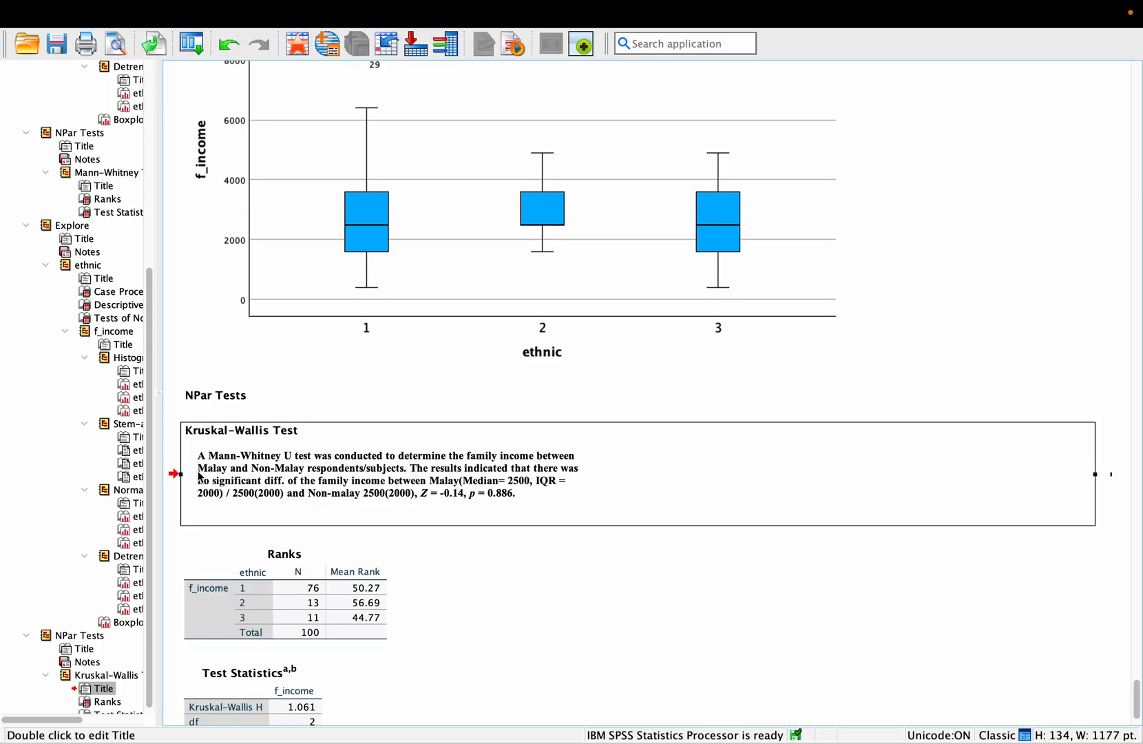
double_click(196, 472)
click(197, 463)
key(BackSpace)
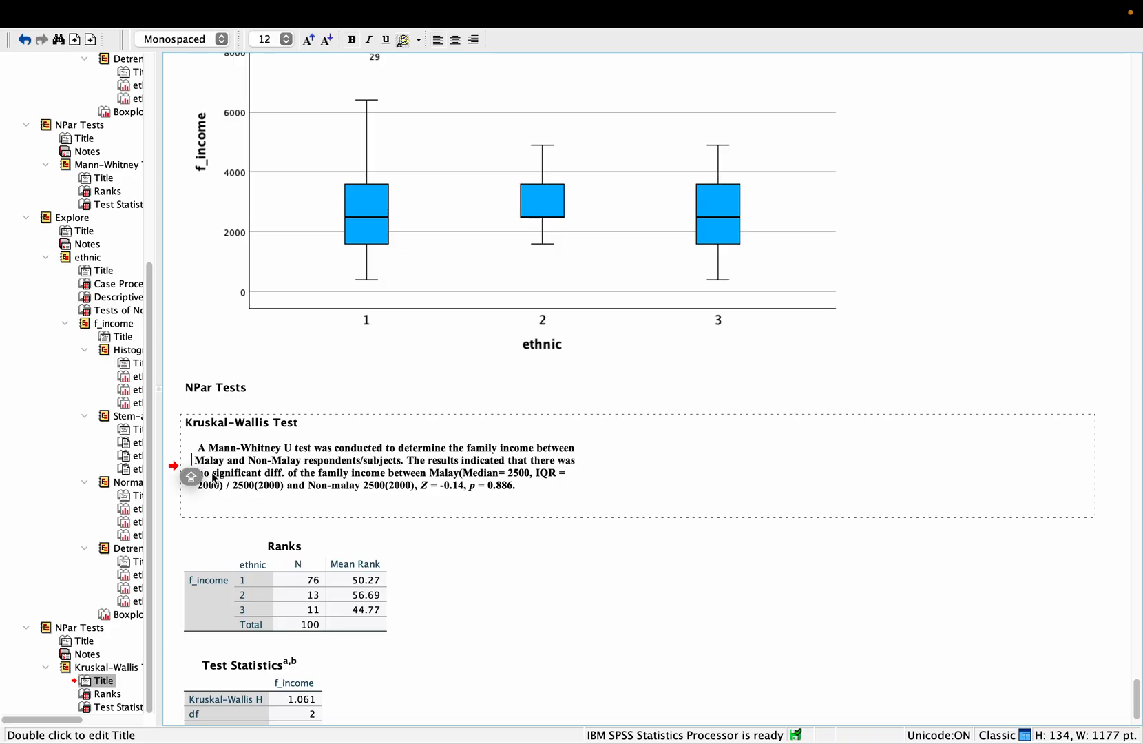
key(BackSpace)
key(BackSpace)
key(BackSpace)
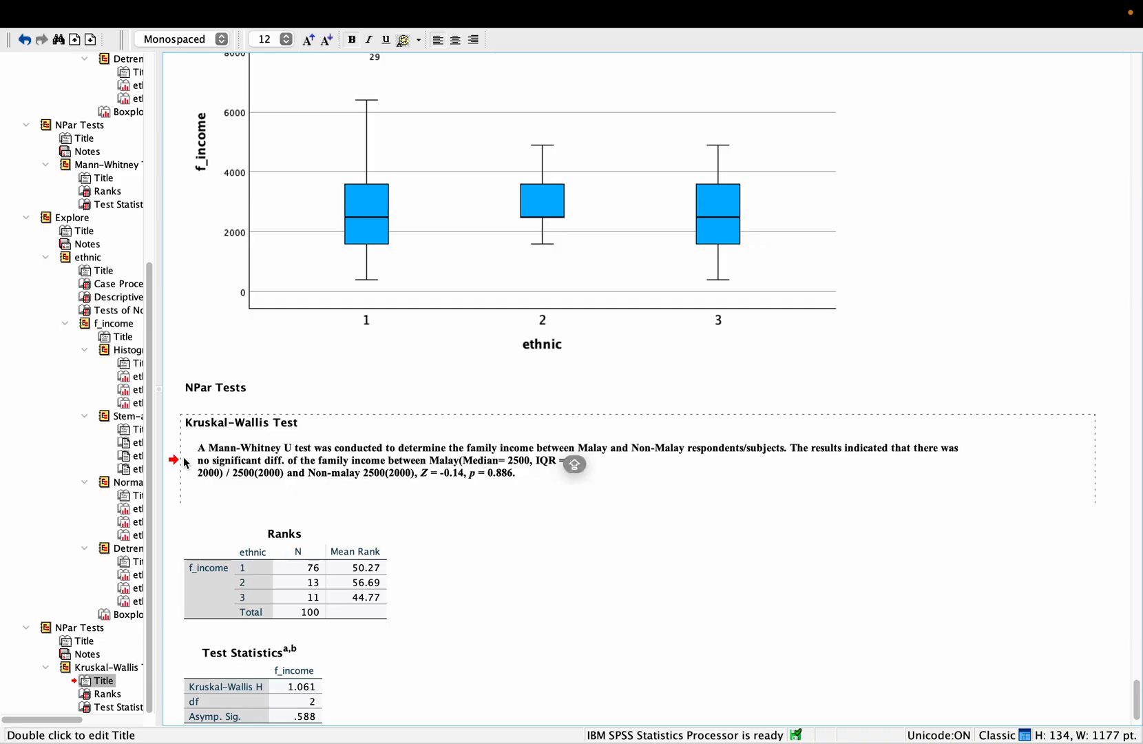
- Replace "Mann-Whitney U test" with "Kruskal-Wallis test" at the start of the pasted paragraph
click(207, 438)
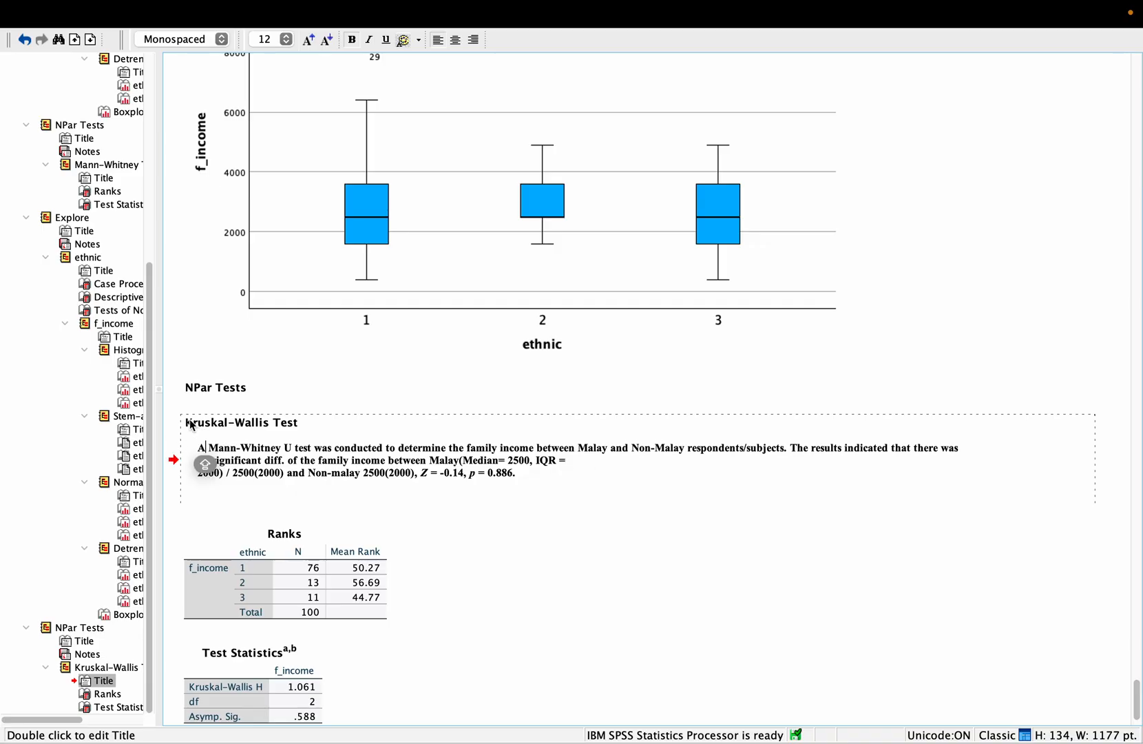
click(213, 445)
drag(215, 452, 303, 453)
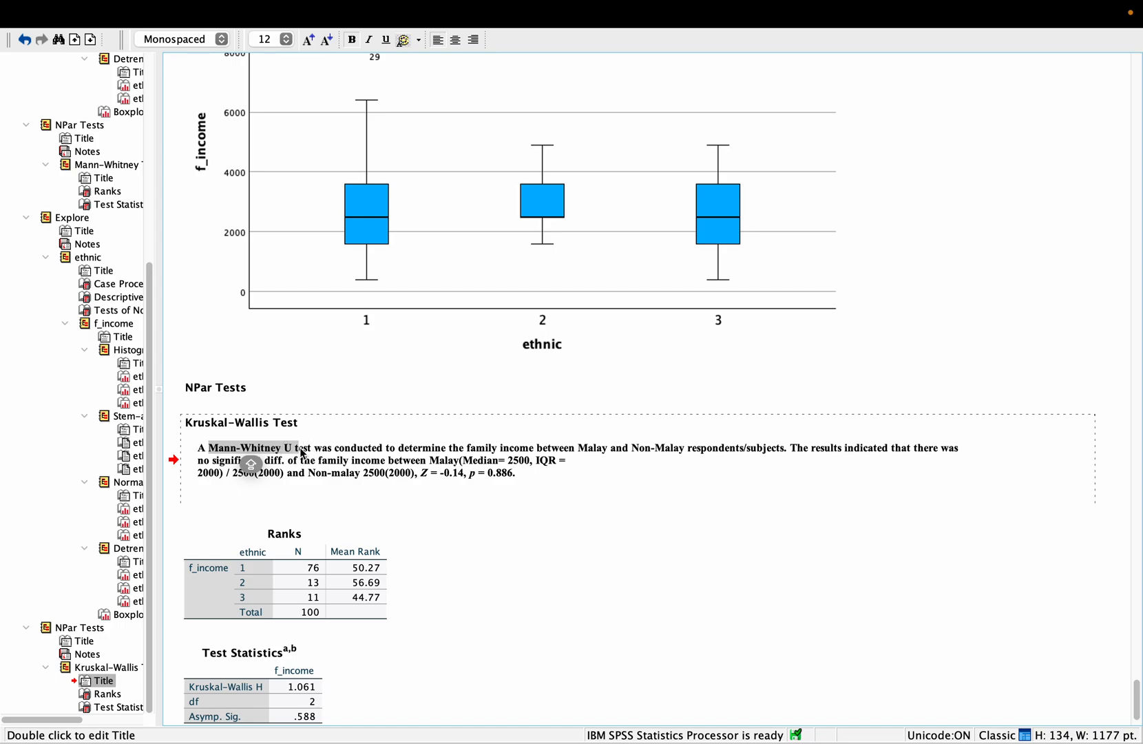
text(K)
text(ruskal)
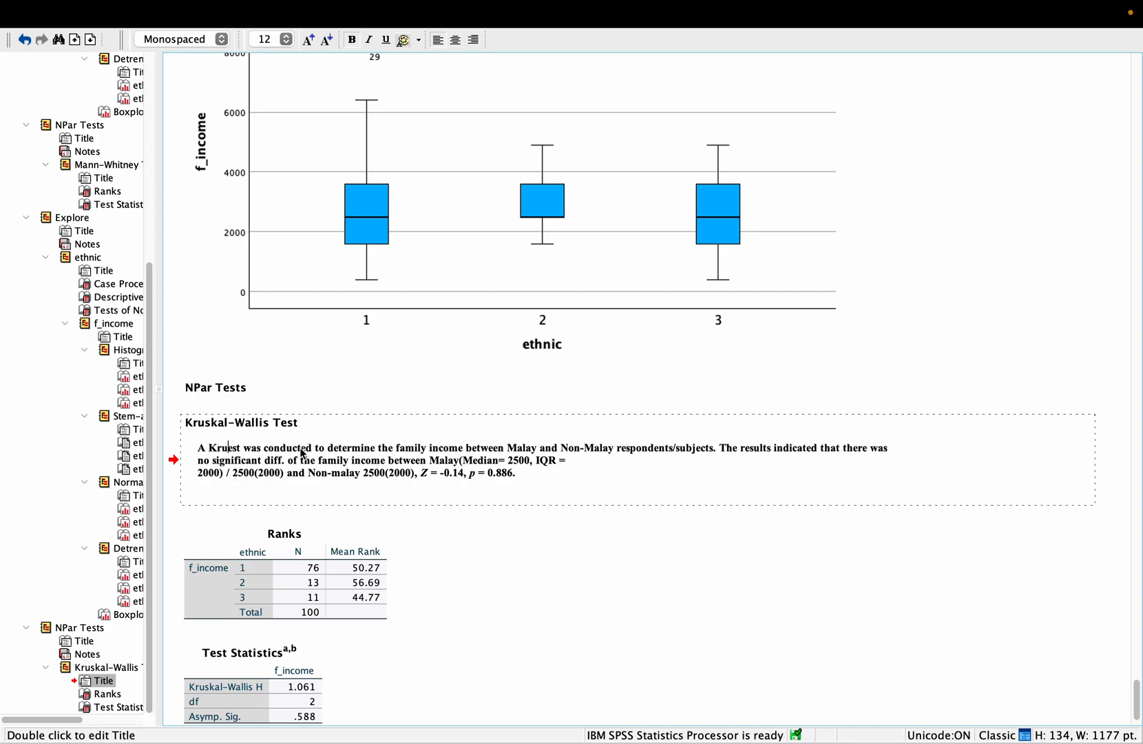
text(-W)
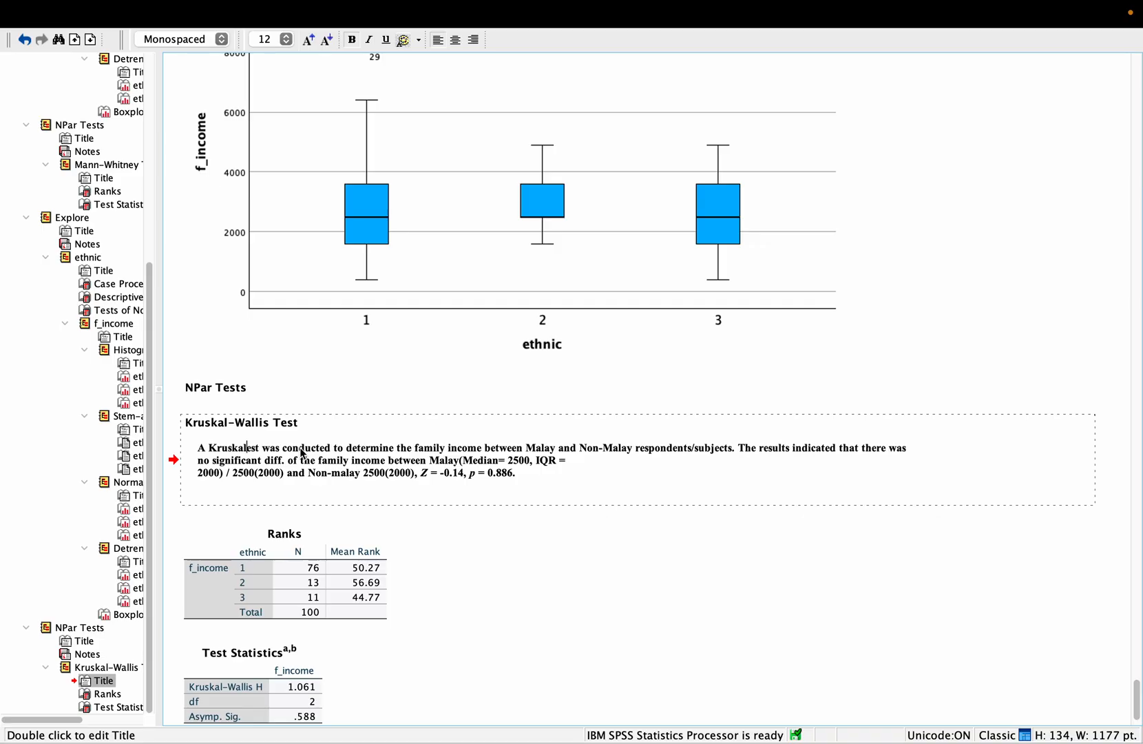
text(all)
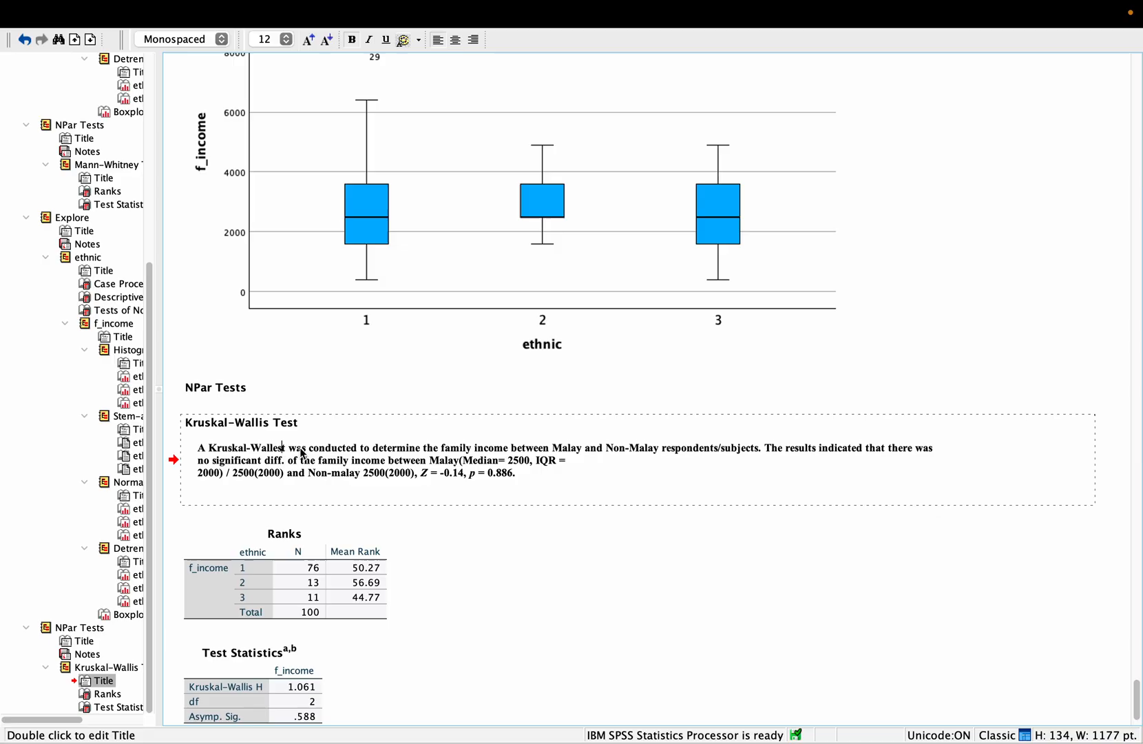
key(Delete)
key(Delete)
key(BackSpace)
text(is)
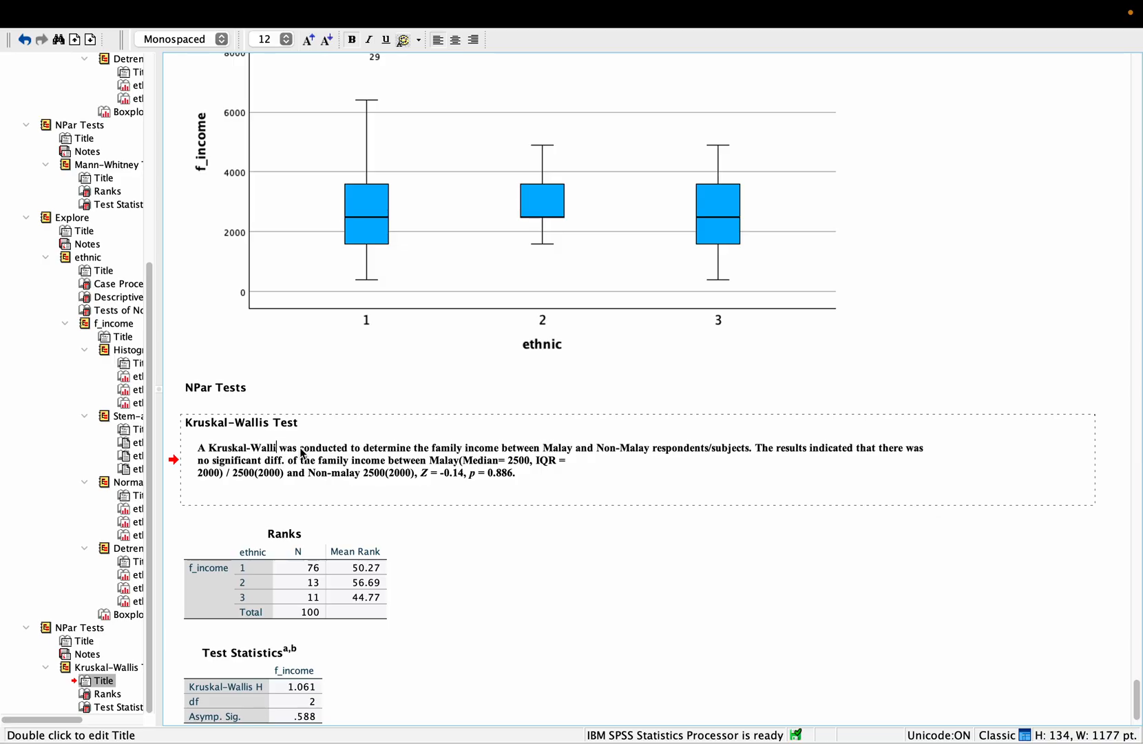
text( test)
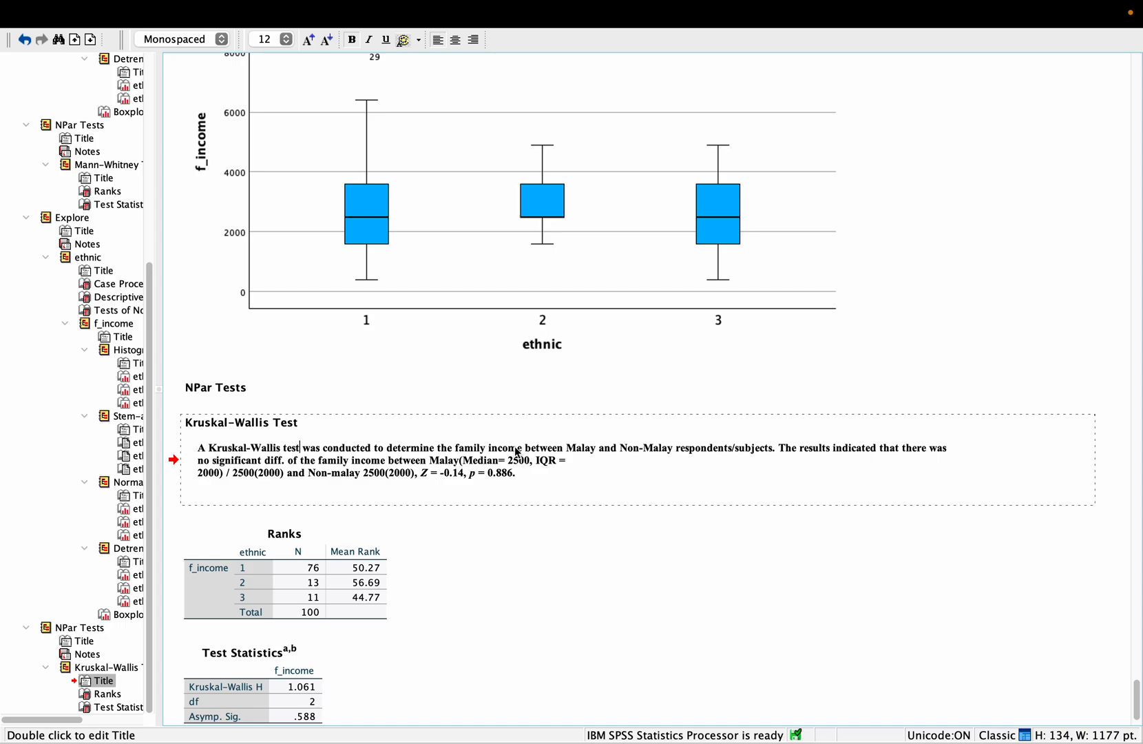
- Change the groups named in the first sentence to "Malay, Chinese and others" in place of "Malay and Non-Malay"
double_click(609, 448)
key(BackSpace)
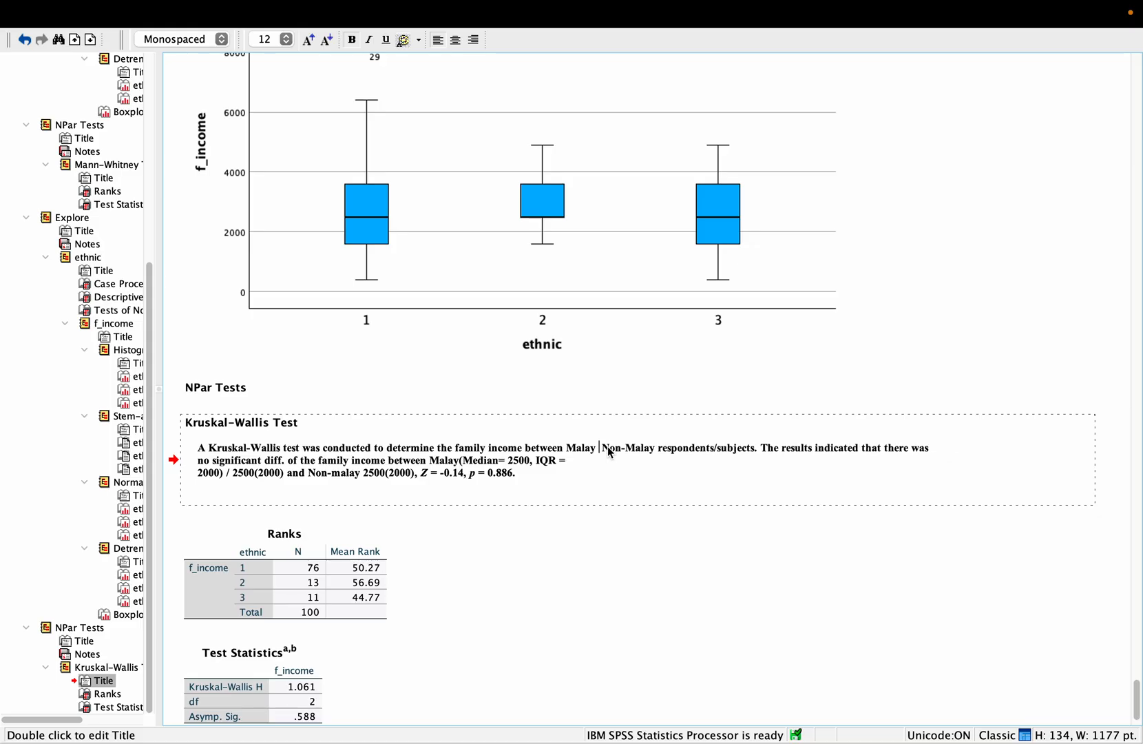
text(, chinese)
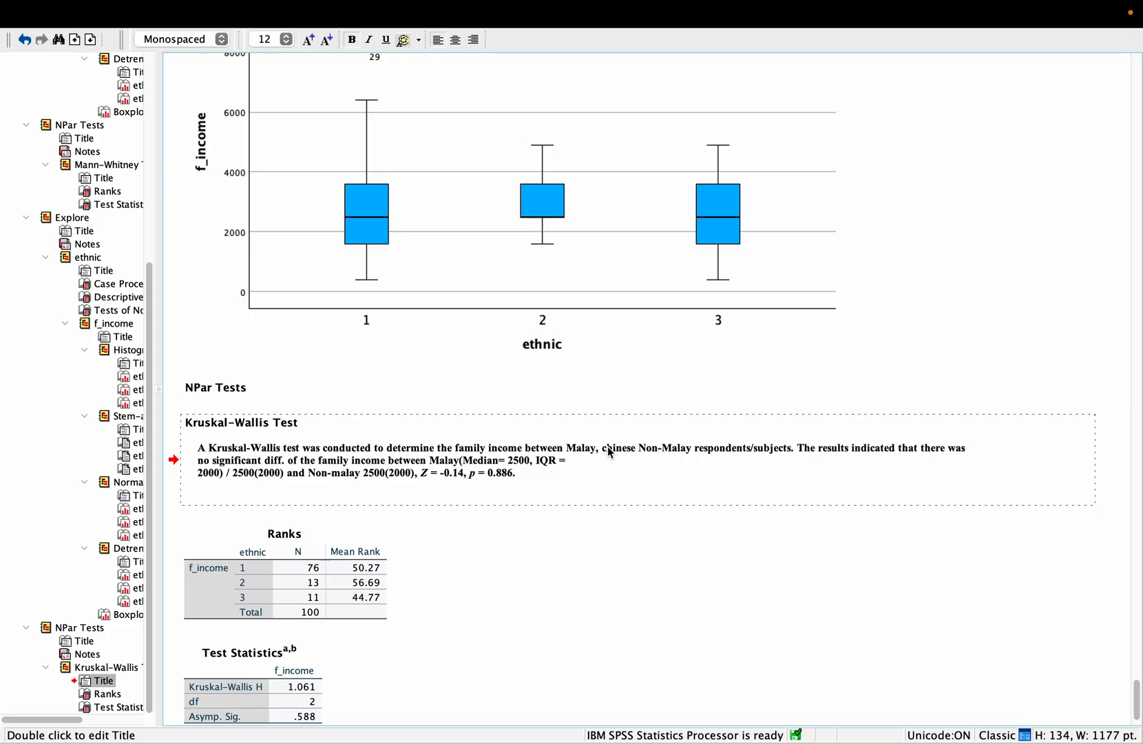
text( and )
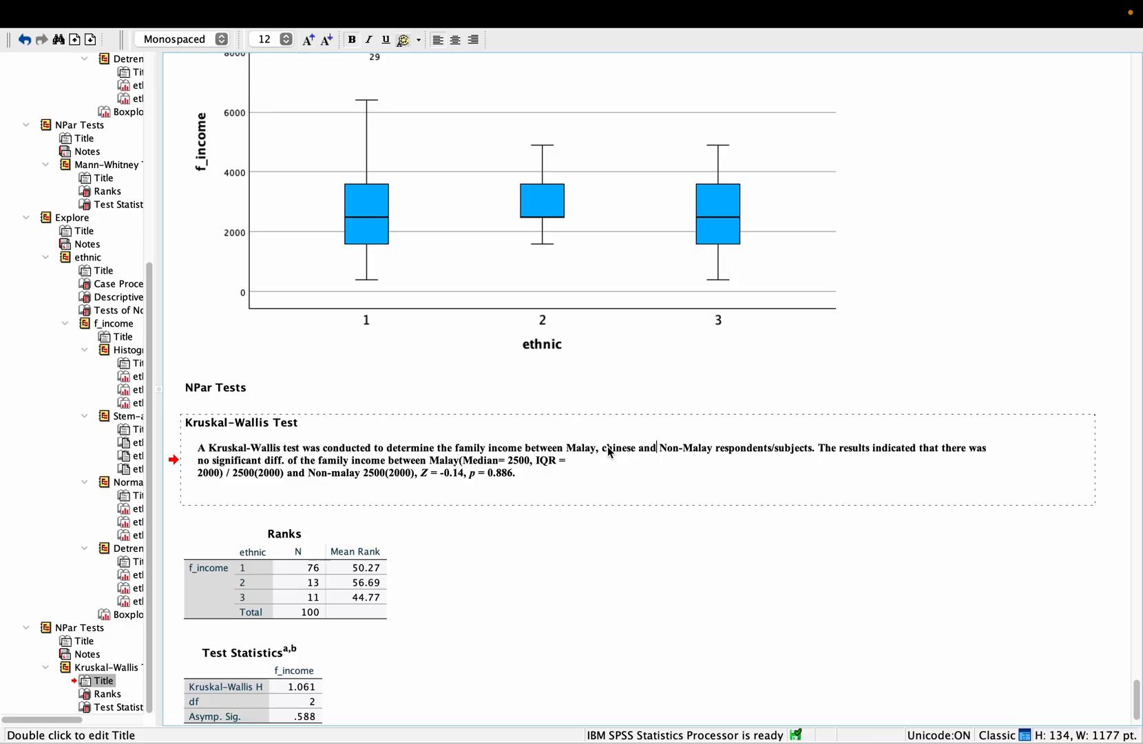
text(other )
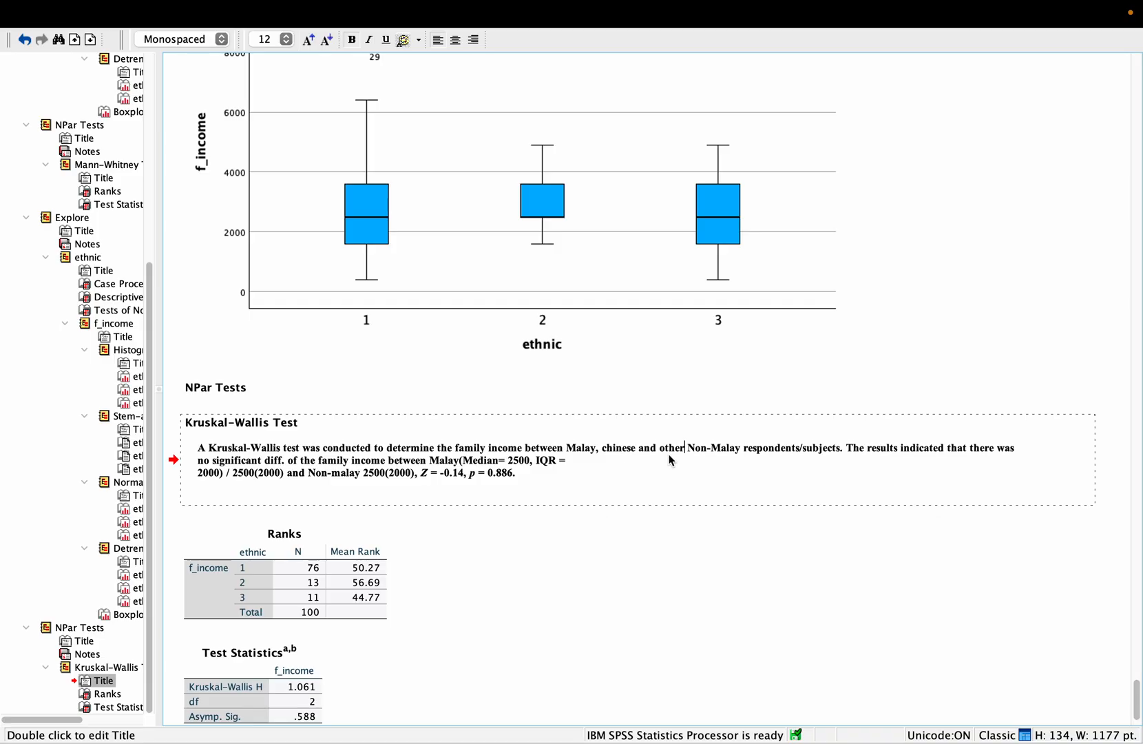
text(s)
drag(692, 452, 747, 456)
key(BackSpace)
key(BackSpace)
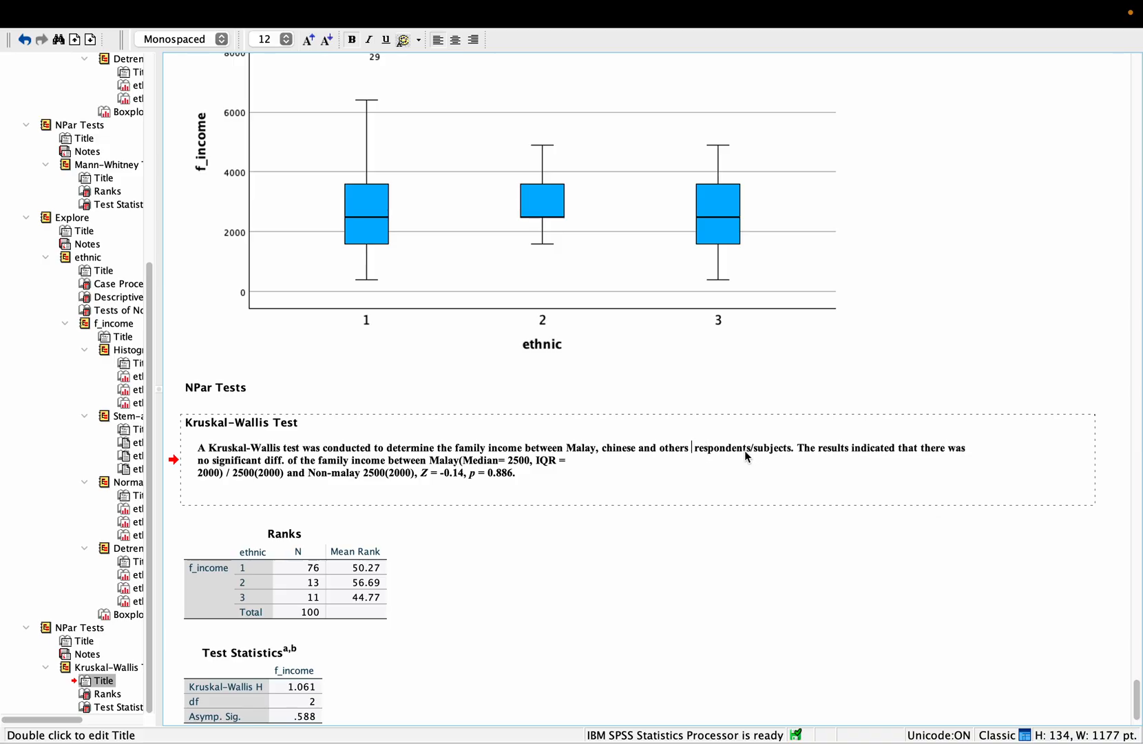
click(604, 451)
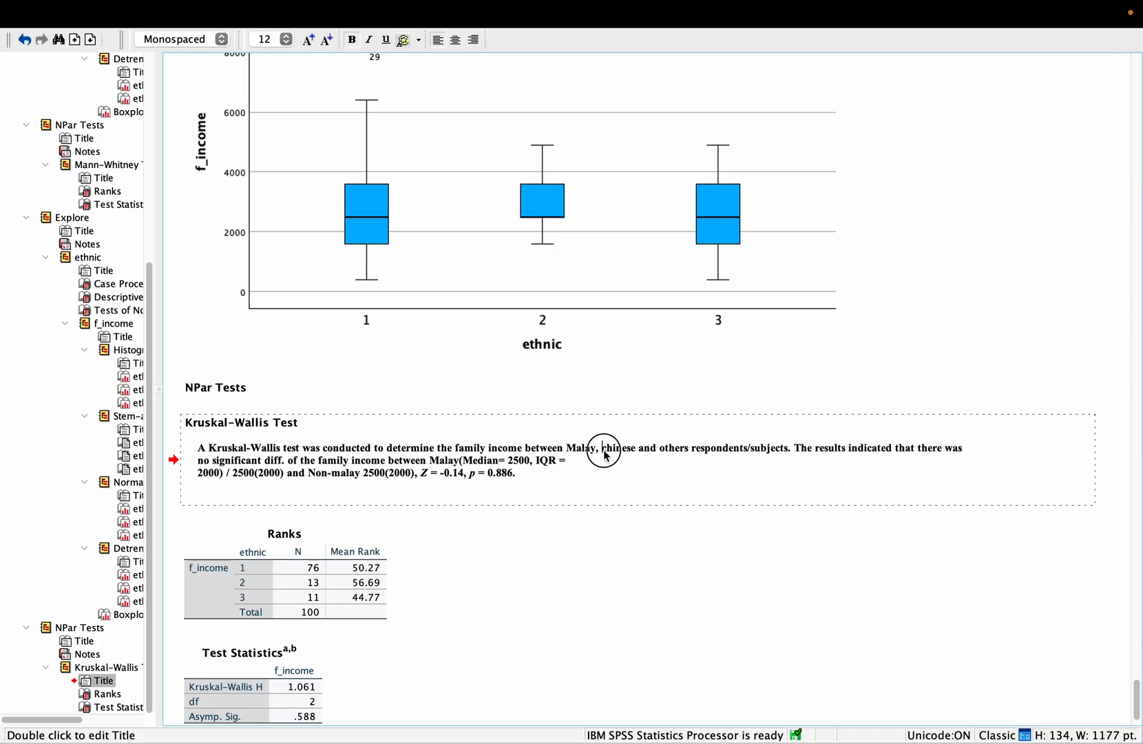
key(BackSpace)
text(C)
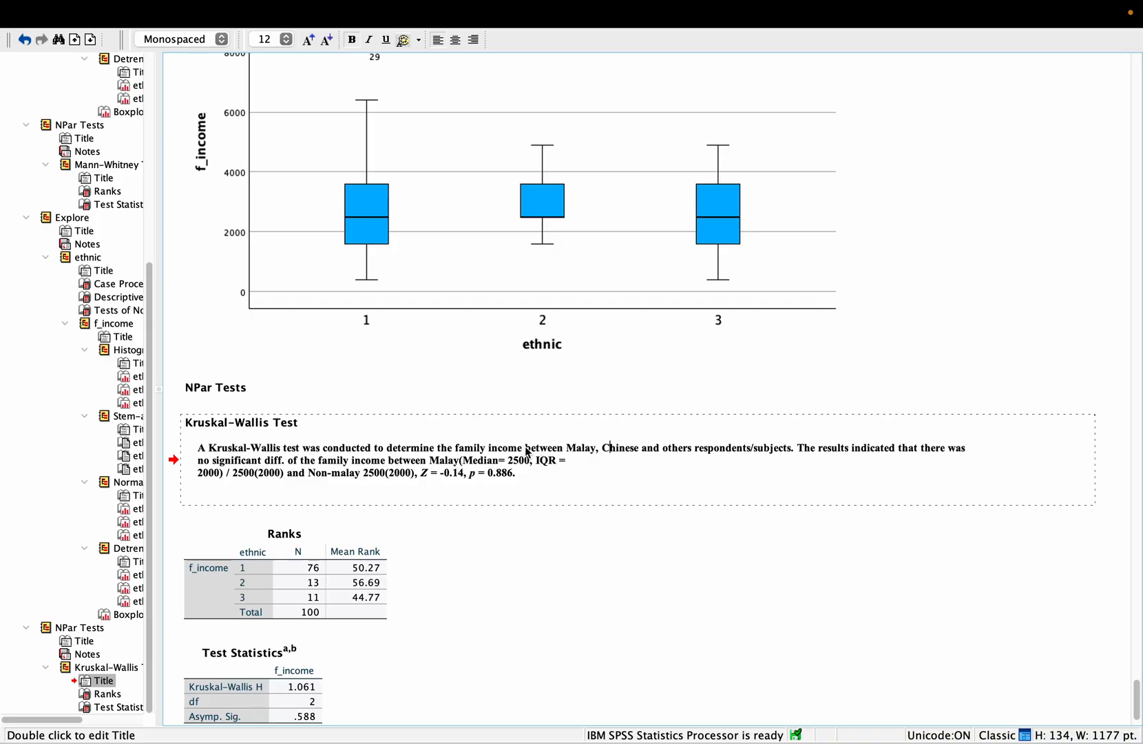
- Insert "among ethnics" before "between" in the first sentence and "among ethnics," before "between" in the second sentence
text(among et)
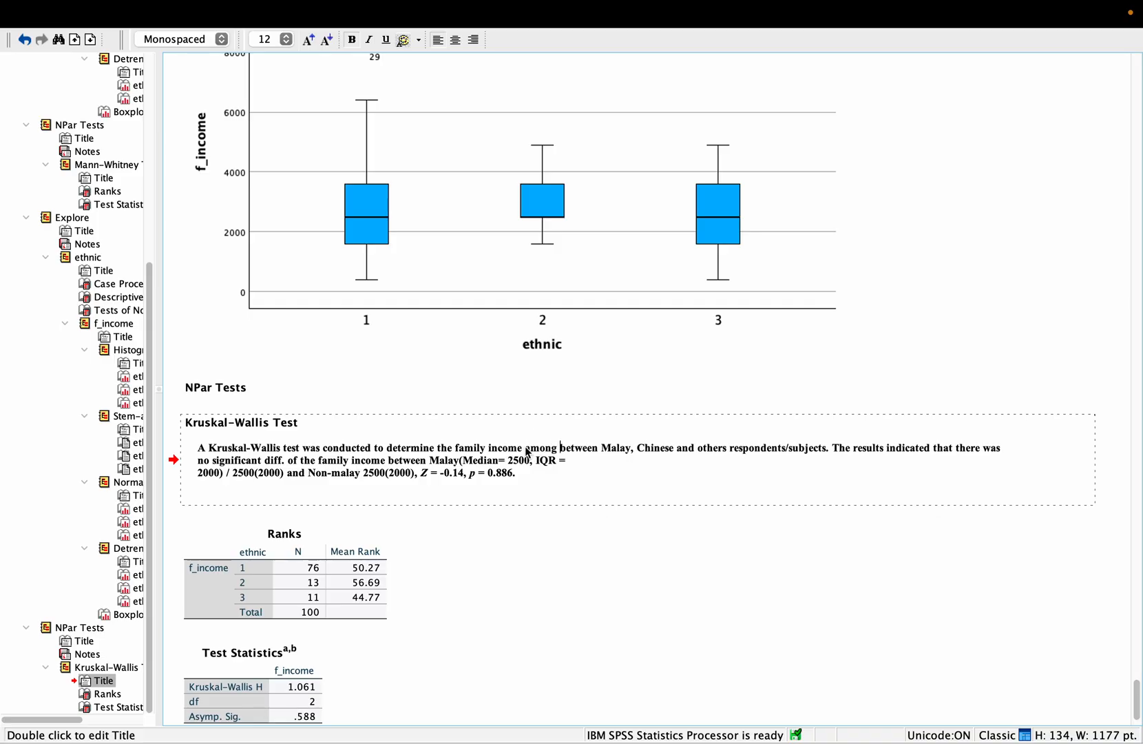
text(hnics)
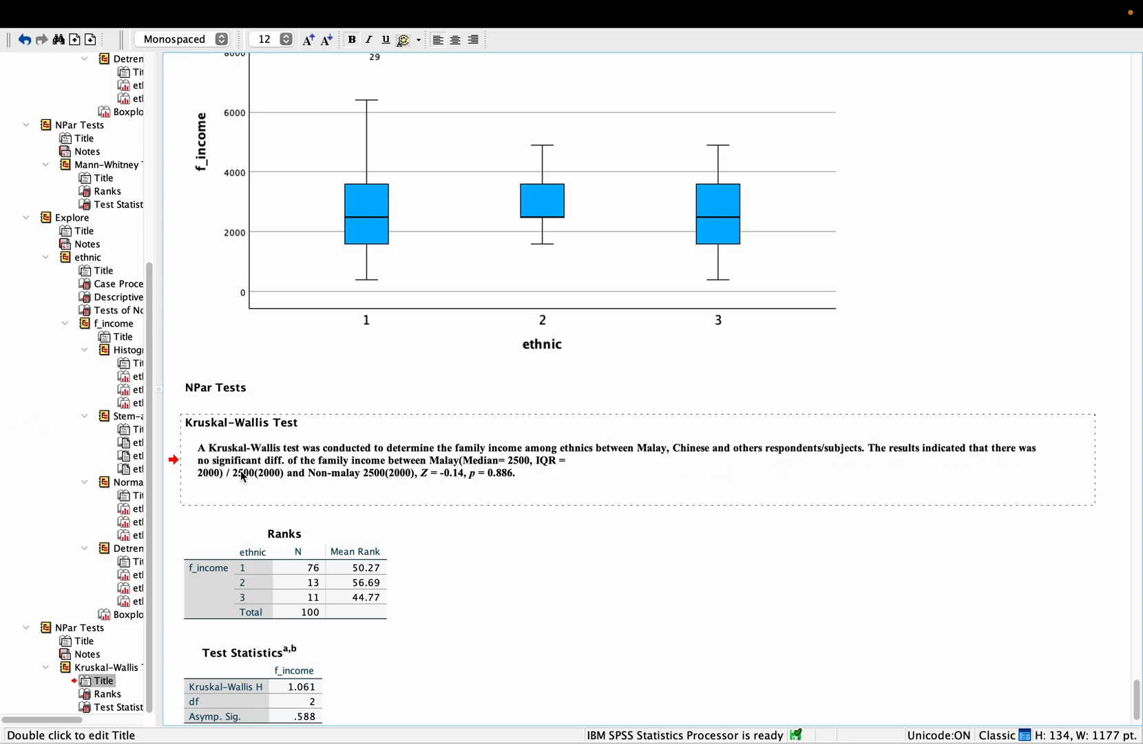
scroll(280, 477, down, 2)
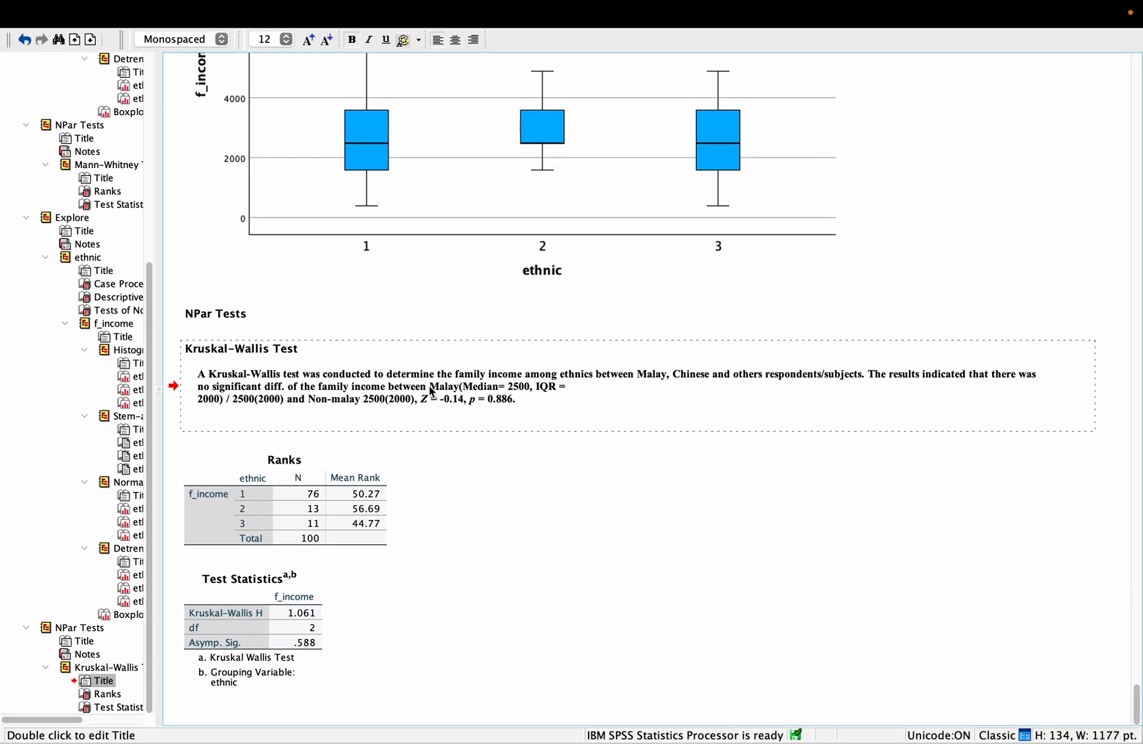
click(390, 388)
text(among ethnics,)
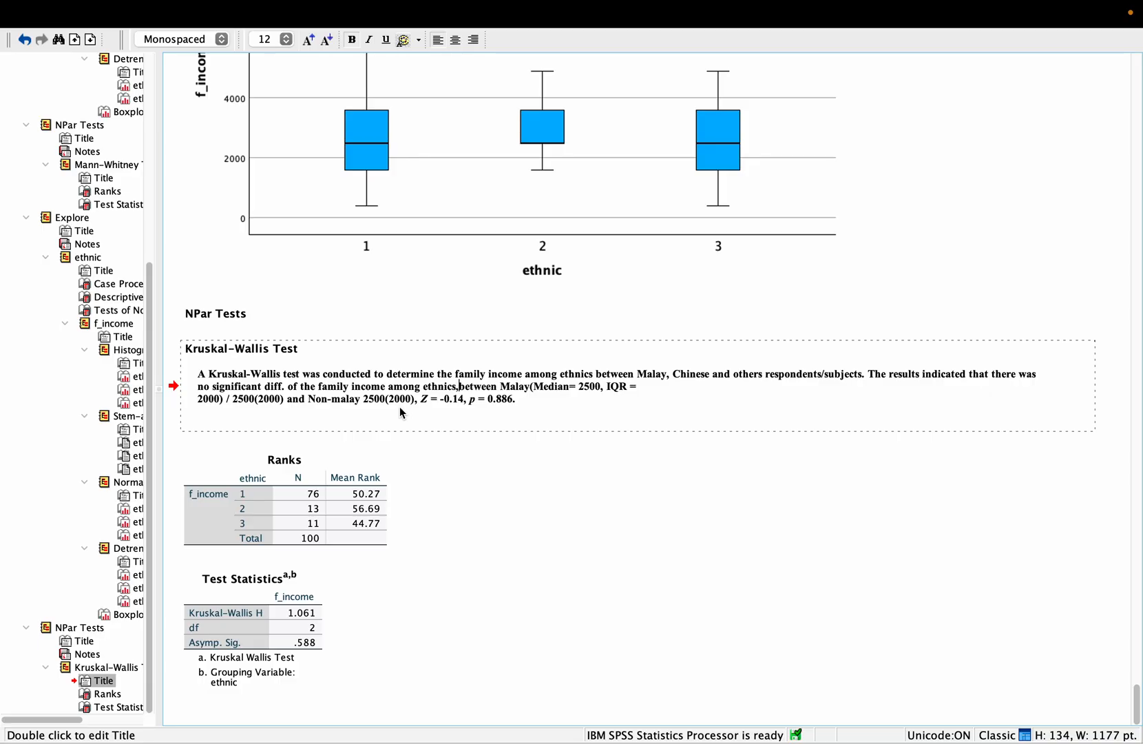
click(594, 391)
click(594, 390)
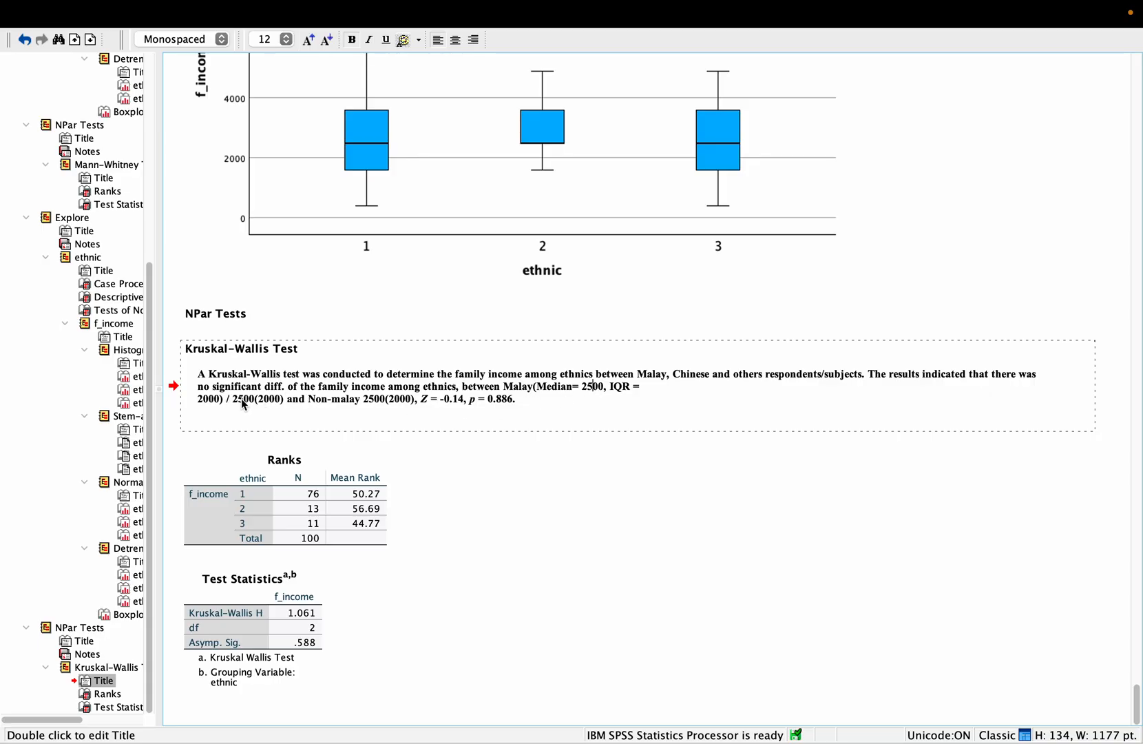
- Add ", Chinese" after Malay's "2500(2000)" in the second sentence of the Kruskal-Wallis paragraph
click(282, 405)
key(Left)
text(, Chijne)
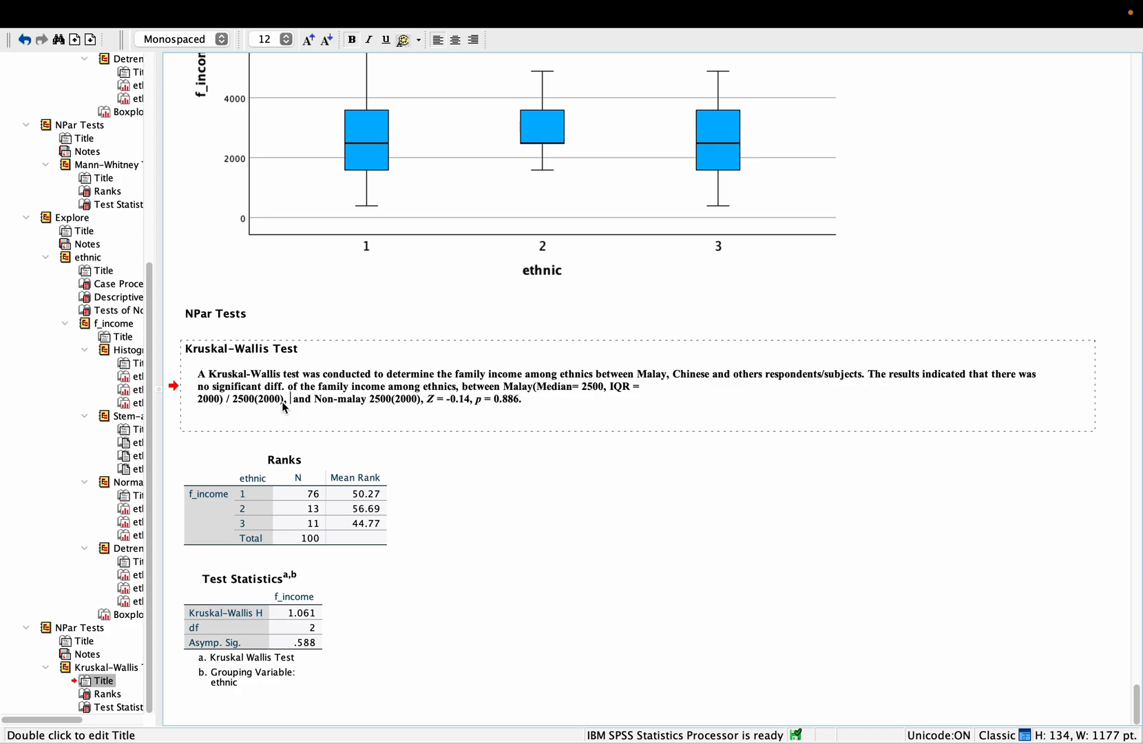
key(BackSpace)
key(BackSpace)
key(BackSpace)
text(nees)
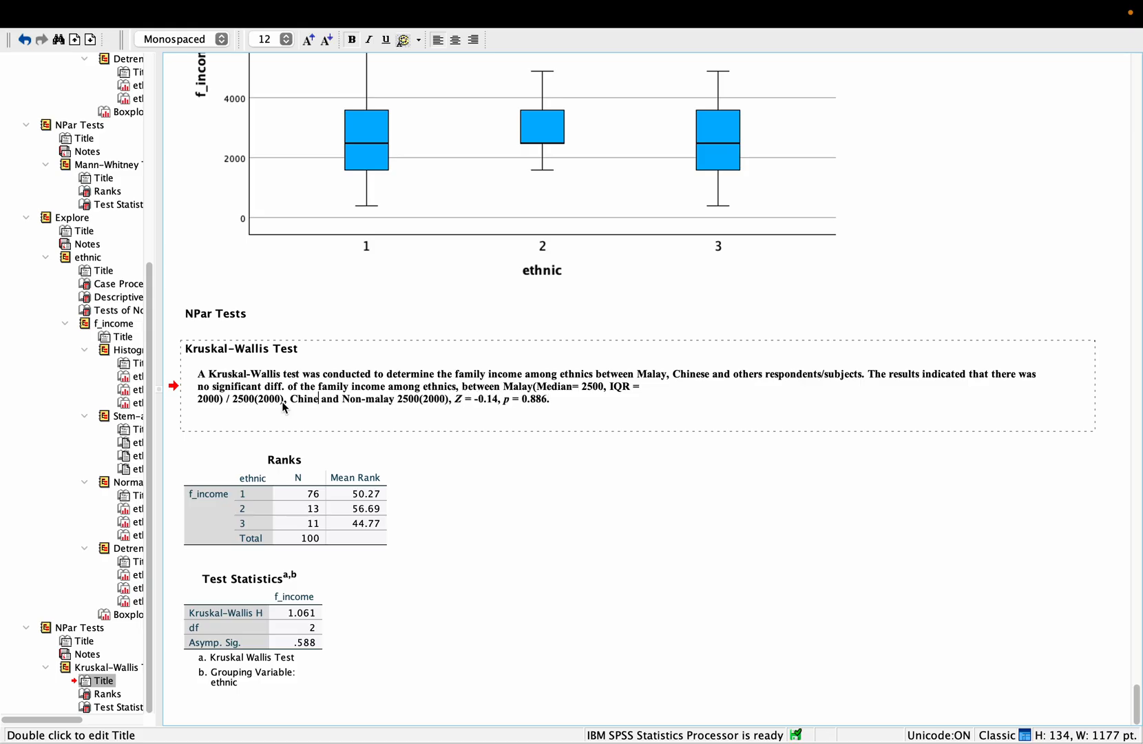
key(BackSpace)
key(BackSpace)
text(se)
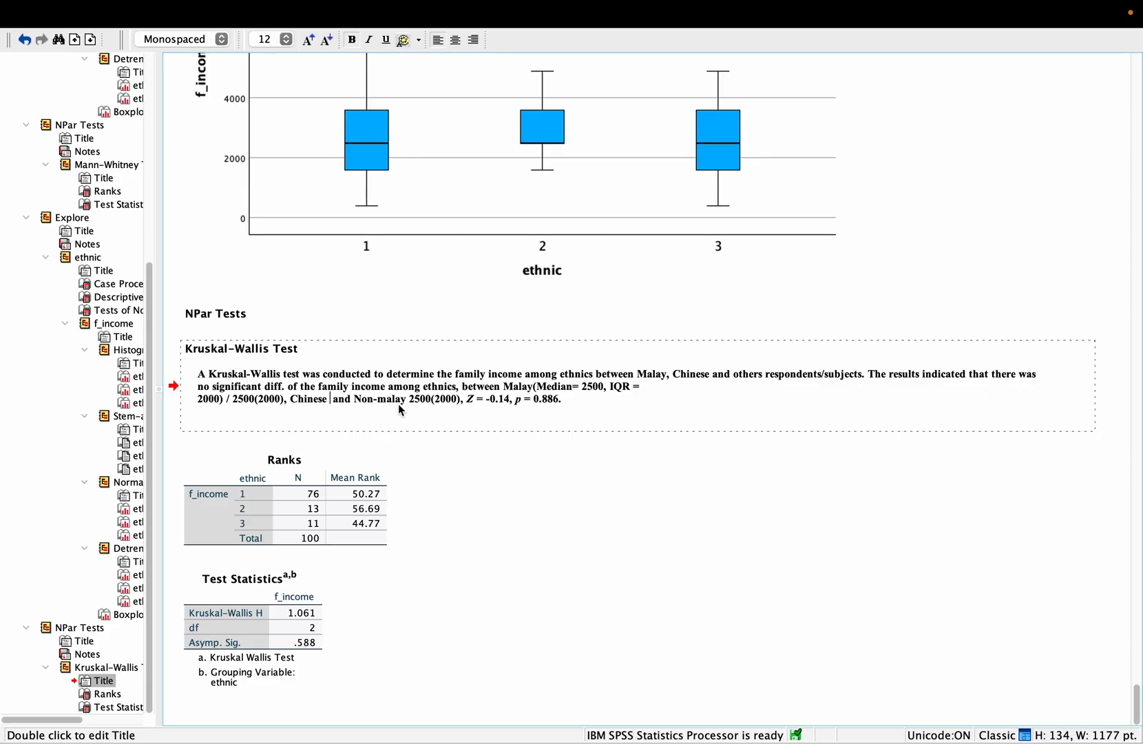
- Enter the Chinese group's median and IQR as "2500(1100)" after "Chinese" in the second sentence
click(535, 387)
click(536, 389)
drag(536, 389, 286, 407)
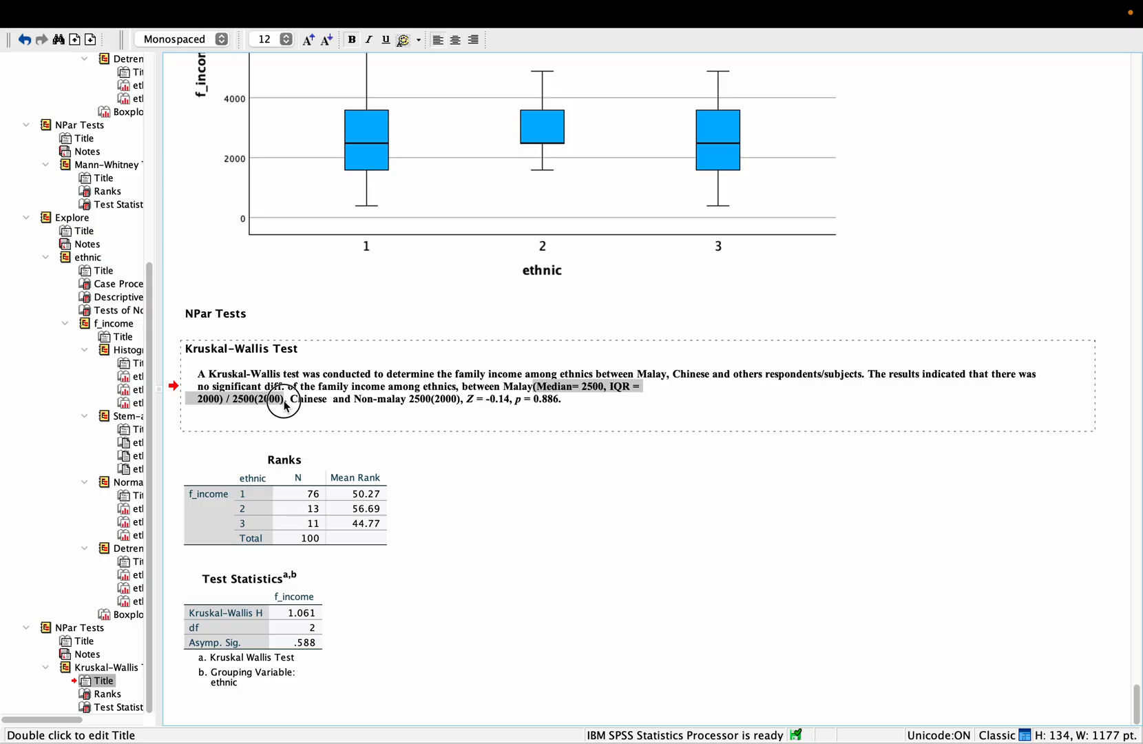
click(328, 400)
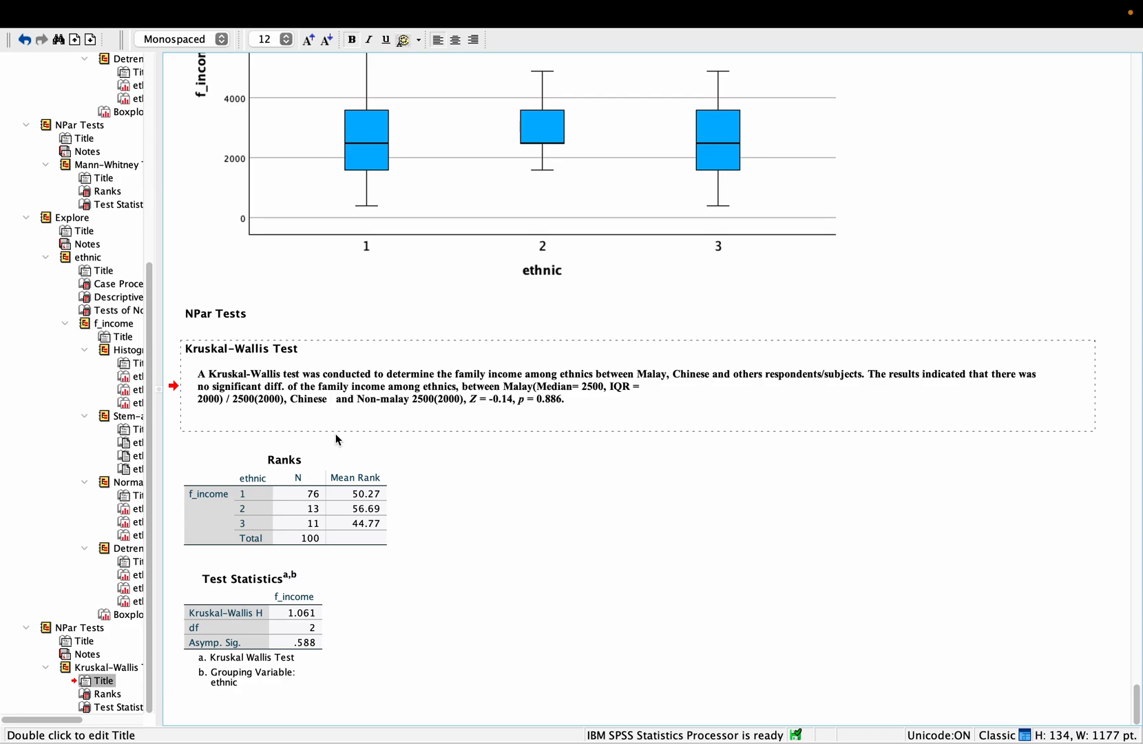
text(2500)
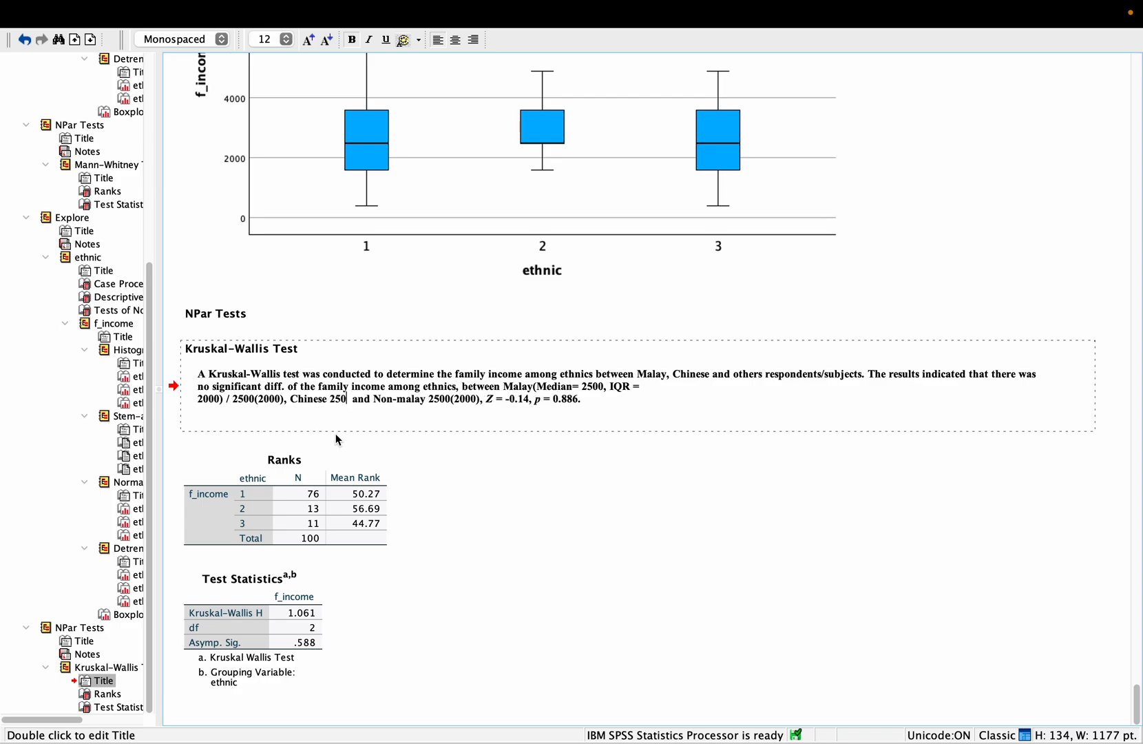
text(()
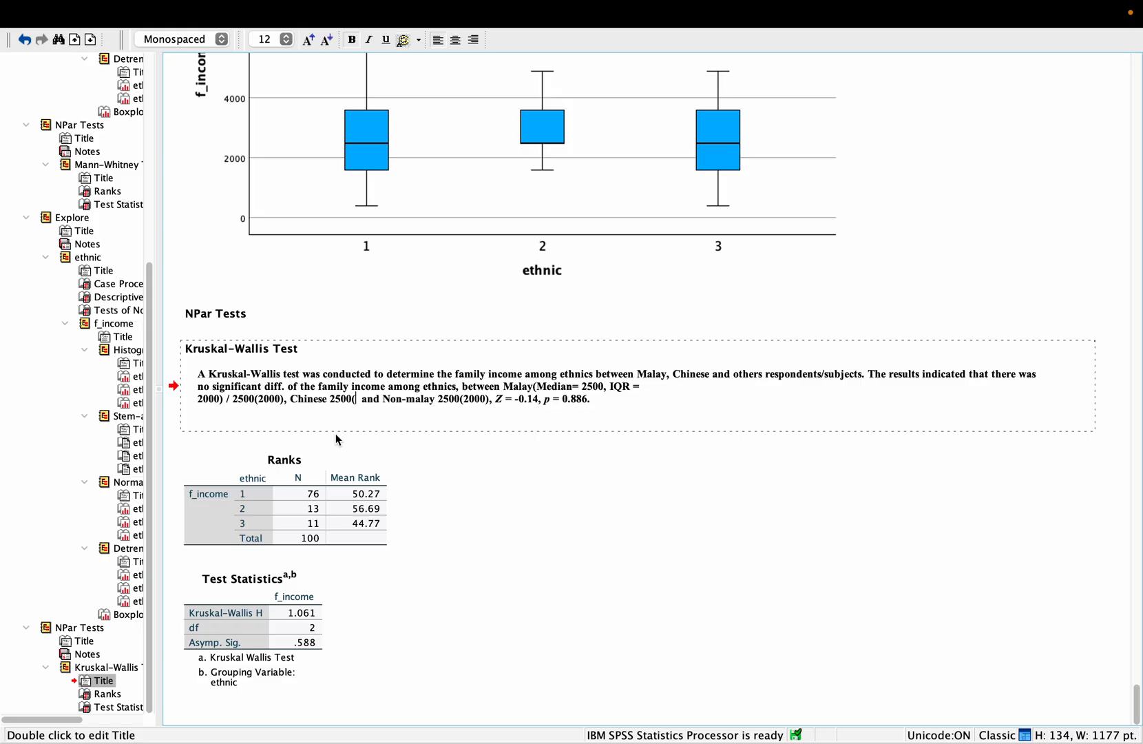
text(1100)
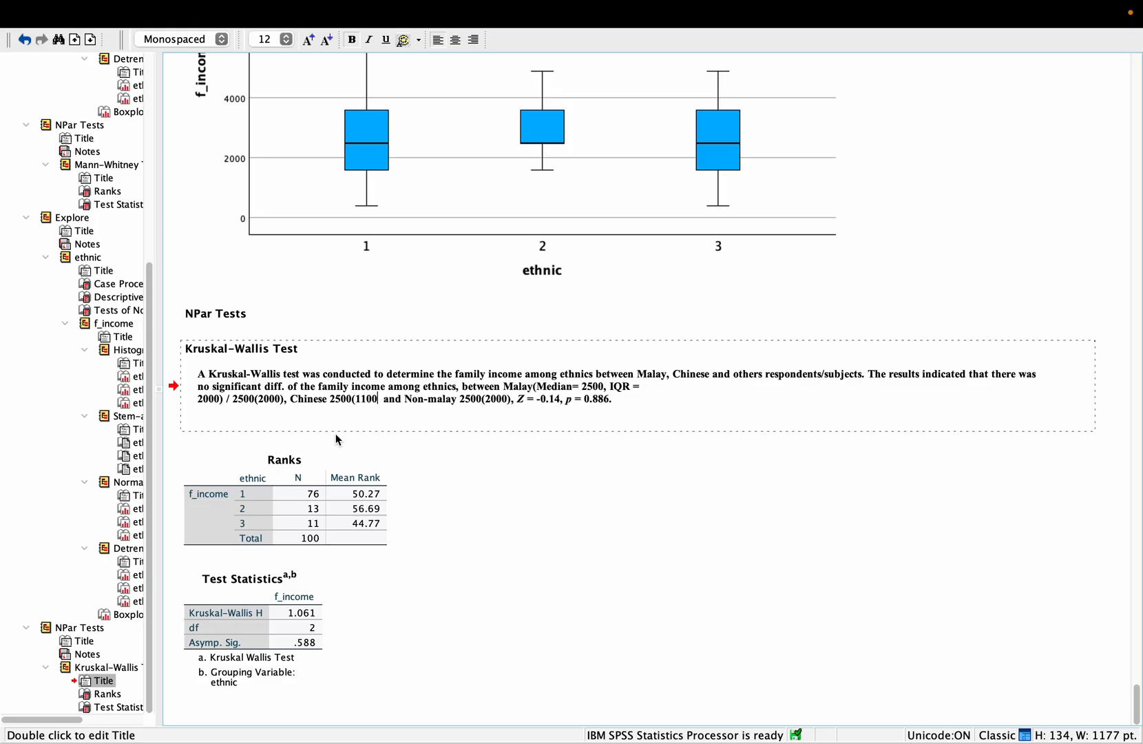
text())
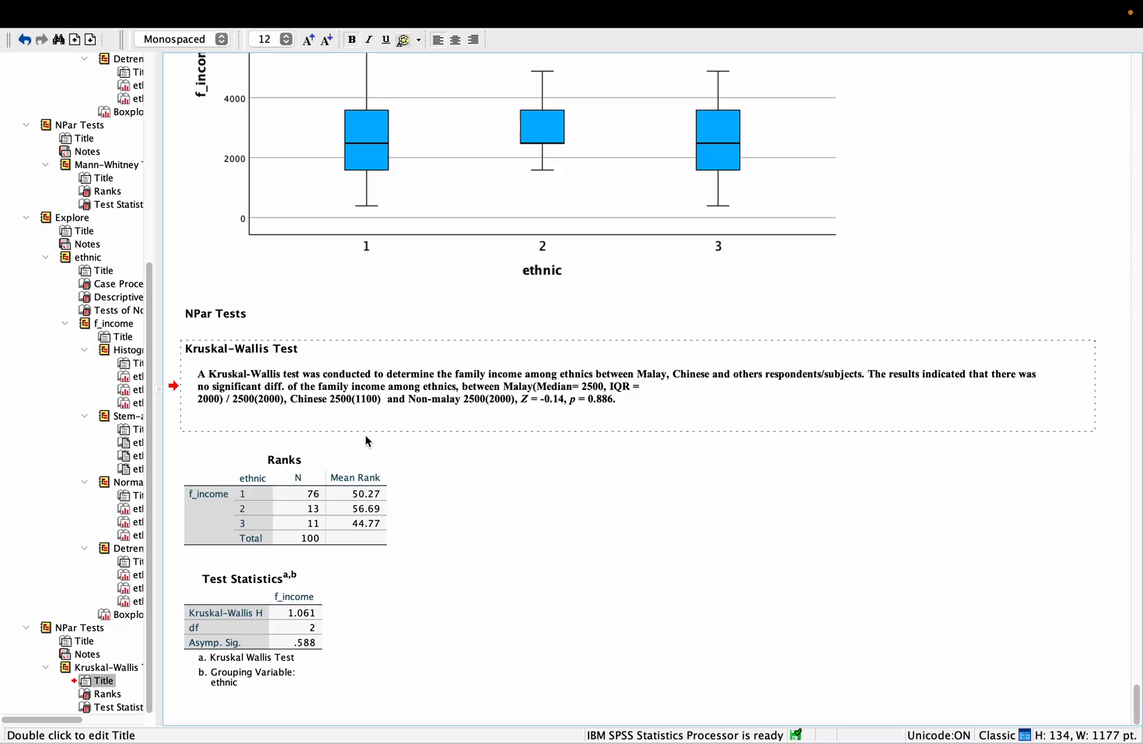
- Remove the extra space after "Chinese 2500(1100)" and replace "Non-malay" with "others" in the second sentence
key(Delete)
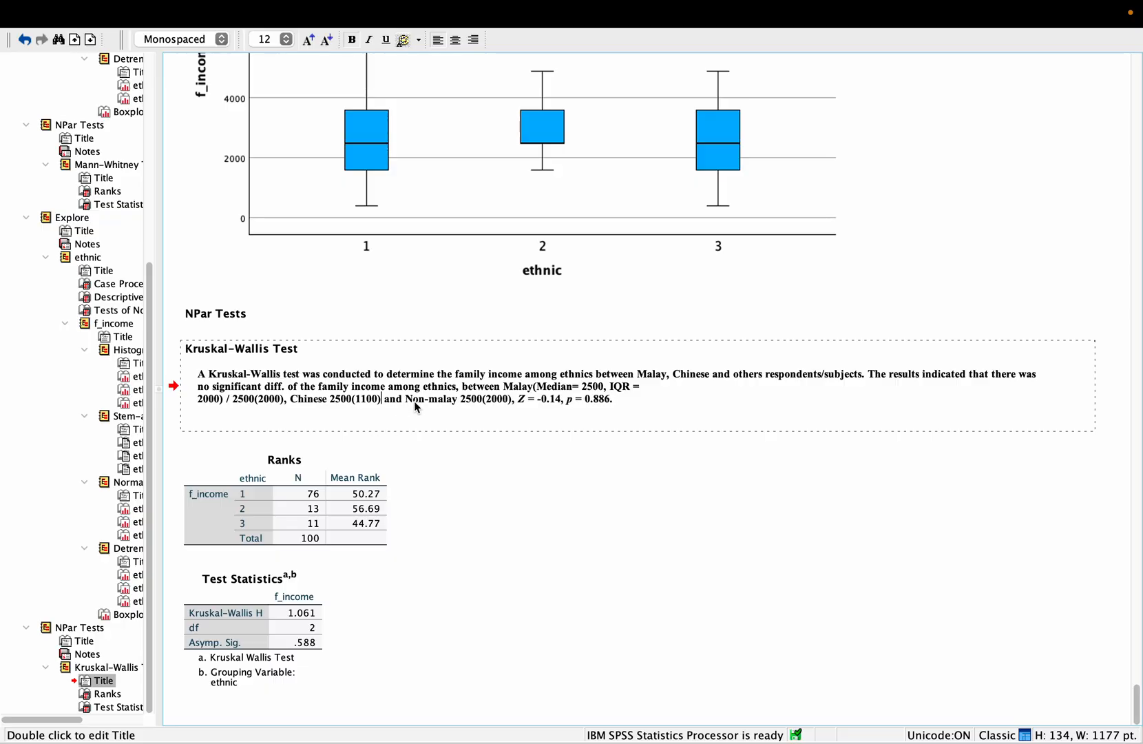
click(407, 401)
drag(407, 401, 456, 402)
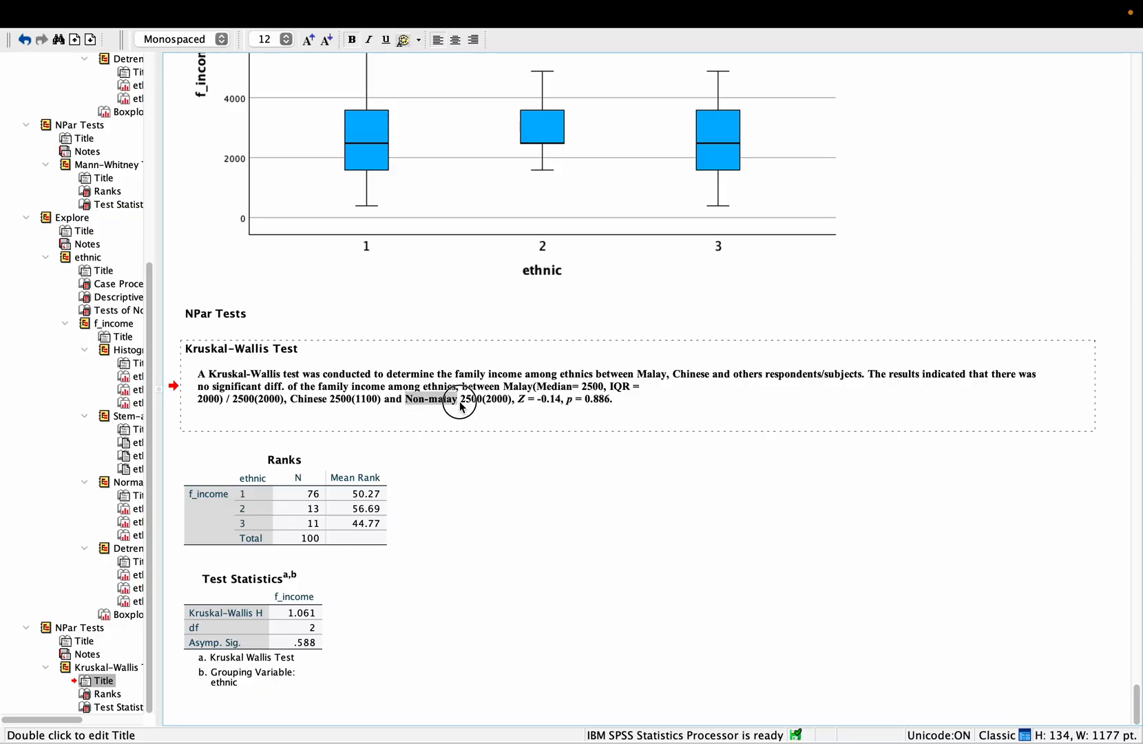
text(others)
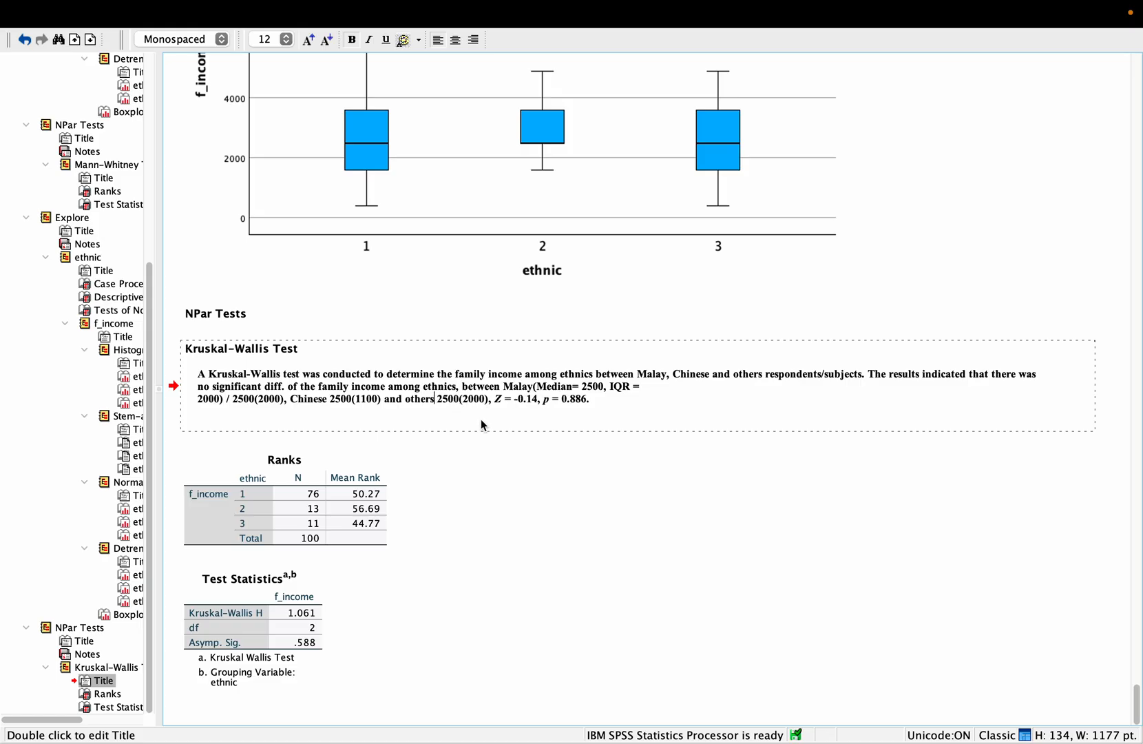
- Check Table 7 in Non- Parametric.pdf for the reported statistic and replace "Z" with "X2" in the Kruskal-Wallis paragraph
key(ctrl+Left)
key(ctrl+Left)
scroll(423, 419, down, 10)
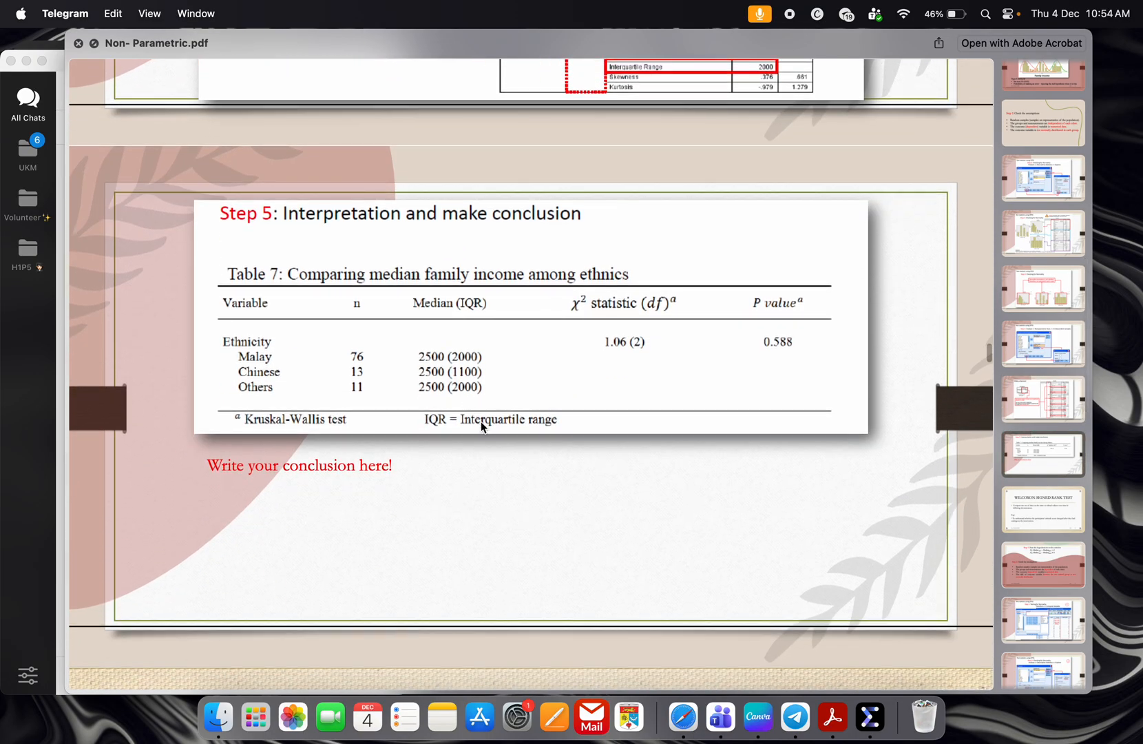
key(ctrl+Right)
key(ctrl+Right)
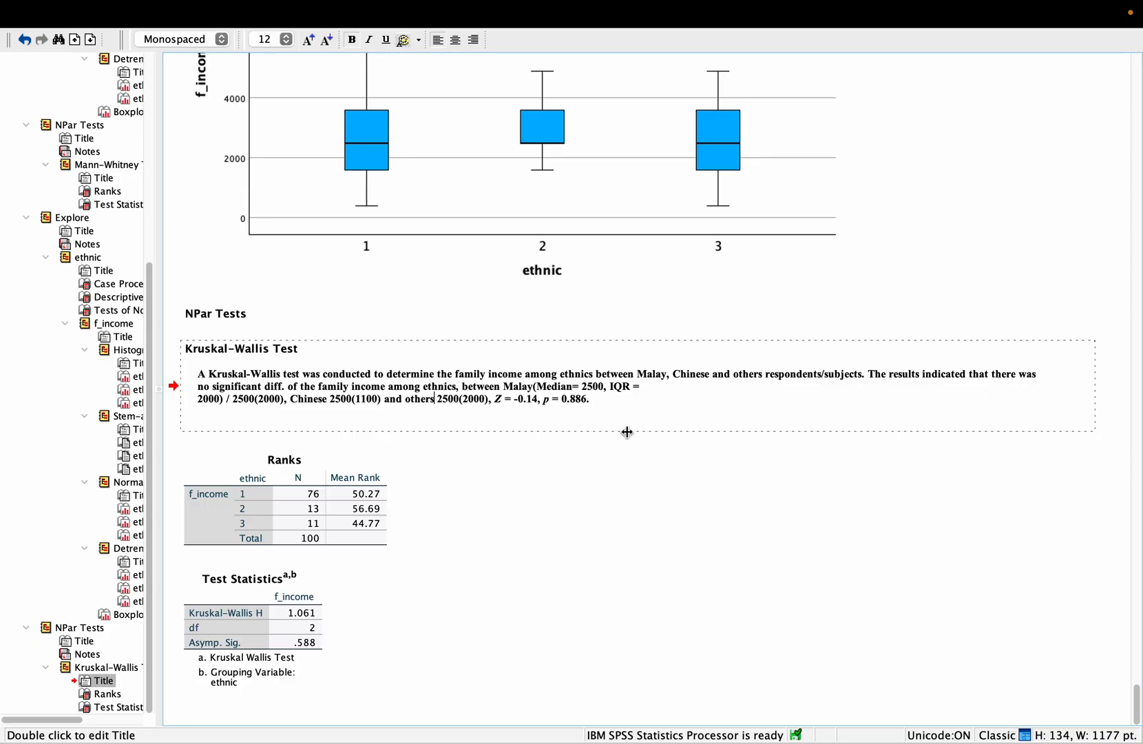
double_click(498, 399)
text(x)
key(BackSpace)
text(X2)
- Set the X2 value to 1.06 and the p value to 0.588 in the Kruskal-Wallis paragraph
click(534, 406)
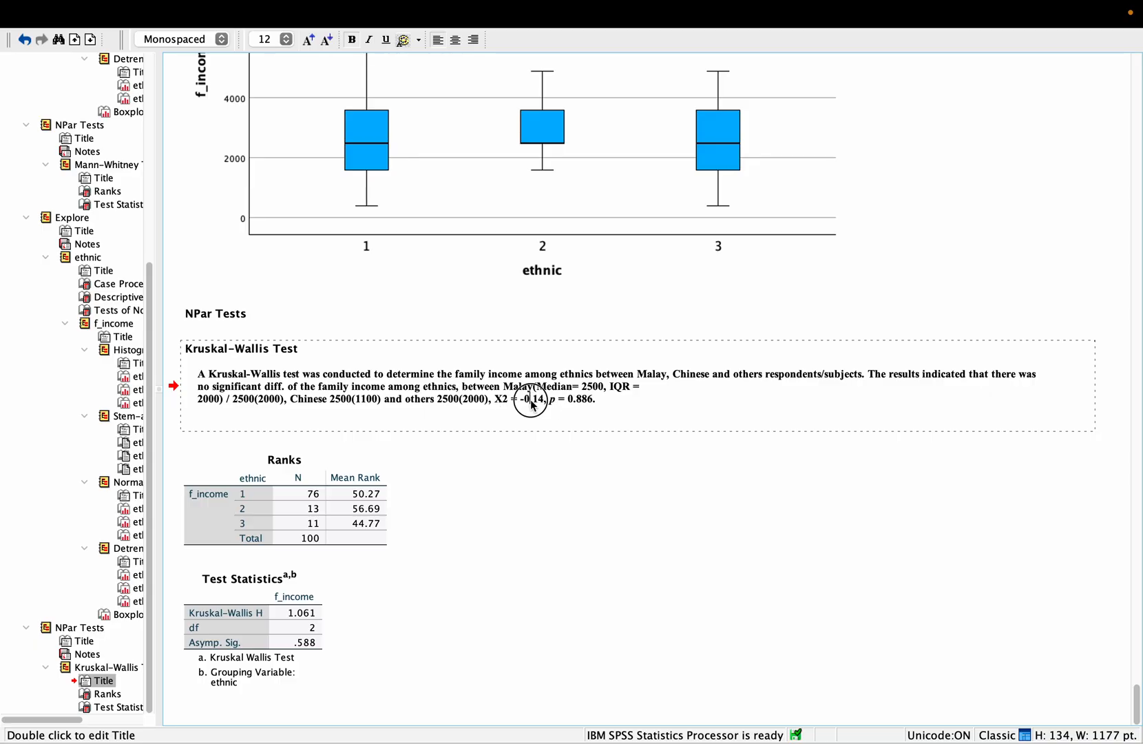
key(BackSpace)
key(BackSpace)
key(BackSpace)
key(BackSpace)
key(BackSpace)
text(0.)
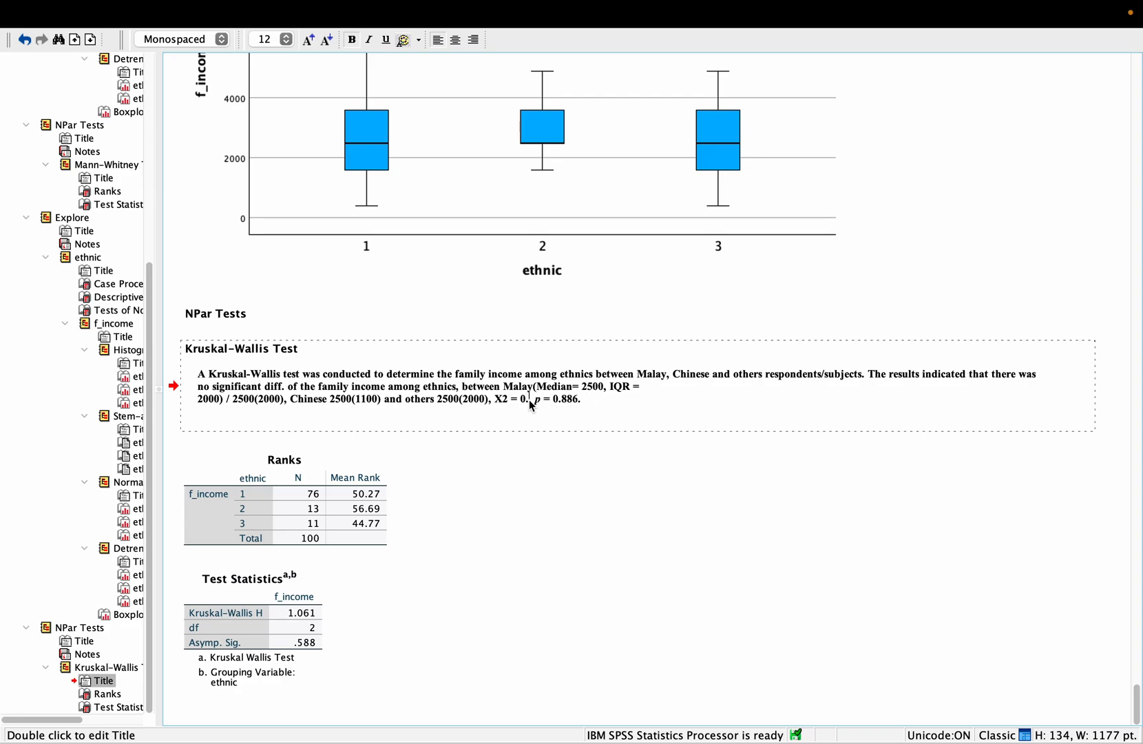
key(BackSpace)
key(BackSpace)
text(1.06)
double_click(579, 404)
text(0.588)
- Insert a "/" between "ethnics" and "between" in the first sentence
click(597, 375)
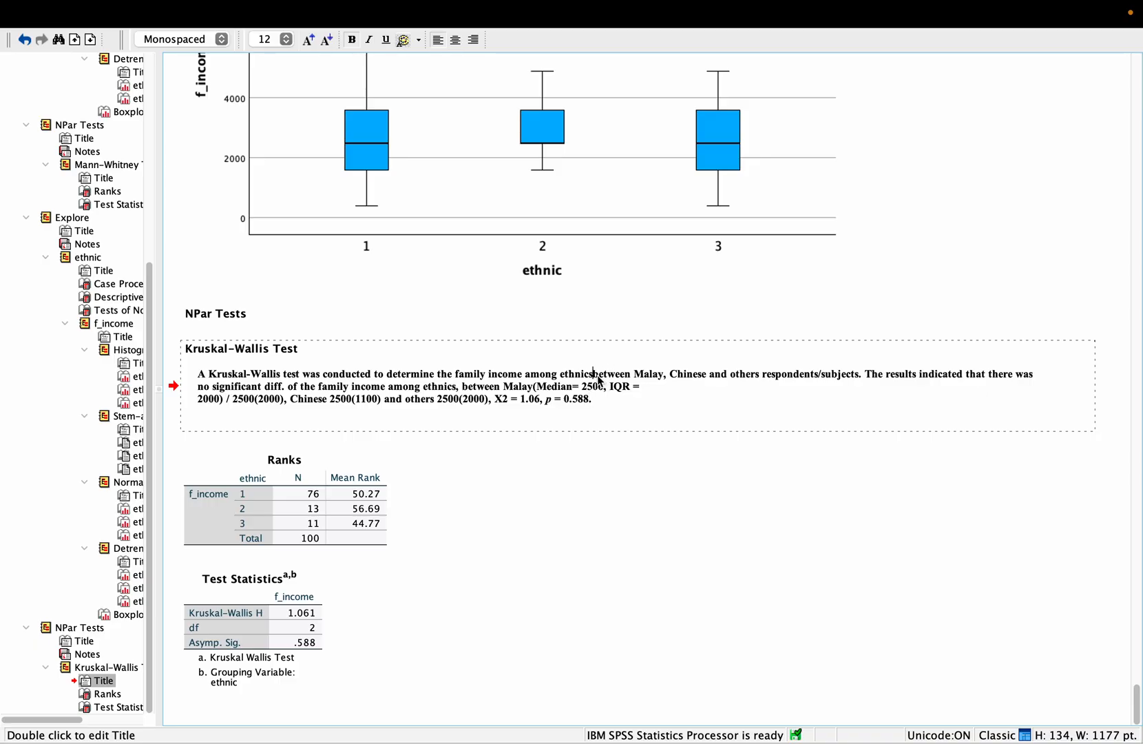
key(Left)
key(Left)
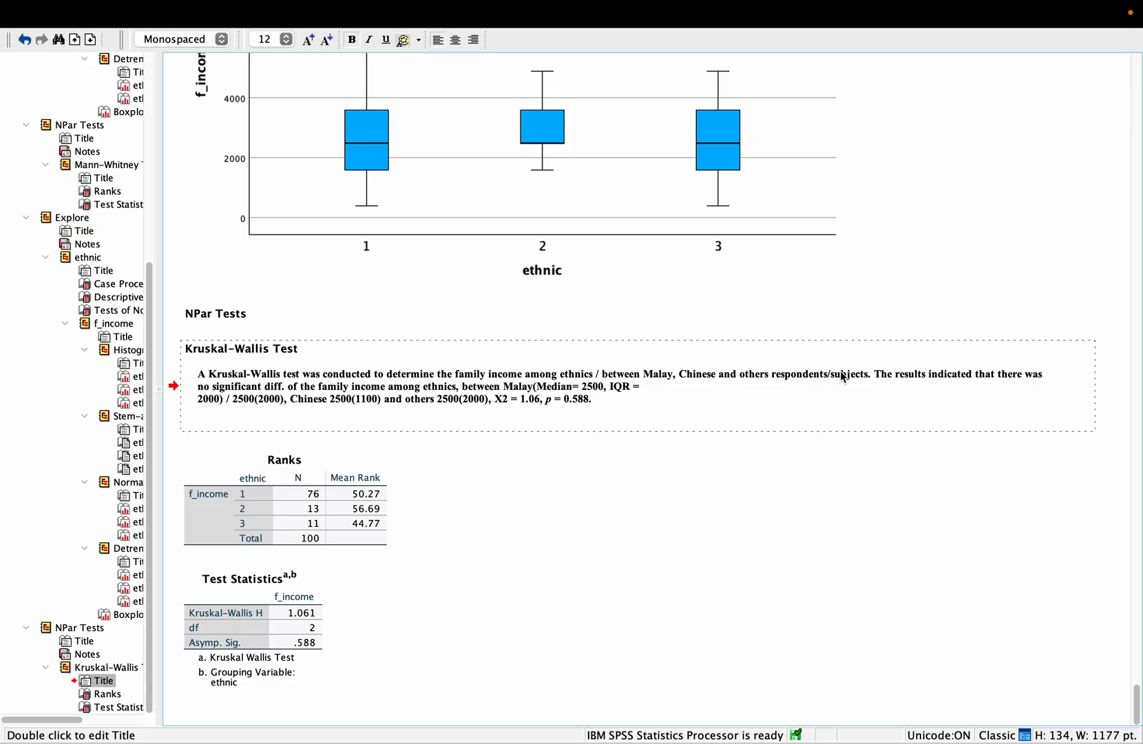
- Delete "respondents/subjects" after "others" in the first sentence and finish editing the Kruskal-Wallis text
drag(774, 378, 868, 376)
key(BackSpace)
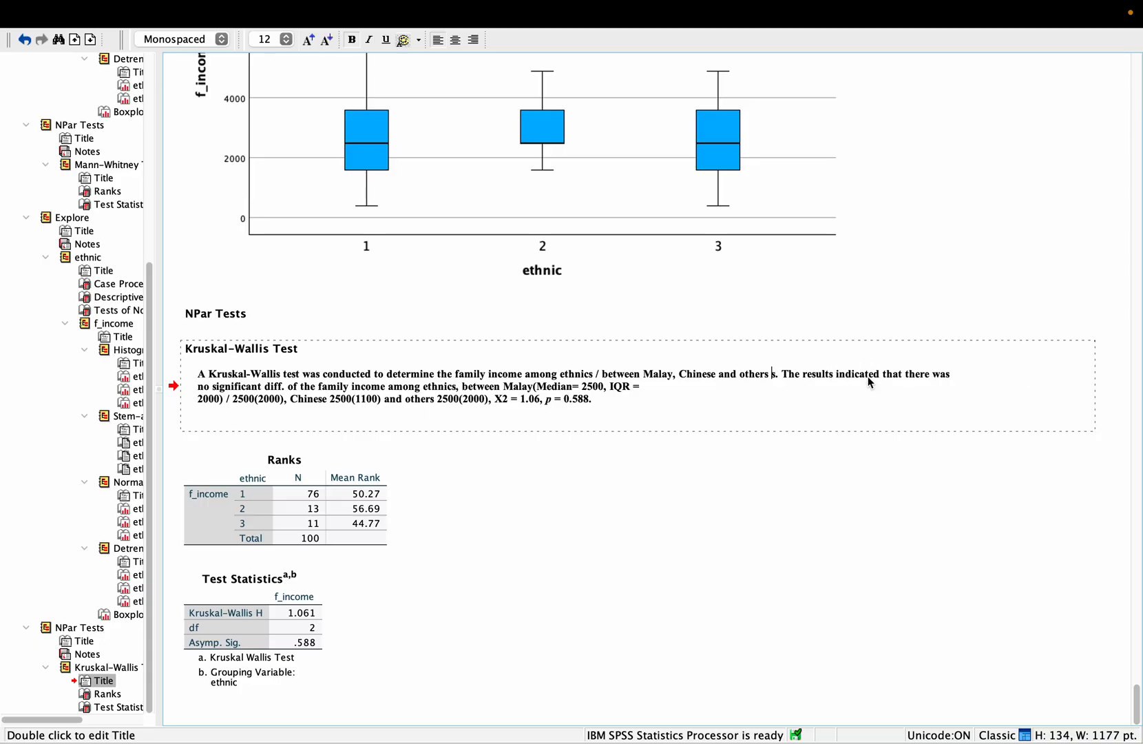
key(Delete)
key(BackSpace)
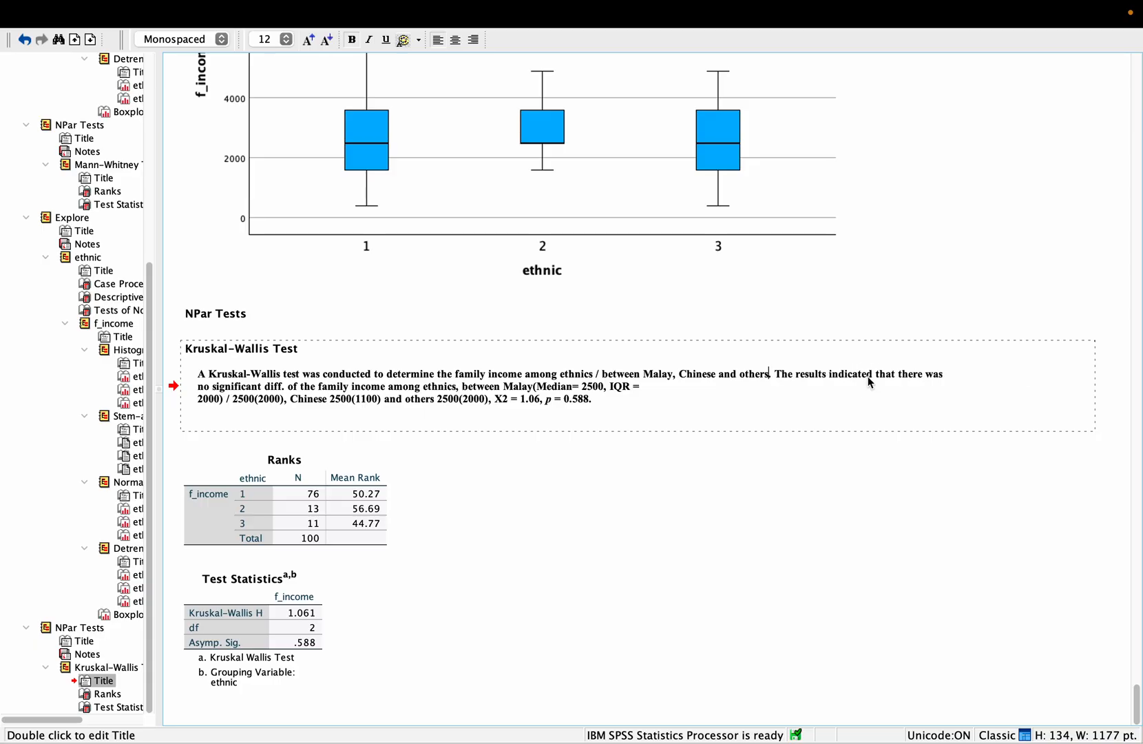
click(702, 466)
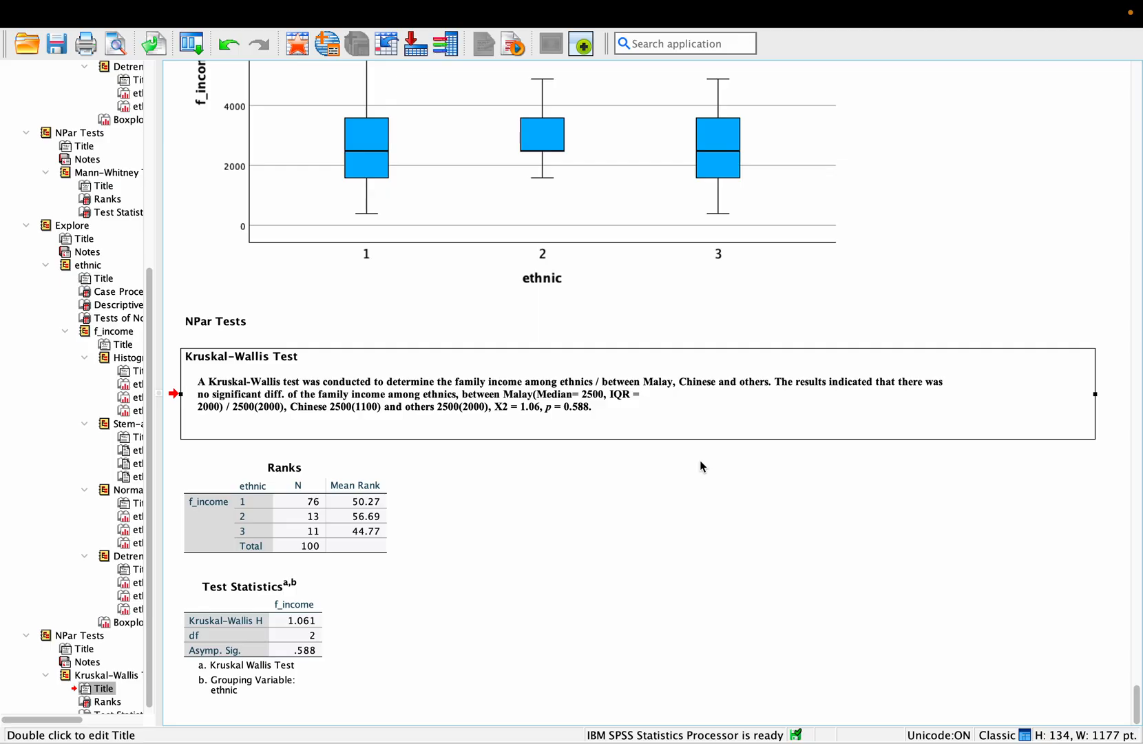
click(700, 462)
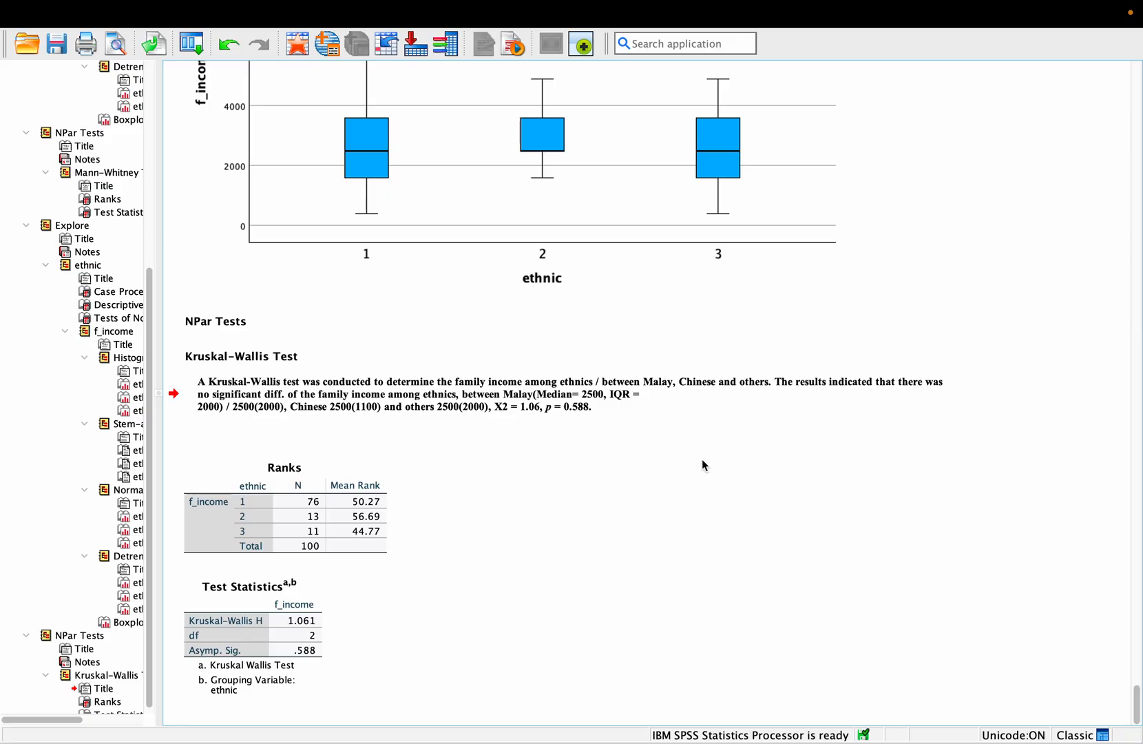
- Switch to Non- Parametric.pdf and read the Wilcoxon Signed Rank Test introduction slide
key(ctrl+Left)
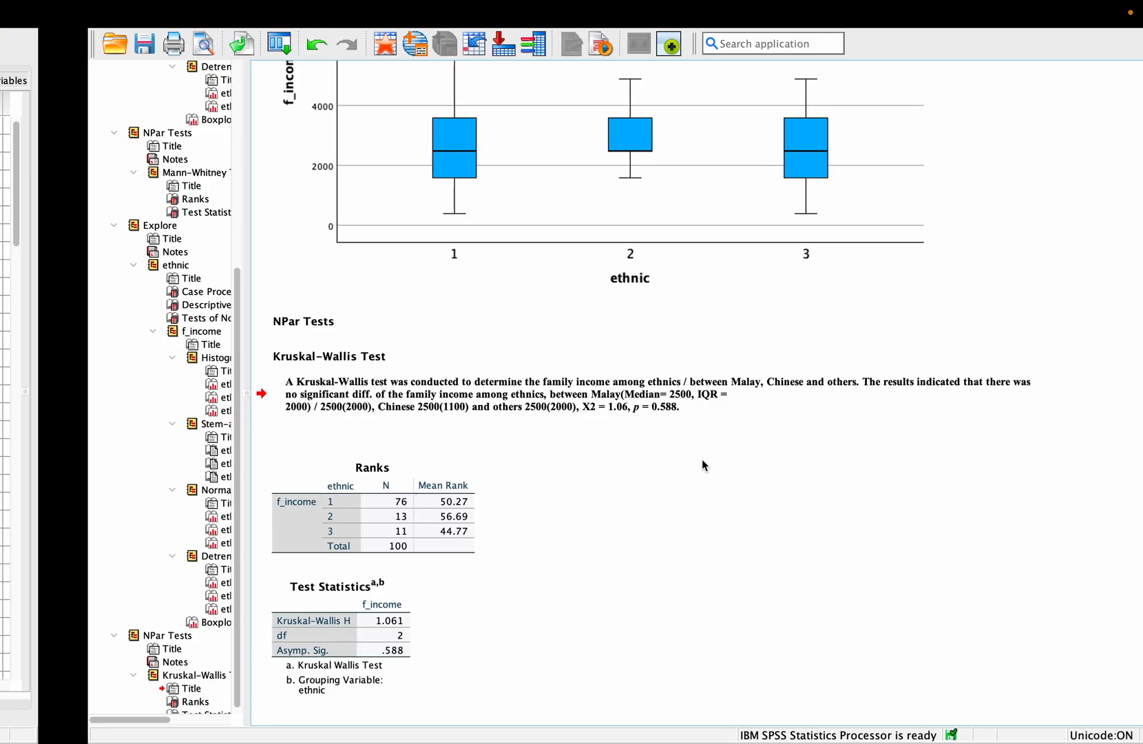
key(ctrl+Left)
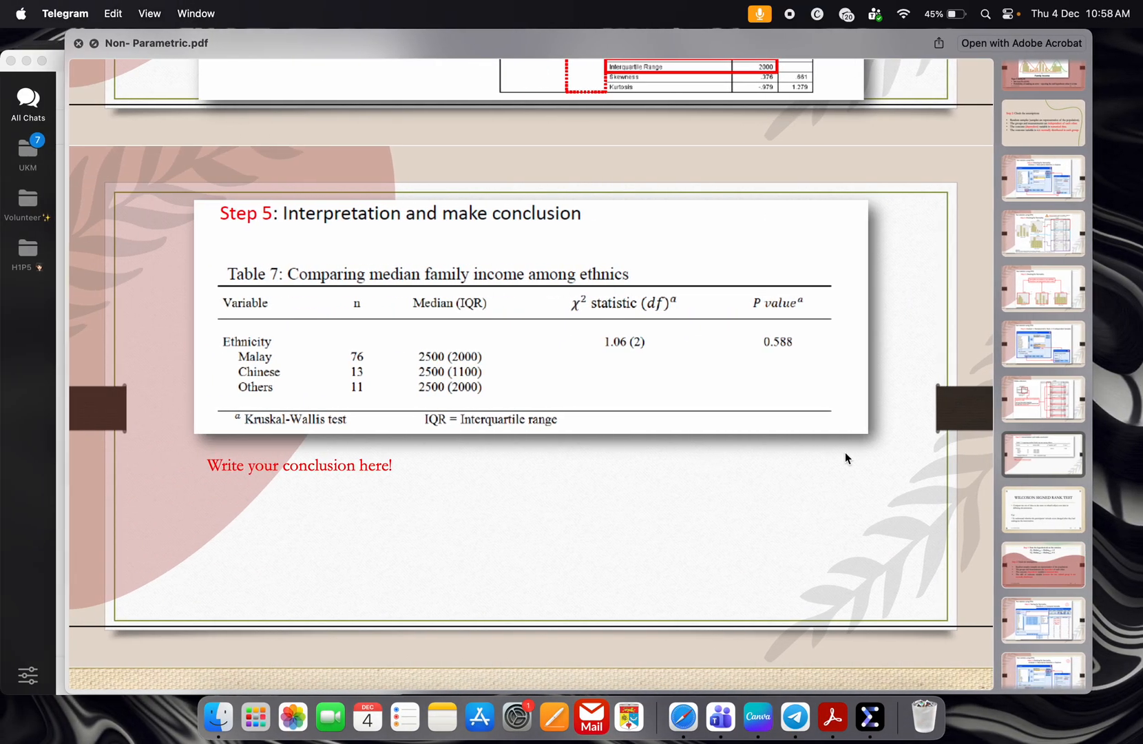
click(1028, 522)
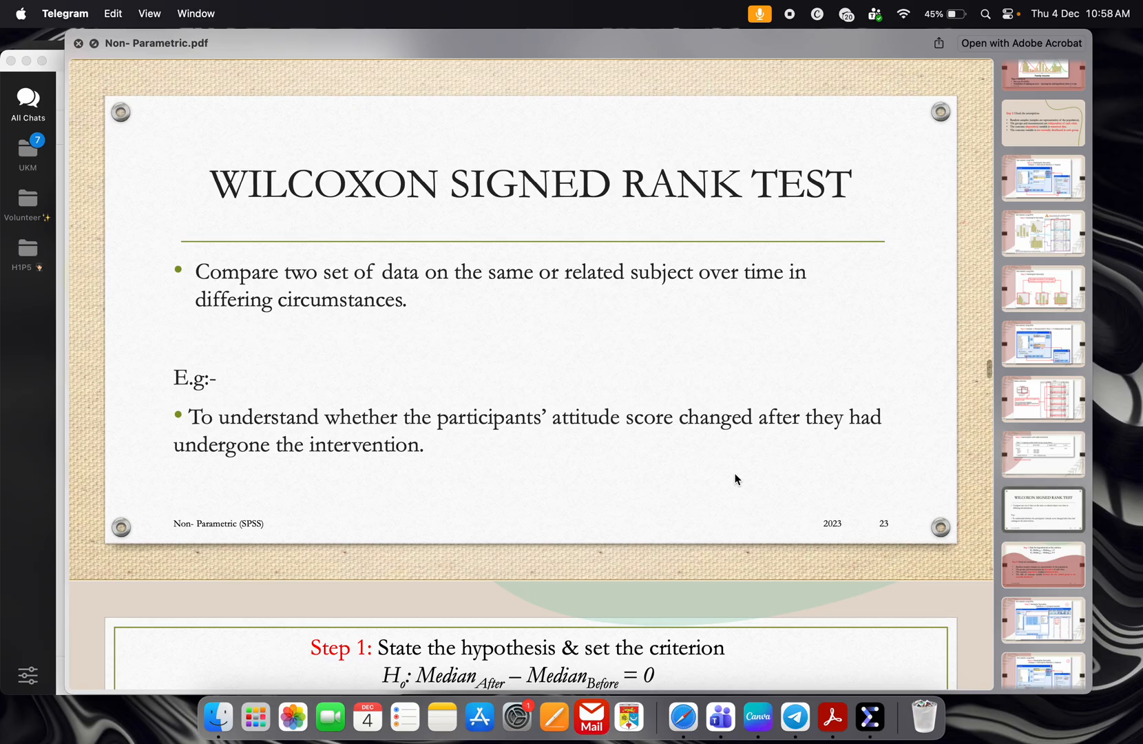
scroll(735, 475, down, 3)
scroll(735, 475, up, 2)
scroll(735, 478, up, 1)
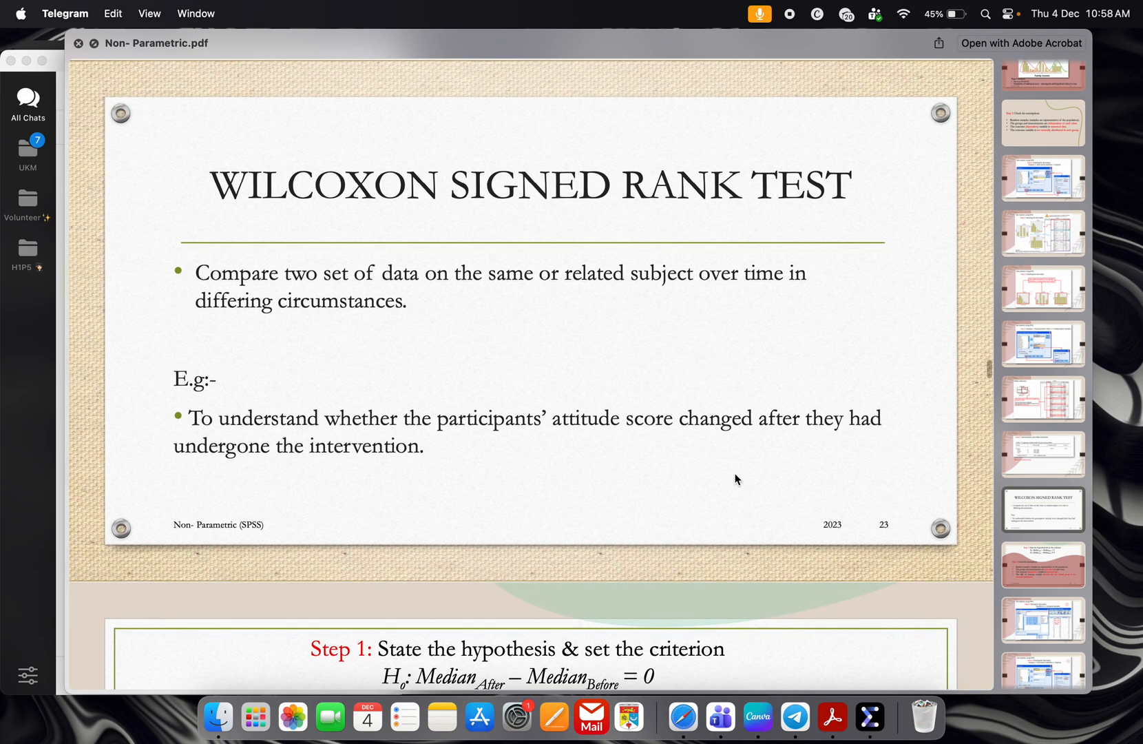
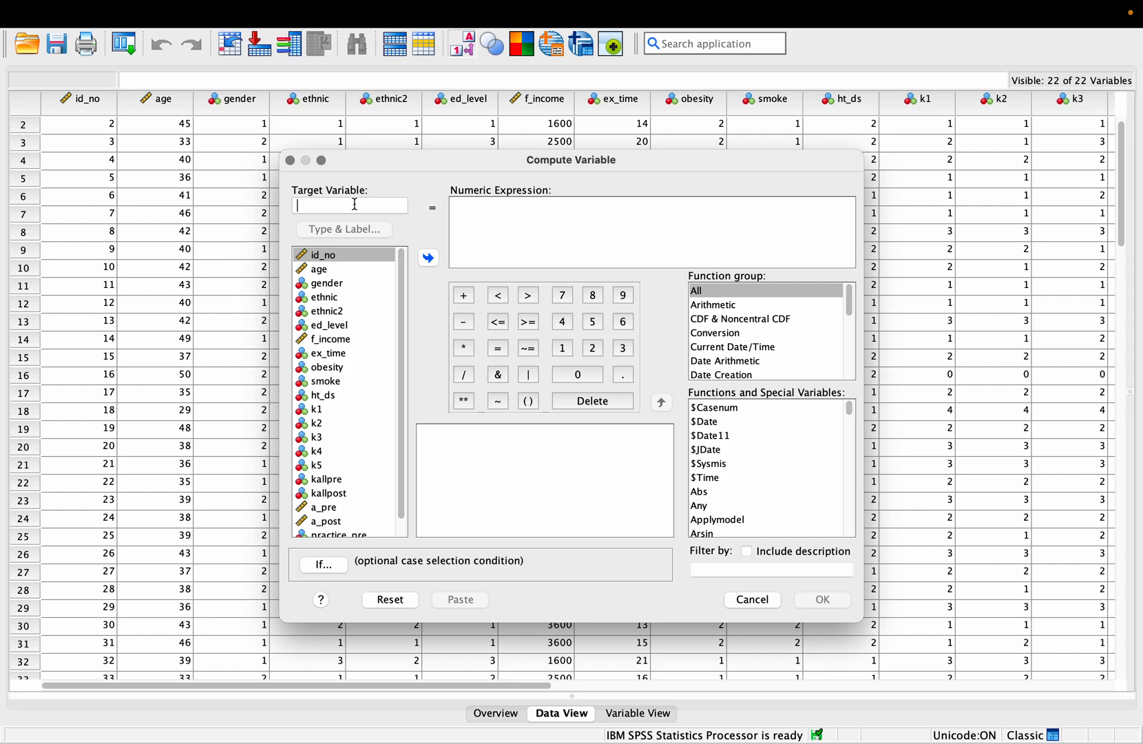
- Compute a new variable apost_apre as a_post - a_pre
text(apost_)
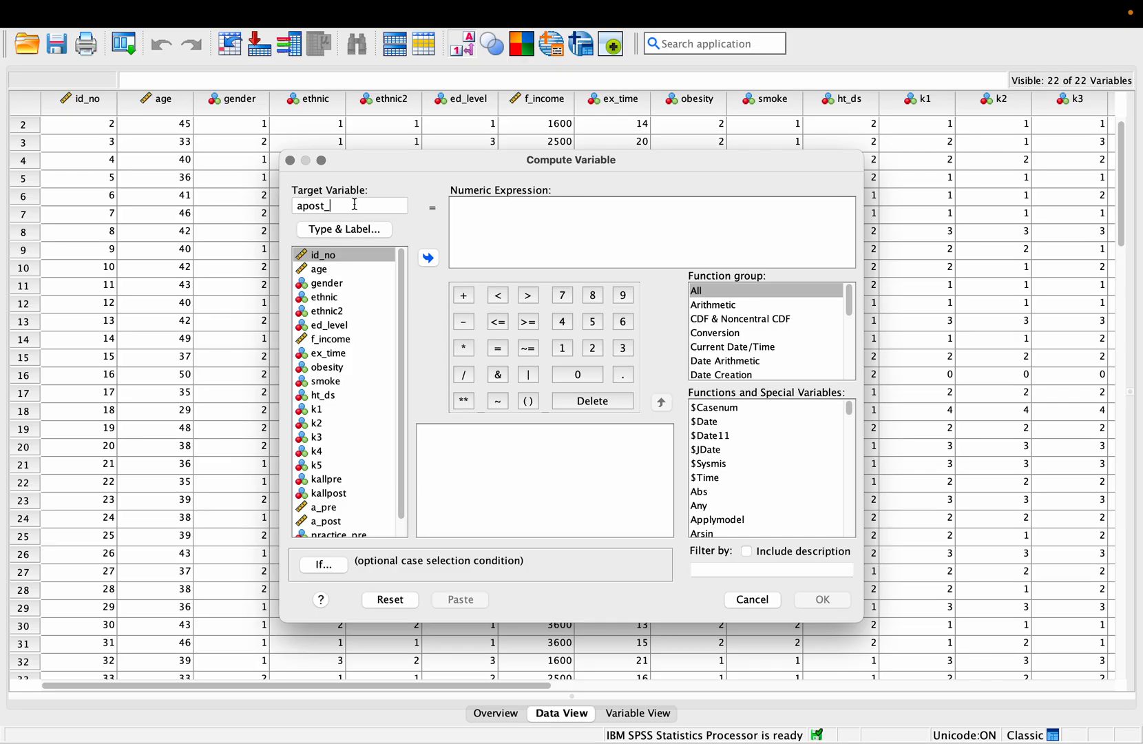
text(apre)
click(328, 521)
click(428, 260)
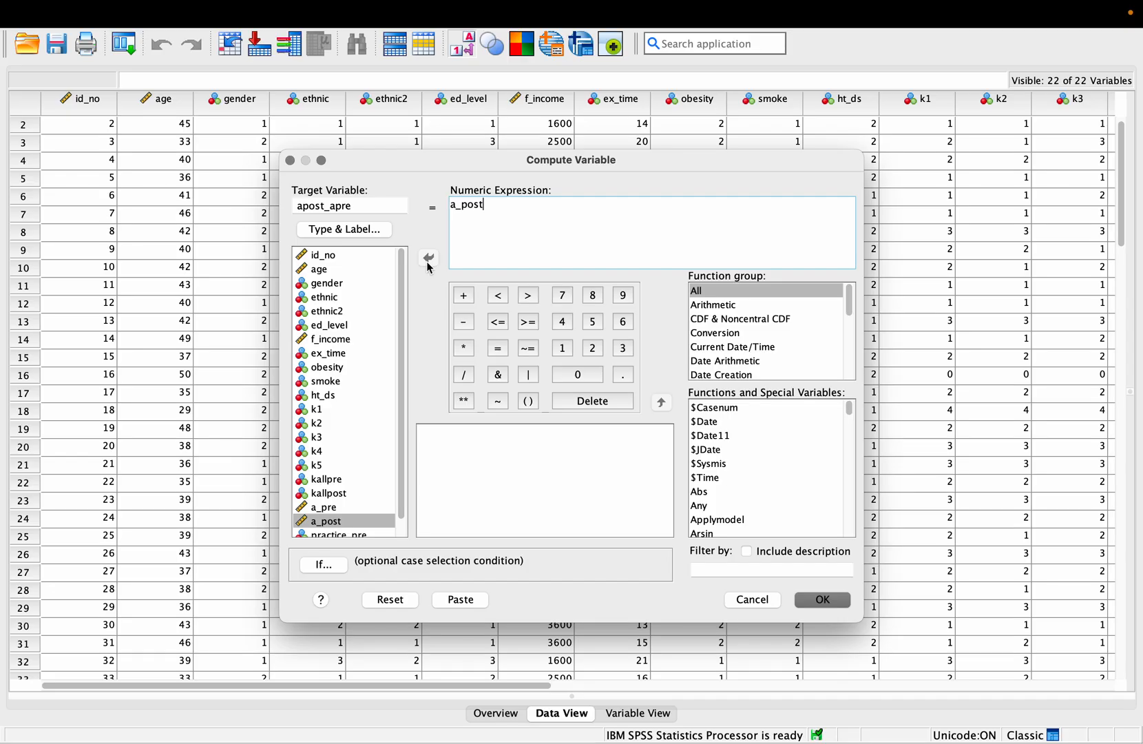
click(463, 322)
click(325, 507)
click(429, 259)
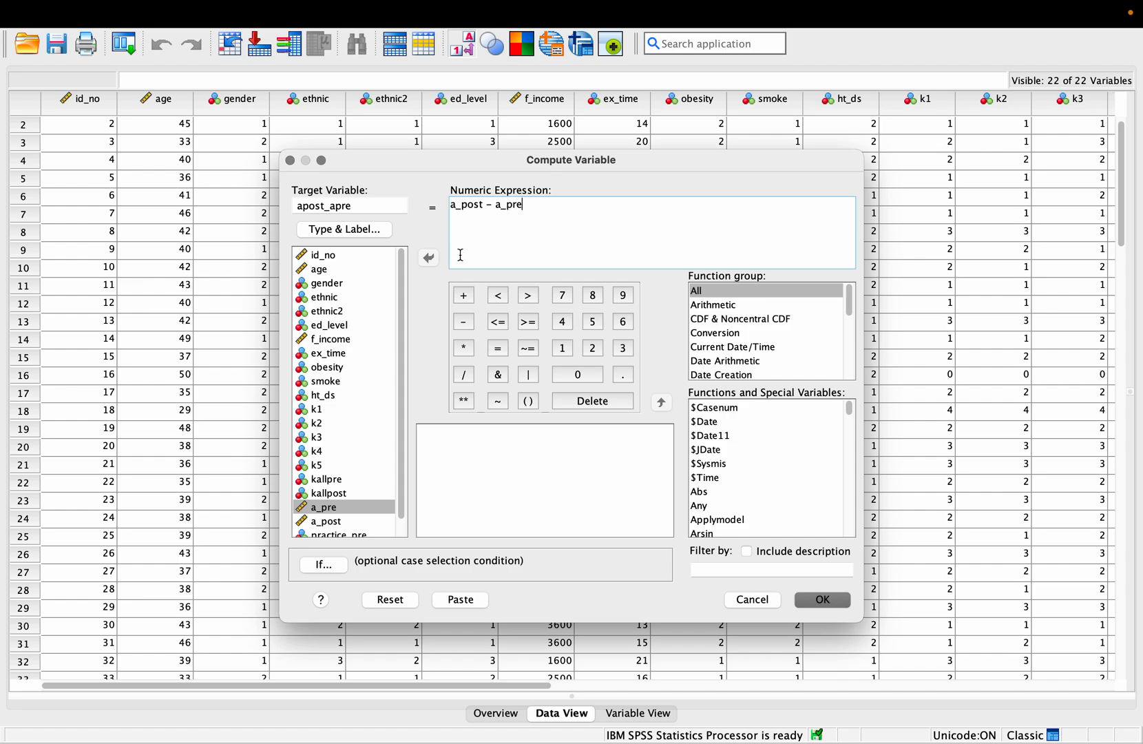
click(819, 599)
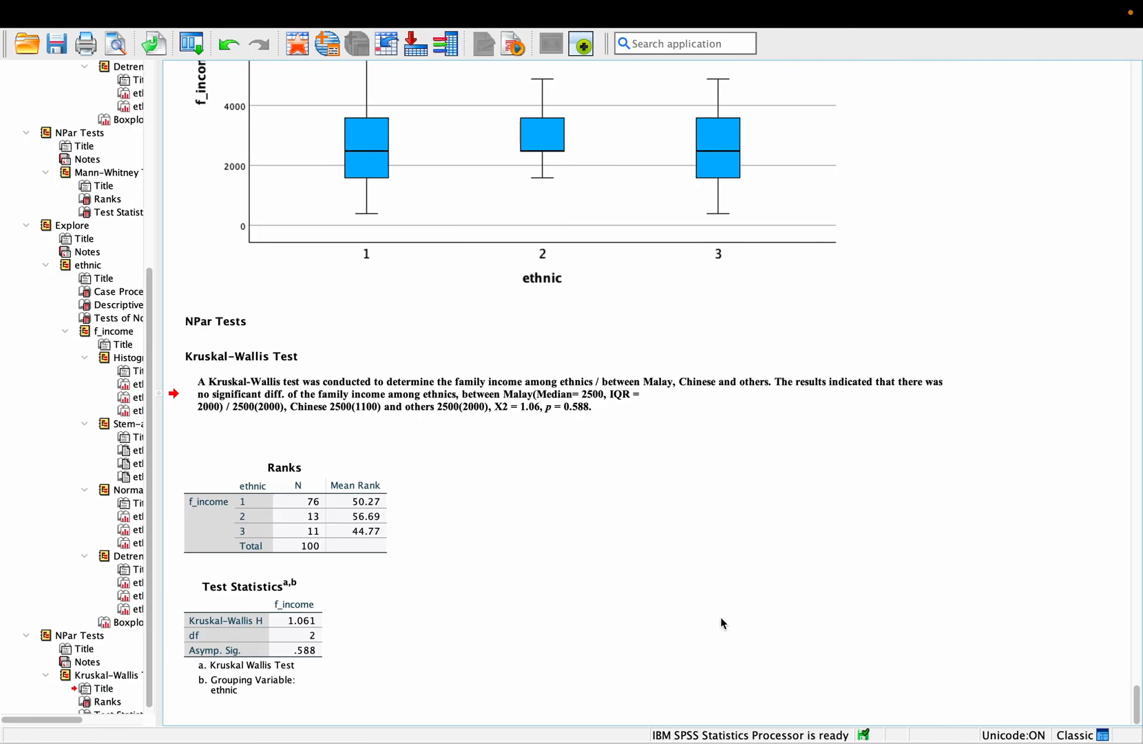
- Examine the apost_apre difference scores in the data set, comparing them with the a_pre and a_post columns
scroll(699, 612, down, 1)
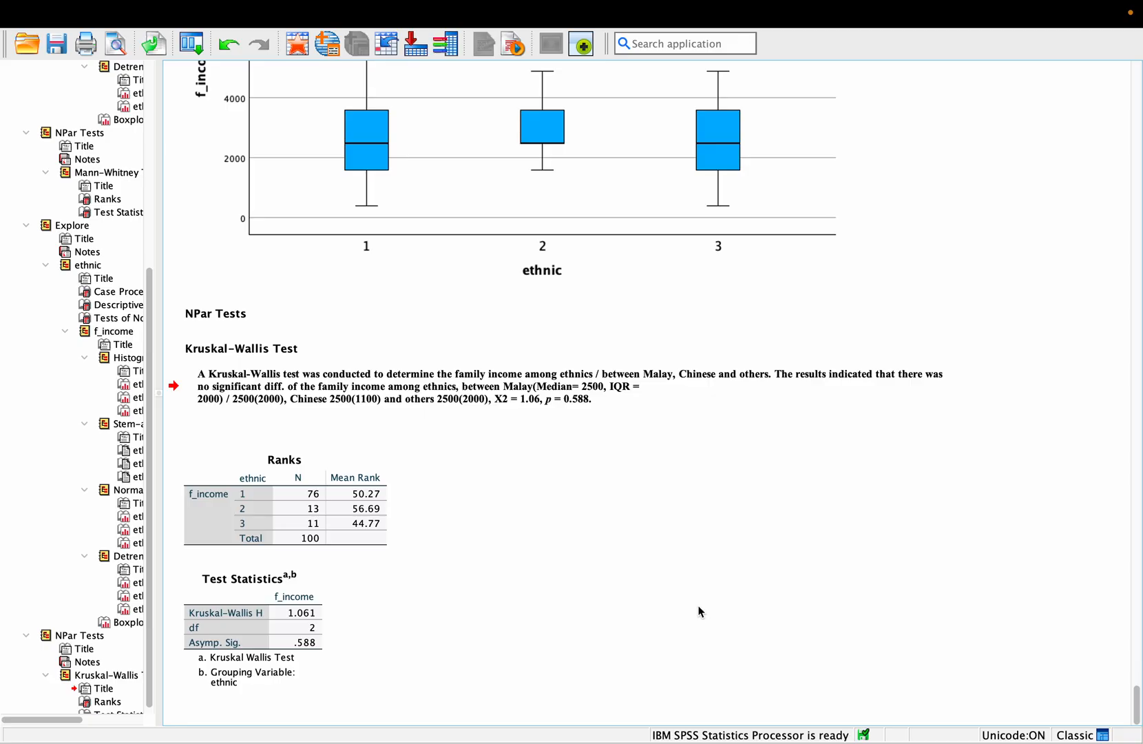
key(ctrl+Left)
scroll(698, 611, right, 15)
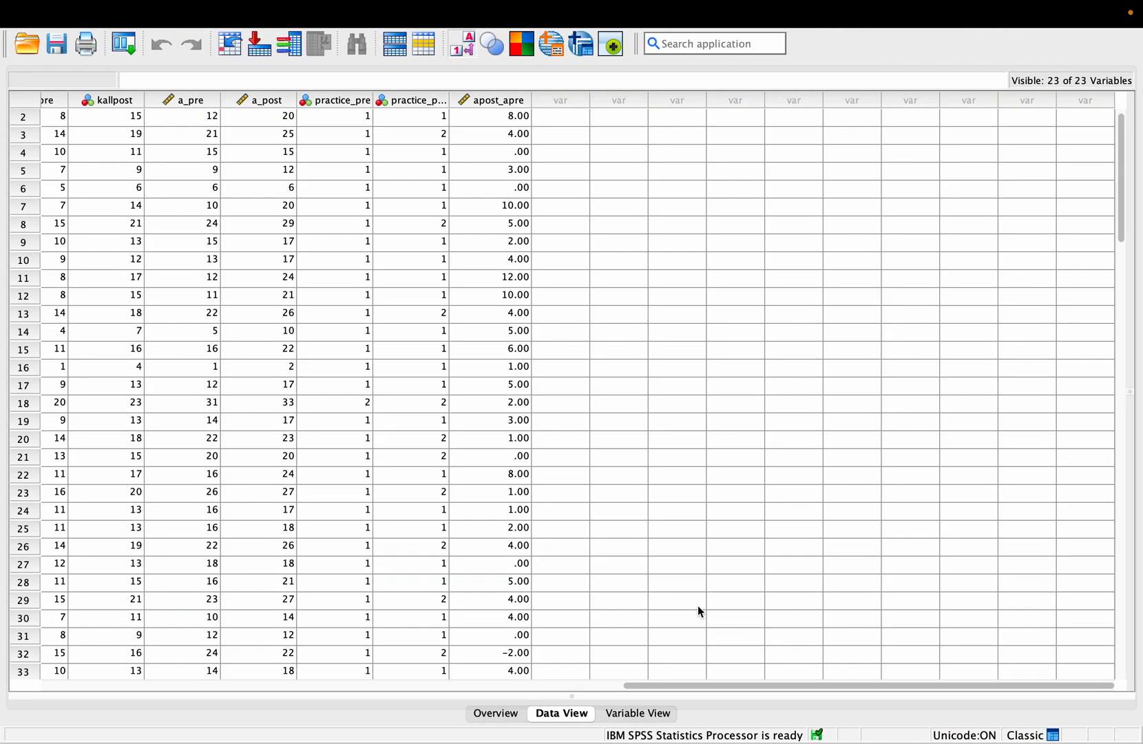
scroll(698, 605, up, 1)
scroll(697, 606, down, 4)
scroll(698, 605, left, 2)
scroll(697, 606, up, 3)
scroll(698, 605, right, 2)
scroll(698, 605, up, 1)
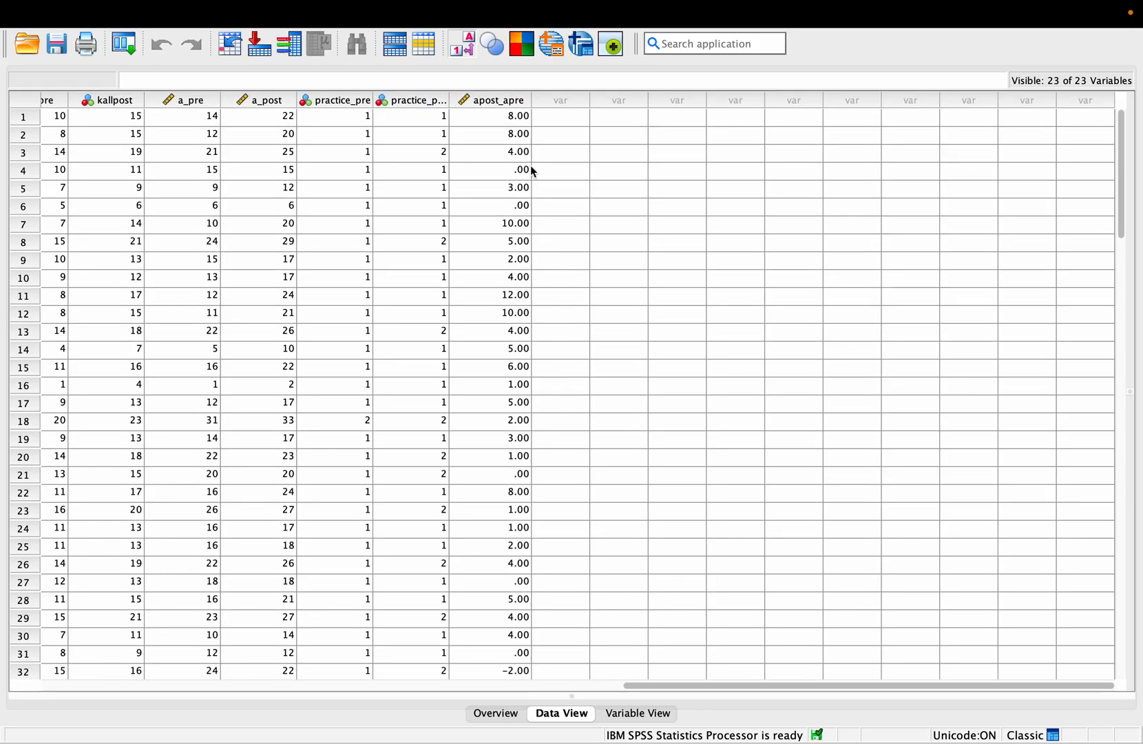
scroll(520, 299, down, 6)
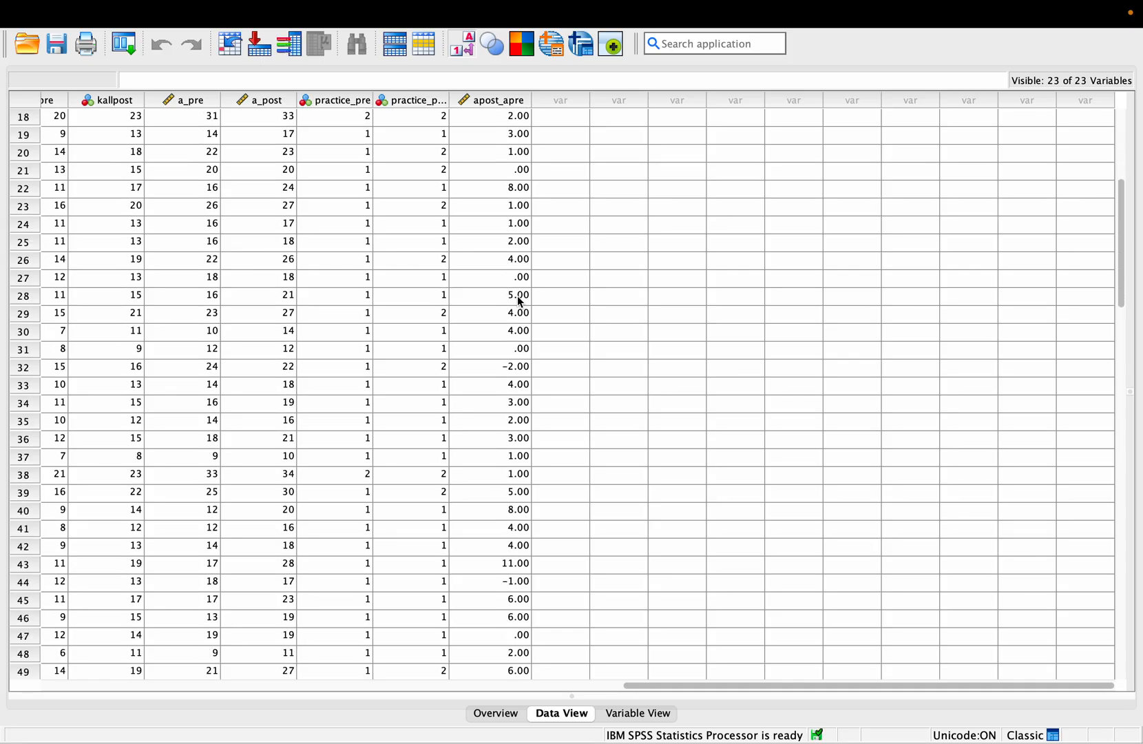
scroll(520, 301, down, 5)
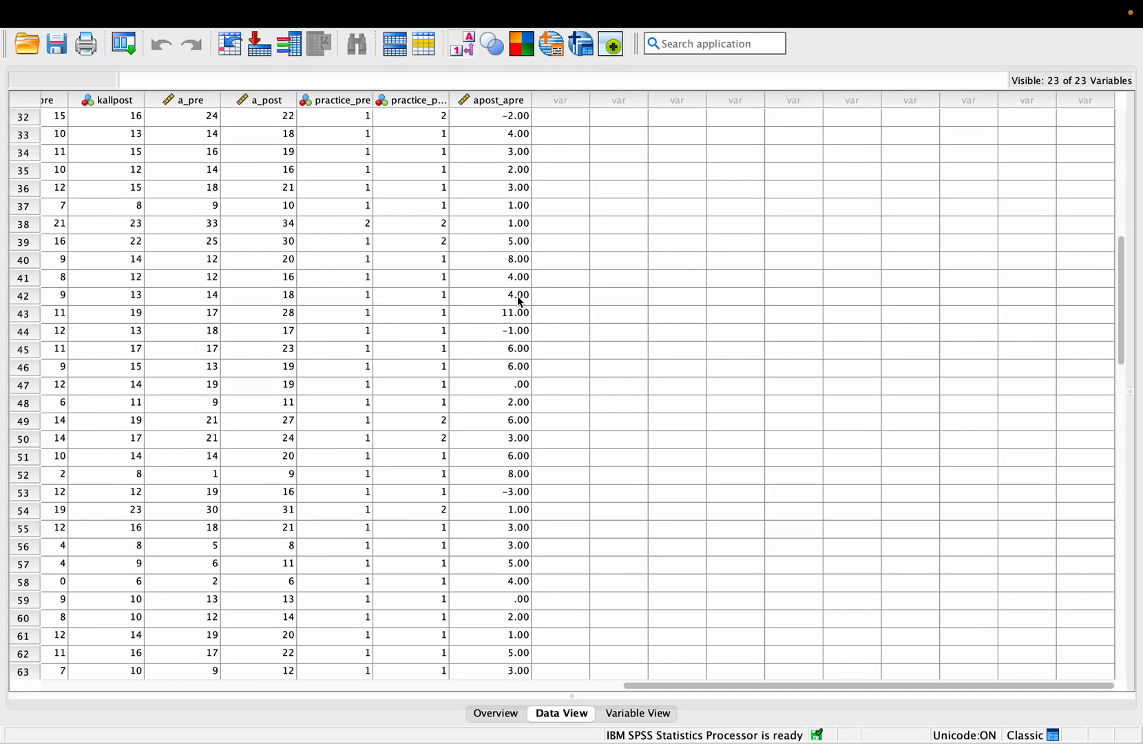
scroll(520, 300, down, 4)
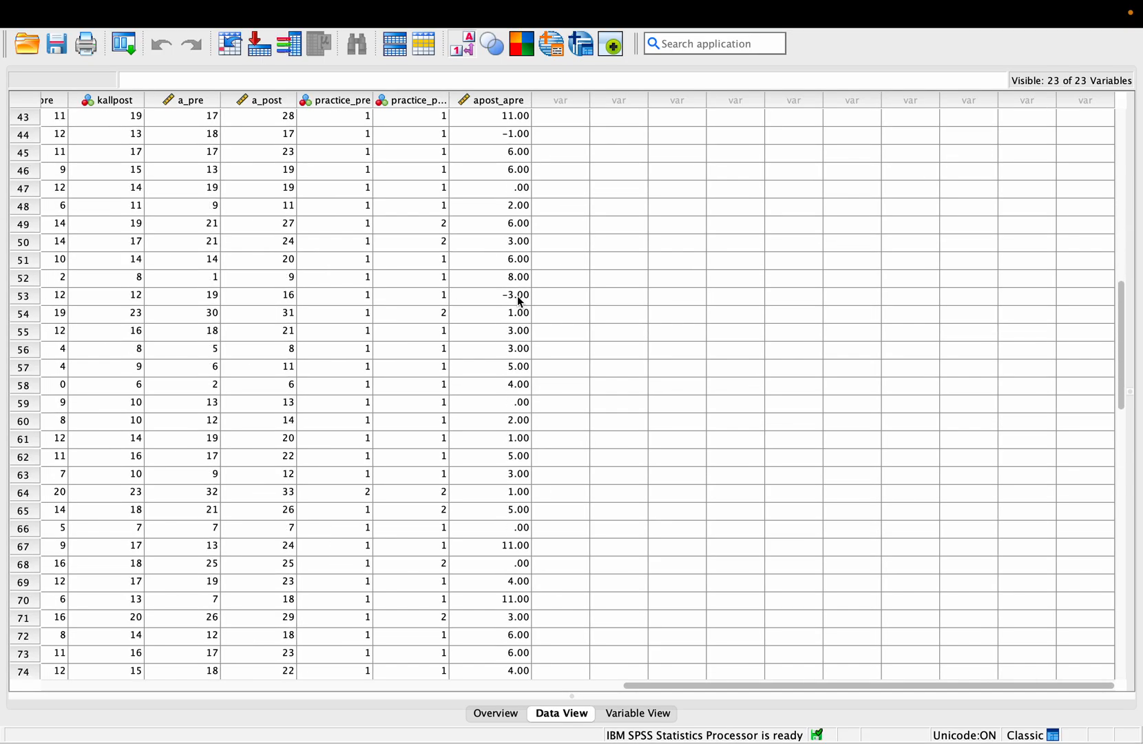
scroll(520, 301, down, 6)
scroll(520, 301, up, 20)
scroll(520, 301, left, 2)
scroll(520, 301, right, 2)
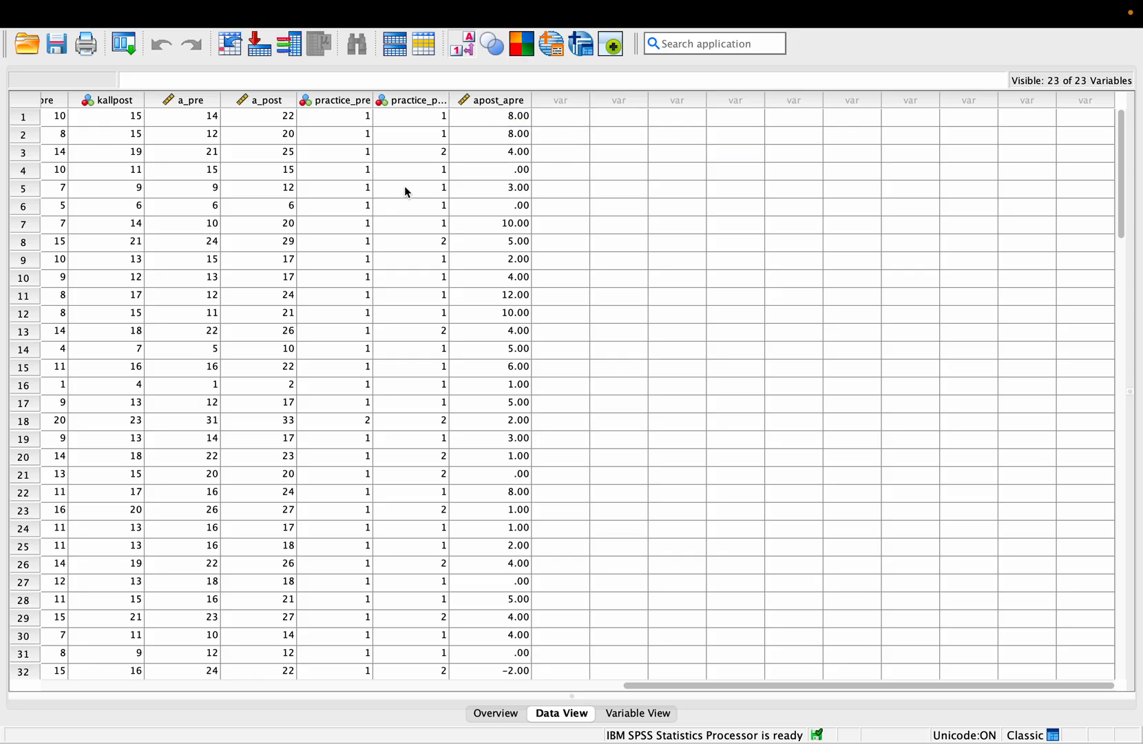
scroll(405, 186, left, 5)
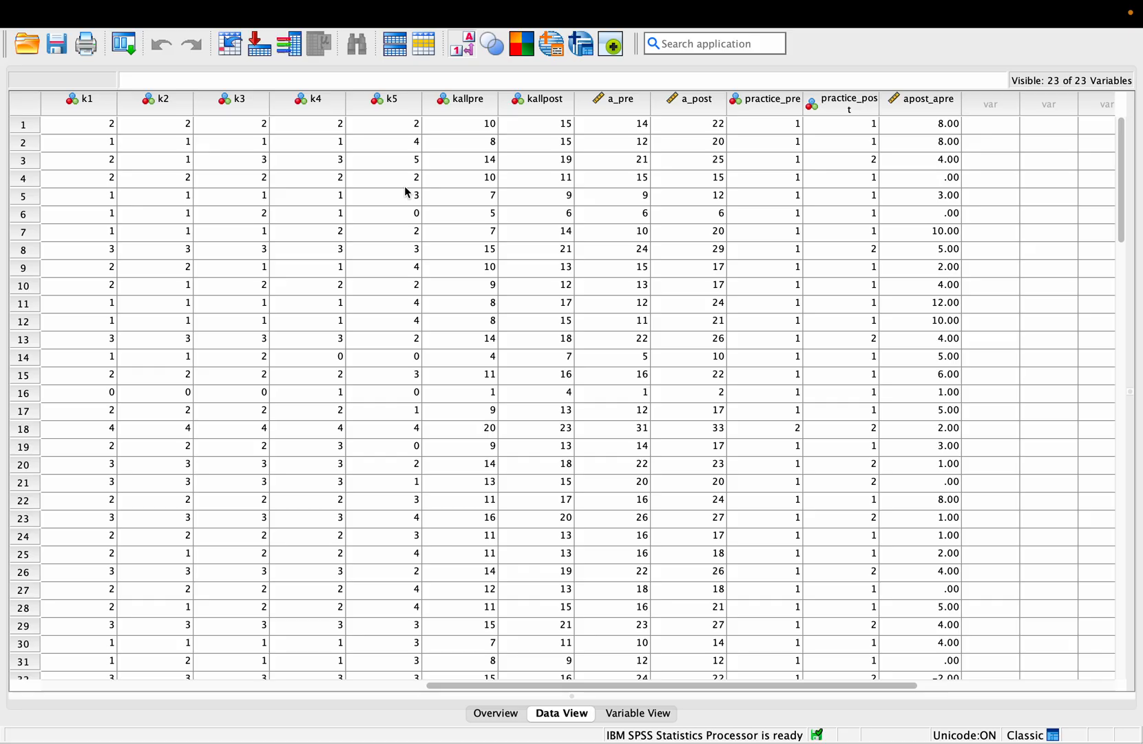
scroll(406, 191, right, 5)
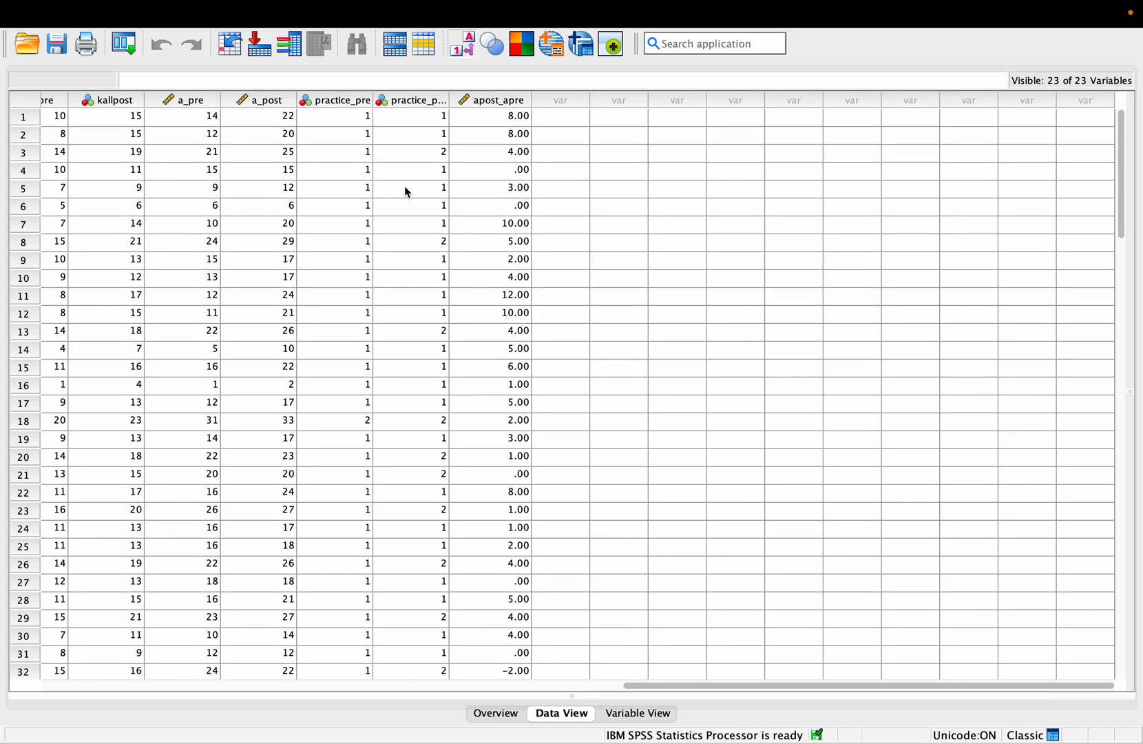
scroll(404, 186, left, 2)
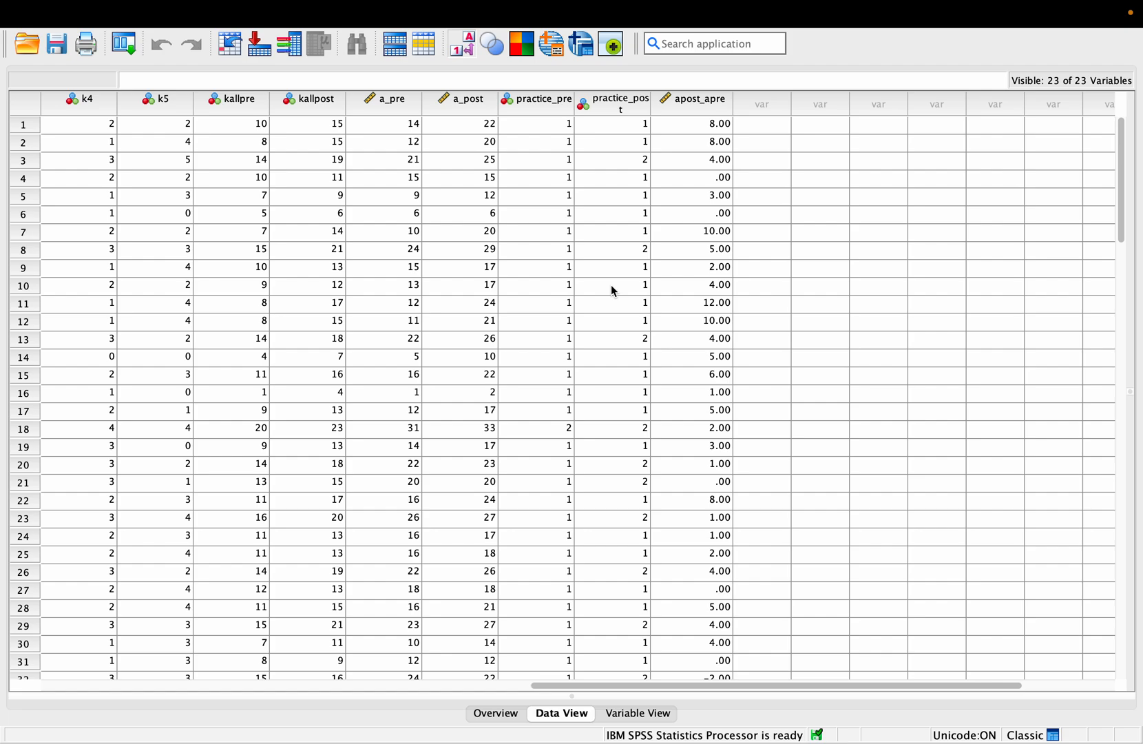
- Reset the Explore analysis and set apost_apre as its only dependent variable
mouse_move(454, 15)
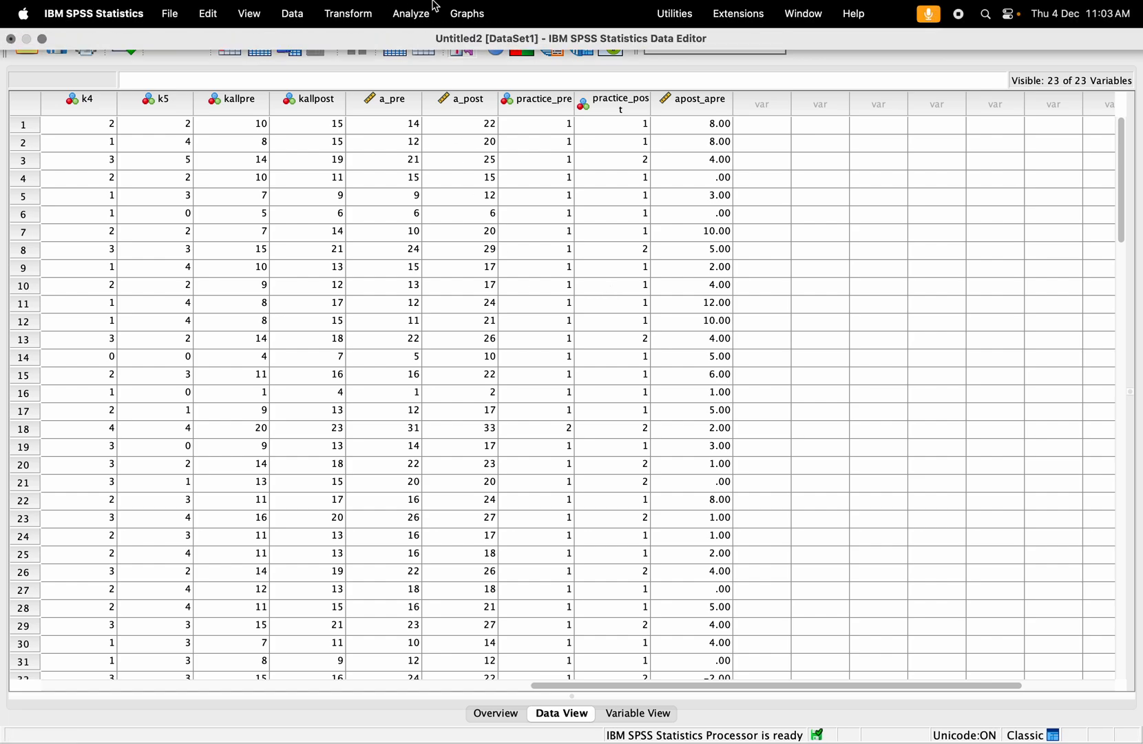
click(396, 14)
mouse_move(468, 102)
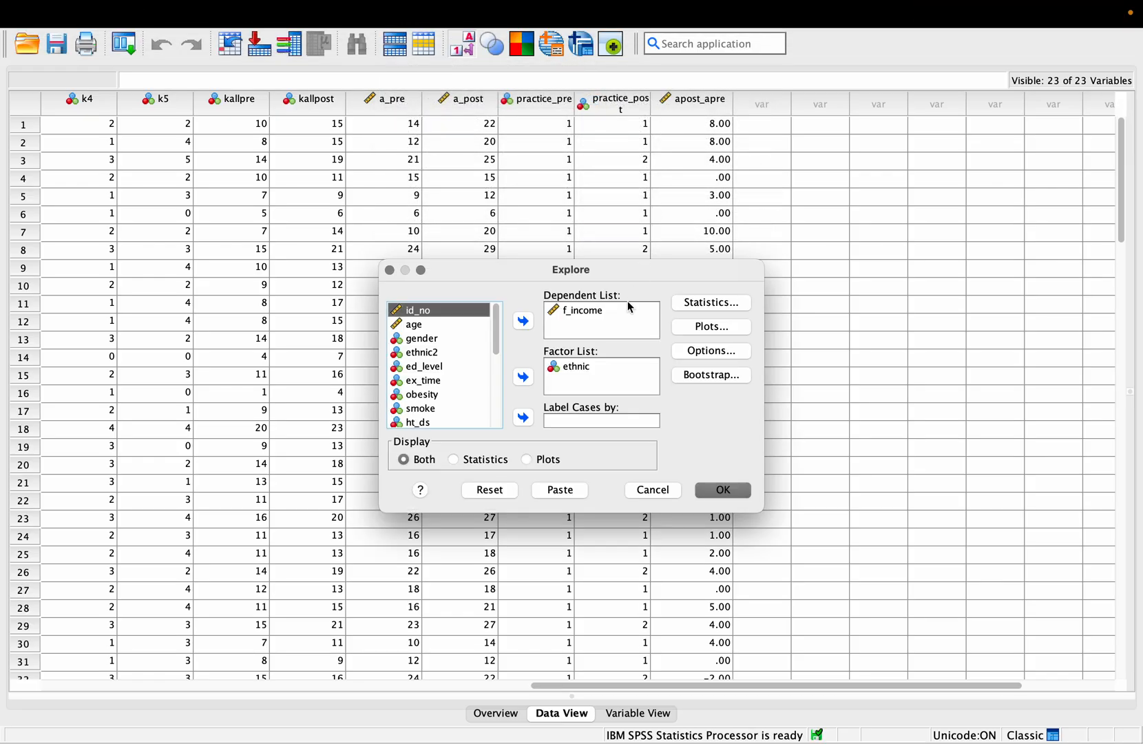
click(505, 490)
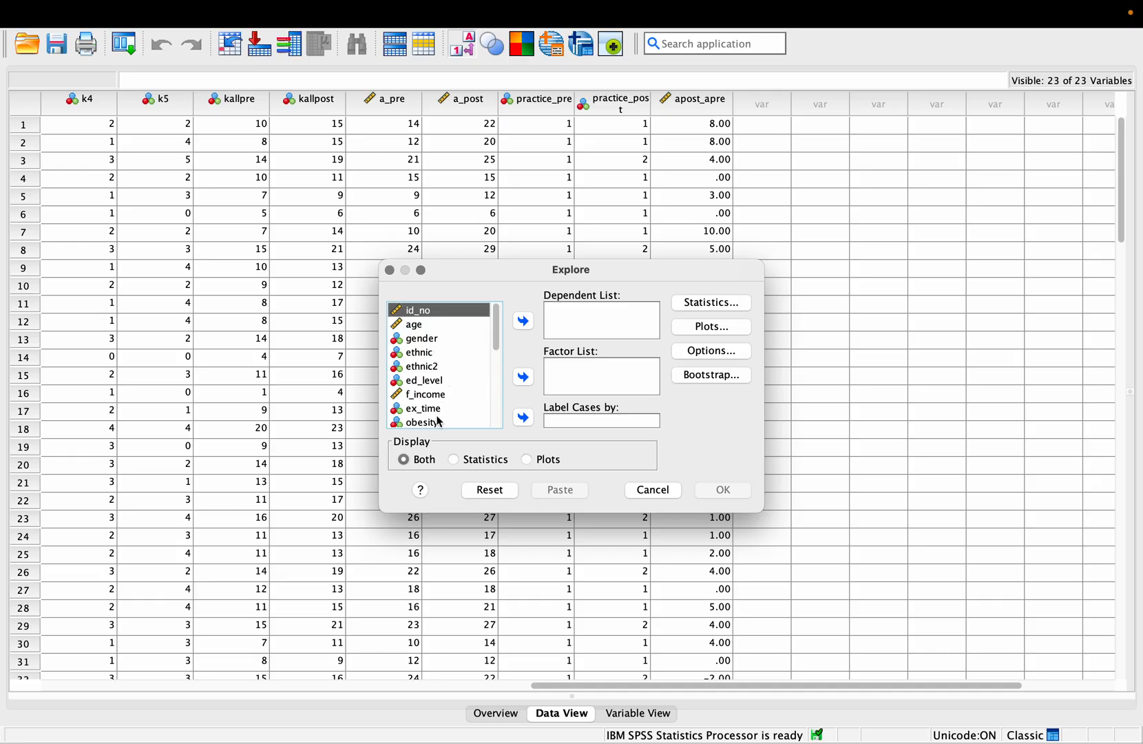
scroll(438, 418, down, 3)
scroll(438, 418, up, 1)
scroll(438, 413, down, 5)
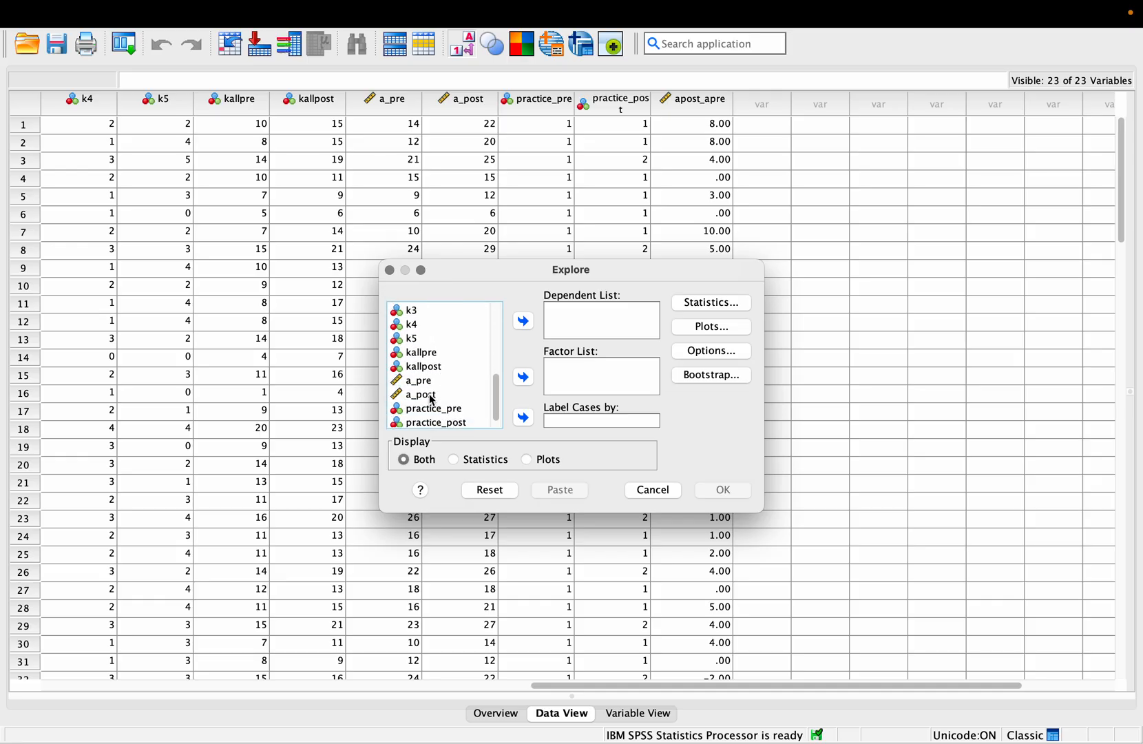
click(430, 396)
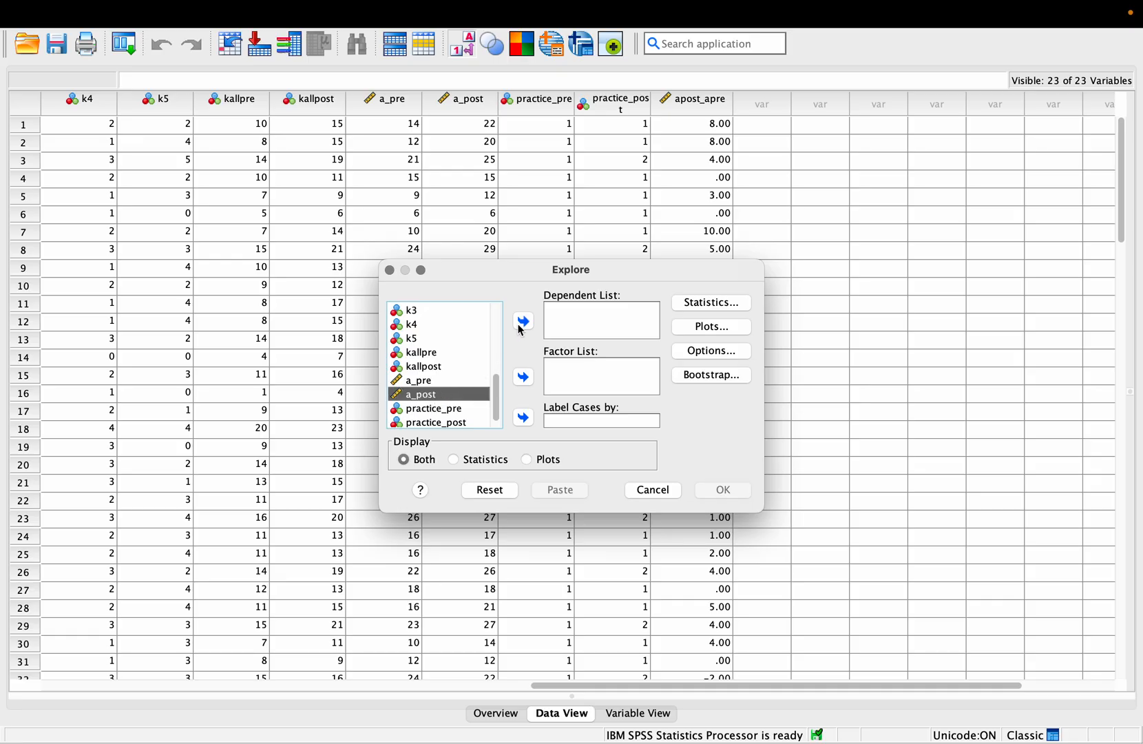
scroll(452, 412, down, 1)
click(445, 421)
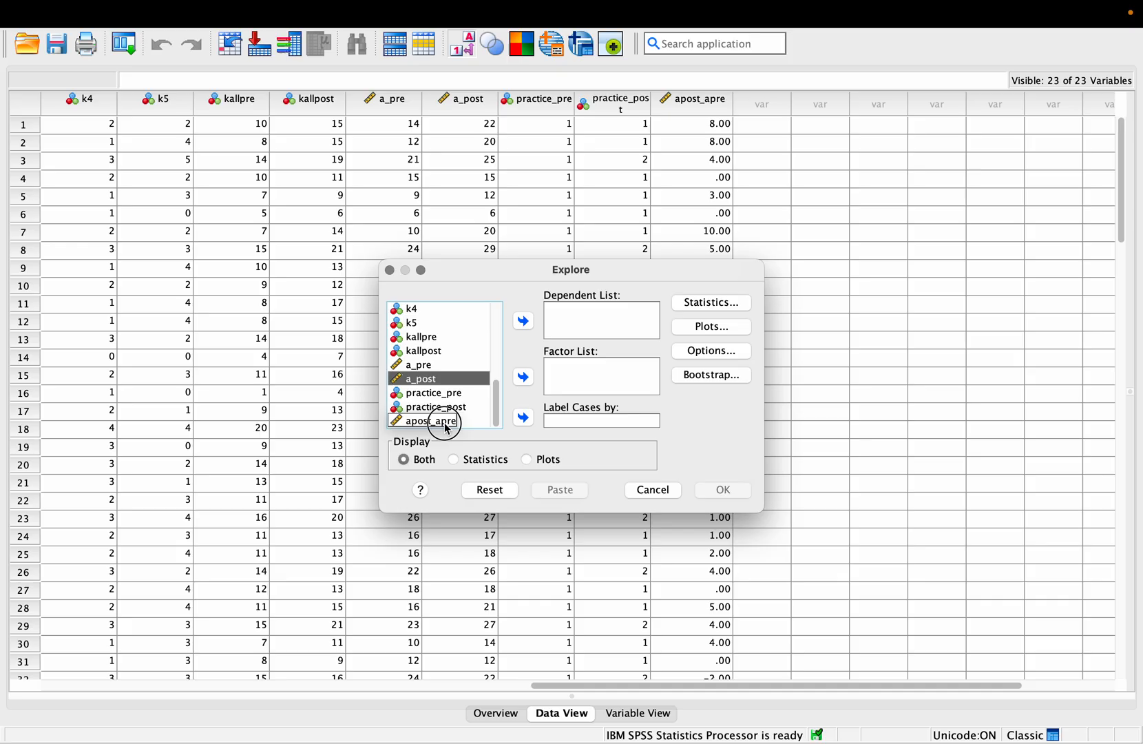
click(444, 422)
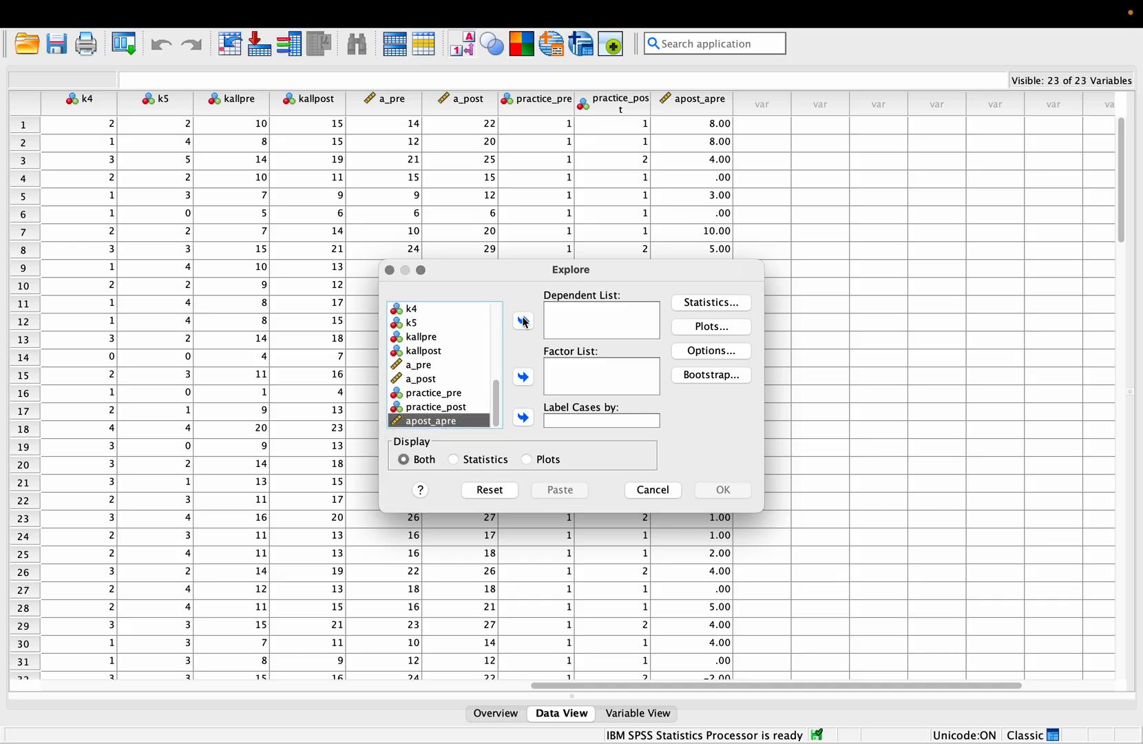
click(524, 321)
- Add a histogram and normality plots with tests to the Explore plots, and run the analysis
click(695, 327)
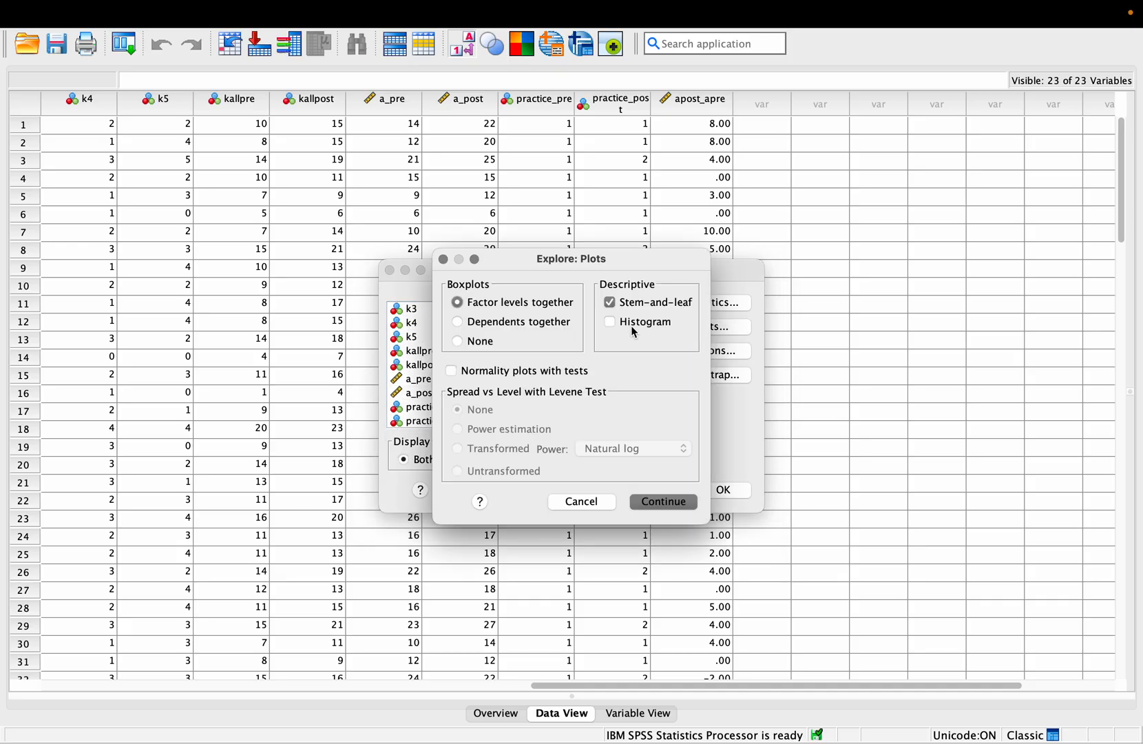
click(611, 321)
click(452, 372)
click(676, 500)
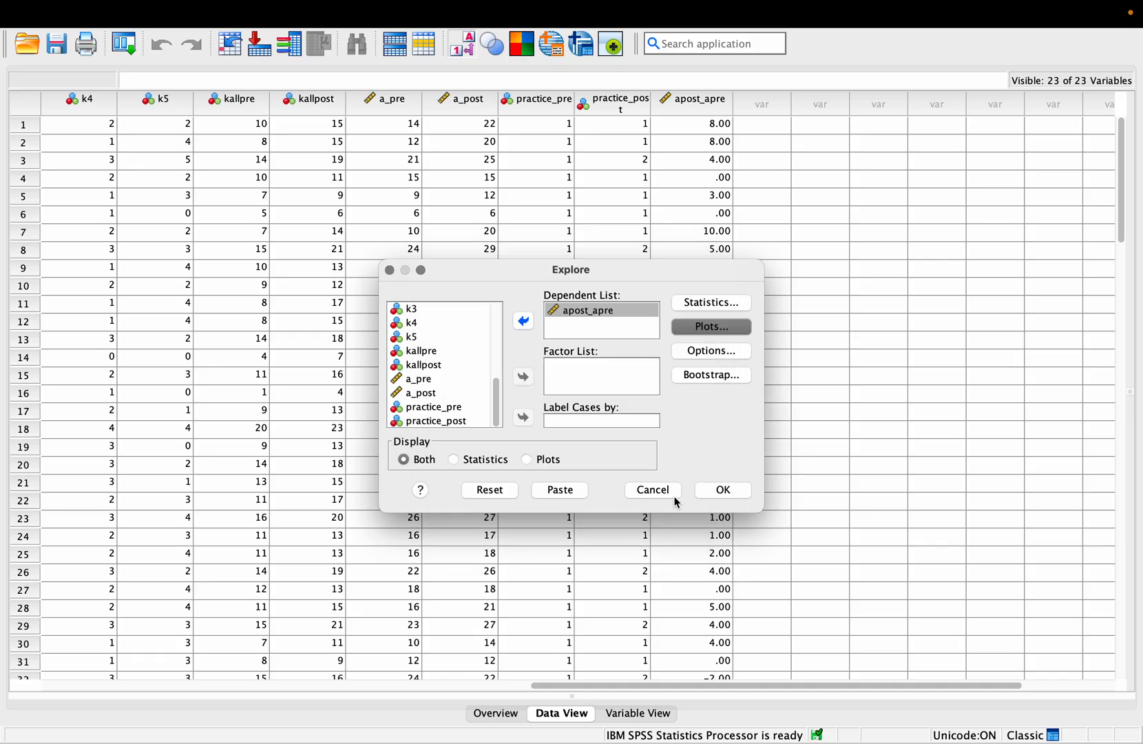
click(723, 489)
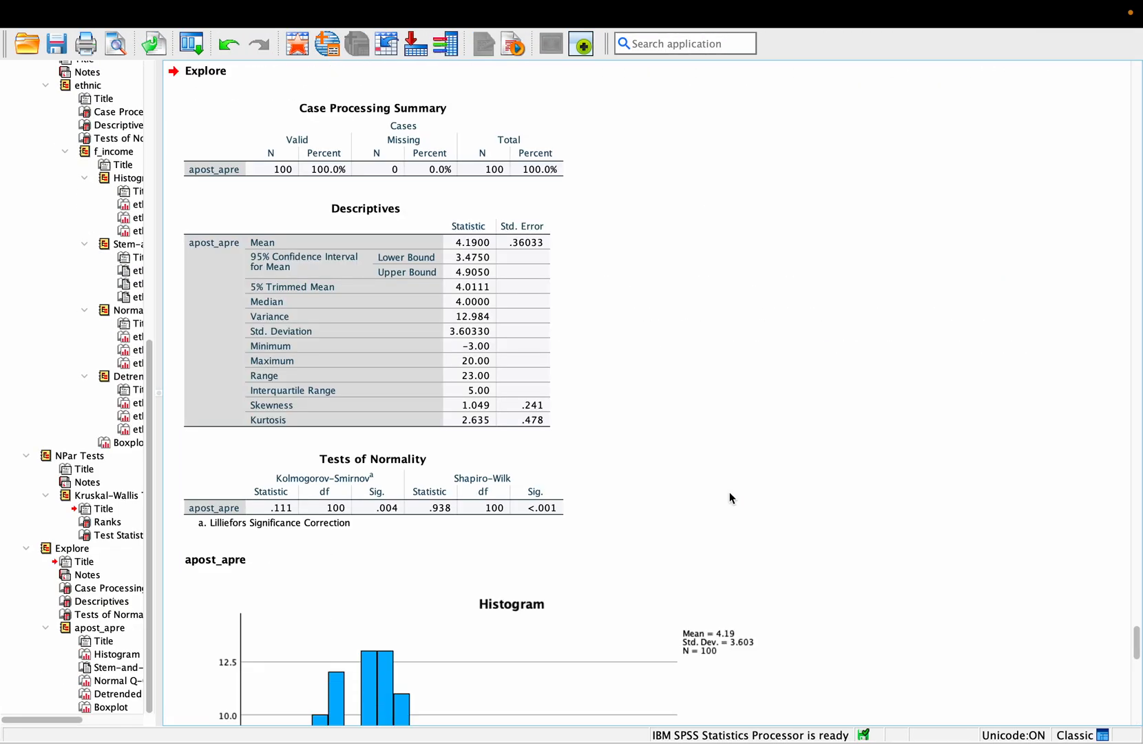
- Examine the Explore output for apost_apre: descriptives, tests of normality, histogram, Q-Q plots and boxplot
scroll(730, 492, down, 5)
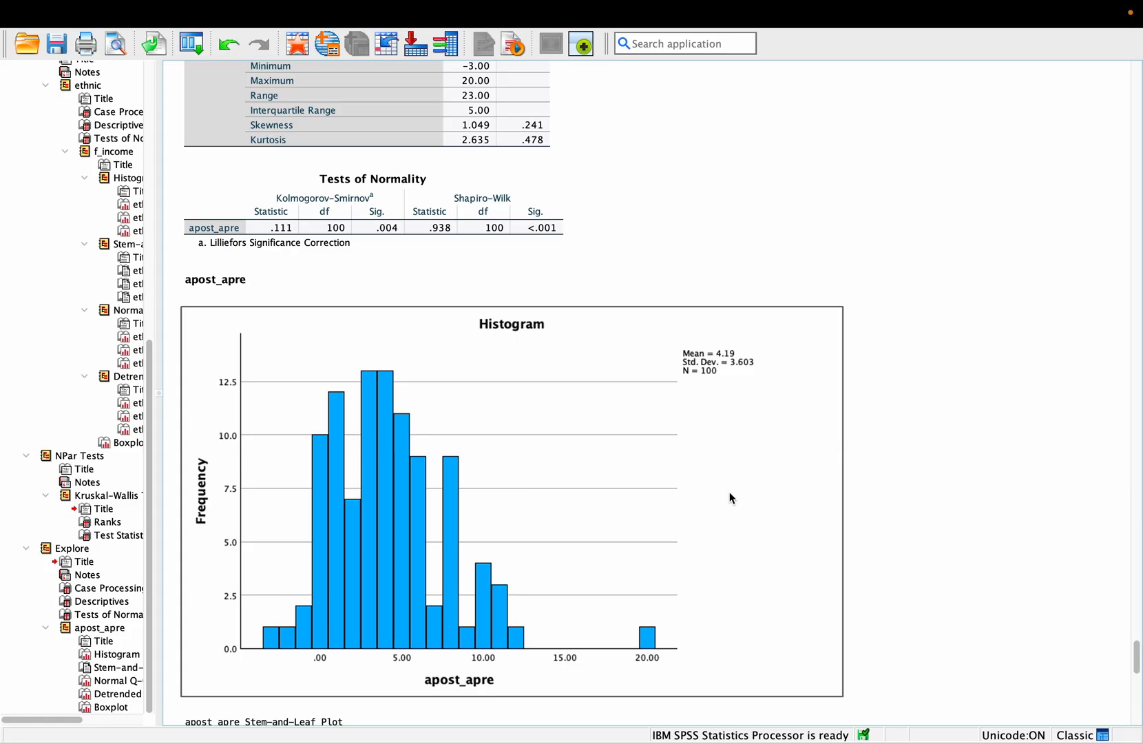
scroll(730, 492, down, 2)
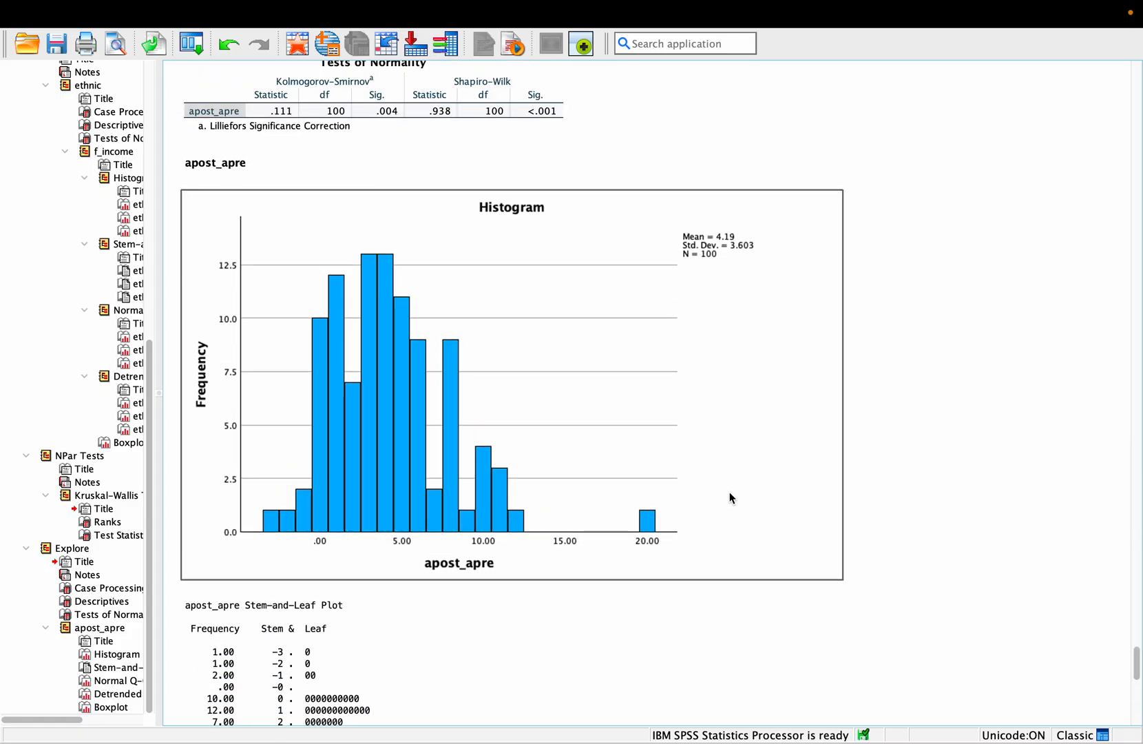
scroll(730, 492, up, 1)
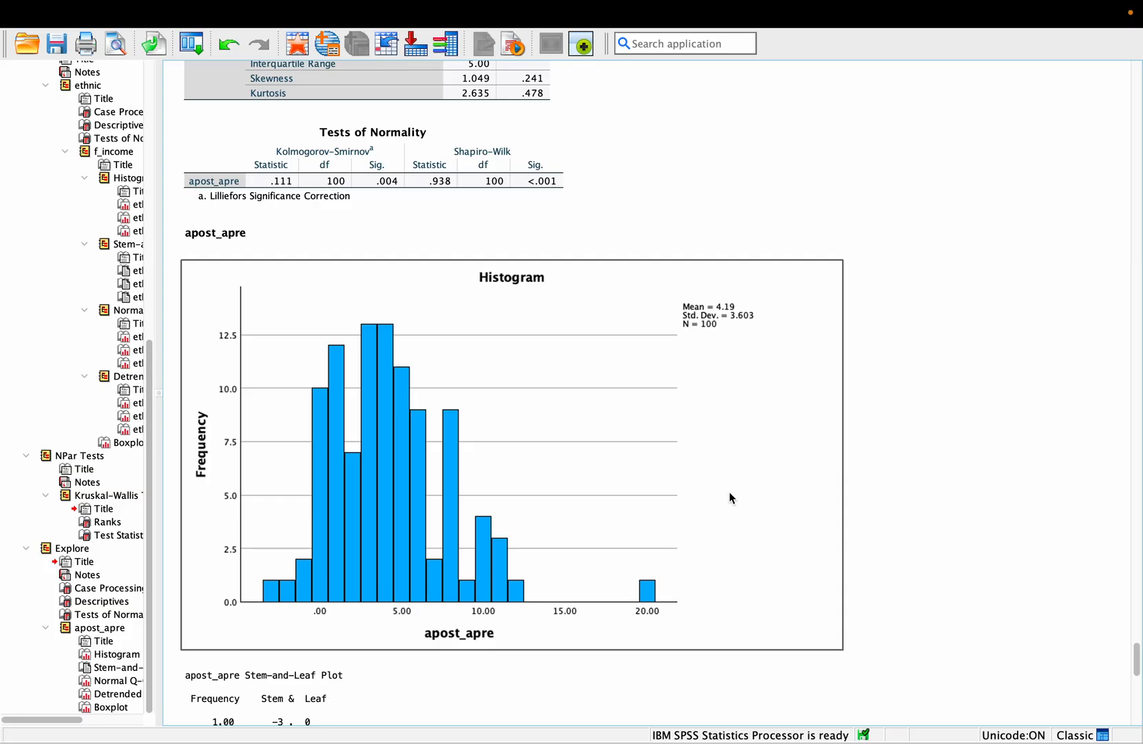
scroll(730, 492, down, 20)
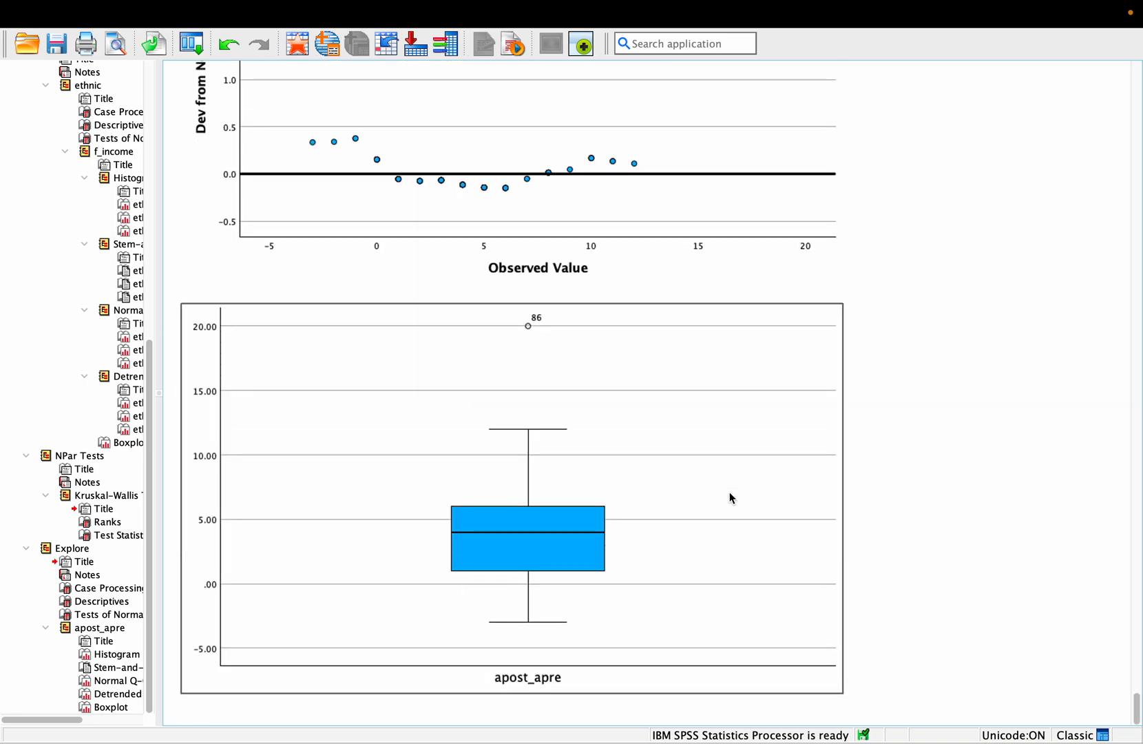
scroll(730, 496, up, 20)
scroll(730, 493, down, 10)
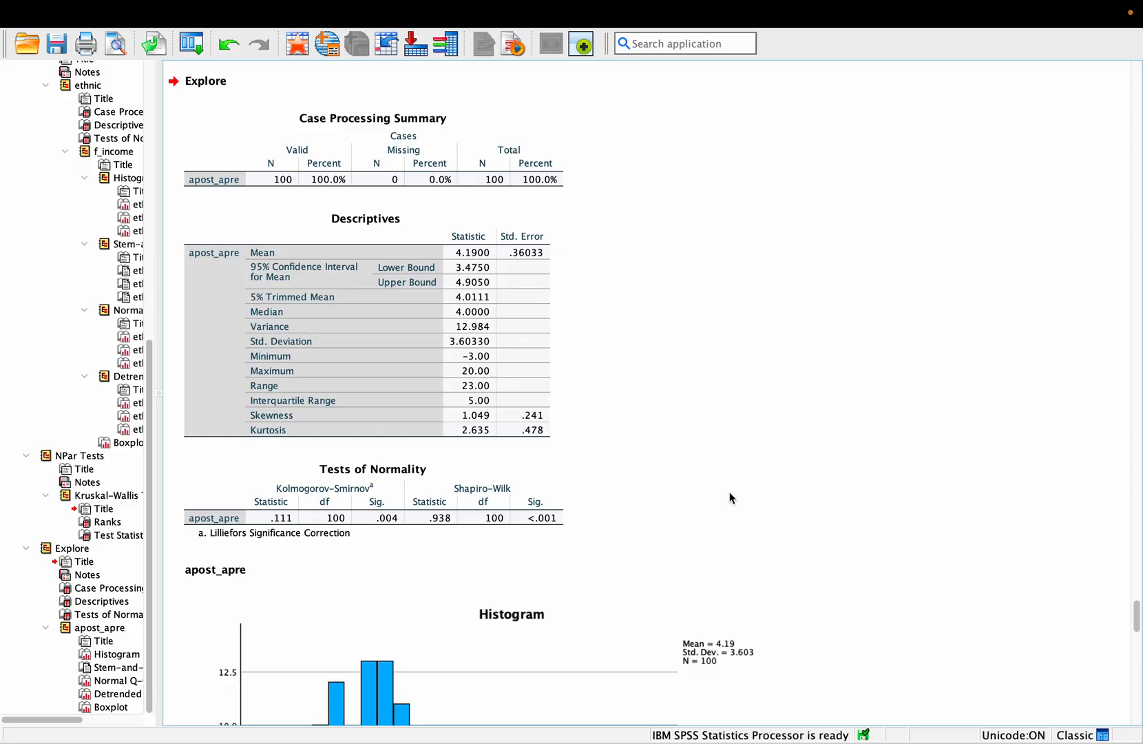
scroll(730, 493, up, 3)
scroll(730, 493, down, 2)
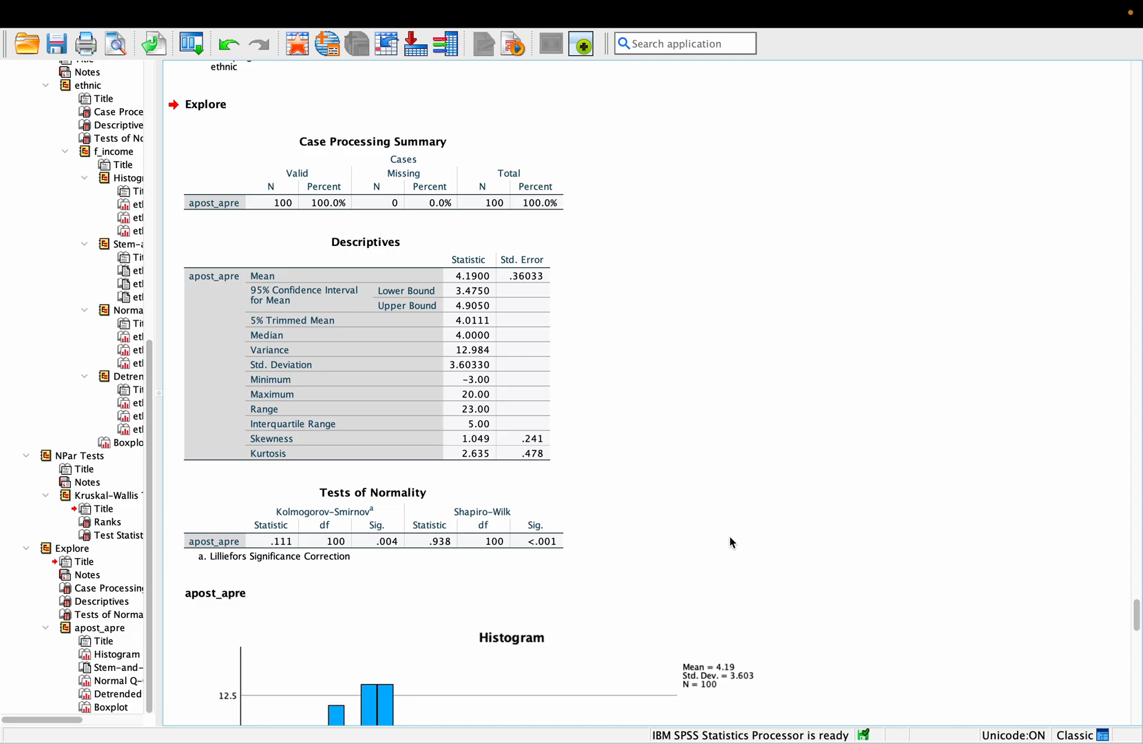
scroll(730, 541, down, 15)
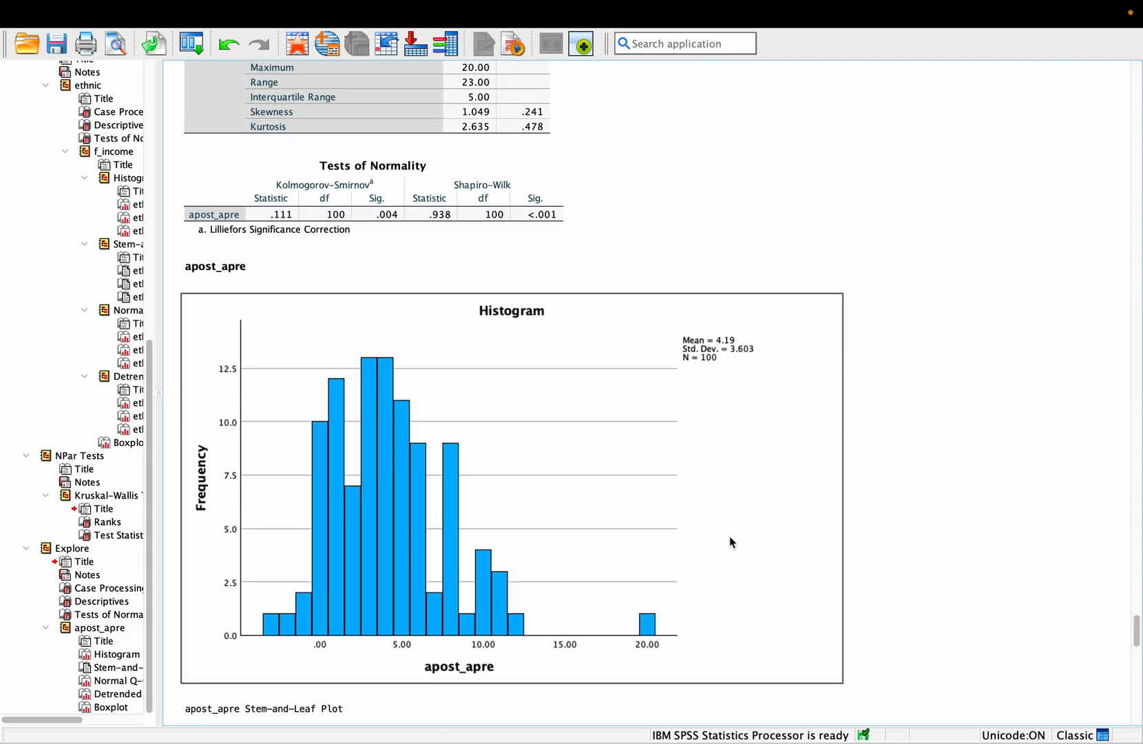
scroll(730, 537, down, 20)
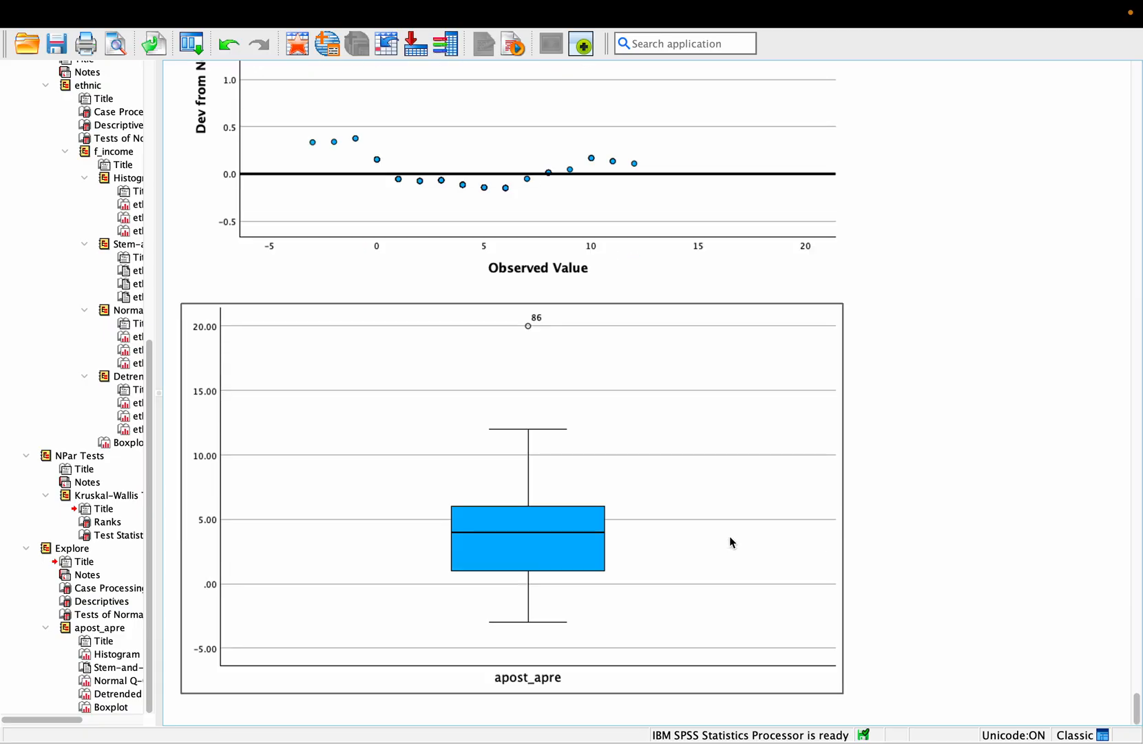
scroll(730, 540, up, 20)
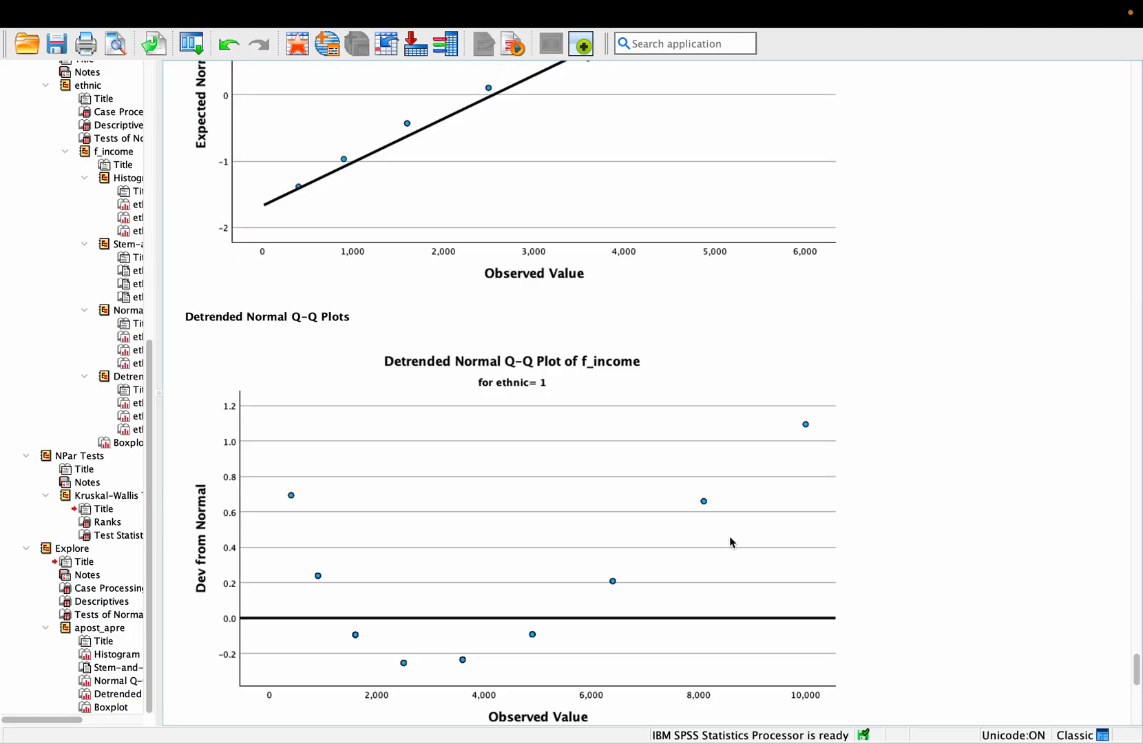
scroll(732, 545, up, 20)
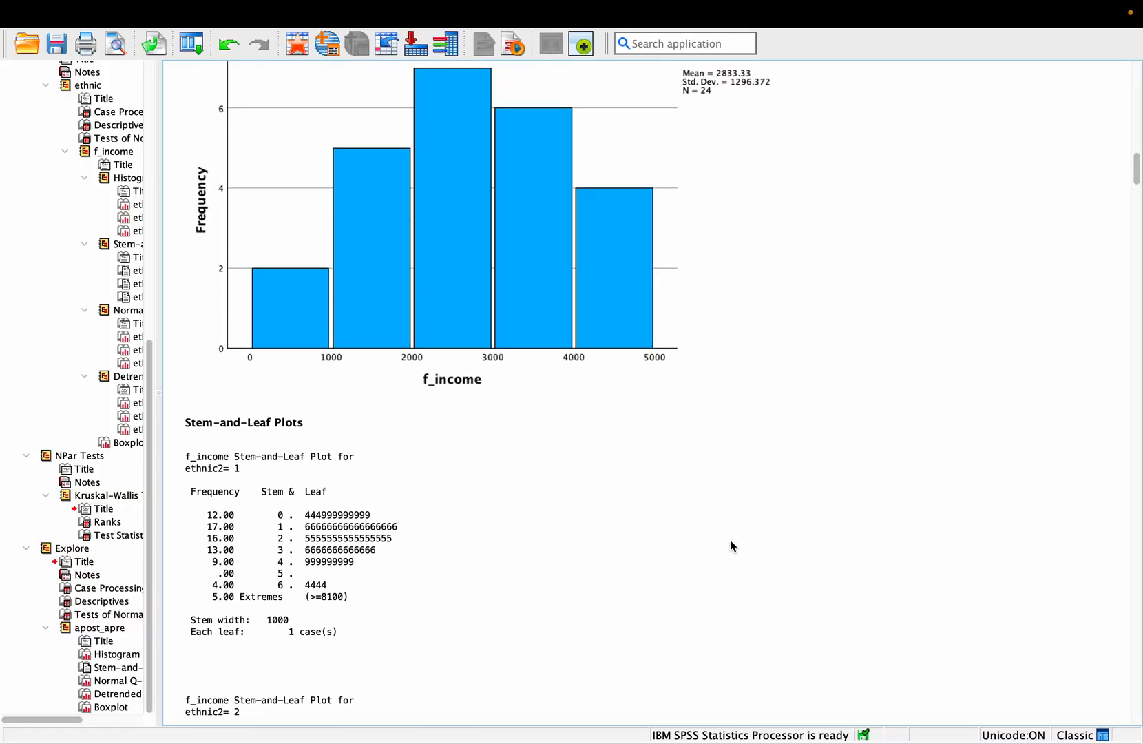
scroll(732, 546, down, 10)
scroll(731, 545, down, 20)
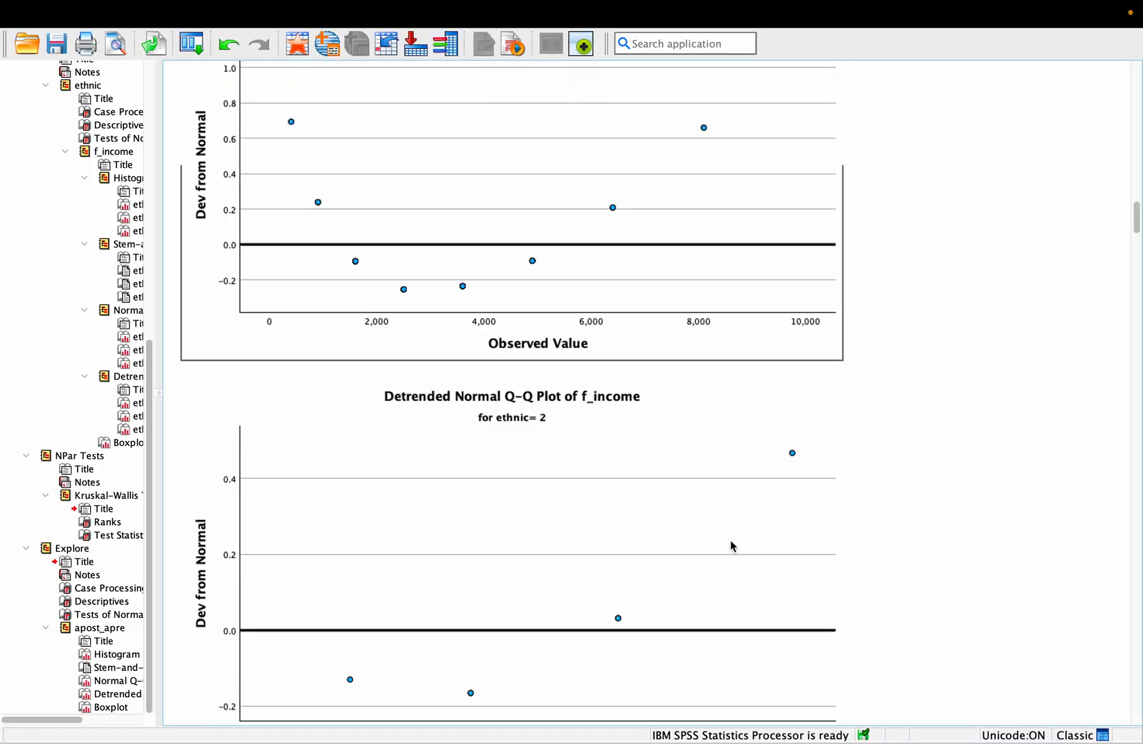
scroll(731, 546, down, 20)
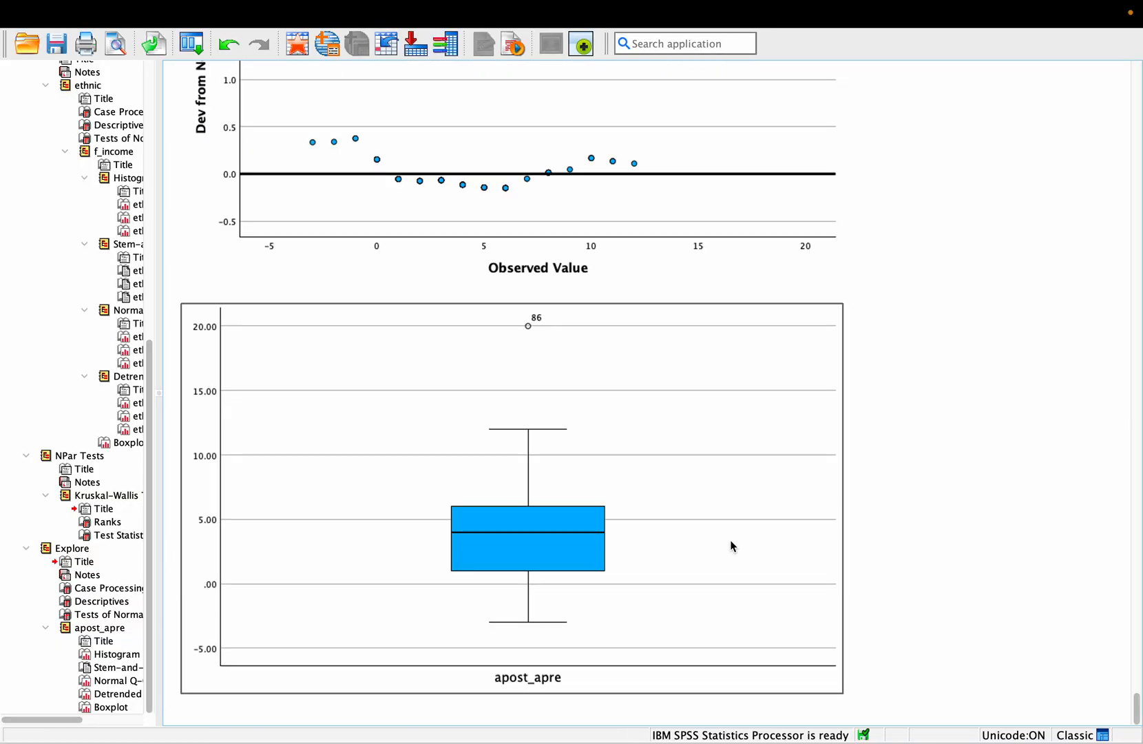
scroll(732, 545, up, 15)
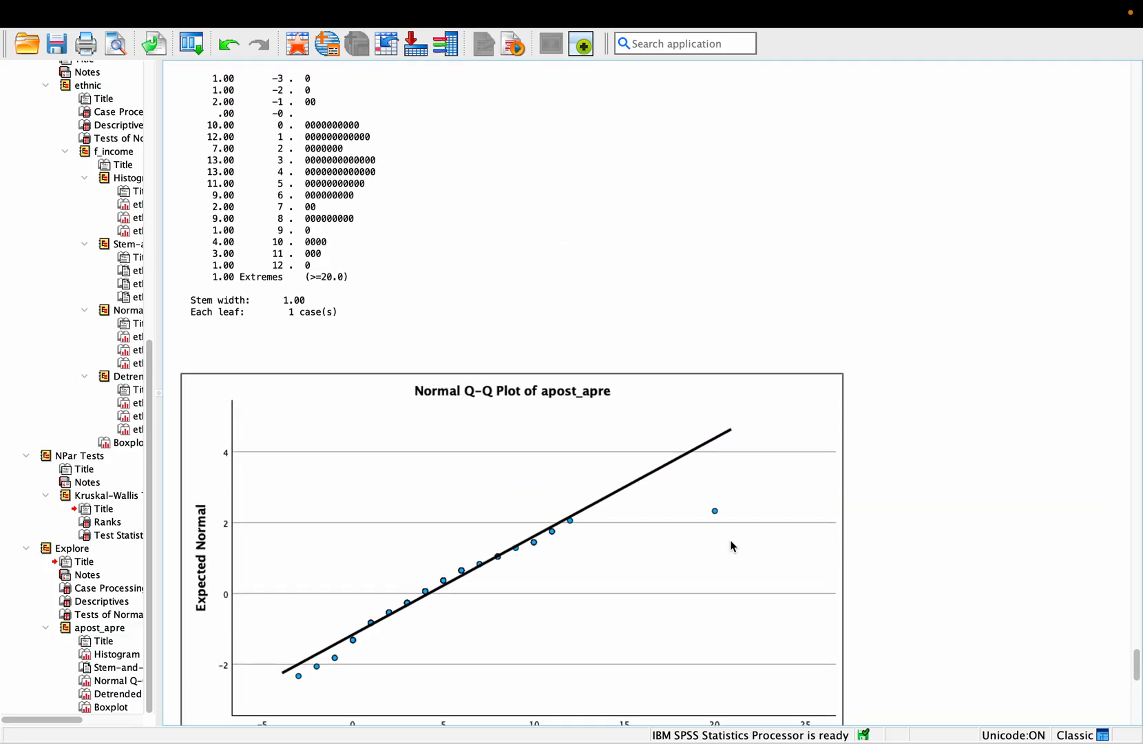
scroll(731, 546, up, 12)
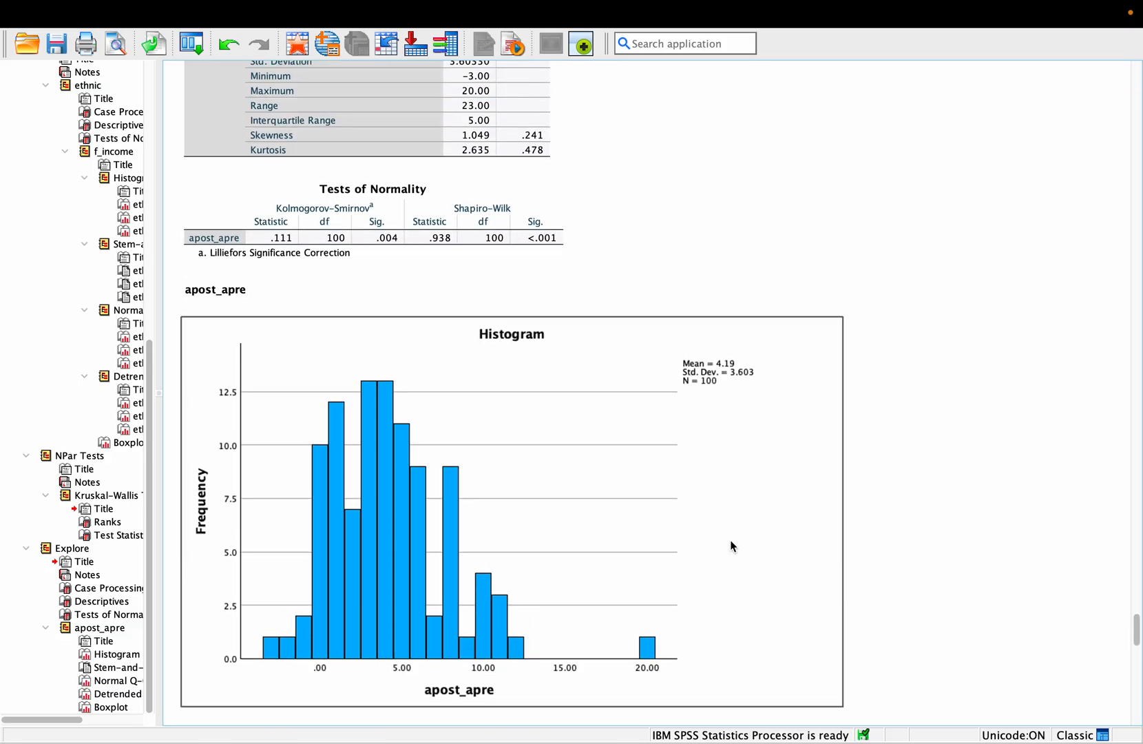
scroll(731, 546, up, 5)
scroll(731, 545, up, 3)
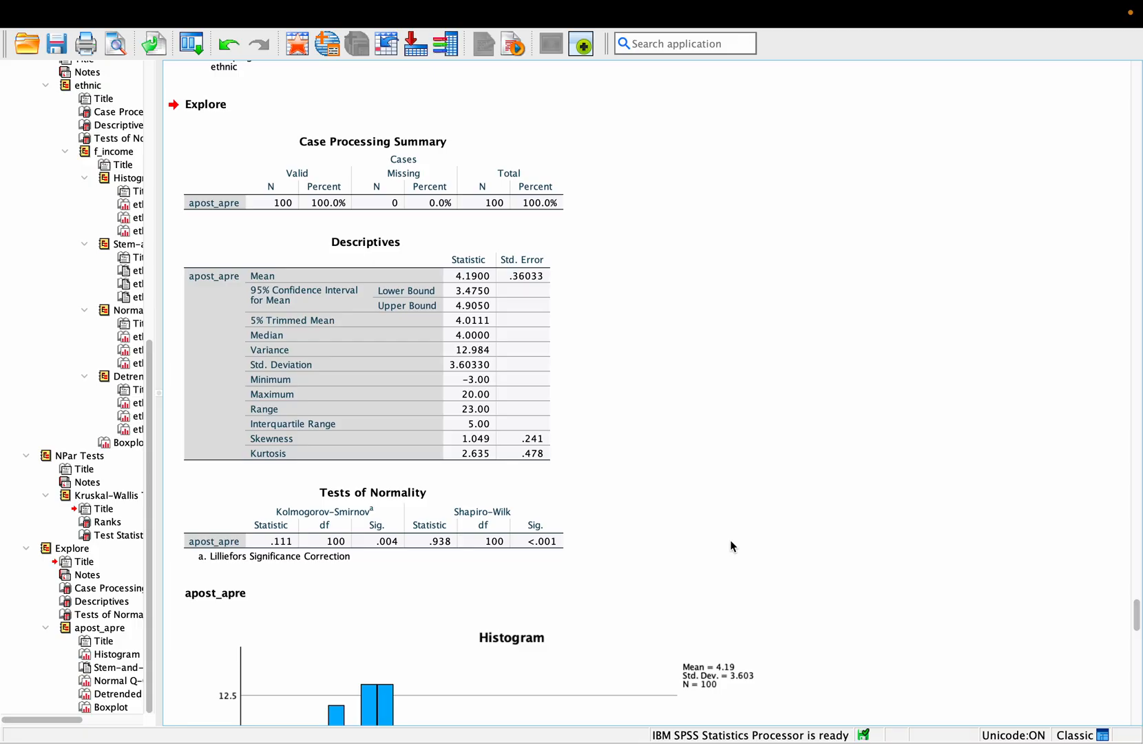
scroll(731, 545, down, 1)
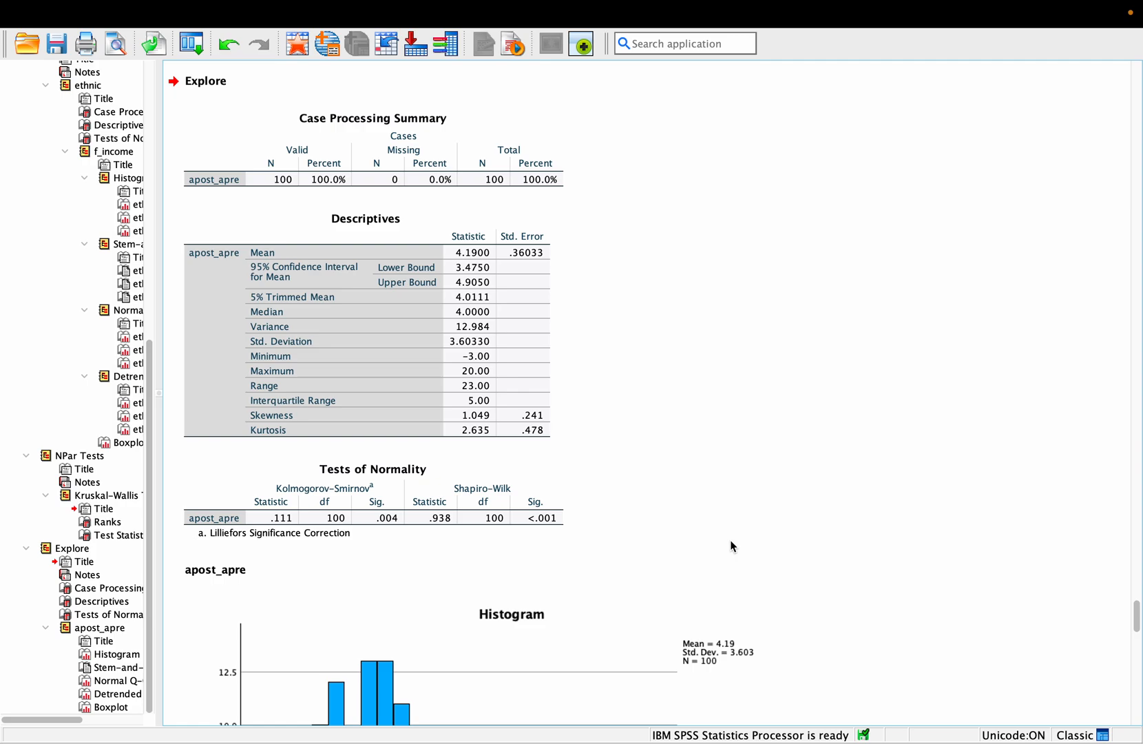
- Run a two-related-samples Wilcoxon test pairing a_post as Variable1 with a_pre as Variable2
click(466, 21)
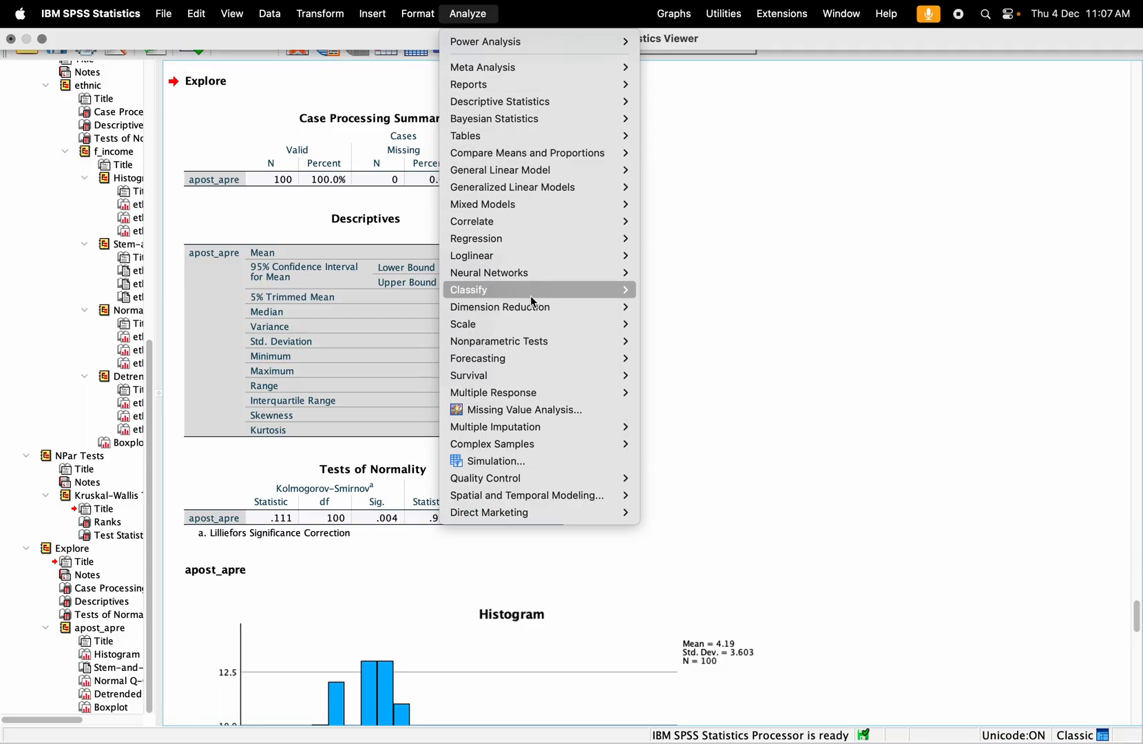
mouse_move(534, 301)
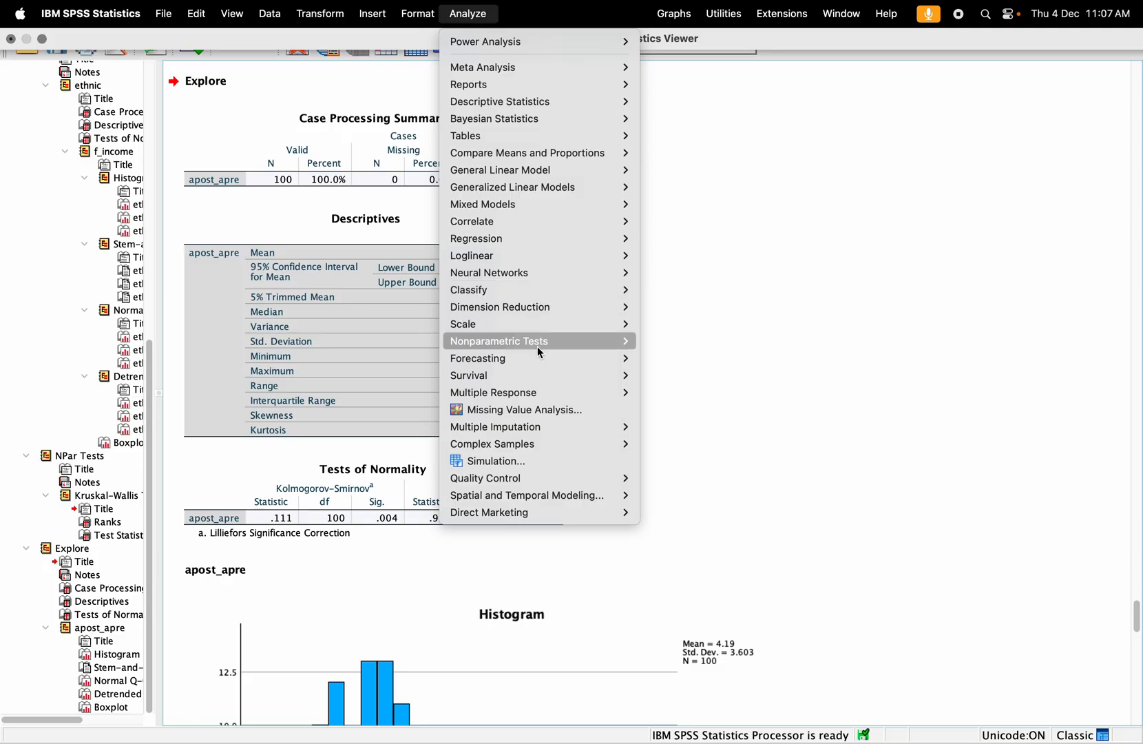
mouse_move(534, 345)
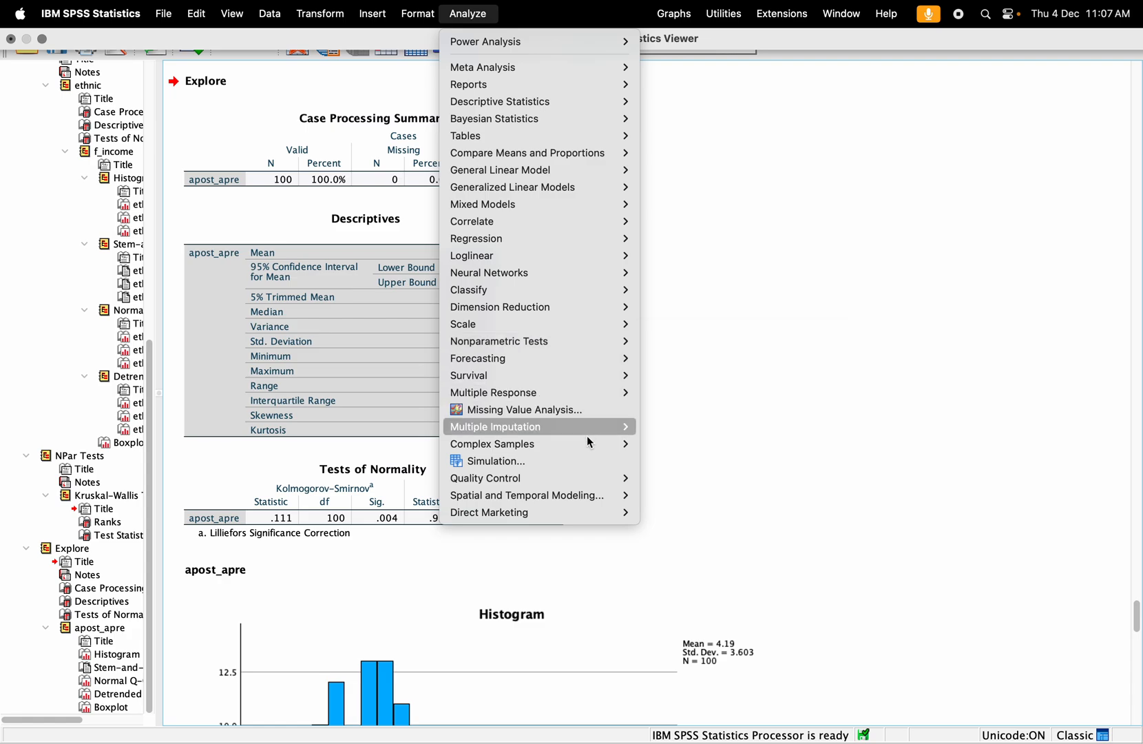
mouse_move(698, 409)
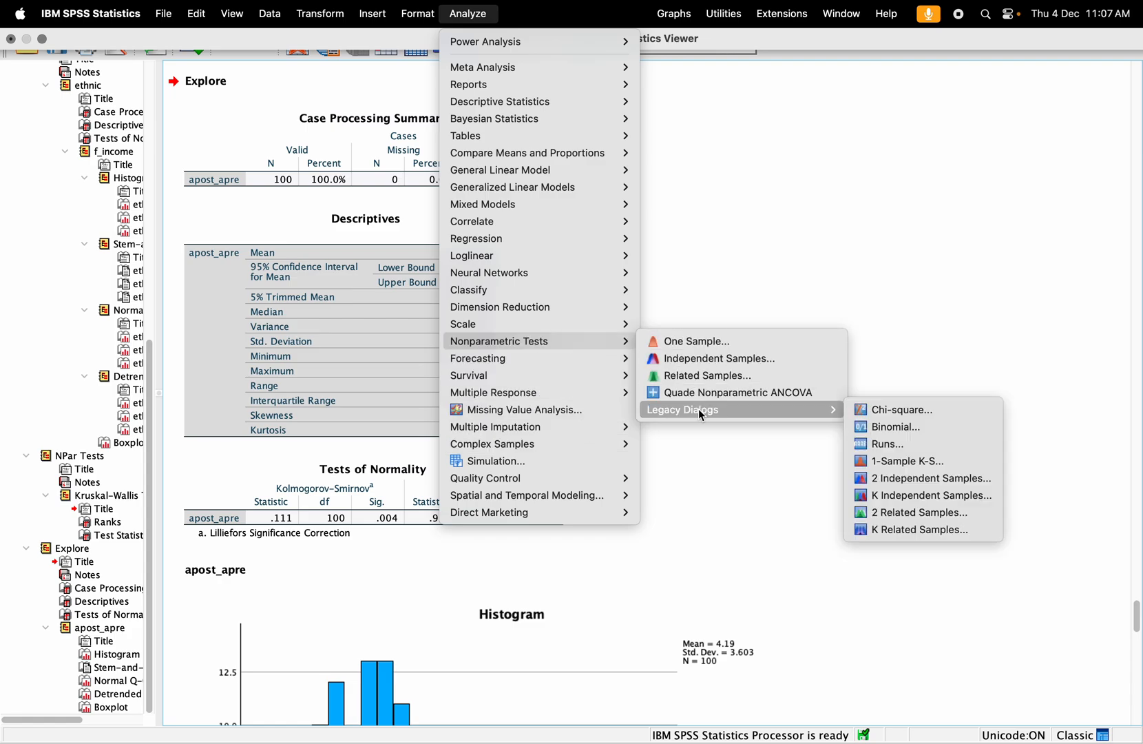
click(910, 511)
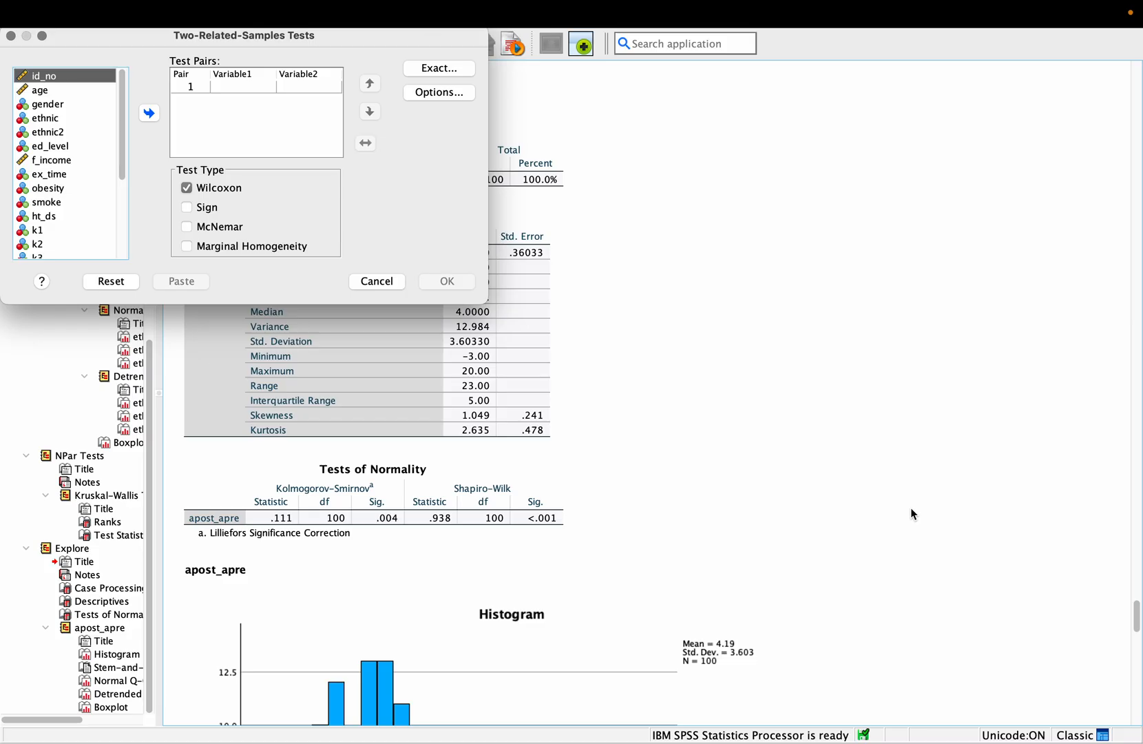
scroll(65, 206, down, 3)
click(62, 208)
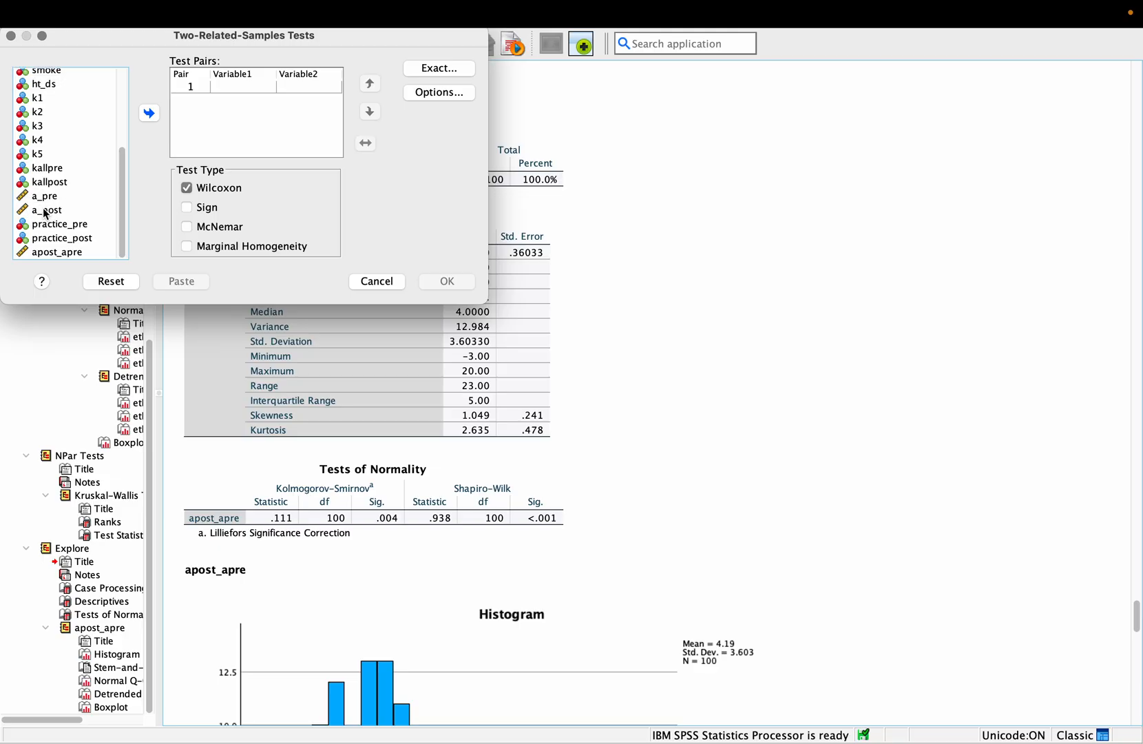
click(45, 210)
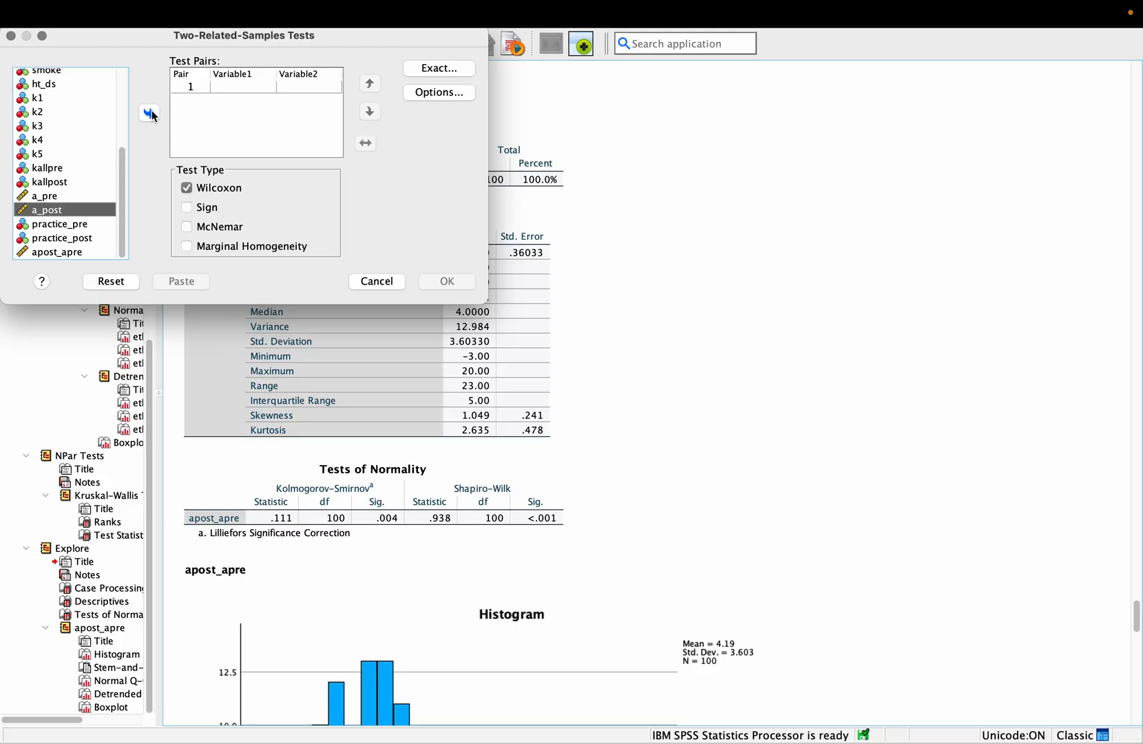
click(150, 113)
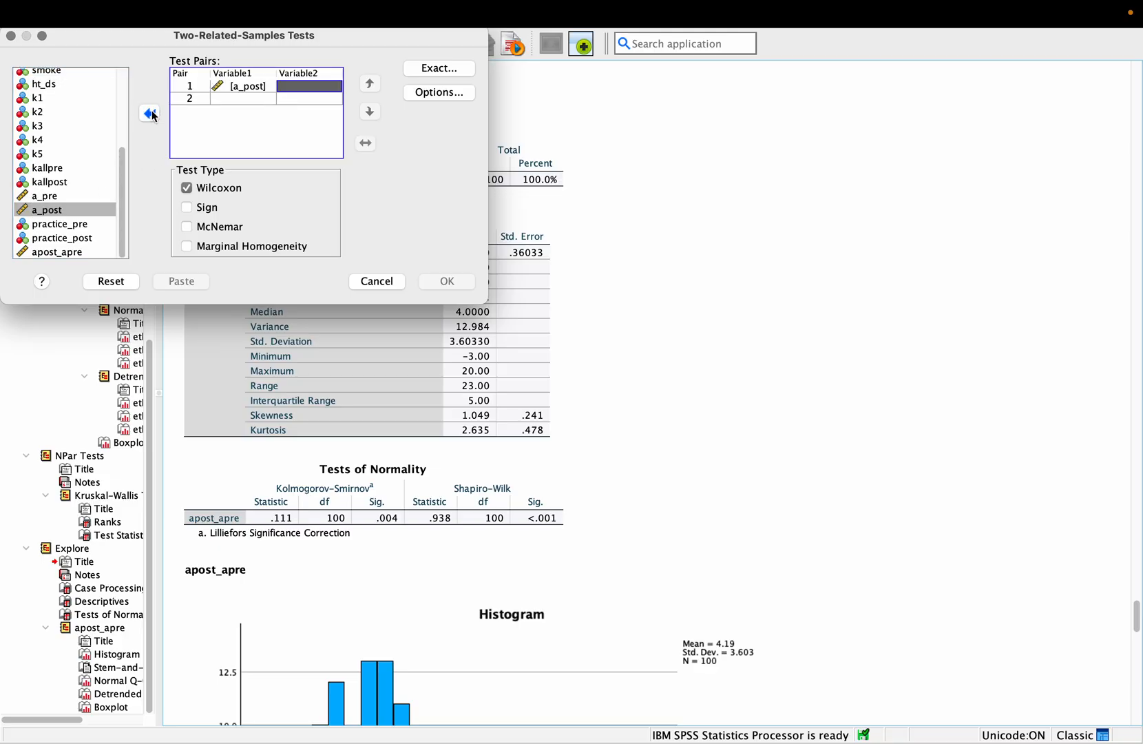
click(53, 195)
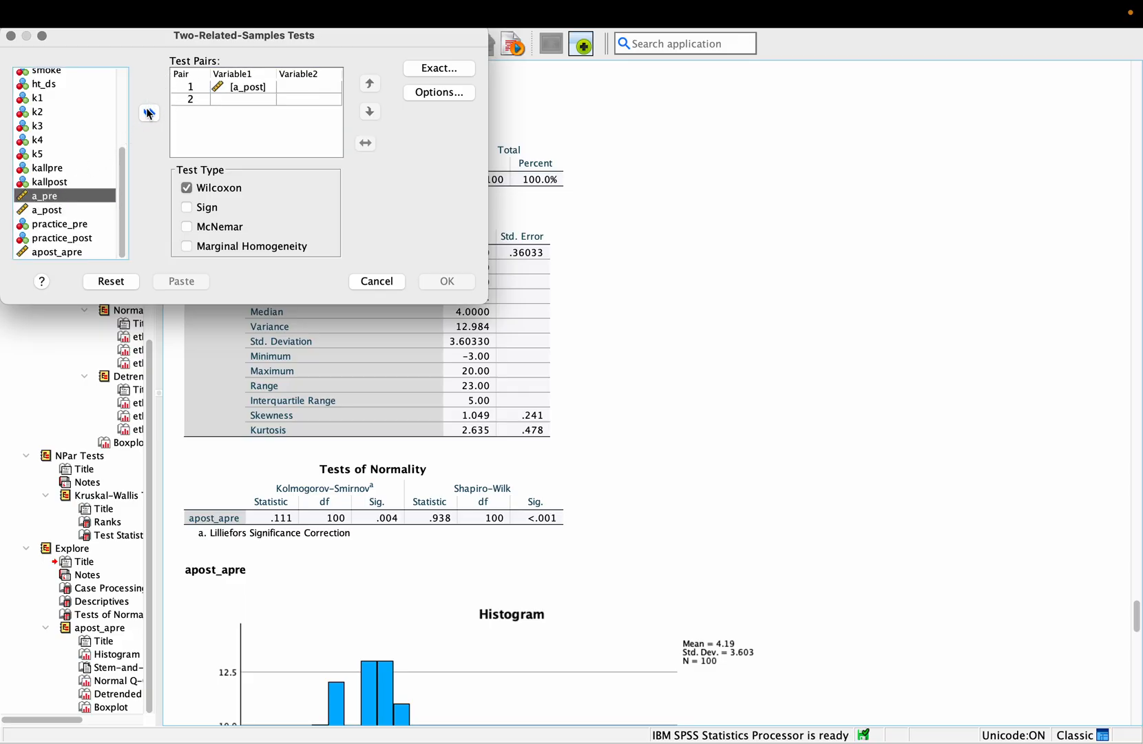
click(150, 113)
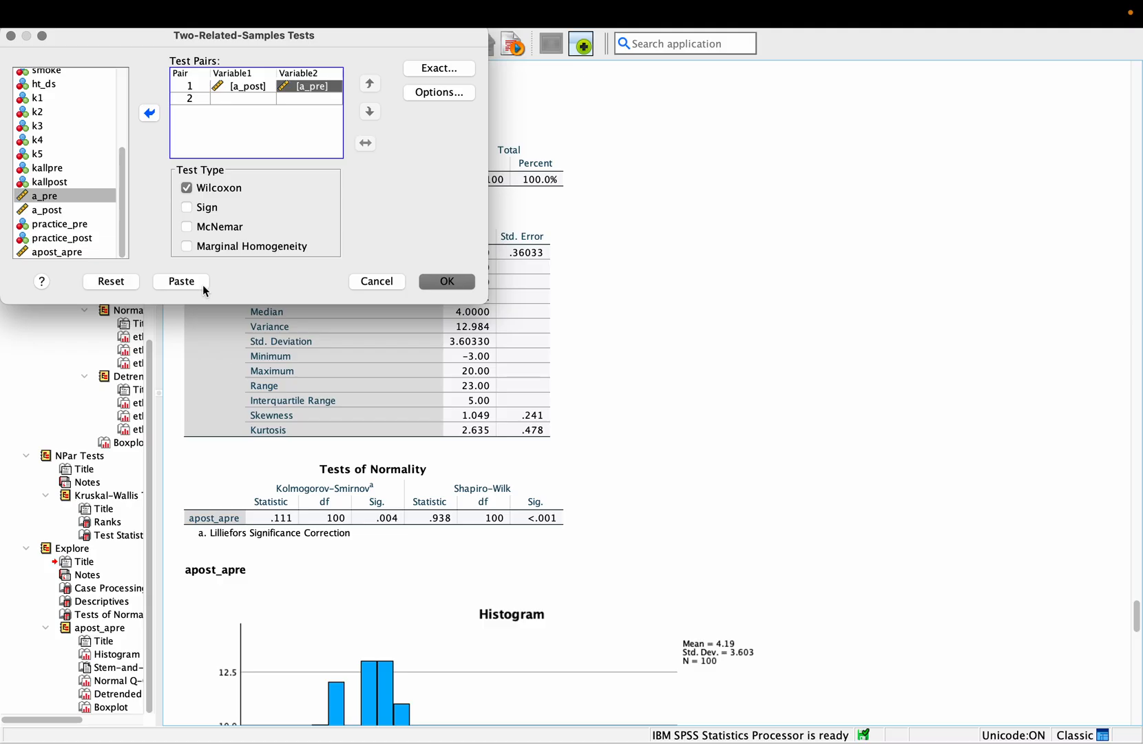
click(441, 282)
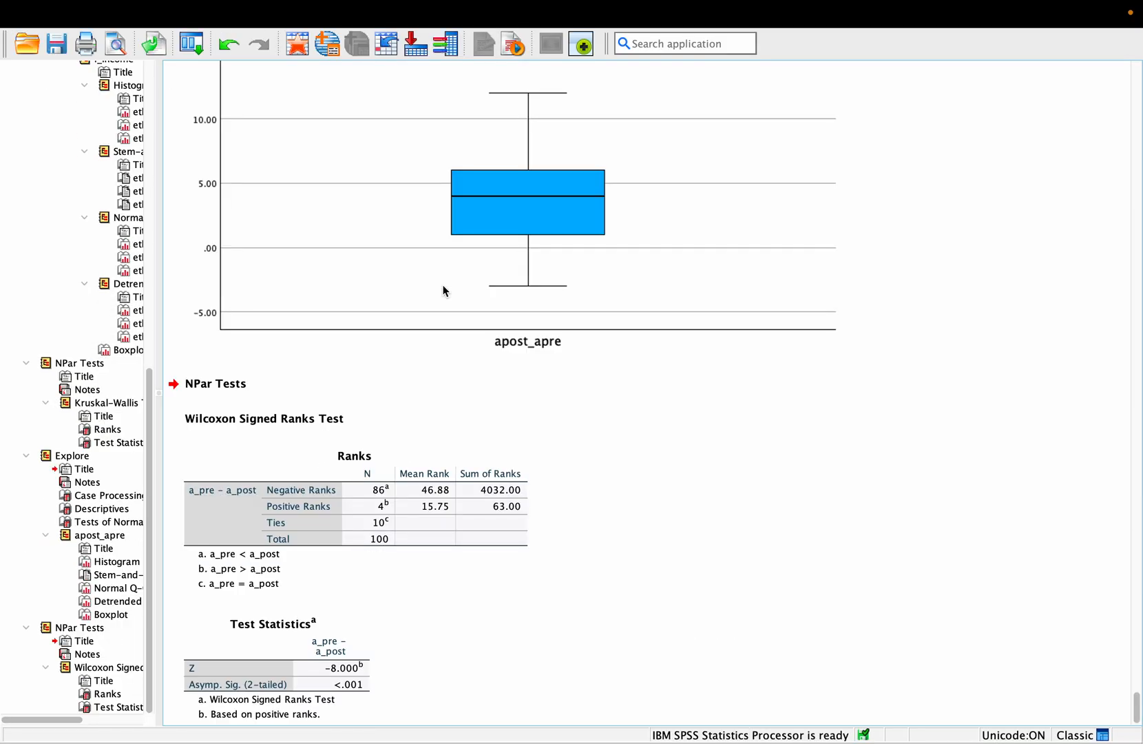
- Find the Kruskal-Wallis Test section in the earlier output and select its written results paragraph for review
click(501, 441)
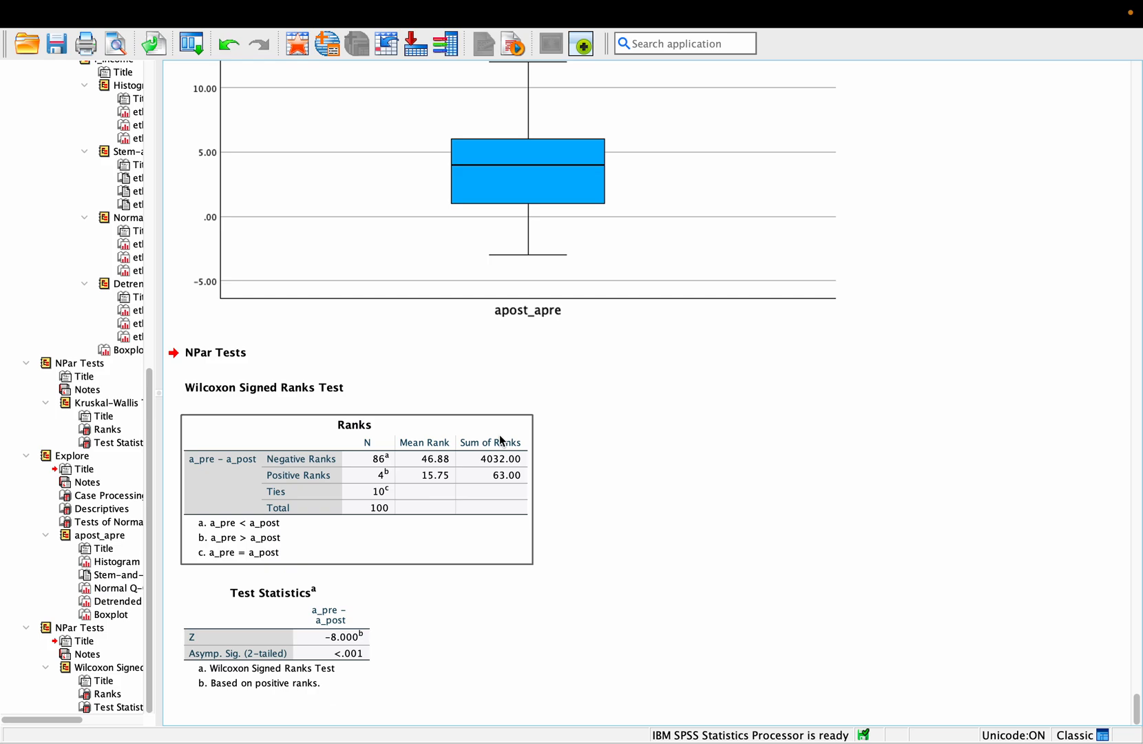
scroll(500, 436, up, 20)
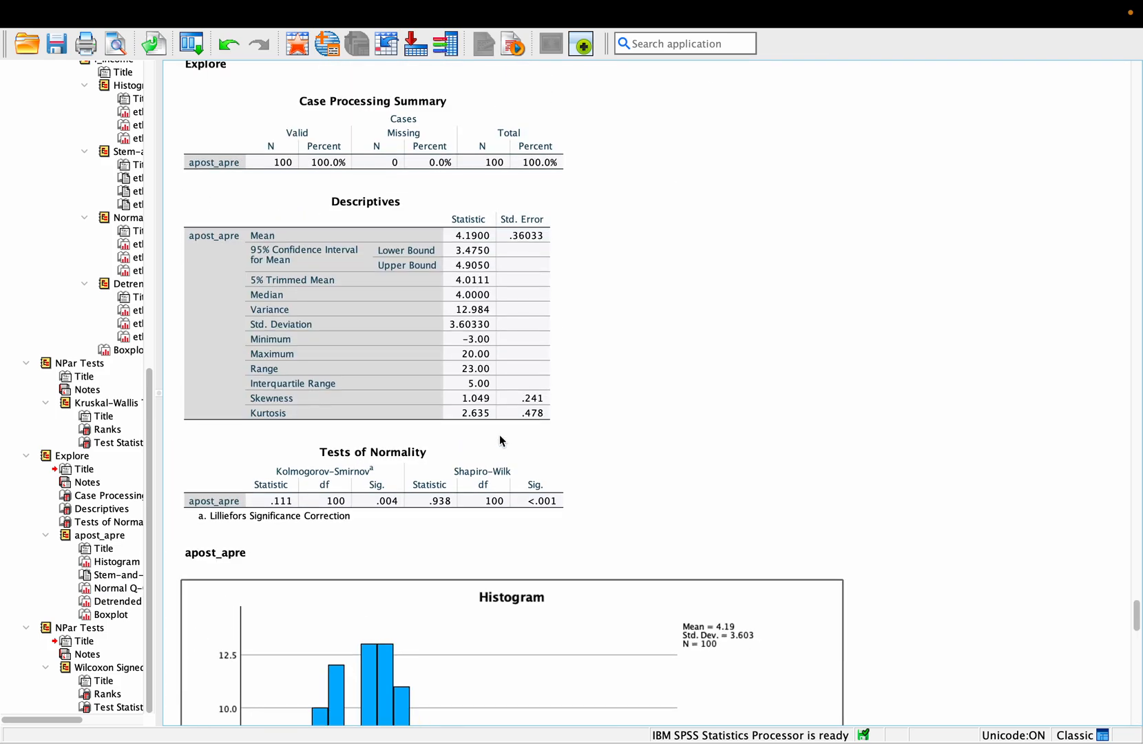
scroll(500, 440, up, 10)
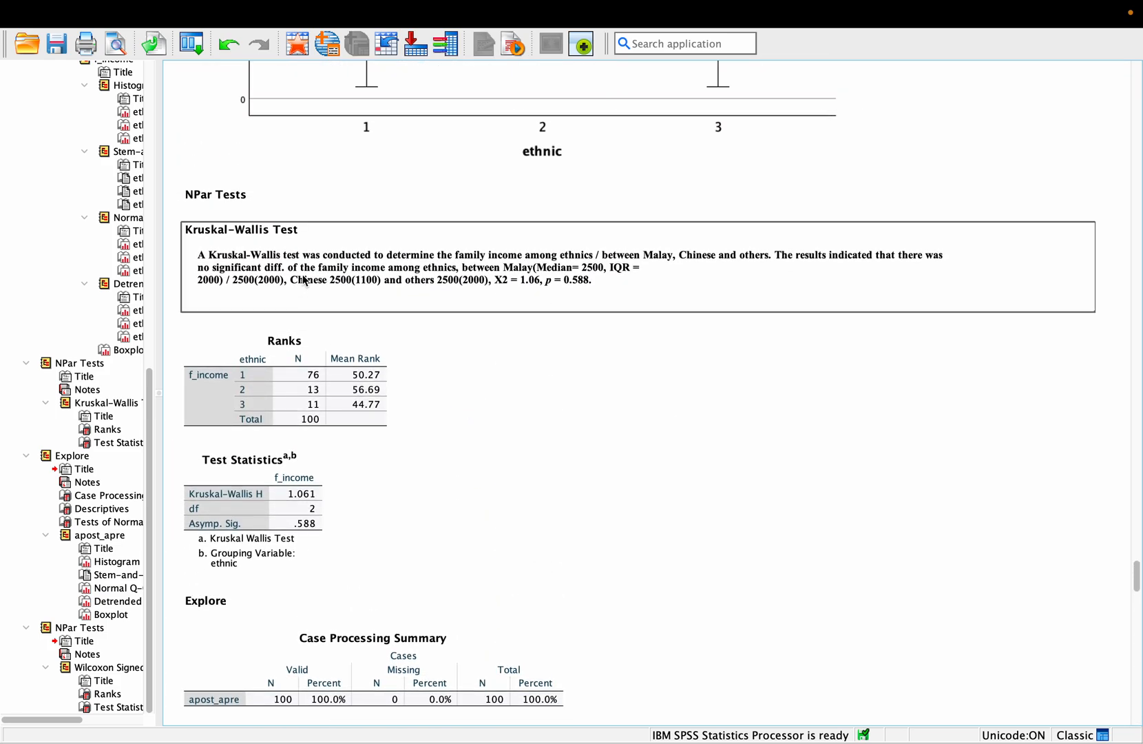
click(304, 280)
double_click(203, 261)
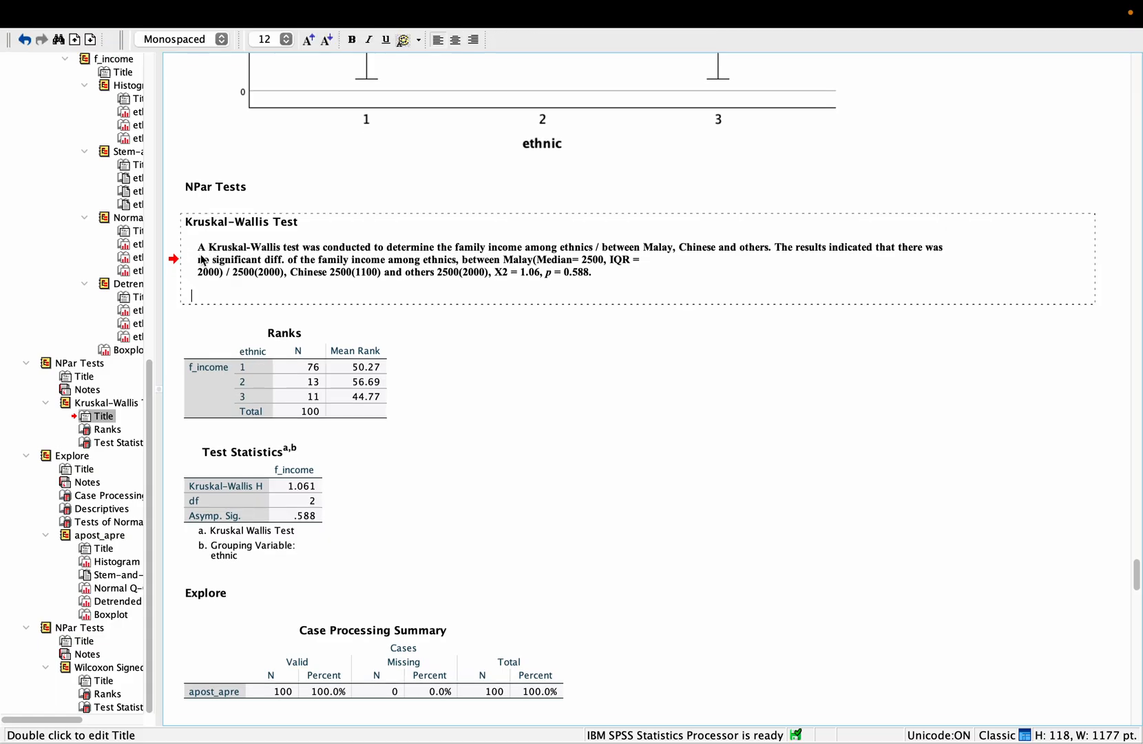
click(201, 250)
drag(201, 252, 592, 272)
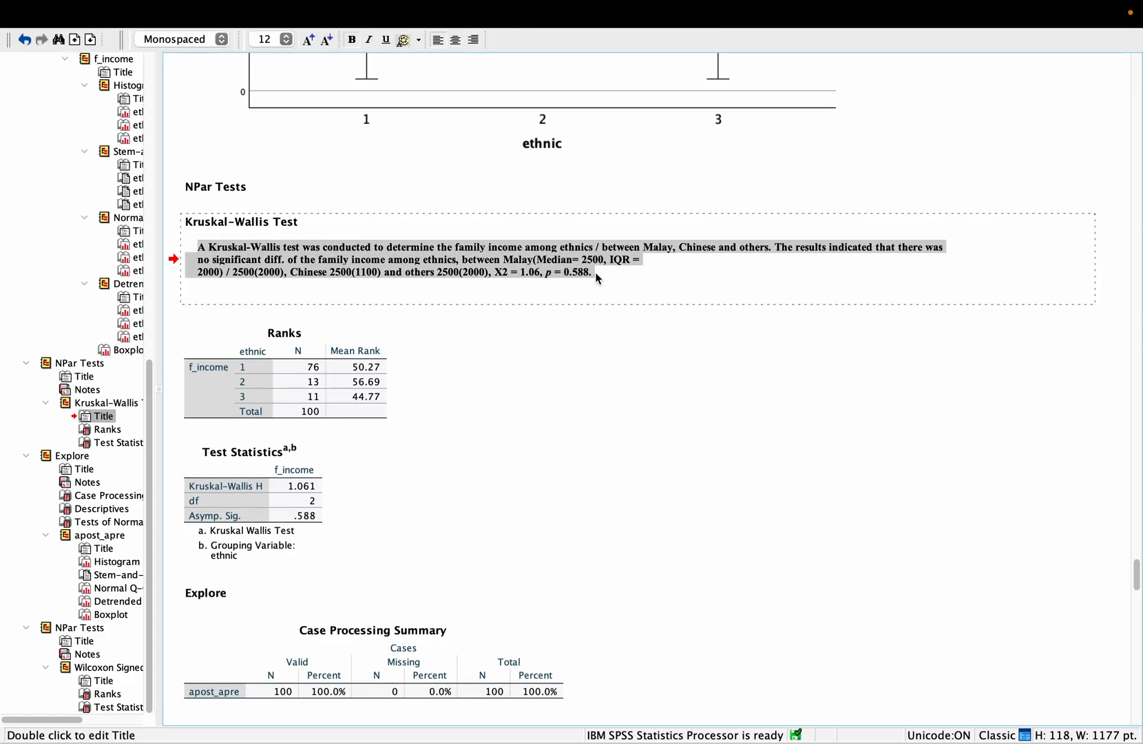
click(656, 336)
- Examine the Ranks and Test Statistics tables of the Wilcoxon Signed Ranks Test for a_pre and a_post
scroll(655, 338, down, 15)
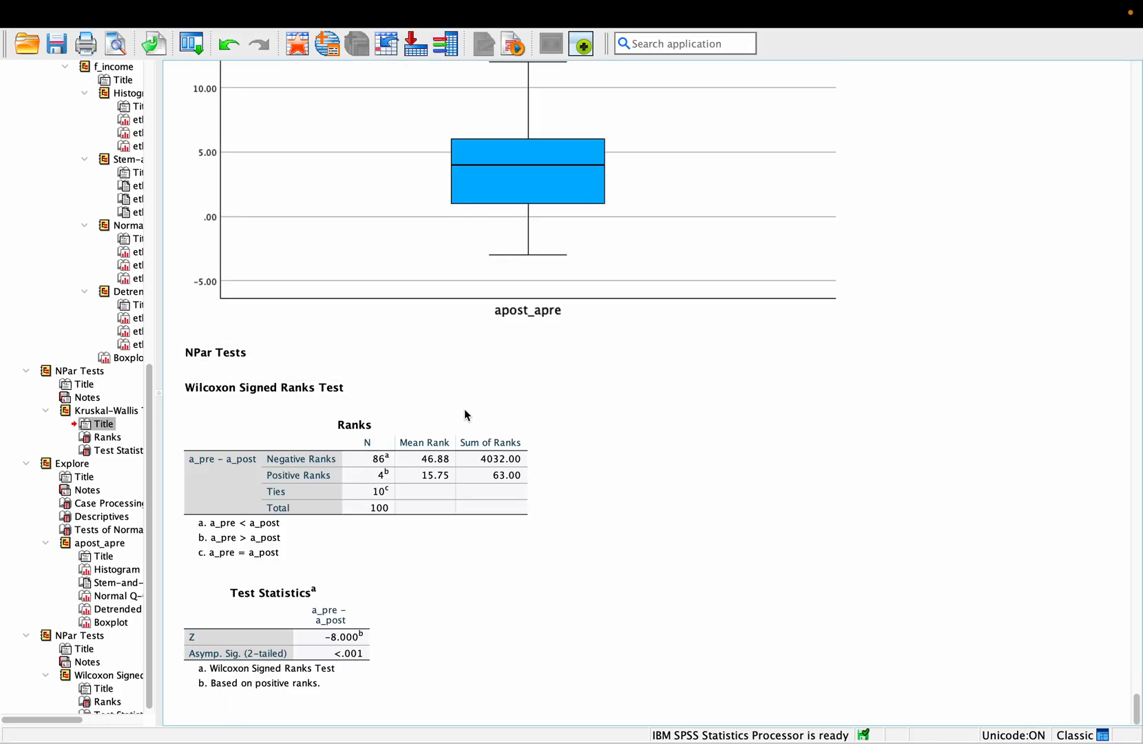
click(487, 446)
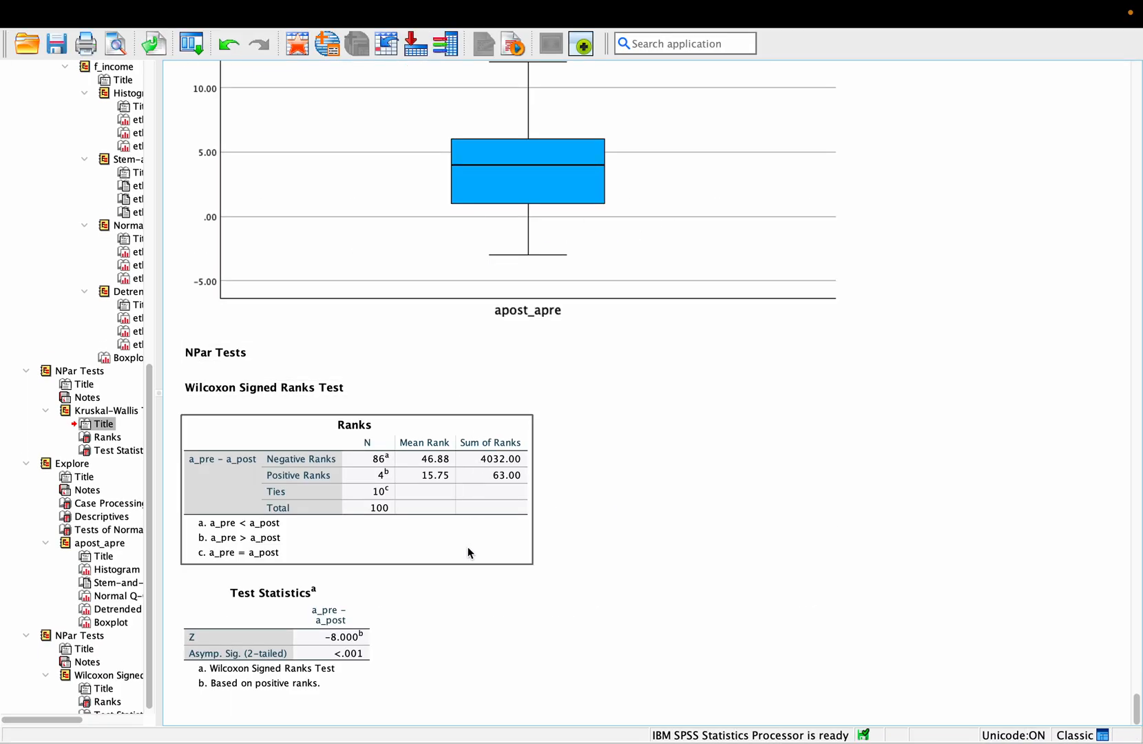
click(460, 667)
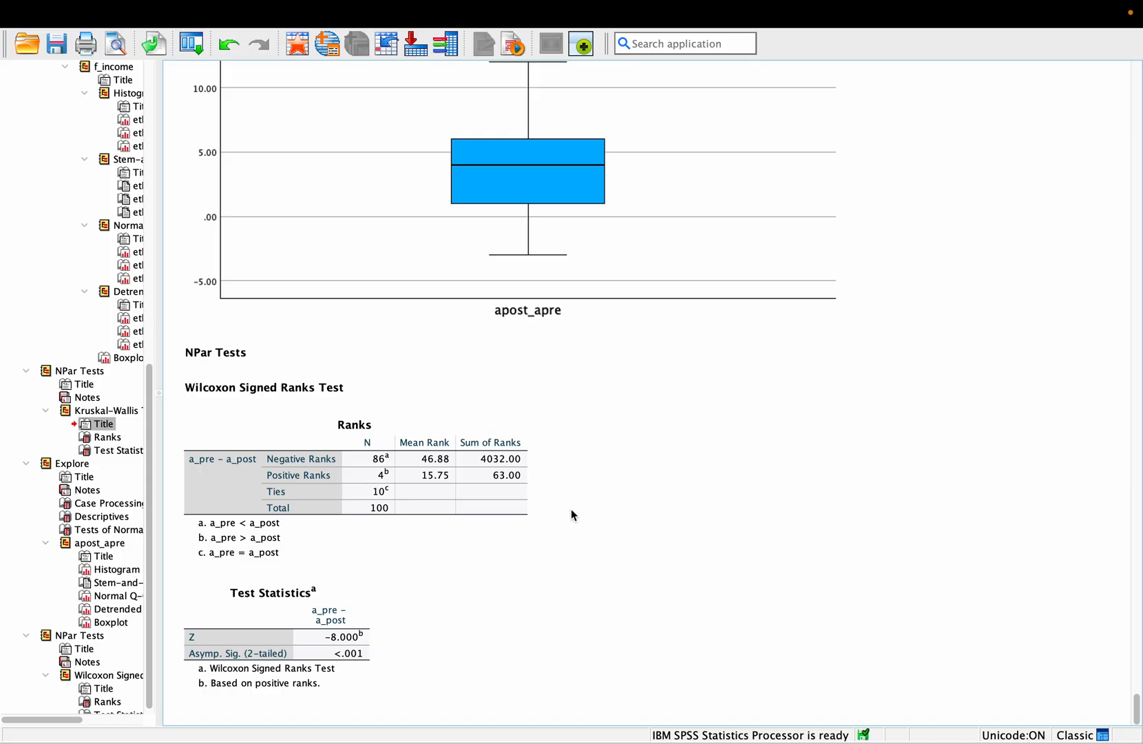
click(438, 493)
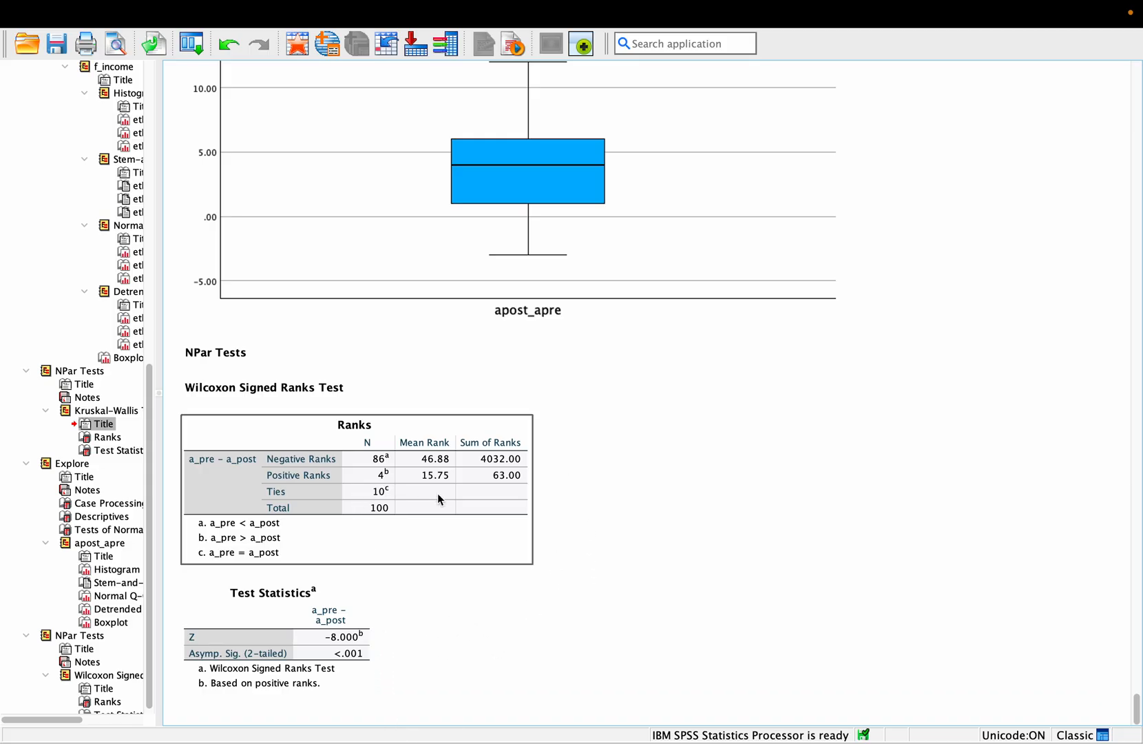
click(503, 604)
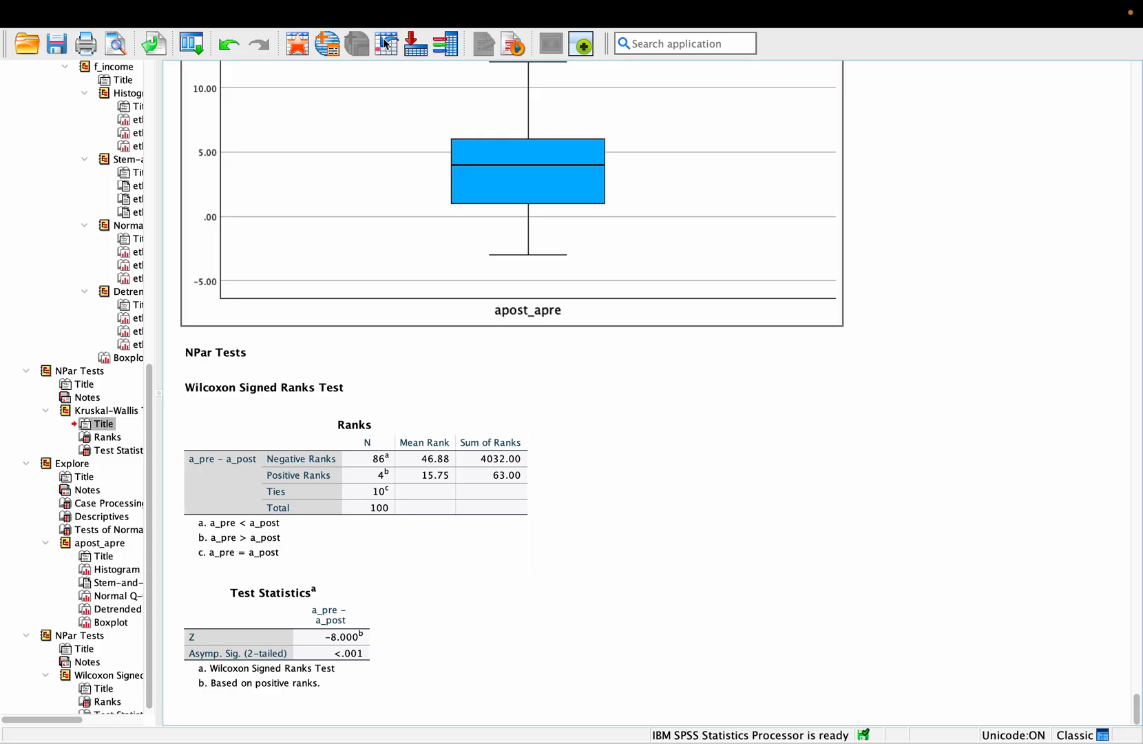
click(462, 14)
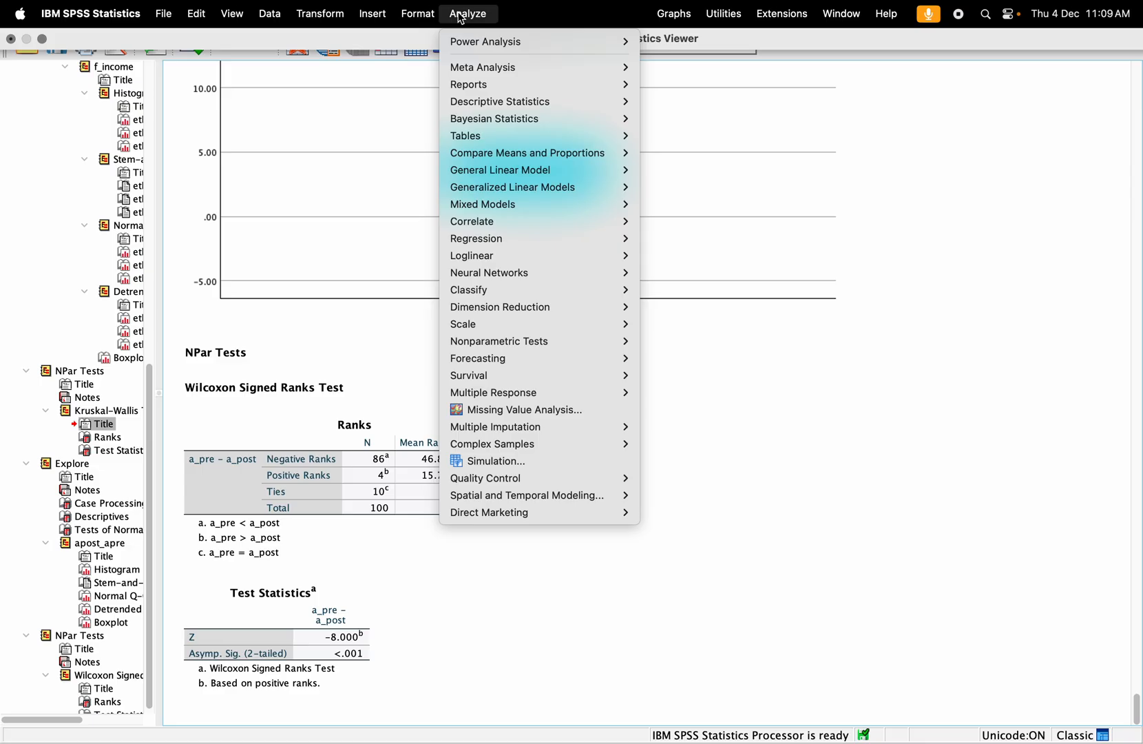
mouse_move(484, 84)
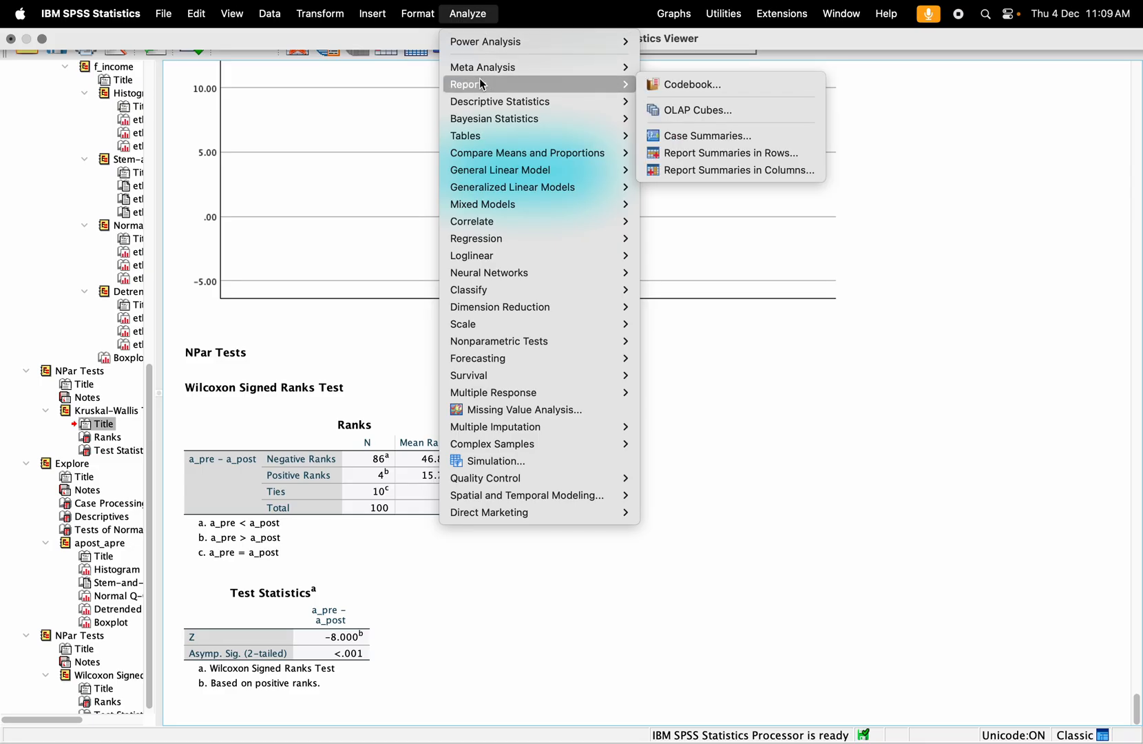
mouse_move(544, 341)
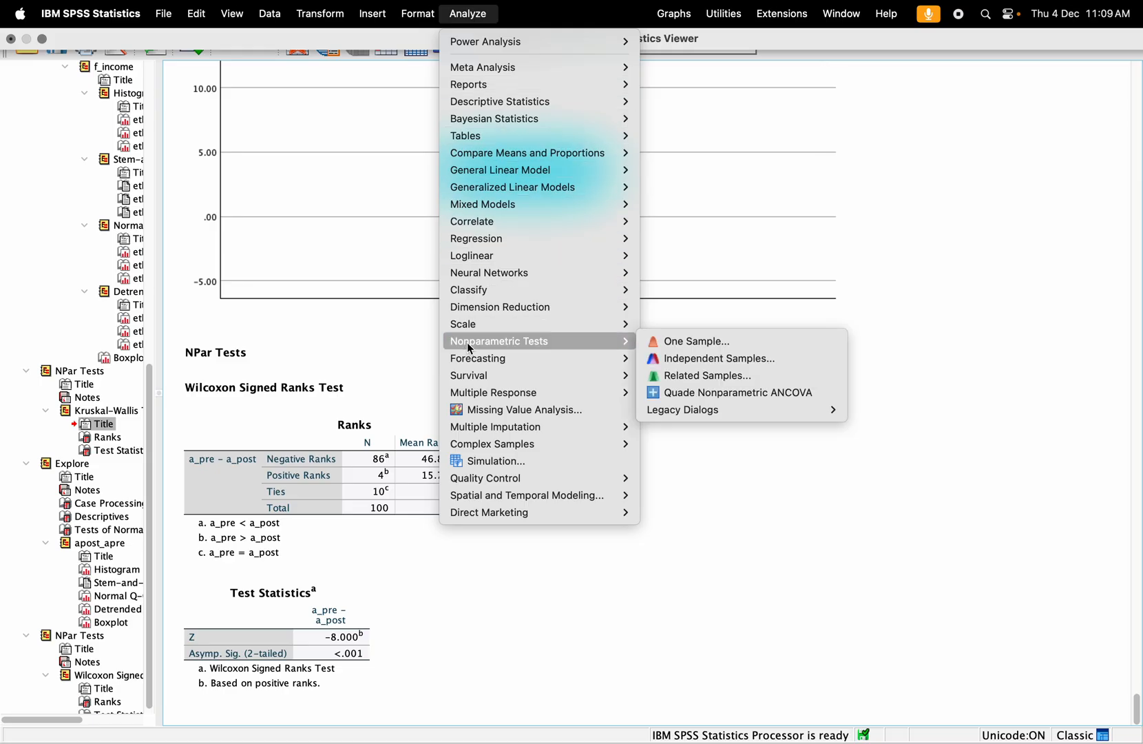
mouse_move(716, 412)
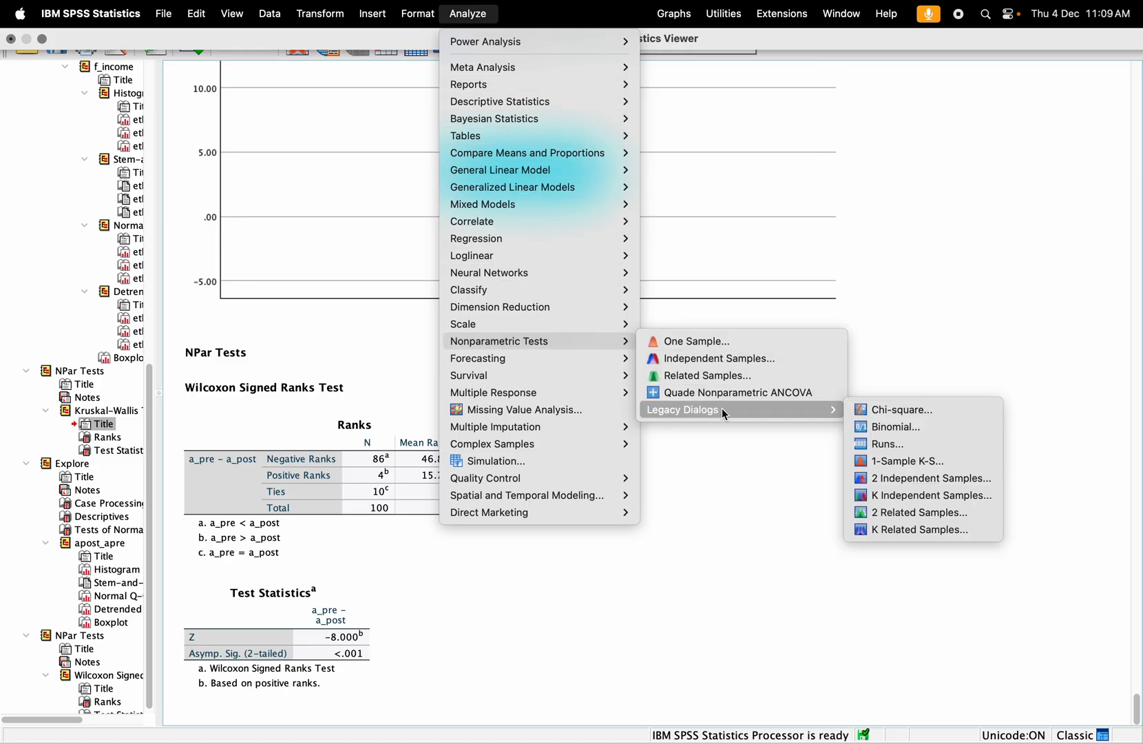
click(928, 514)
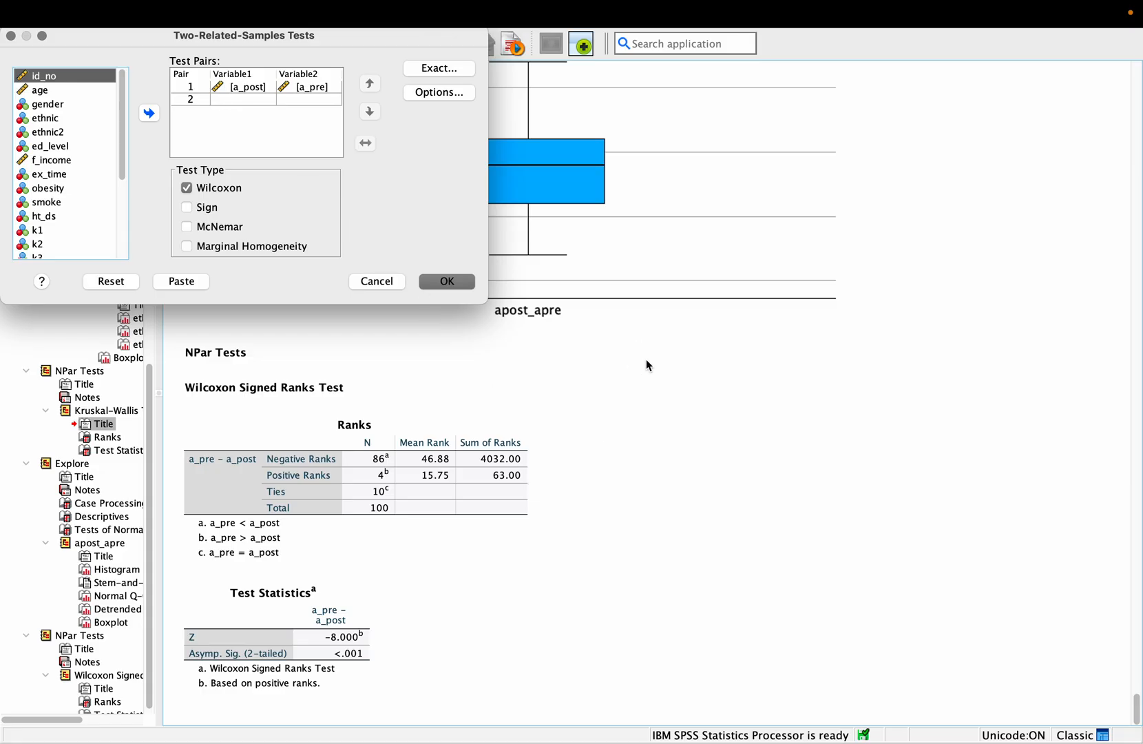
click(375, 282)
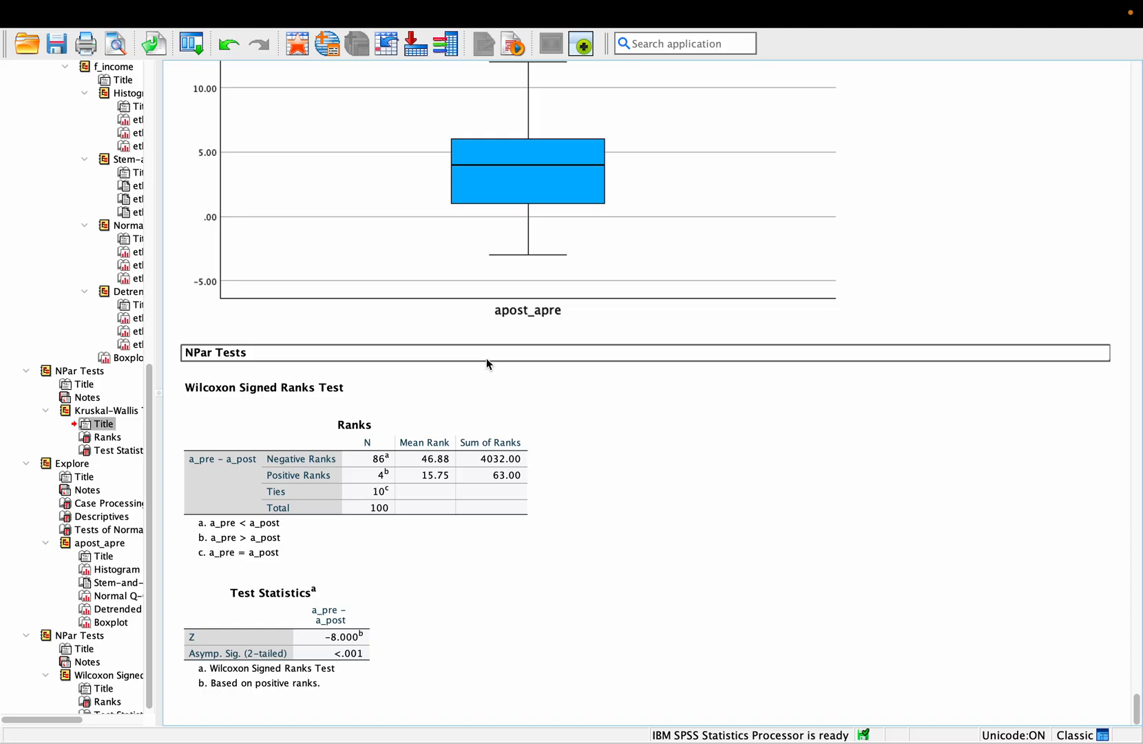
- Review the earlier Explore output for apost_apre, starting from its boxplot and detrended Q-Q plot
scroll(486, 364, up, 9)
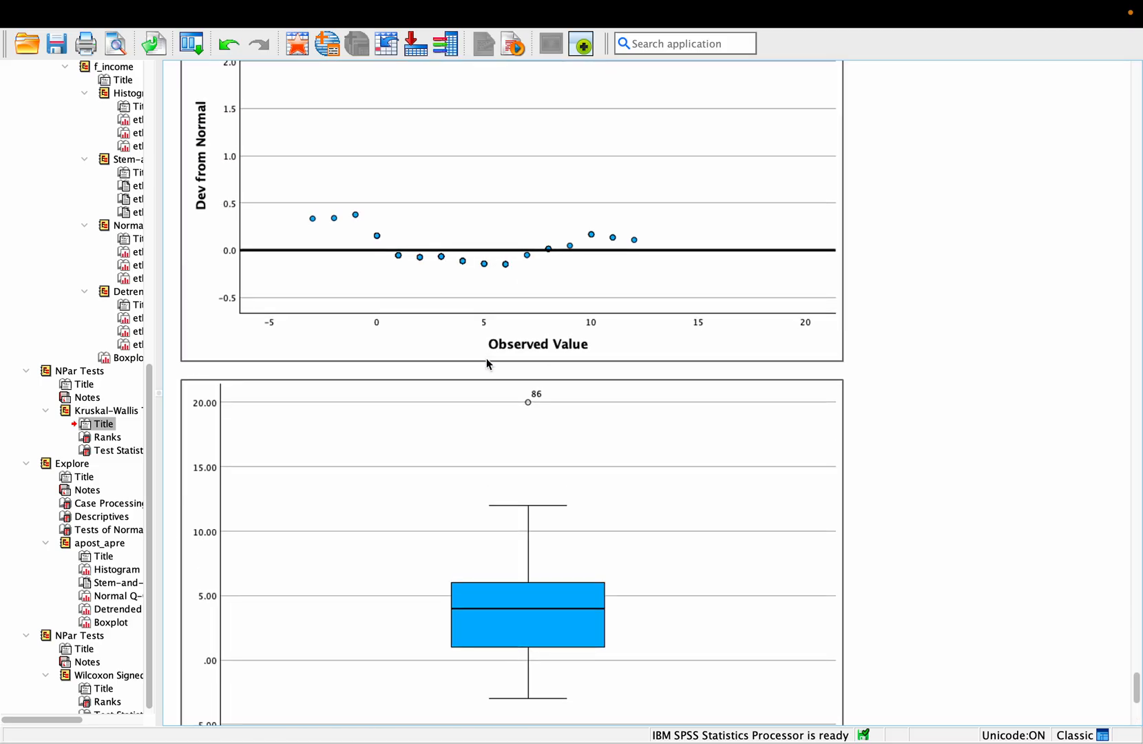
scroll(486, 364, down, 9)
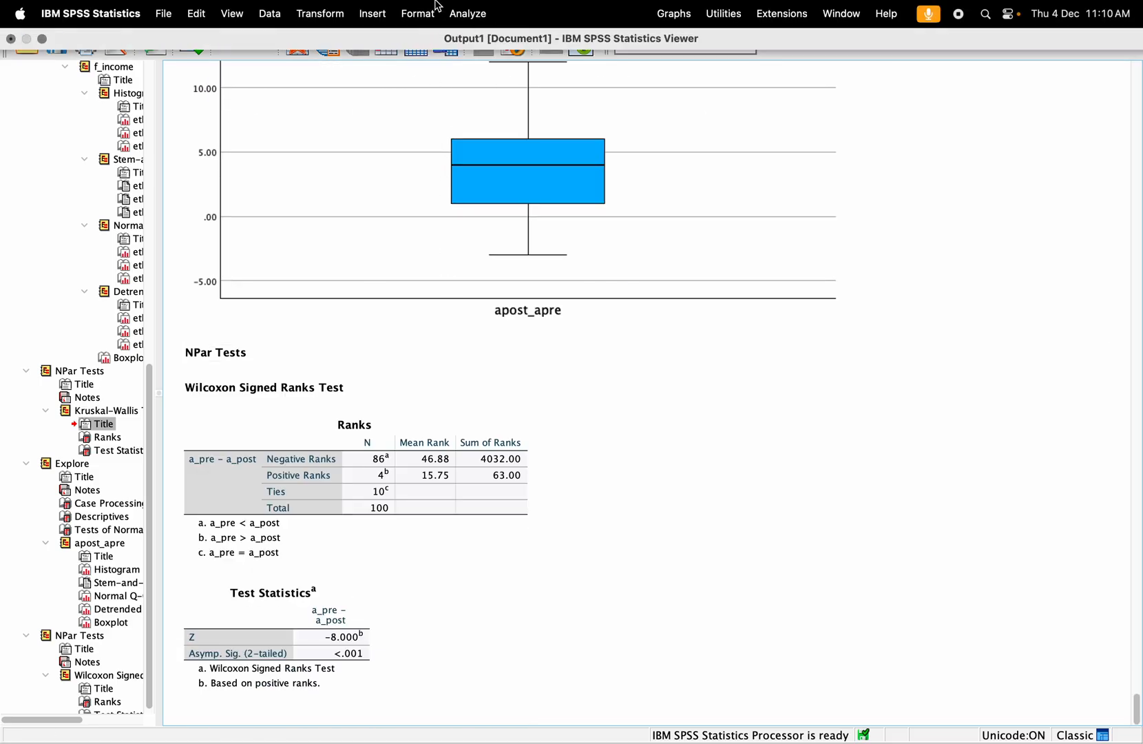
click(464, 16)
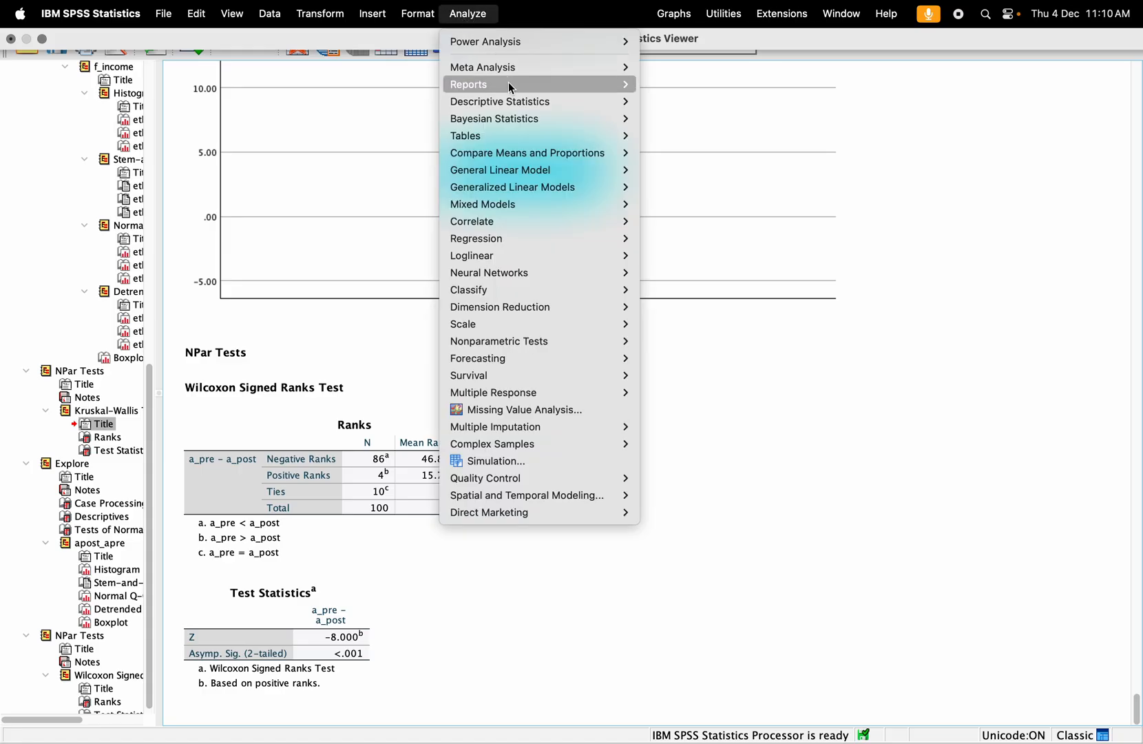
mouse_move(529, 109)
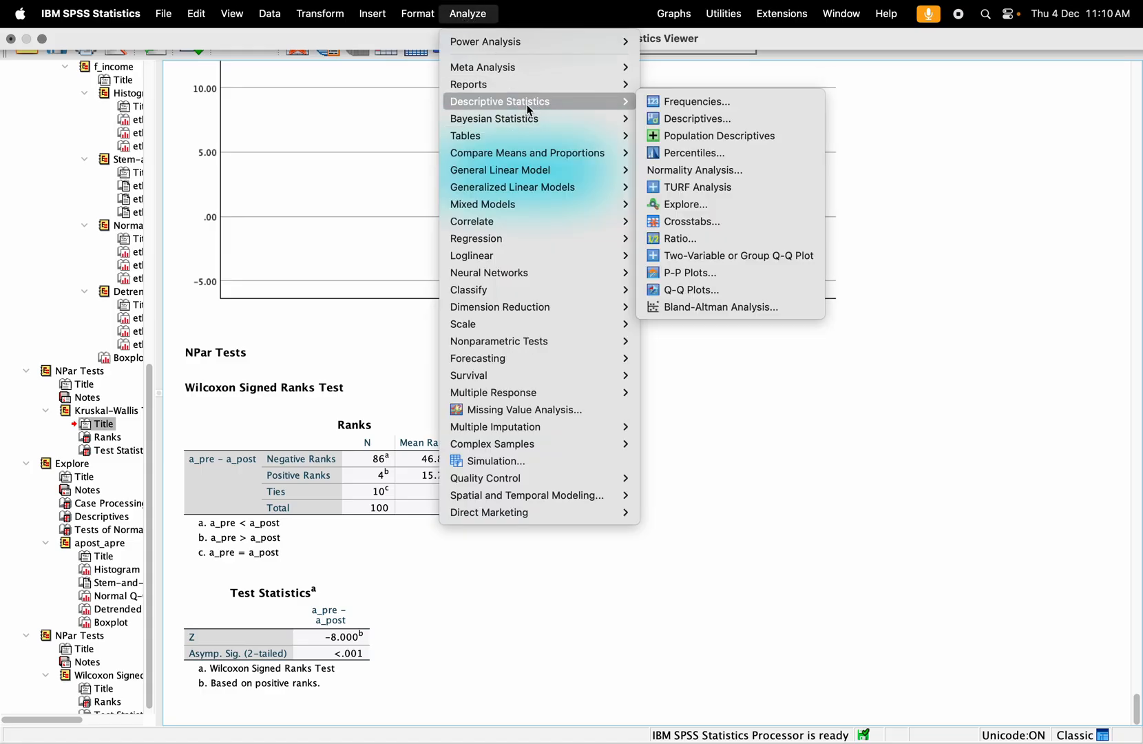
click(732, 202)
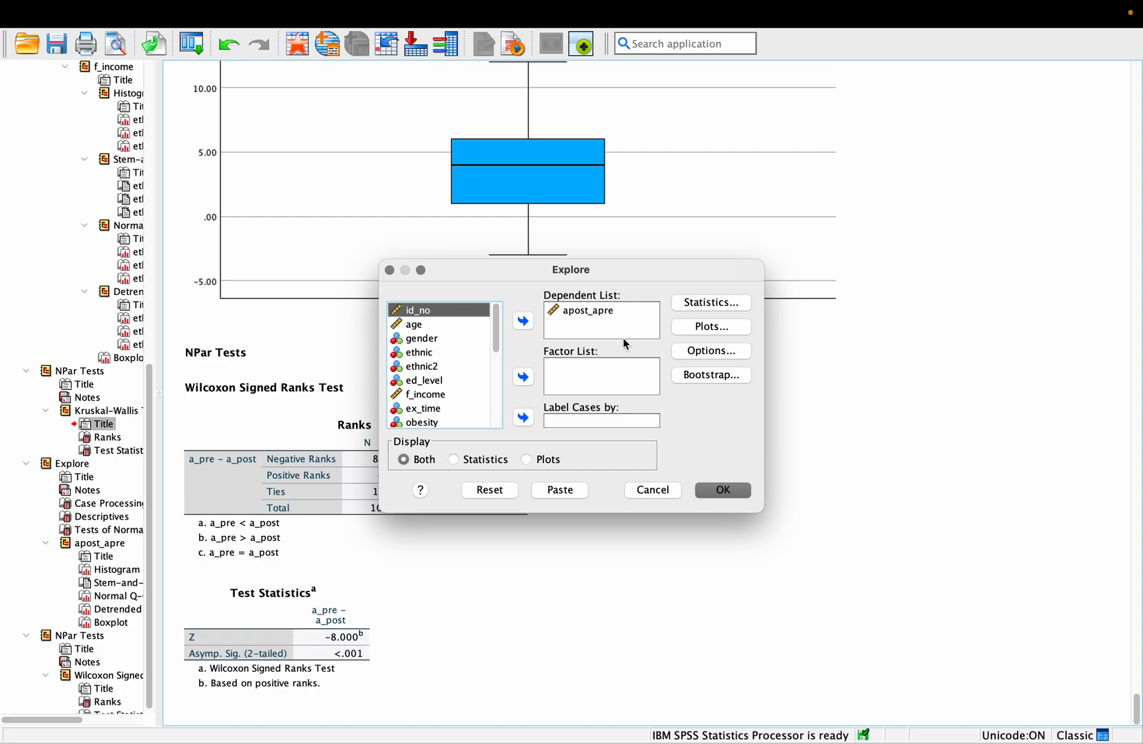
click(648, 491)
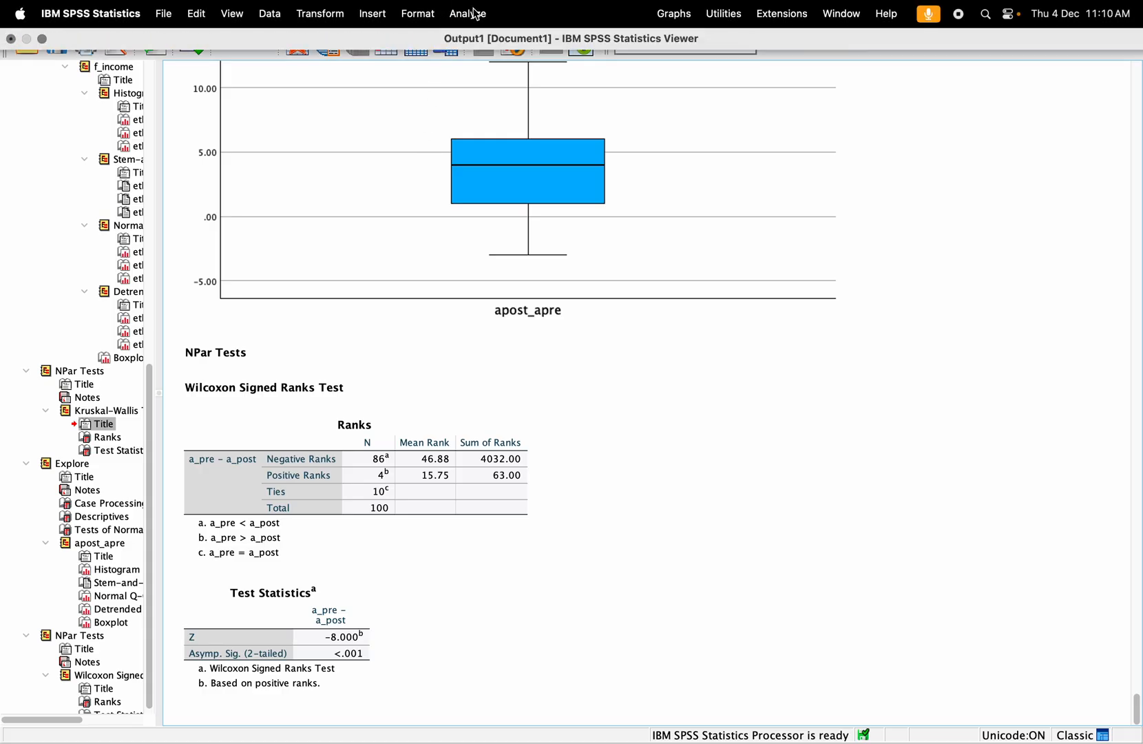
click(472, 13)
mouse_move(490, 87)
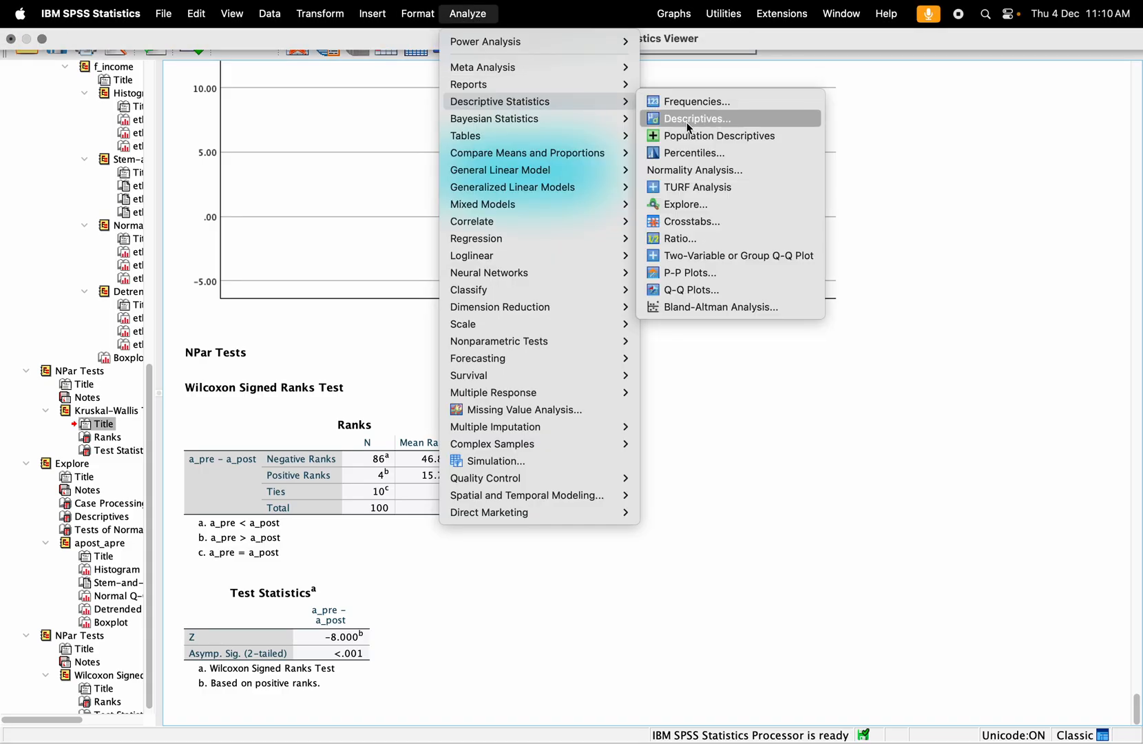
click(689, 119)
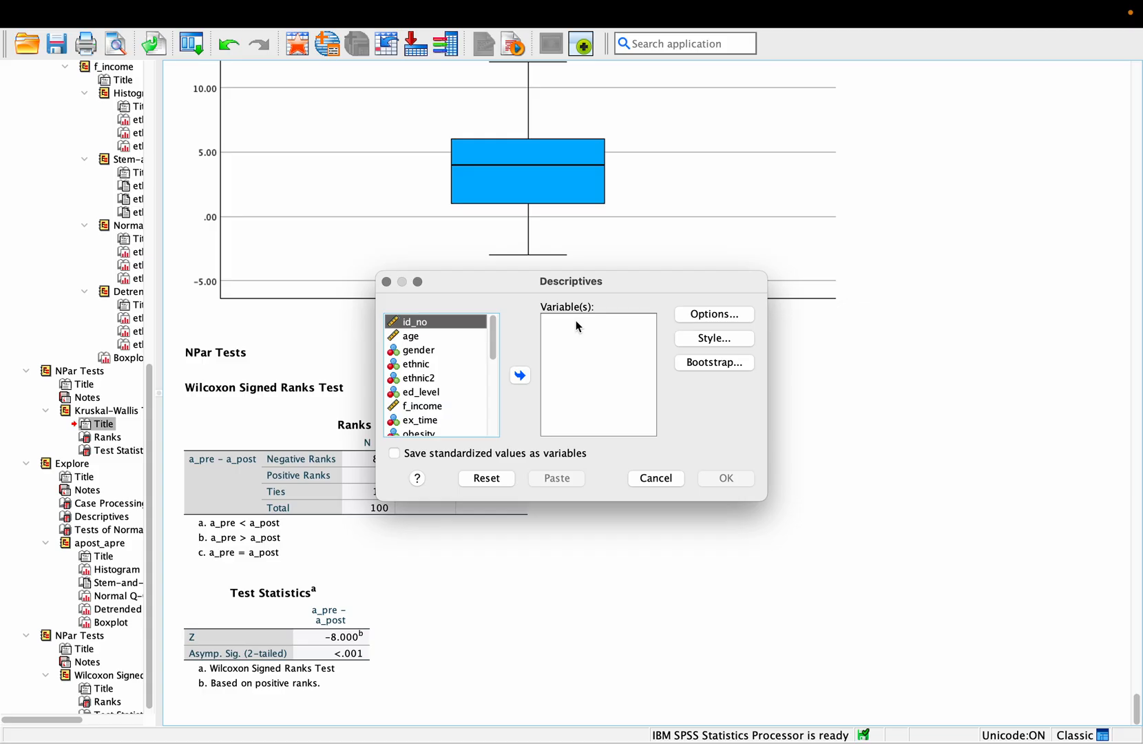
click(644, 478)
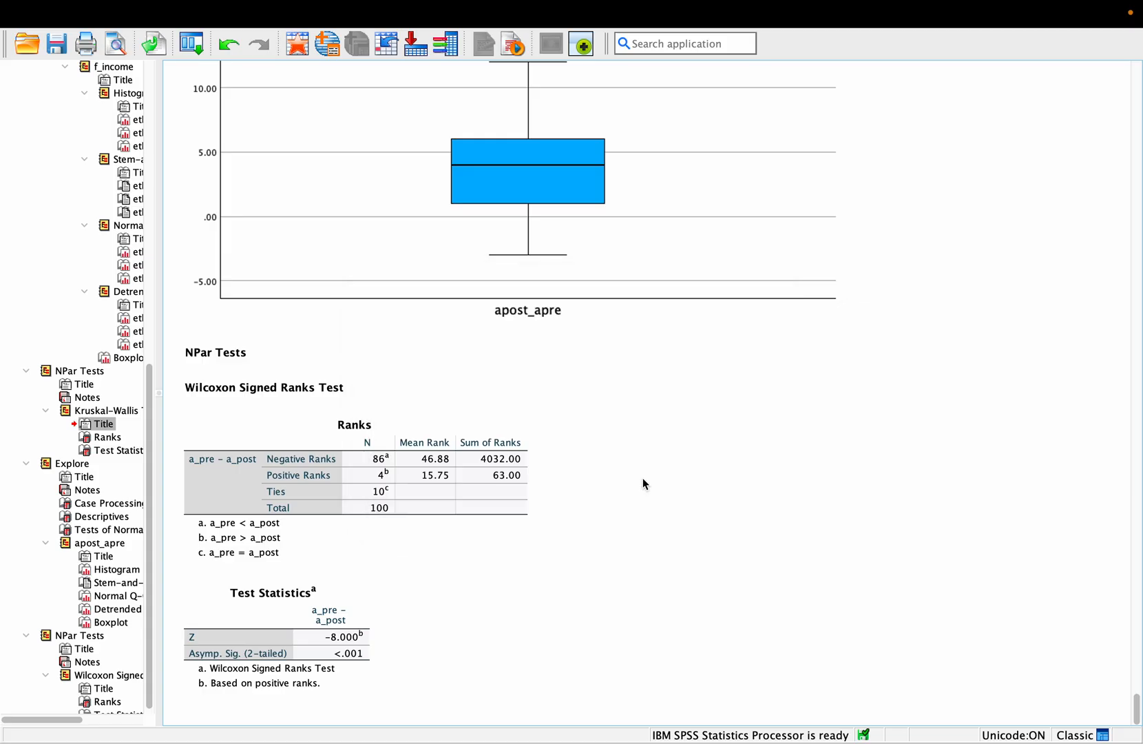
click(554, 360)
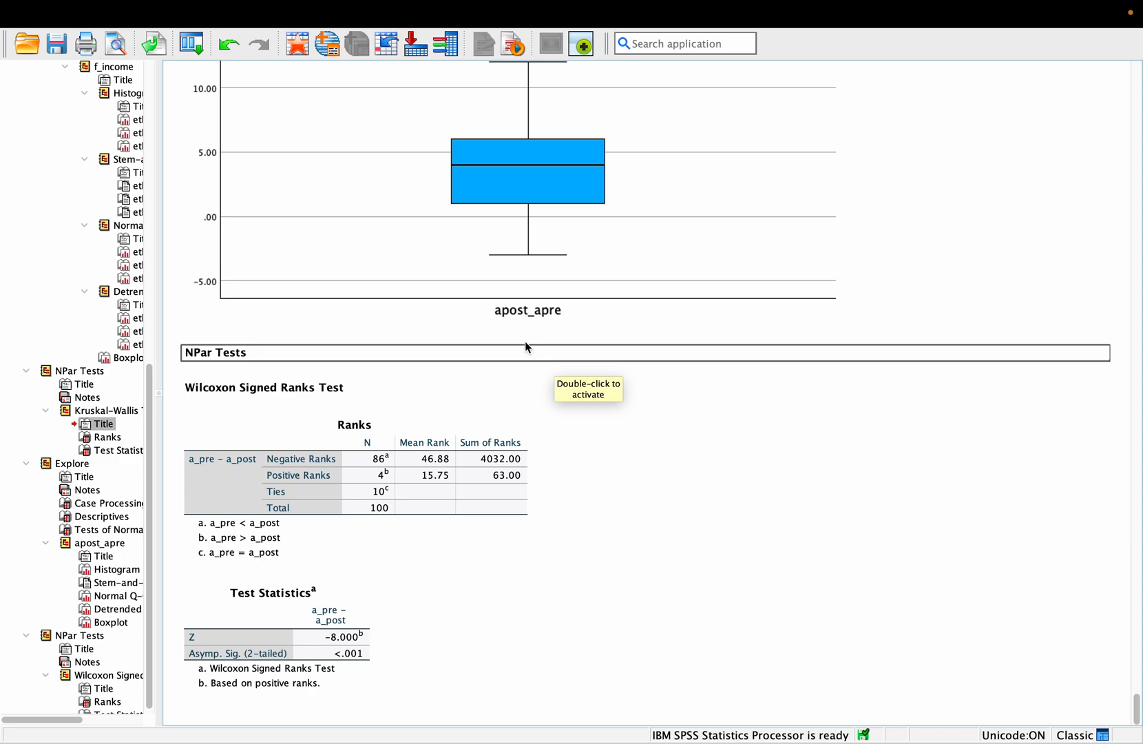
click(404, 255)
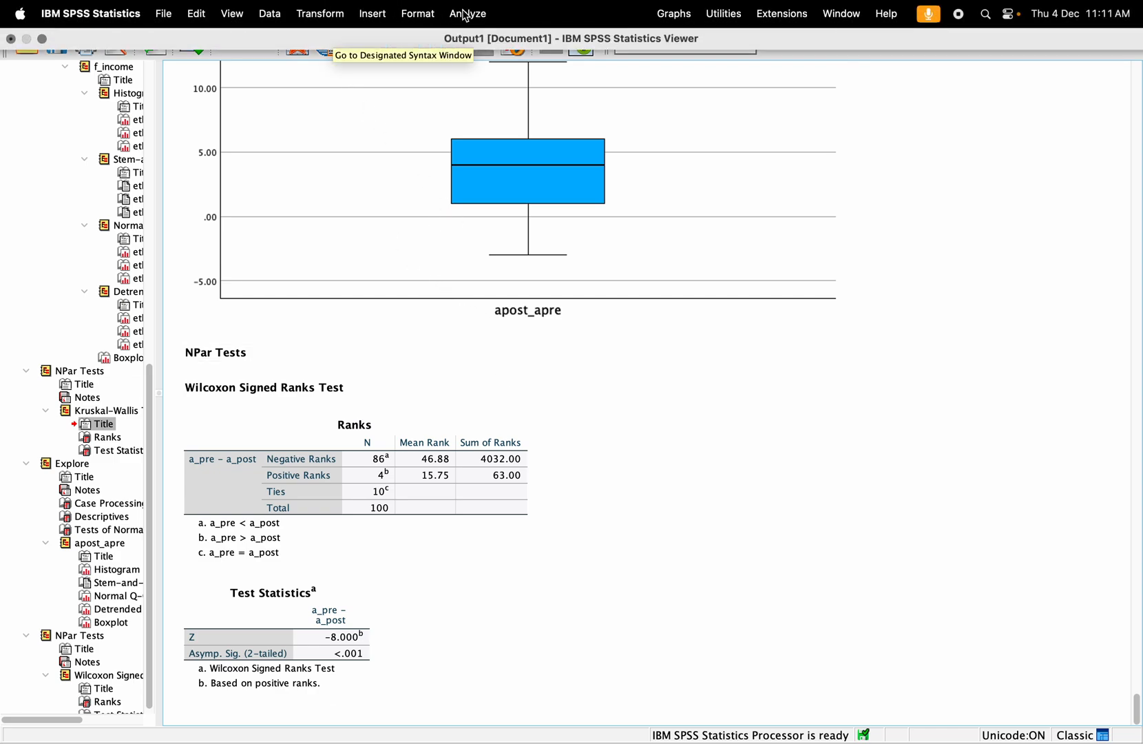
- Set up an Explore analysis with a_pre and a_post as the dependent variables in place of apost_apre
click(469, 14)
mouse_move(491, 101)
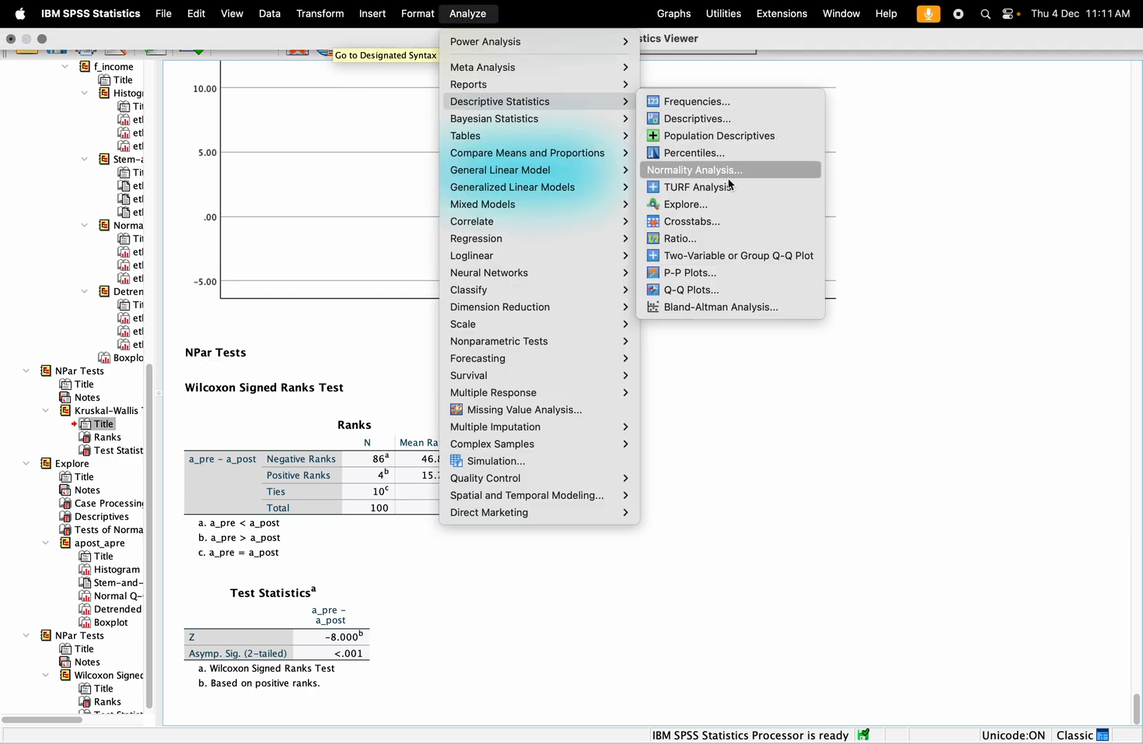
click(718, 204)
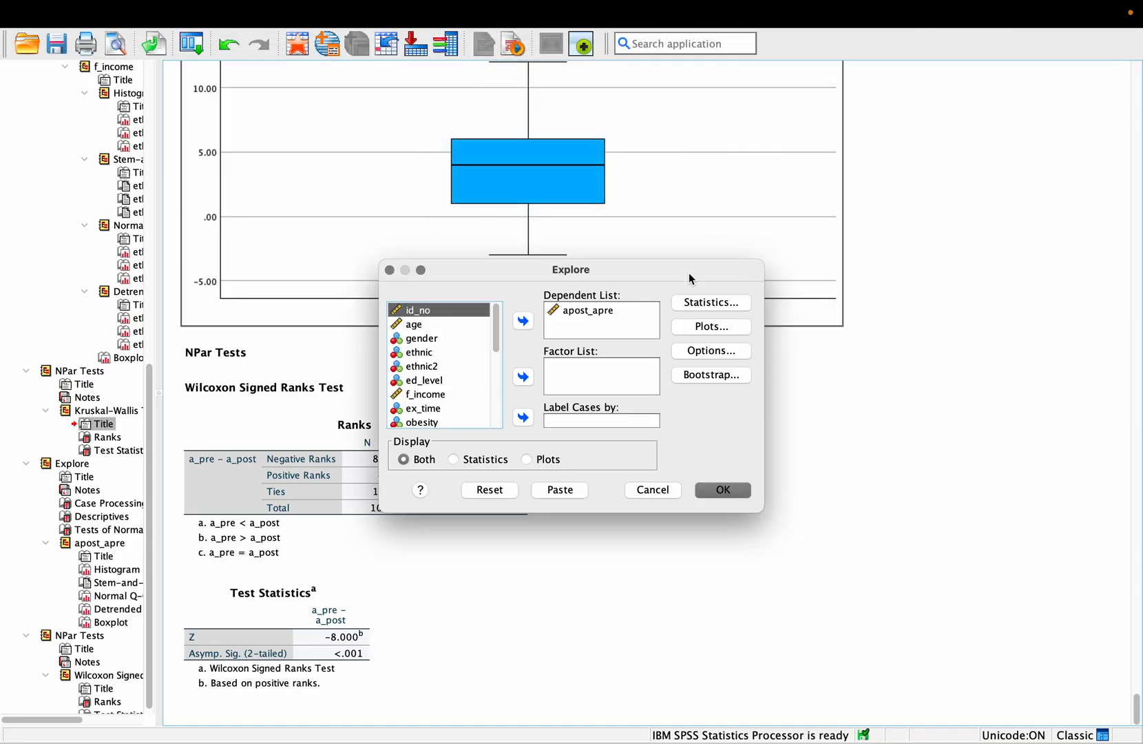
click(597, 316)
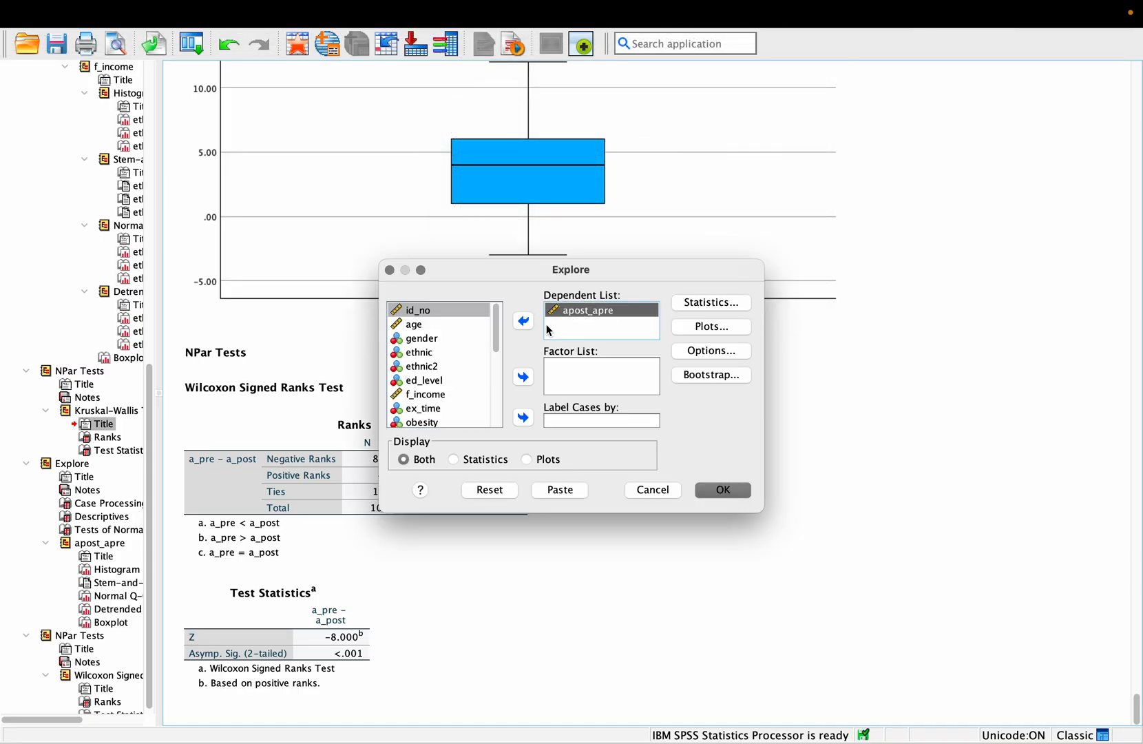
click(524, 321)
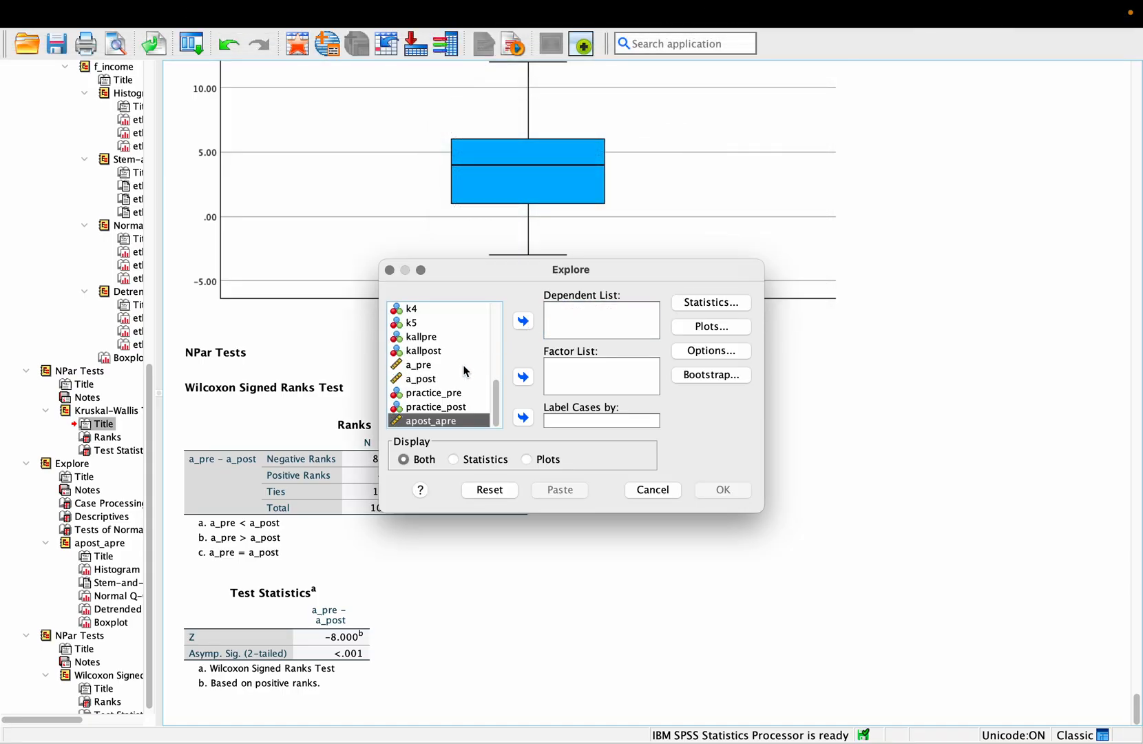
click(431, 379)
click(429, 366)
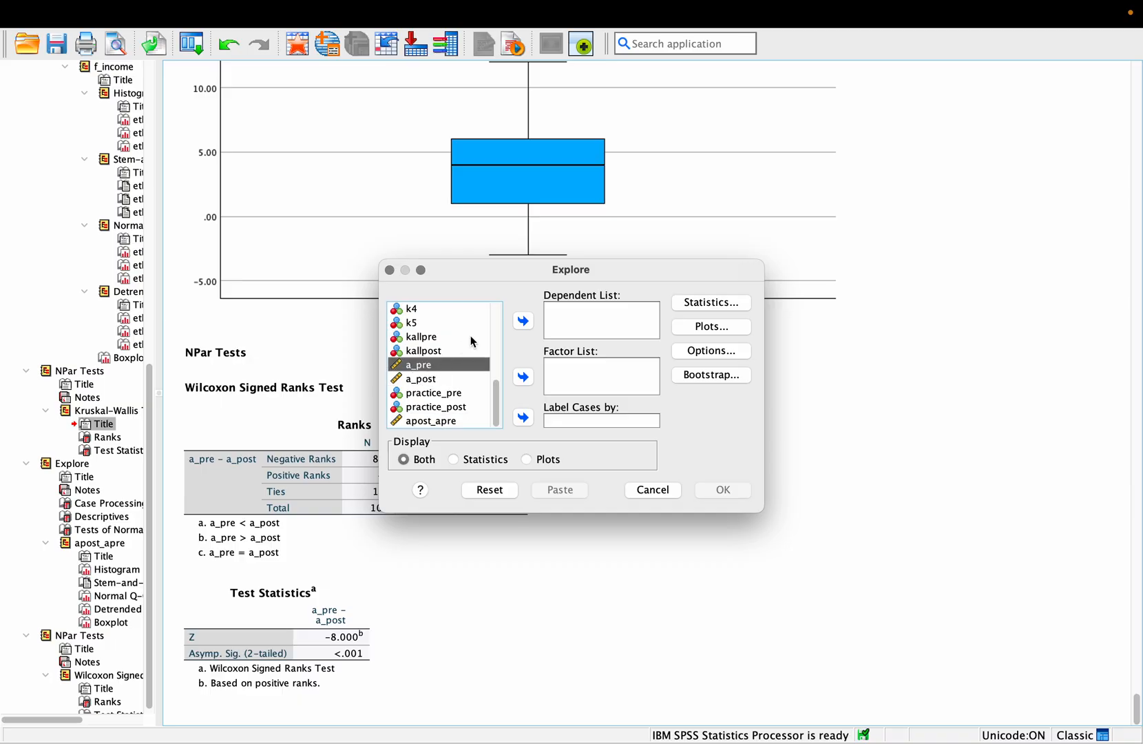
shift+click(432, 380)
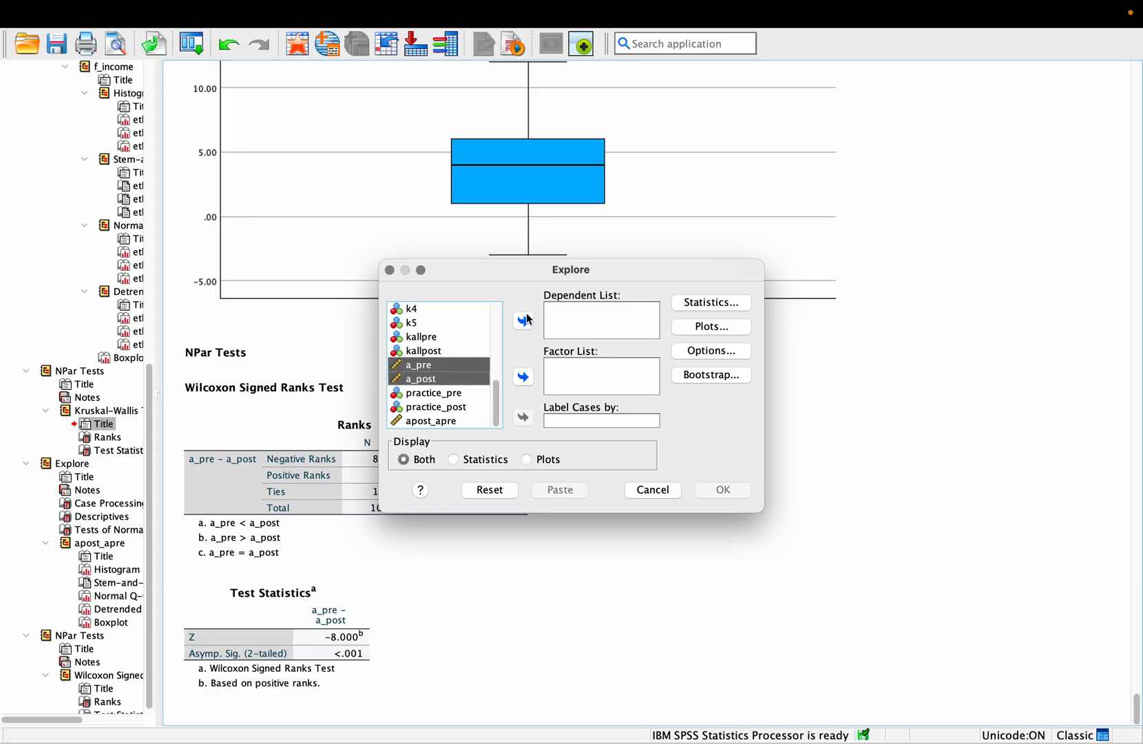
click(523, 321)
- Keep the stem-and-leaf, histogram and normality plots with tests enabled, and run the Explore analysis
click(732, 328)
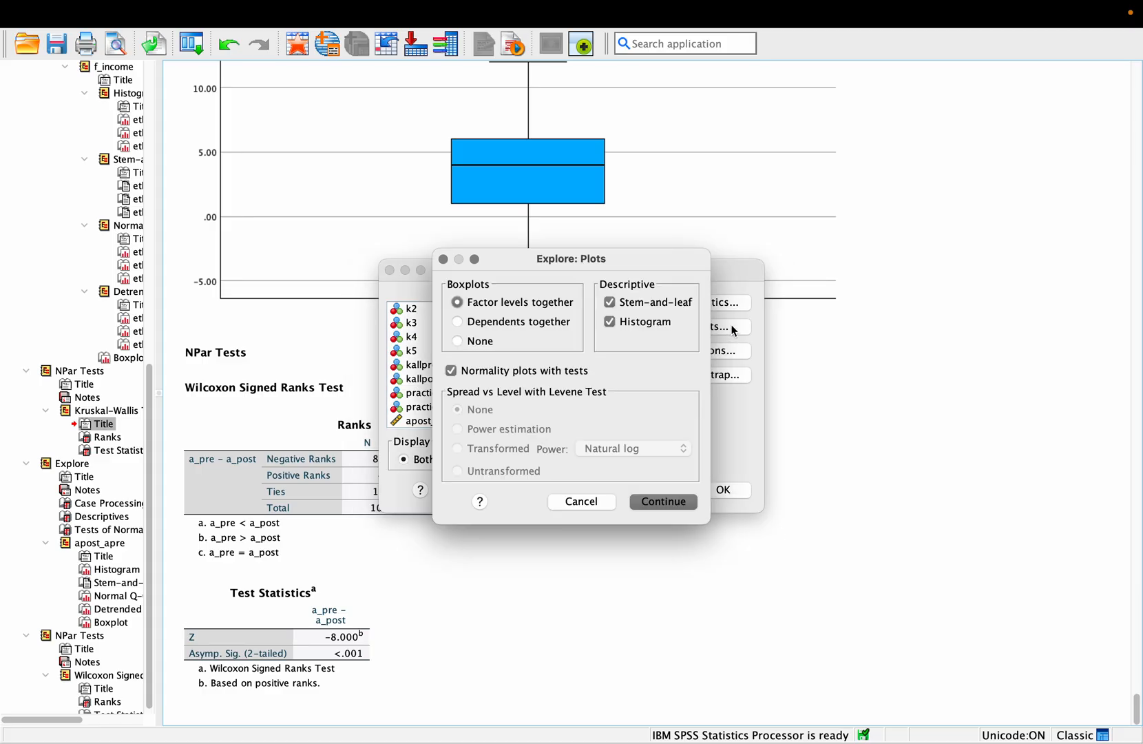
click(666, 503)
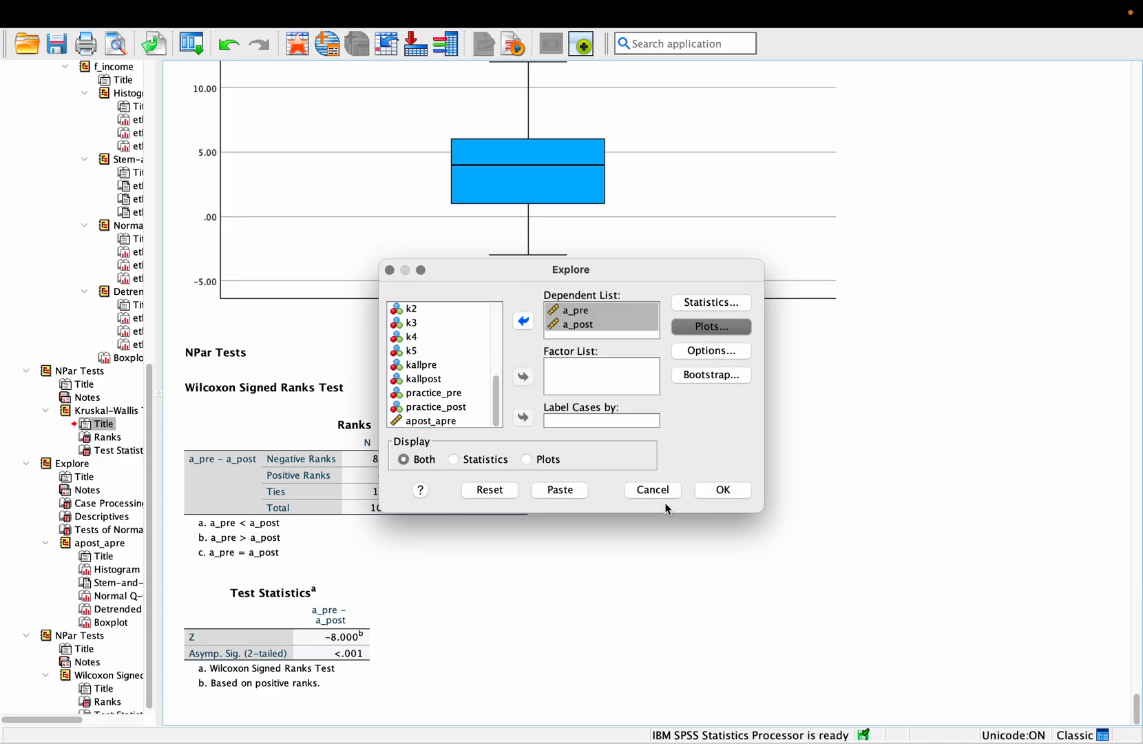
click(724, 490)
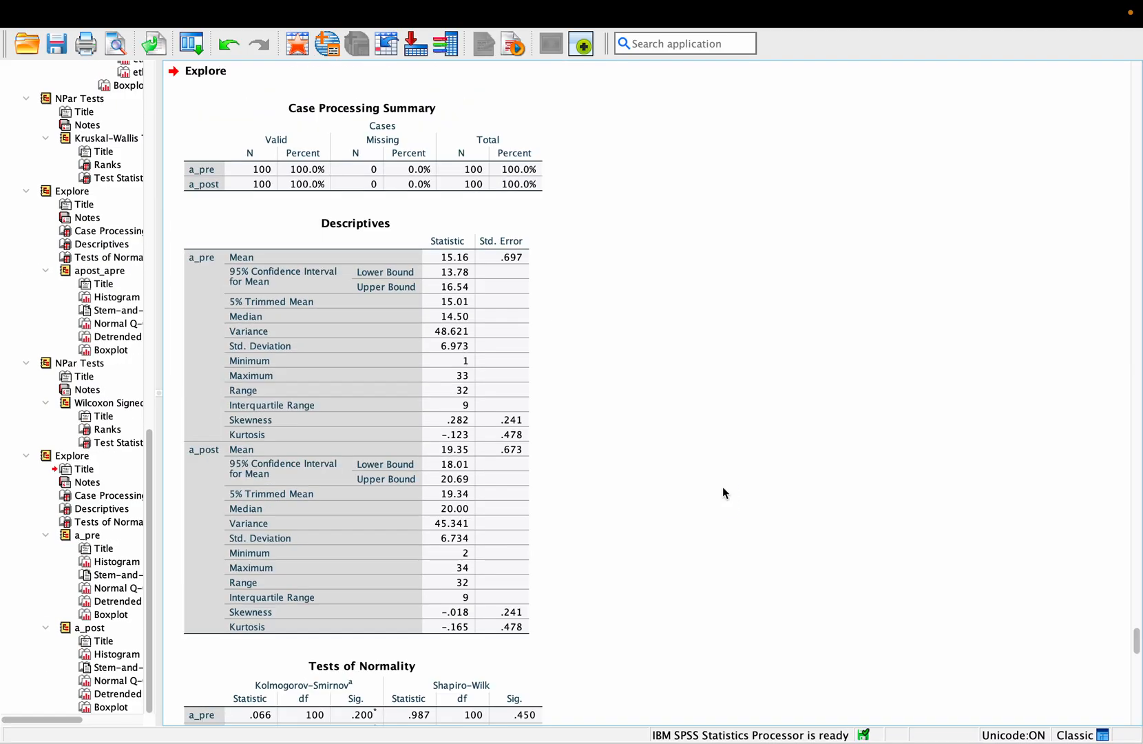
- Examine the Descriptives and Tests of Normality tables for a_pre and a_post in the new Explore output
click(376, 338)
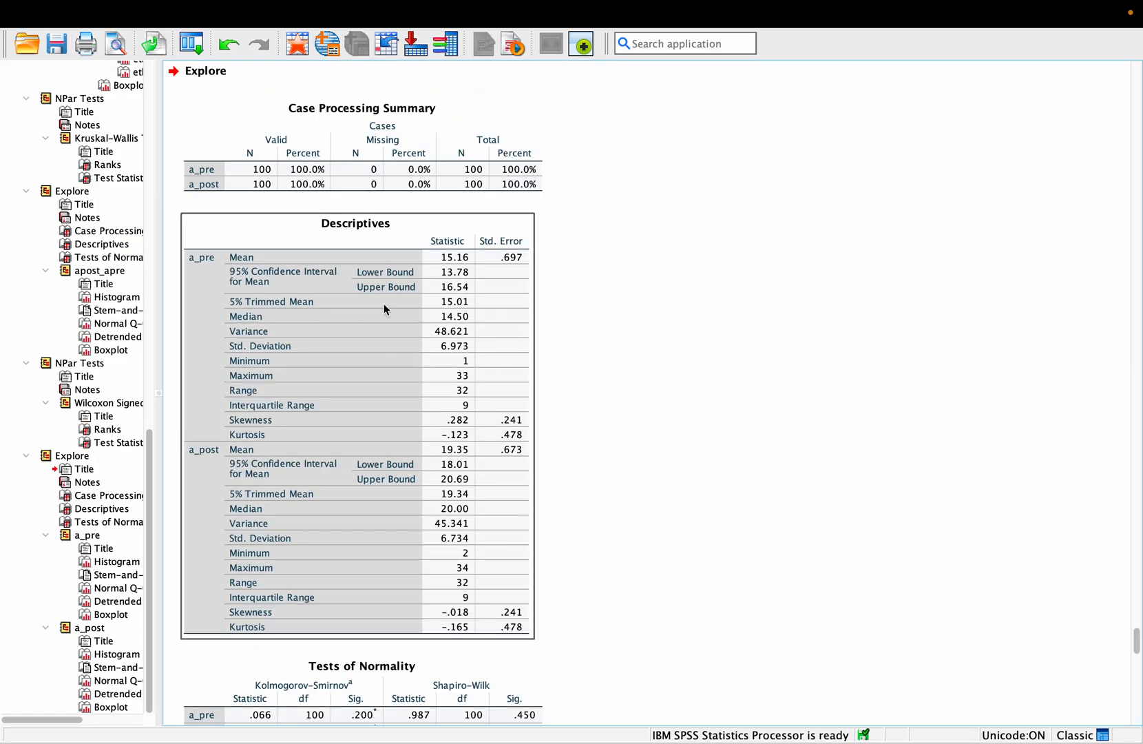
key(Up)
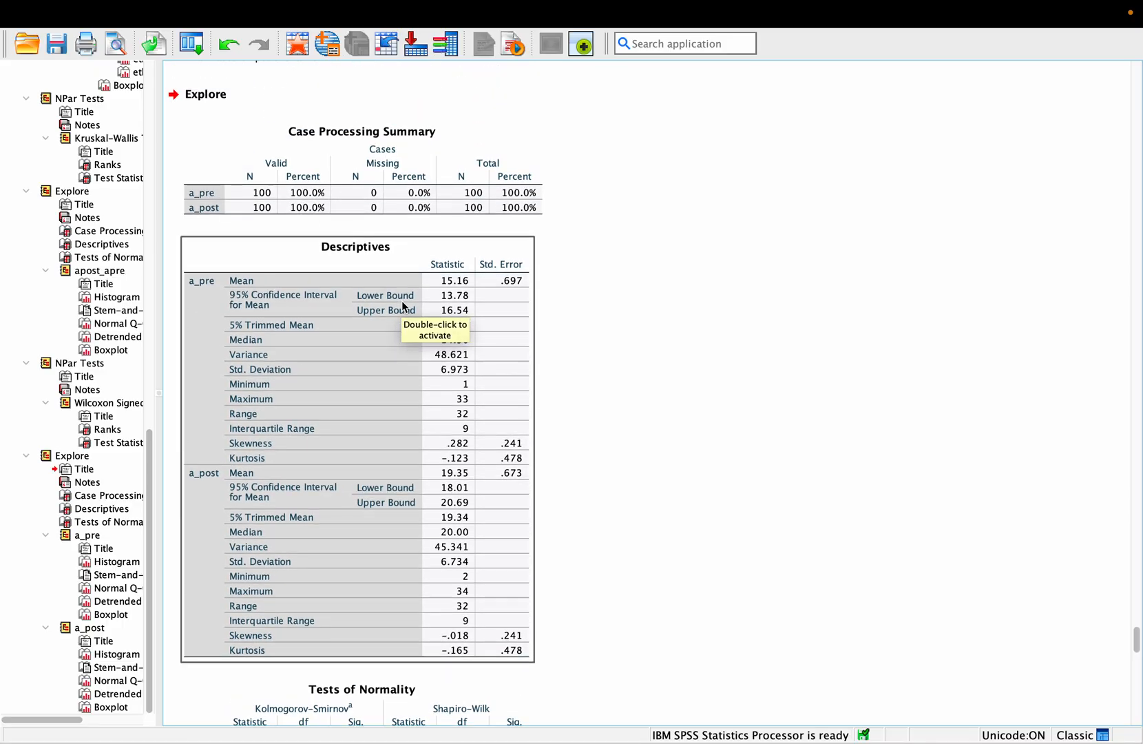
scroll(403, 306, up, 1)
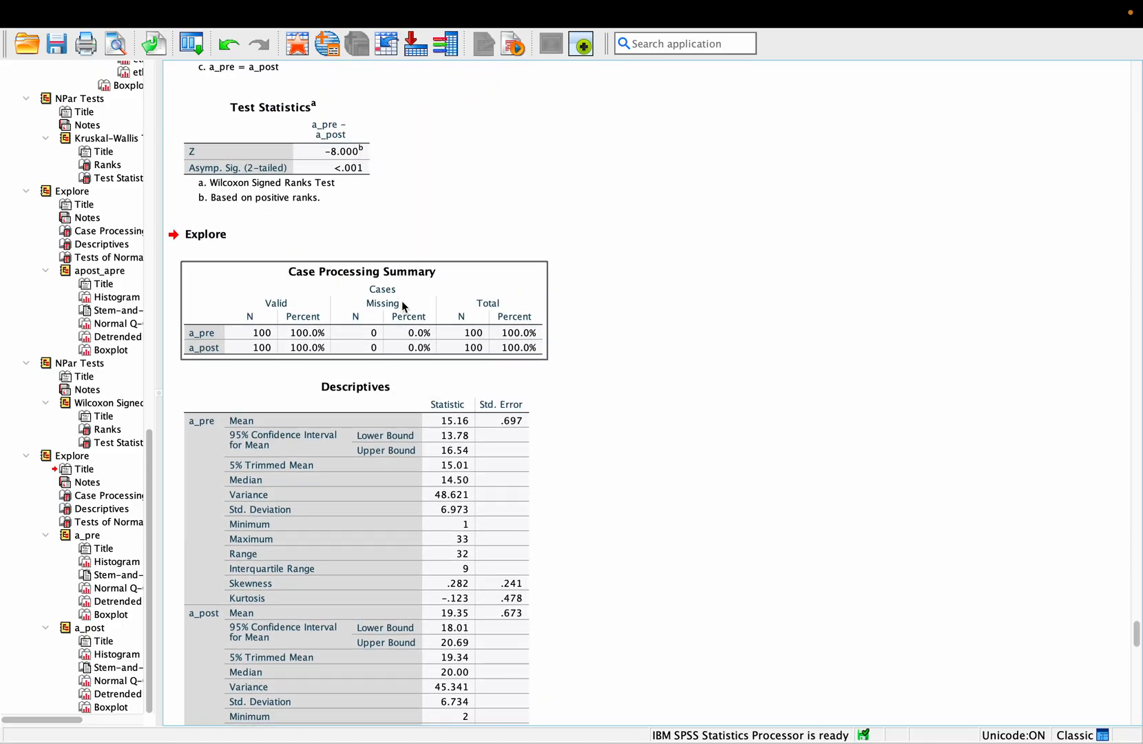
key(Down)
scroll(403, 306, down, 3)
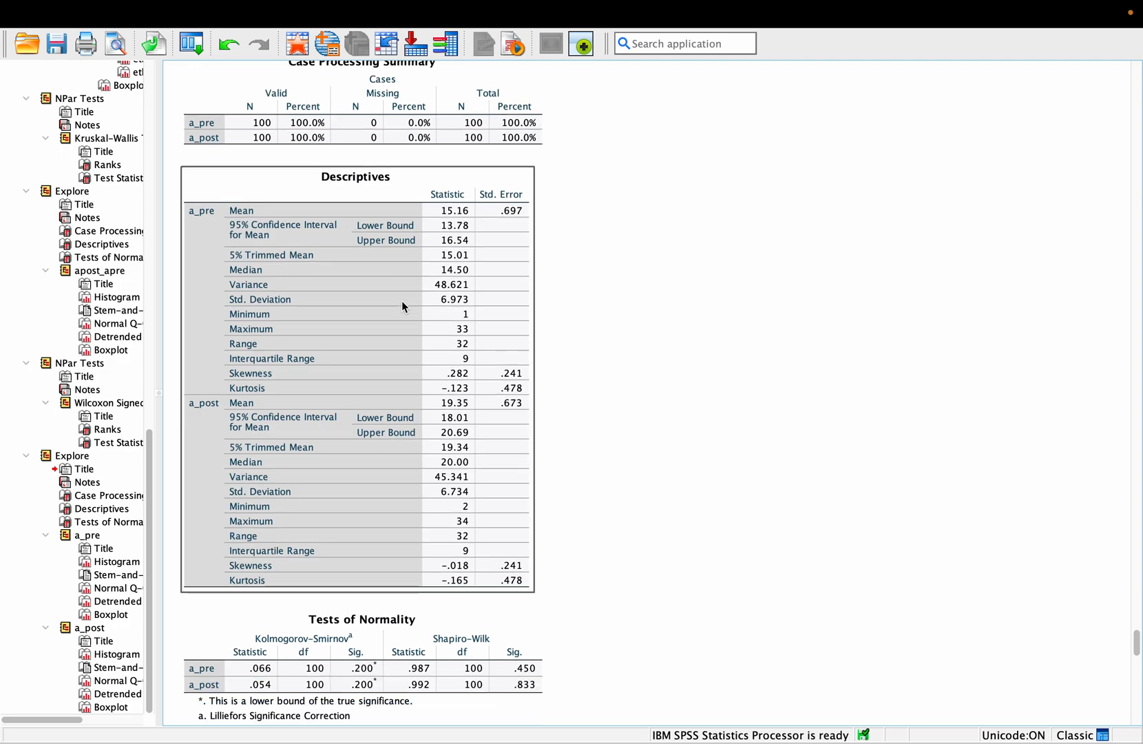
scroll(402, 306, up, 2)
scroll(403, 305, down, 5)
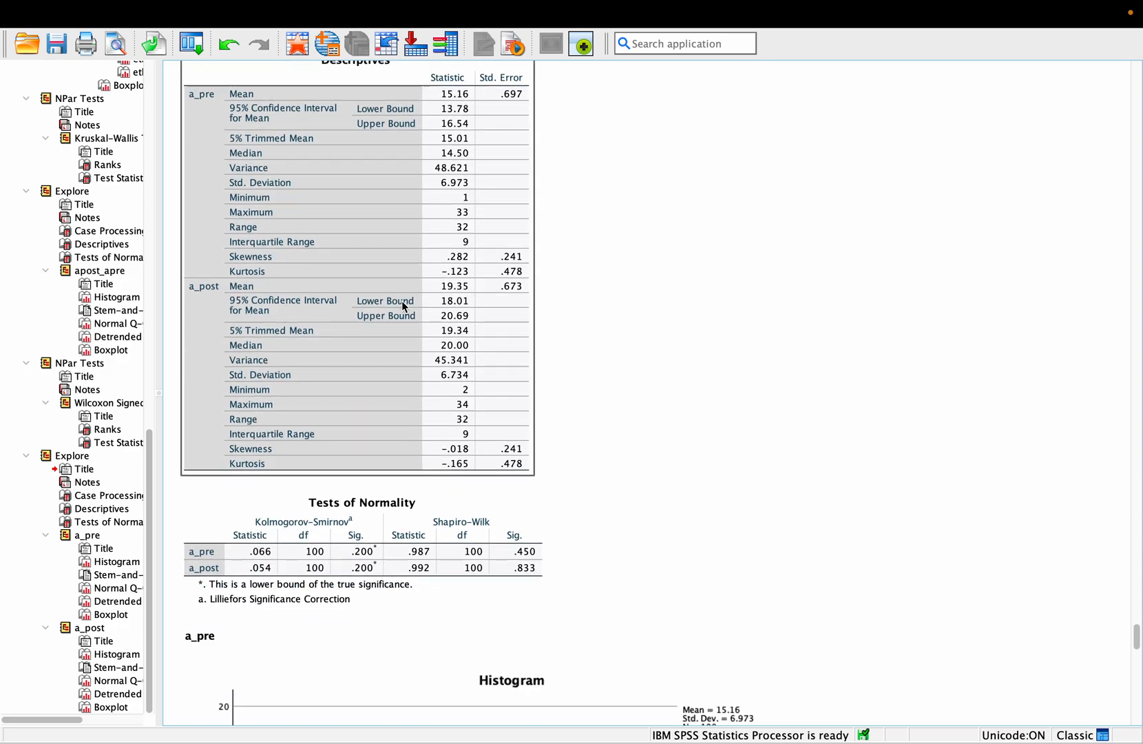
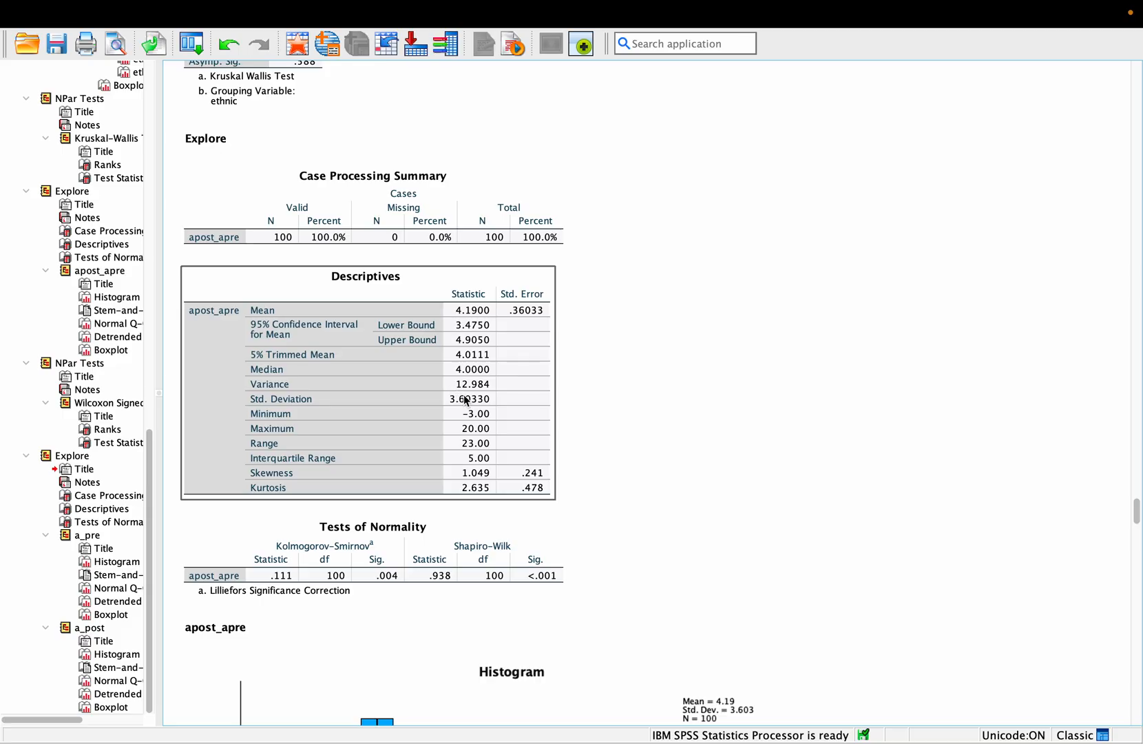
- Review the apost_apre descriptives, normality tests and plots, continuing through the output to the a_post boxplot
scroll(476, 480, down, 5)
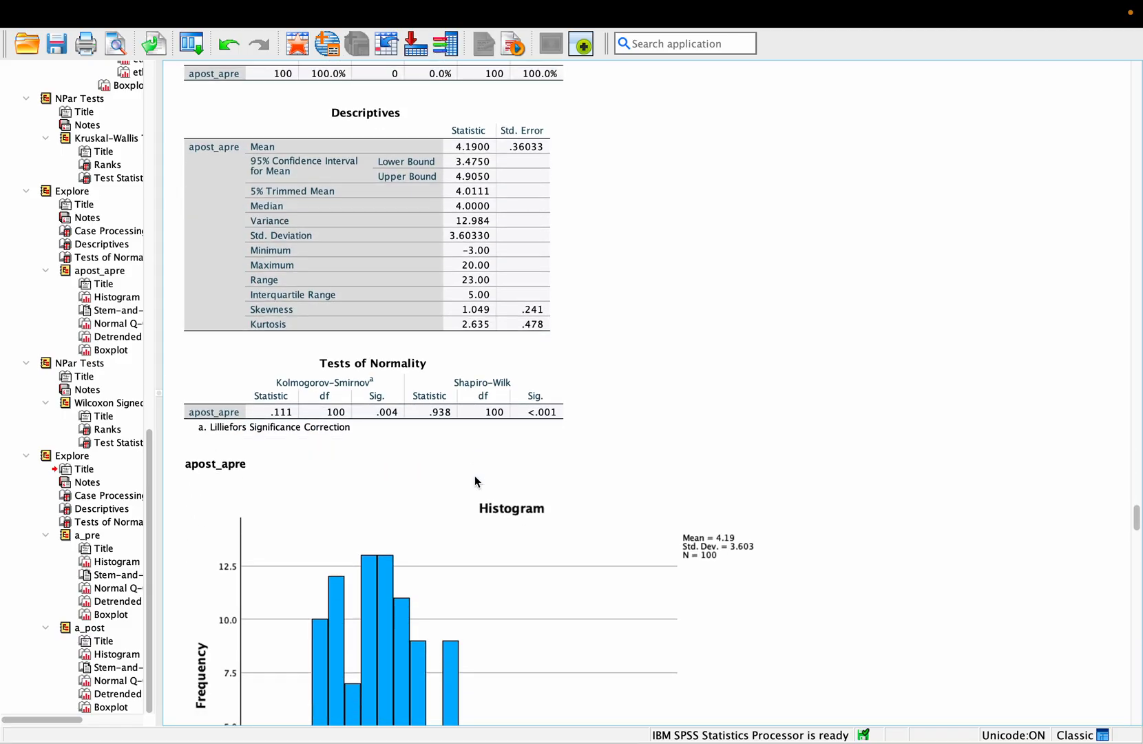
scroll(475, 481, down, 5)
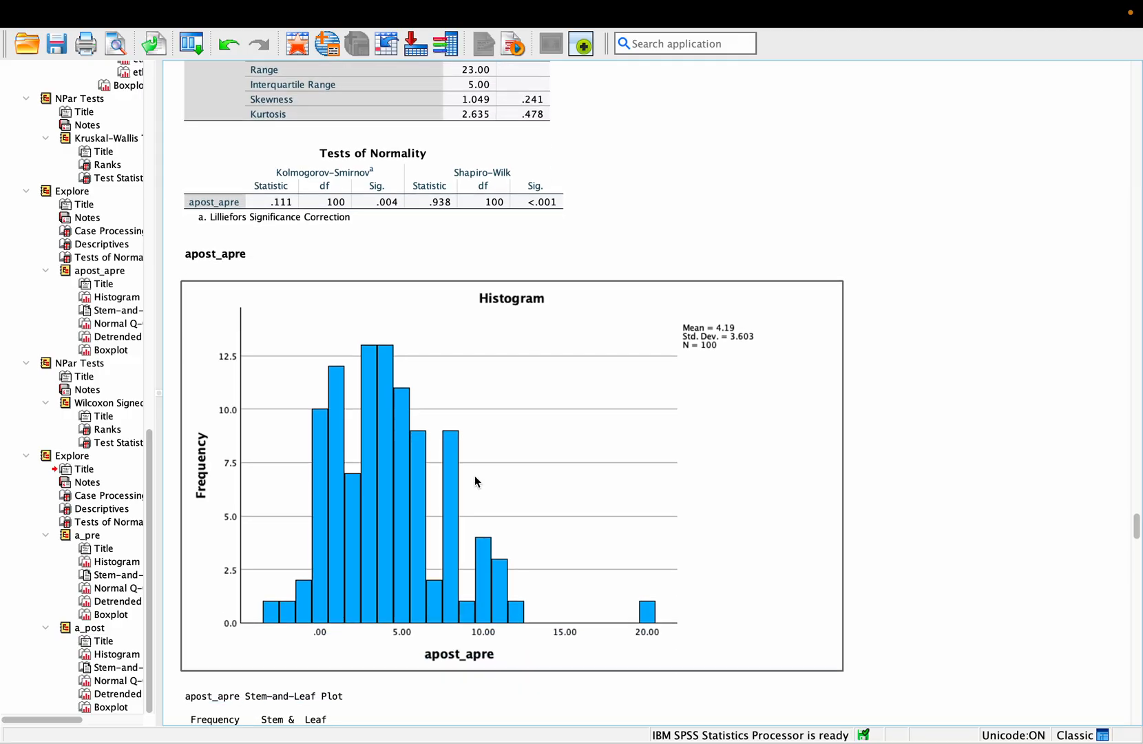
scroll(474, 480, down, 14)
scroll(475, 480, down, 20)
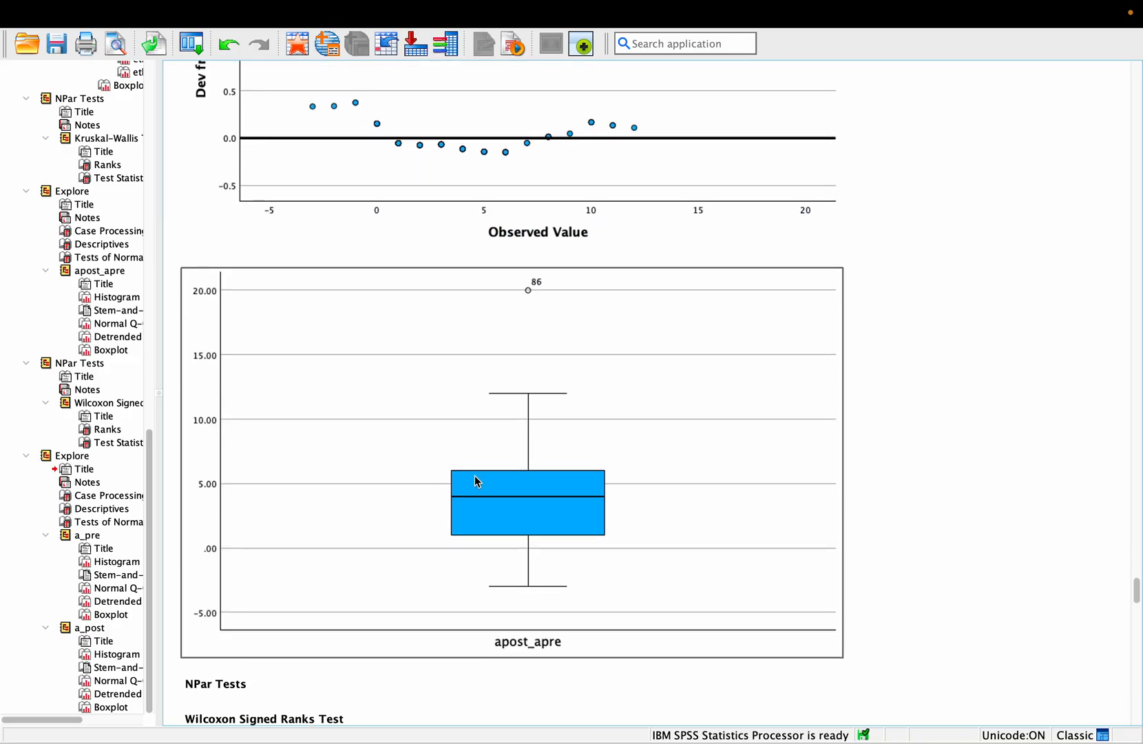
scroll(475, 480, down, 20)
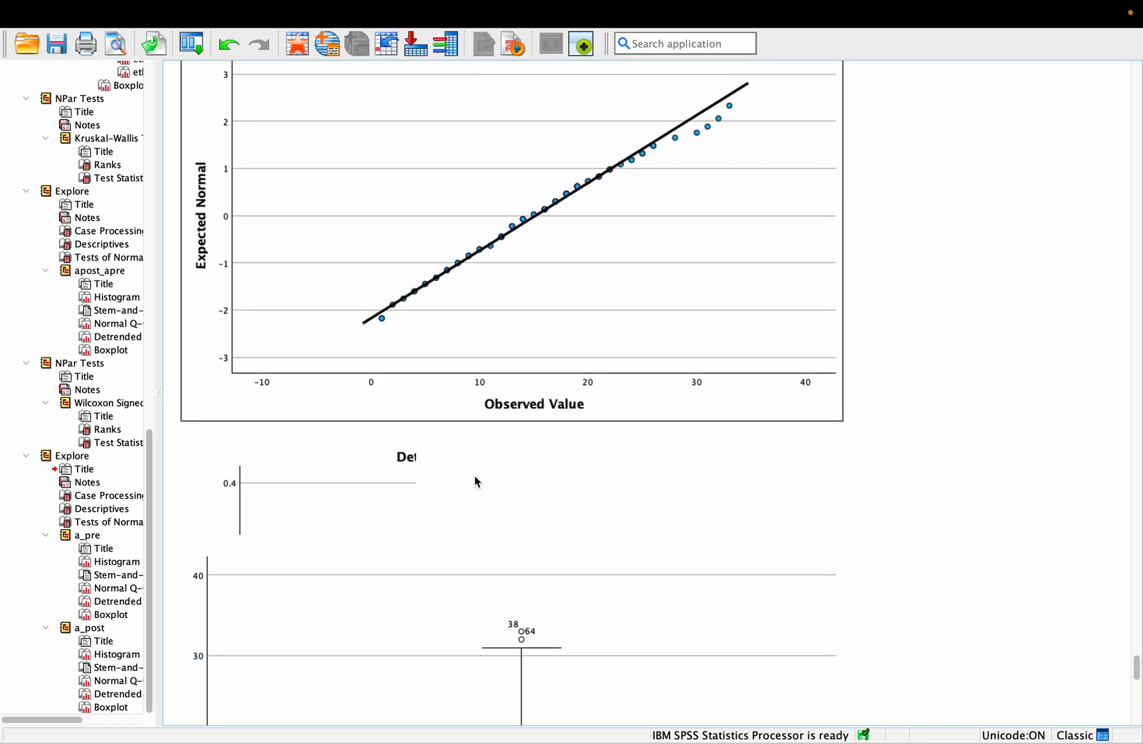
scroll(475, 481, down, 20)
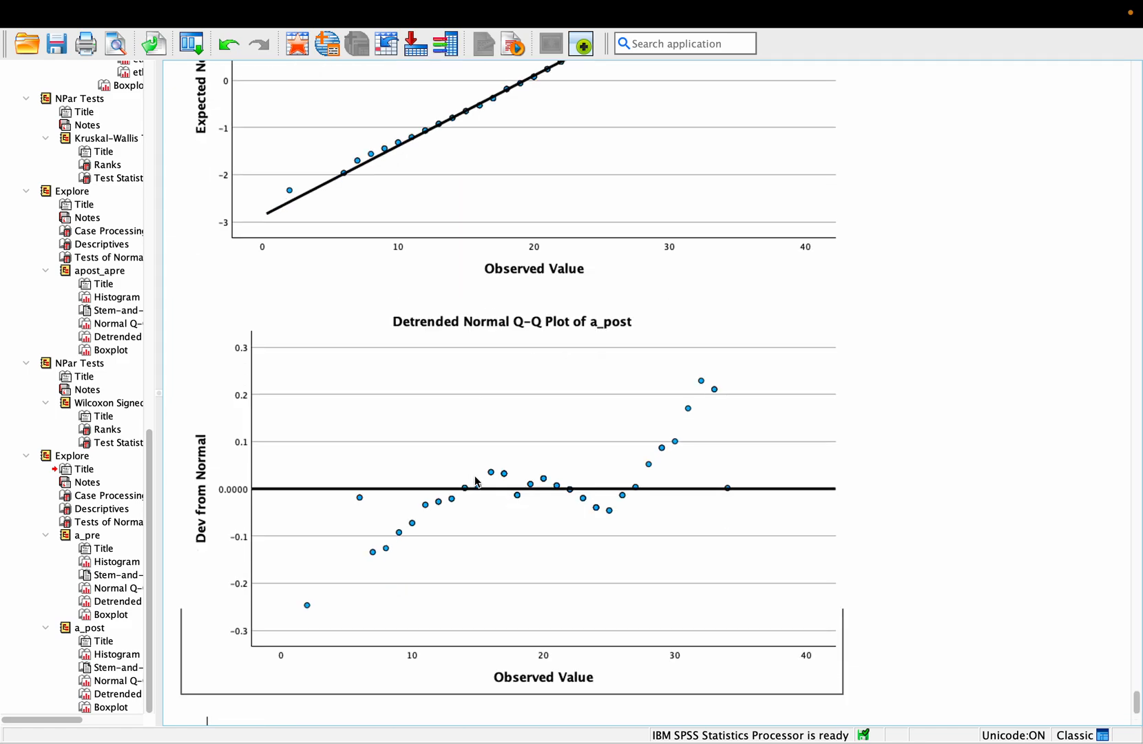
scroll(475, 480, down, 10)
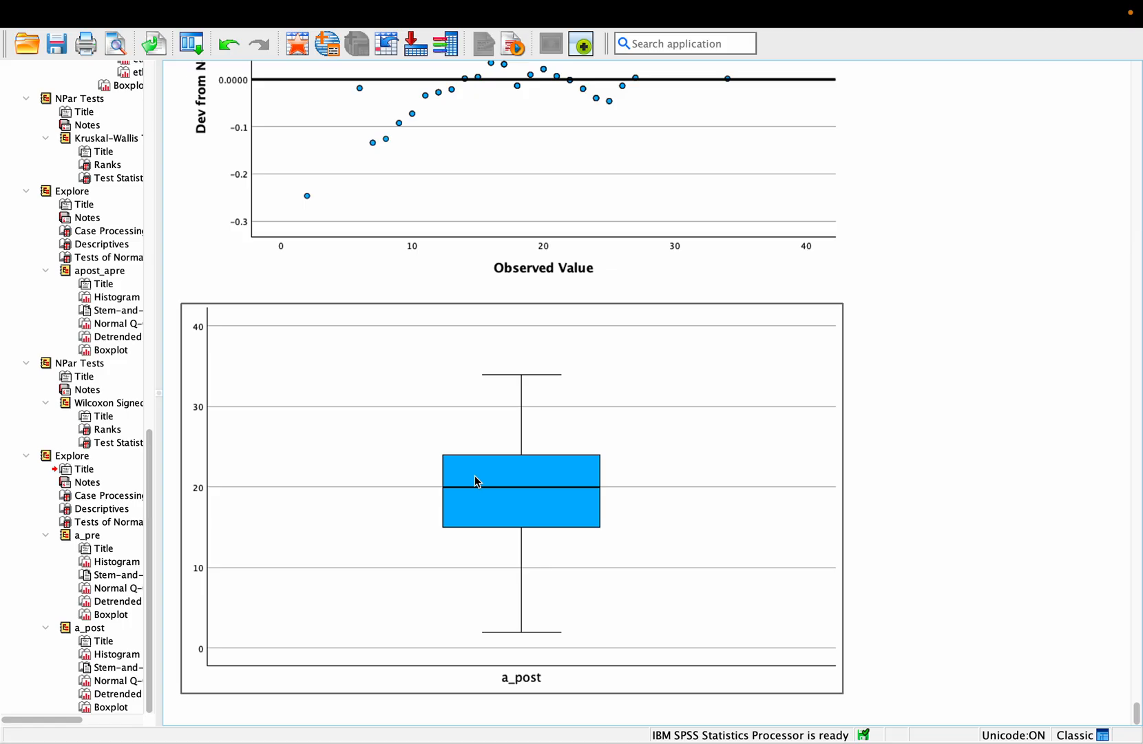
- Go back through the a_post and a_pre plots to their Tests of Normality and Descriptives tables
scroll(475, 475, up, 20)
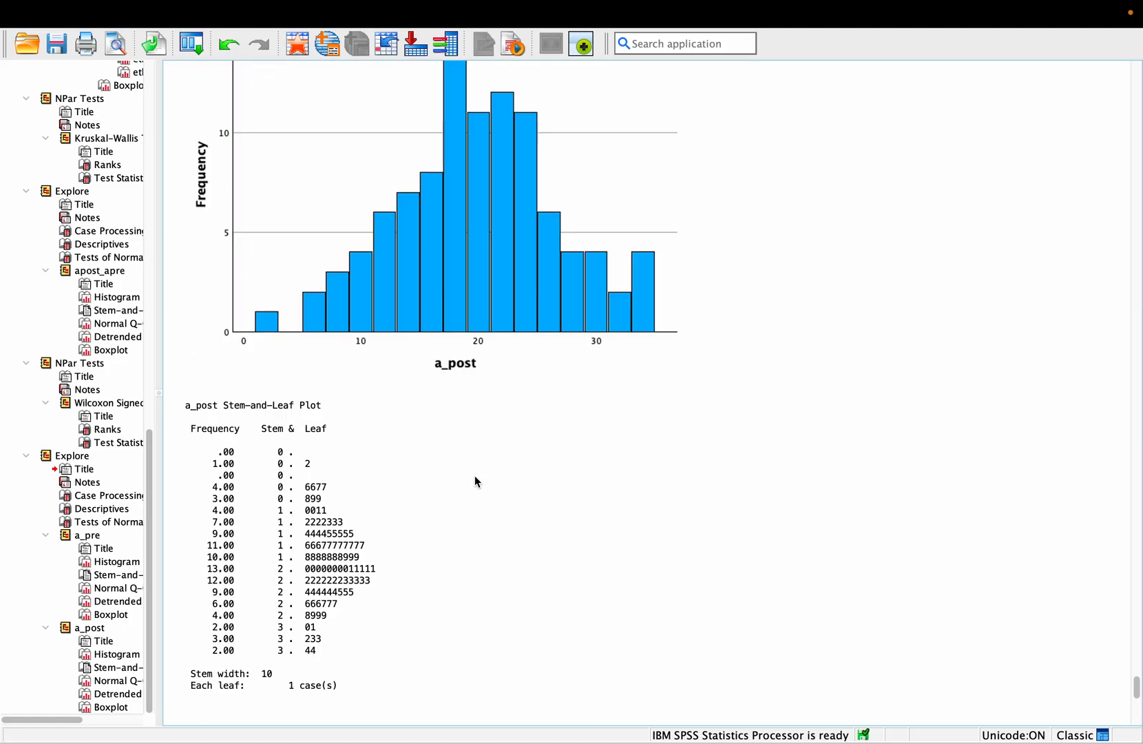
scroll(475, 481, up, 20)
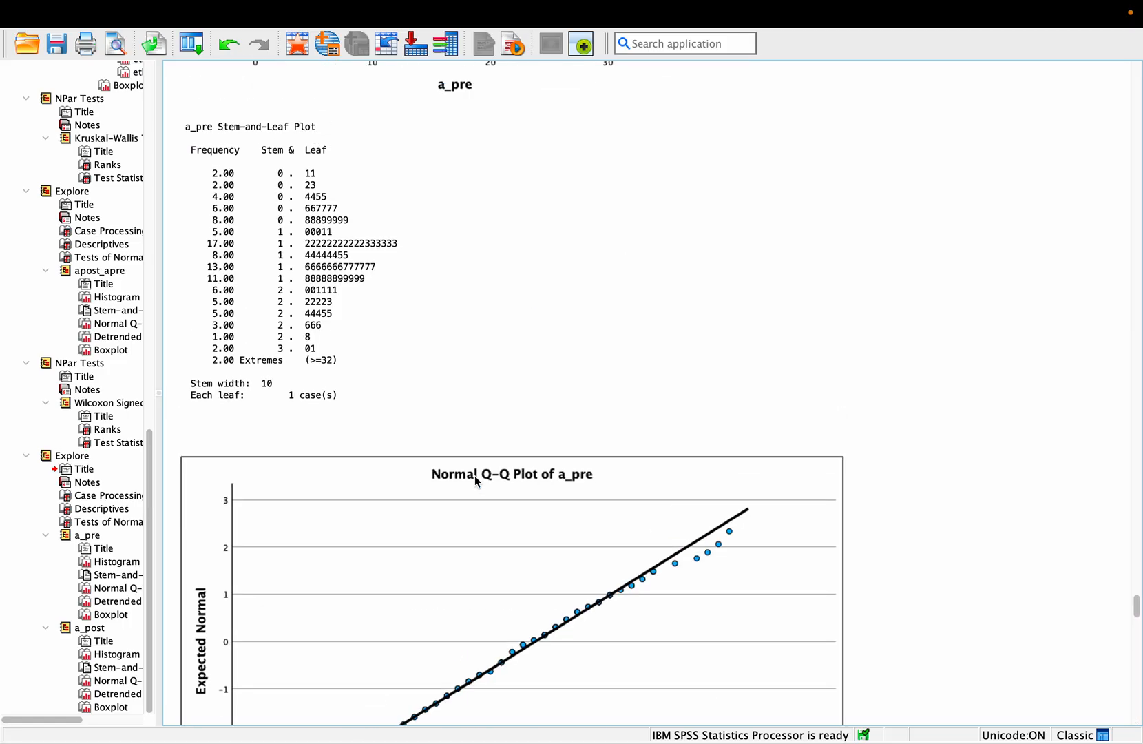
scroll(475, 480, up, 18)
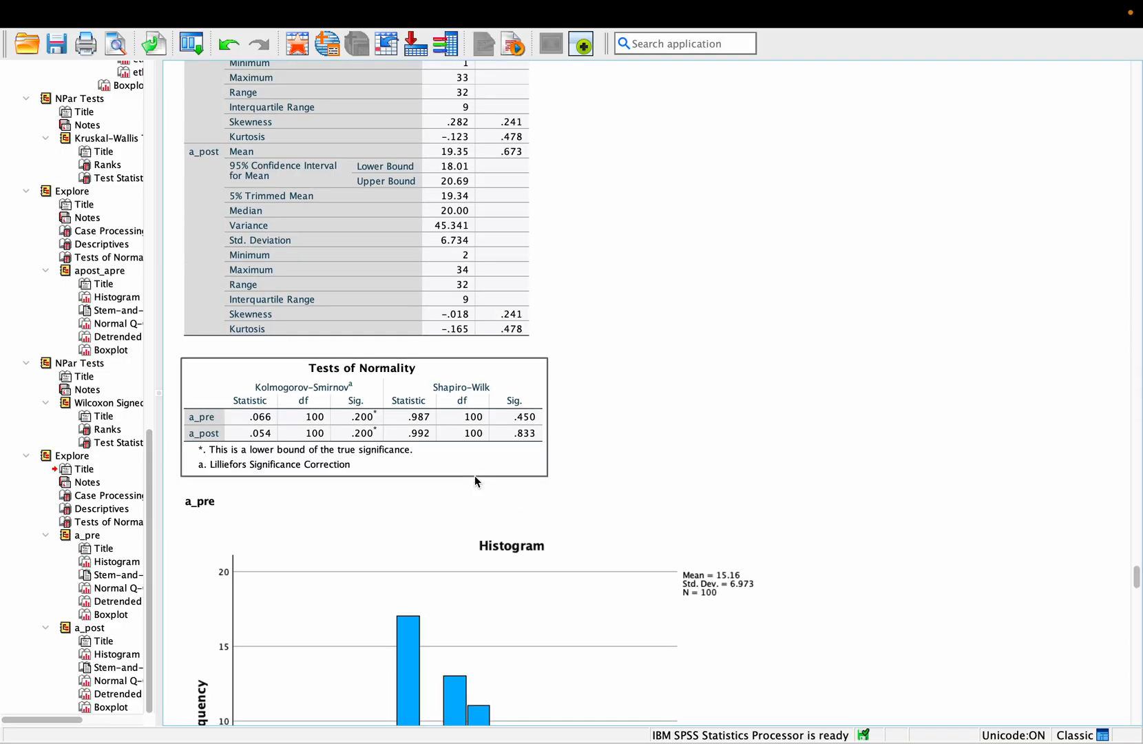
scroll(475, 480, up, 5)
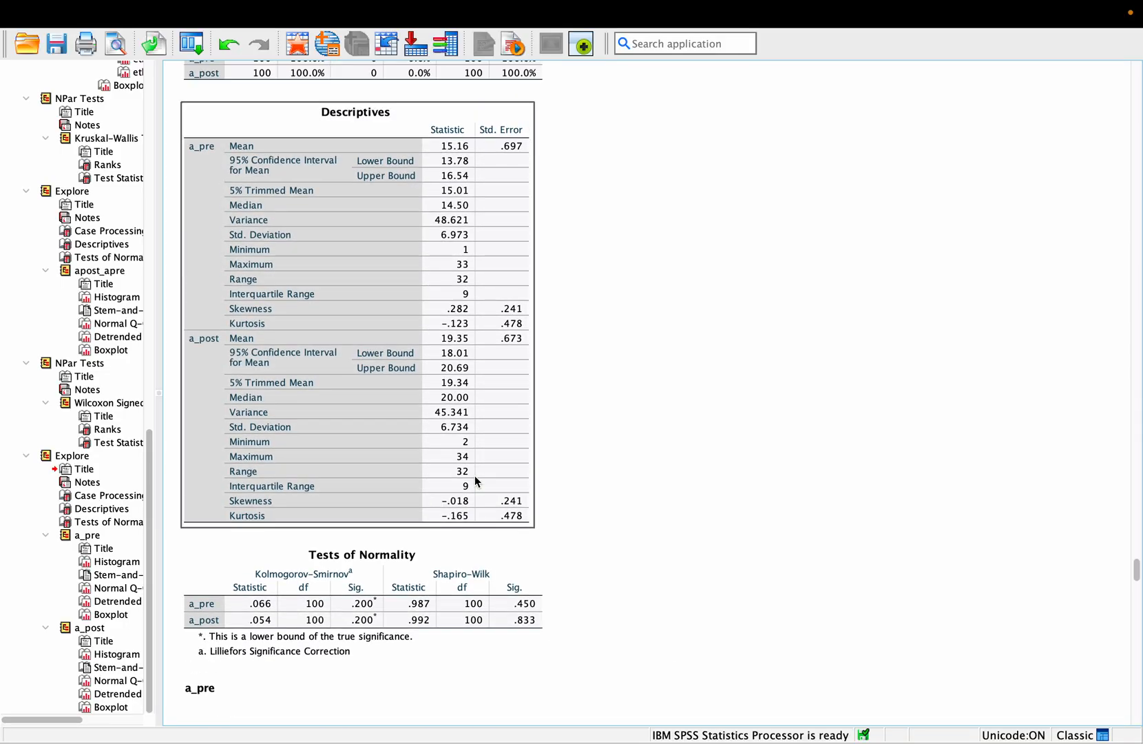
- Examine the Descriptives table for a_pre and a_post, including medians and interquartile ranges, up to the Case Processing Summary
click(668, 450)
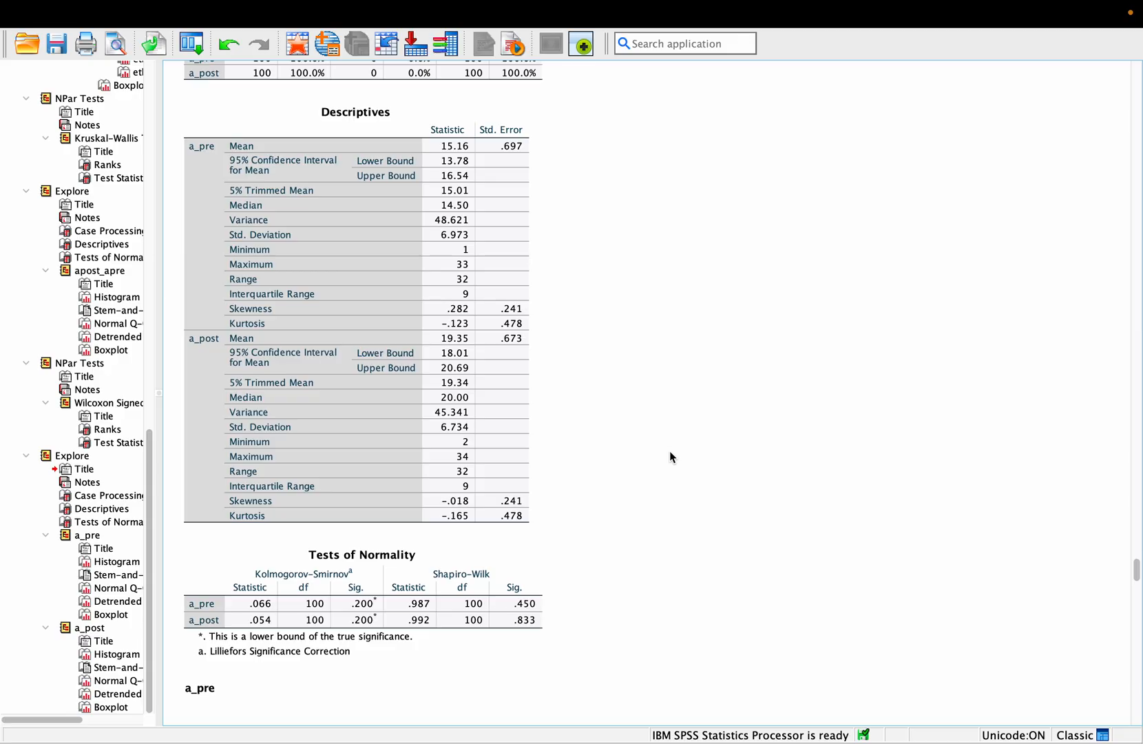
scroll(669, 450, up, 2)
scroll(668, 451, down, 7)
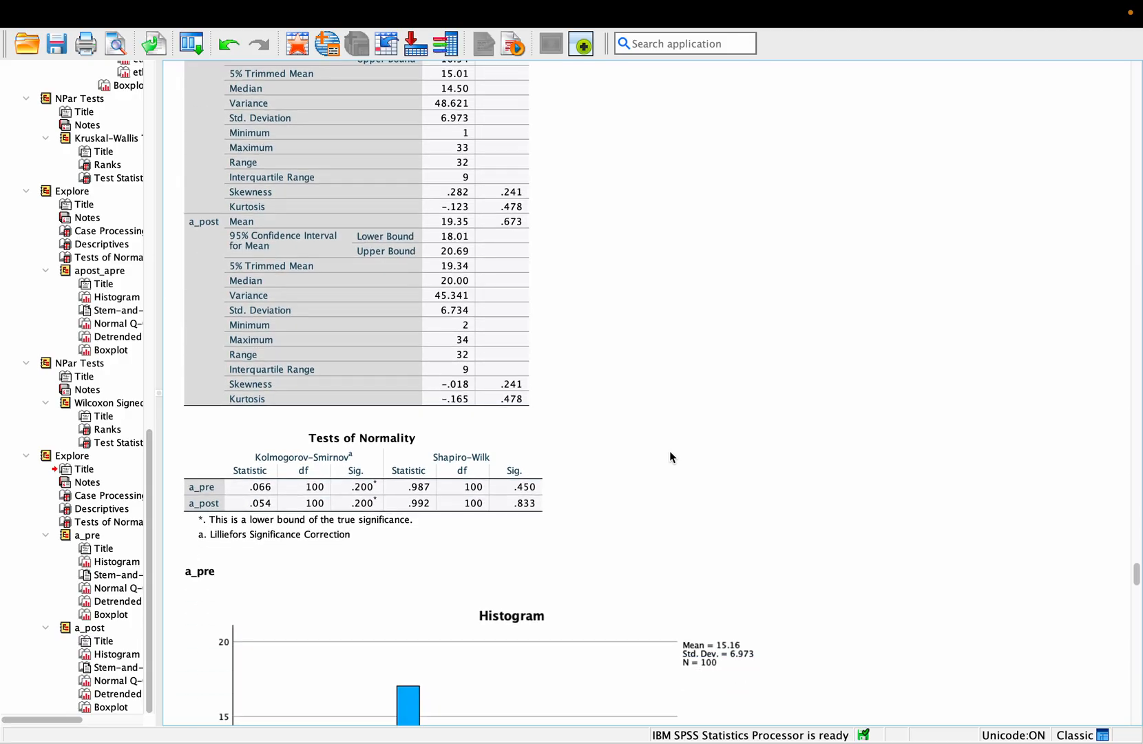
scroll(669, 450, up, 4)
click(296, 157)
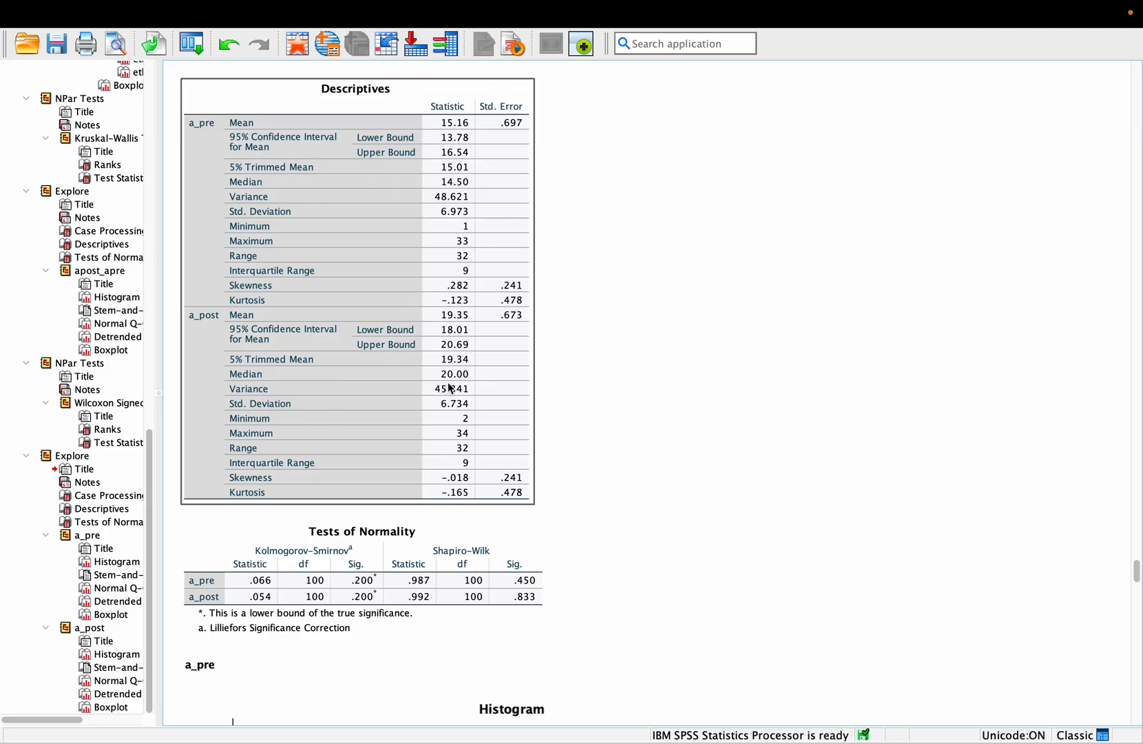
scroll(453, 387, up, 5)
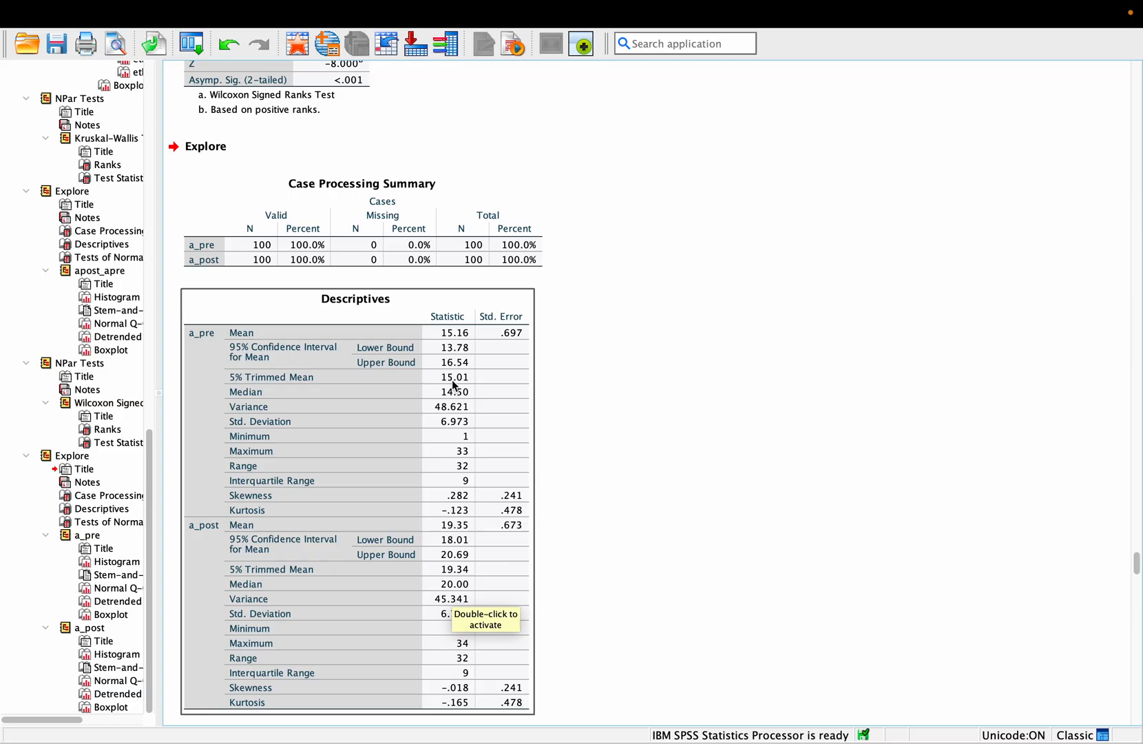
scroll(454, 386, up, 1)
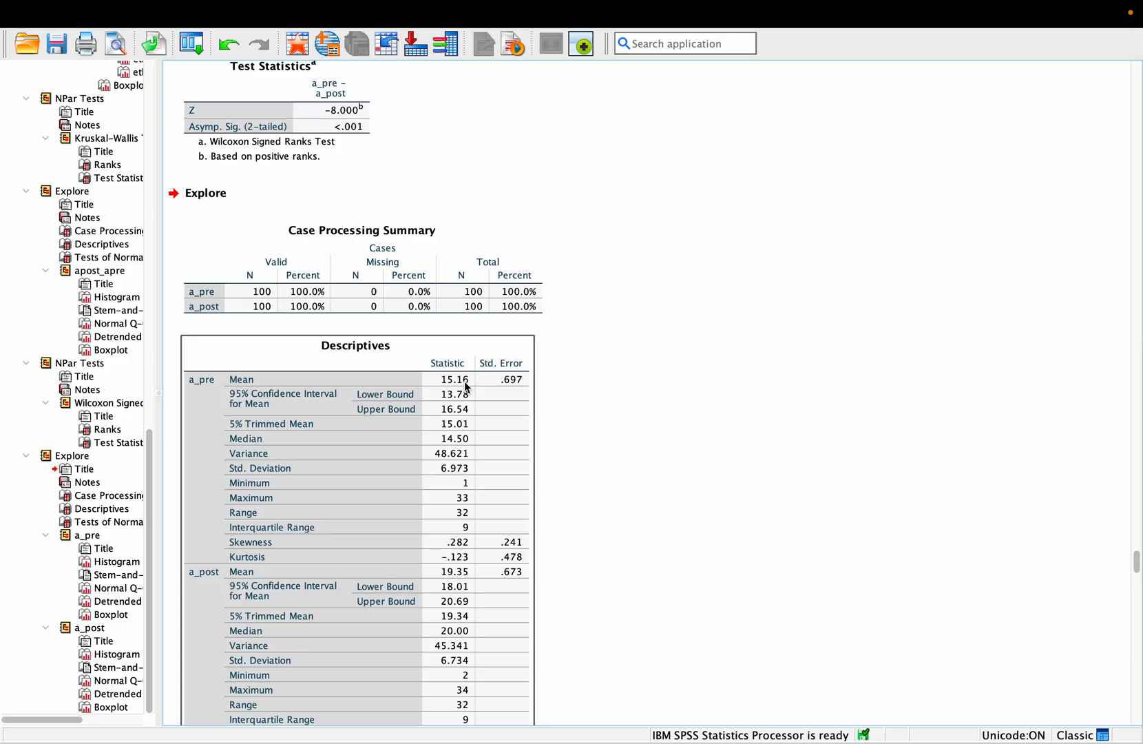
- Check the Tests of Normality for a_pre and a_post and return to the Wilcoxon Test Statistics table
scroll(458, 523, down, 3)
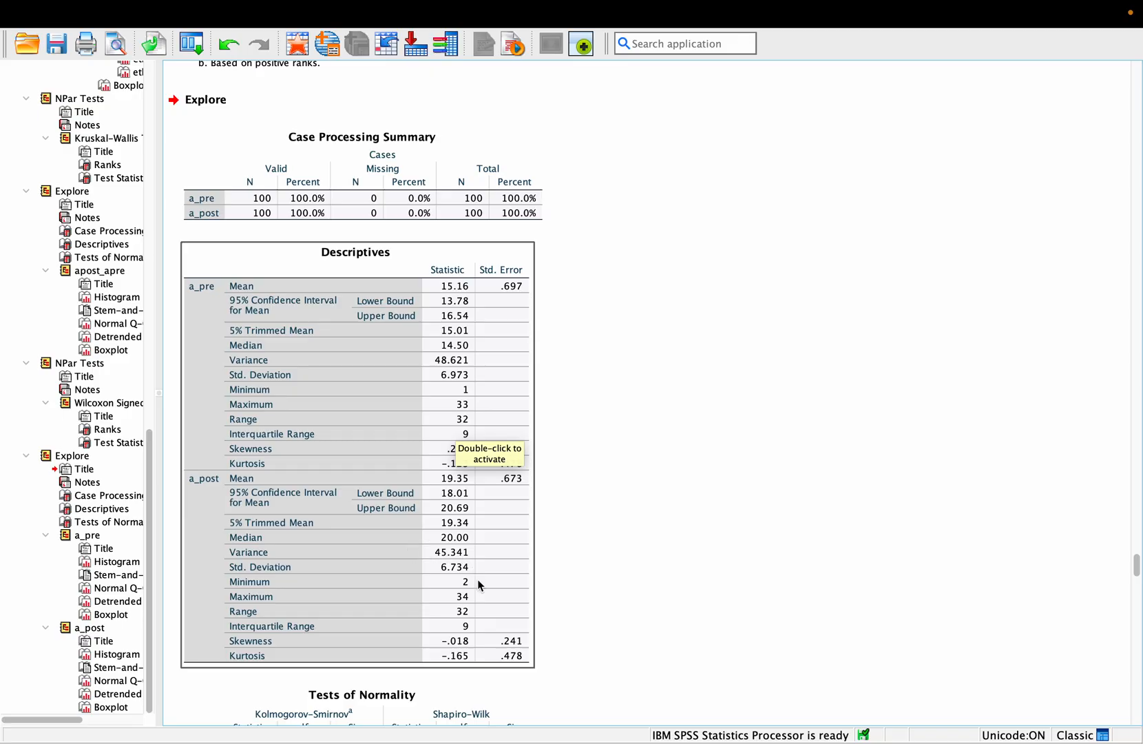
scroll(479, 584, down, 9)
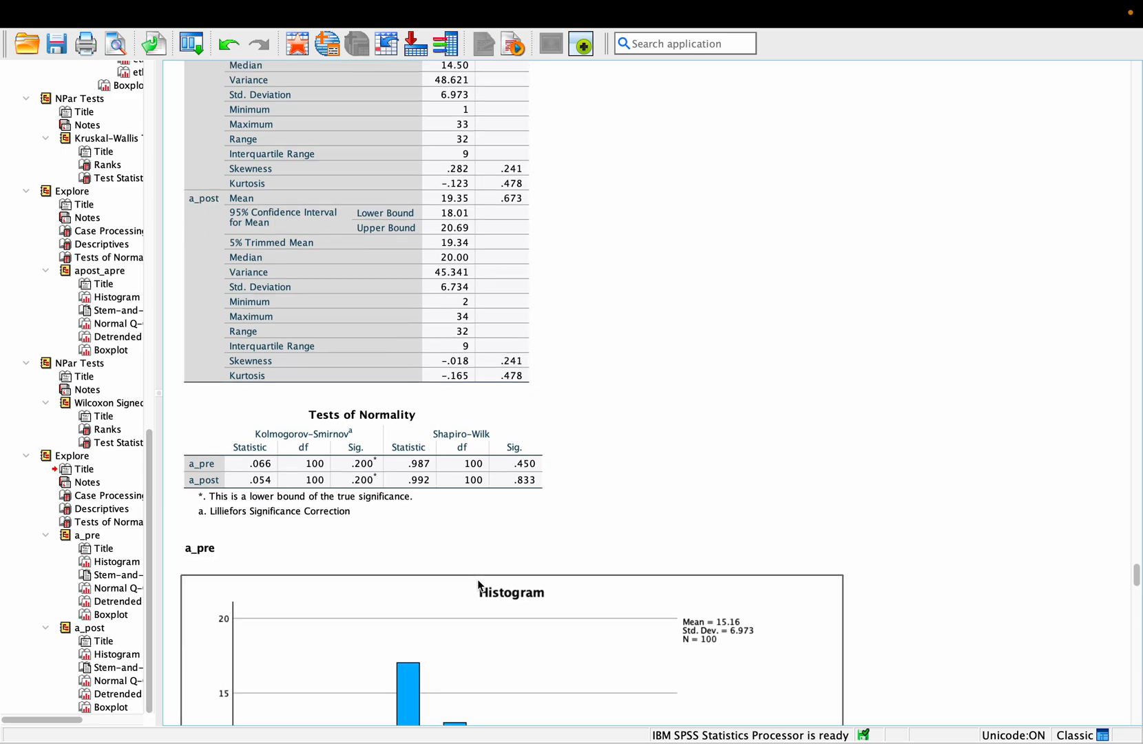
scroll(478, 584, up, 2)
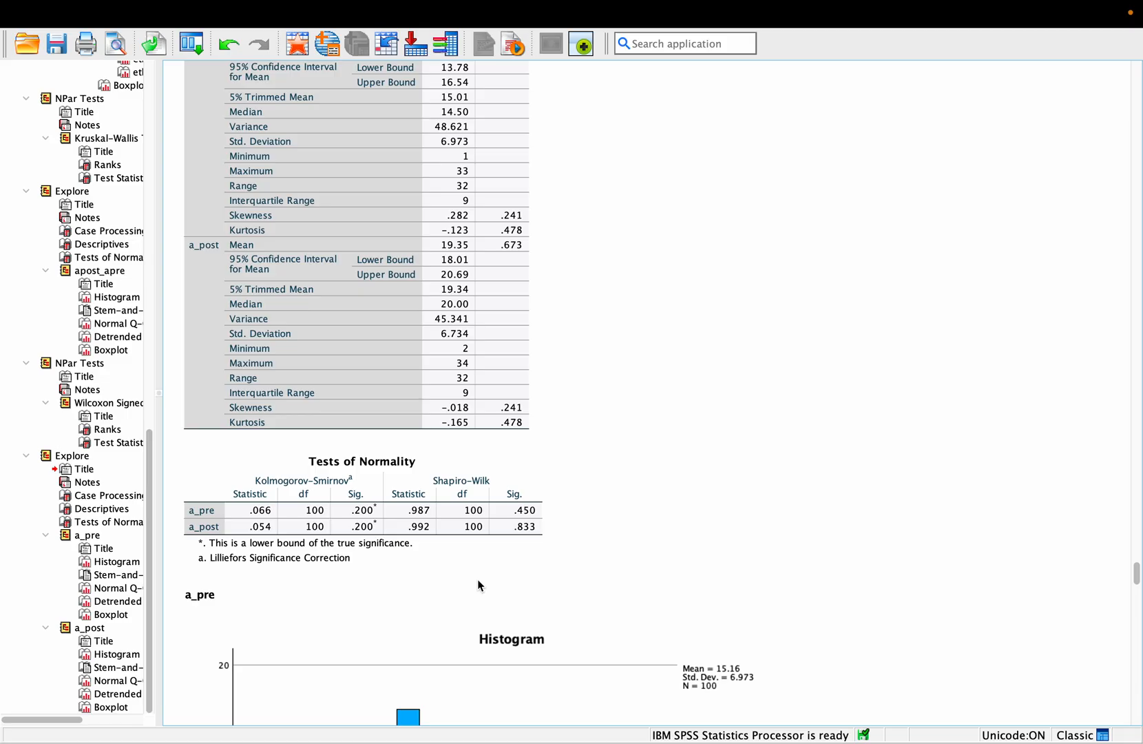
scroll(478, 584, down, 4)
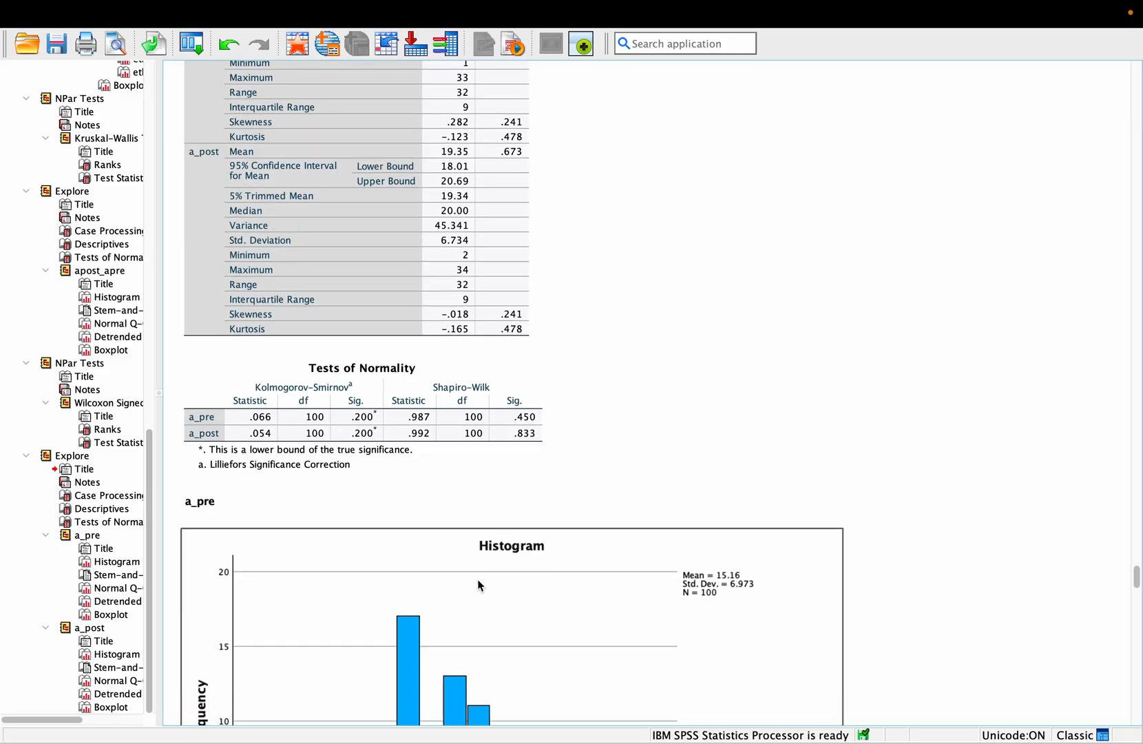
scroll(478, 584, up, 19)
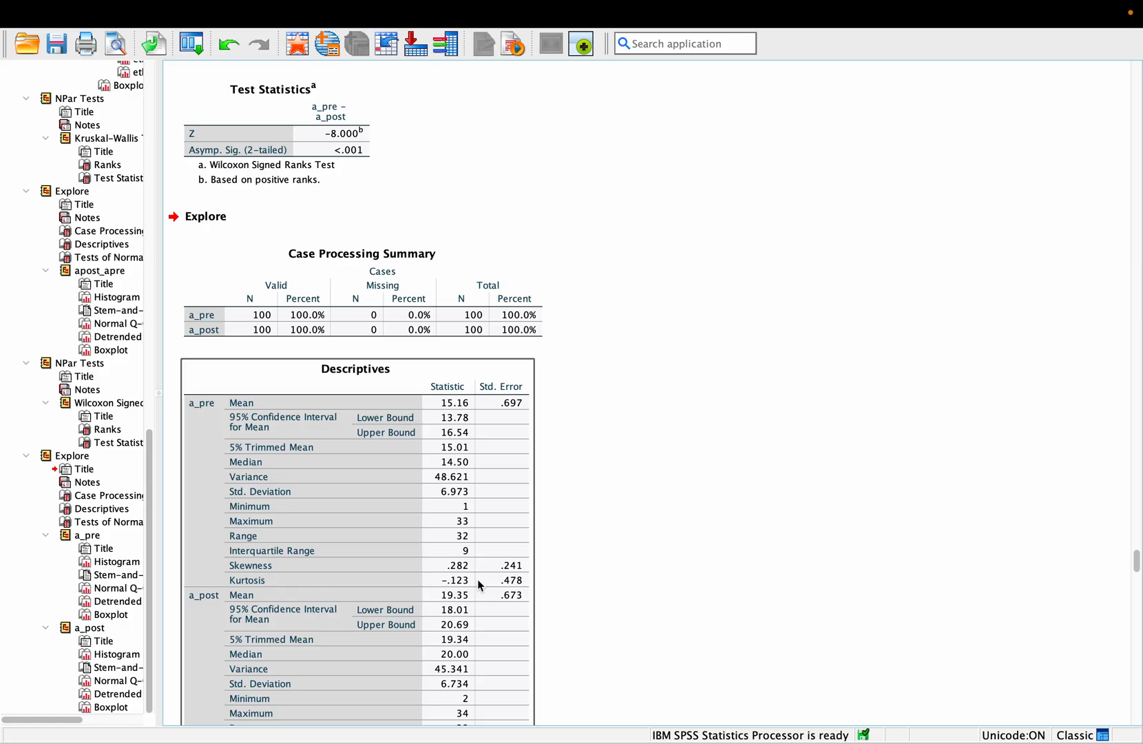
click(647, 411)
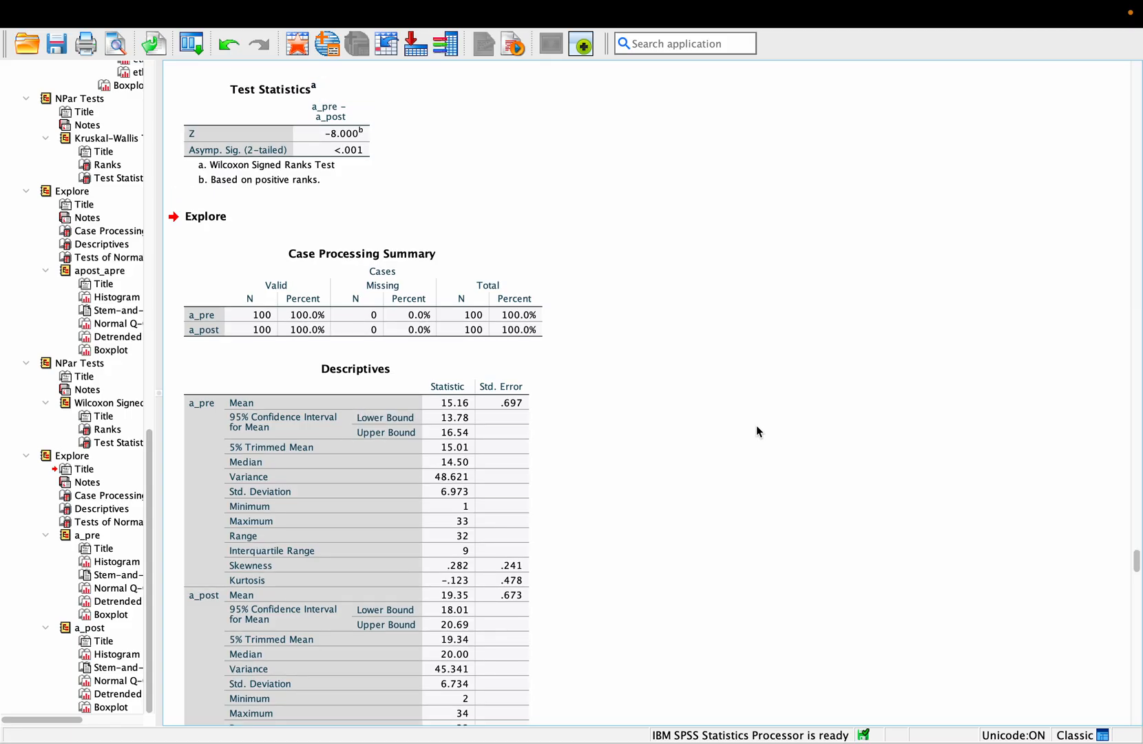
scroll(720, 386, up, 3)
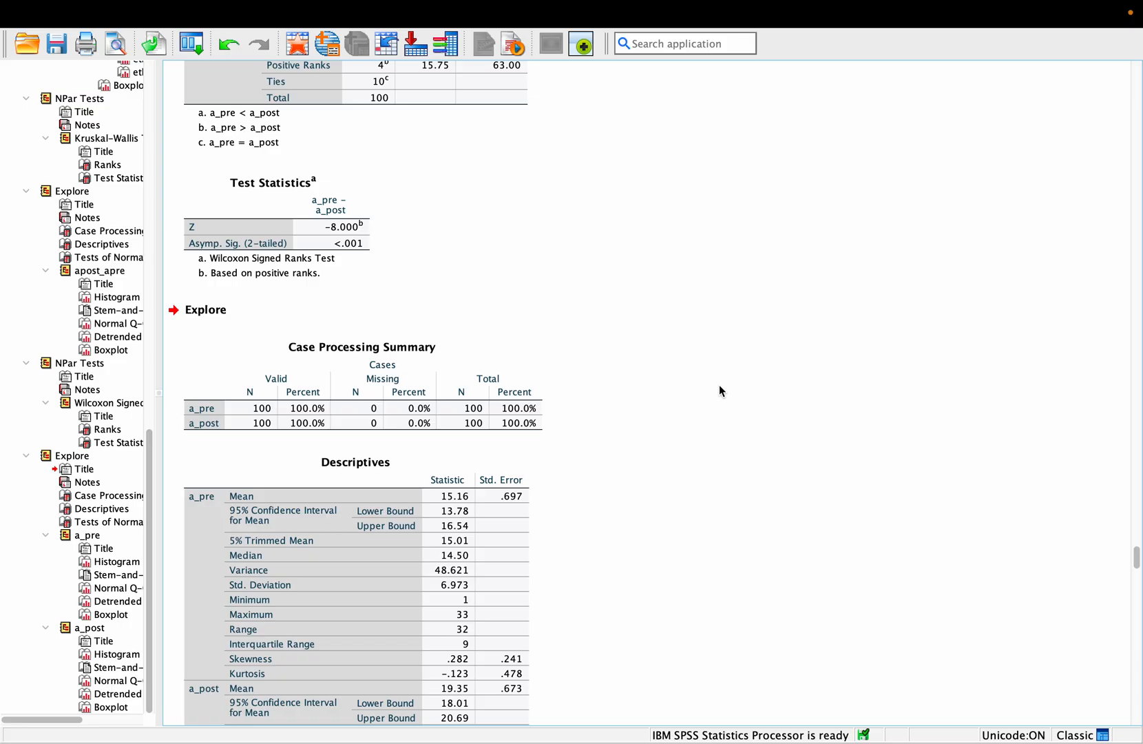
- Switch to the Non- Parametric.pdf slides, read the Make a decision slide for the Wilcoxon test, and return to the SPSS output
key(ctrl+Left)
key(ctrl+Left)
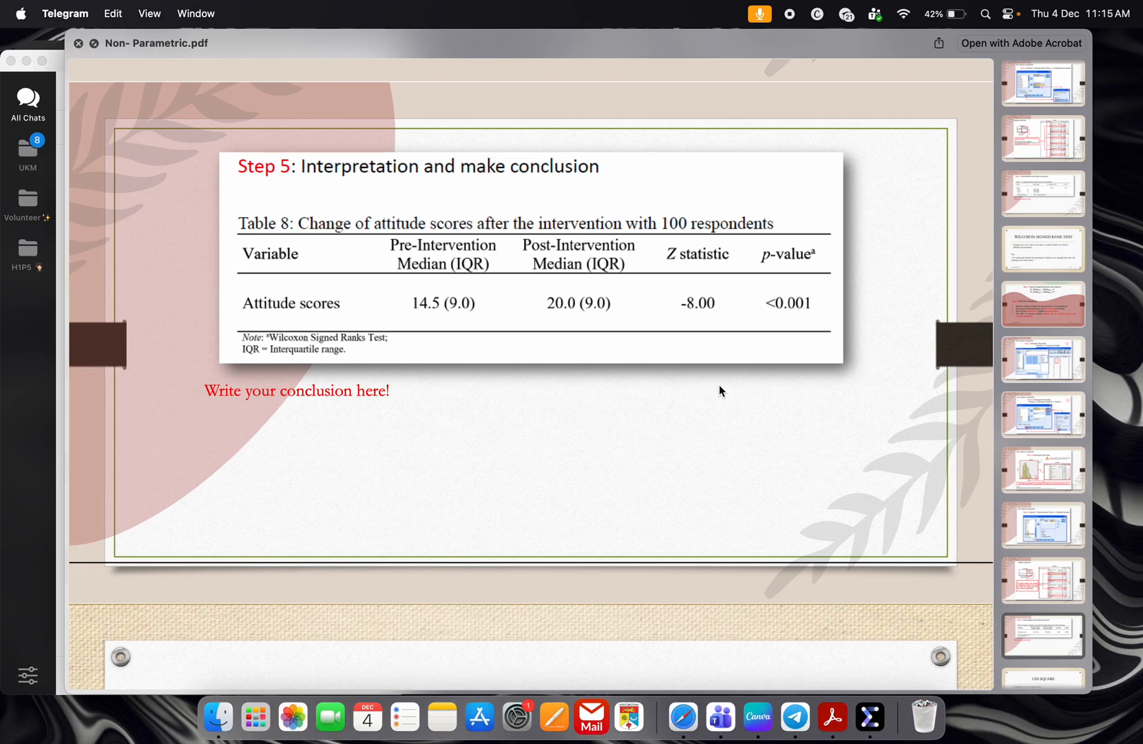
scroll(719, 390, up, 10)
scroll(719, 390, up, 3)
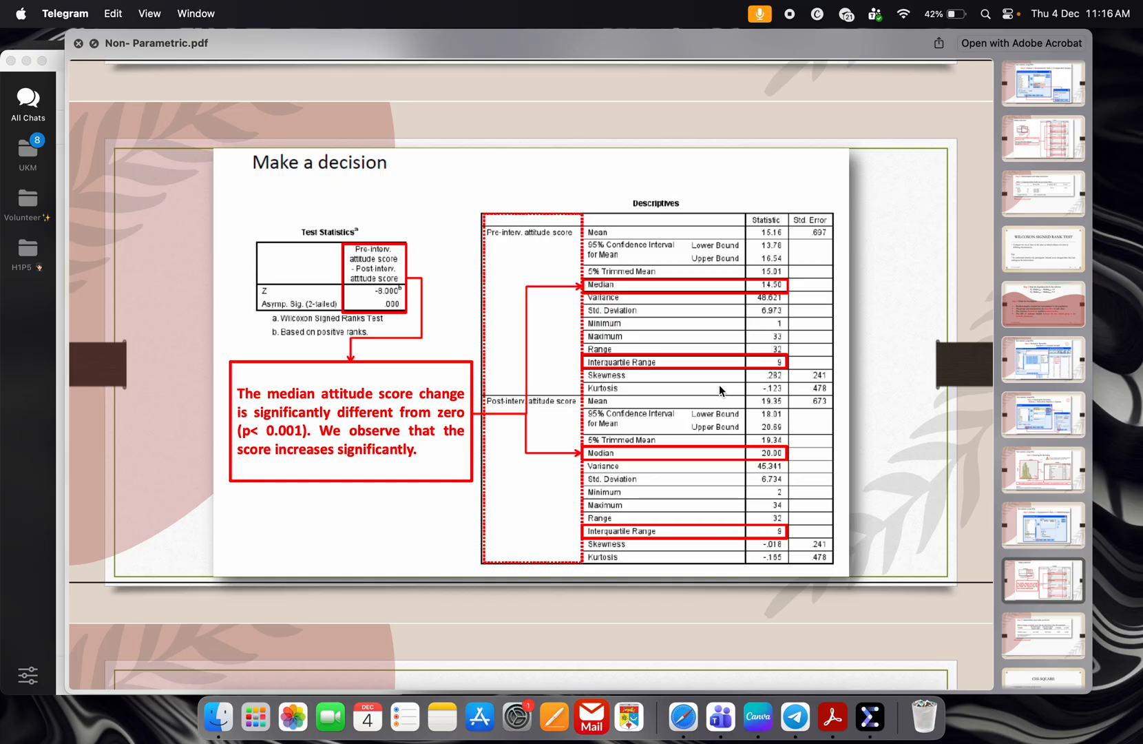
key(ctrl+Right)
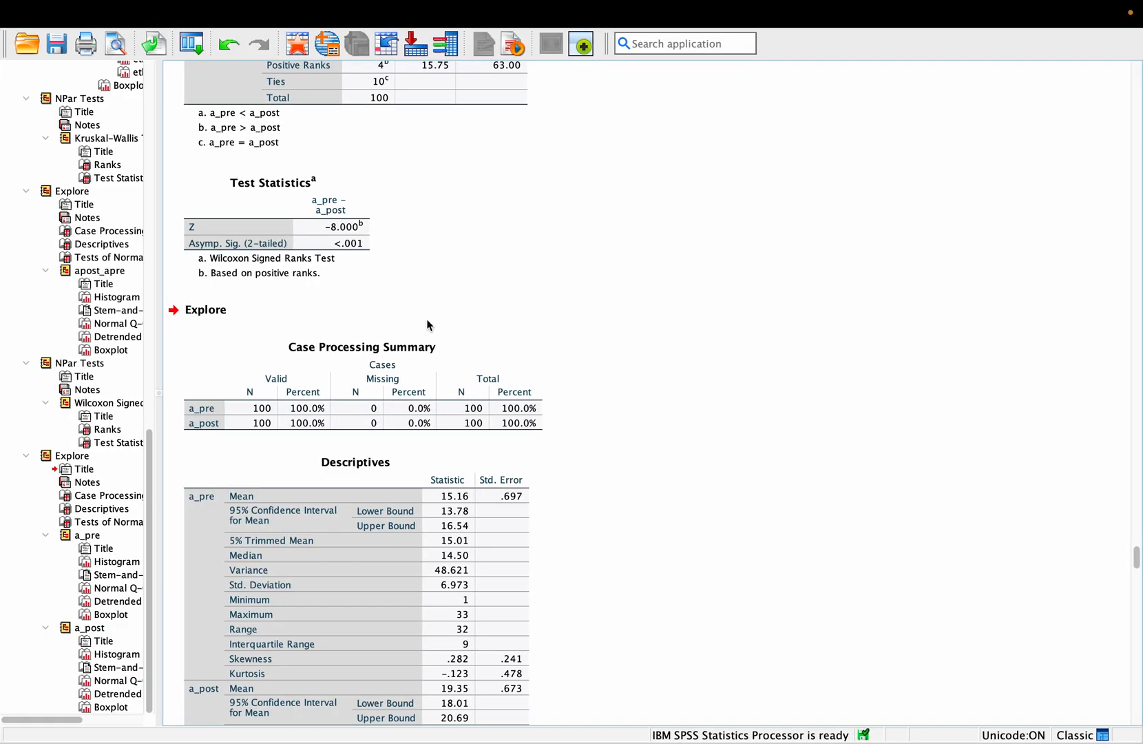
- Review the Wilcoxon Ranks and Test Statistics tables and the a_pre and a_post Explore results down to the a_post boxplot
scroll(402, 404, up, 3)
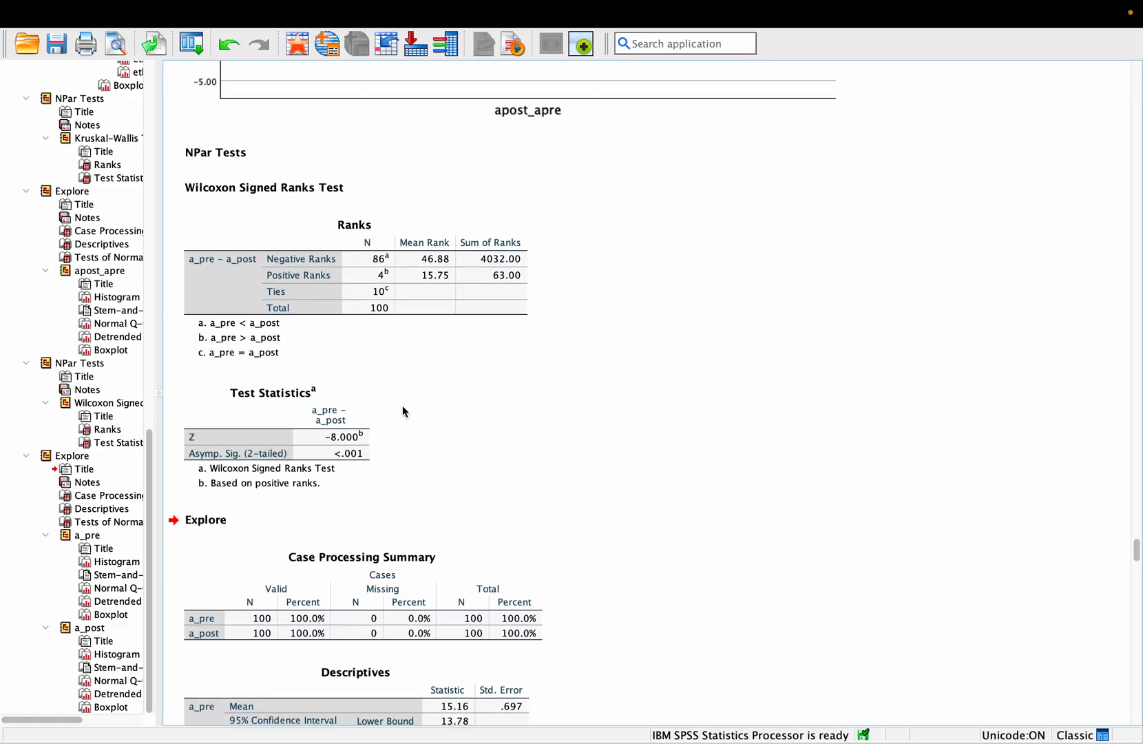
scroll(402, 404, down, 3)
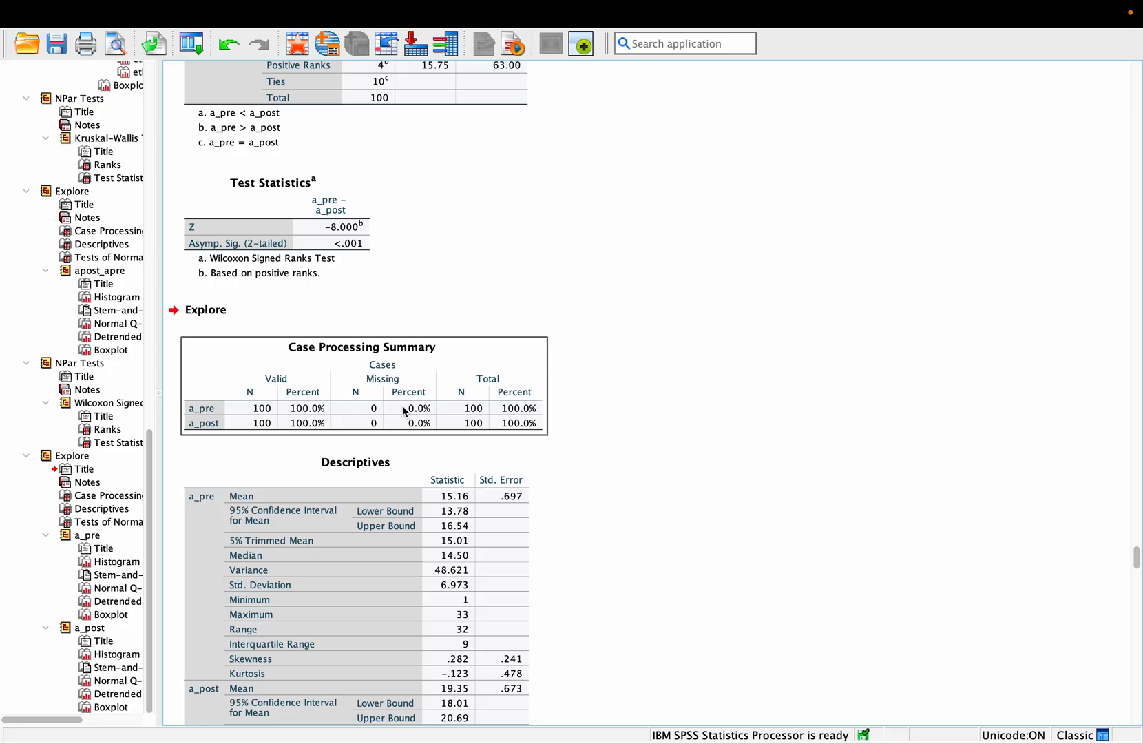
scroll(402, 405, down, 12)
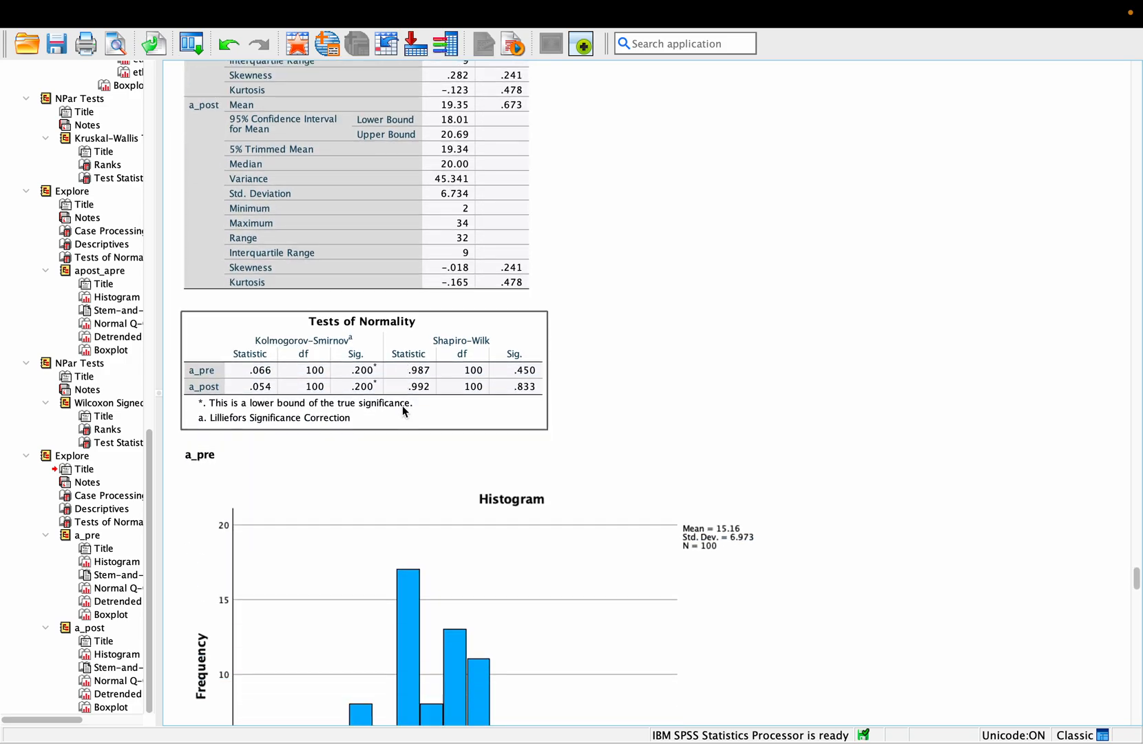
scroll(403, 408, down, 8)
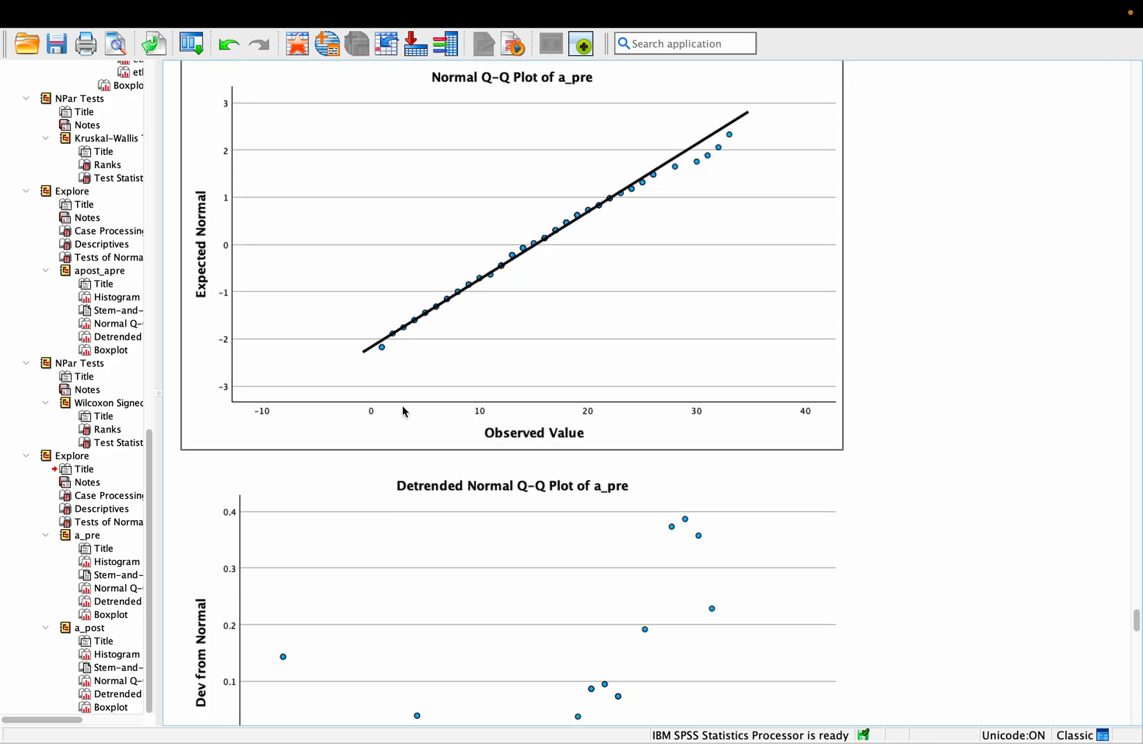
scroll(403, 411, down, 20)
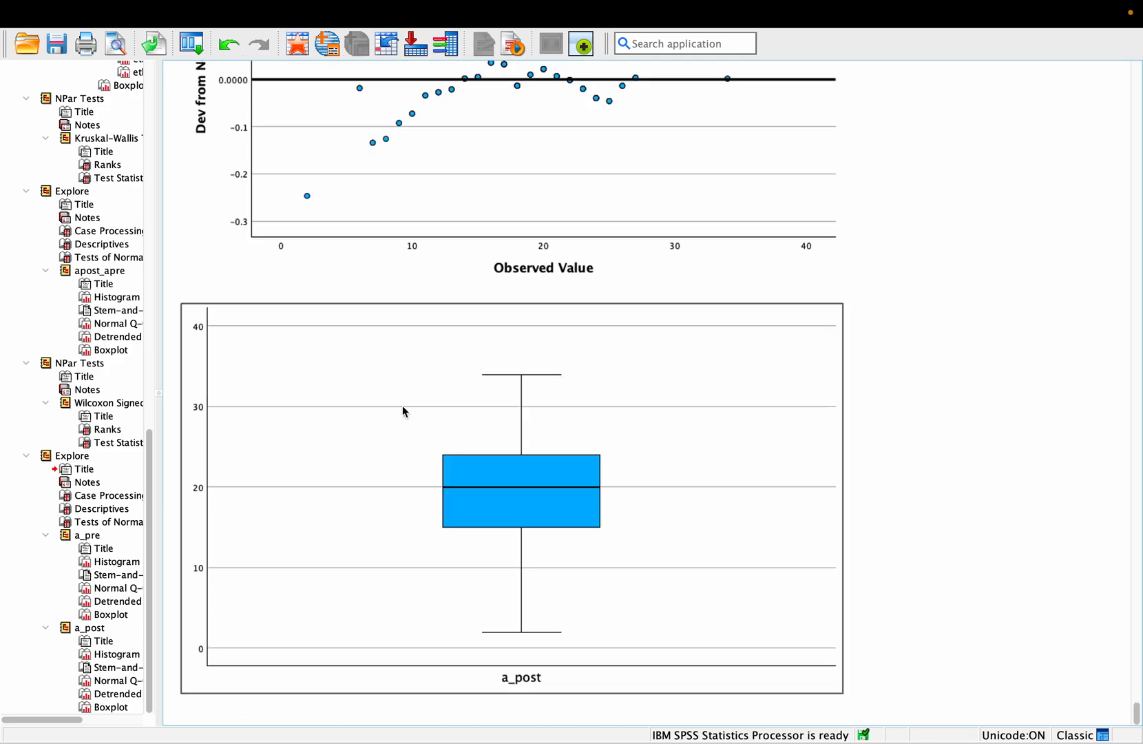
scroll(403, 410, up, 20)
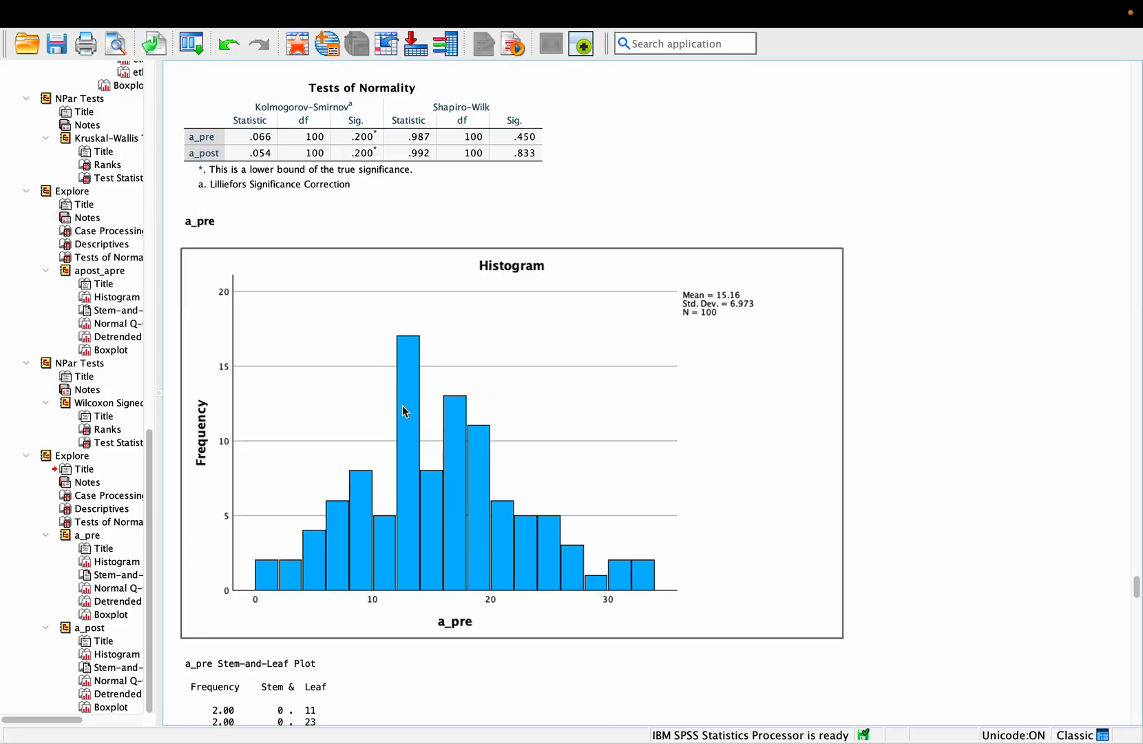
scroll(402, 411, up, 15)
scroll(403, 411, up, 12)
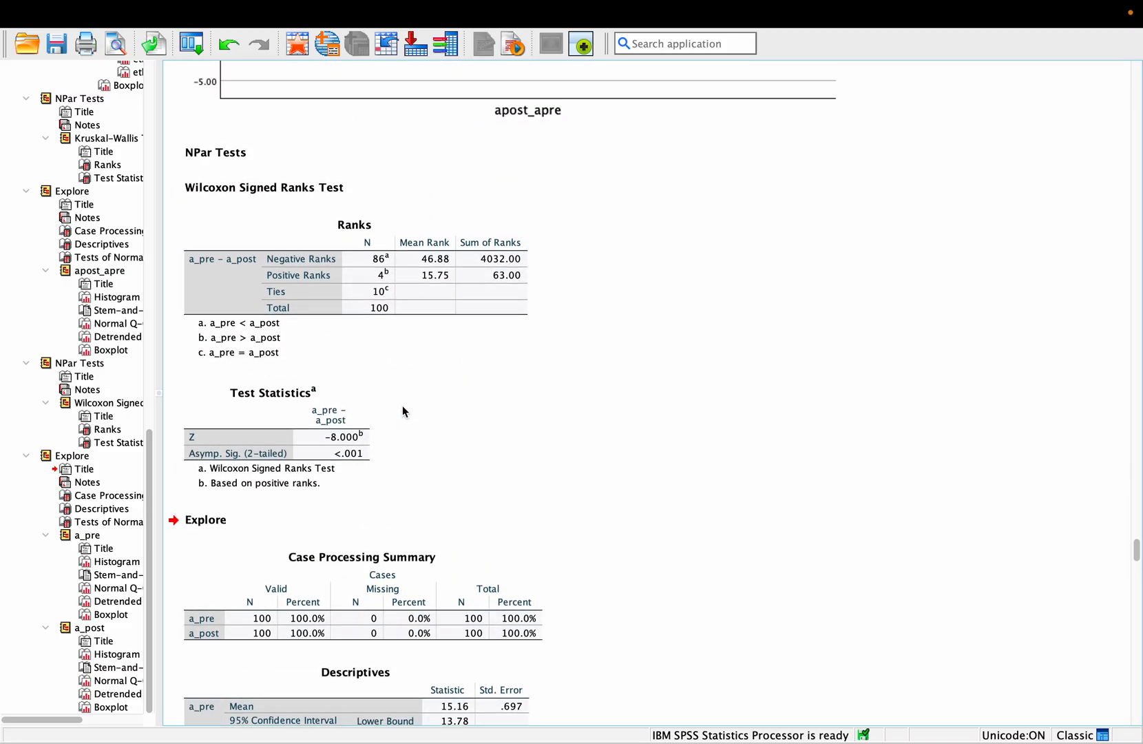
- Recheck the apost_apre boxplot, the Wilcoxon results and the a_pre and a_post Descriptives in the output
scroll(403, 411, up, 12)
scroll(403, 411, up, 15)
scroll(403, 411, down, 20)
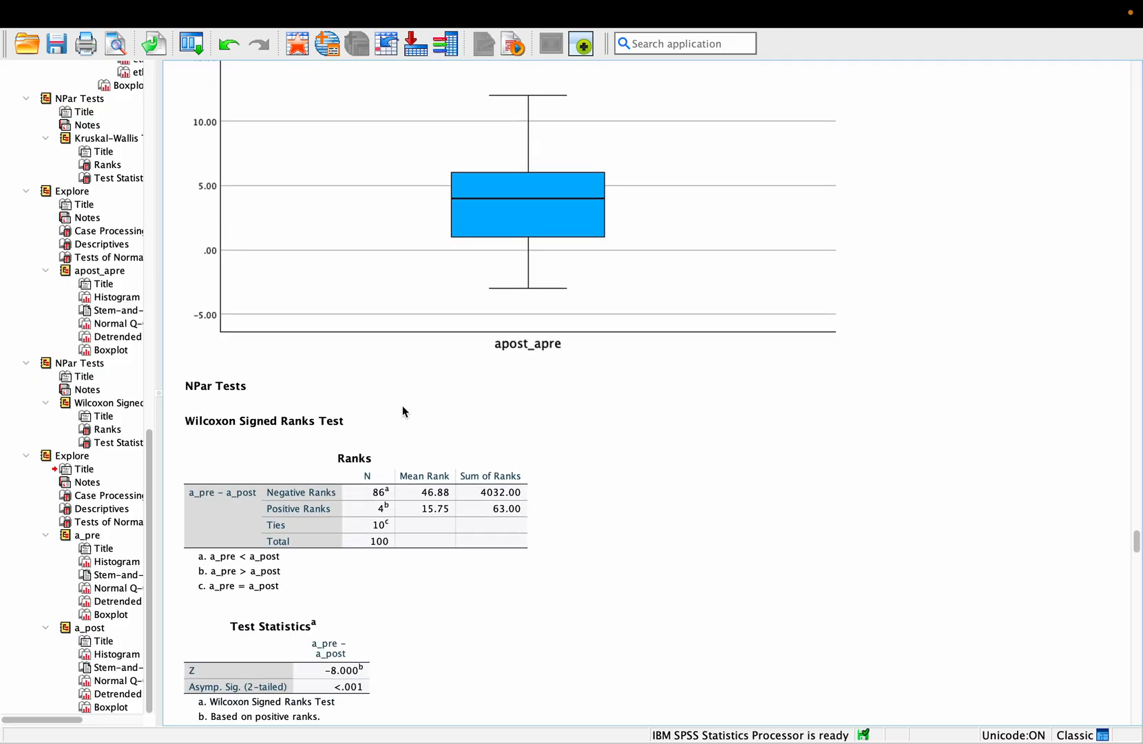
scroll(403, 407, down, 1)
click(402, 406)
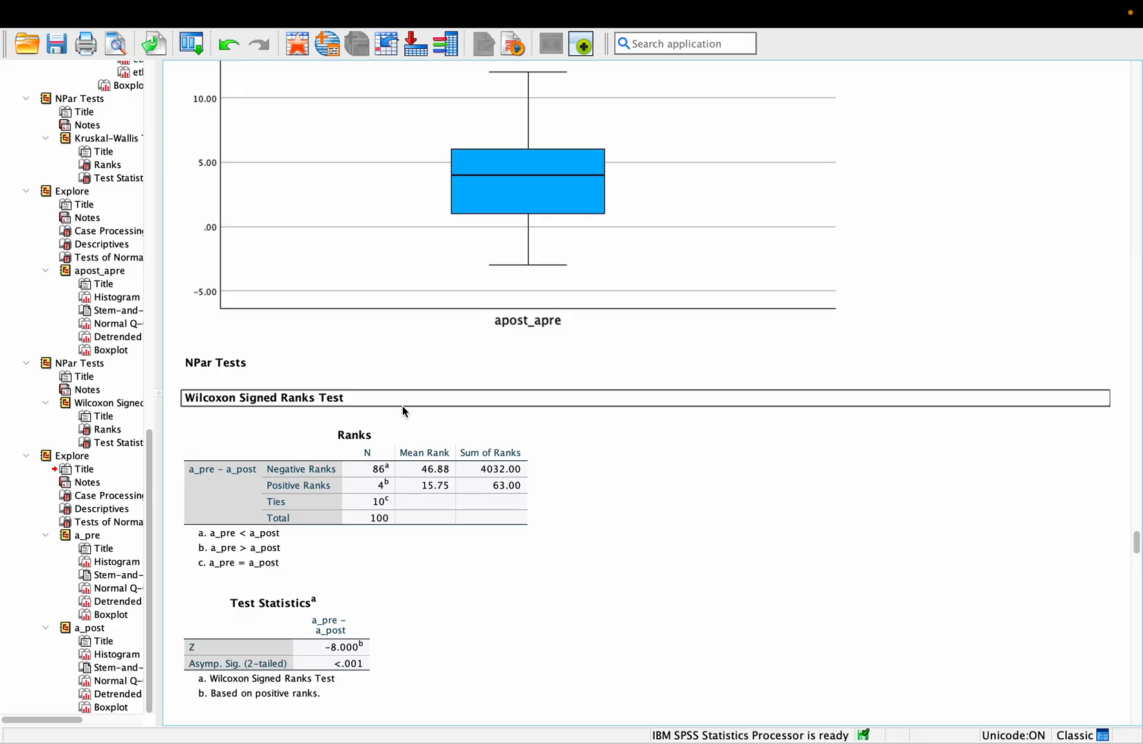
scroll(403, 411, down, 20)
click(403, 412)
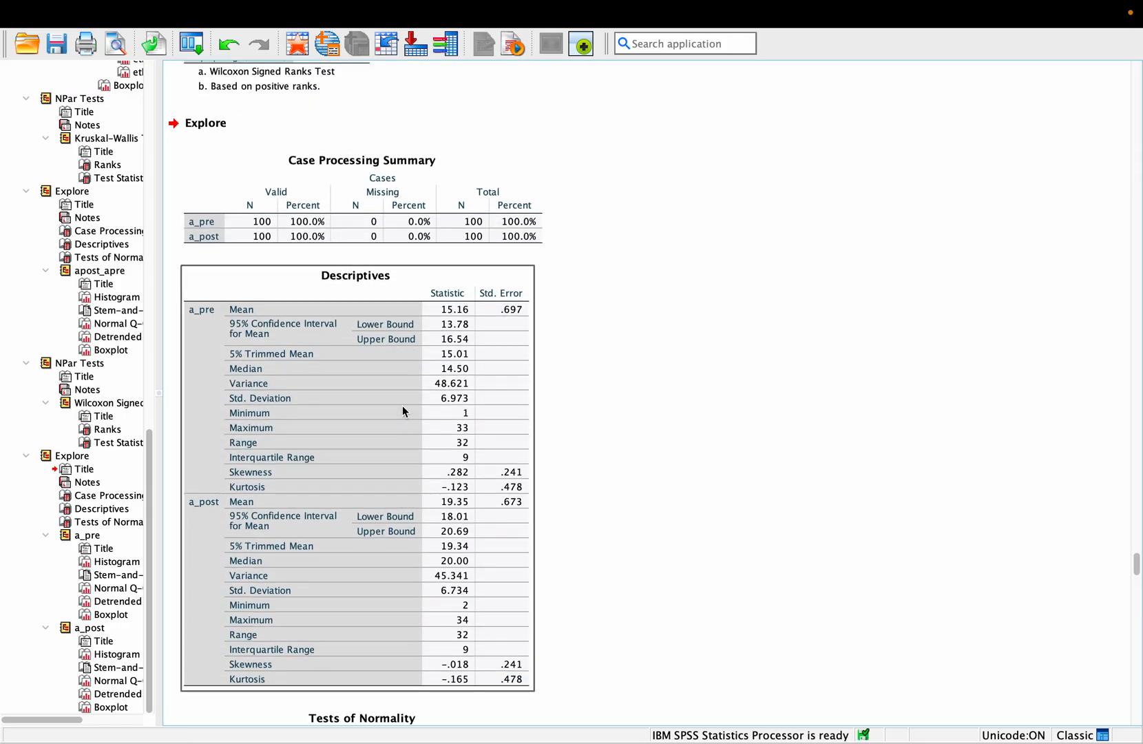
scroll(332, 396, down, 10)
scroll(331, 396, up, 5)
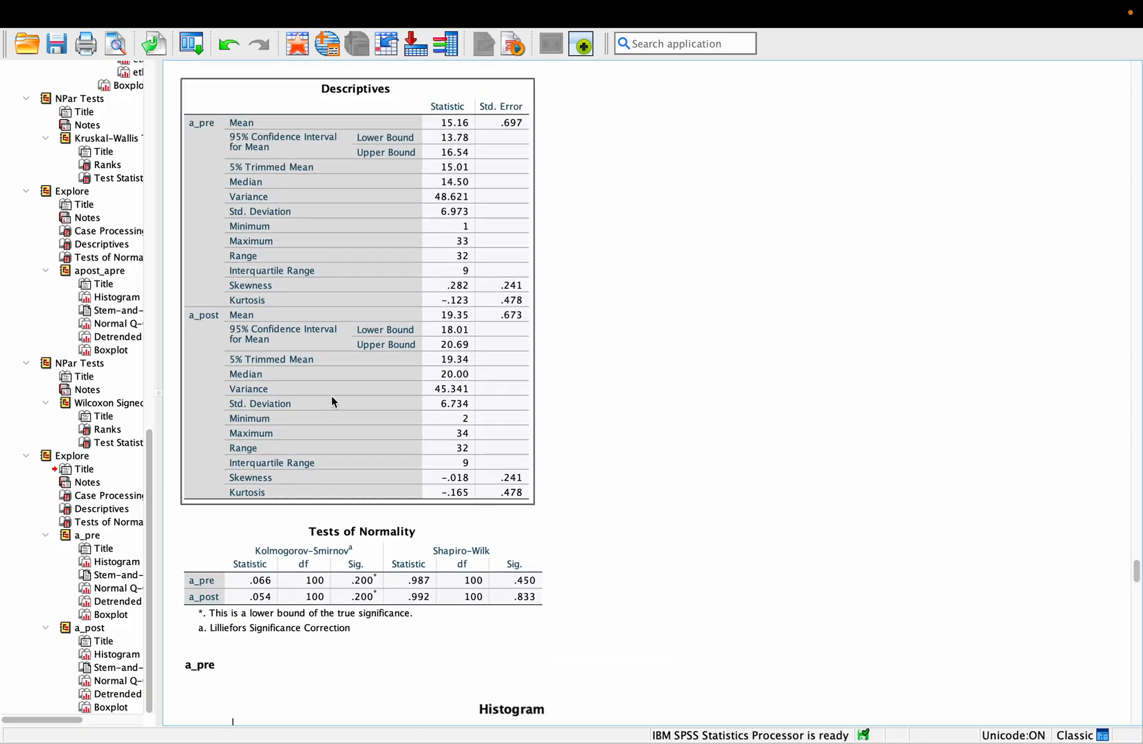
- Try adding the Kruskal-Wallis family income conclusion beneath the Explore heading above the a_pre and a_post tables, and undo the edit
scroll(331, 398, up, 9)
click(238, 170)
double_click(238, 170)
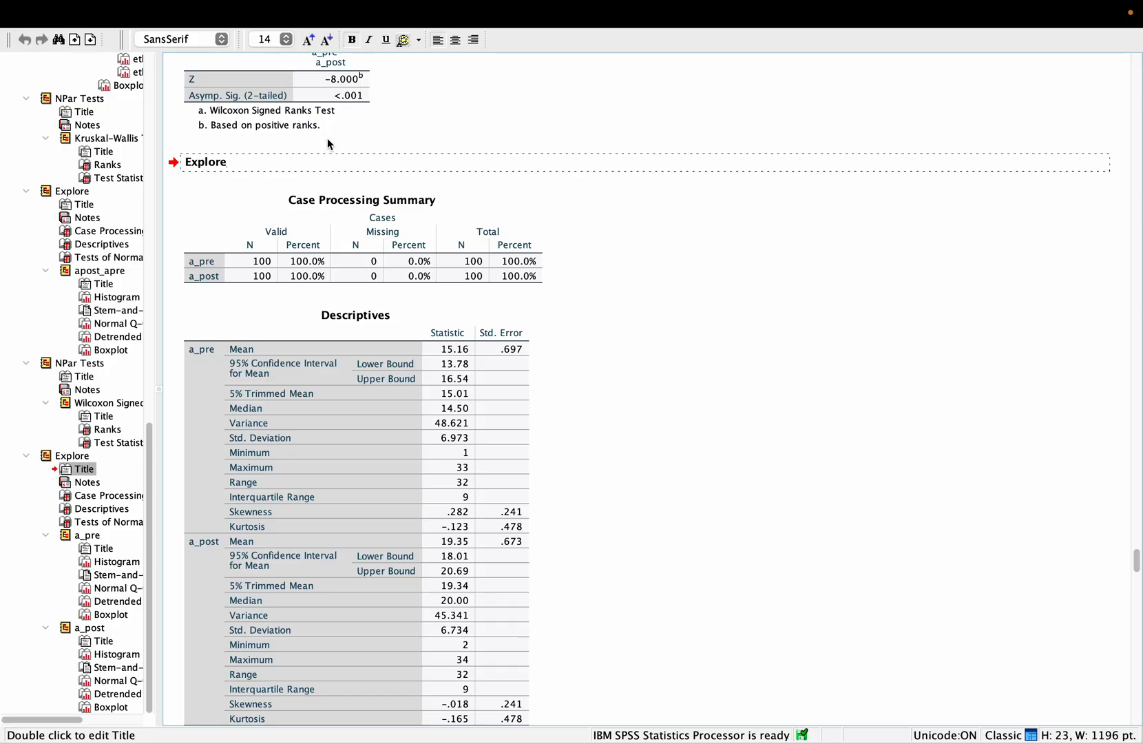
key(Return)
key(BackSpace)
text(A Kruskal-Wallis test was conducted to determine the family income among ethnics / between Malay, Chinese and others. The results indicated that there was no significant diff. of the family income among ethnics, between Malay(Median= 2500, IQR = 2000) / 2500(2000), Chinese 2500(1100) and others 2500(2000), X2 = 1.06, p = 0.588.)
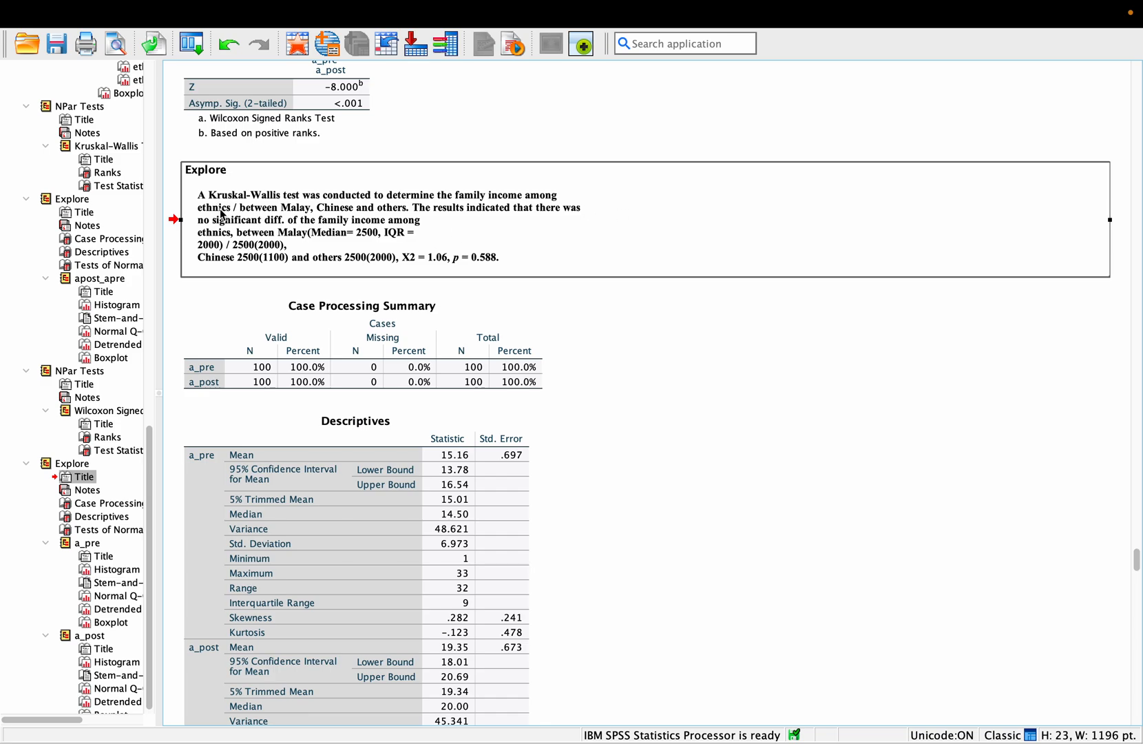
scroll(219, 207, up, 2)
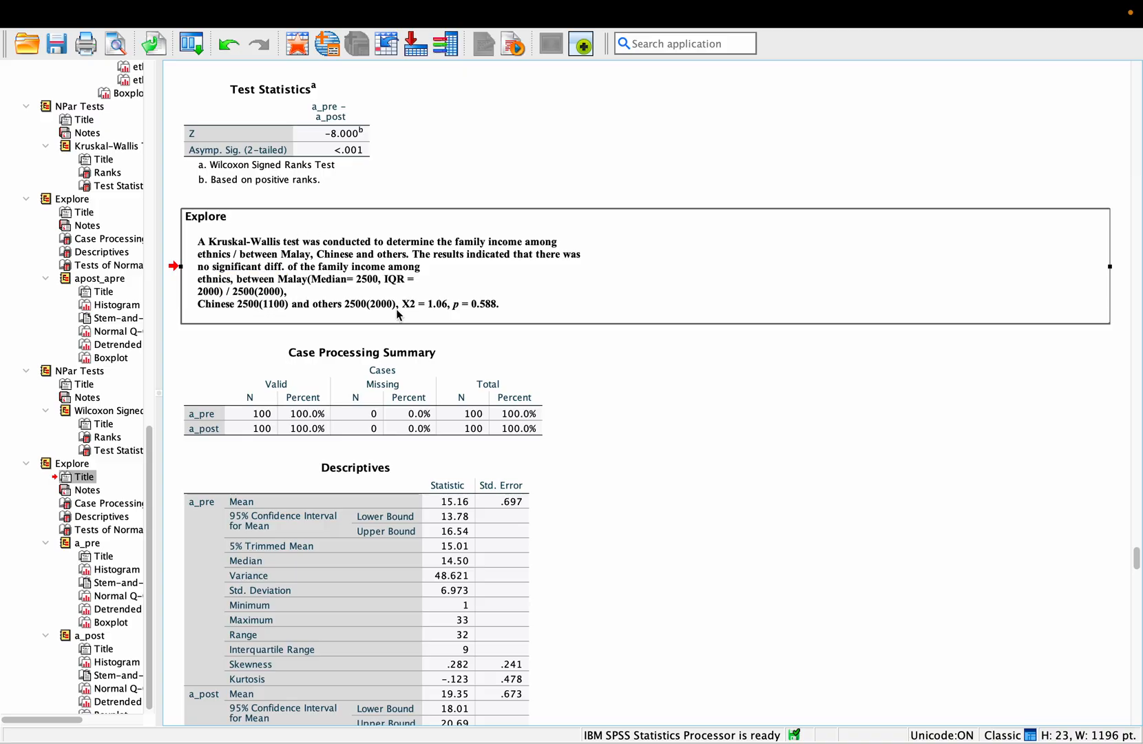
click(230, 45)
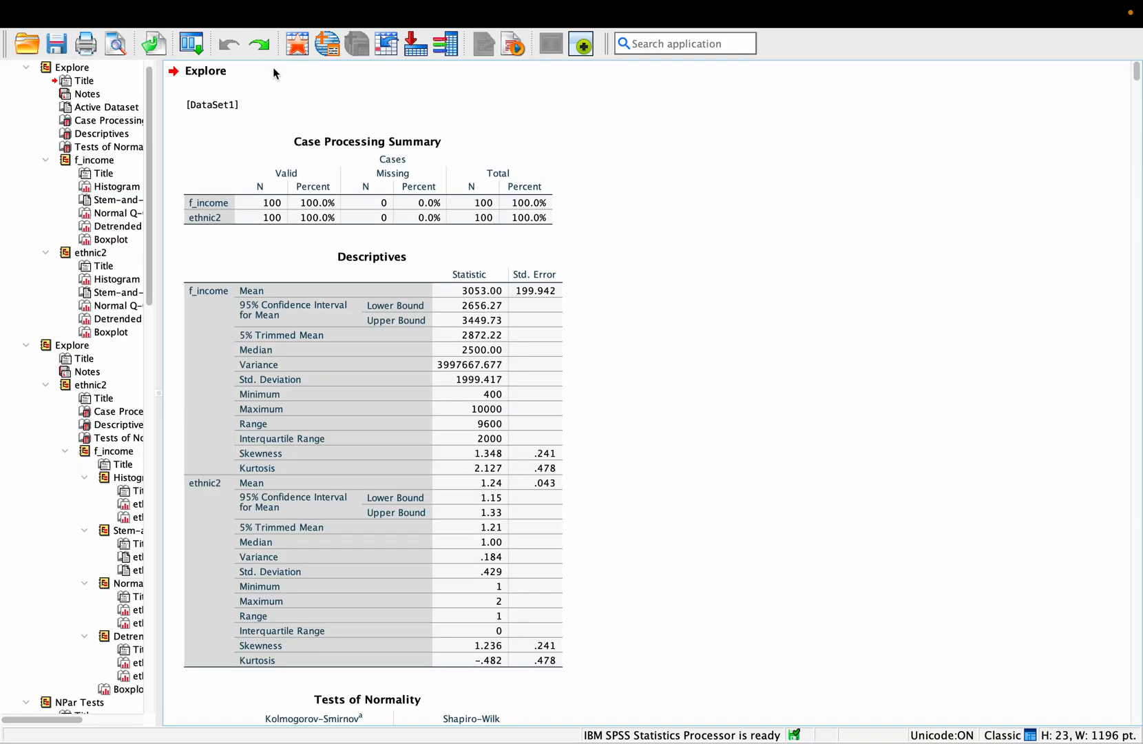
- Look through the f_income and ethnic2 Explore results down to the Q-Q plots by ethnic2 group, and return to the start of the output
scroll(773, 282, down, 1)
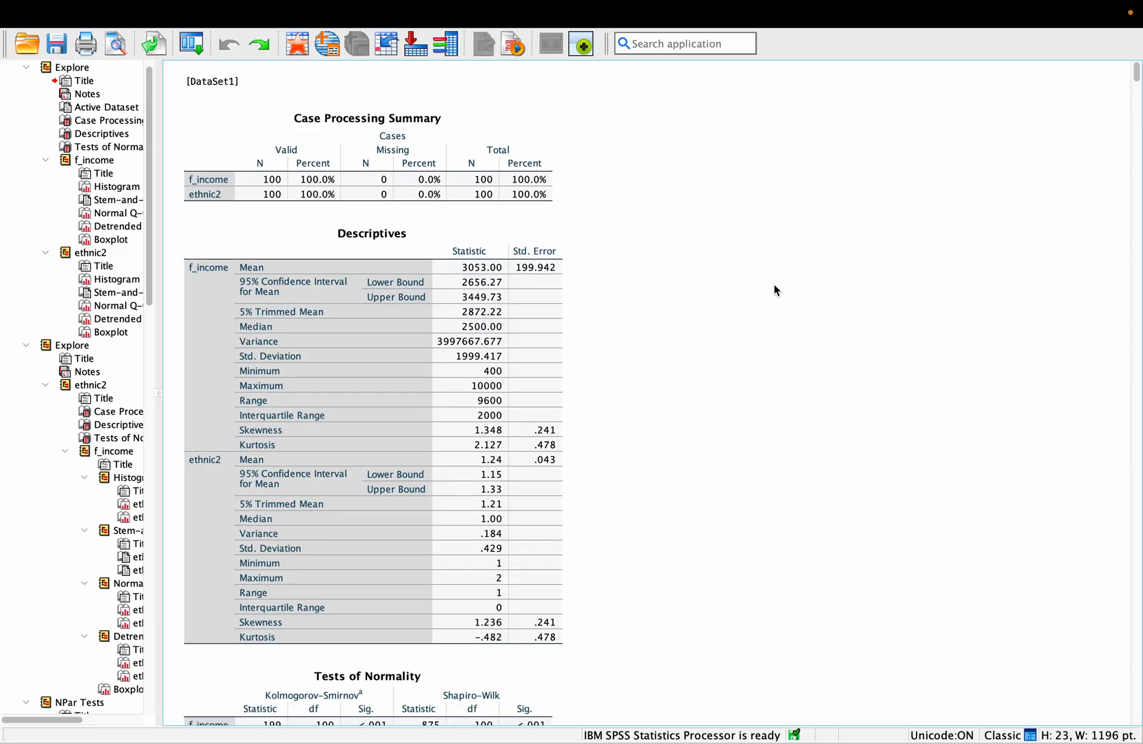
scroll(782, 308, up, 1)
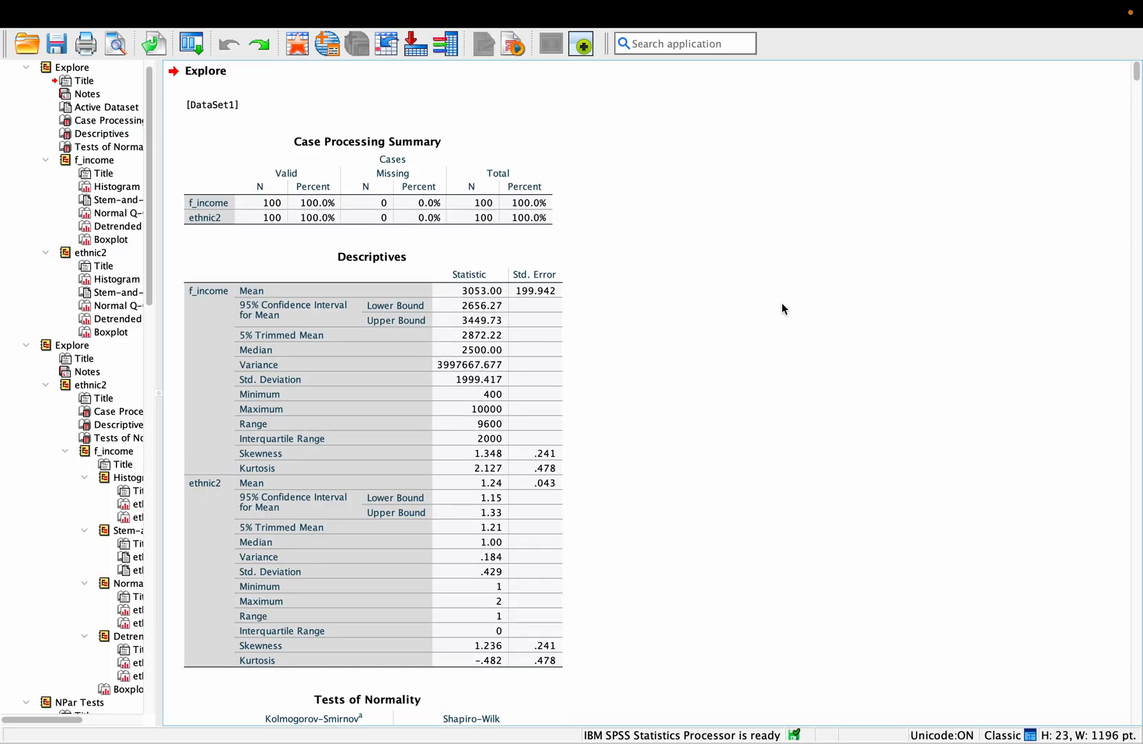
scroll(781, 308, down, 14)
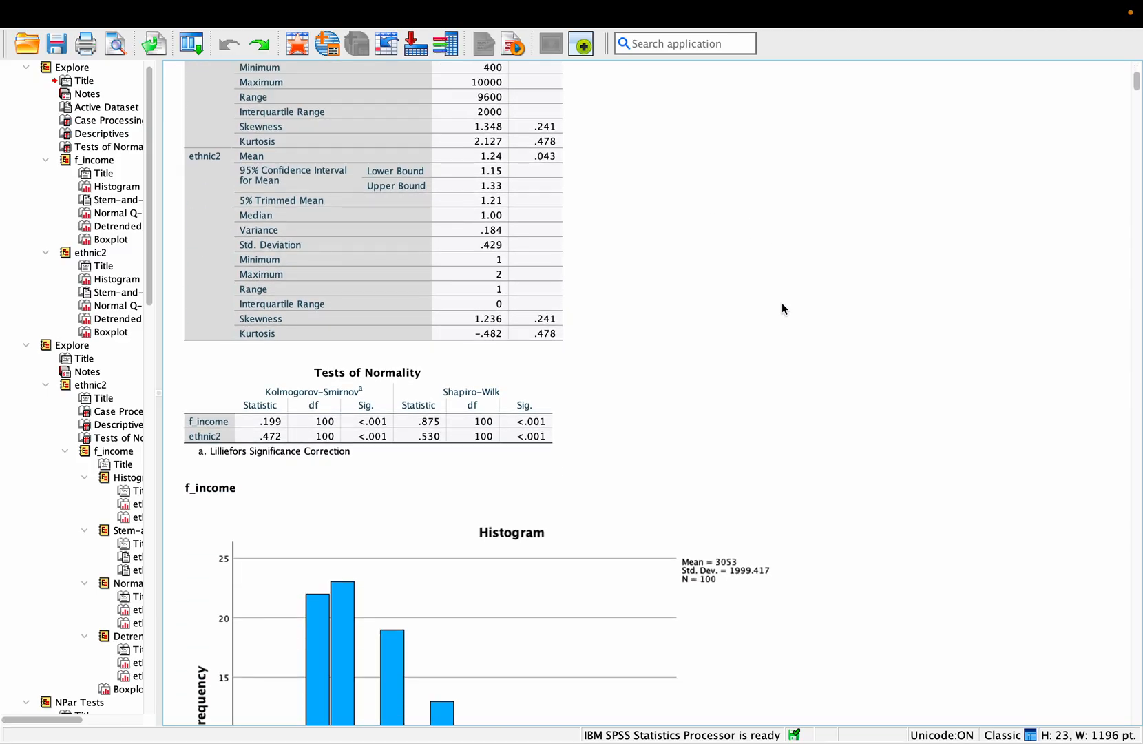
scroll(781, 309, down, 20)
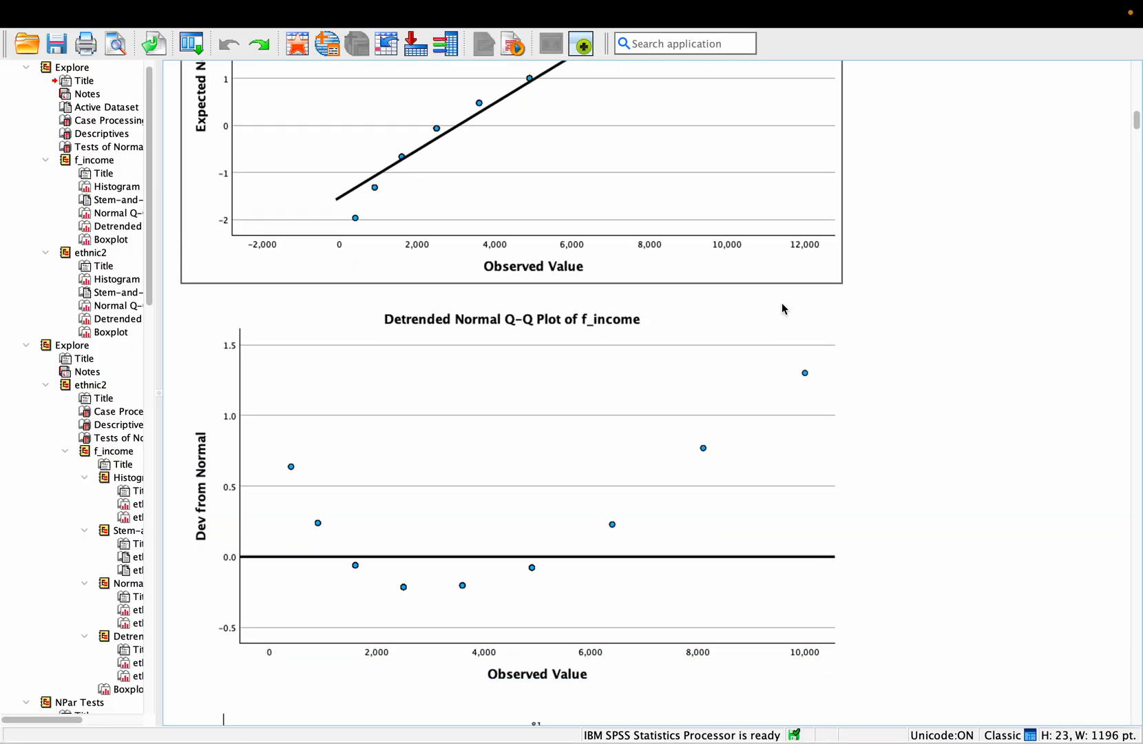
scroll(781, 304, down, 20)
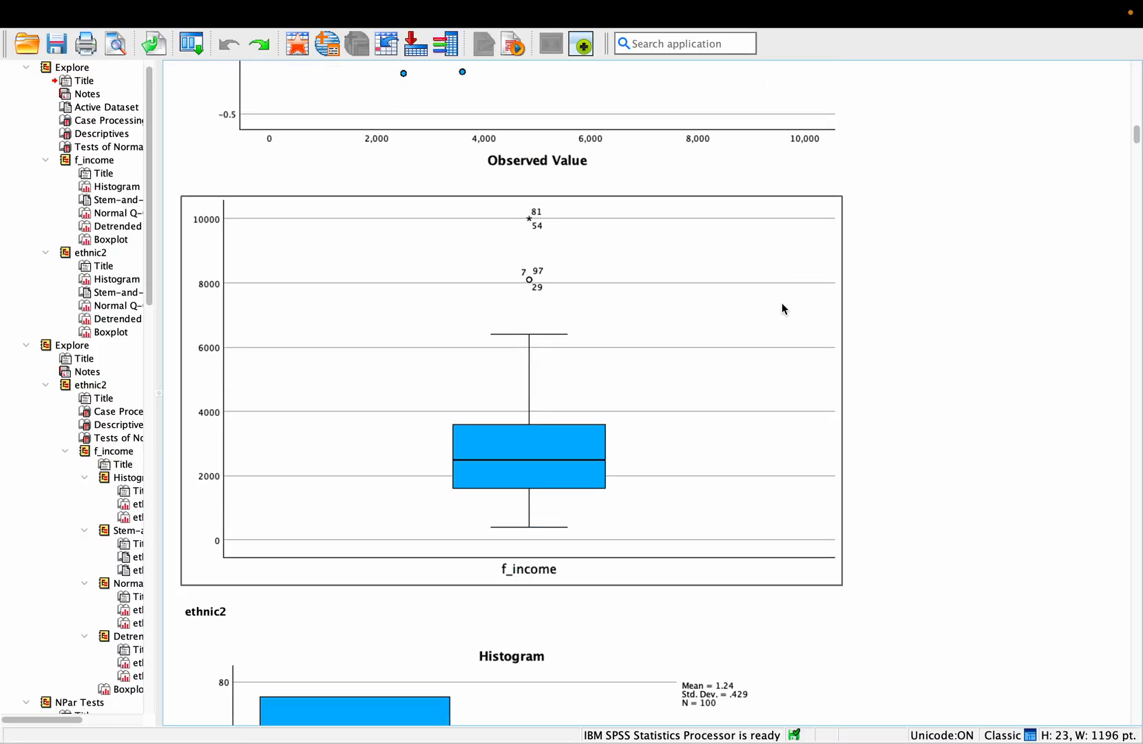
scroll(778, 340, down, 20)
scroll(779, 341, down, 20)
scroll(778, 341, up, 8)
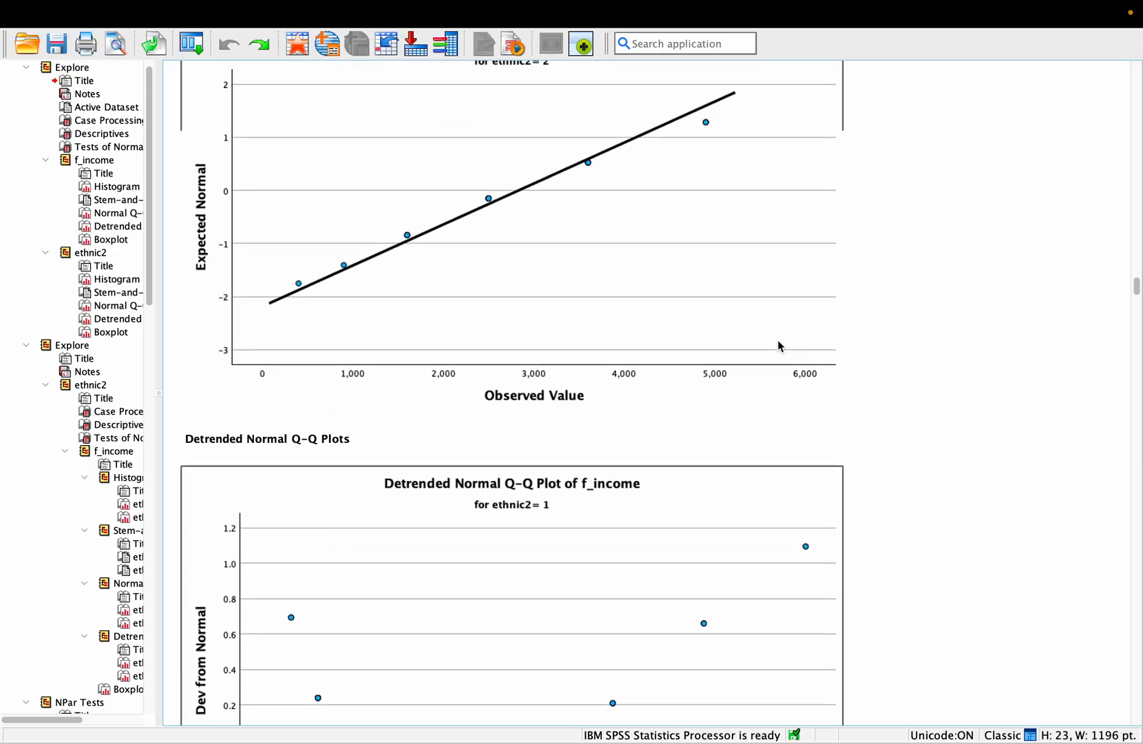
scroll(778, 341, up, 10)
scroll(778, 341, up, 10)
scroll(779, 340, up, 20)
scroll(778, 340, up, 20)
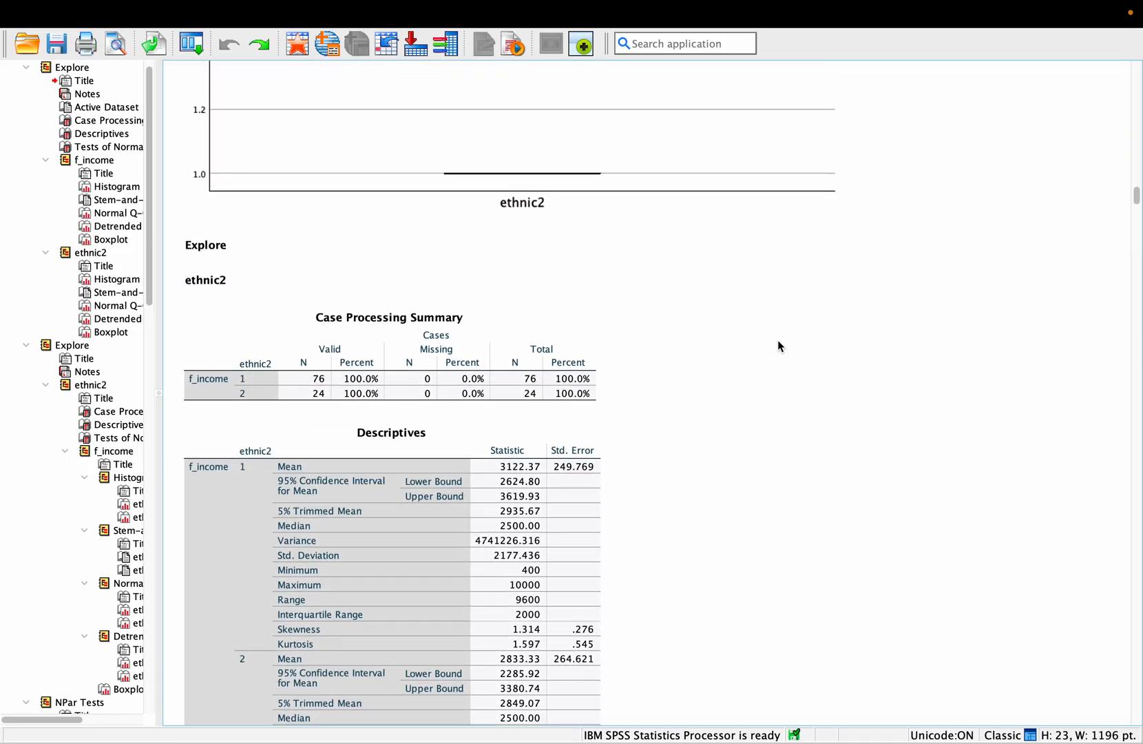
scroll(778, 340, up, 20)
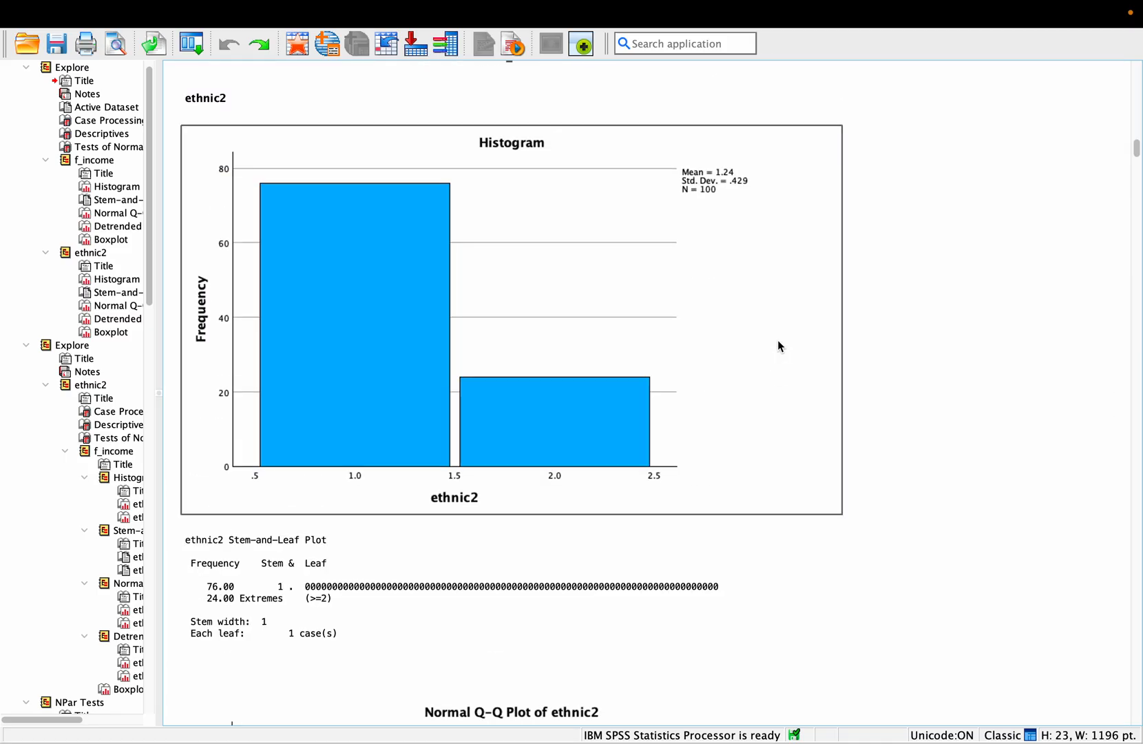
scroll(778, 339, up, 20)
scroll(778, 340, up, 20)
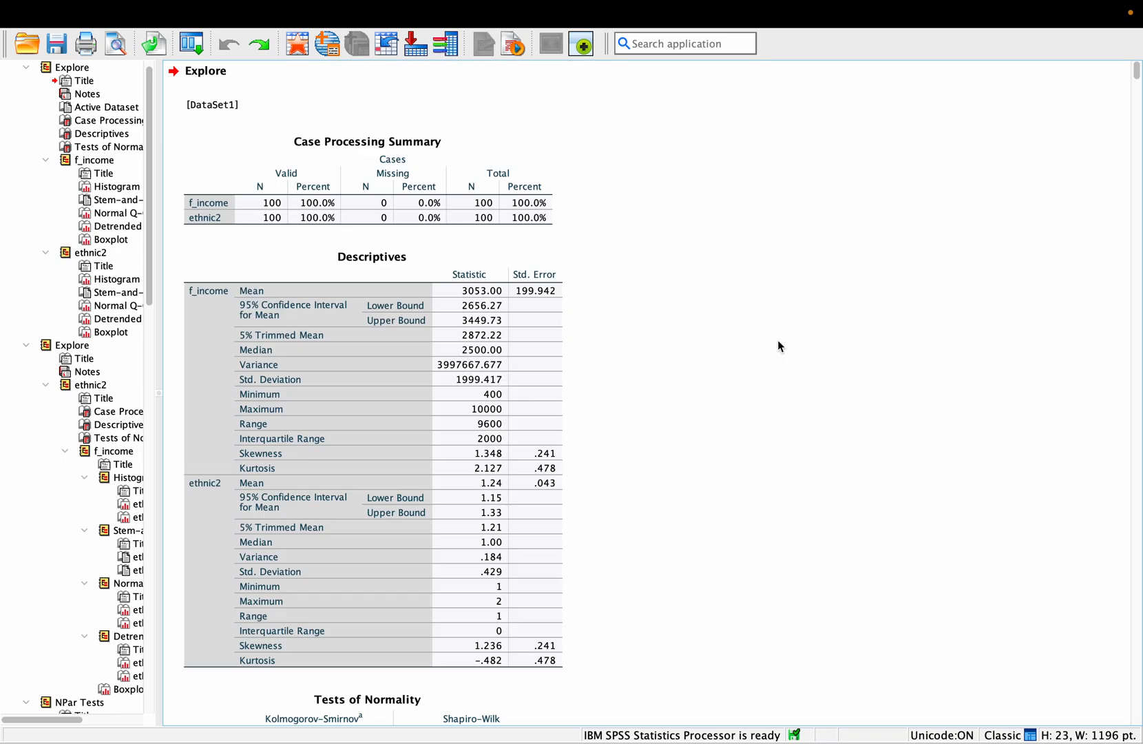
- Find the Wilcoxon Signed Ranks Test in the output outline and show its results
scroll(134, 584, down, 7)
scroll(136, 586, down, 15)
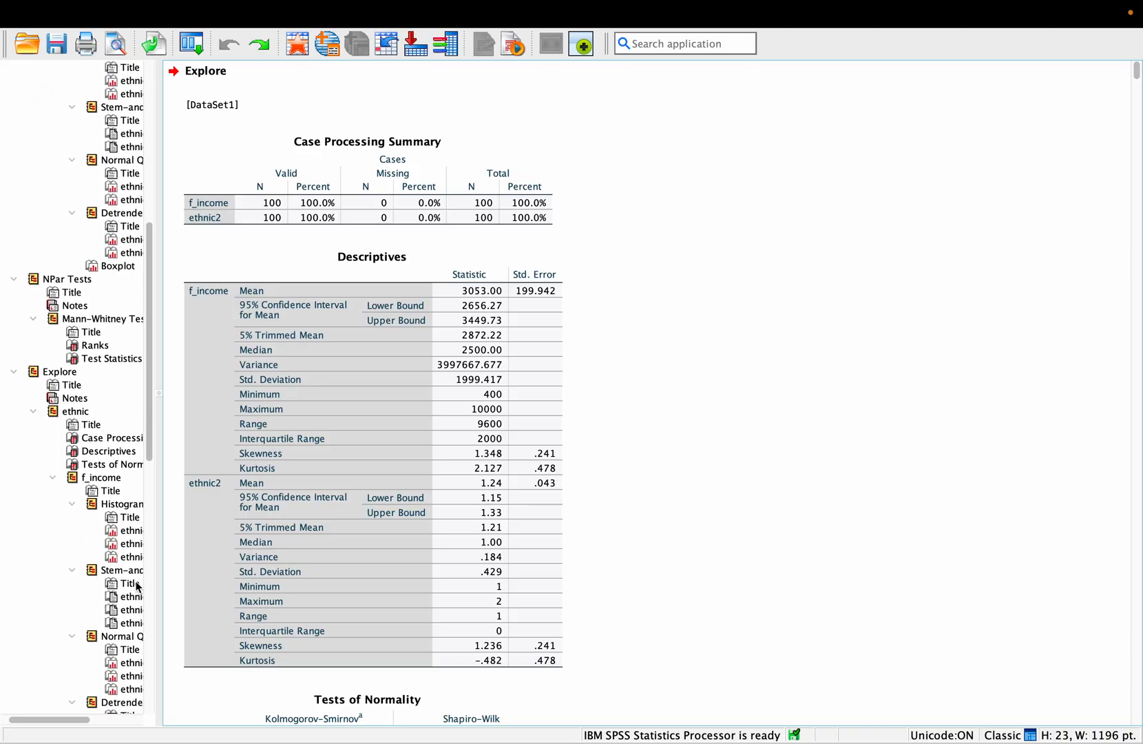
scroll(137, 587, down, 3)
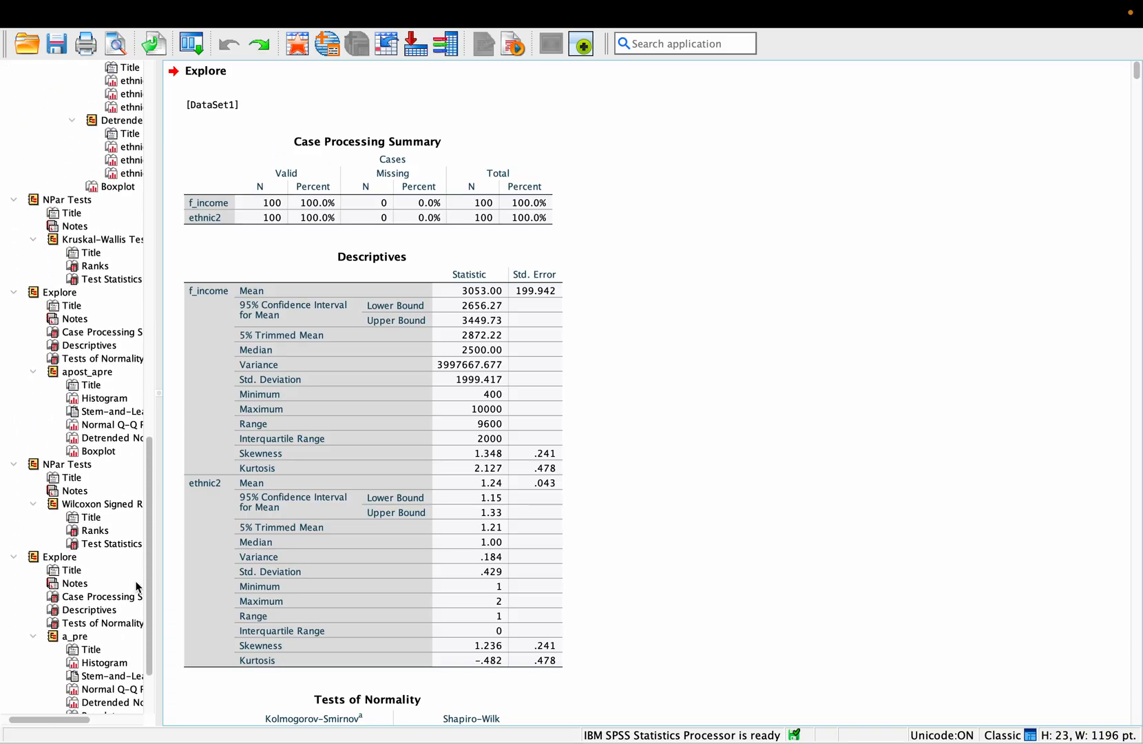
scroll(46, 546, down, 2)
scroll(46, 547, down, 1)
scroll(46, 546, right, 1)
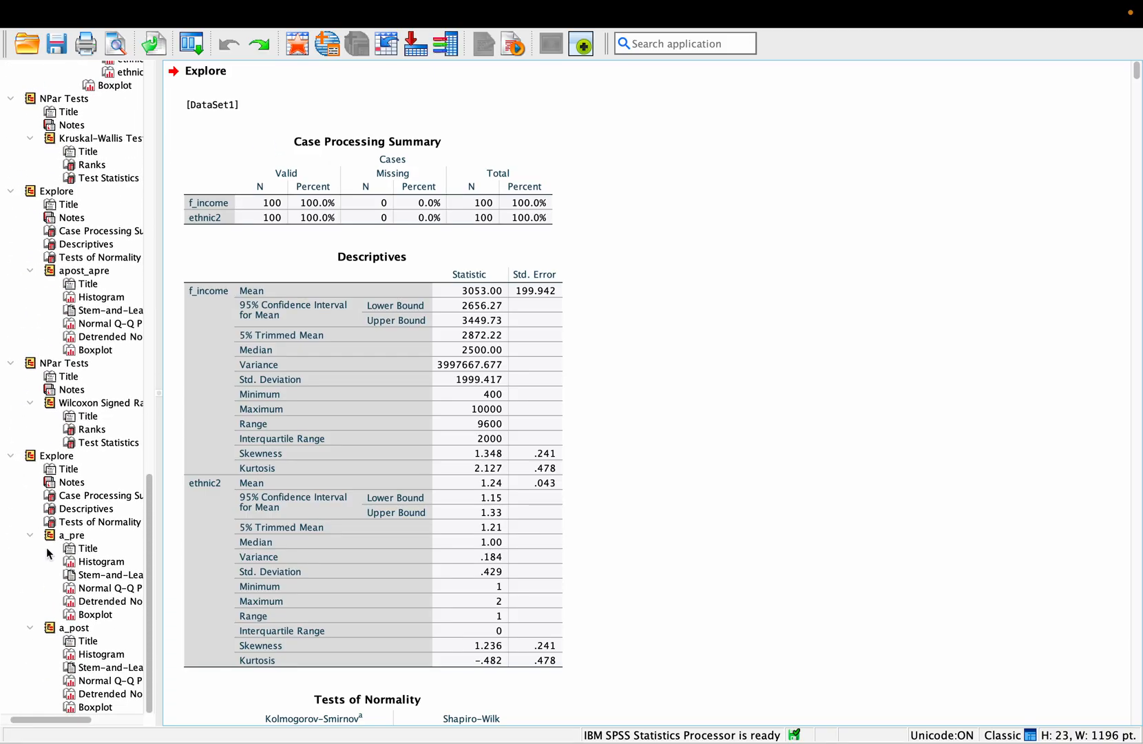
click(88, 401)
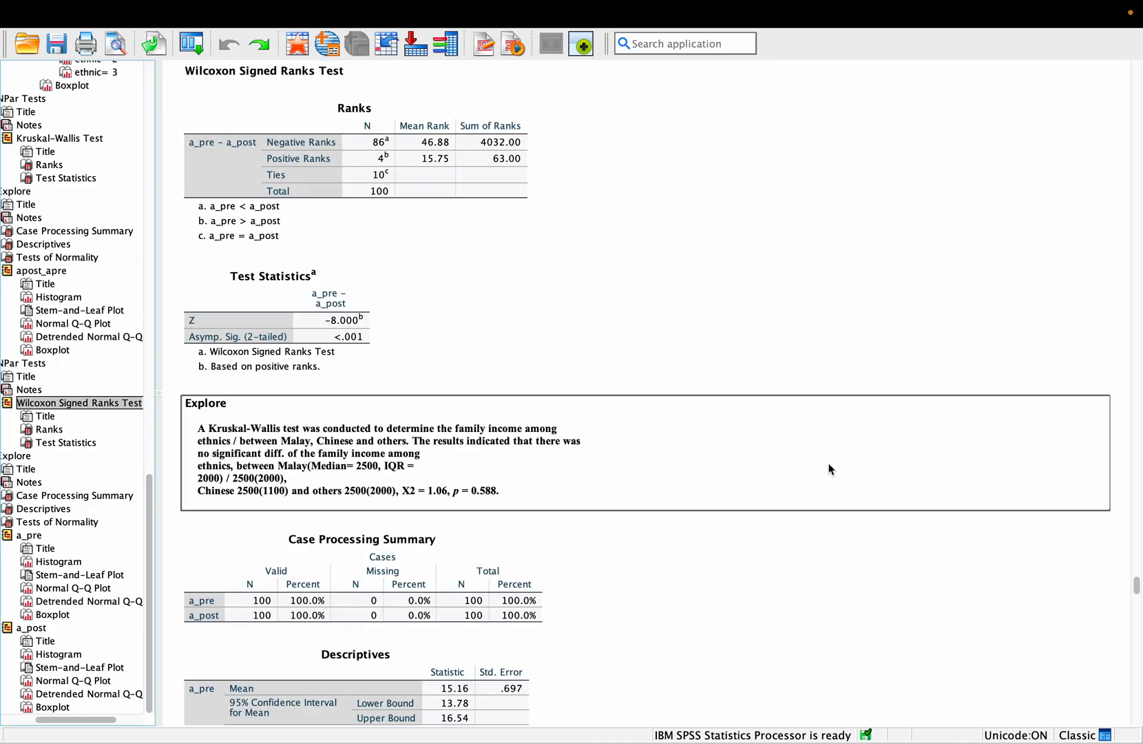
- Delete the Kruskal-Wallis conclusion beneath the Explore heading above the a_pre and a_post tables
scroll(761, 519, down, 4)
scroll(761, 518, up, 1)
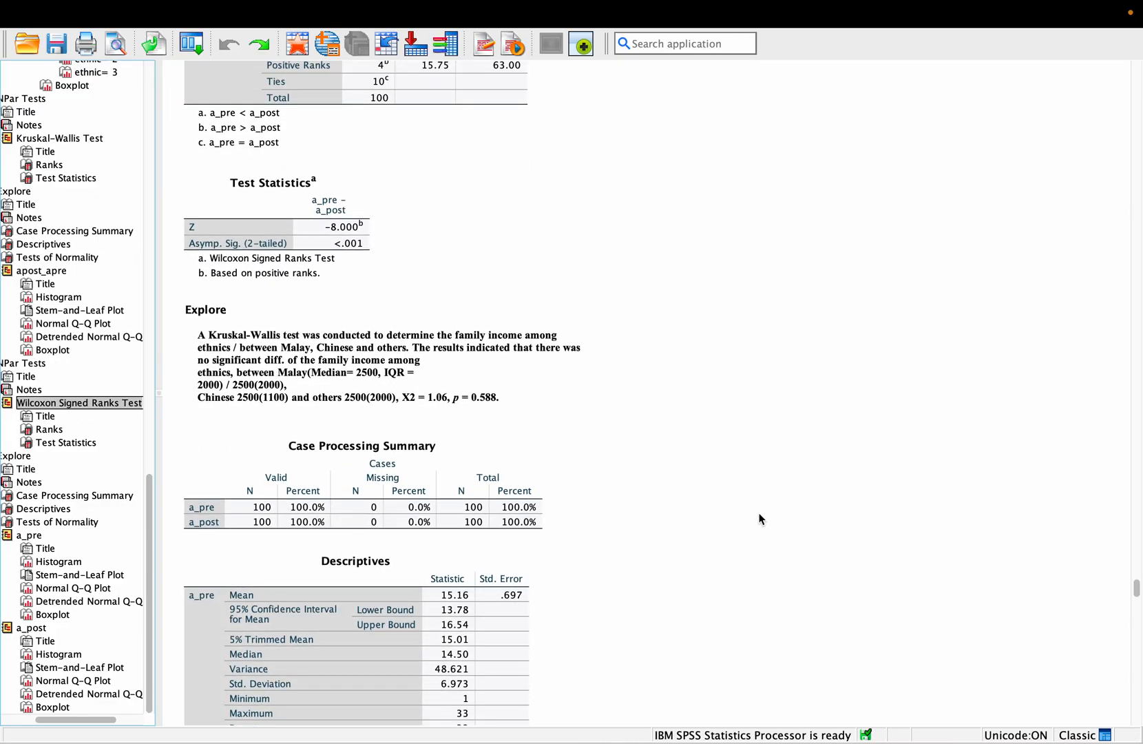
click(389, 376)
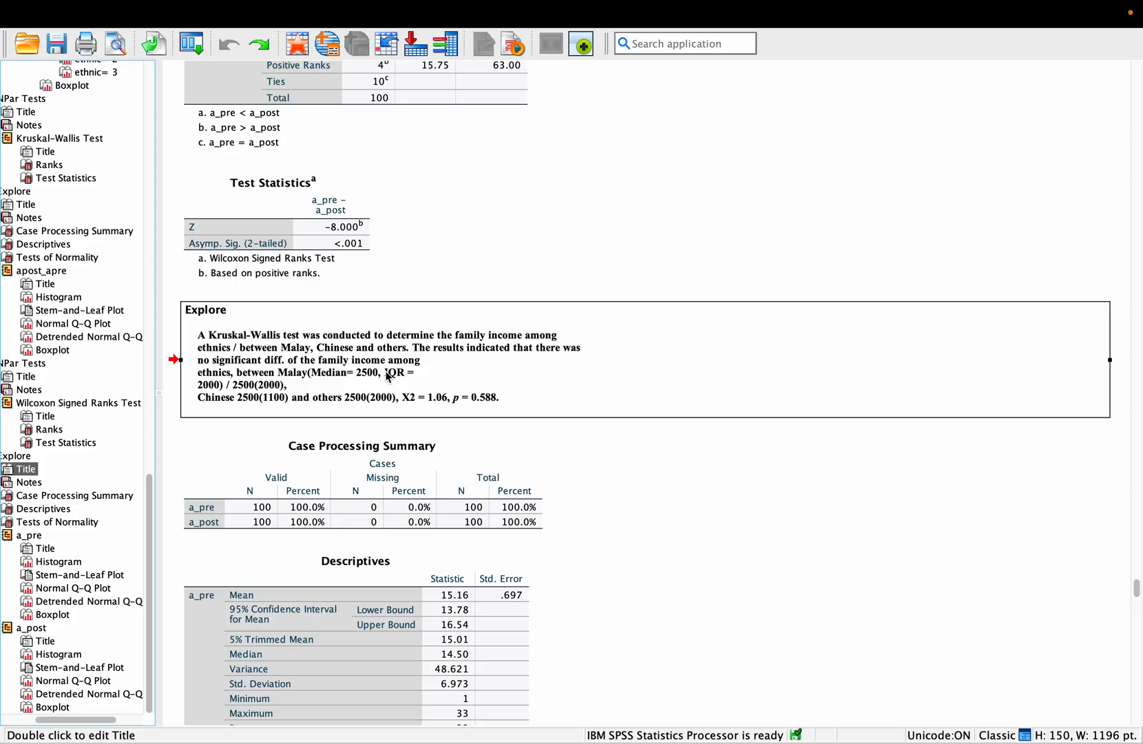
click(218, 354)
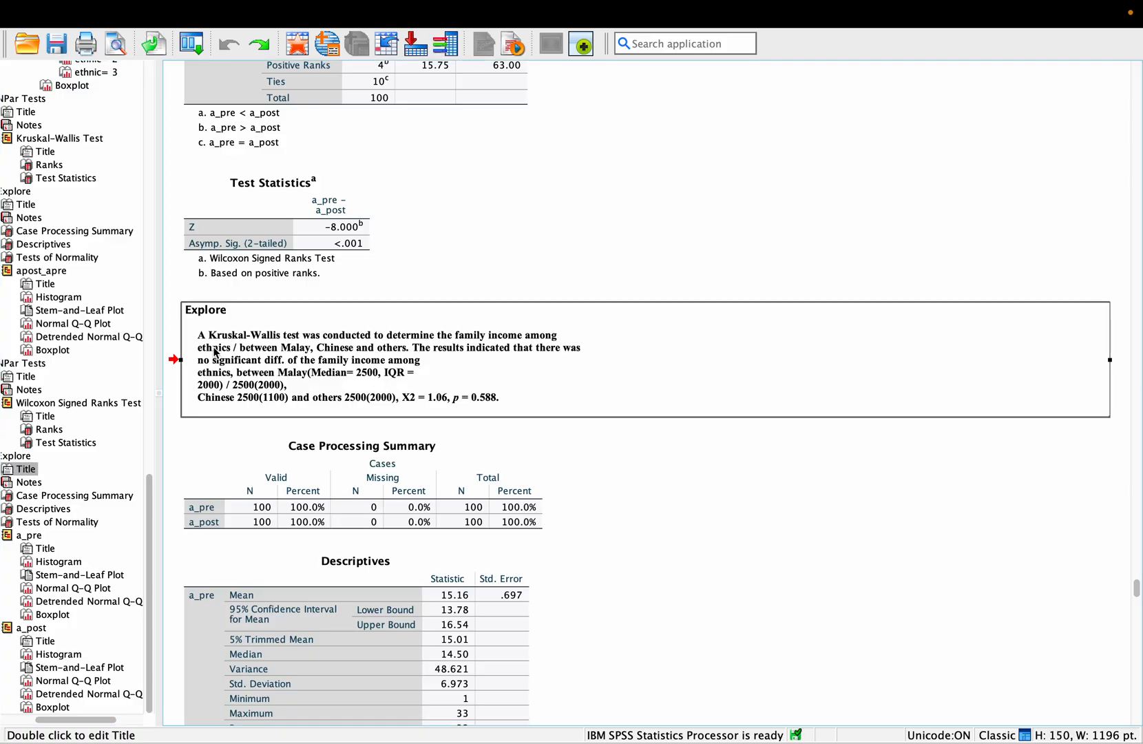
double_click(205, 342)
double_click(201, 338)
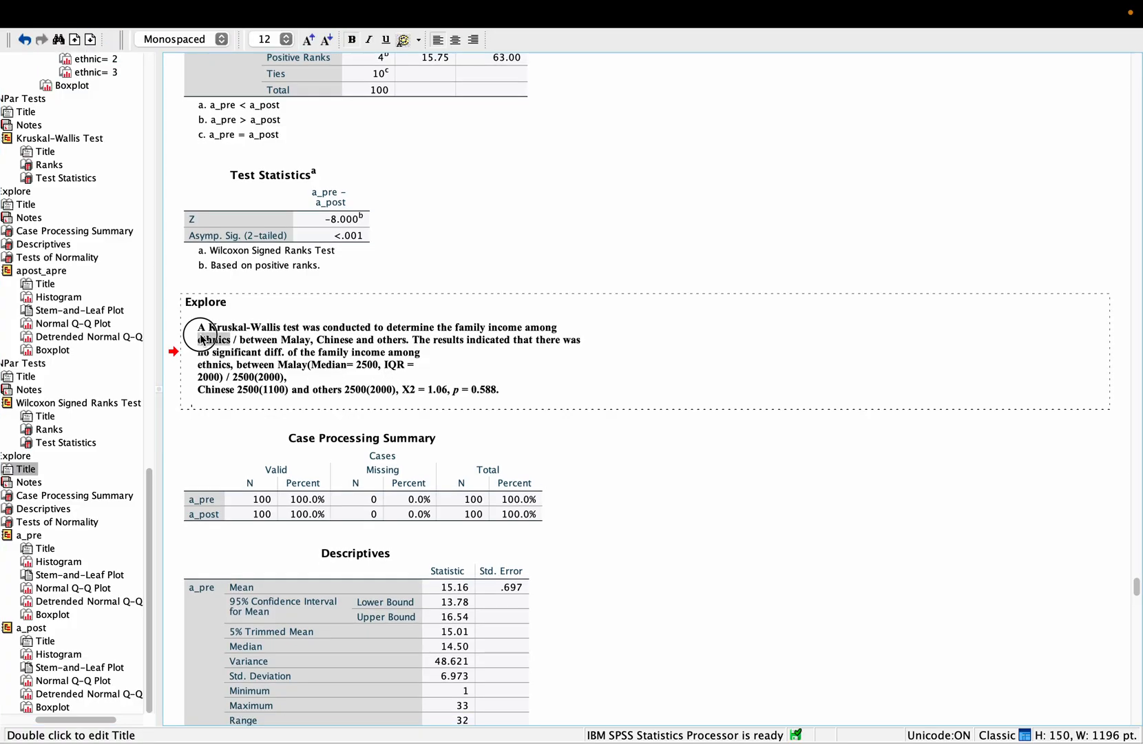
click(202, 335)
scroll(312, 408, up, 5)
scroll(313, 414, up, 1)
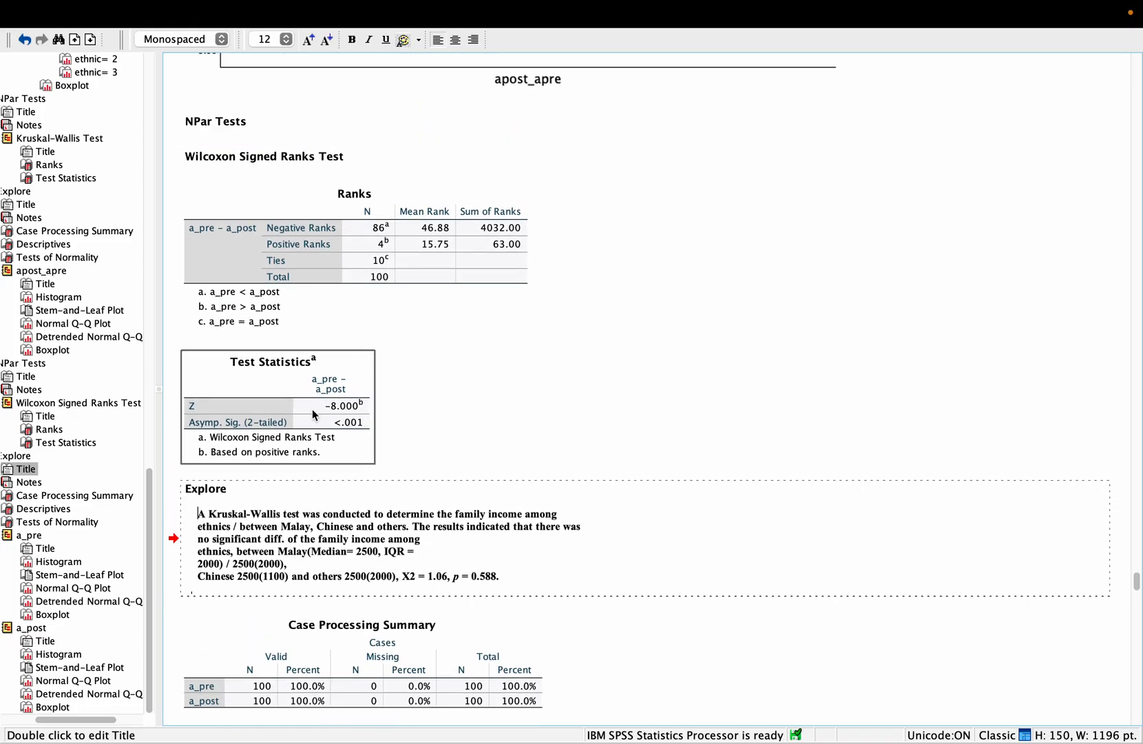
click(200, 538)
drag(199, 538, 540, 593)
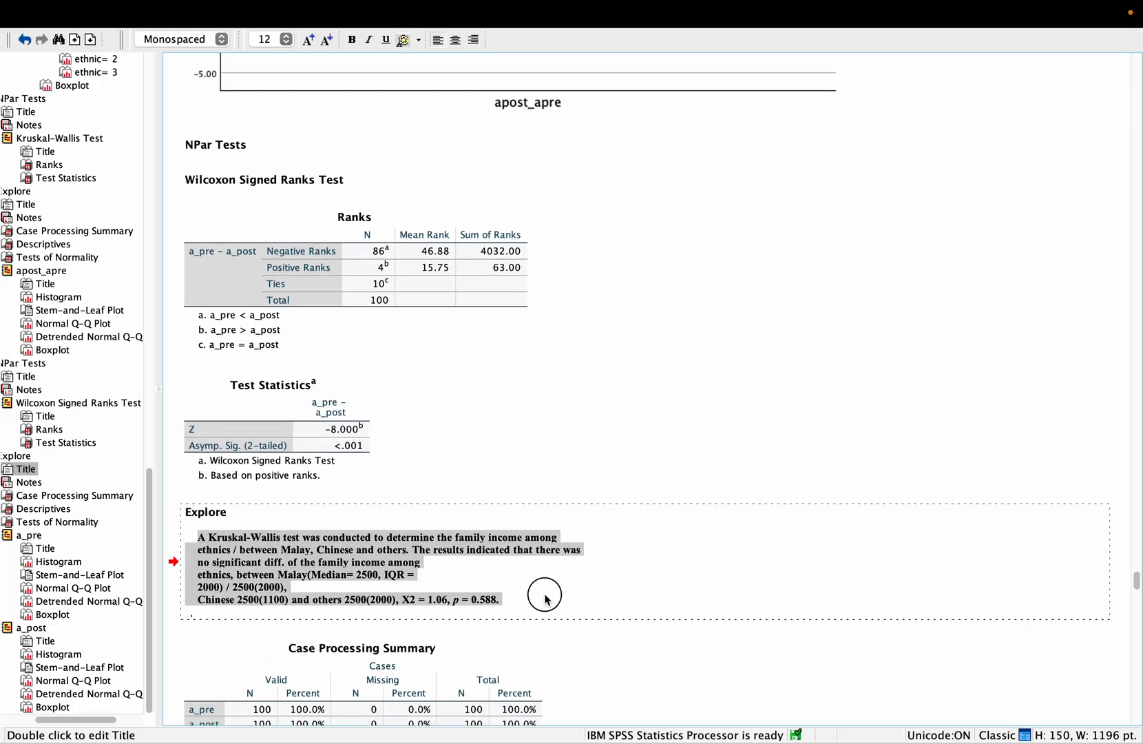
key(BackSpace)
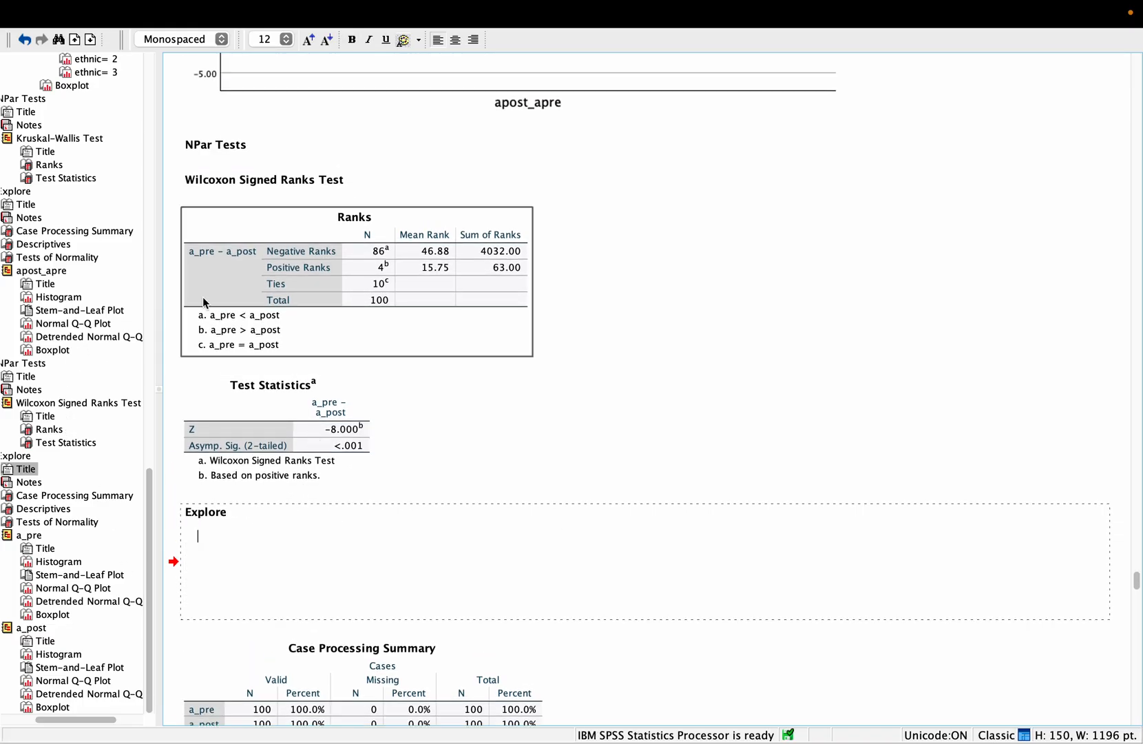
- Paste the Kruskal-Wallis family income conclusion beneath the Wilcoxon Signed Ranks Test heading and join its first two lines
click(351, 185)
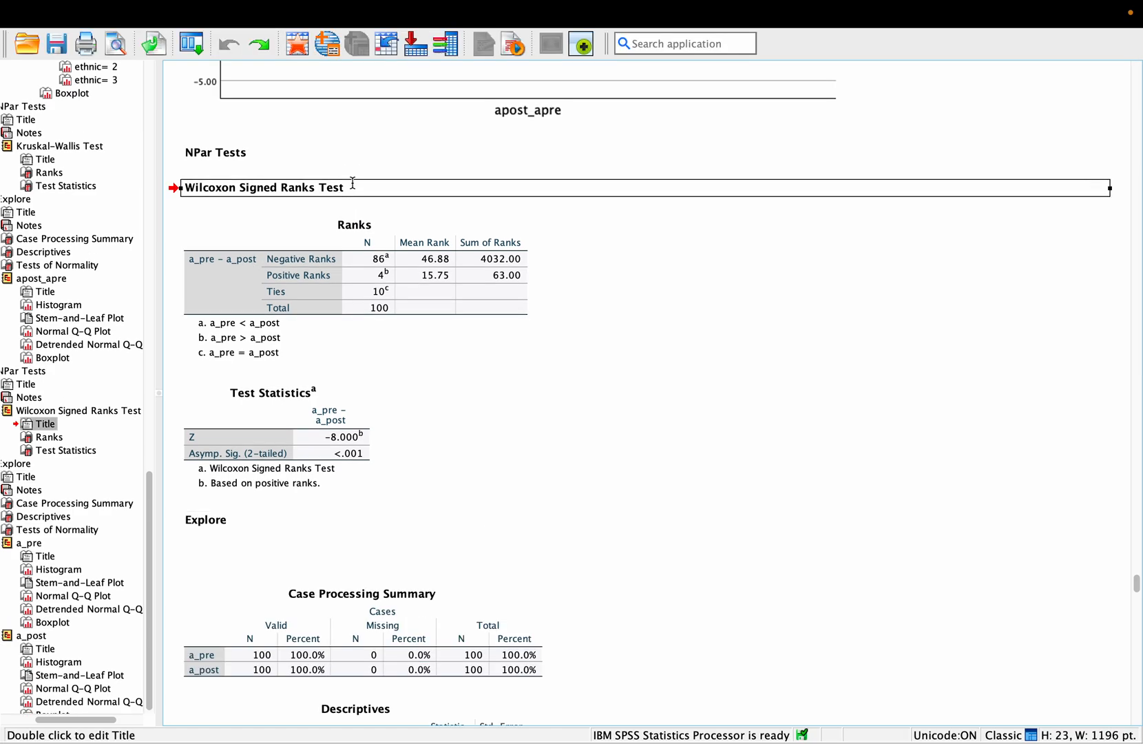
double_click(351, 186)
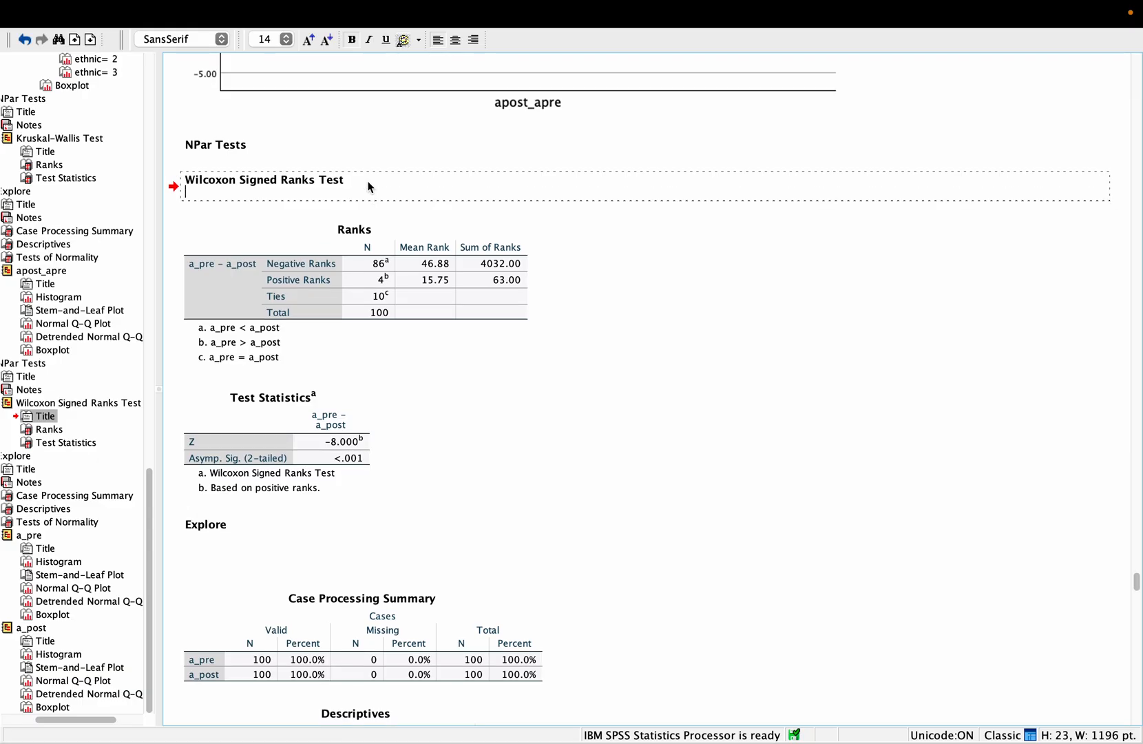
key(Return)
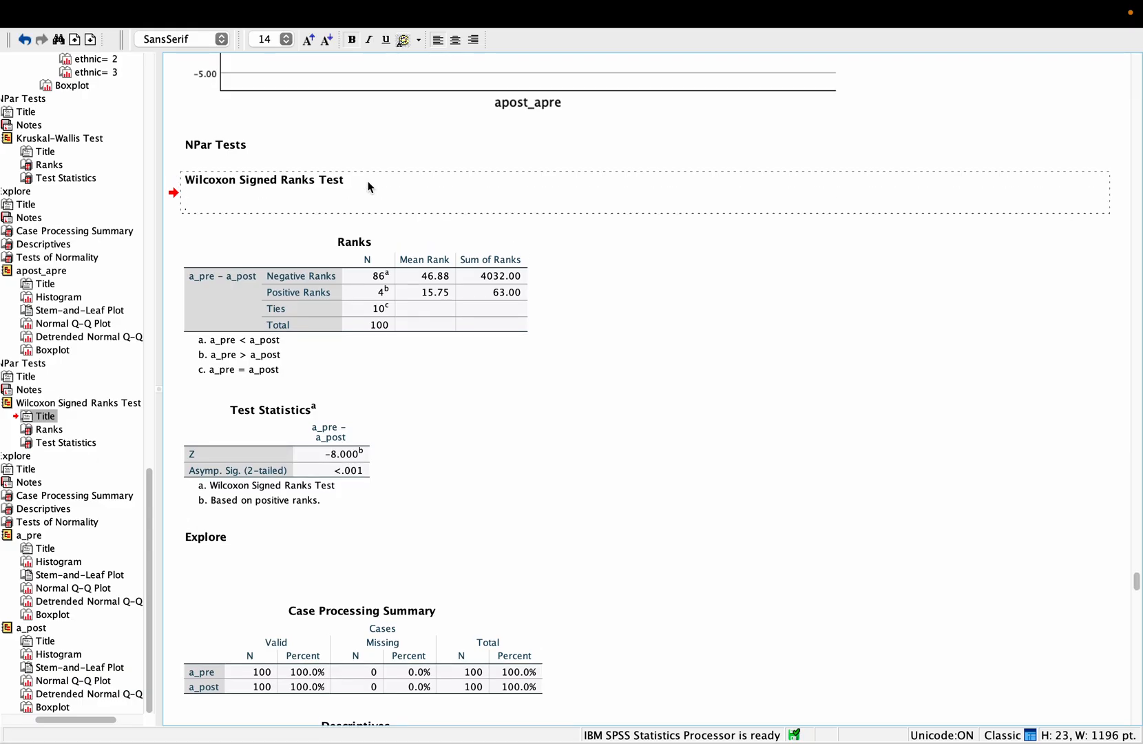
key(Return)
click(736, 329)
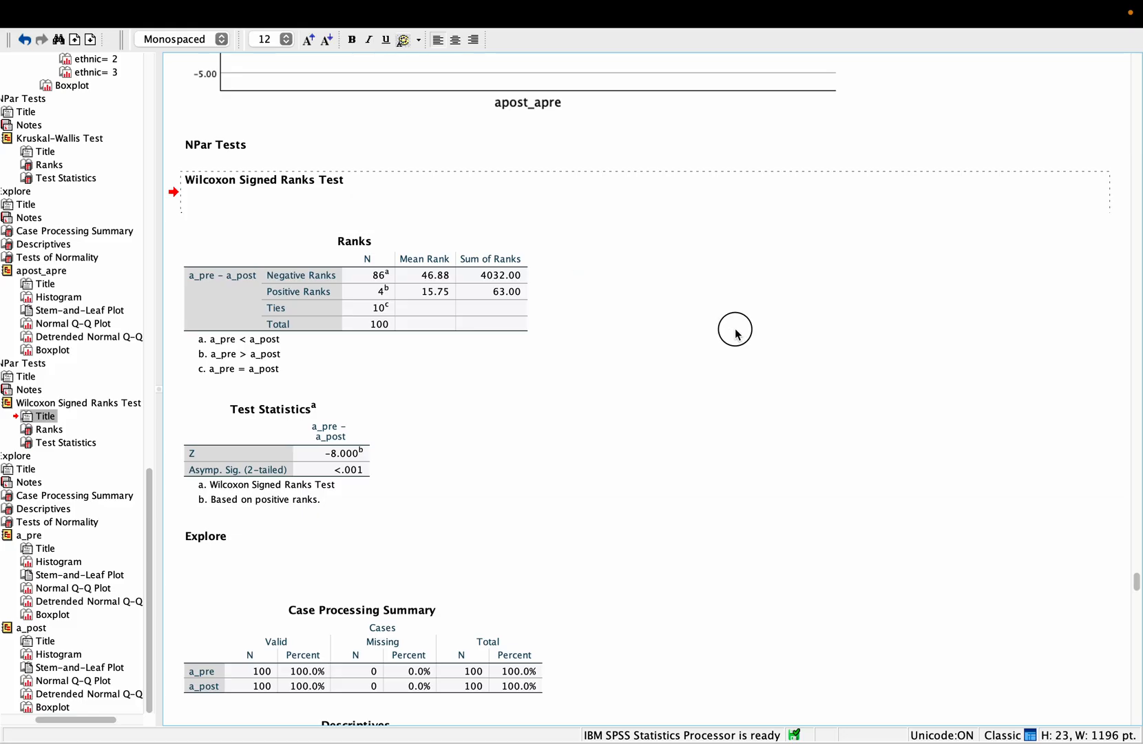
click(196, 229)
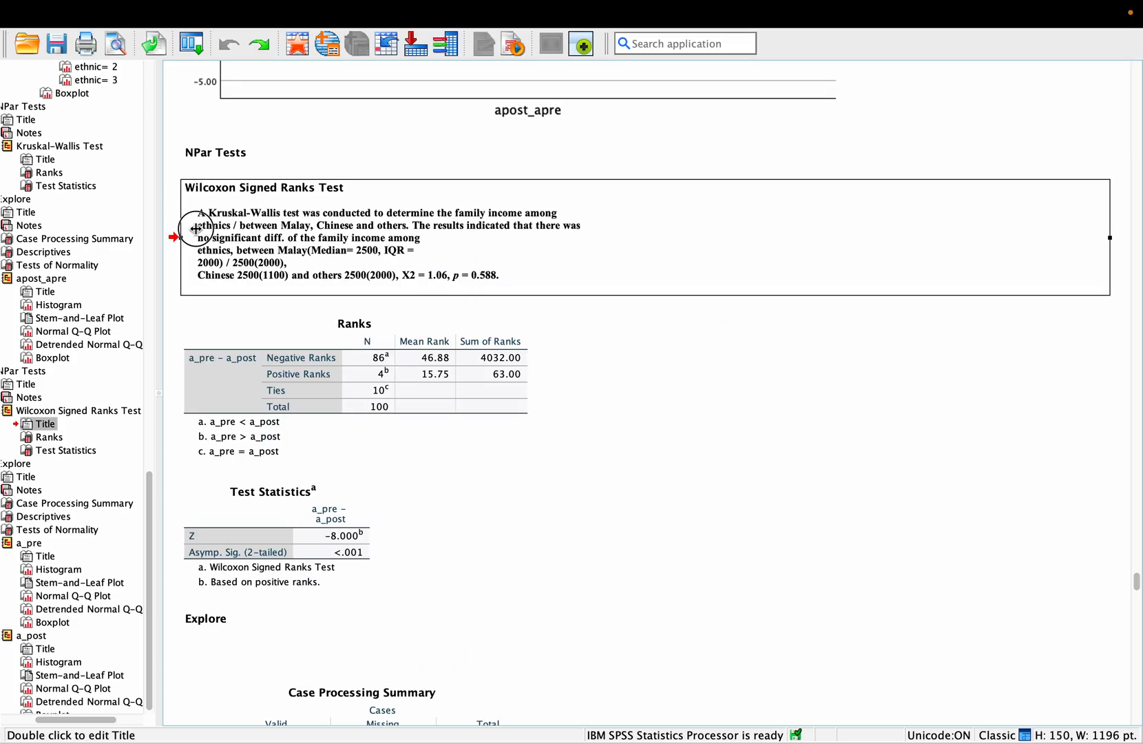
double_click(197, 229)
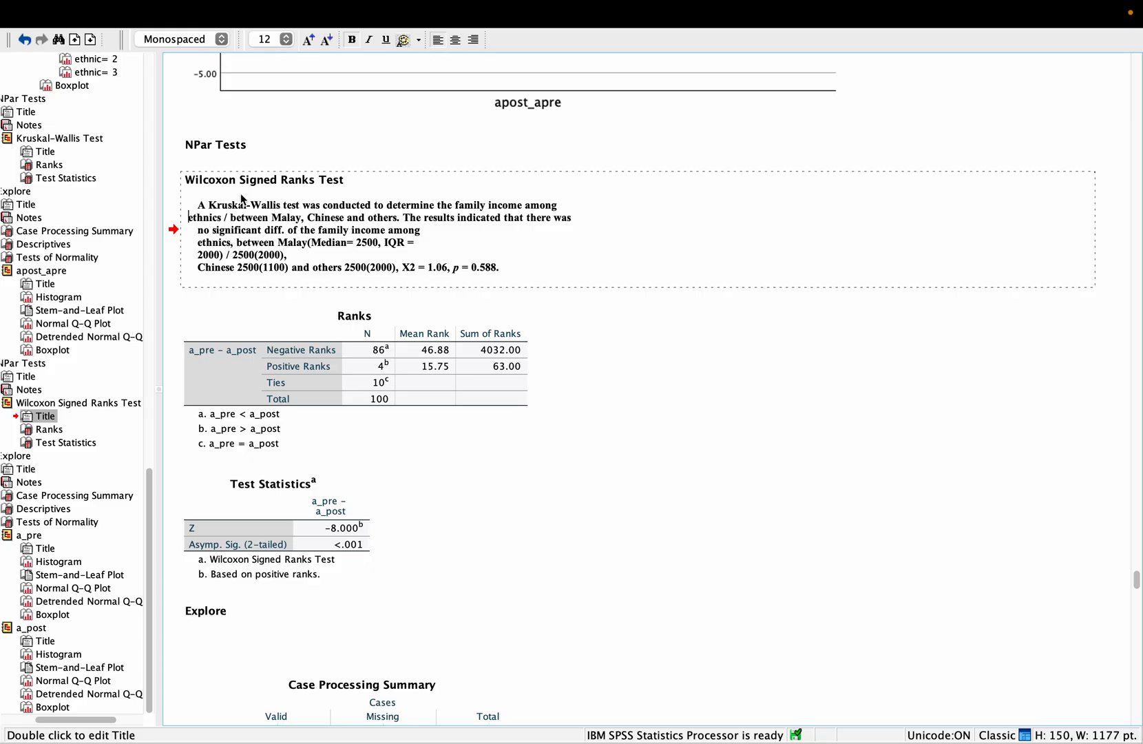
key(BackSpace)
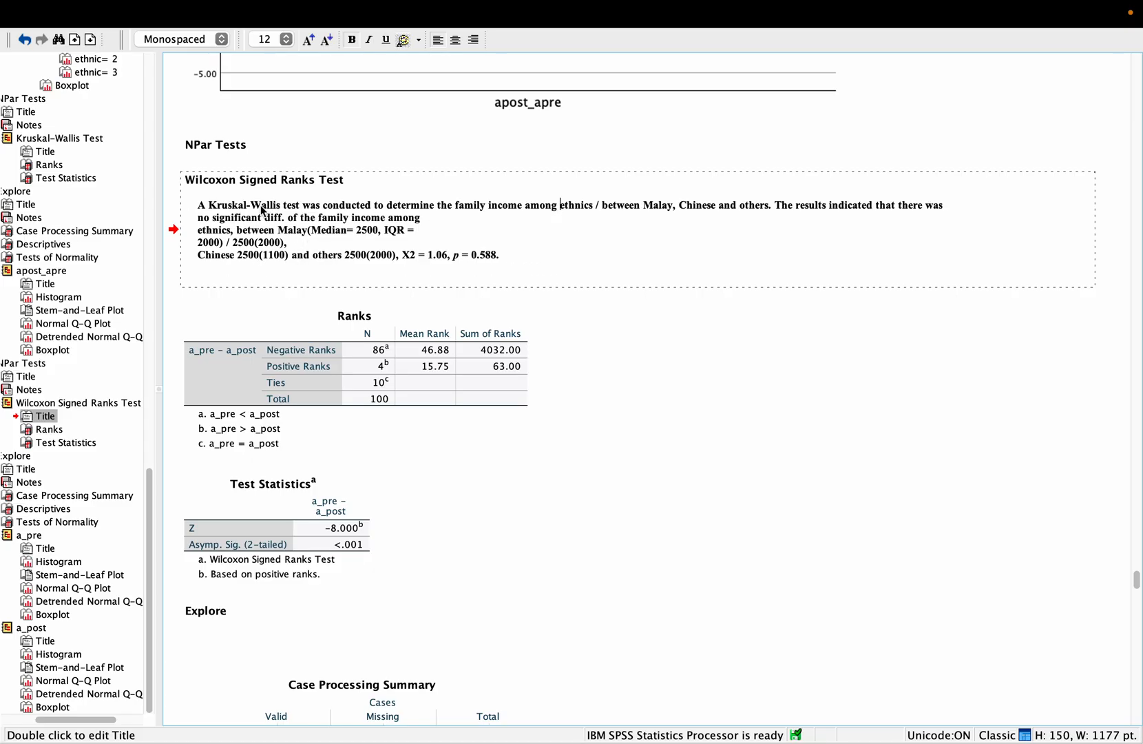
- Replace "Kruskal-Wallis" with "Wilcoxon Signed ranks" in the conclusion beneath the Wilcoxon Signed Ranks Test heading
click(213, 205)
drag(213, 205, 283, 212)
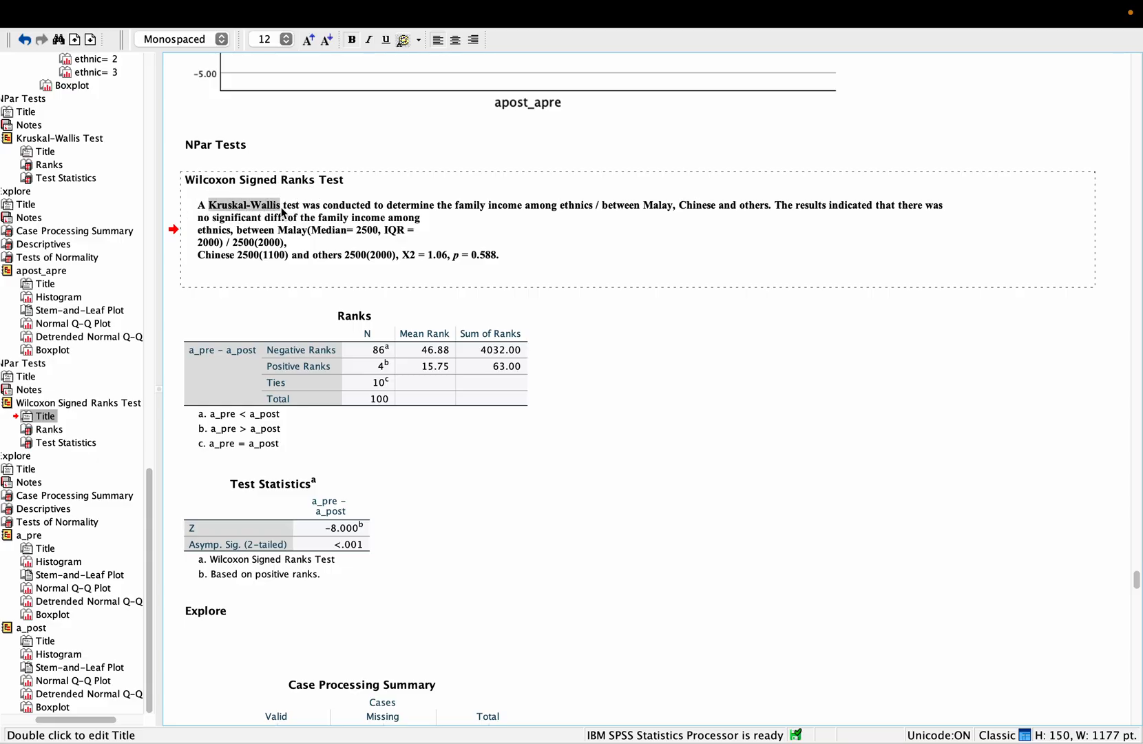
text(Wilcoxo)
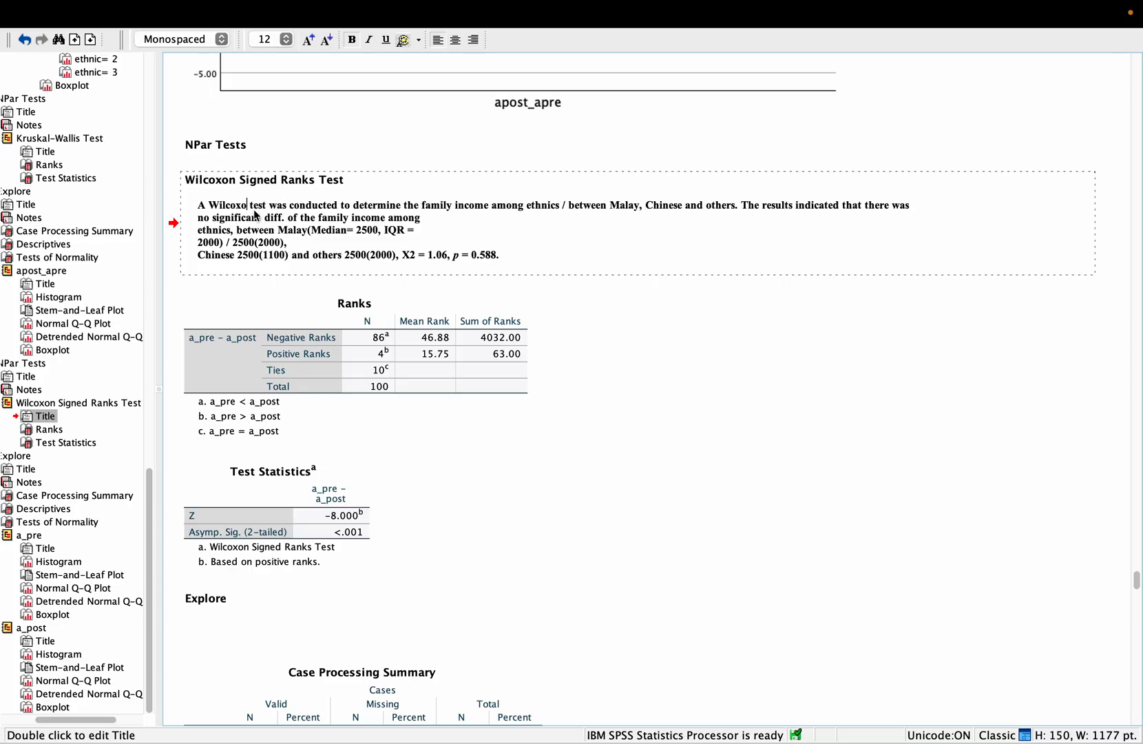
text(n)
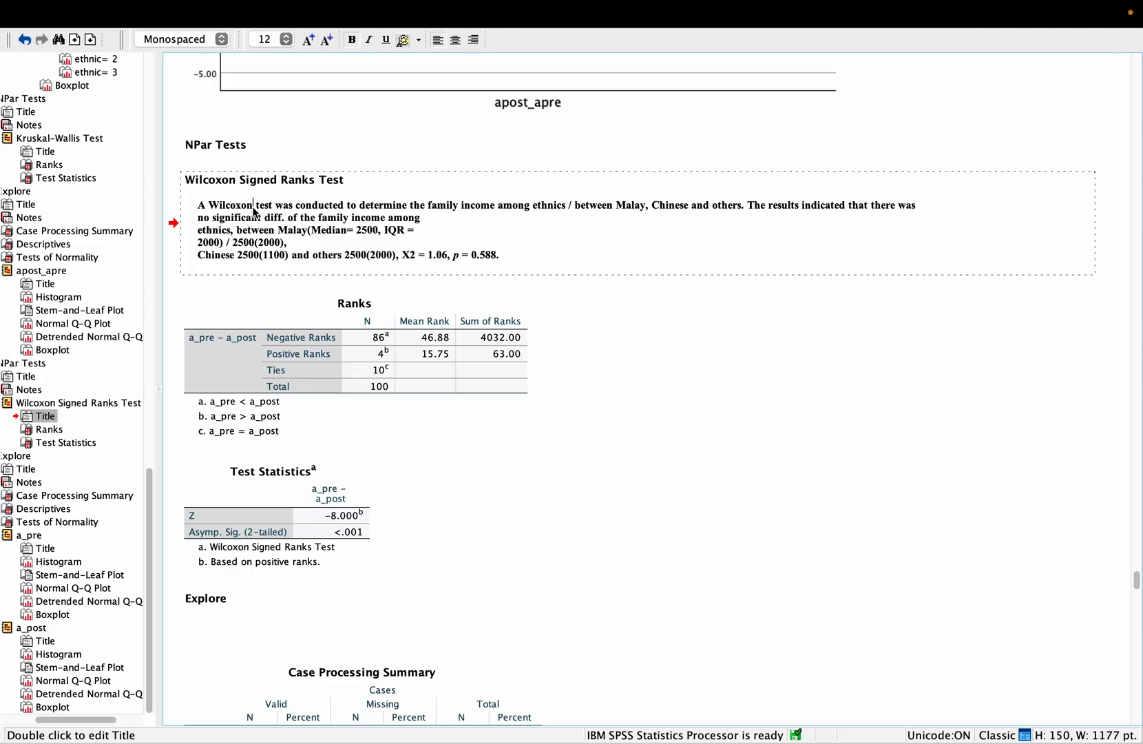
text( Signed )
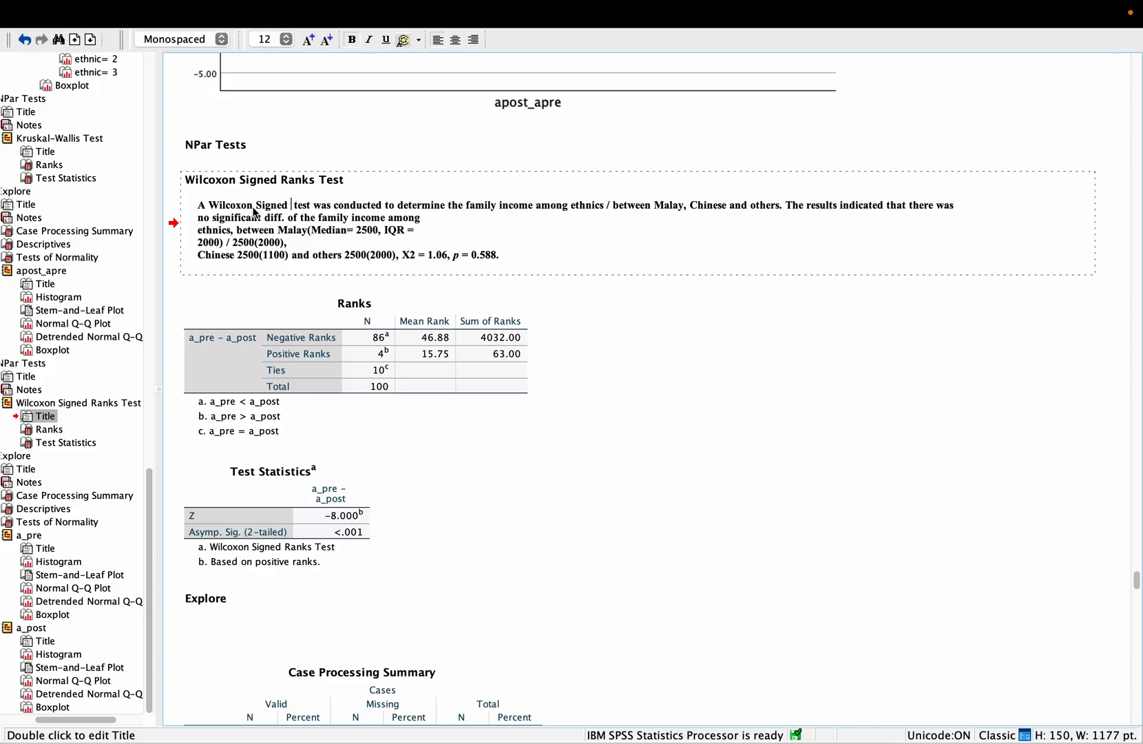
text(ranks)
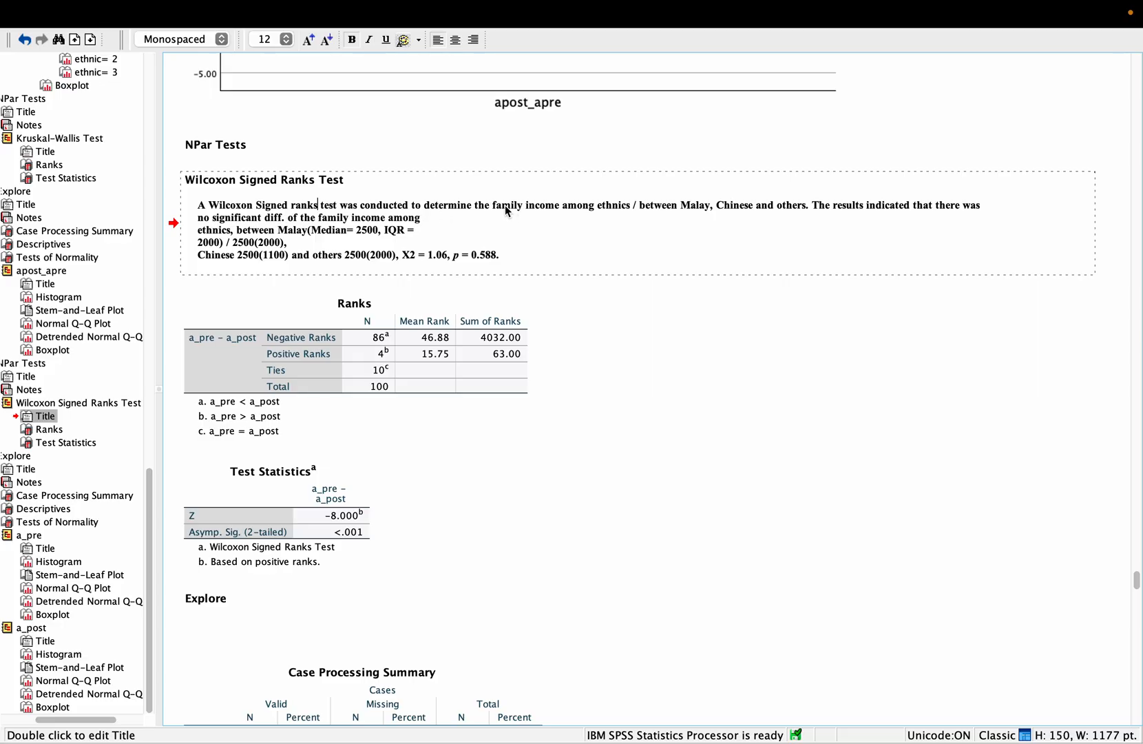
- Replace the family income and ethnics phrase in the Wilcoxon conclusion's first sentence with "attitude scores before and after the intervention"
drag(493, 205, 809, 209)
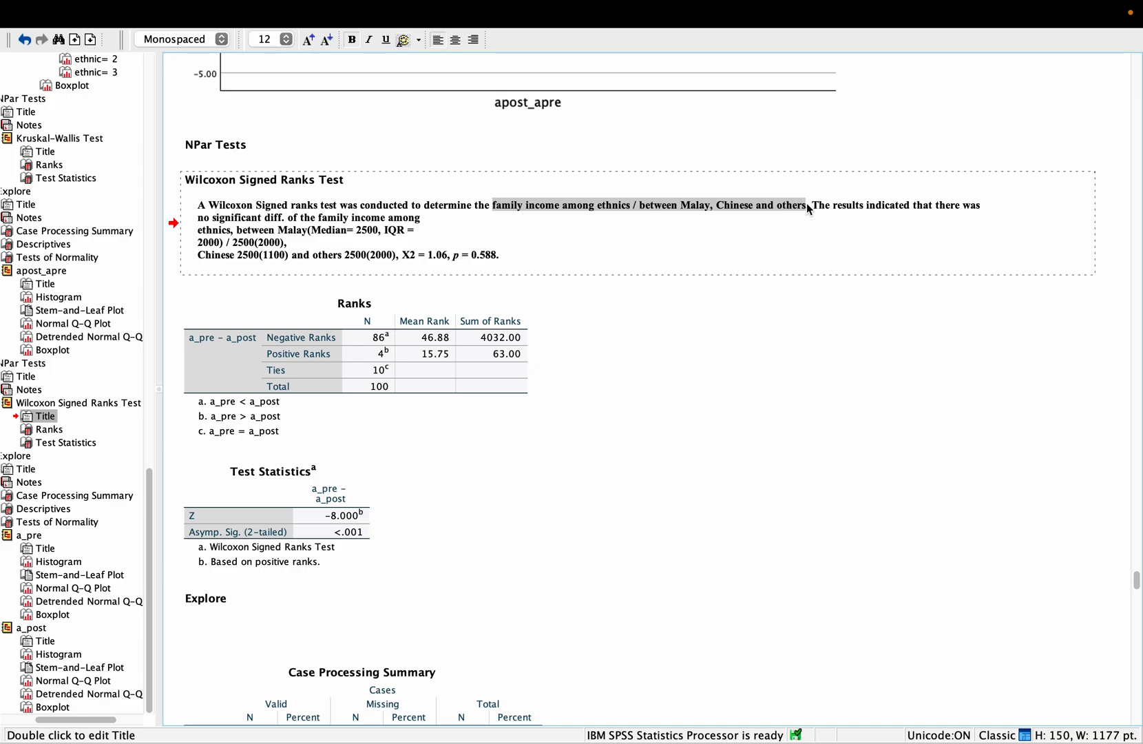
text(attitu)
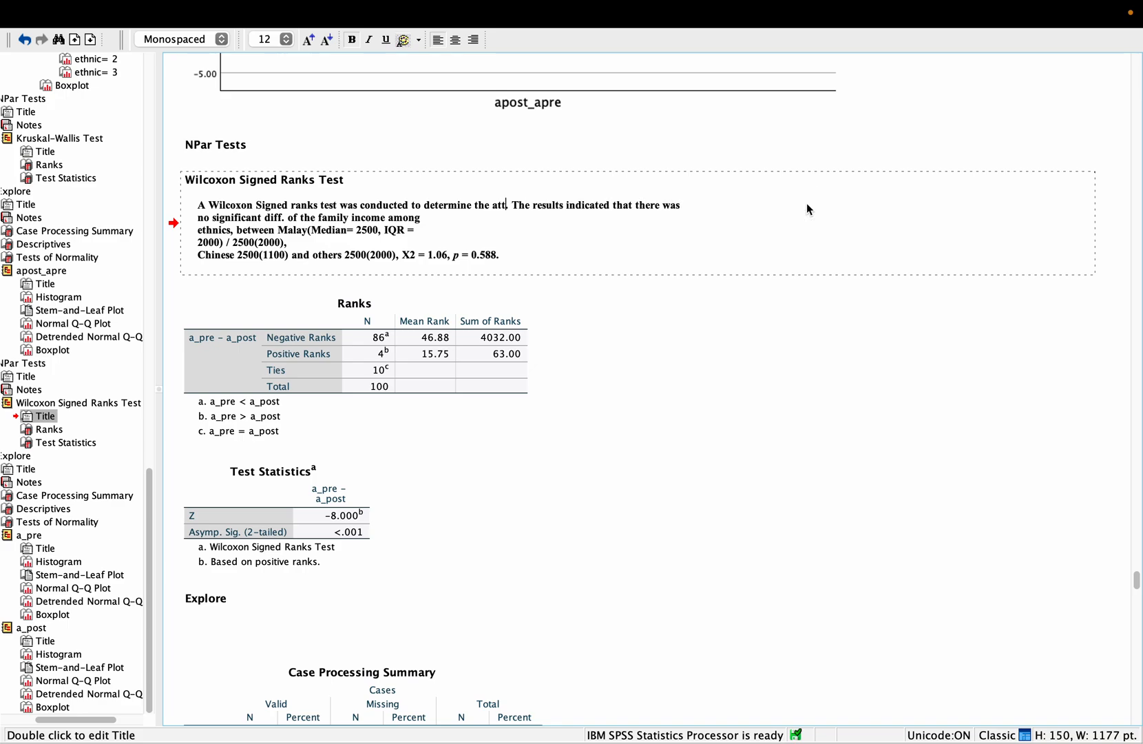
text(de before and )
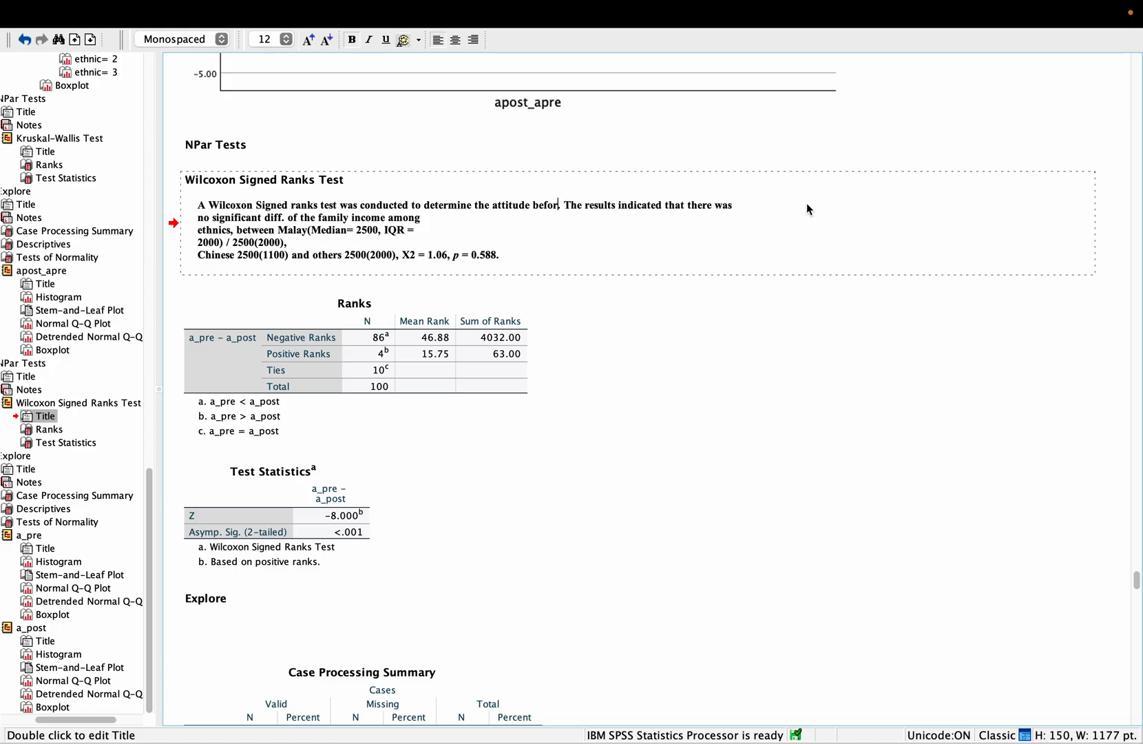
text(after)
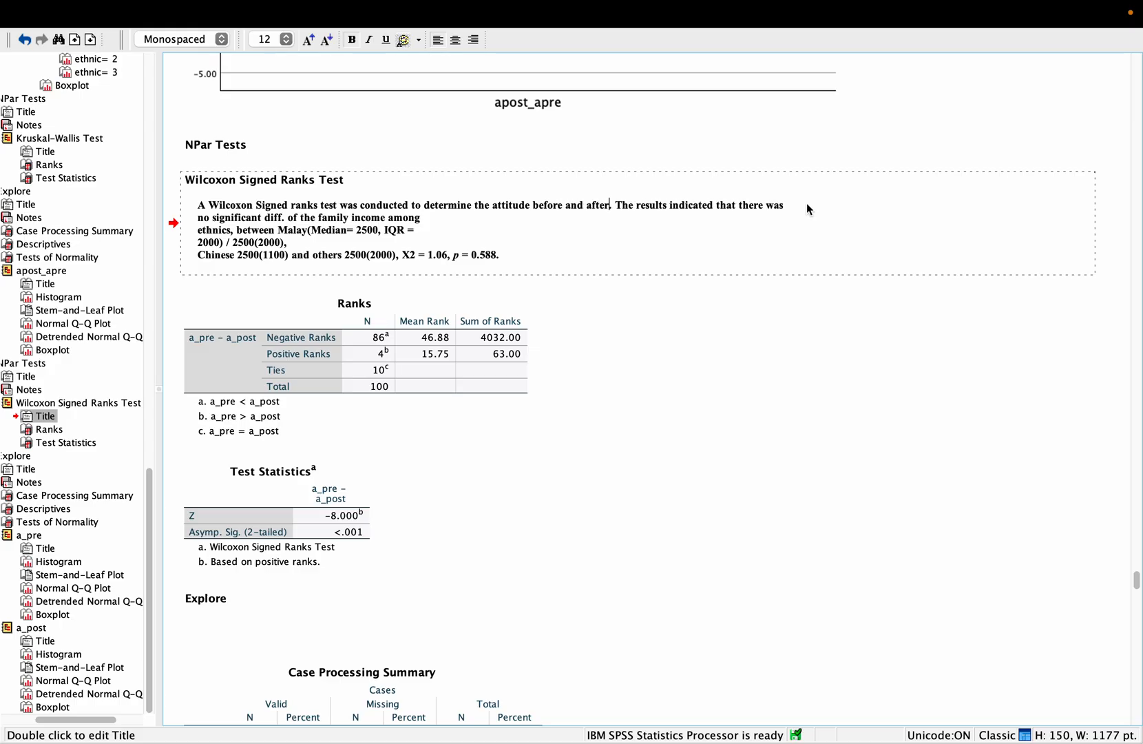
text( the)
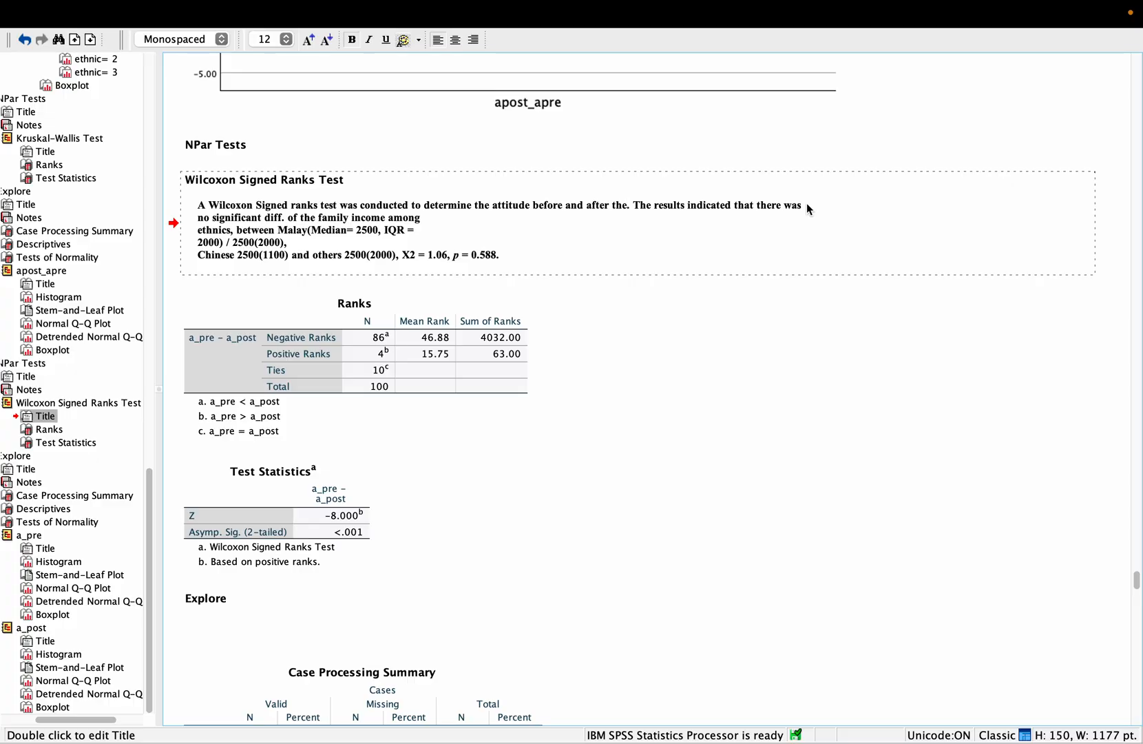
text( intervent)
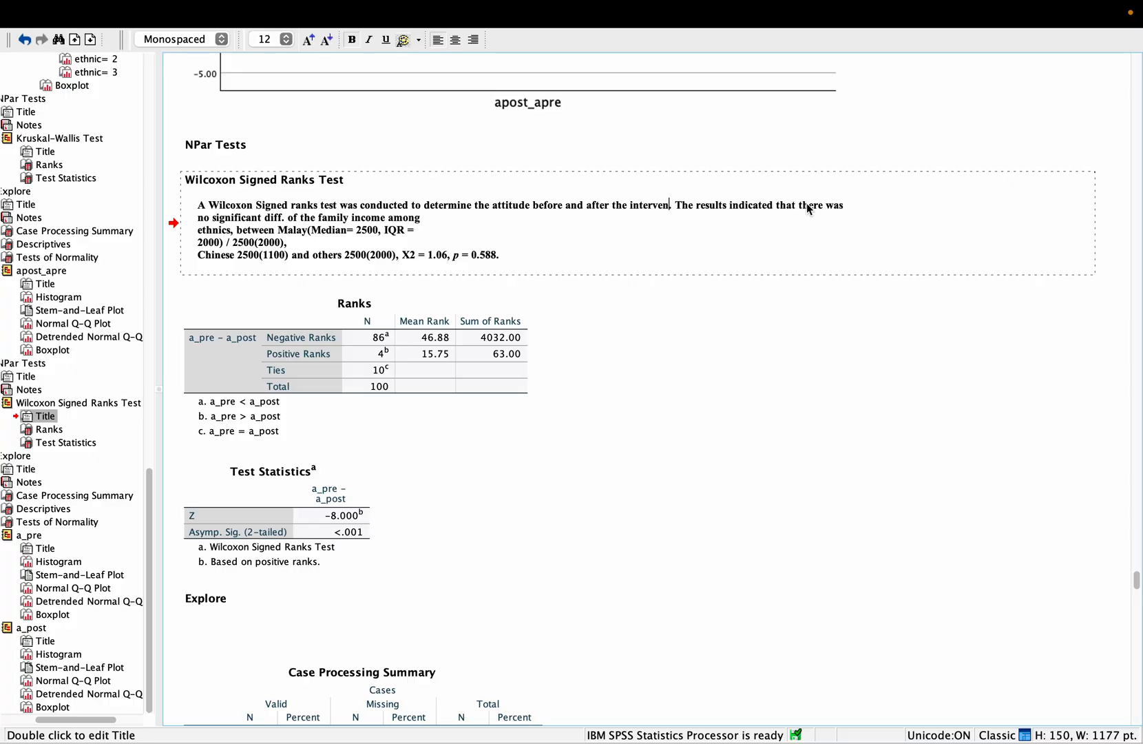
text(ion.)
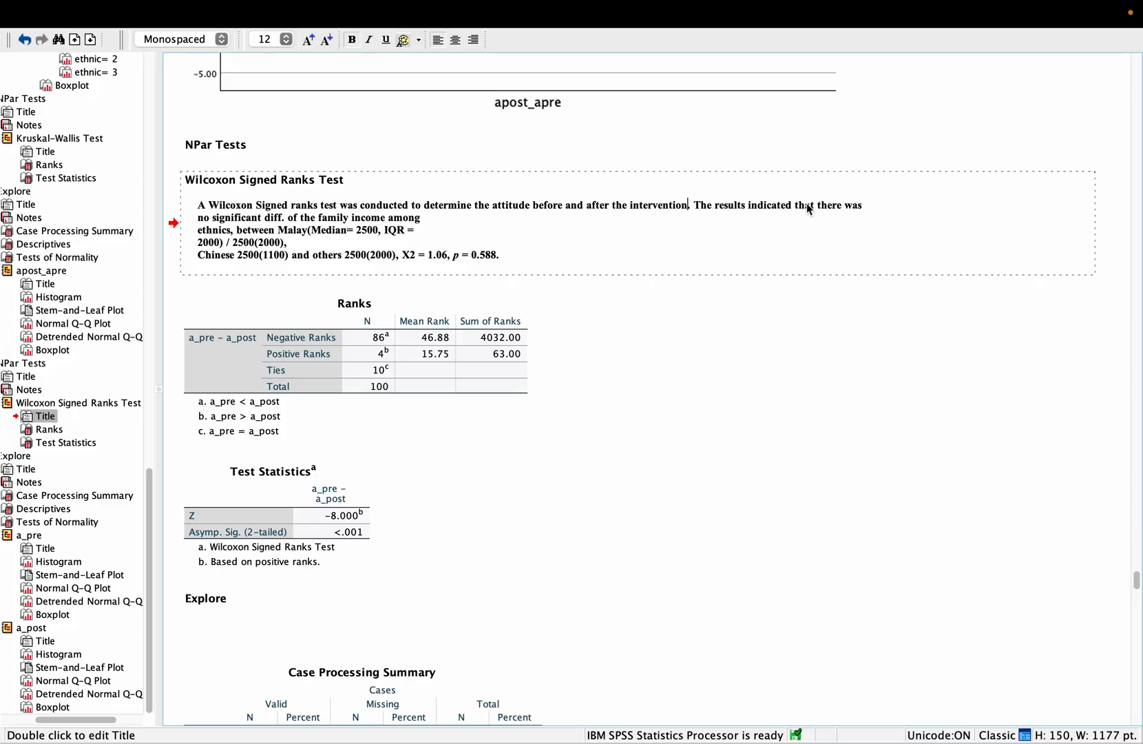
key(BackSpace)
click(530, 203)
text(scores)
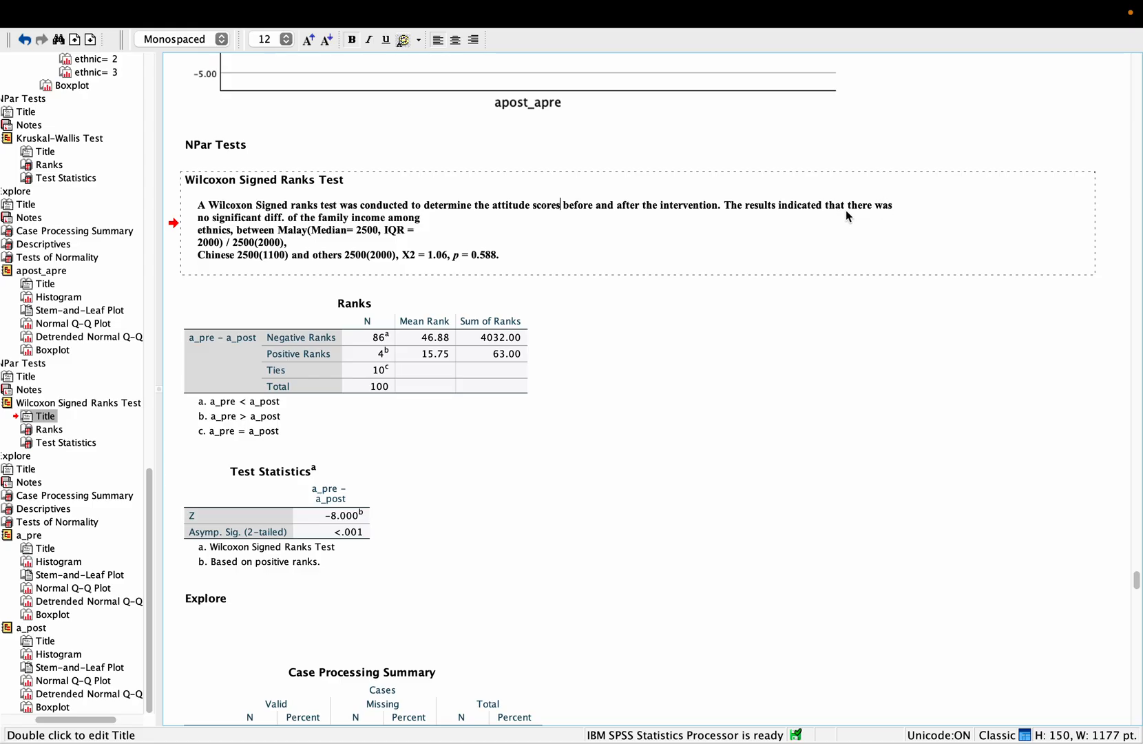
- Replace the results wording between "indicated that" and "(Median" with "the post-intervention" in the Wilcoxon conclusion
click(867, 208)
key(BackSpace)
key(BackSpace)
key(BackSpace)
text(e post-intervention)
drag(951, 205, 312, 238)
key(BackSpace)
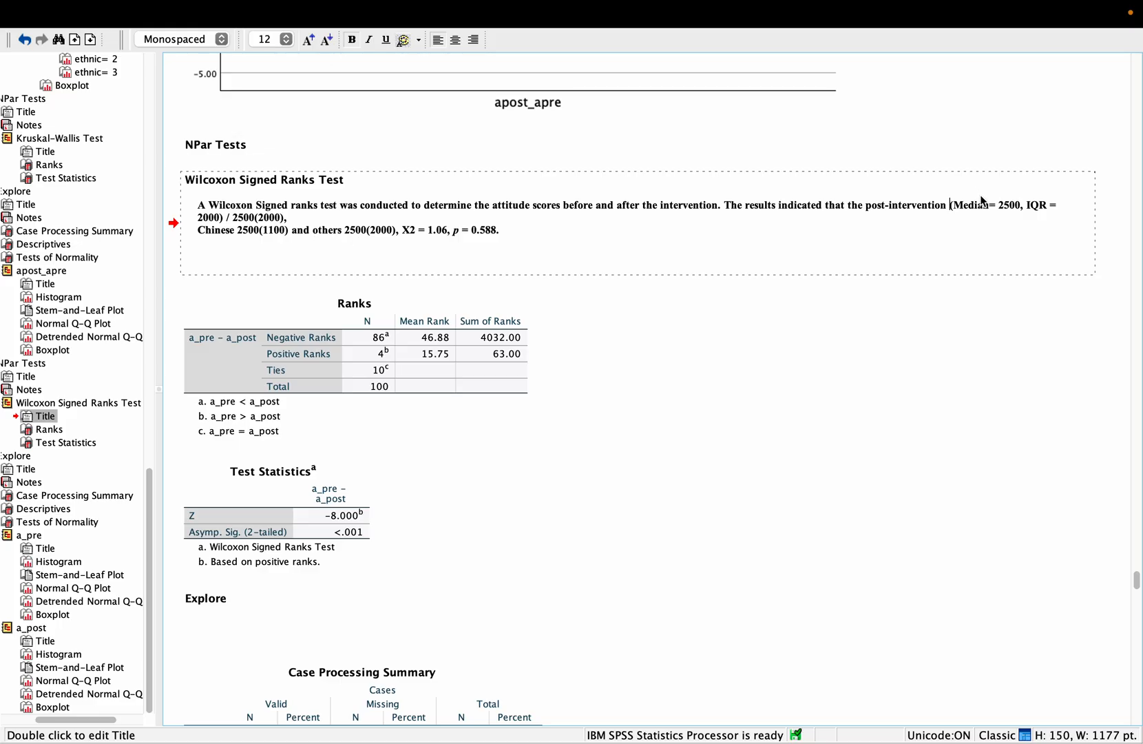
- Set the post-intervention median to 20.0 and the IQR to 9.0), removing the leftover 2500(2000) values and comma
double_click(1012, 206)
text(2000)
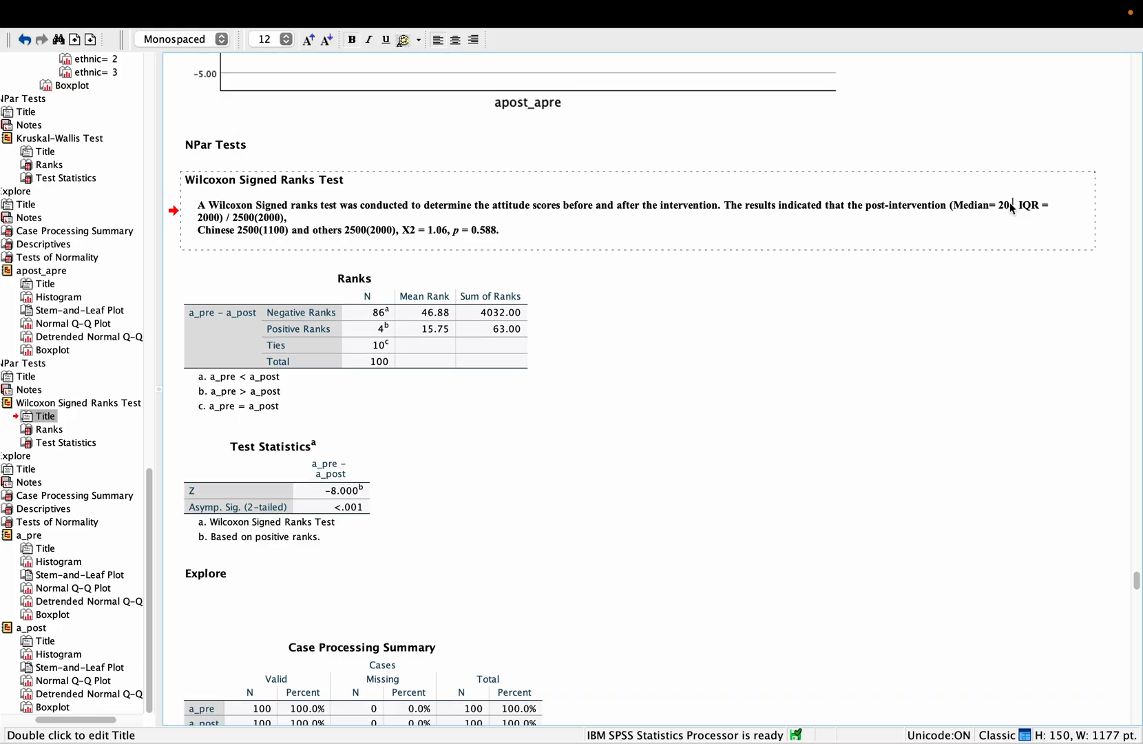
key(BackSpace)
key(BackSpace)
text(.0)
drag(197, 219, 285, 225)
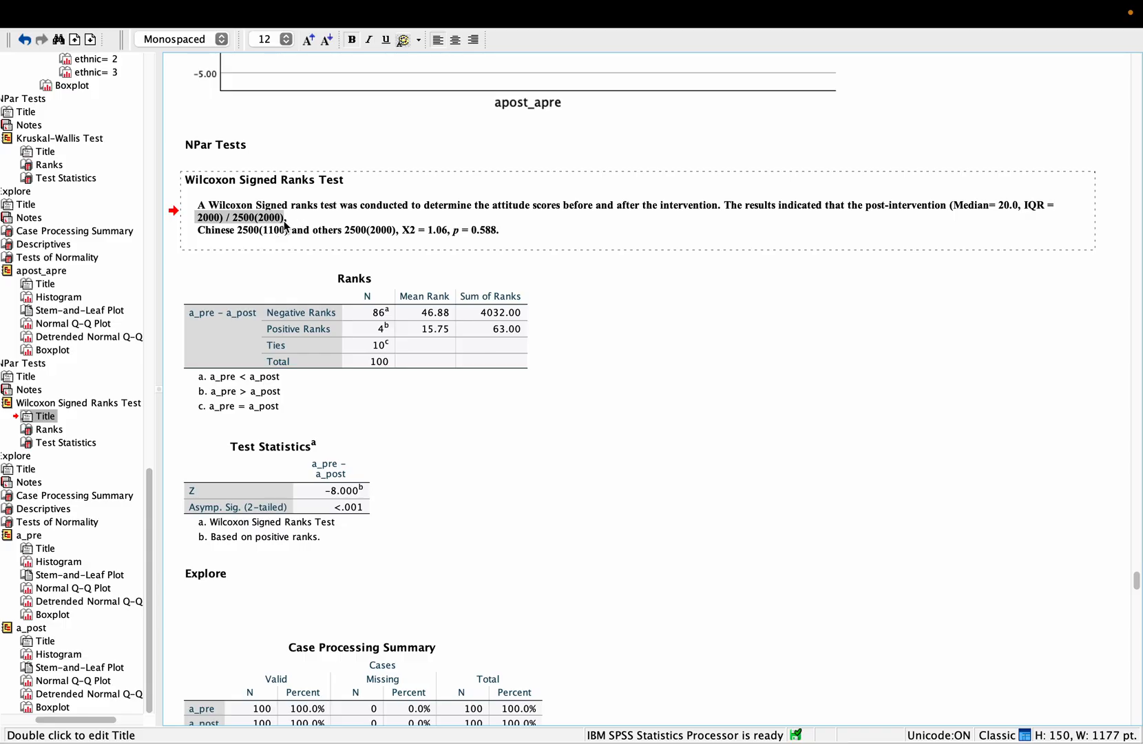
text(9.0)
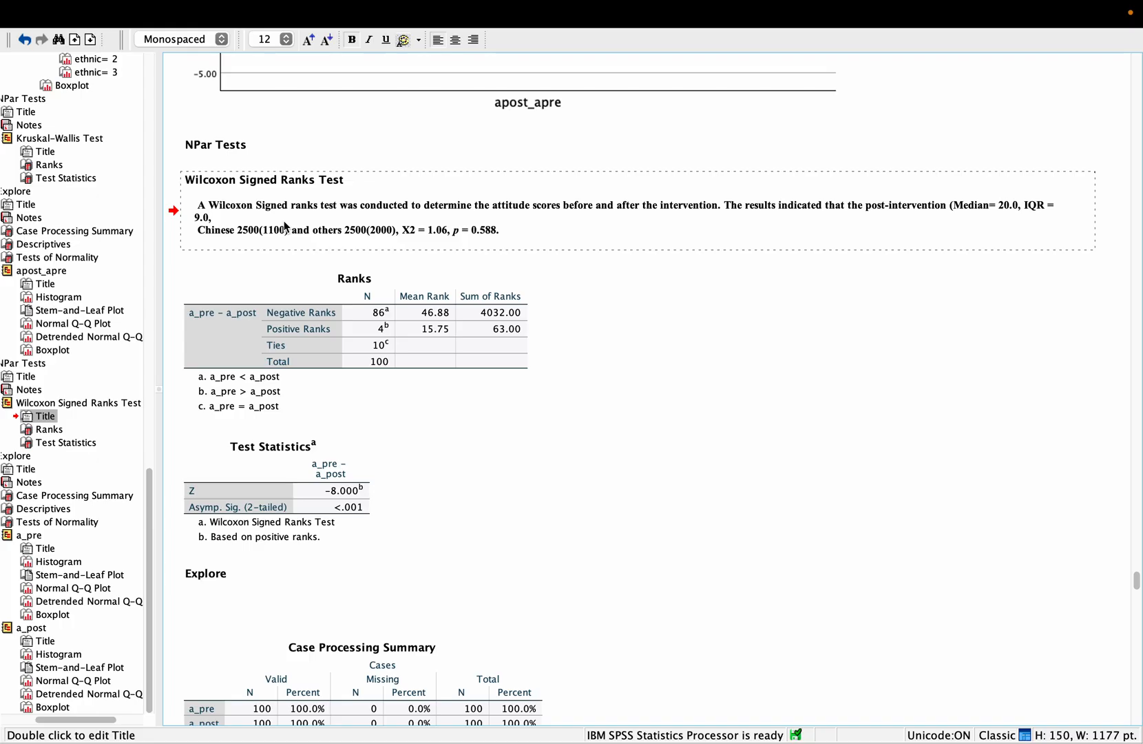
text(,)
key(BackSpace)
text())
- Join the line starting with "Chinese" to the line above and insert "were significantly higher than" after the post-intervention values
click(199, 232)
key(BackSpace)
key(BackSpace)
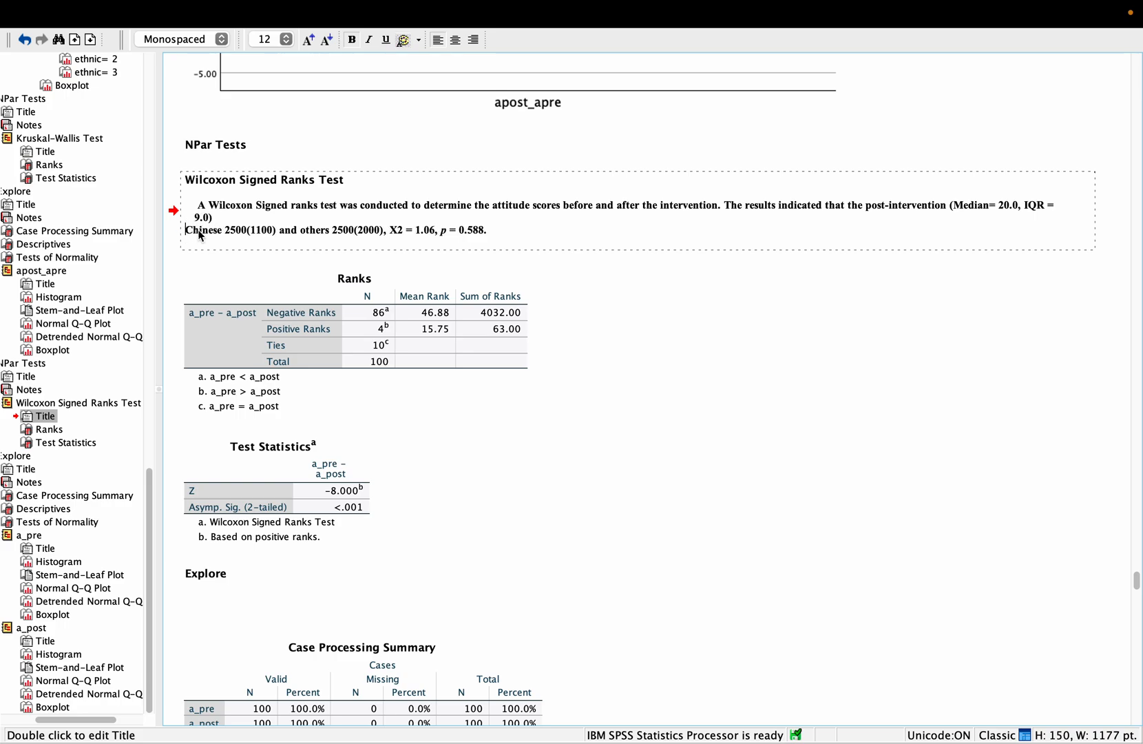
key(BackSpace)
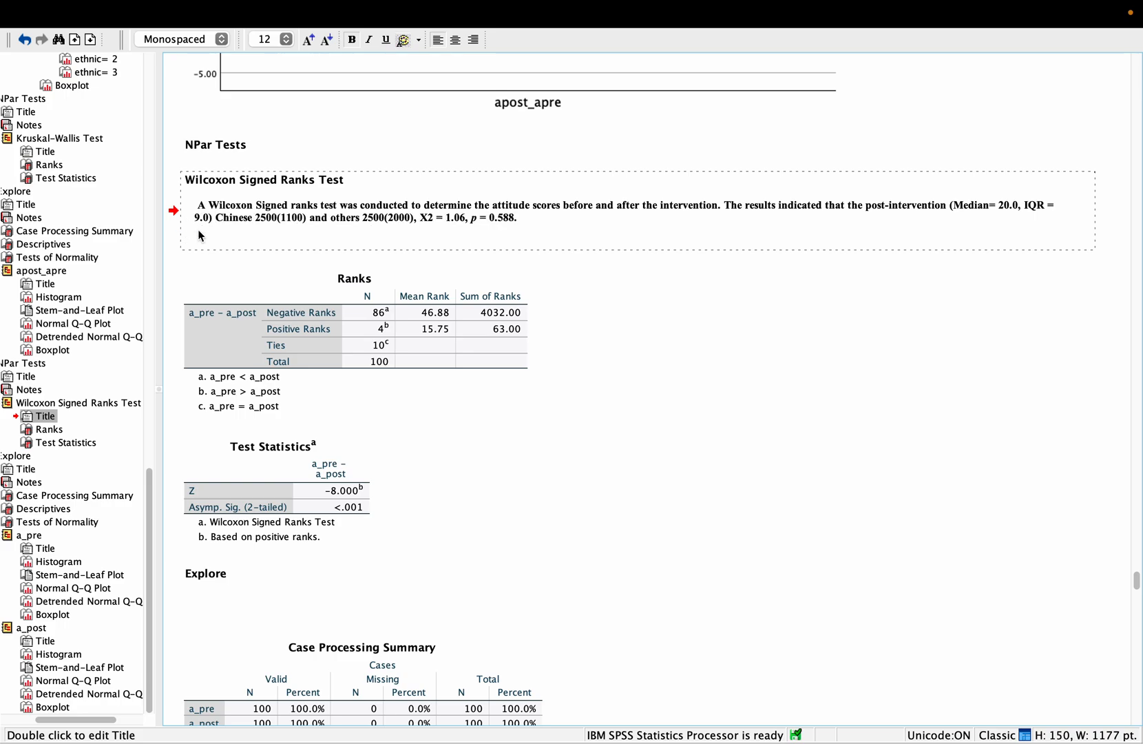
text(were )
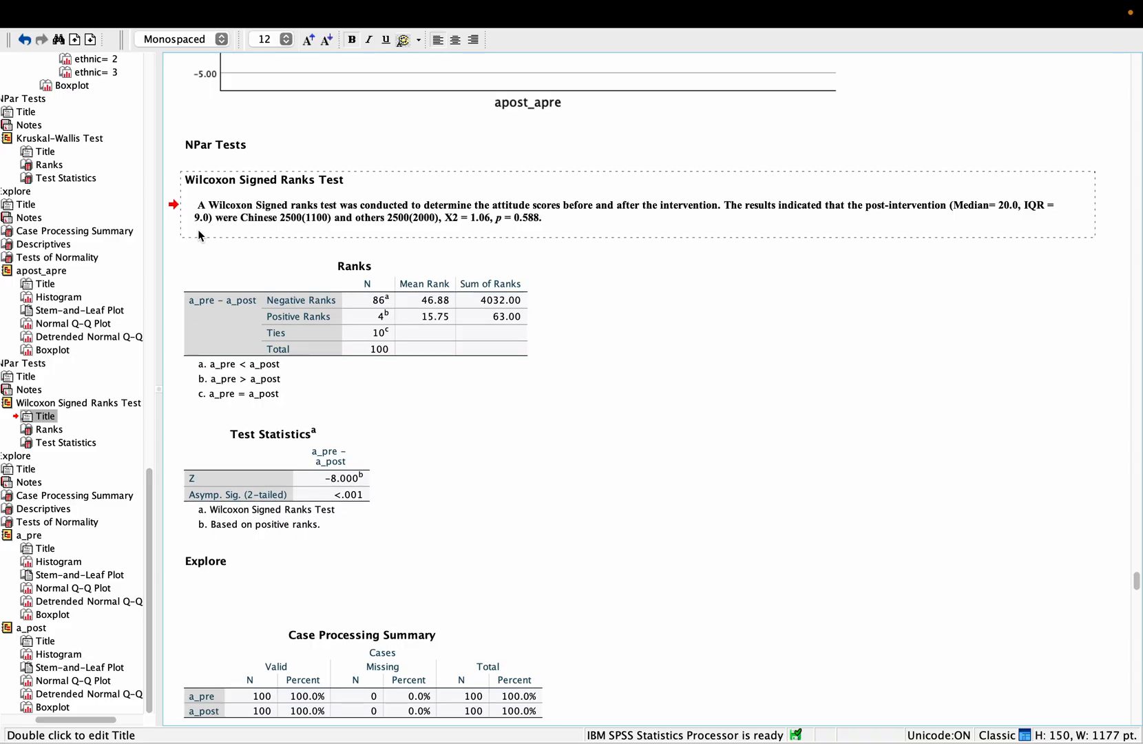
text(signifi)
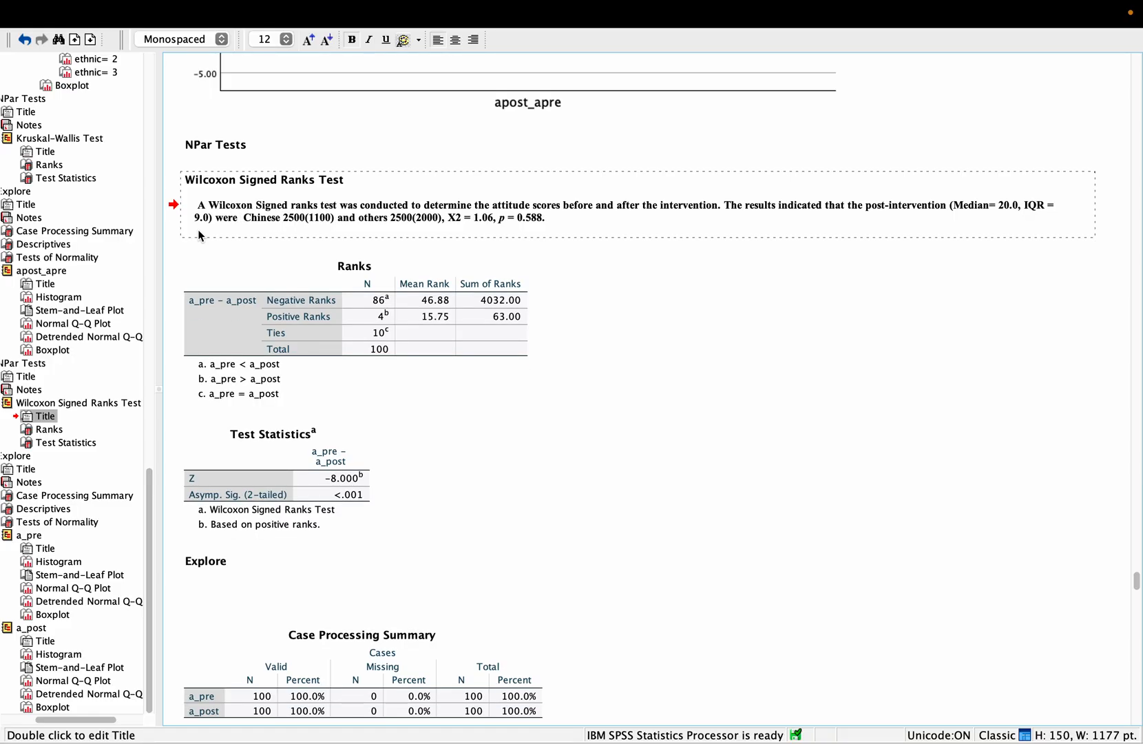
text(cMNTL)
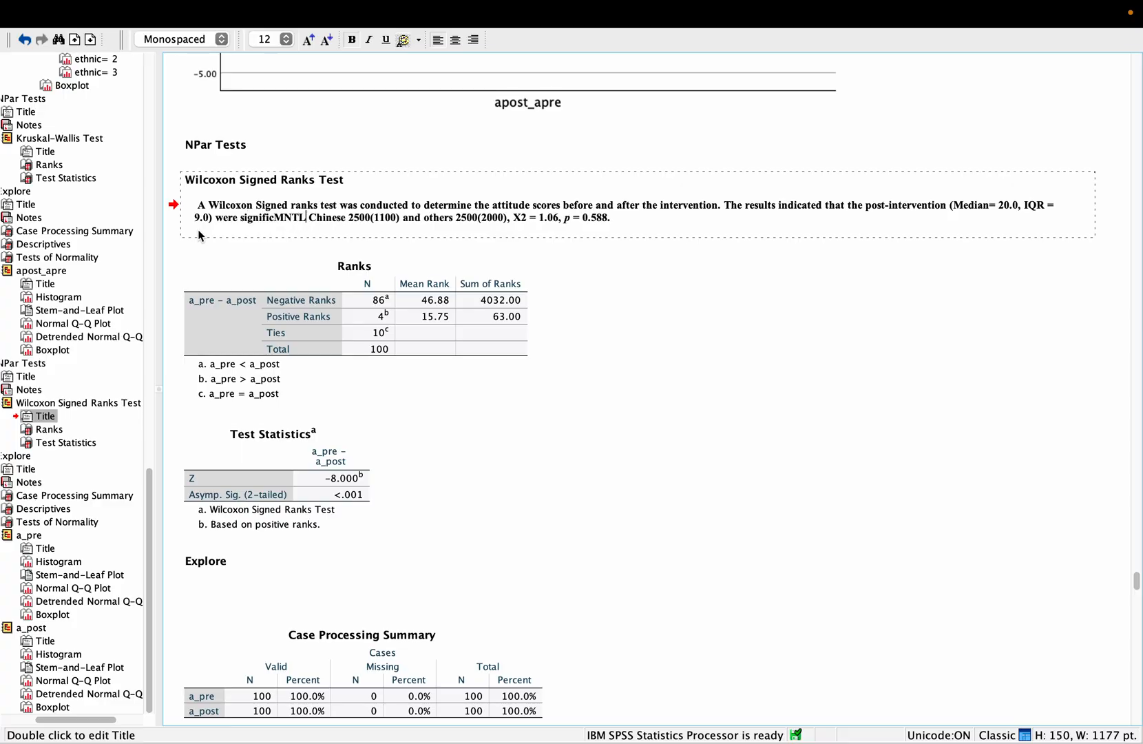
key(BackSpace)
key(BackSpace)
key(BackSpace)
text(antl)
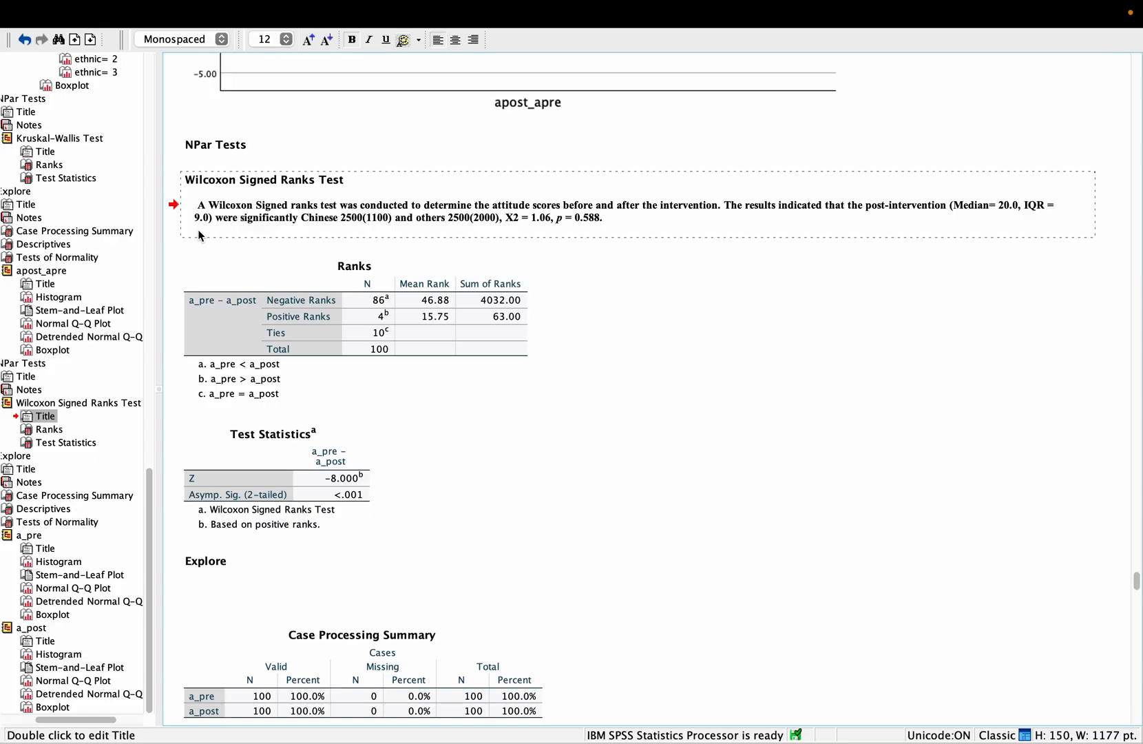
text(y higher than)
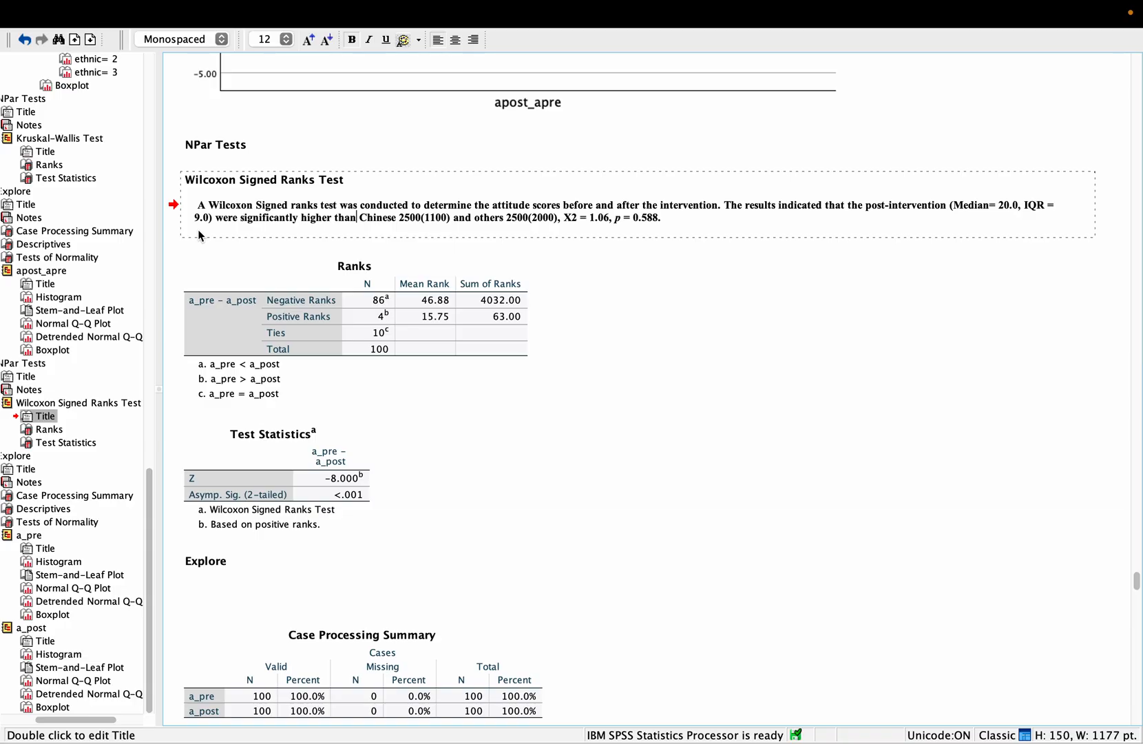
- Add "pre-intervention scores" after "higher than" and delete "Chinese 2500(1100) and others" from the conclusion
text( pre-o)
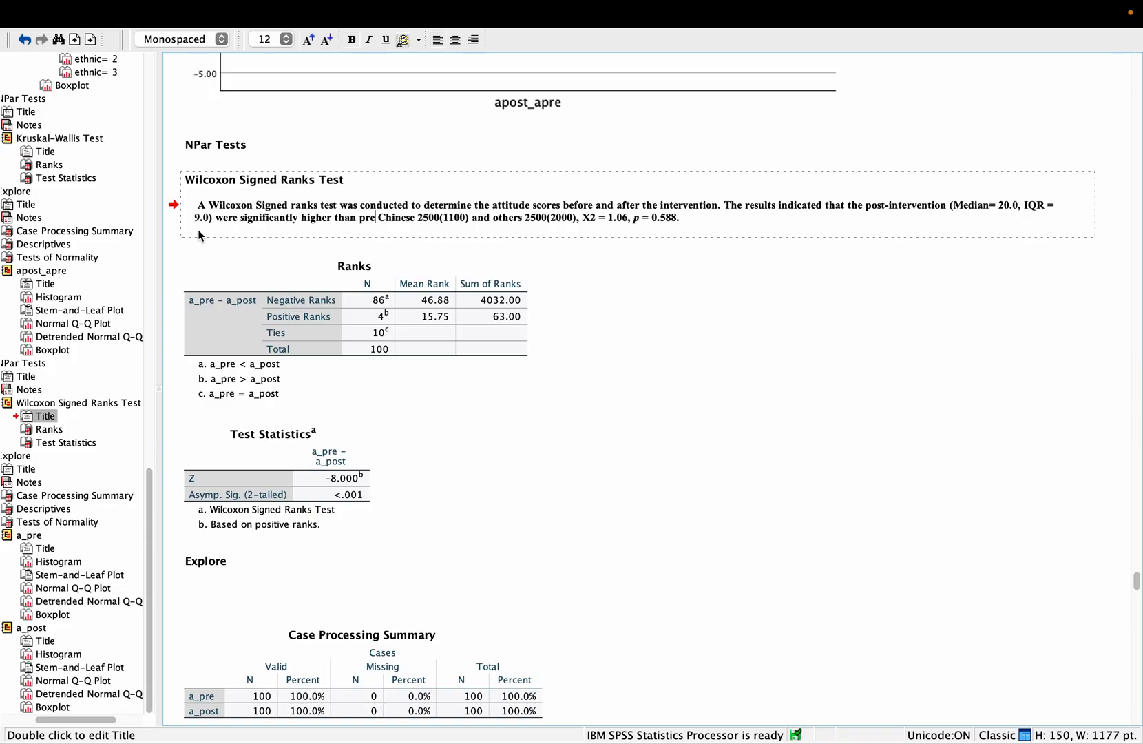
key(BackSpace)
text(interventi)
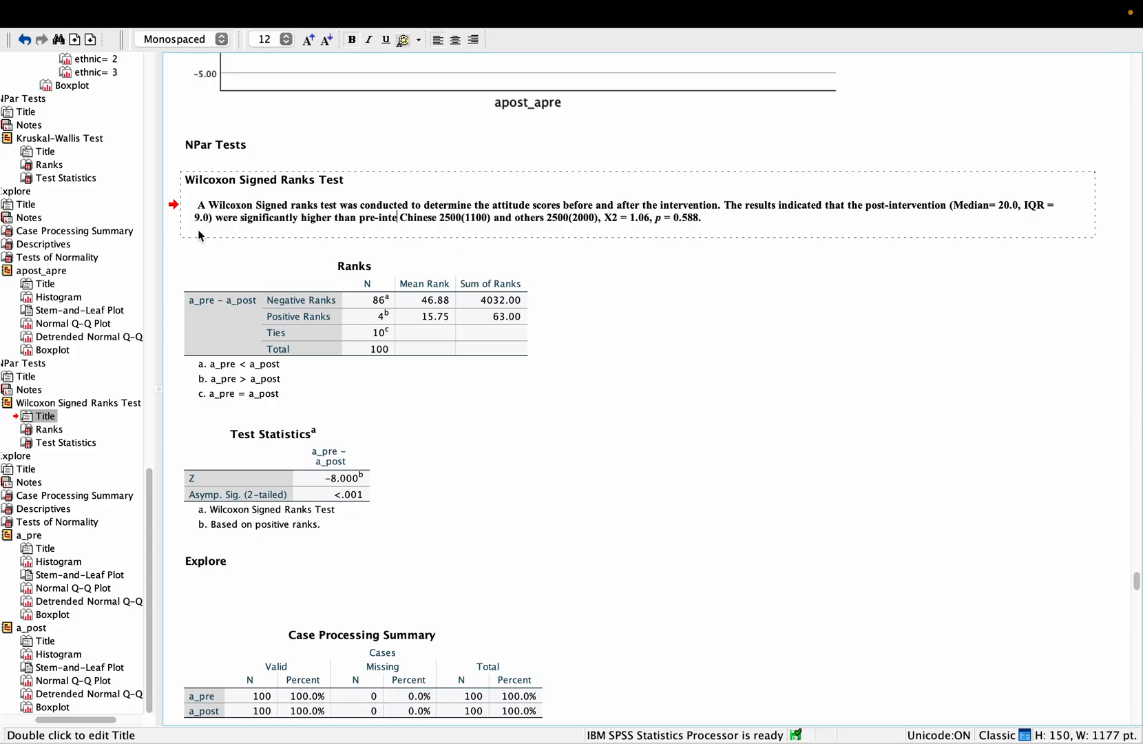
text(on)
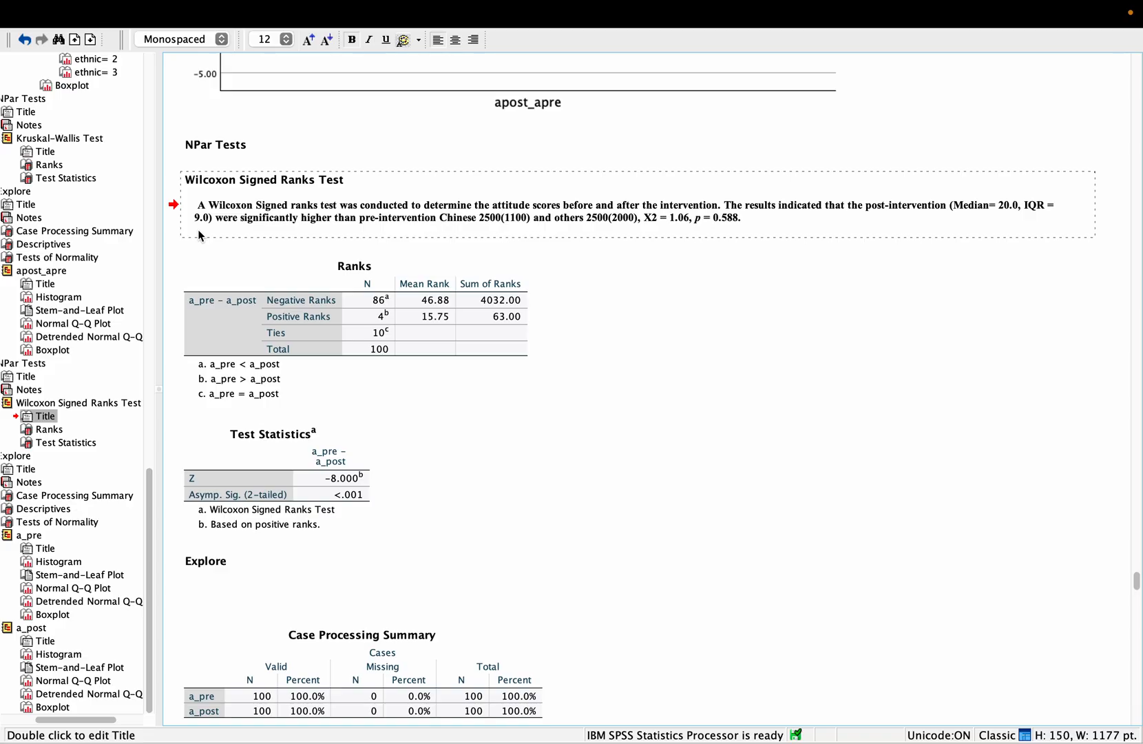
text( score)
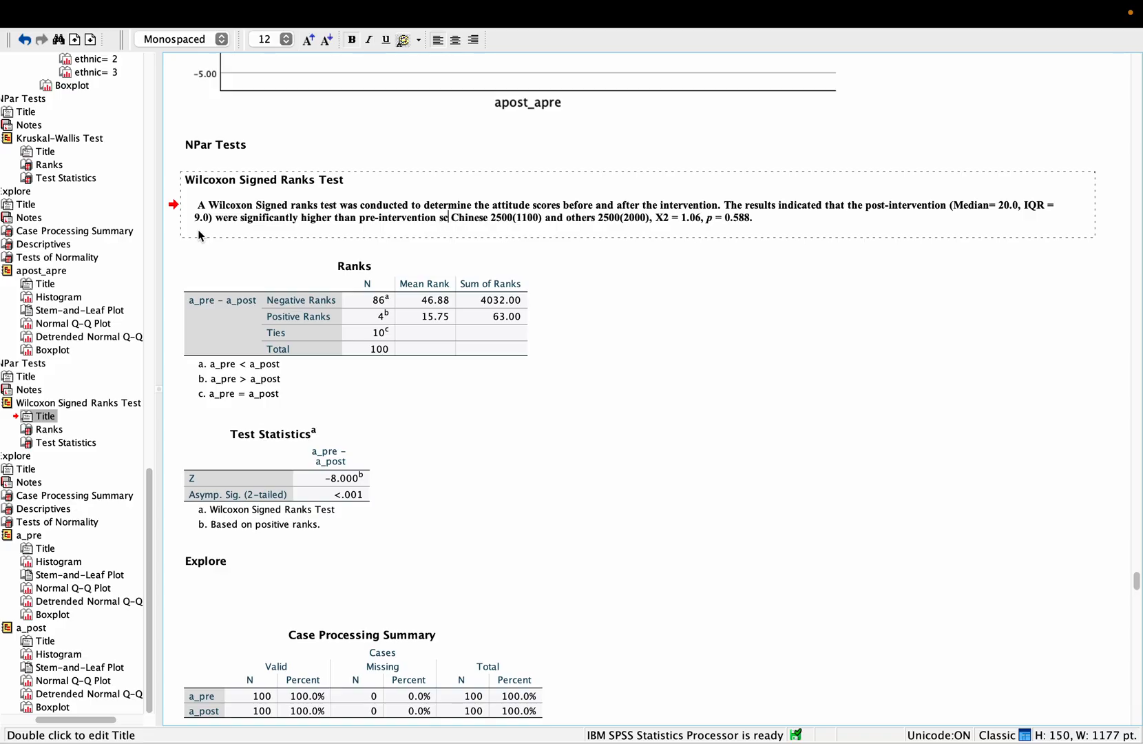
text(s)
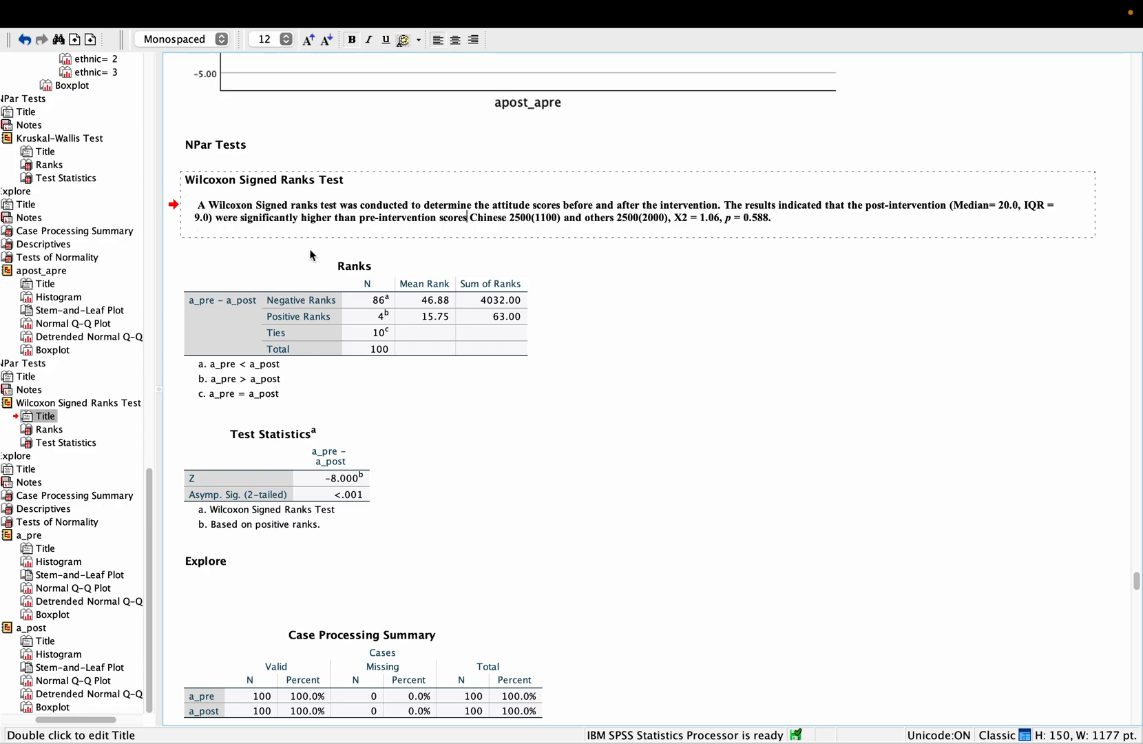
drag(470, 221, 620, 224)
key(BackSpace)
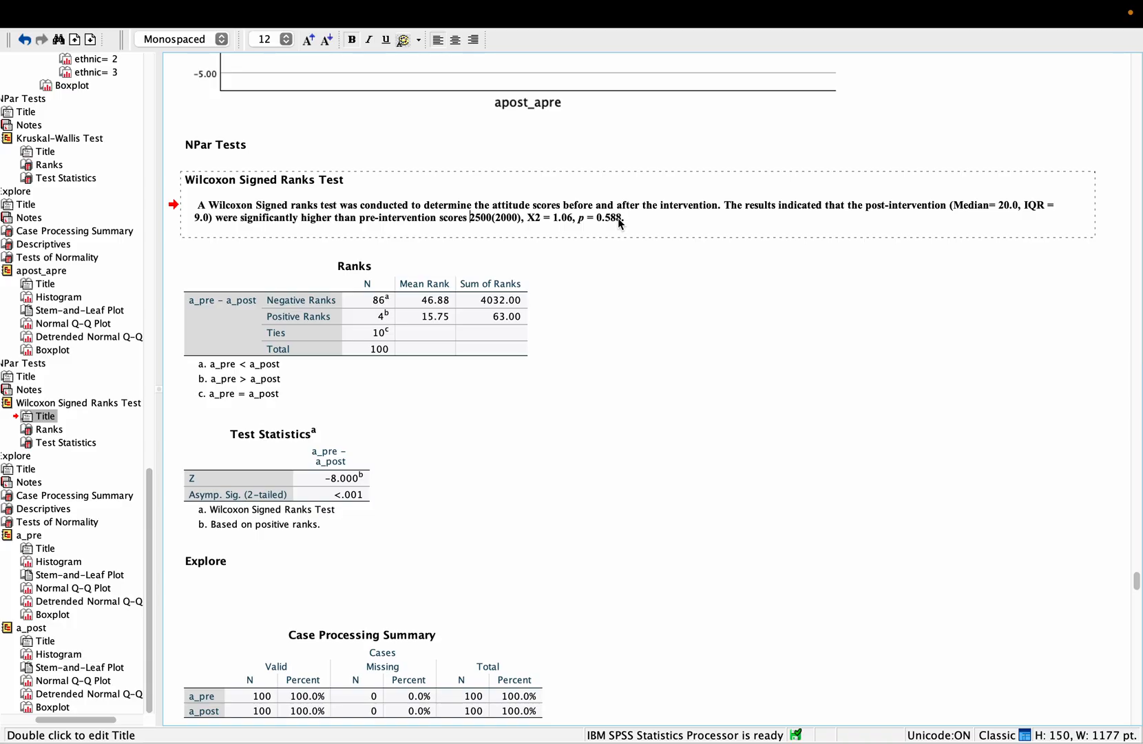
- Set the median and IQR following "pre-intervention scores" to 14.5(9.0)
click(478, 218)
text(14.5)
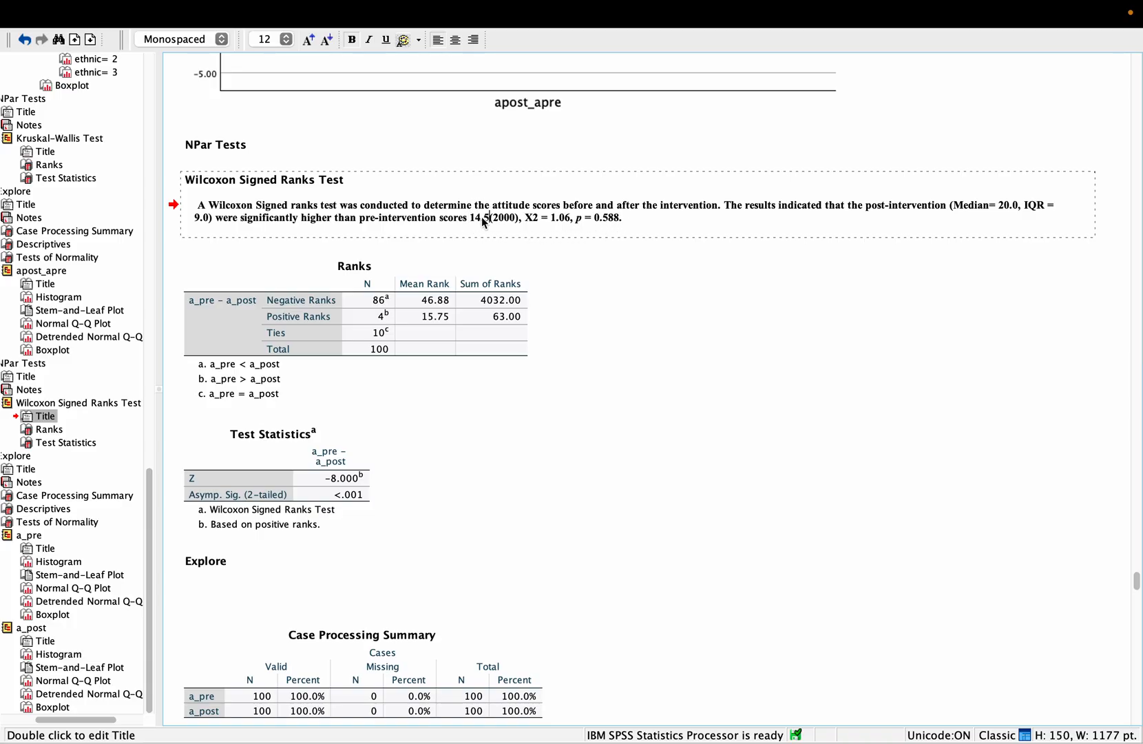
double_click(510, 219)
text(9.0)
- Replace the X2 statistic in the Wilcoxon conclusion with Z = -8.00
click(517, 216)
text(Z)
double_click(544, 218)
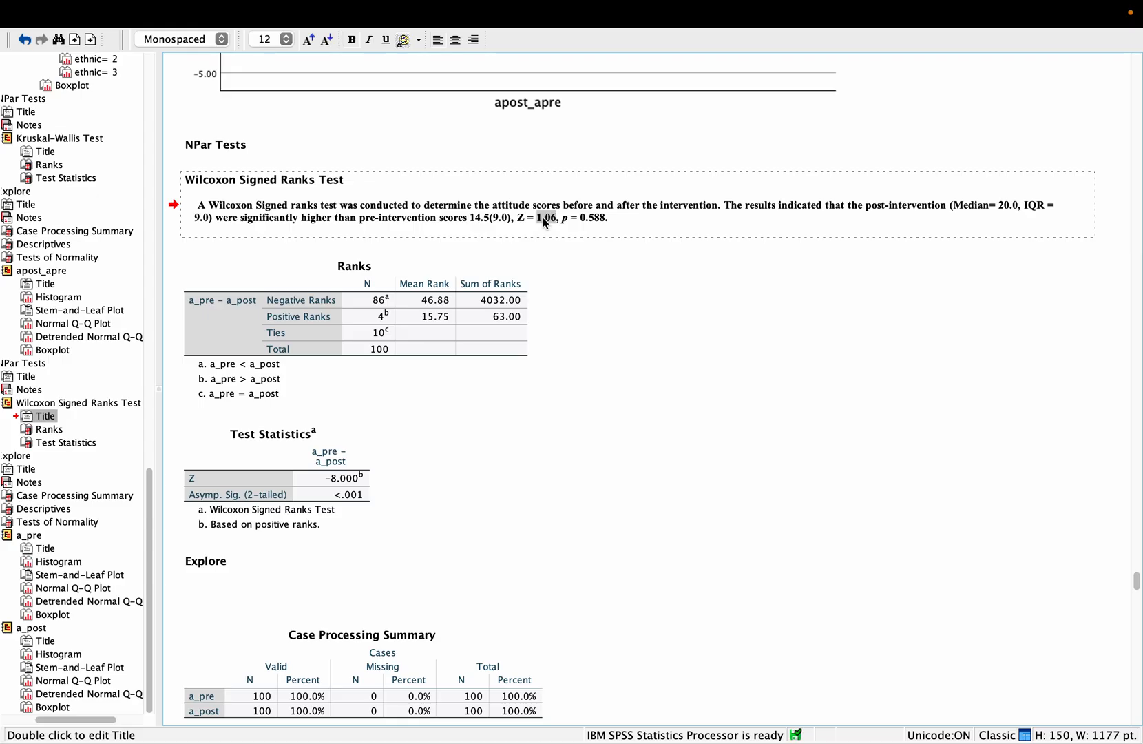
text(-8.00)
- Change the conclusion's p-value to "p < 0.001." and finish editing the Wilcoxon text
double_click(599, 219)
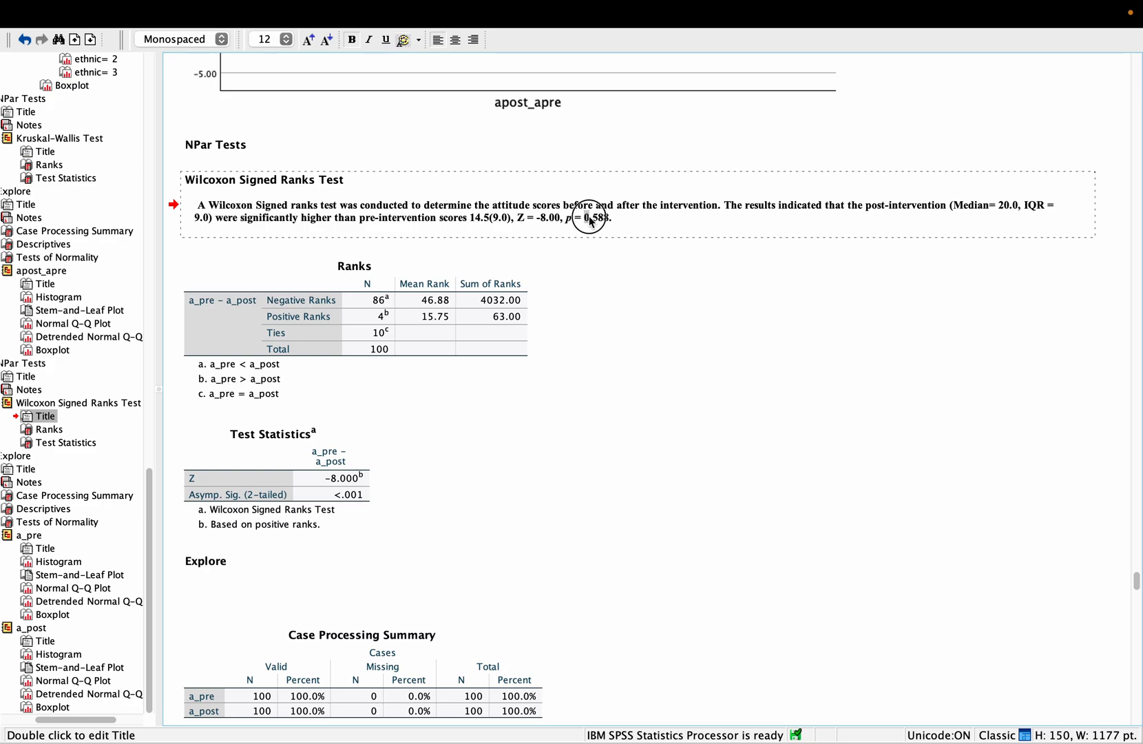
key(BackSpace)
key(BackSpace)
key(BackSpace)
text(,)
key(BackSpace)
text(< 0.001)
key(Delete)
key(Delete)
text(.)
click(667, 275)
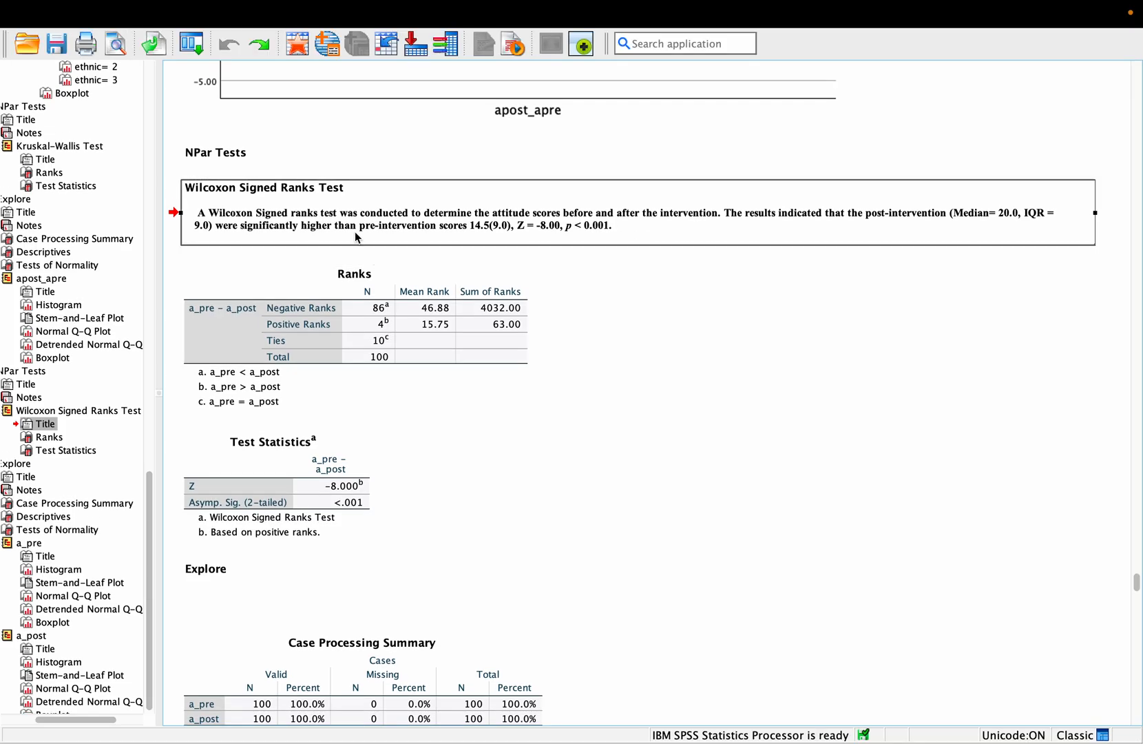
- Switch to the Data Editor, open the Crosstabs analysis and add gender to its target list
key(ctrl+Left)
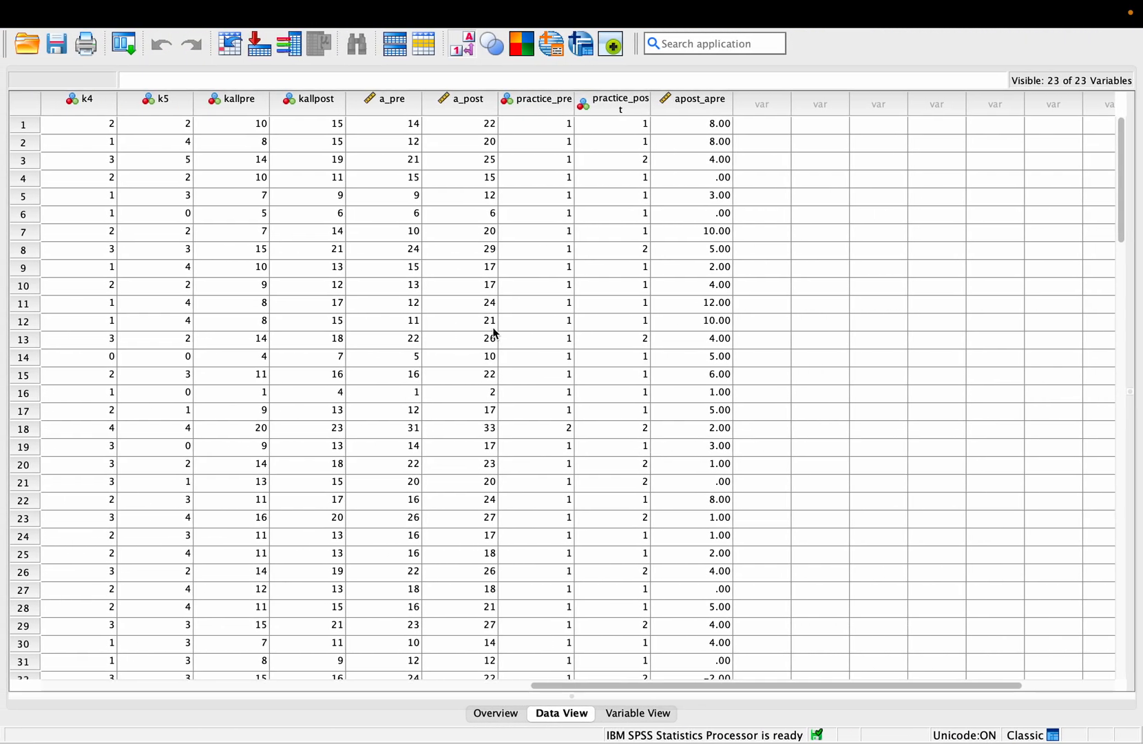
click(411, 14)
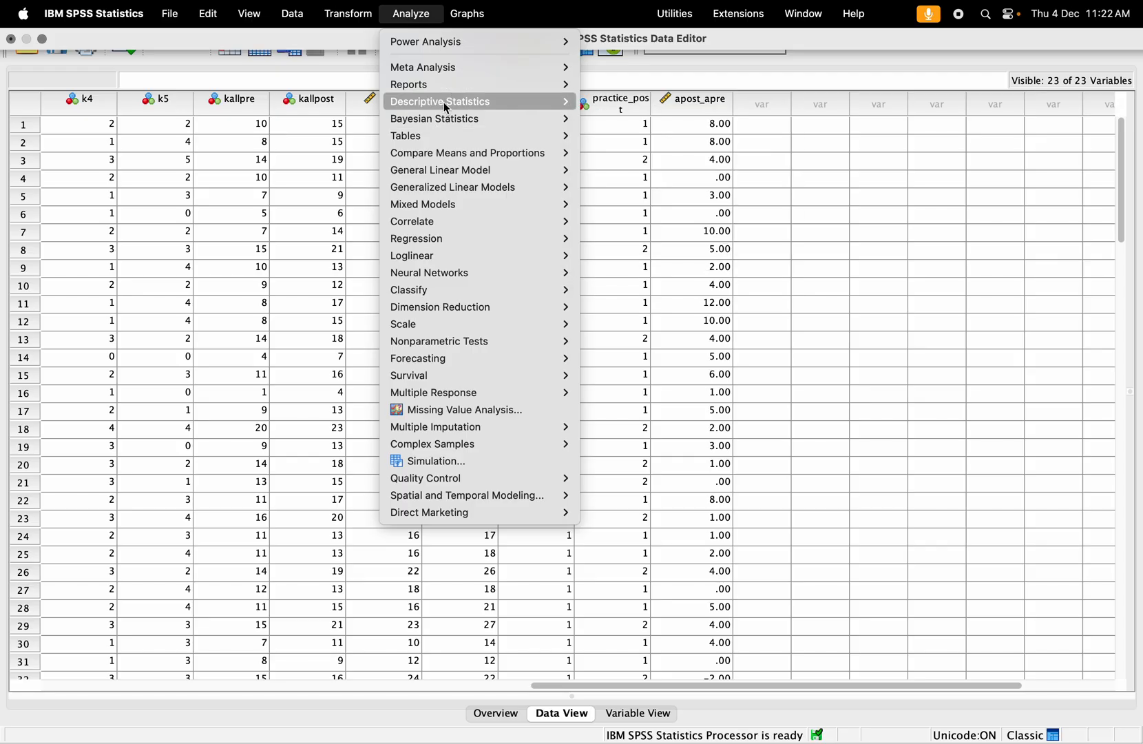
mouse_move(446, 105)
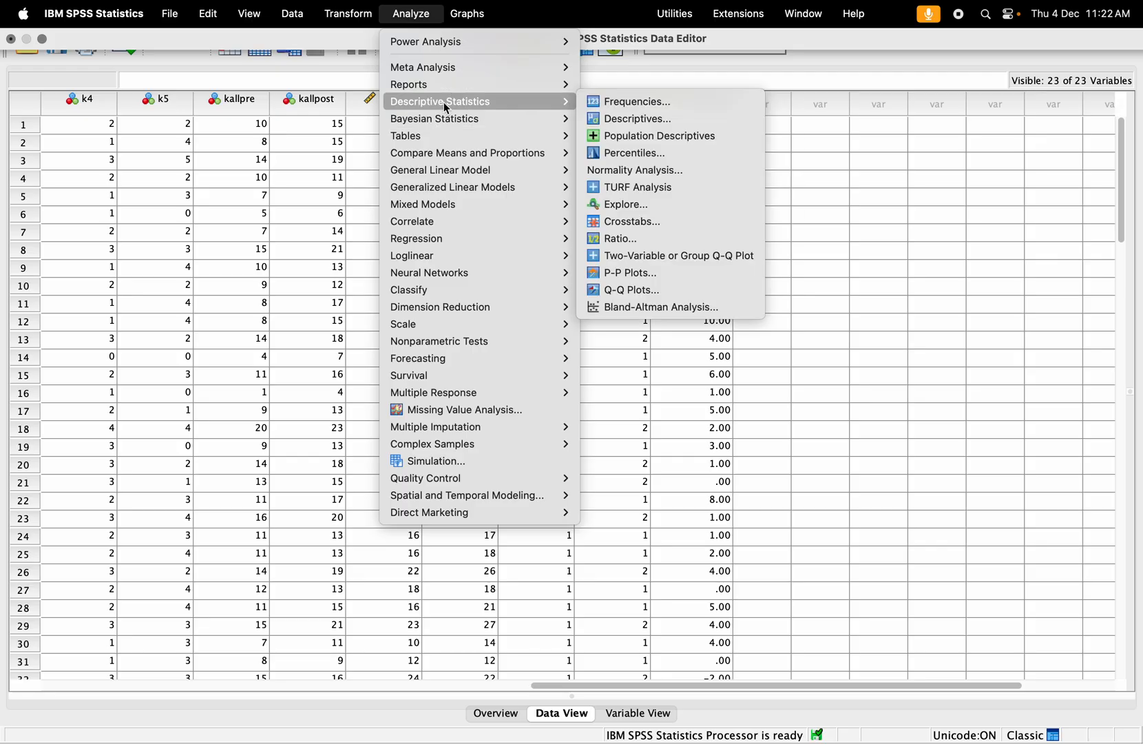
click(675, 222)
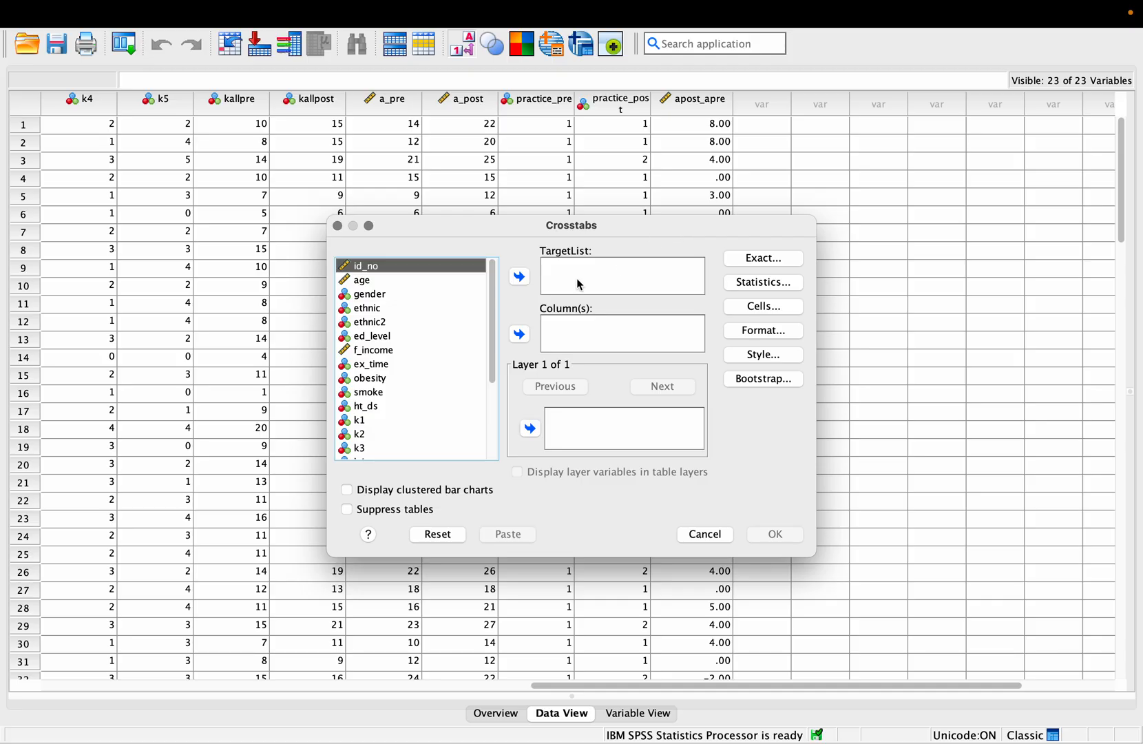
click(380, 296)
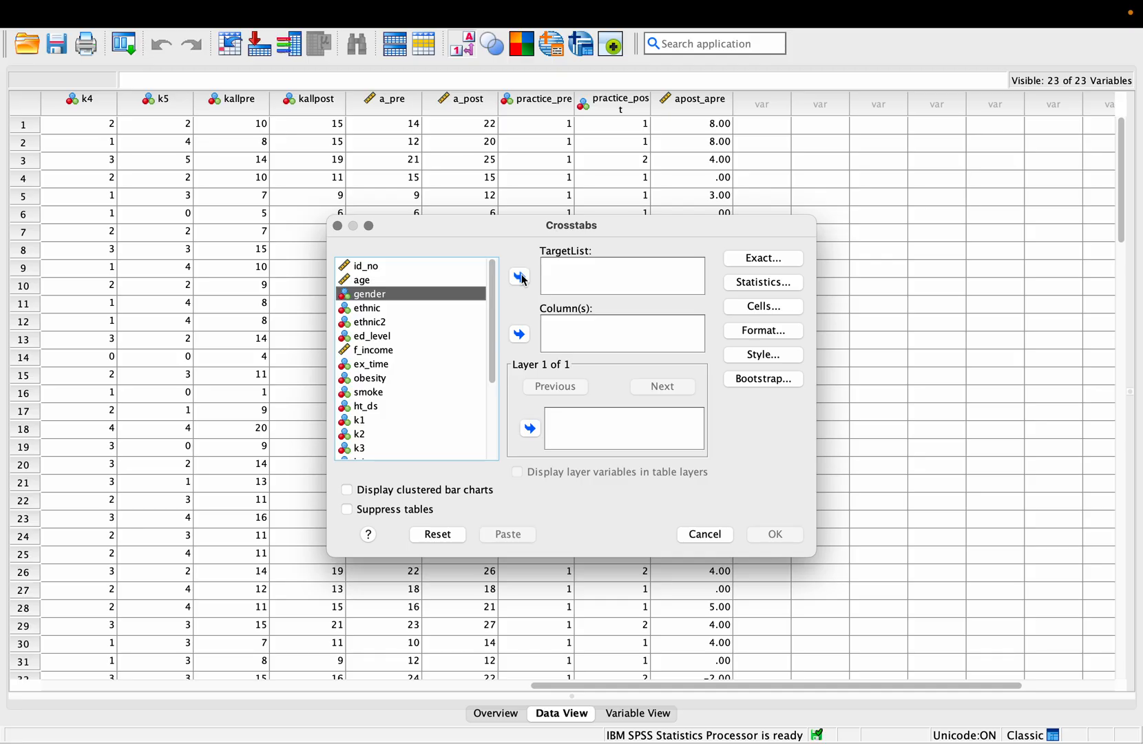
click(519, 277)
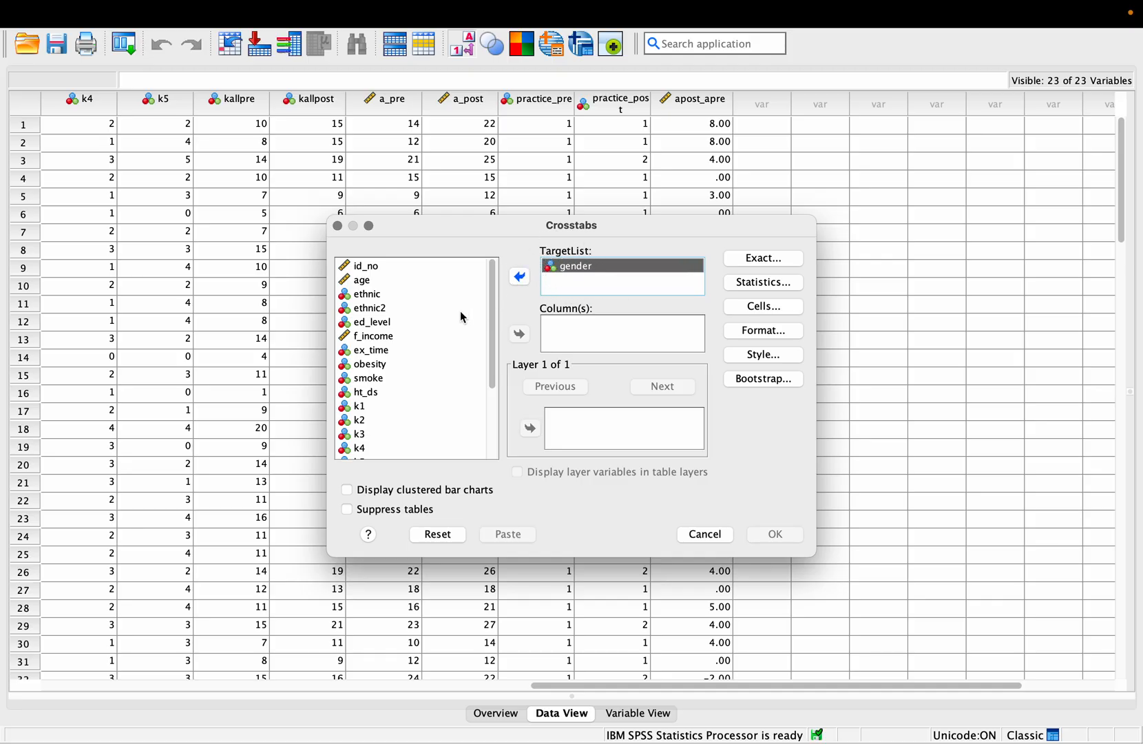
- Assign obesity as the column variable of the Crosstabs analysis
click(406, 335)
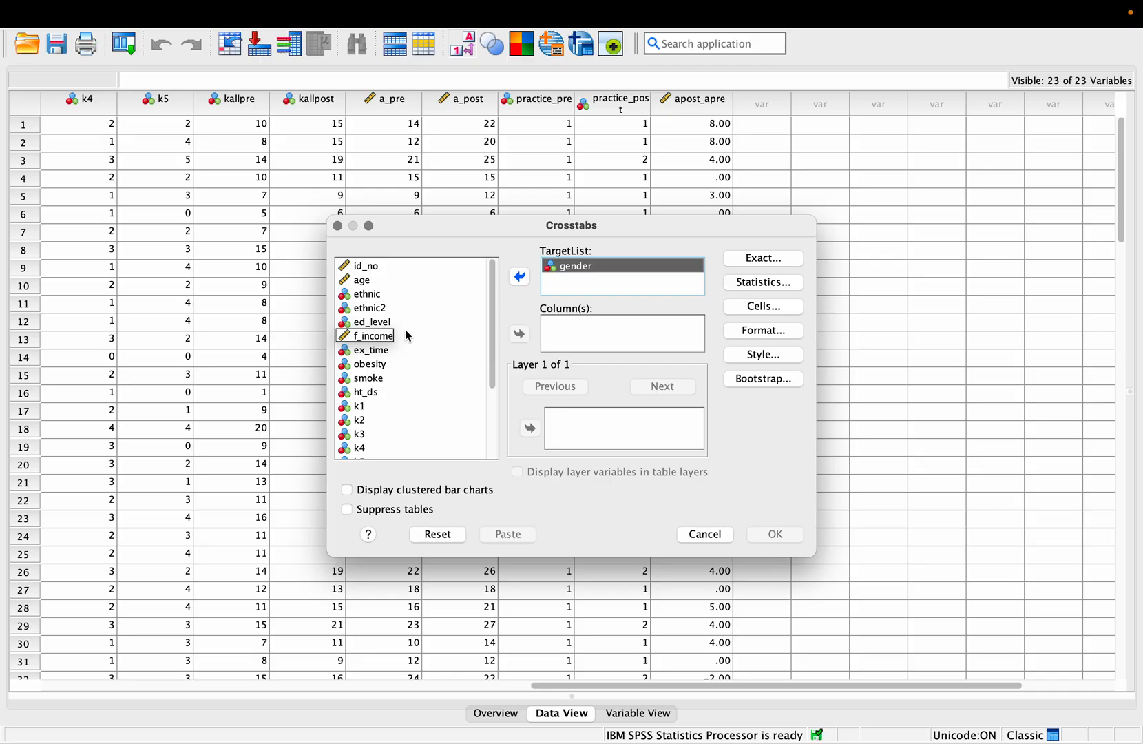
click(379, 367)
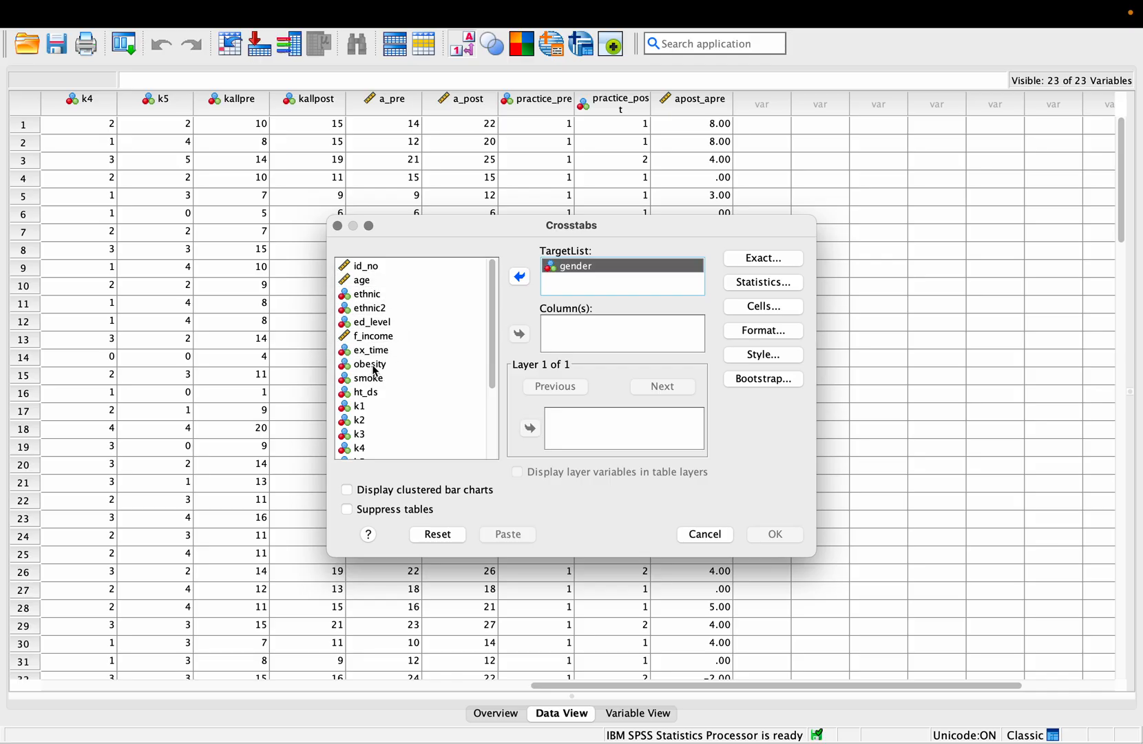
click(520, 334)
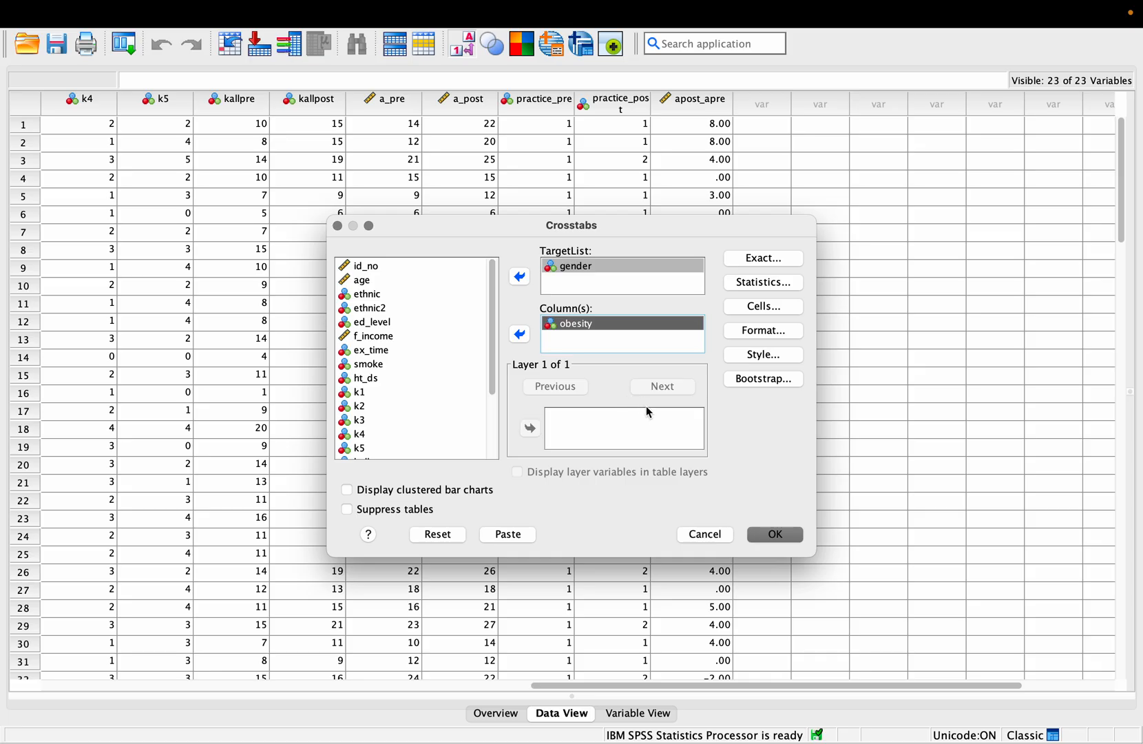
- Include the Chi-square statistic and run the gender by obesity Crosstabs analysis
click(777, 286)
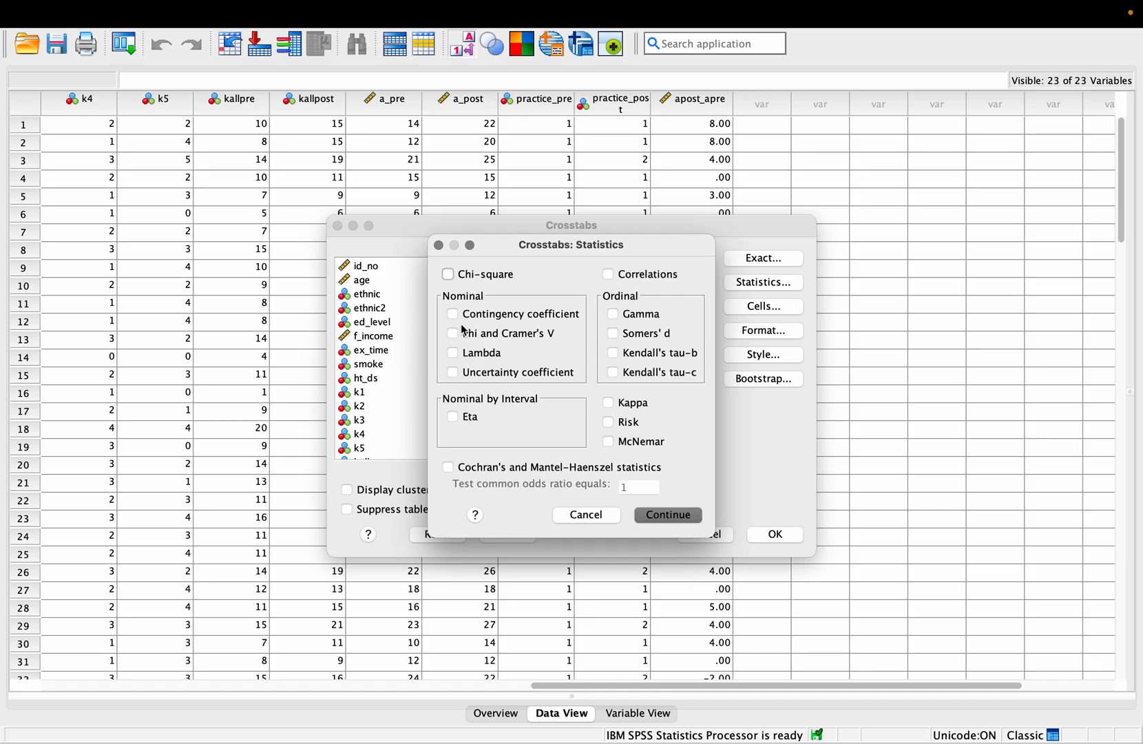
click(452, 277)
click(667, 515)
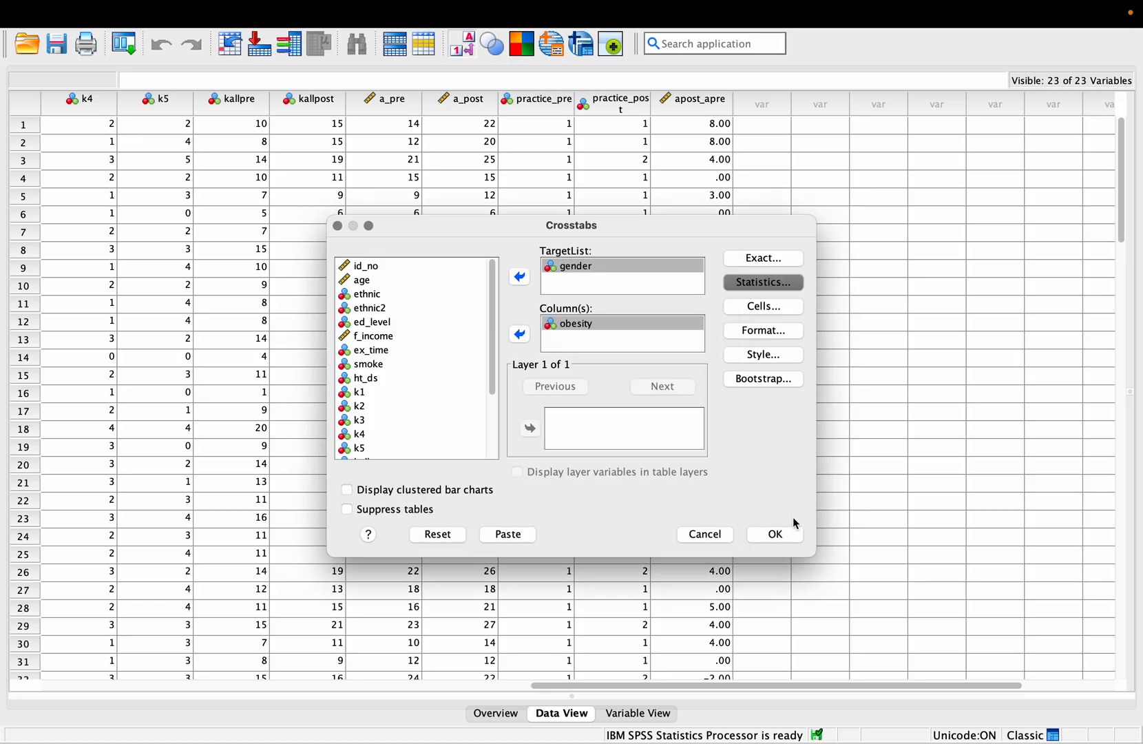
click(777, 534)
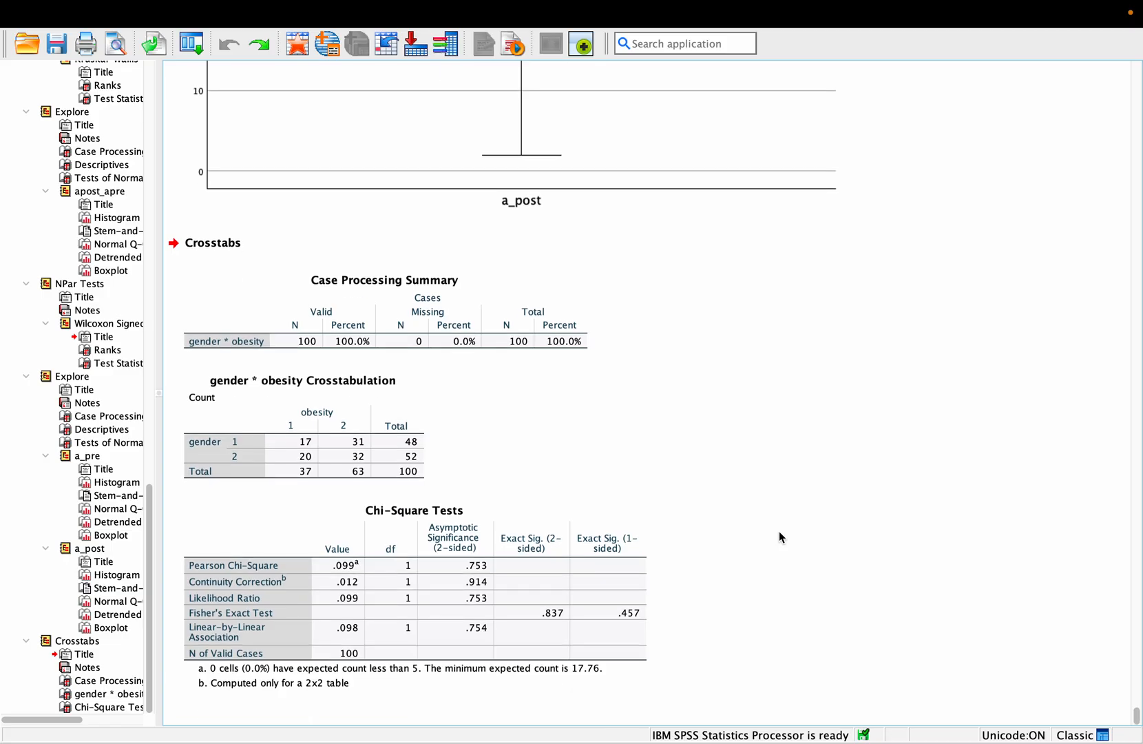
- Rerun the gender by obesity Crosstabs analysis with row percentages in the cells and clustered bar charts displayed
mouse_move(582, 3)
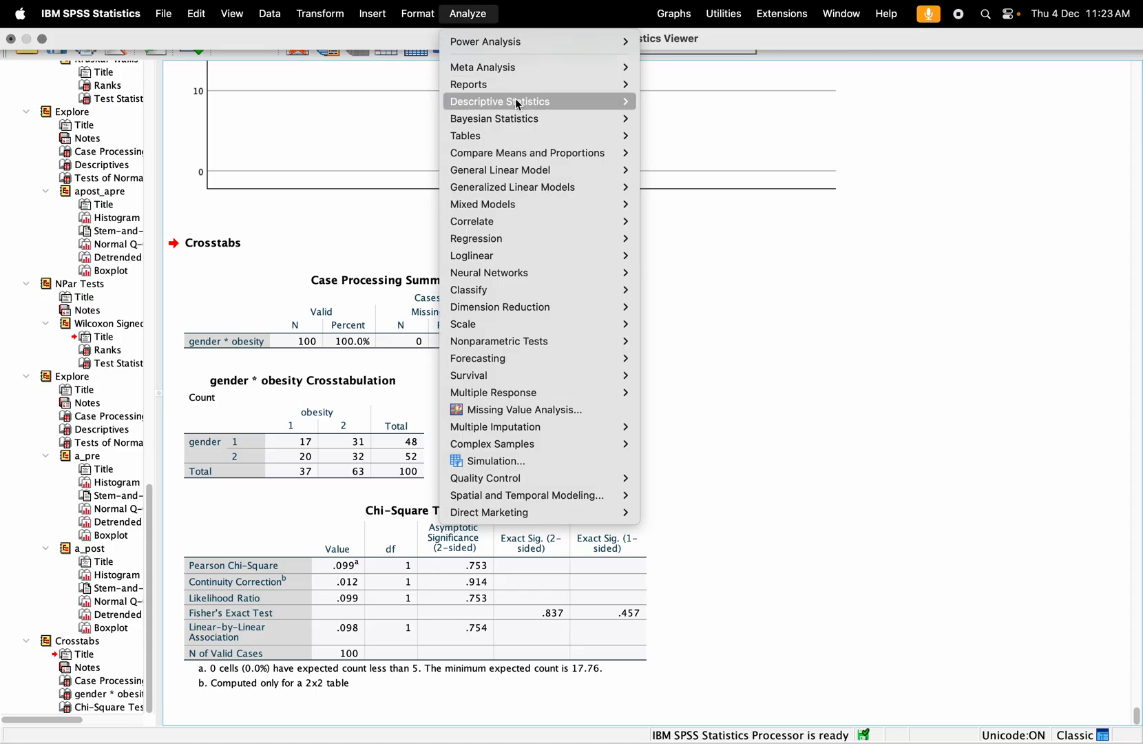
mouse_move(520, 105)
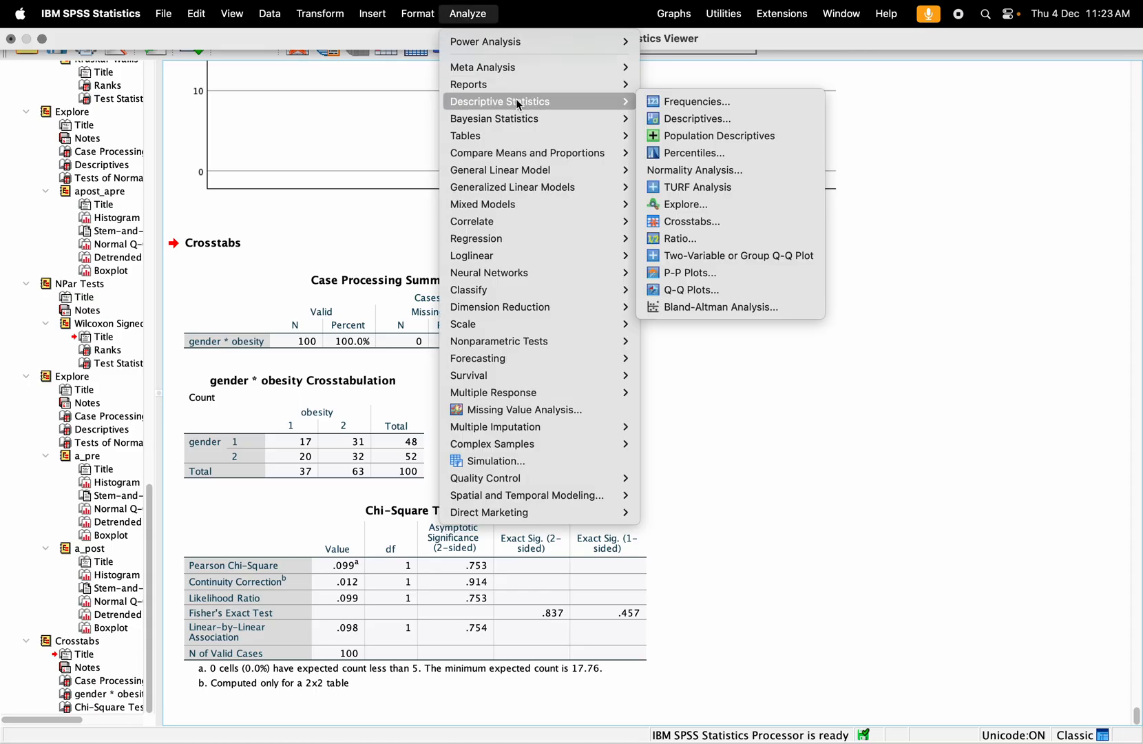
click(717, 223)
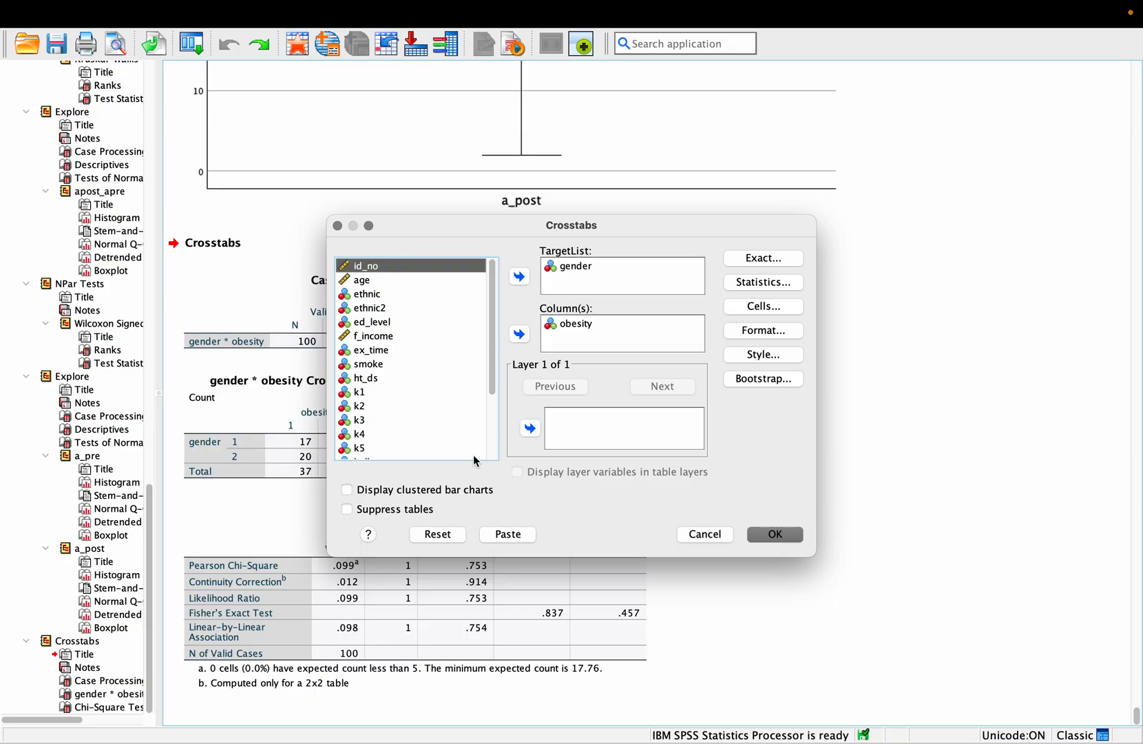
click(752, 307)
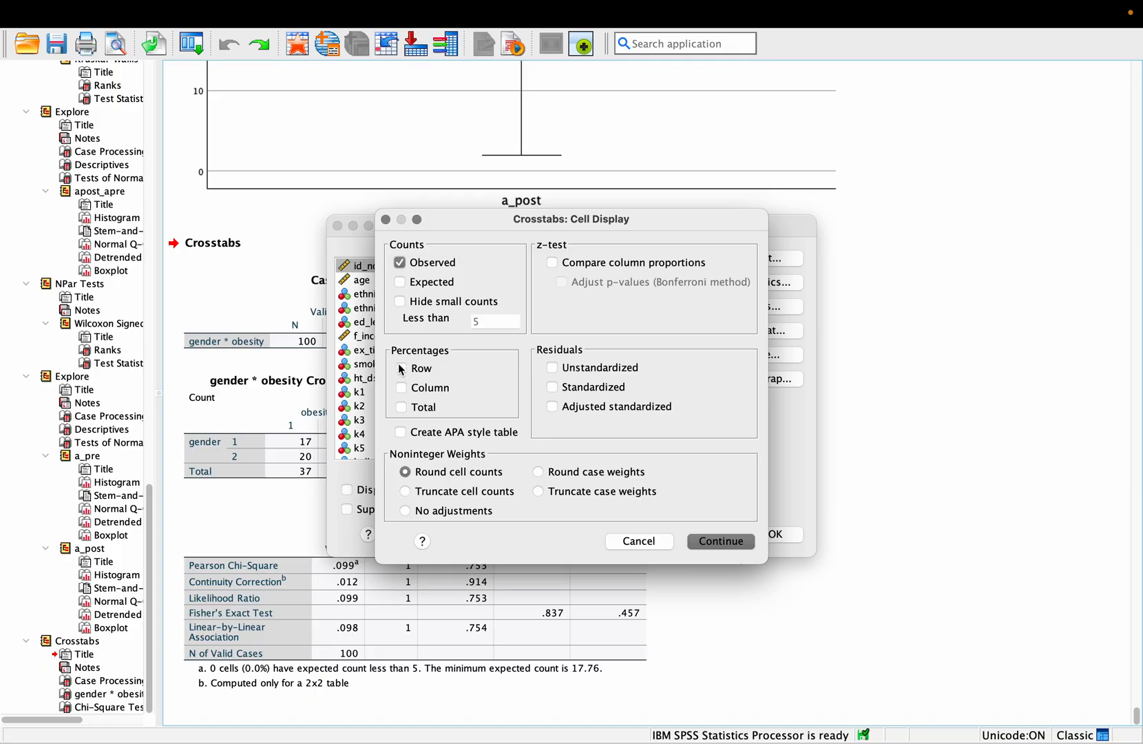
click(403, 374)
click(710, 542)
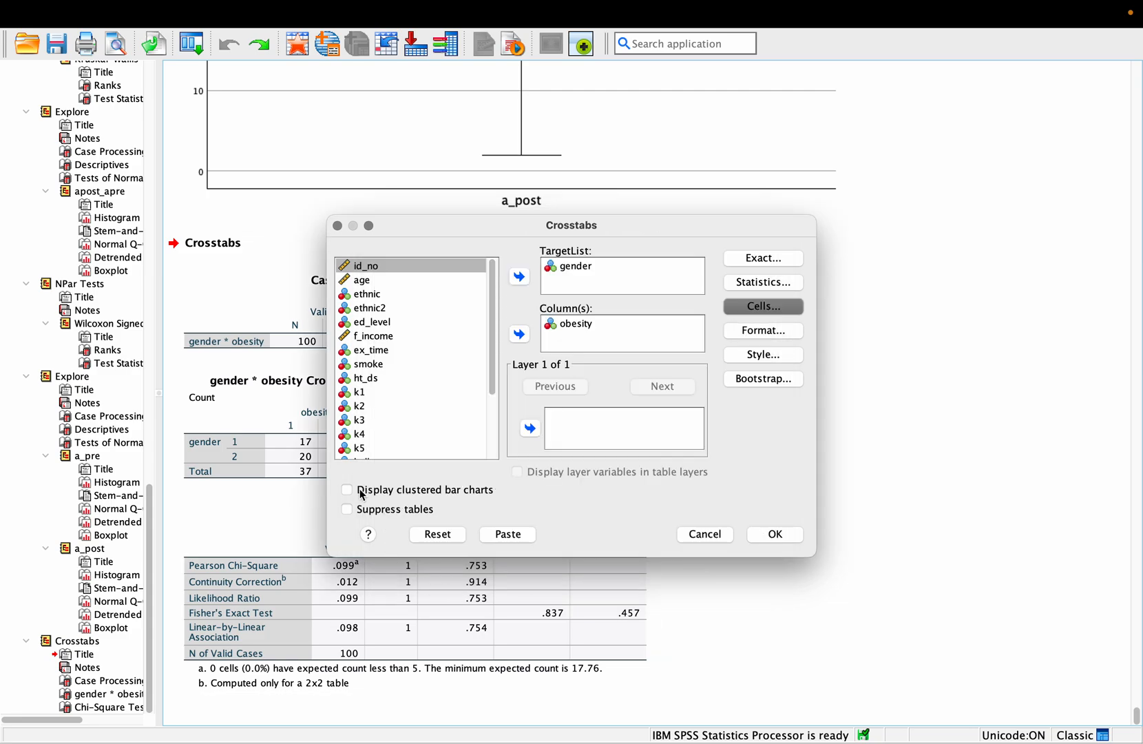
click(348, 489)
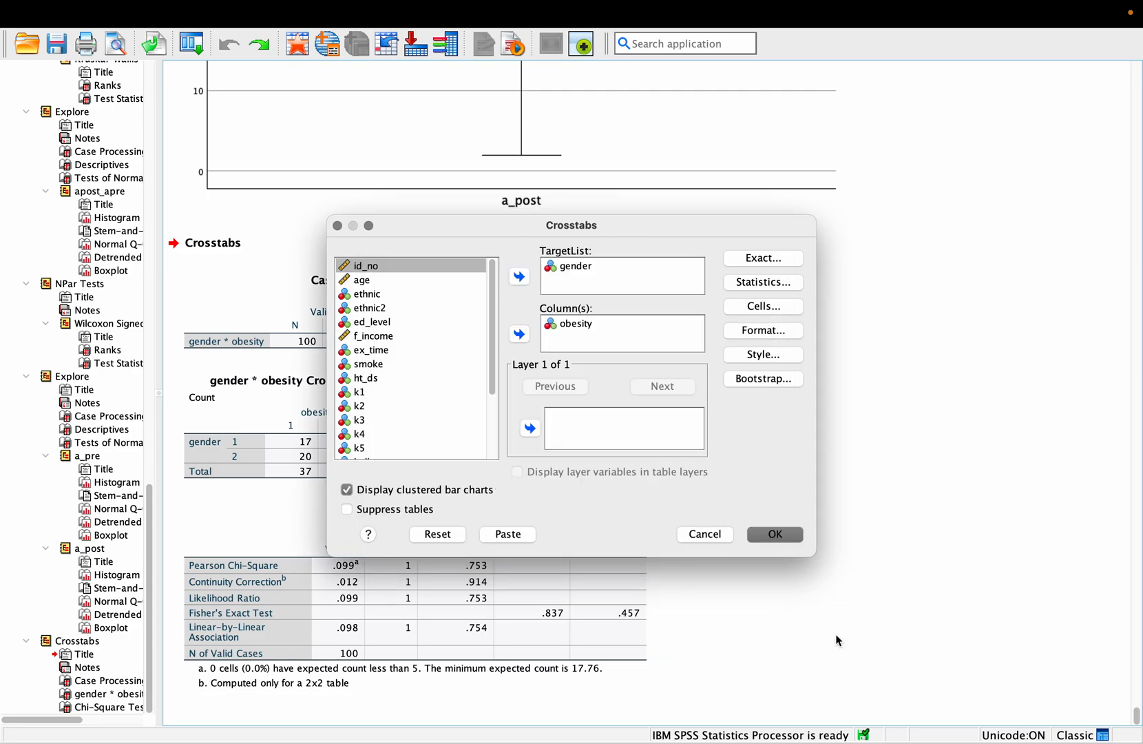
click(772, 534)
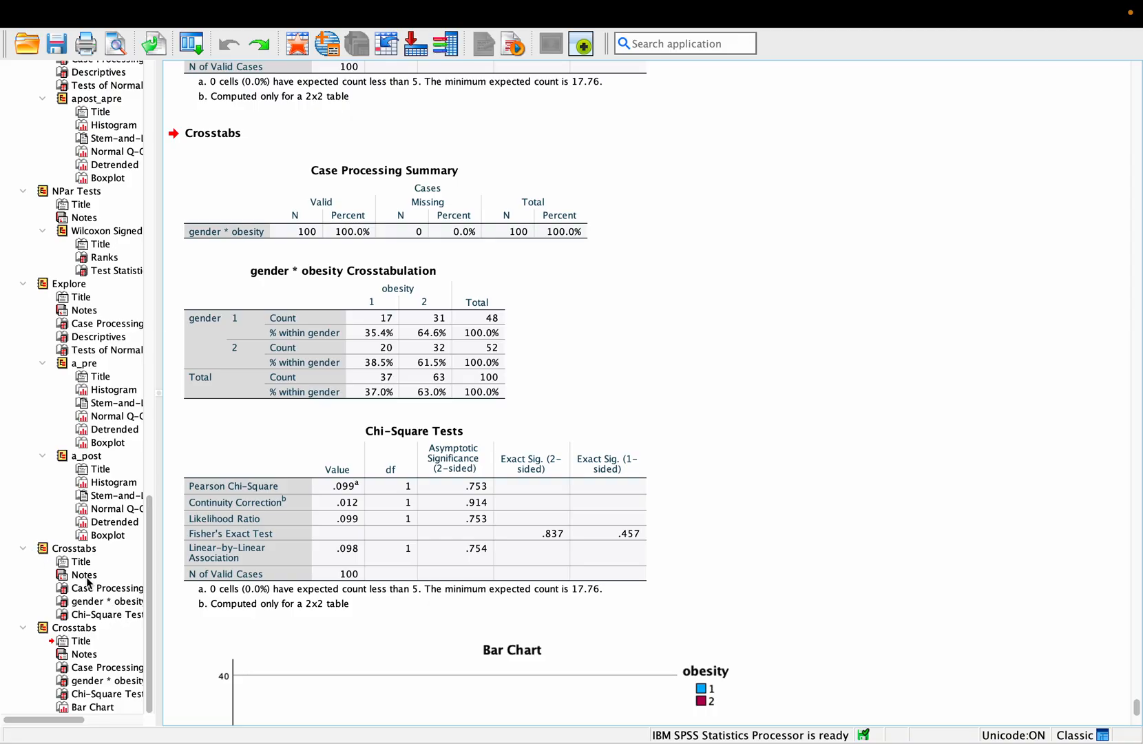
- Delete the first Crosstabs output, the one without row percentages, from the Viewer
click(36, 548)
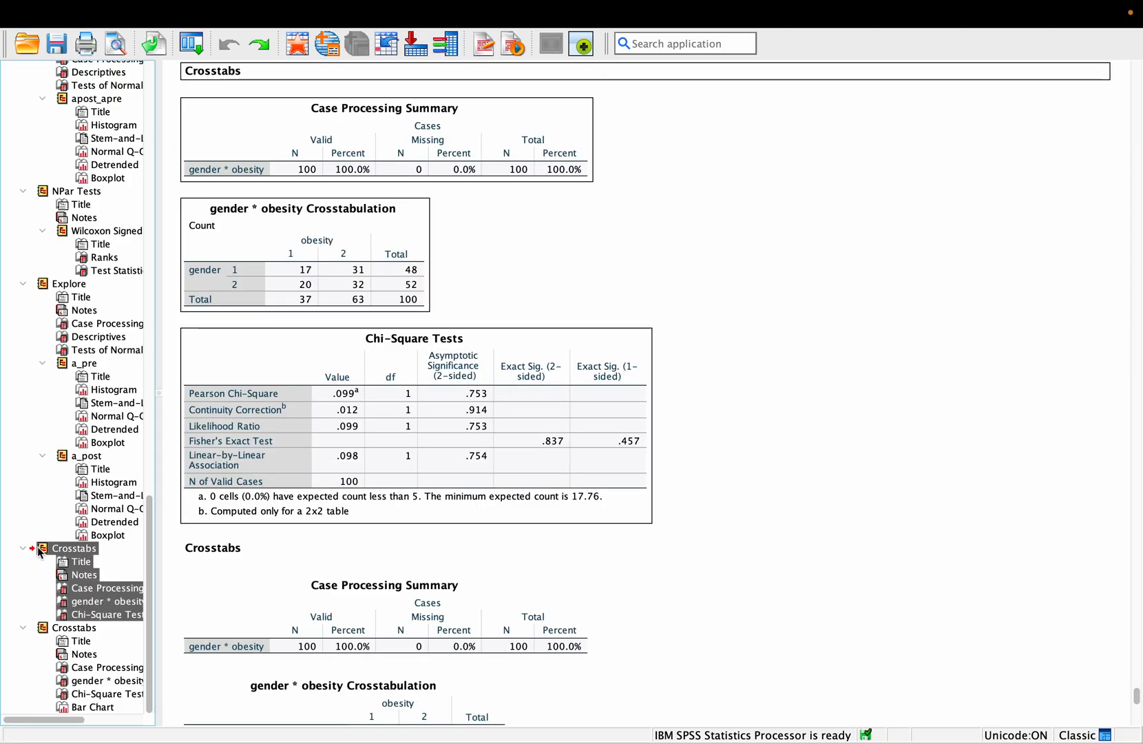
right_click(37, 549)
click(85, 550)
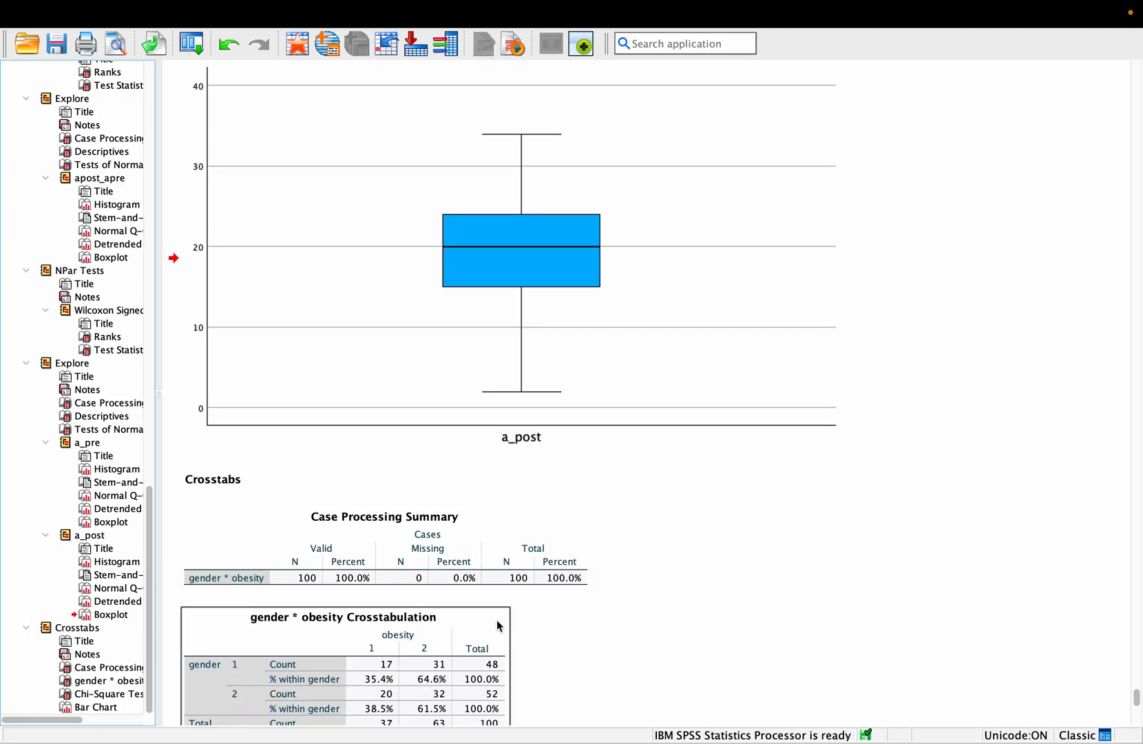
- Examine the gender by obesity crosstabulation and the Chi-Square Tests table, including the expected count footnote and the significance values
scroll(497, 619, down, 10)
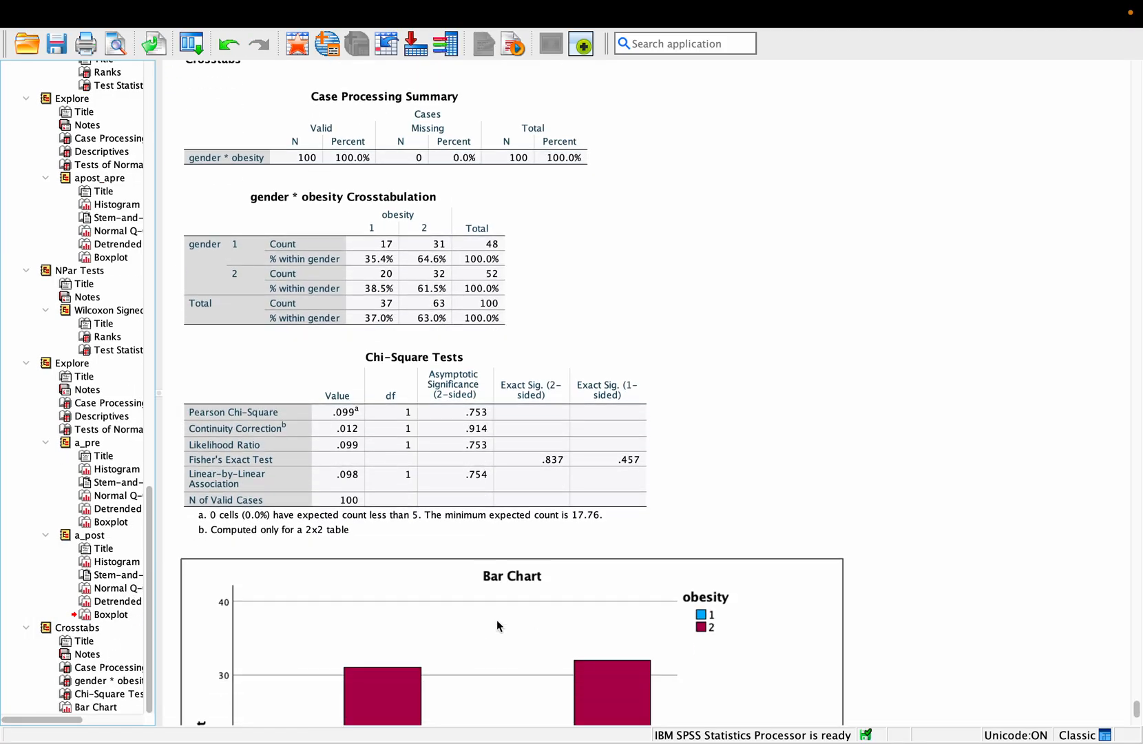
scroll(496, 619, up, 2)
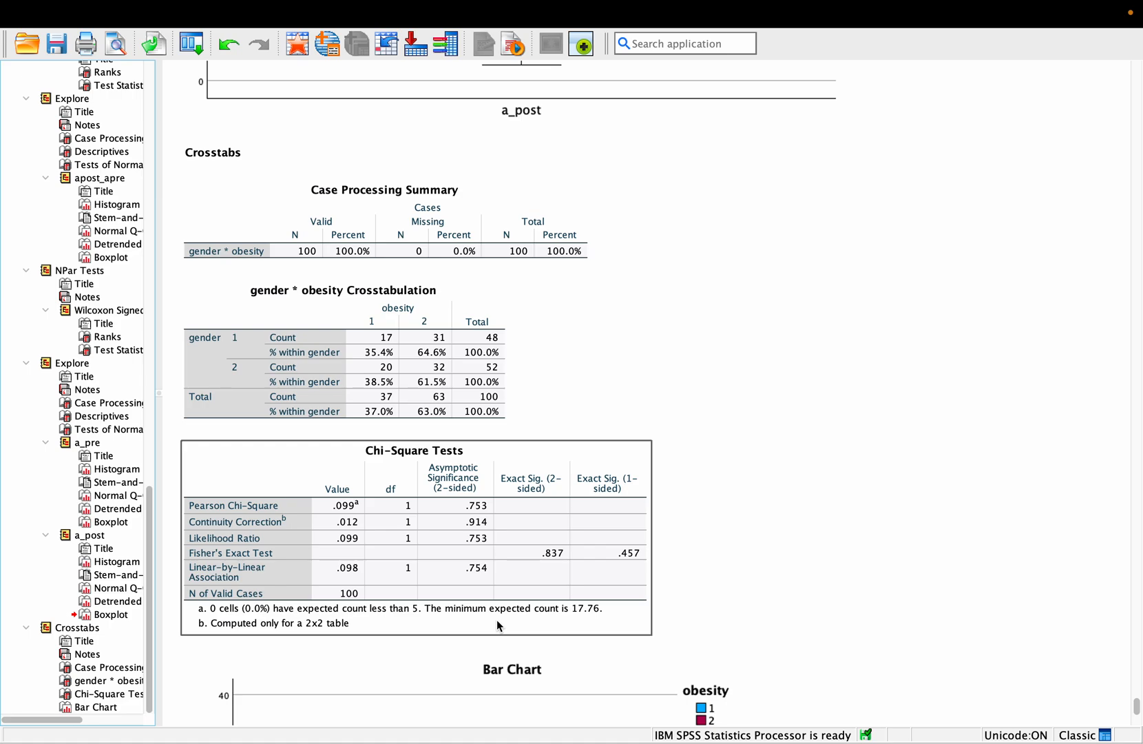
scroll(498, 621, down, 2)
scroll(498, 621, up, 4)
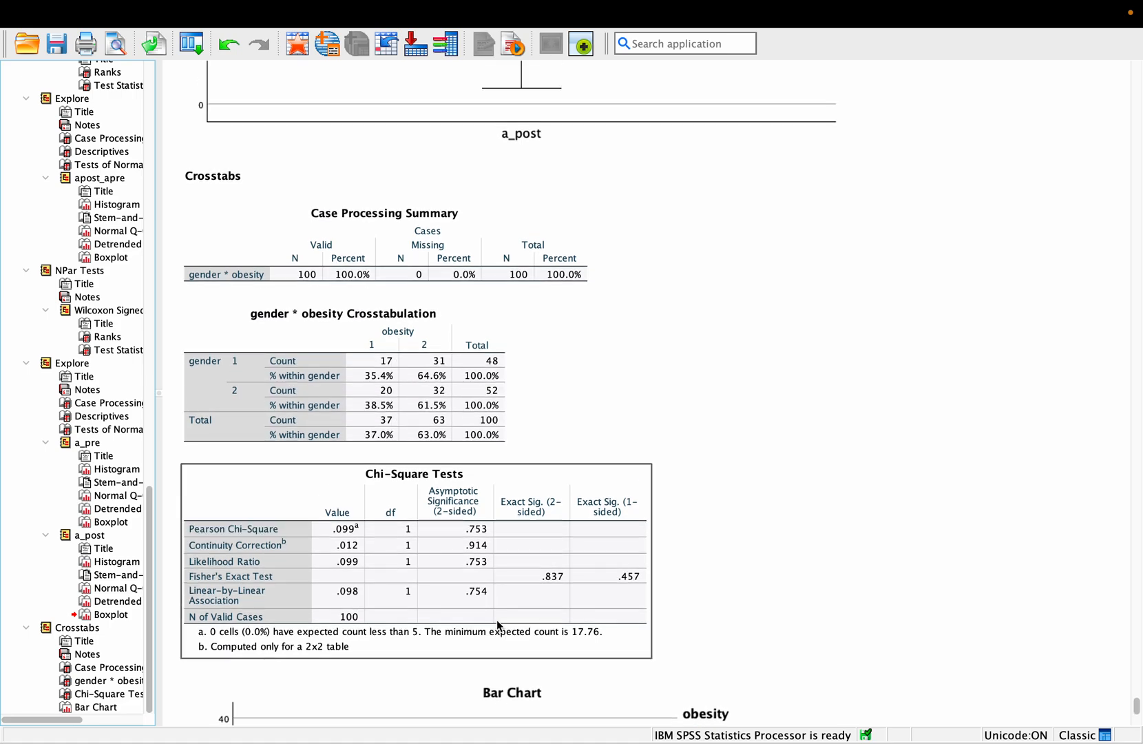
scroll(498, 622, down, 2)
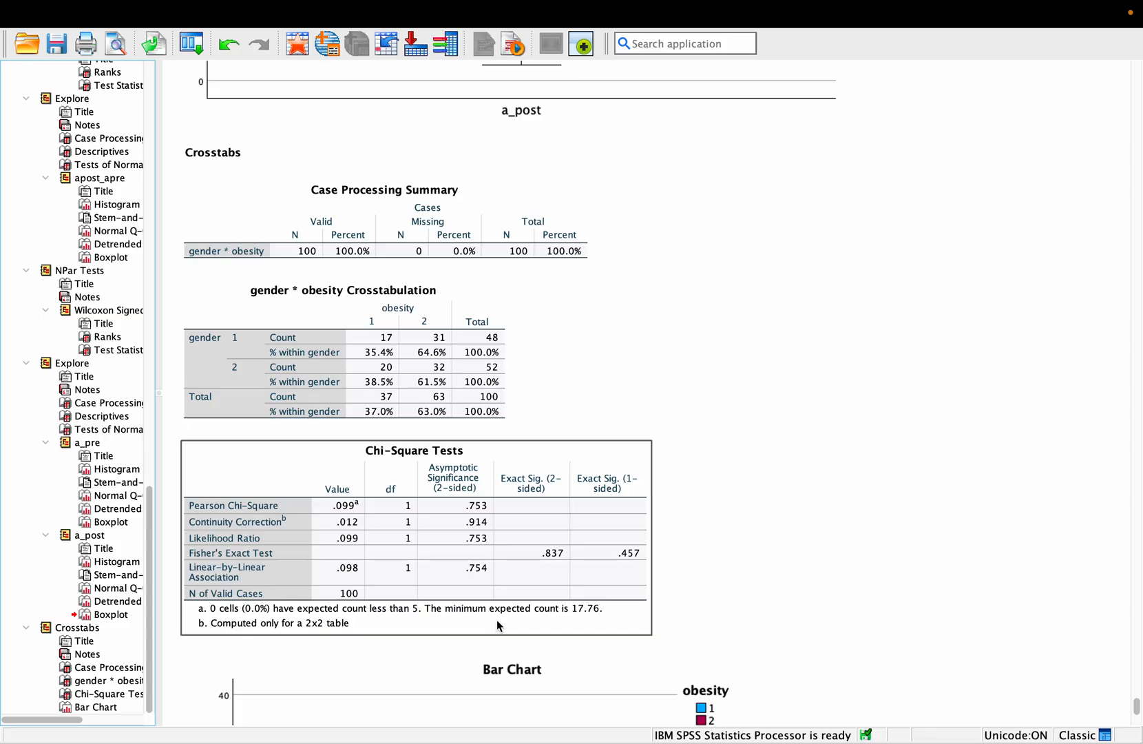
click(679, 624)
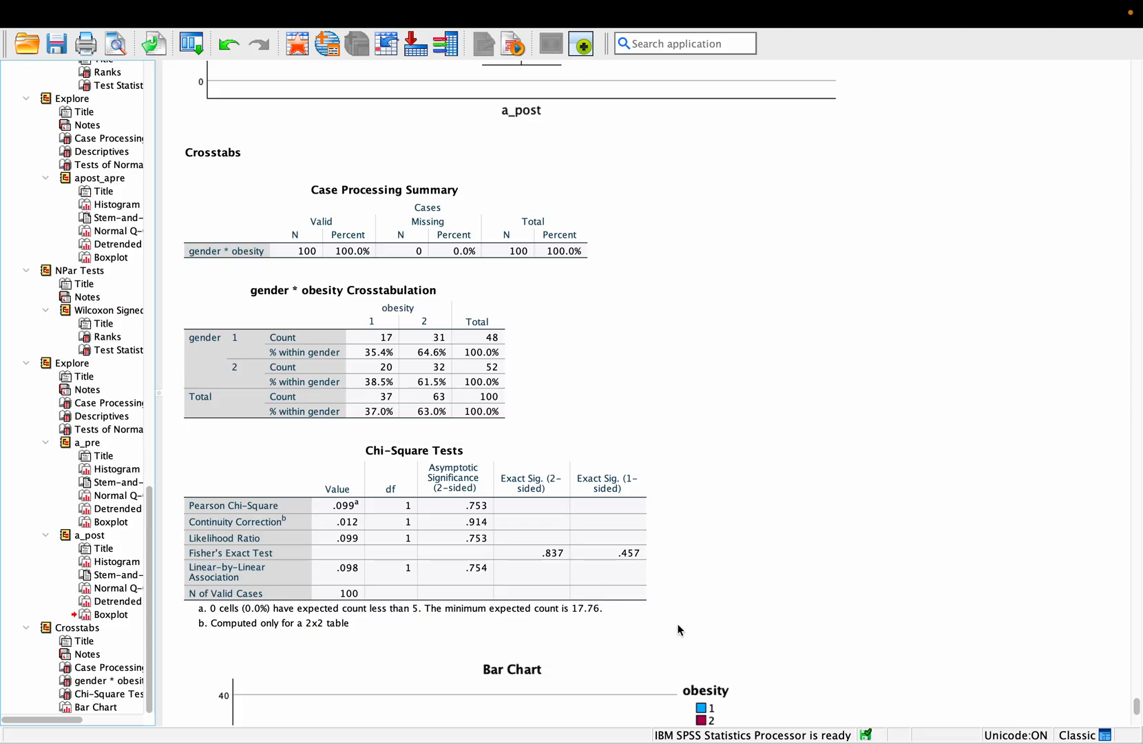
click(637, 631)
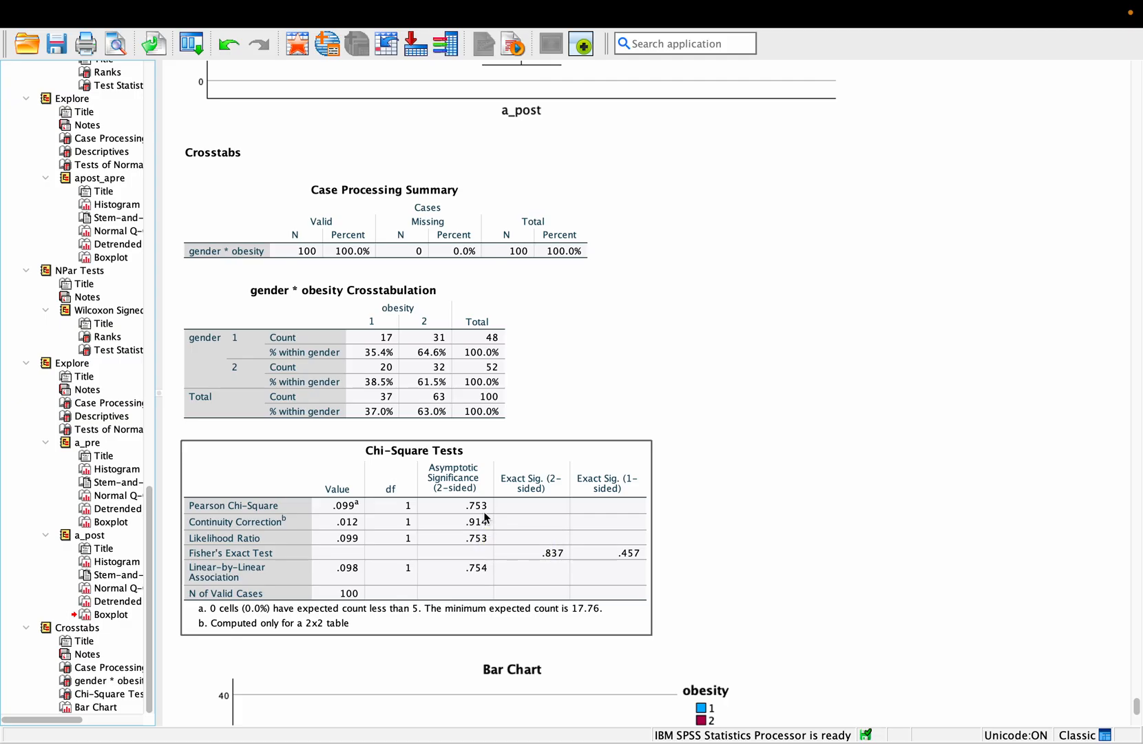
click(256, 153)
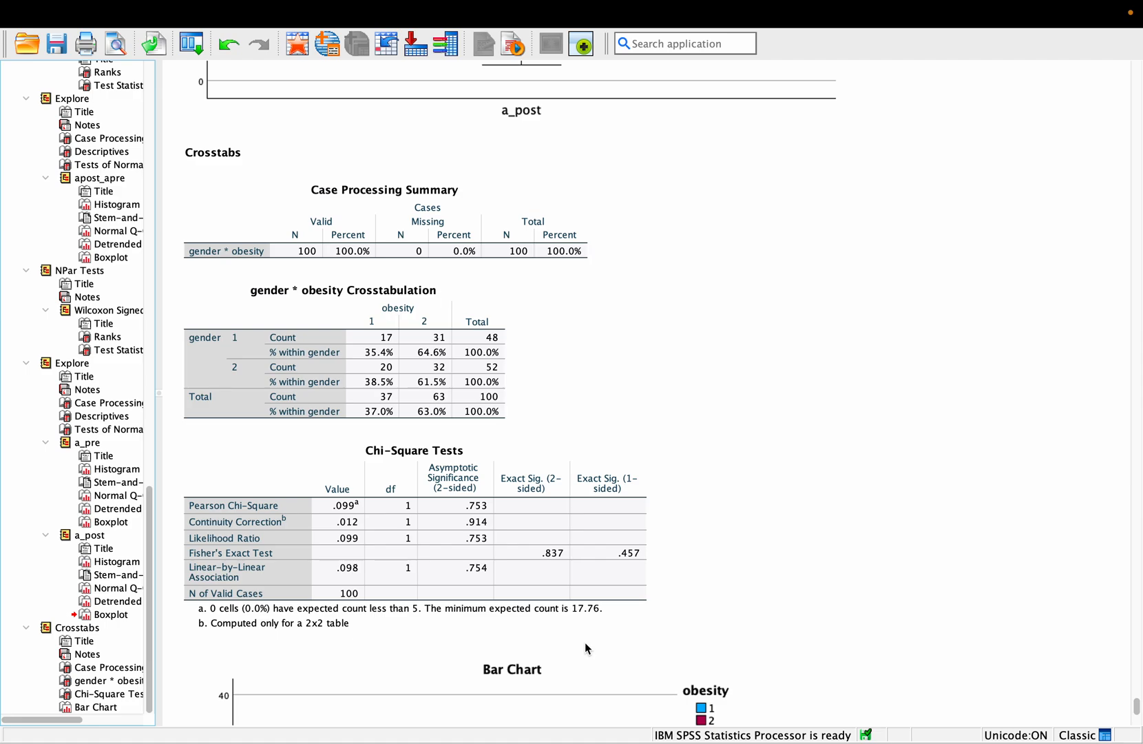
click(587, 619)
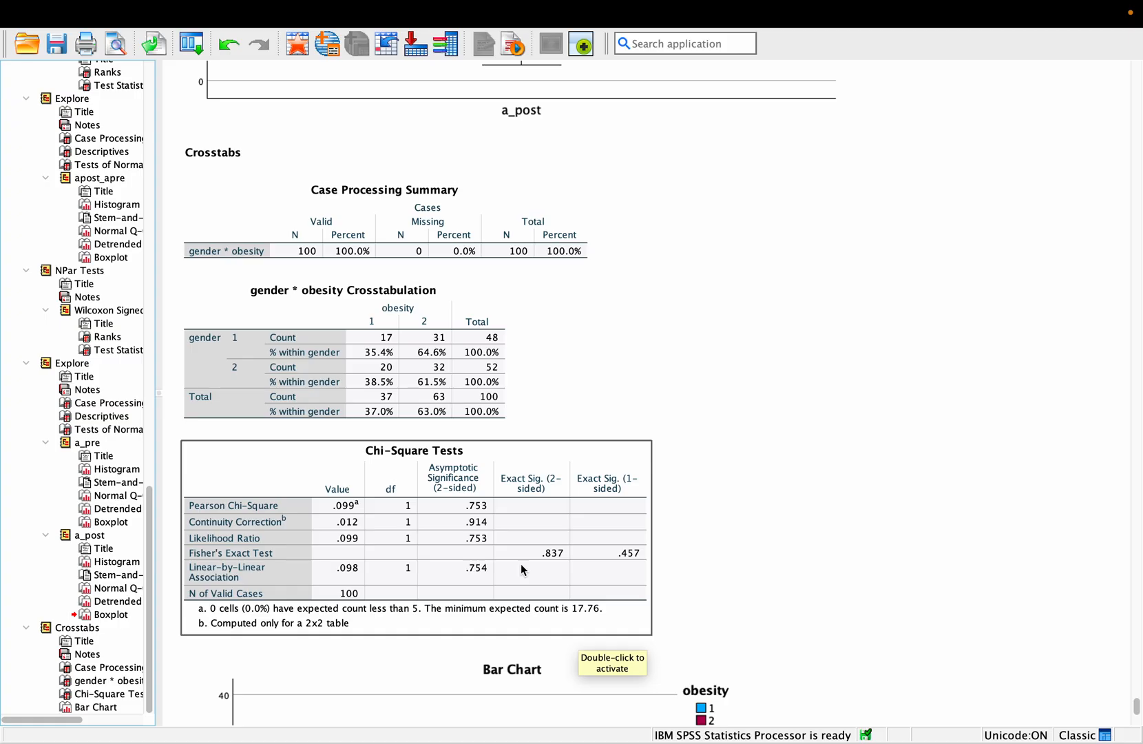
scroll(520, 563, up, 3)
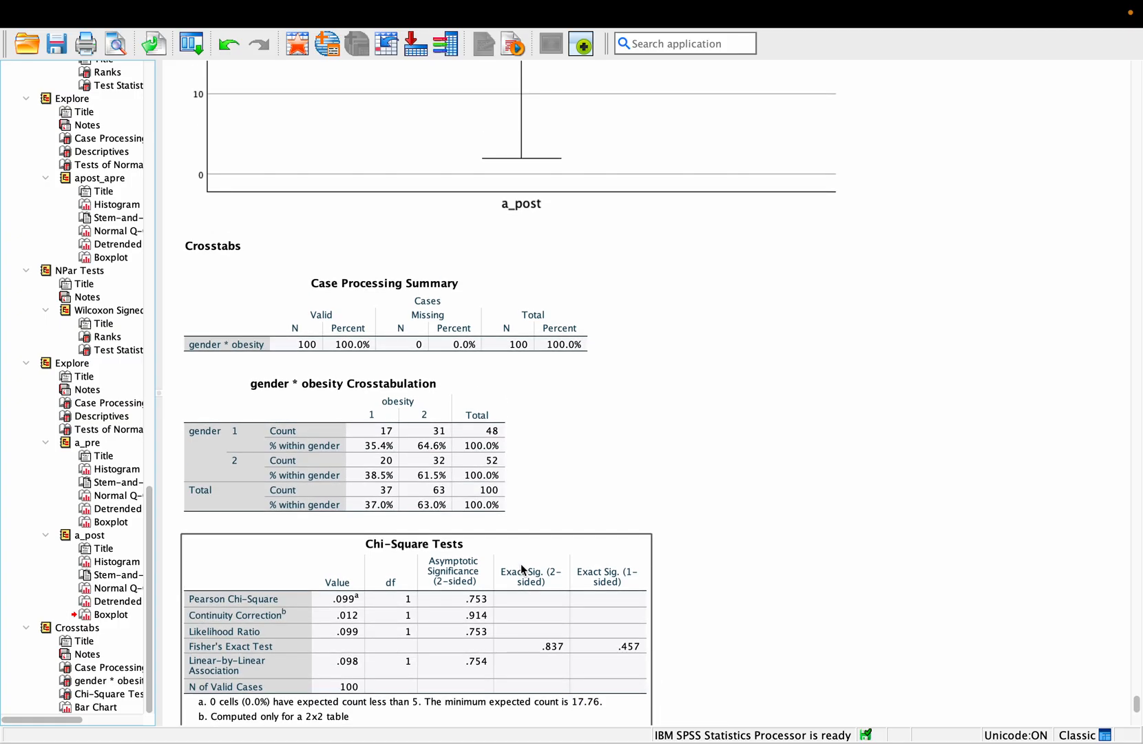
scroll(521, 568, up, 2)
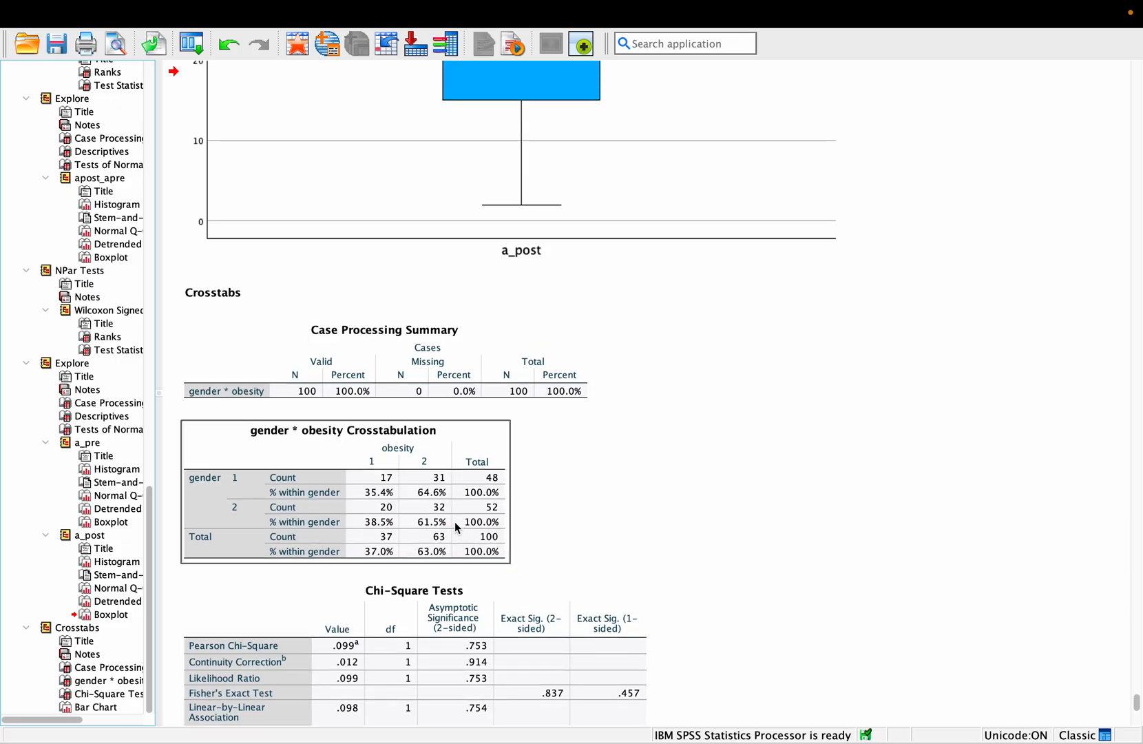
- Open the Crosstabs title for editing and add an empty line below the heading
click(246, 294)
double_click(254, 292)
click(252, 290)
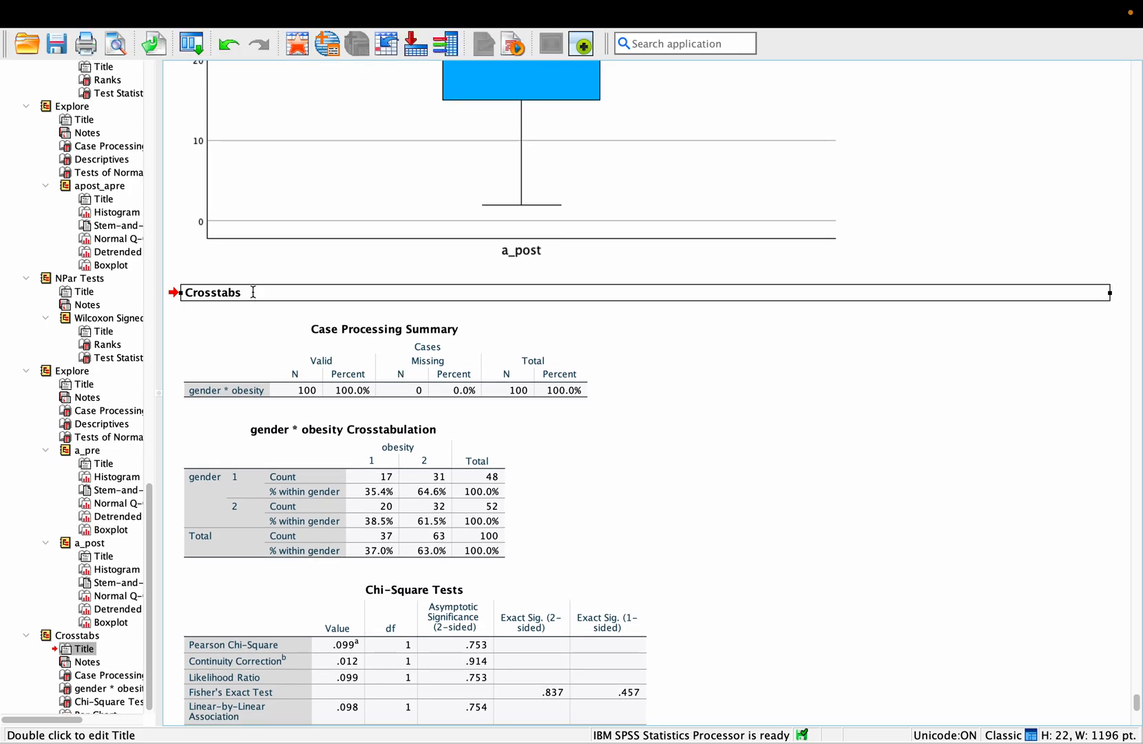
double_click(252, 290)
key(Return)
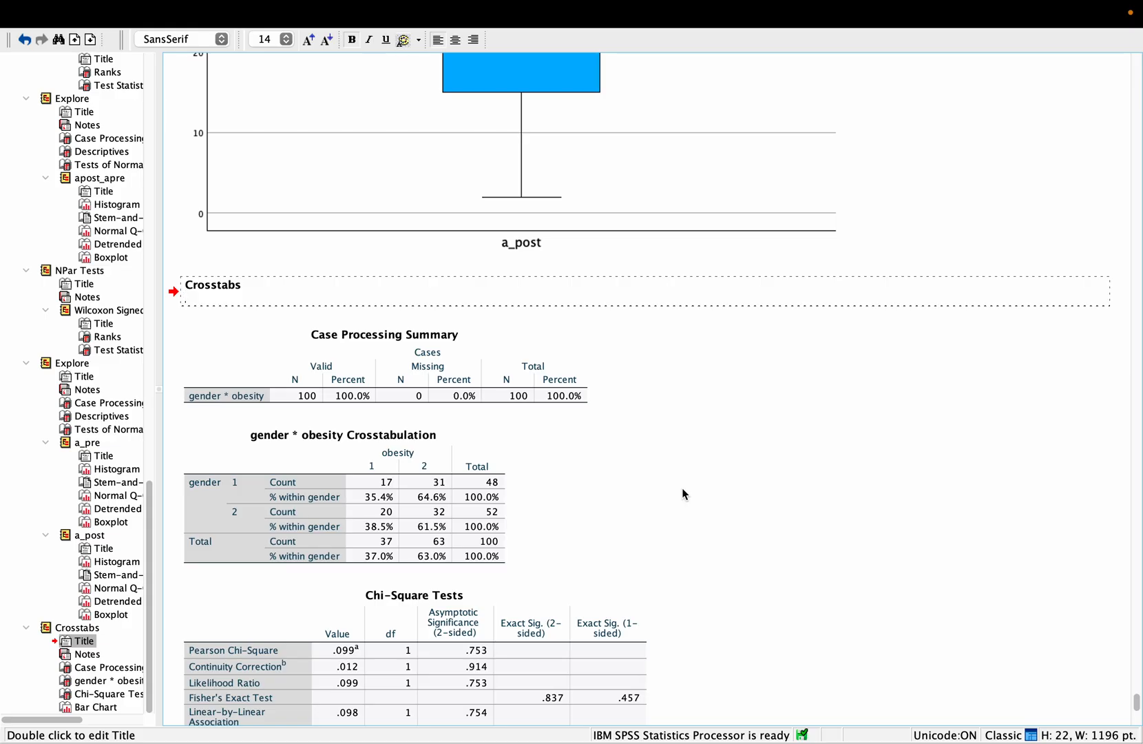
- Start the conclusion text on the line below the Crosstabs heading with "A"
scroll(683, 490, down, 5)
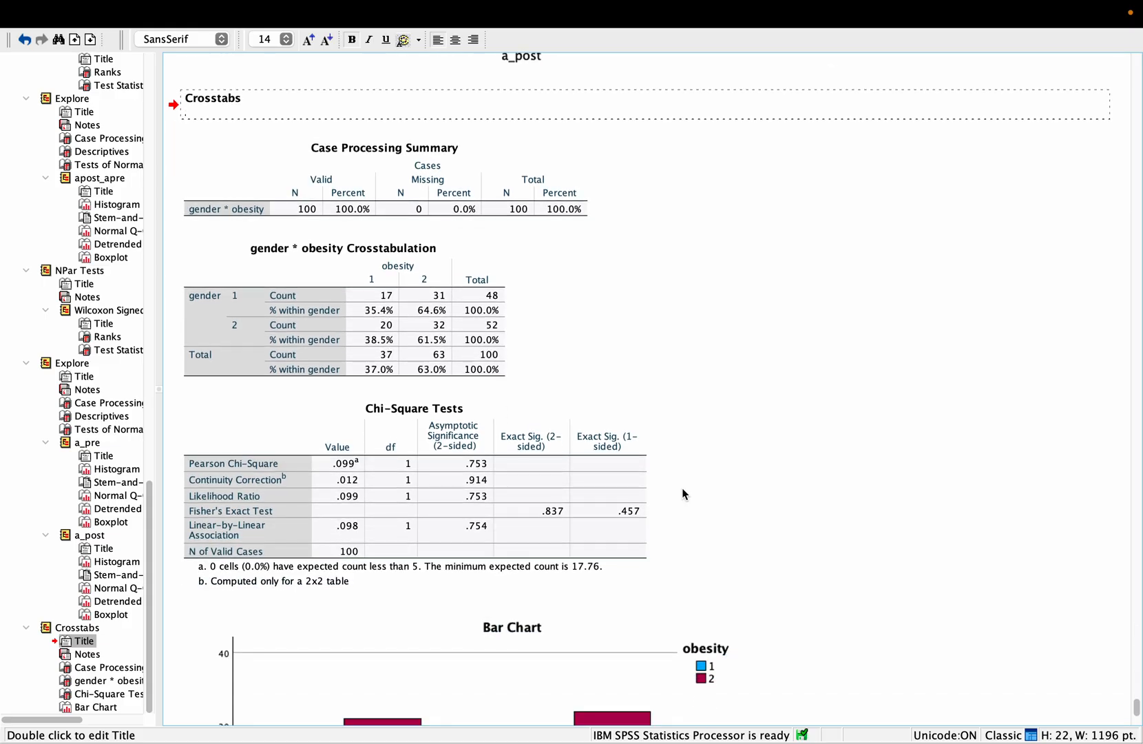
scroll(682, 491, up, 4)
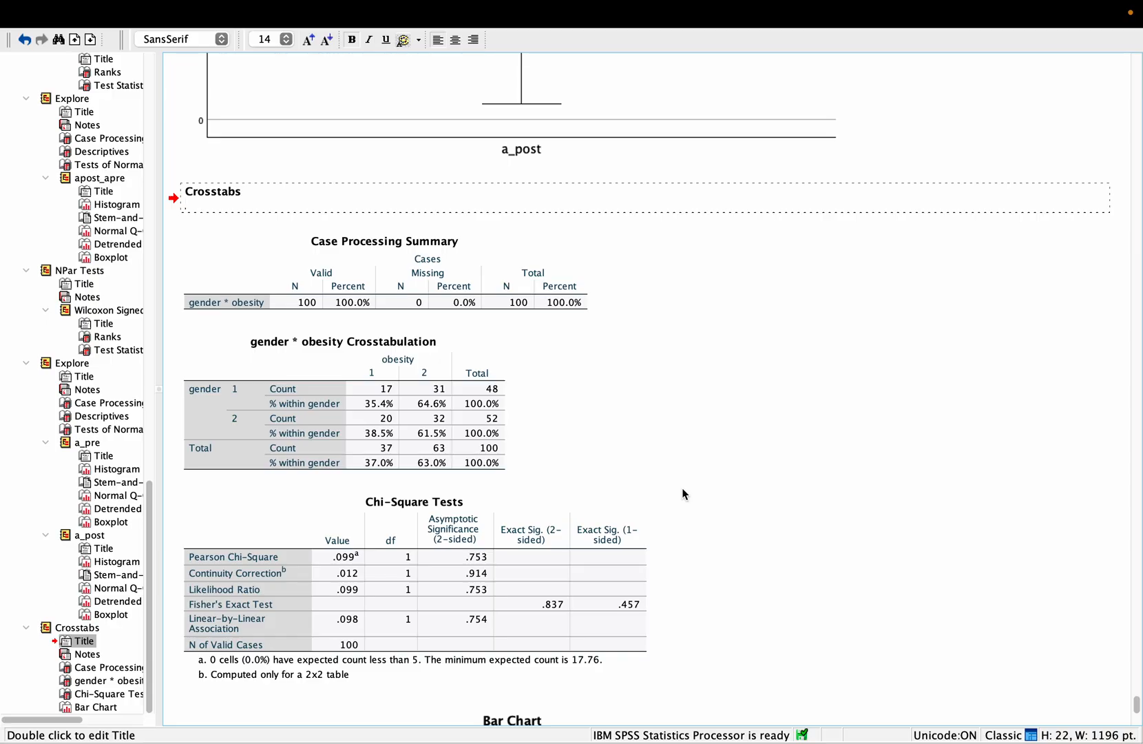
scroll(682, 487, down, 5)
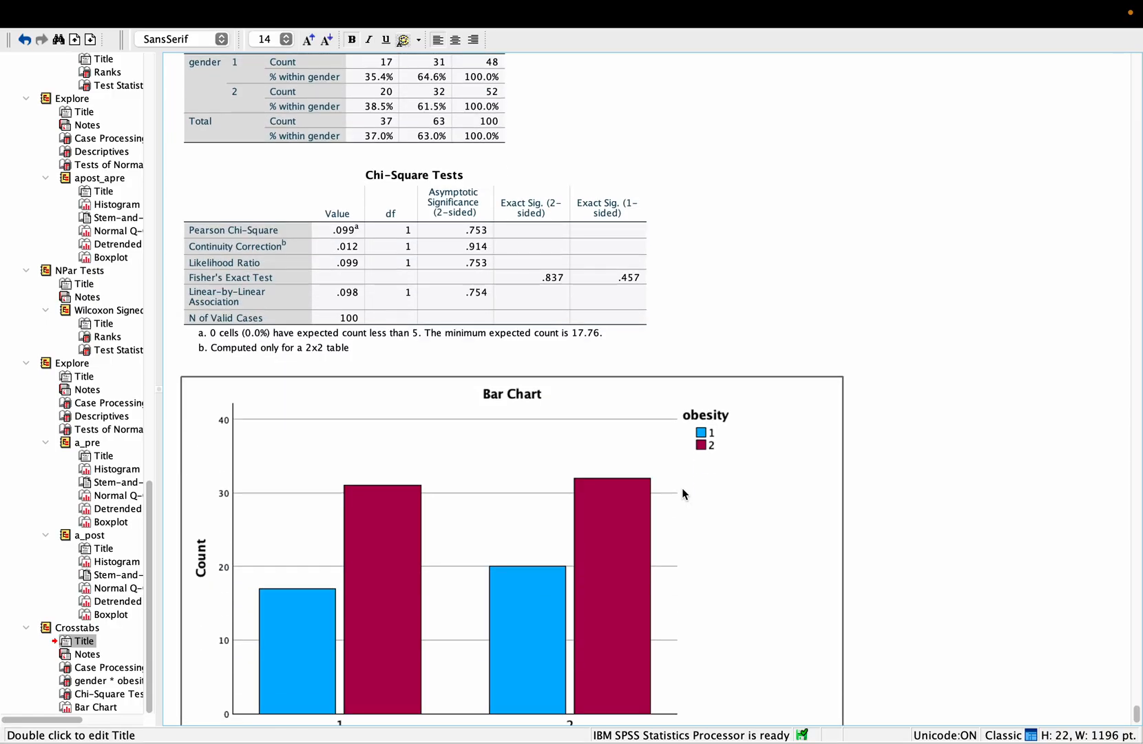
scroll(682, 488, up, 4)
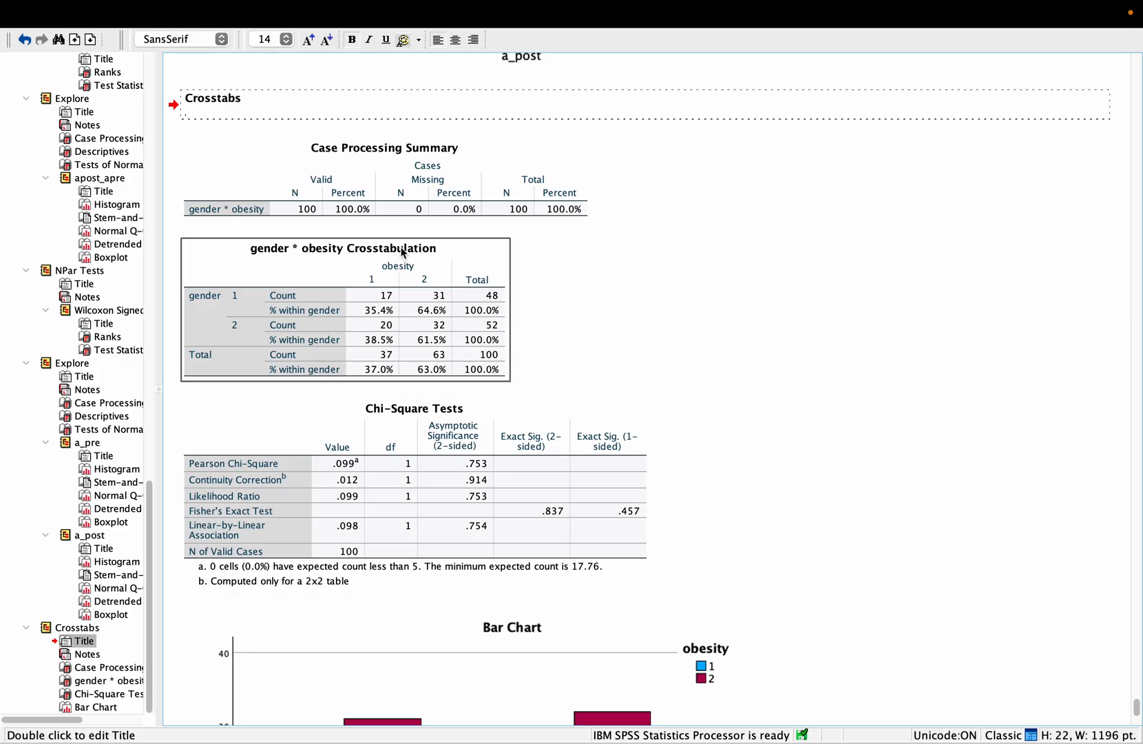
scroll(403, 253, up, 3)
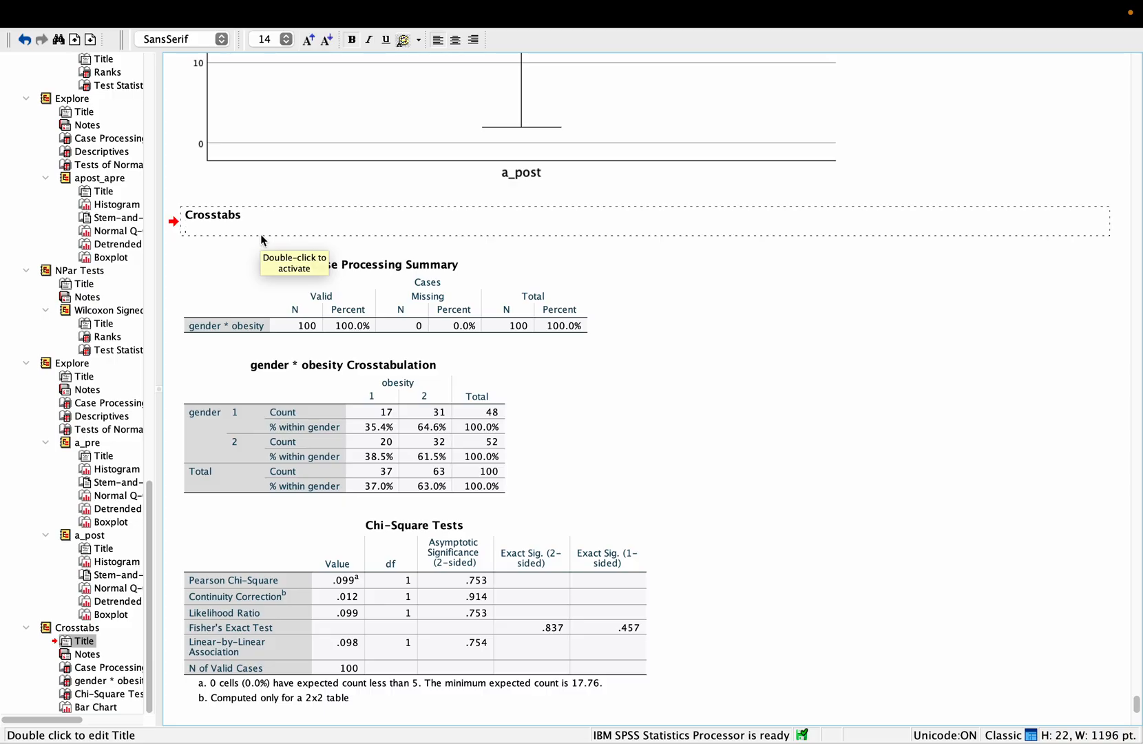
key(Return)
text(A)
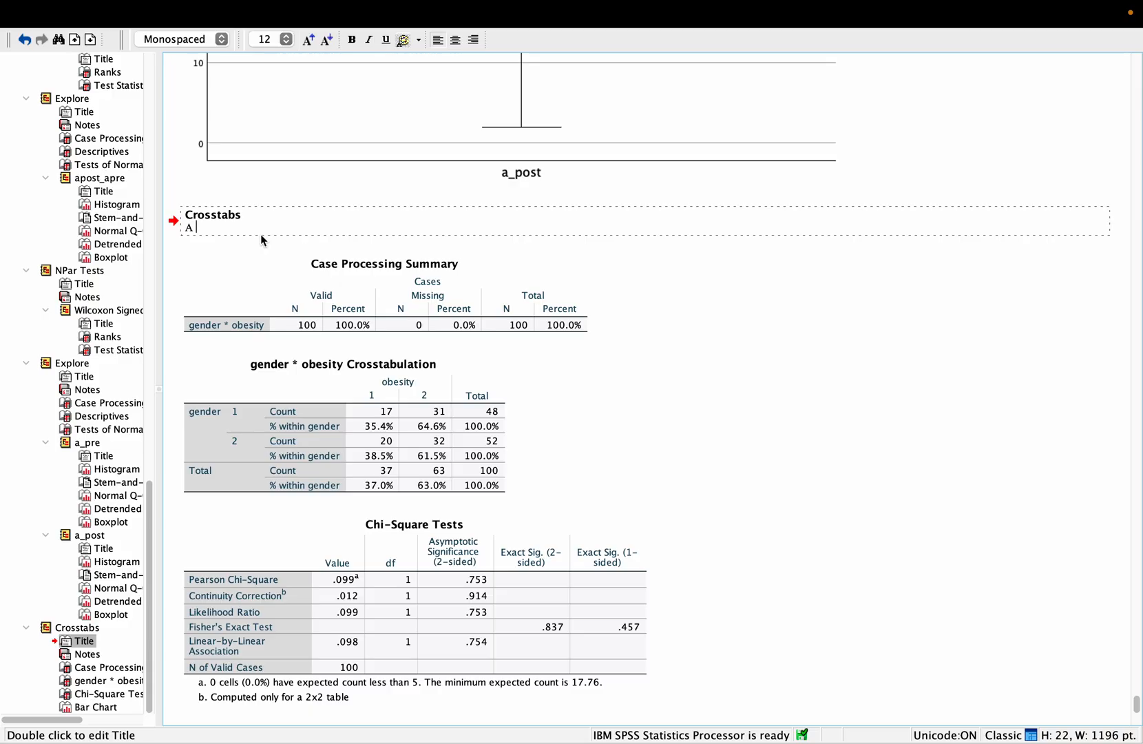
- Copy the conclusion paragraph from under the Wilcoxon Signed Ranks Test heading for reuse in the Crosstabs output
scroll(388, 330, up, 15)
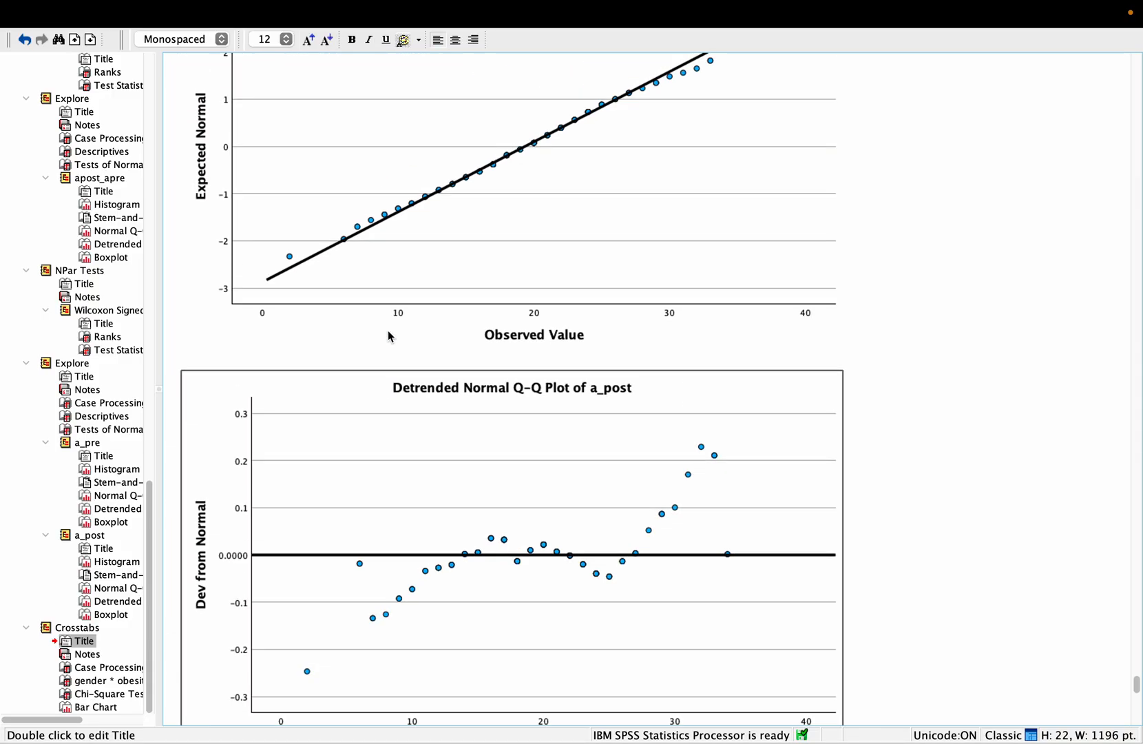
scroll(388, 332, up, 20)
scroll(388, 336, up, 20)
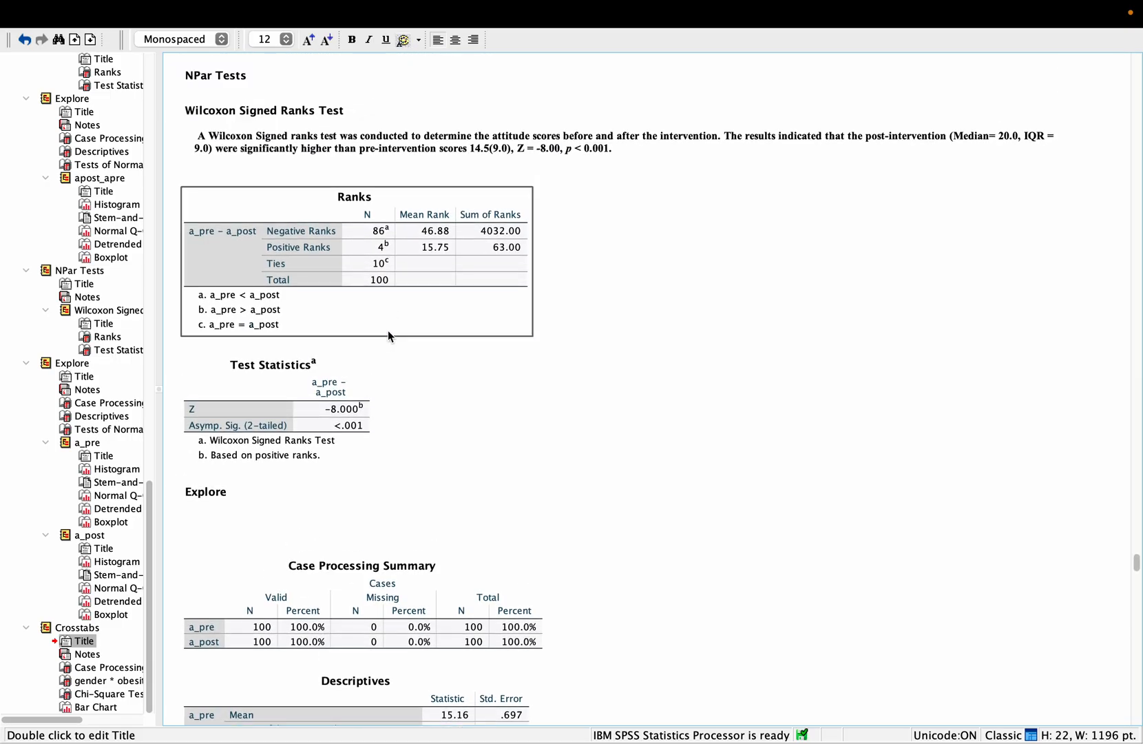
click(274, 144)
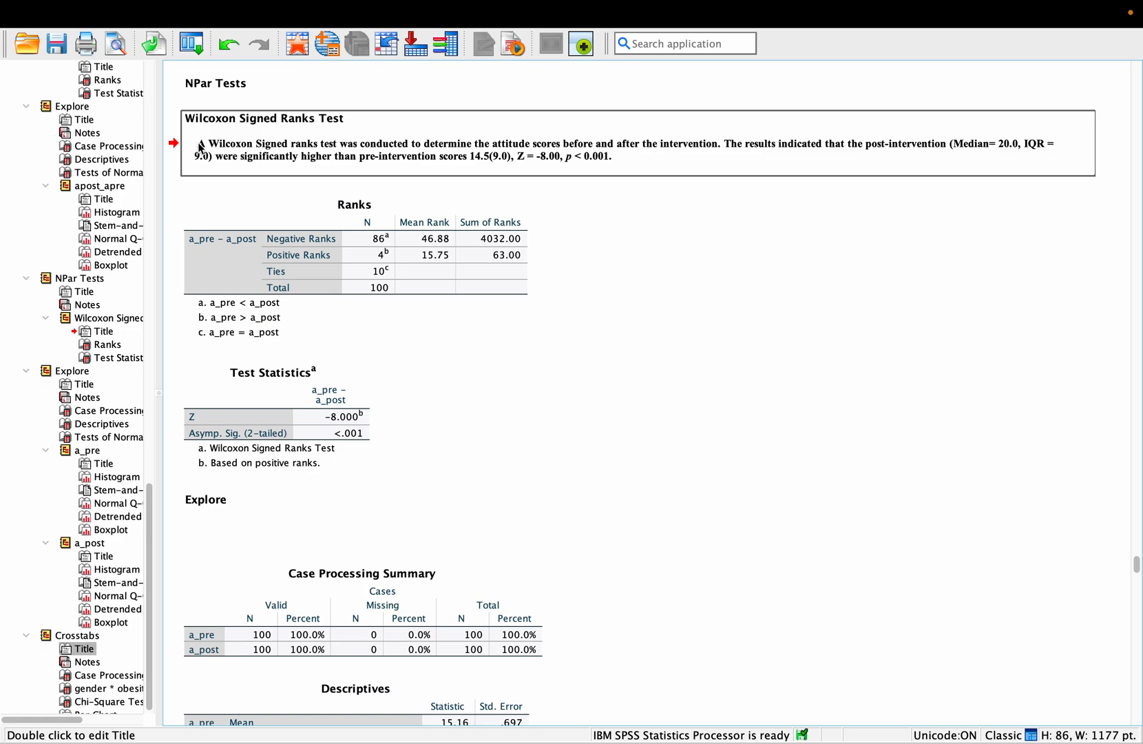
click(274, 146)
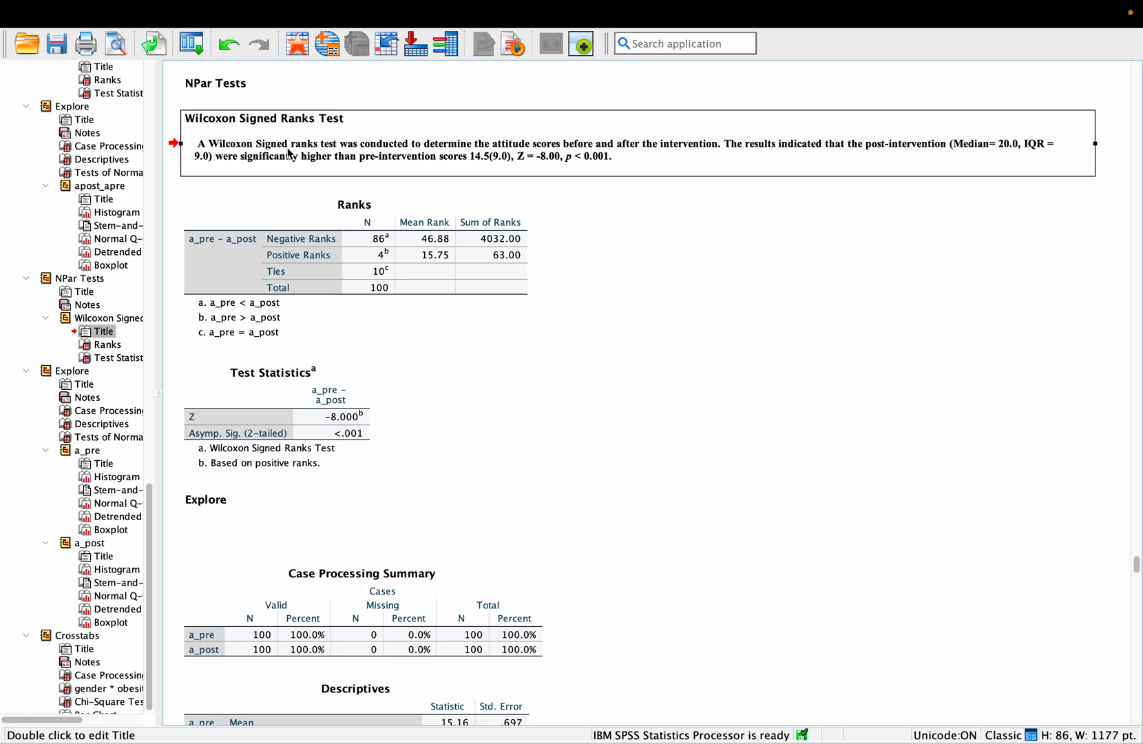
double_click(201, 146)
drag(191, 136, 618, 154)
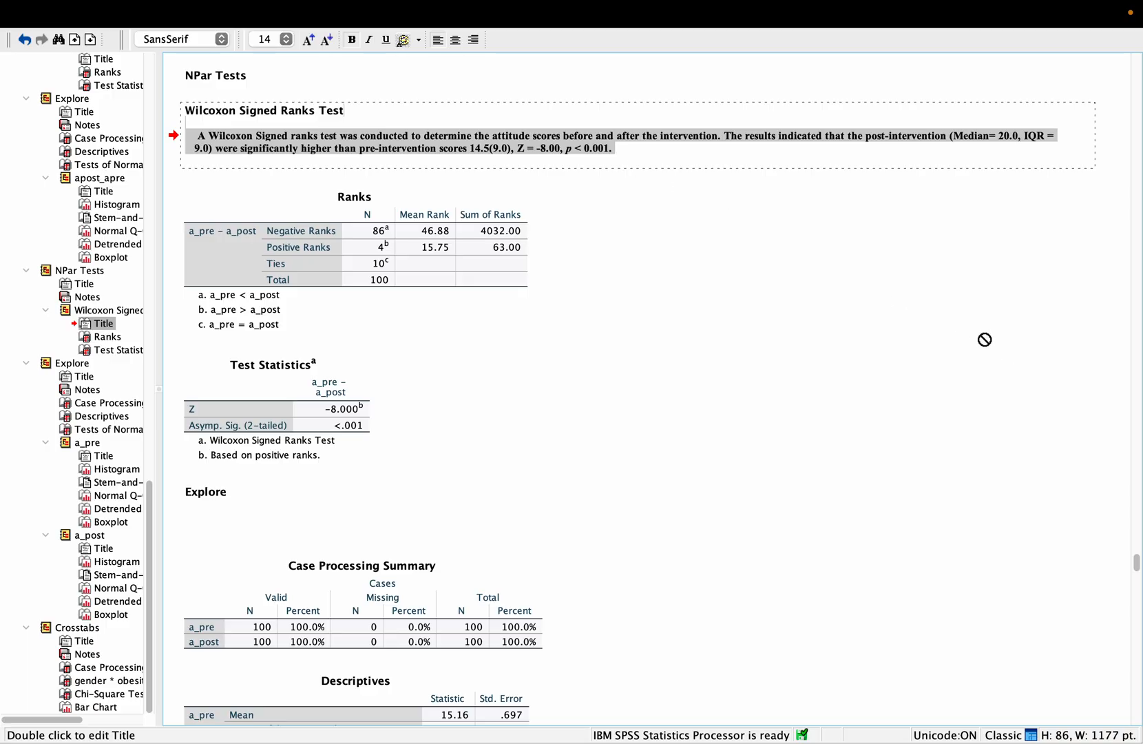
click(904, 308)
scroll(905, 309, down, 20)
scroll(904, 309, down, 20)
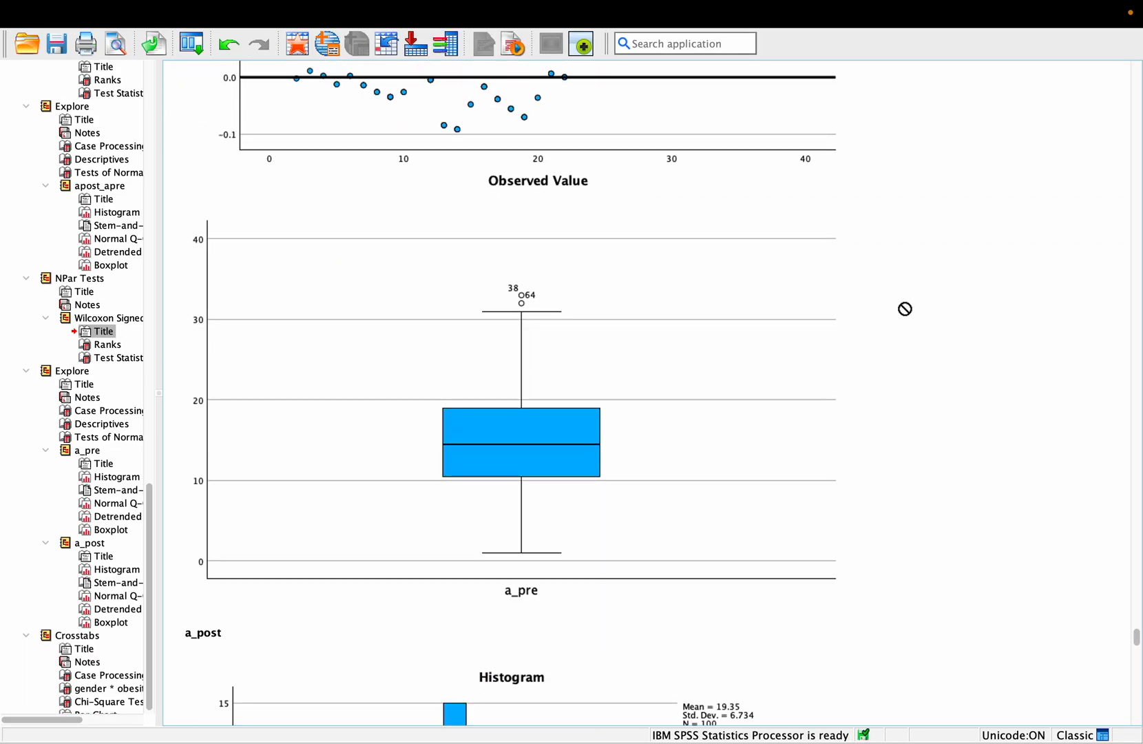
scroll(905, 308, down, 15)
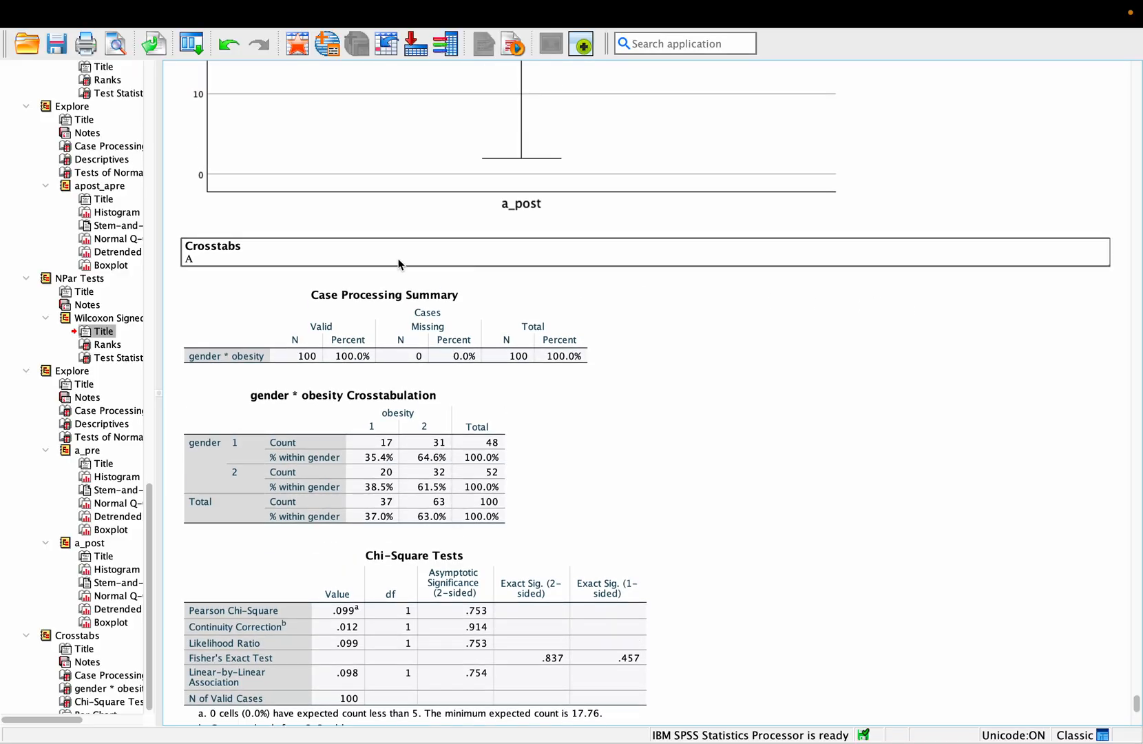
click(349, 263)
double_click(349, 263)
click(236, 257)
key(Delete)
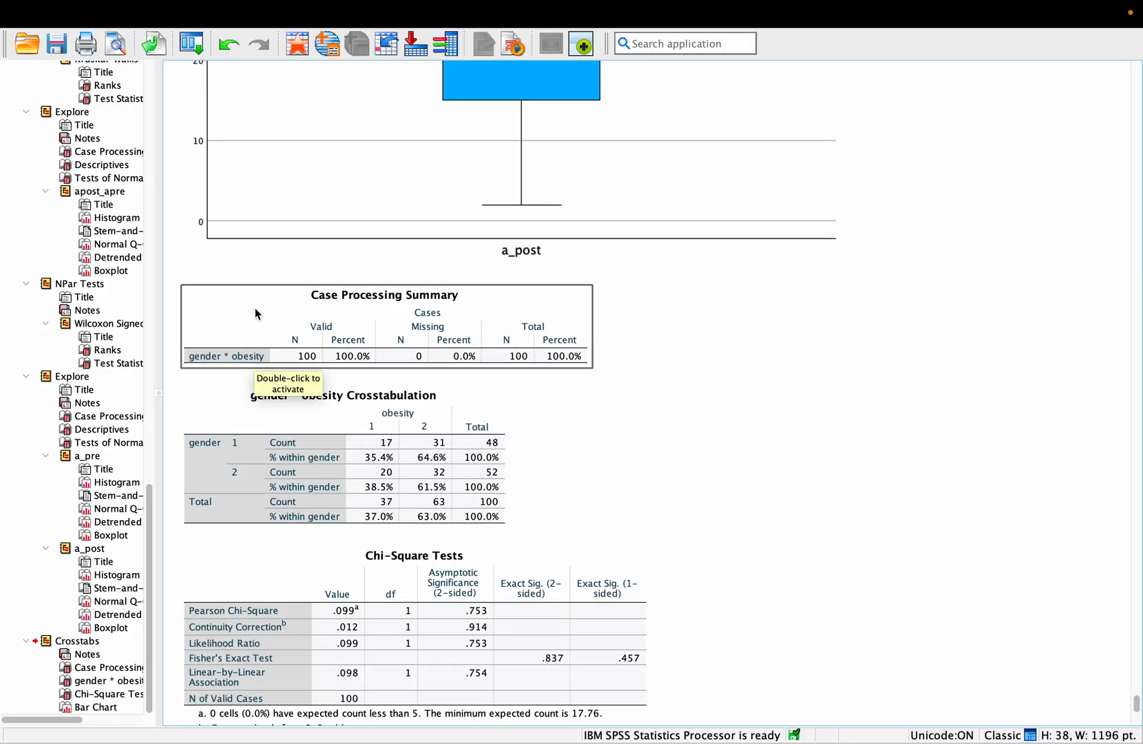
scroll(445, 487, up, 10)
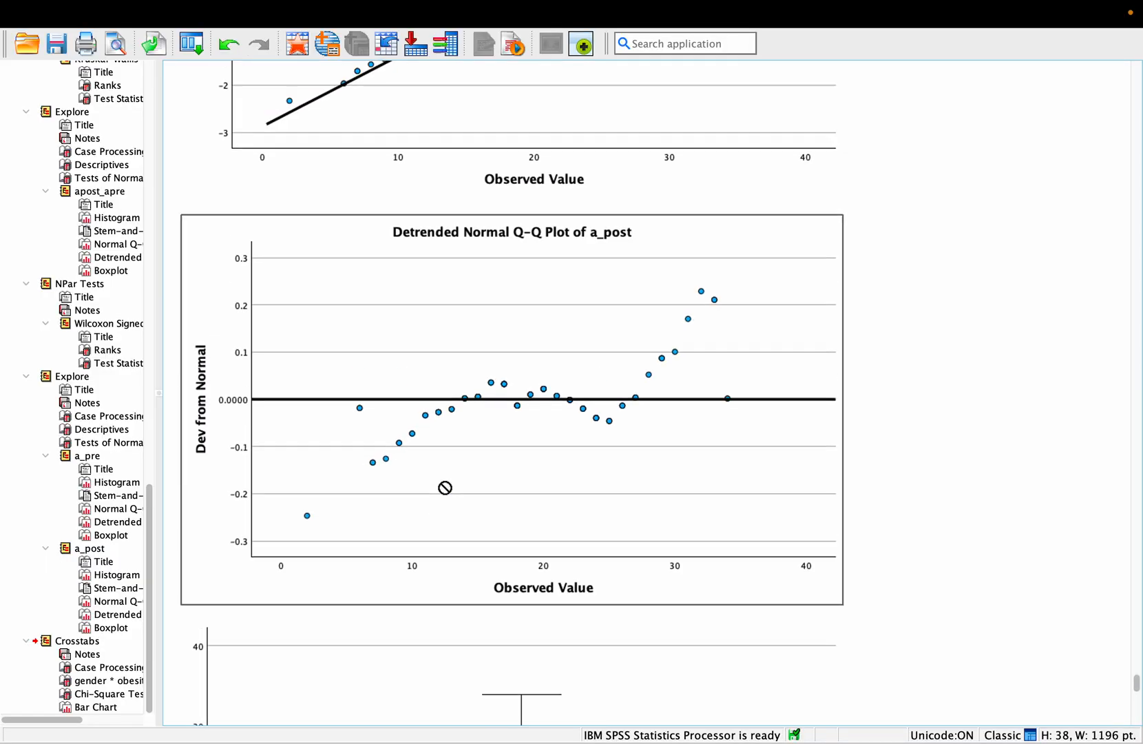
scroll(444, 487, down, 9)
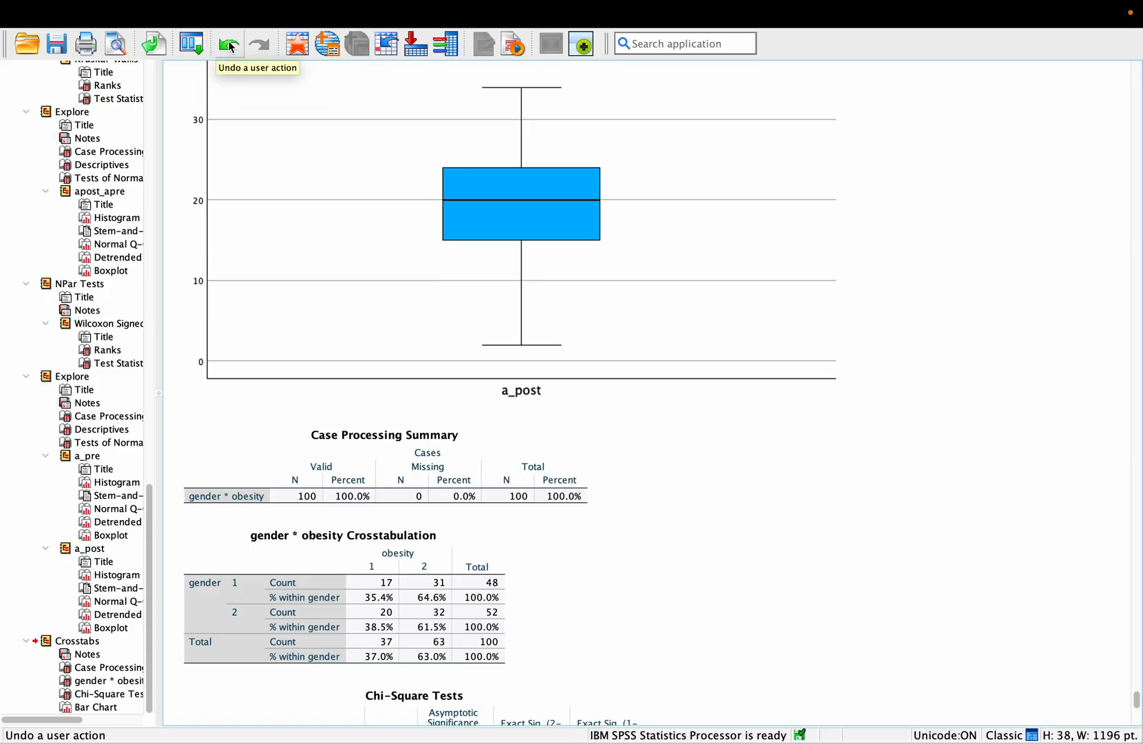
click(227, 43)
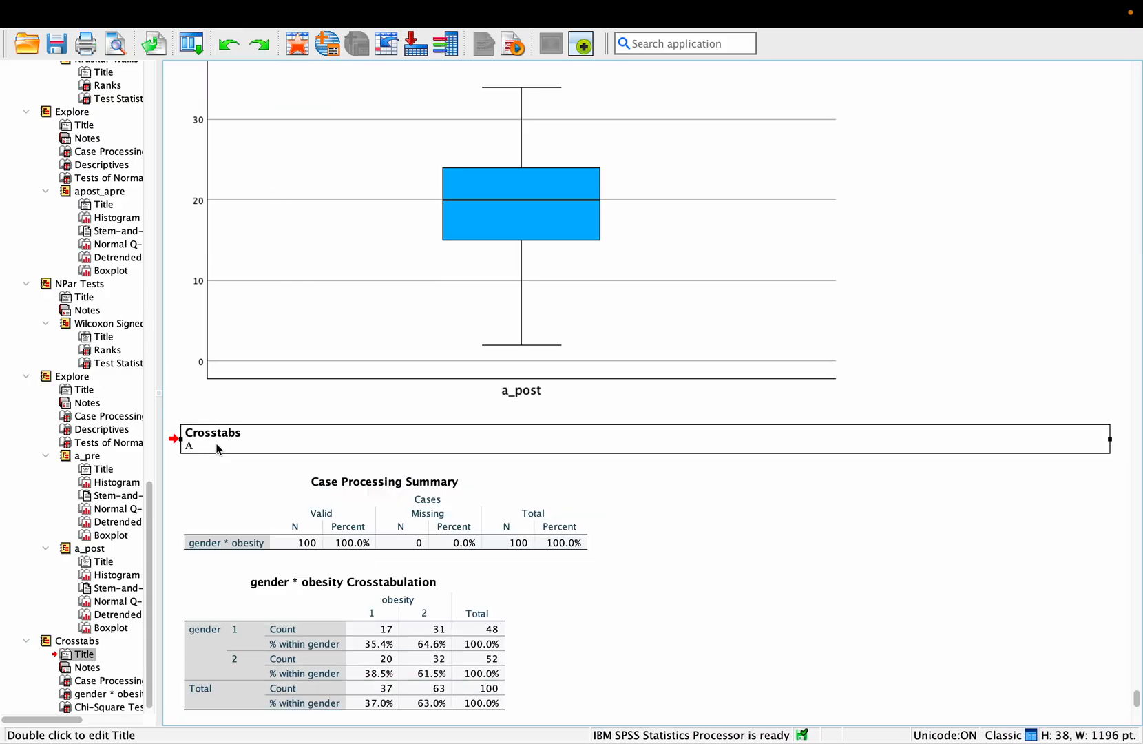
- Paste the copied Wilcoxon conclusion paragraph below the Crosstabs heading
double_click(216, 446)
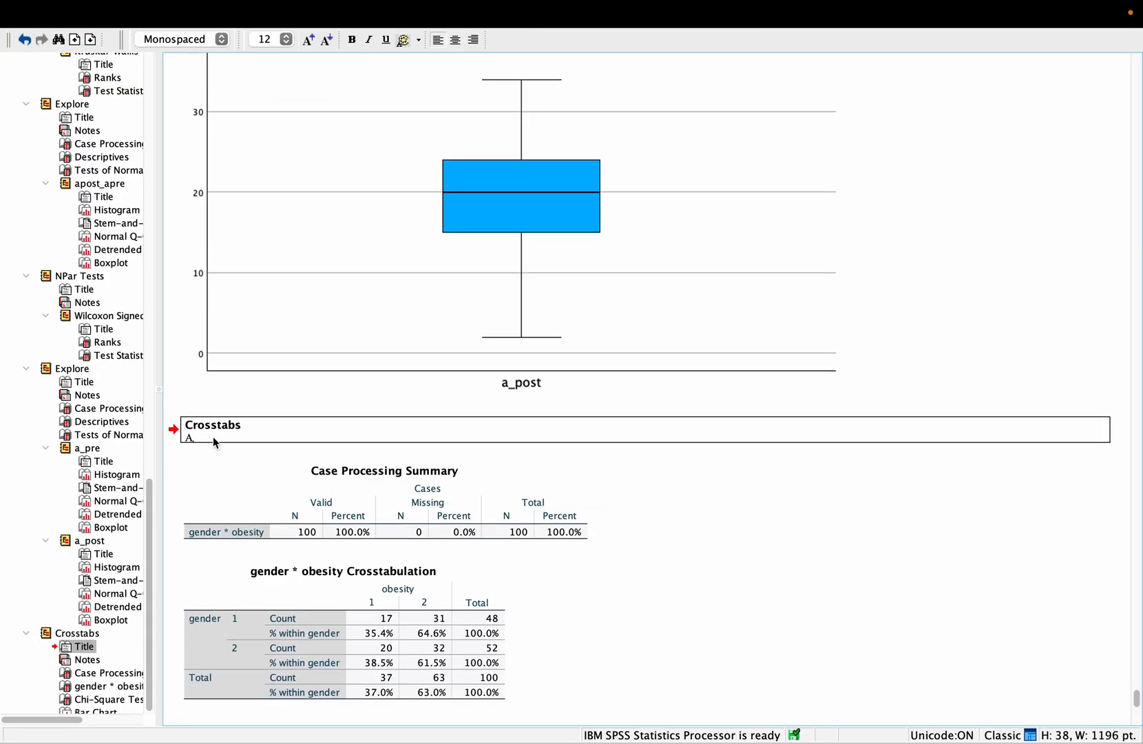
click(213, 437)
click(214, 462)
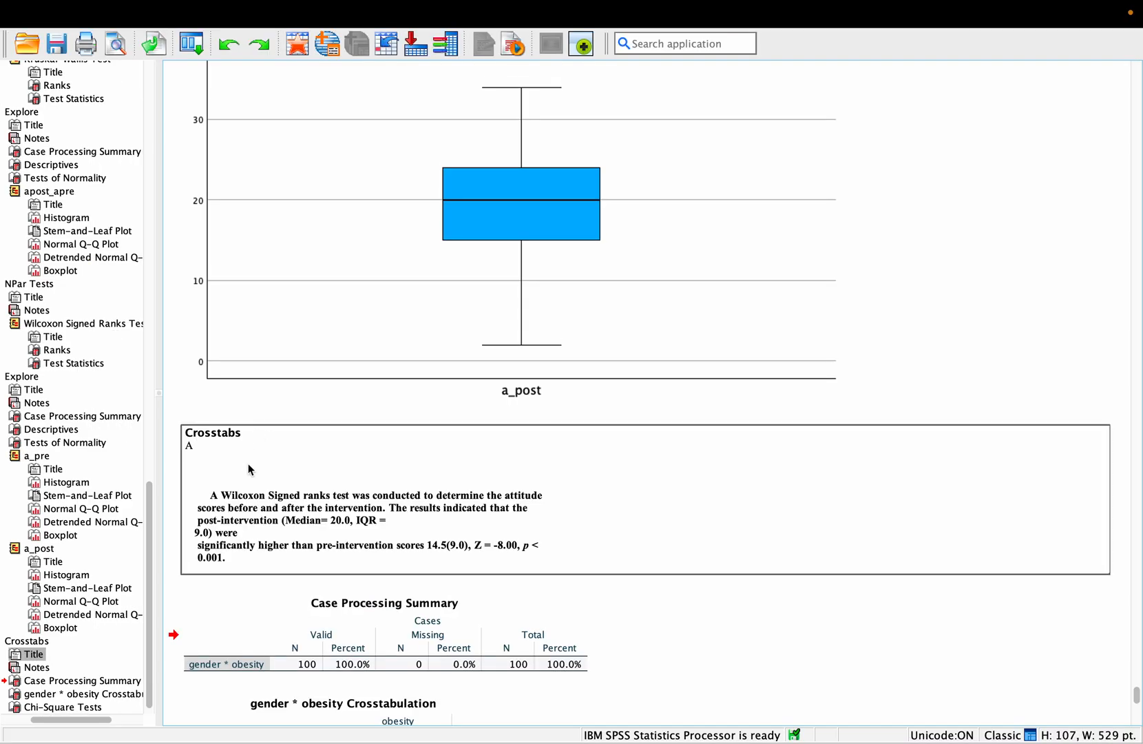
- Remove the gap above the pasted paragraph and replace its opening words with "A Chi square"
click(215, 501)
double_click(222, 502)
drag(221, 490, 189, 441)
key(BackSpace)
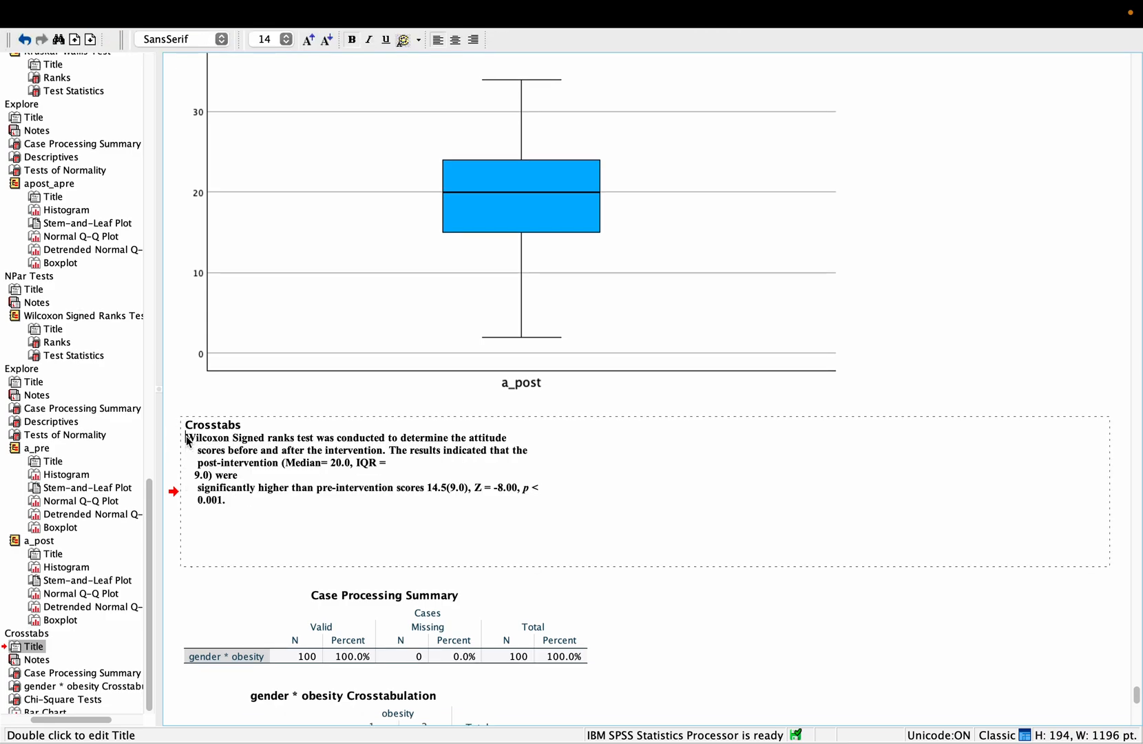
text(A)
drag(201, 441, 303, 440)
text(Chi square)
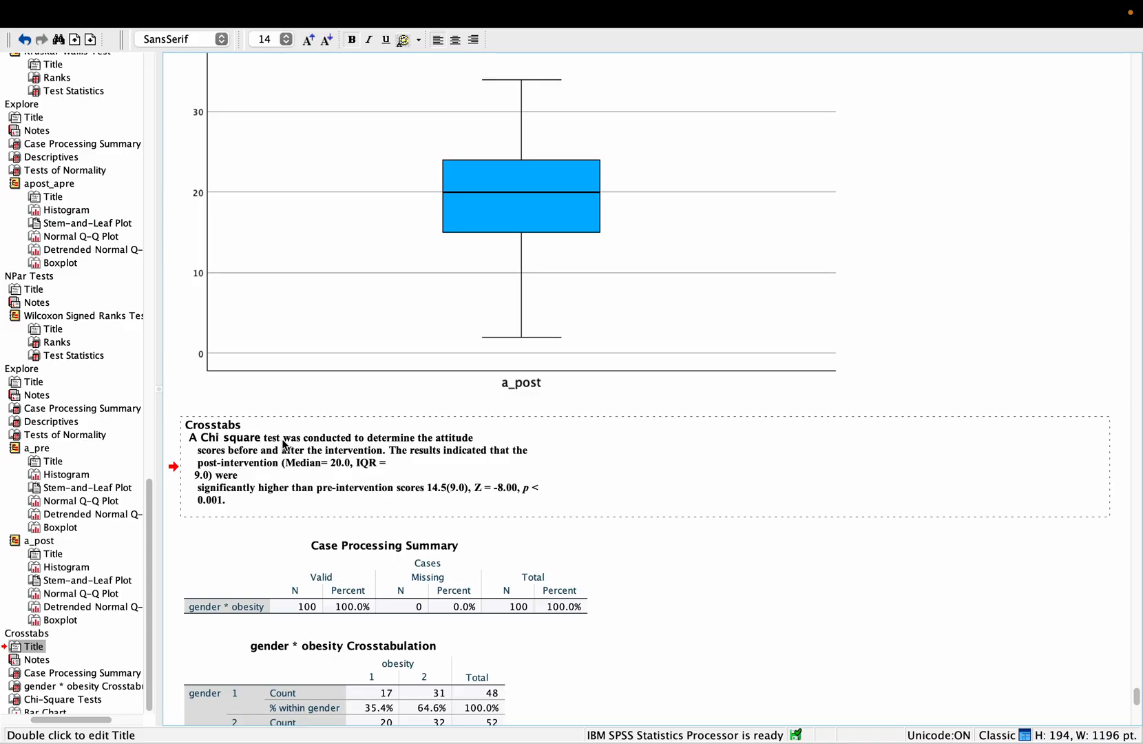
- Join the broken lines of the pasted paragraph by removing its extra line breaks and indents
click(437, 437)
click(196, 455)
key(Delete)
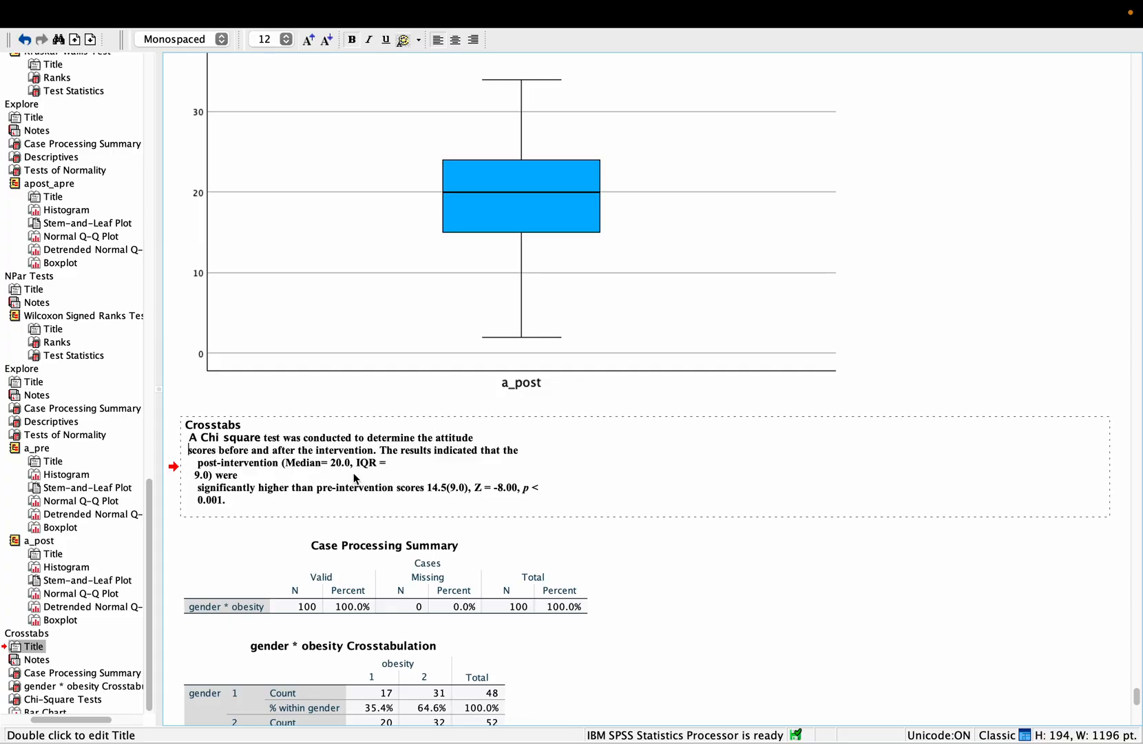
key(BackSpace)
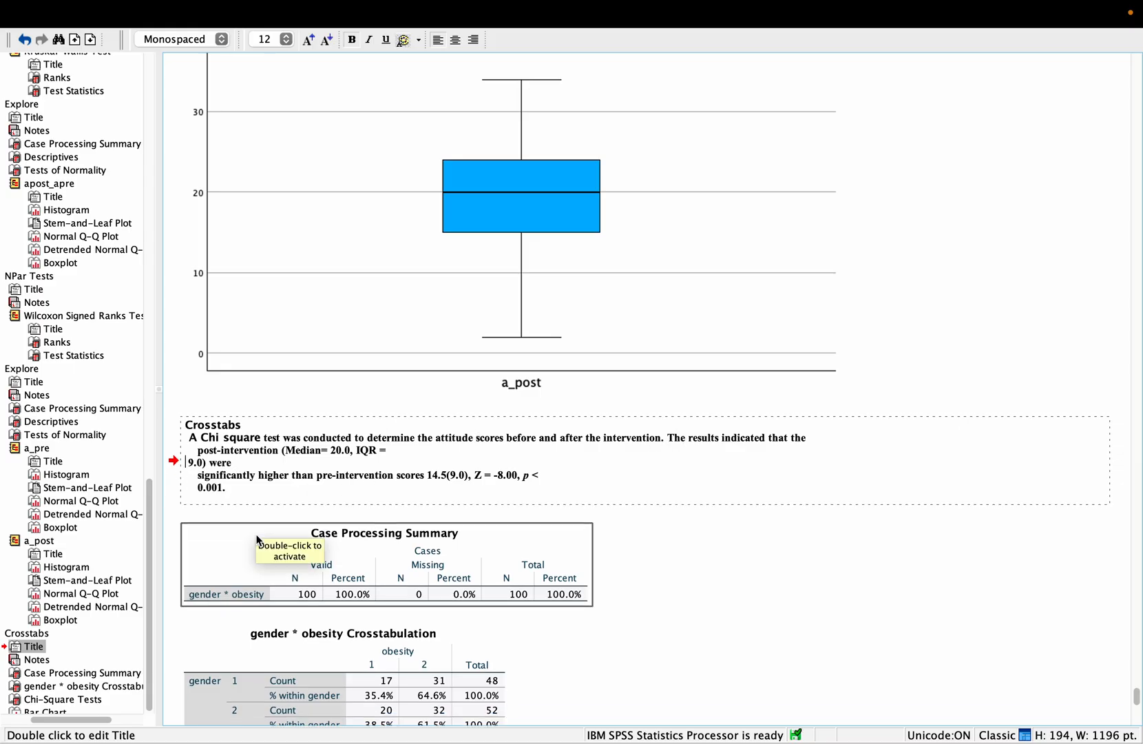
key(BackSpace)
click(196, 462)
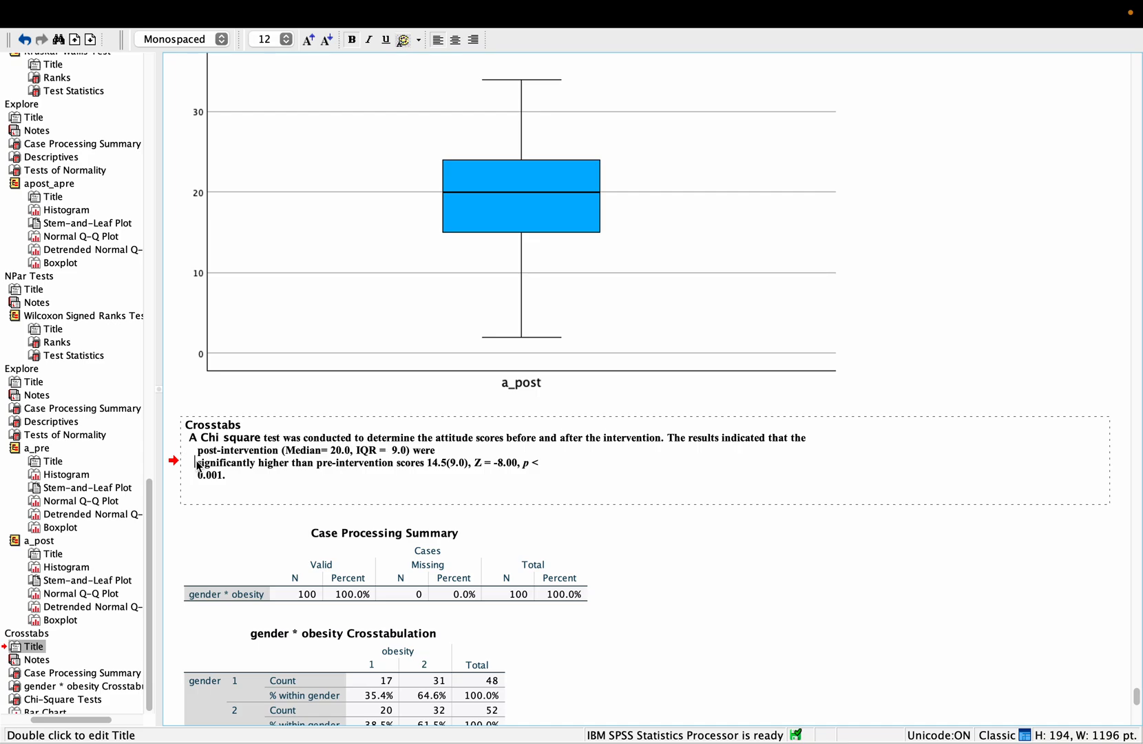
key(BackSpace)
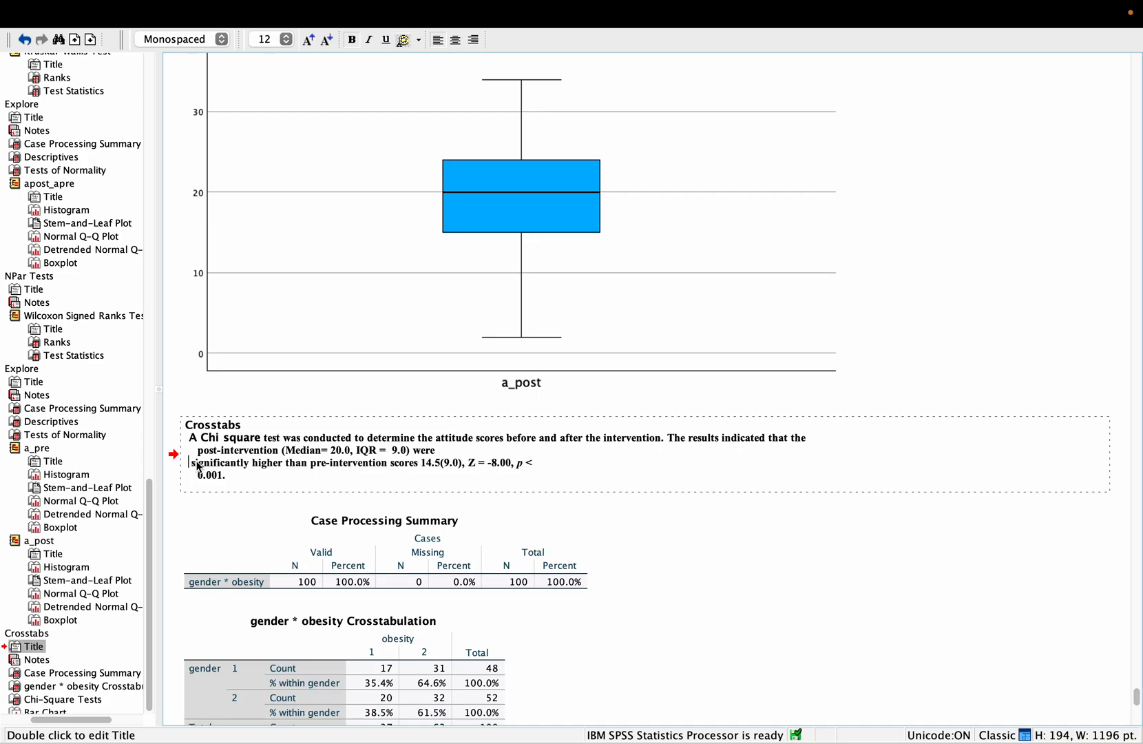
key(BackSpace)
key(BackSpace)
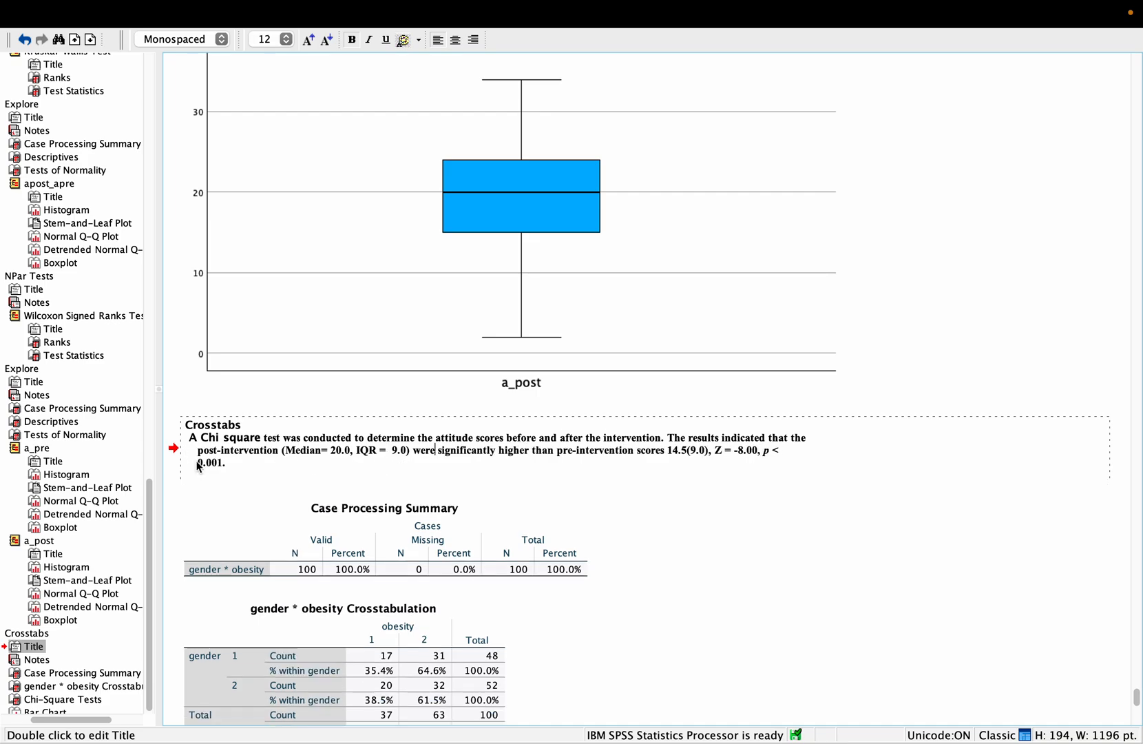
key(BackSpace)
key(BackSpace)
key(BackSpace)
key(BackSpace)
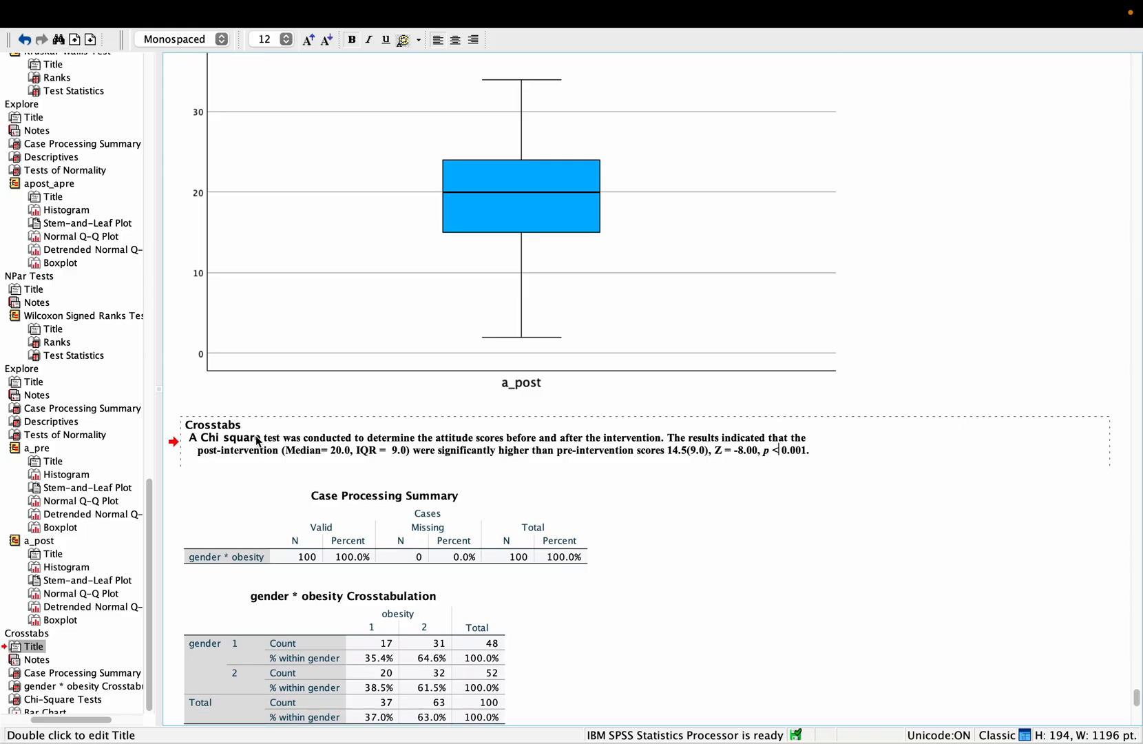
- Break the line after "A Chi square" and continue it with "test was conducted to determine the gender and obesity"
click(265, 439)
click(264, 438)
key(Return)
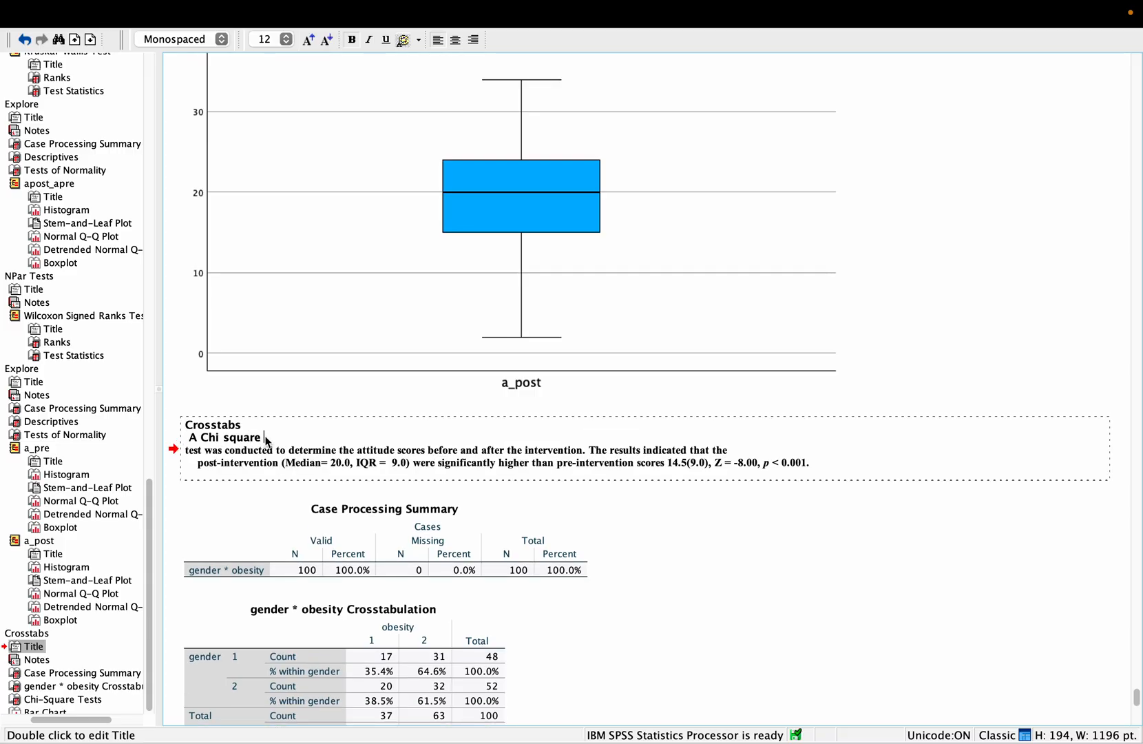
text(test)
key(BackSpace)
key(BackSpace)
key(BackSpace)
key(BackSpace)
key(BackSpace)
key(BackSpace)
key(BackSpace)
text(e test was conducted to determine )
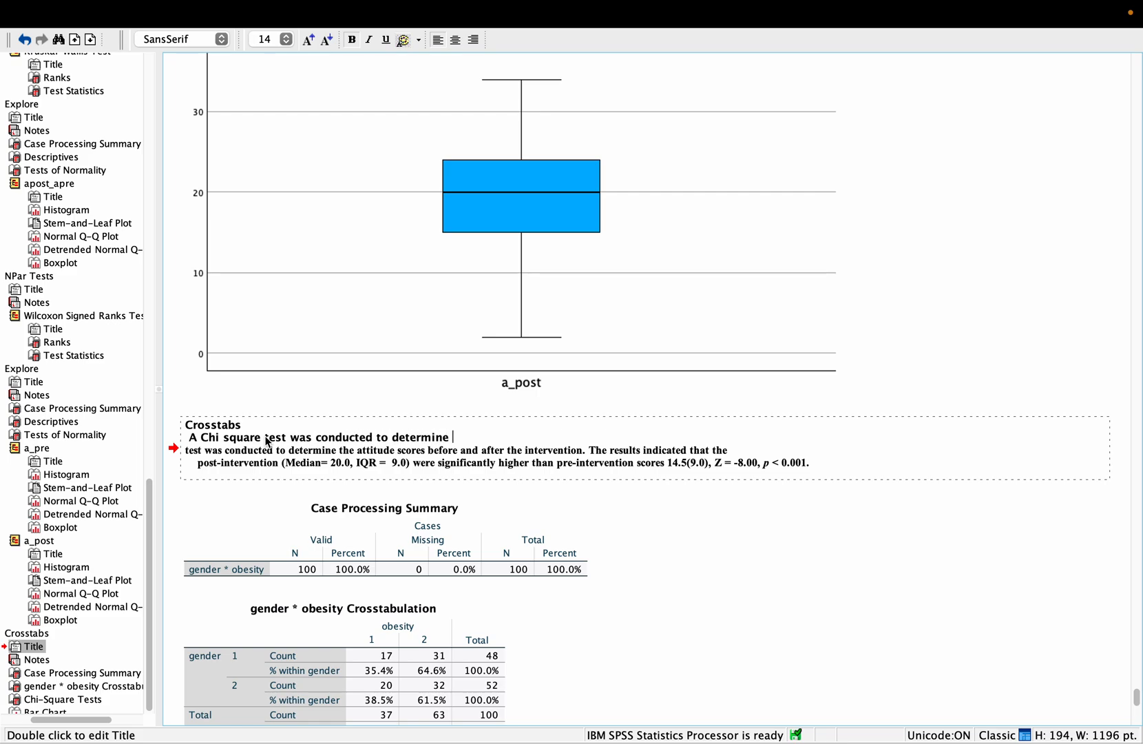
text(the gender and obesity)
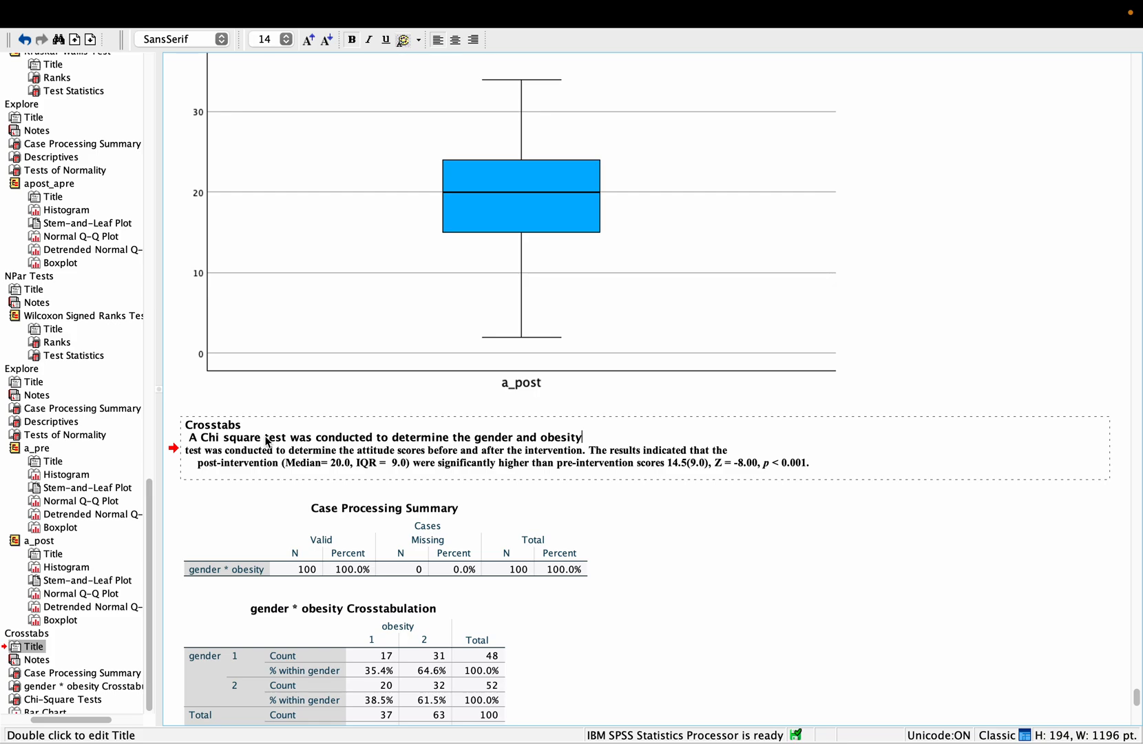
- Insert "of independece" after "test" in the new Chi square sentence
click(292, 437)
text(of )
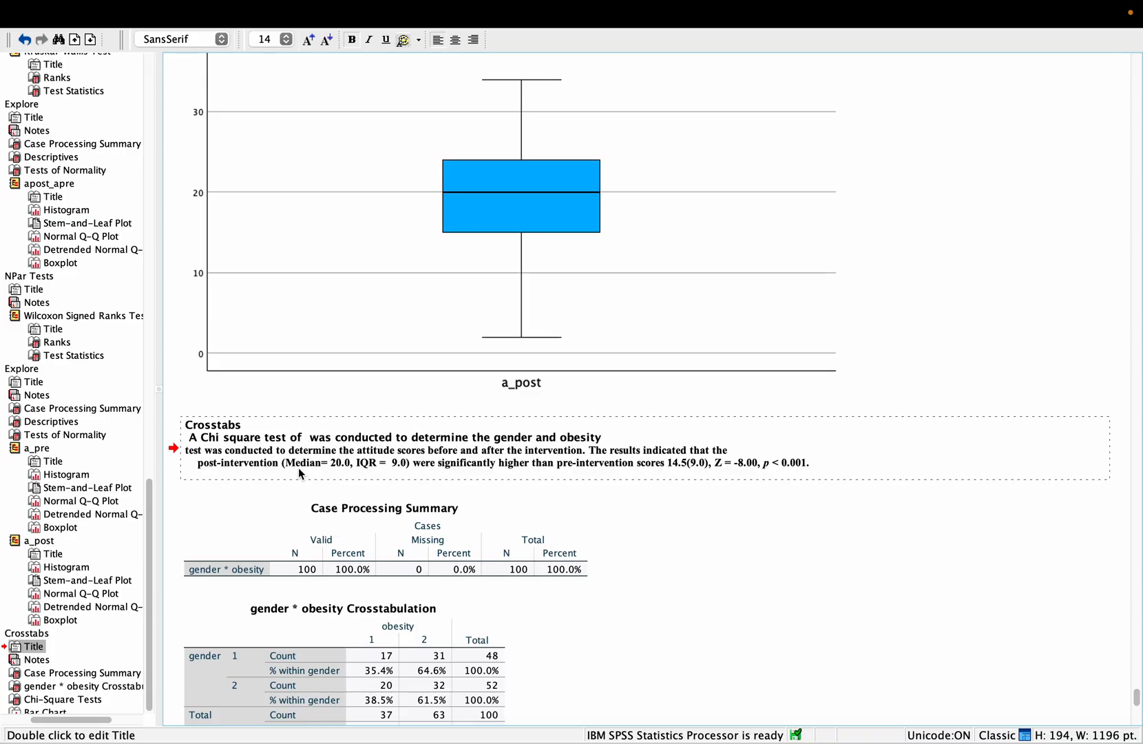
text(independec)
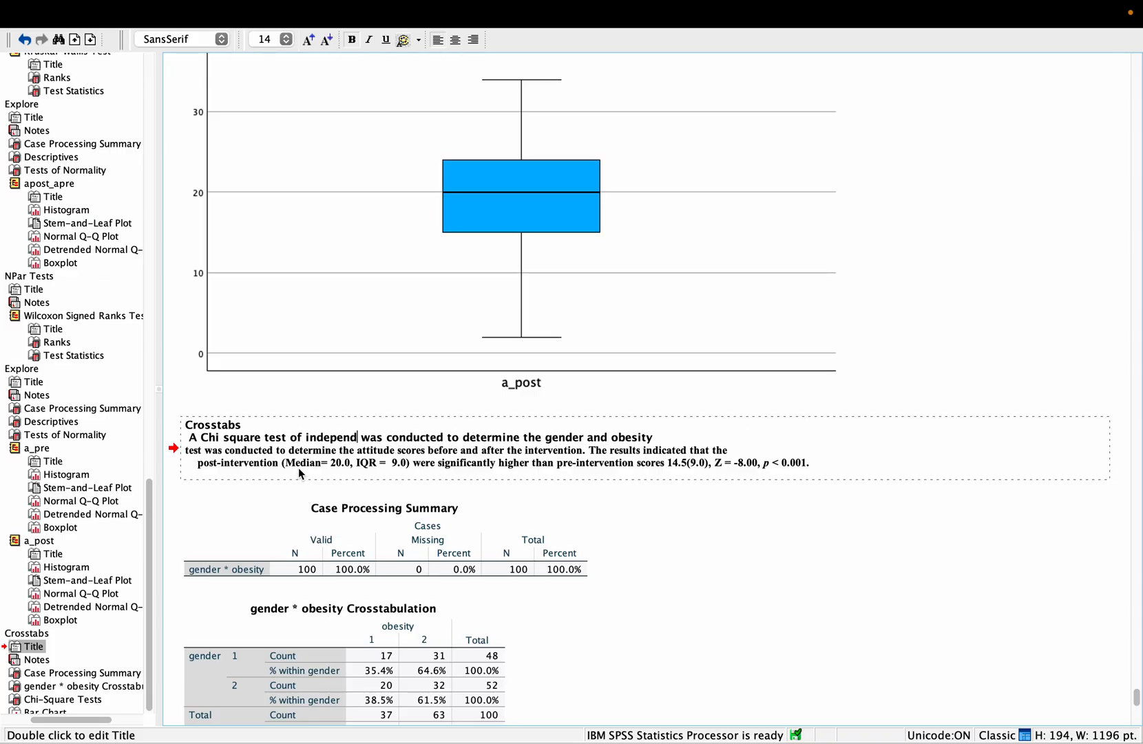
text(e)
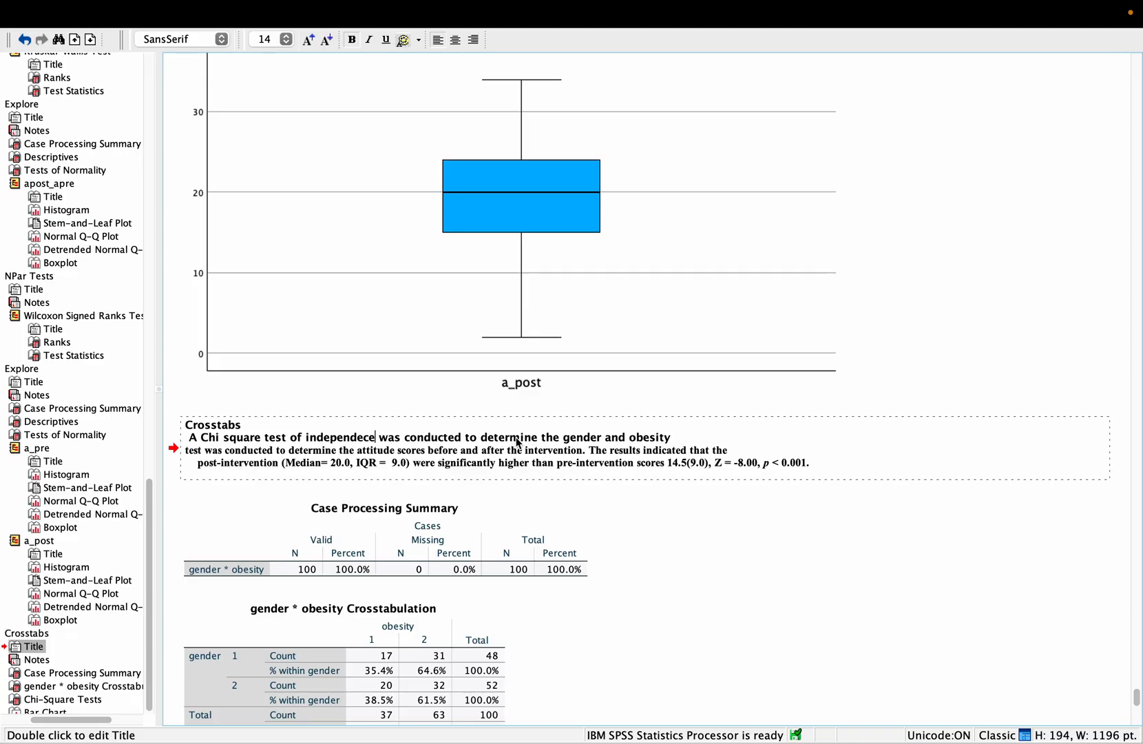
- Insert "association/relationship betwen" before "gender" in the Chi square sentence
click(563, 437)
text(associati)
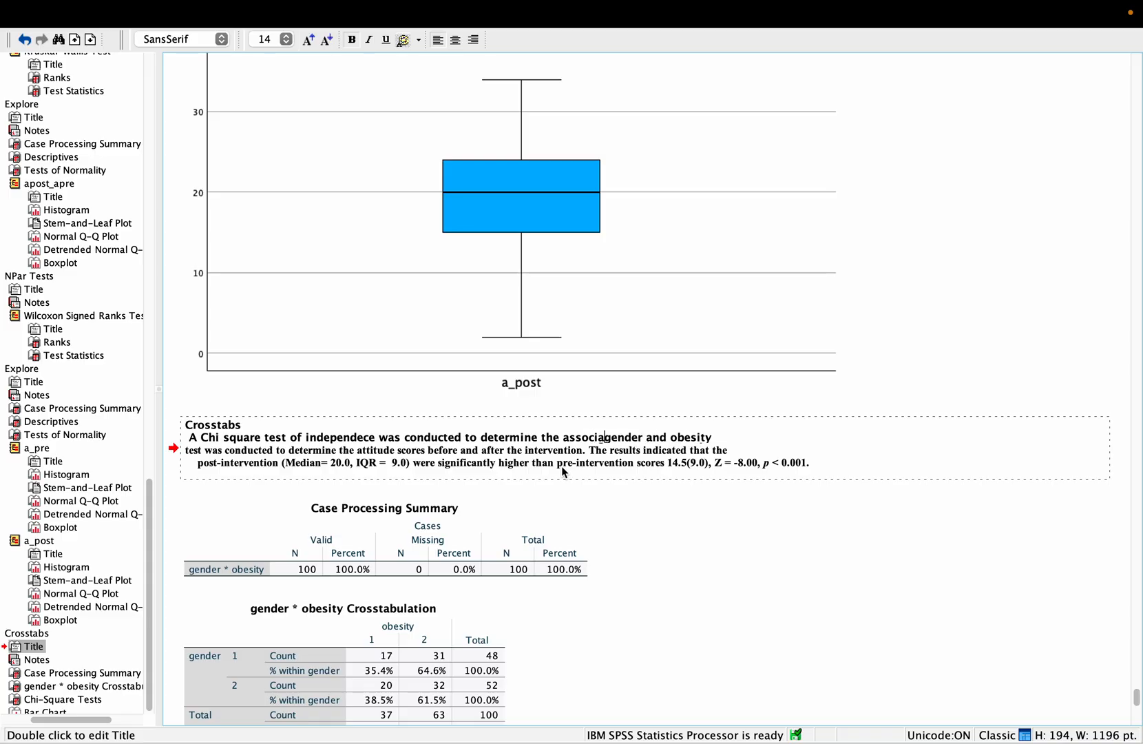
text(on)
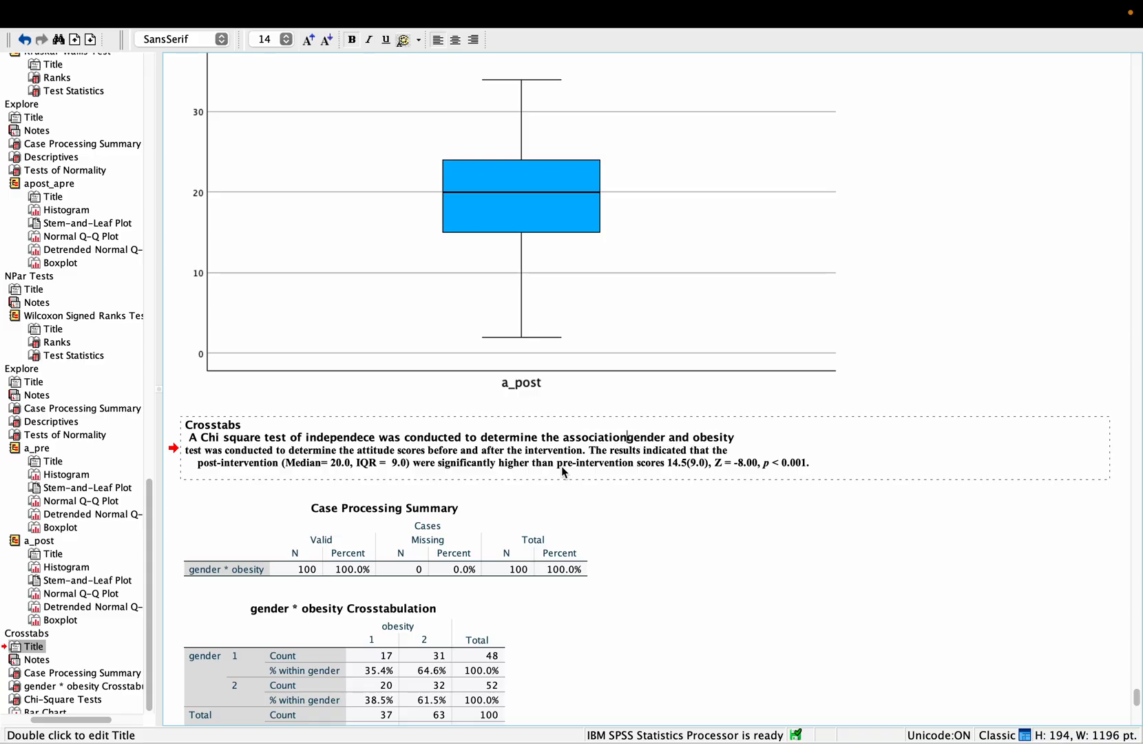
text(/relati)
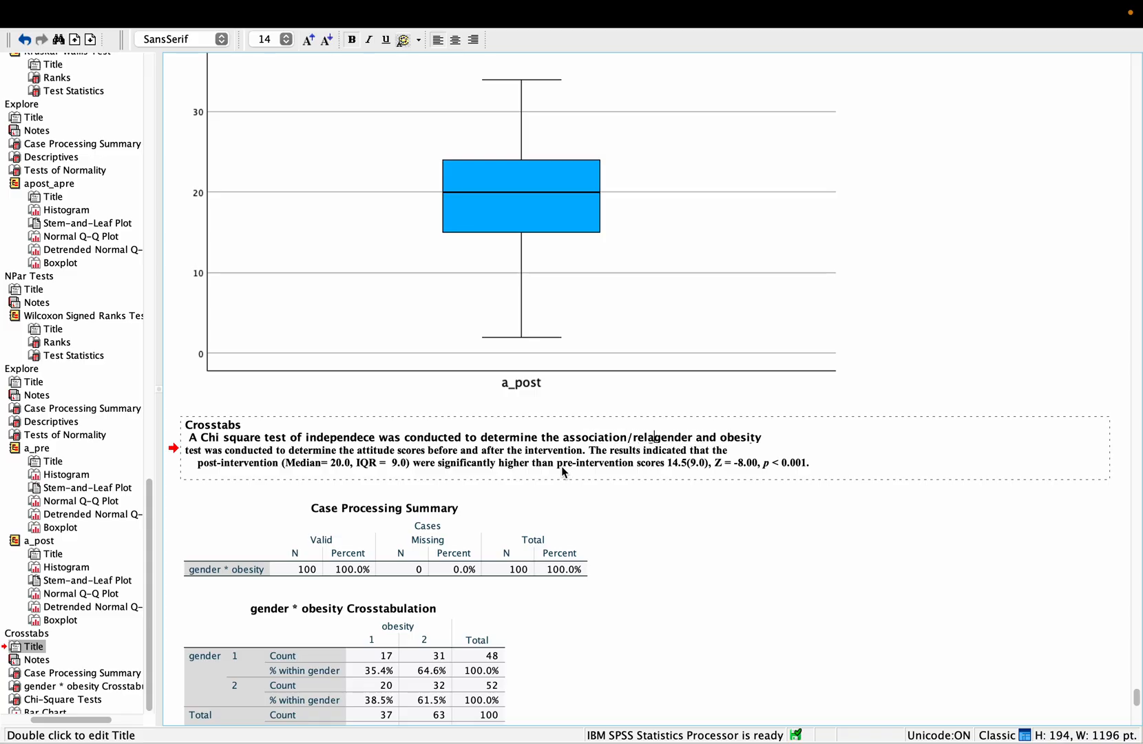
text(onship)
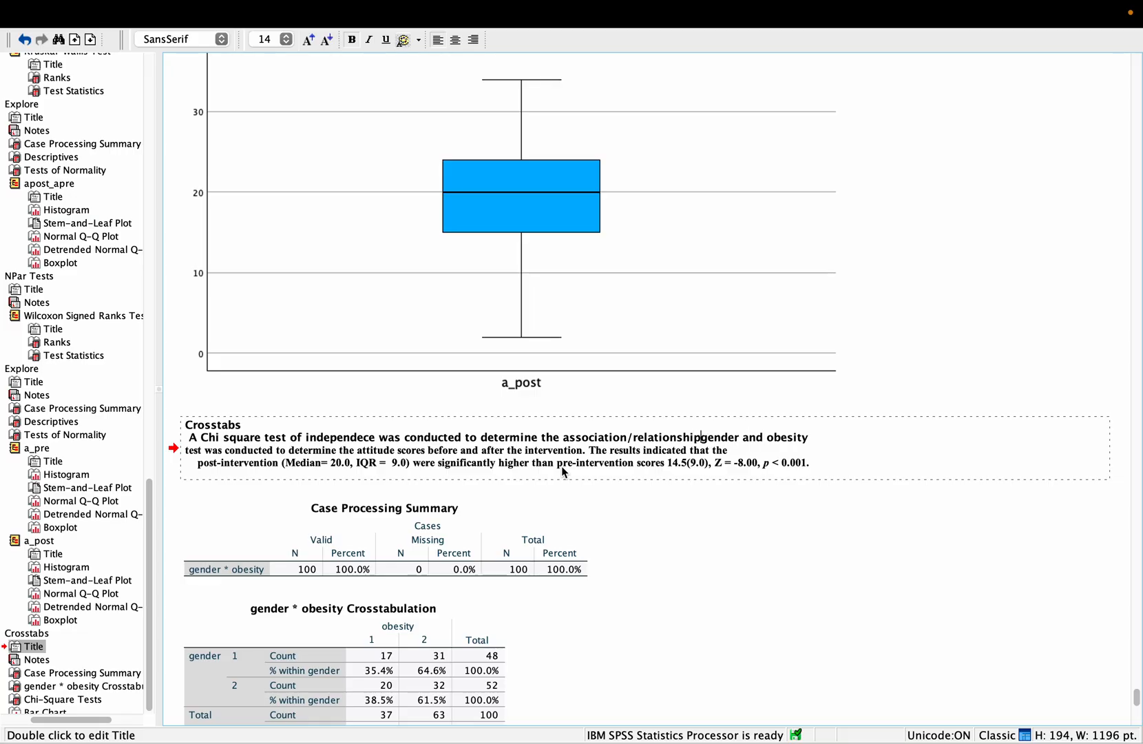
text( betwen)
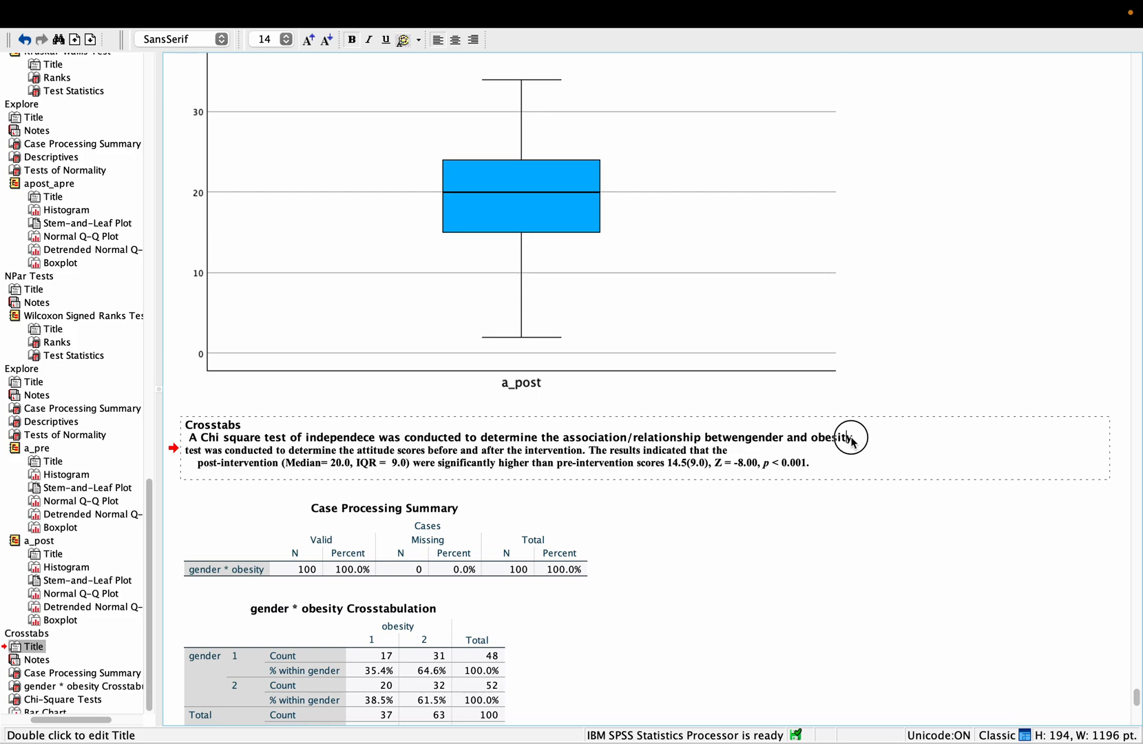
- Continue the Chi square sentence with "status. there was no significant association between these variable X2 (1, N =100) = 0.10, p = 0.753. the proportion"
text(status. there was no significant)
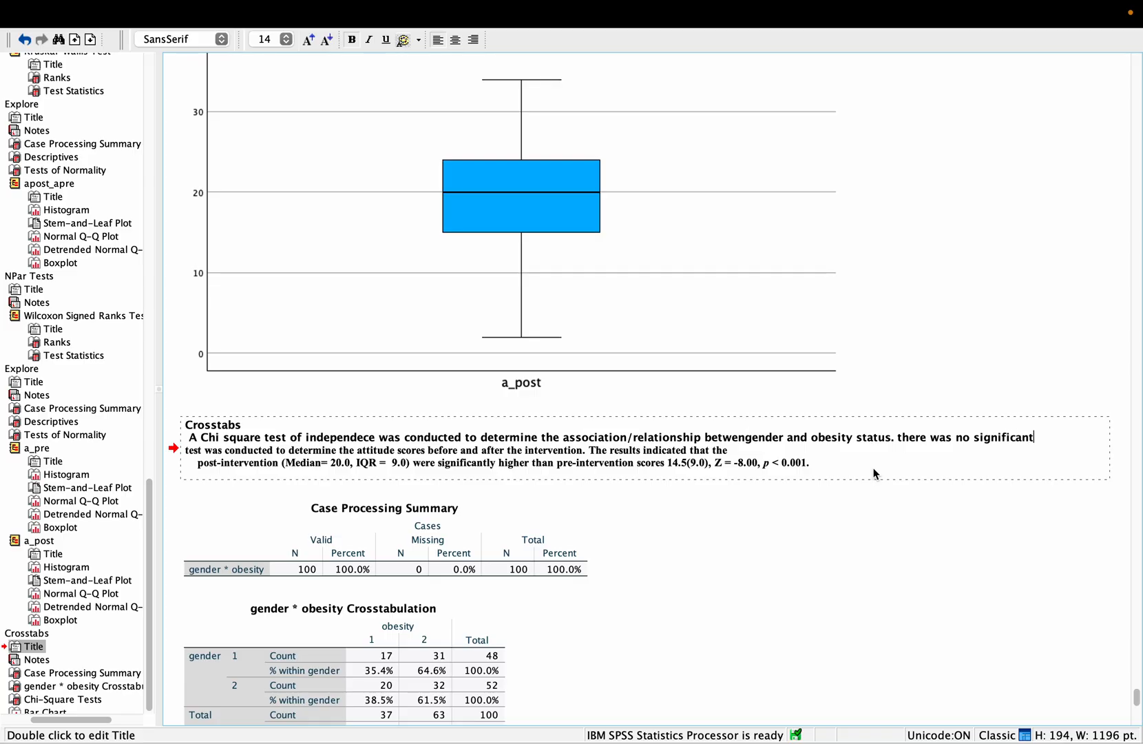
text( association bet)
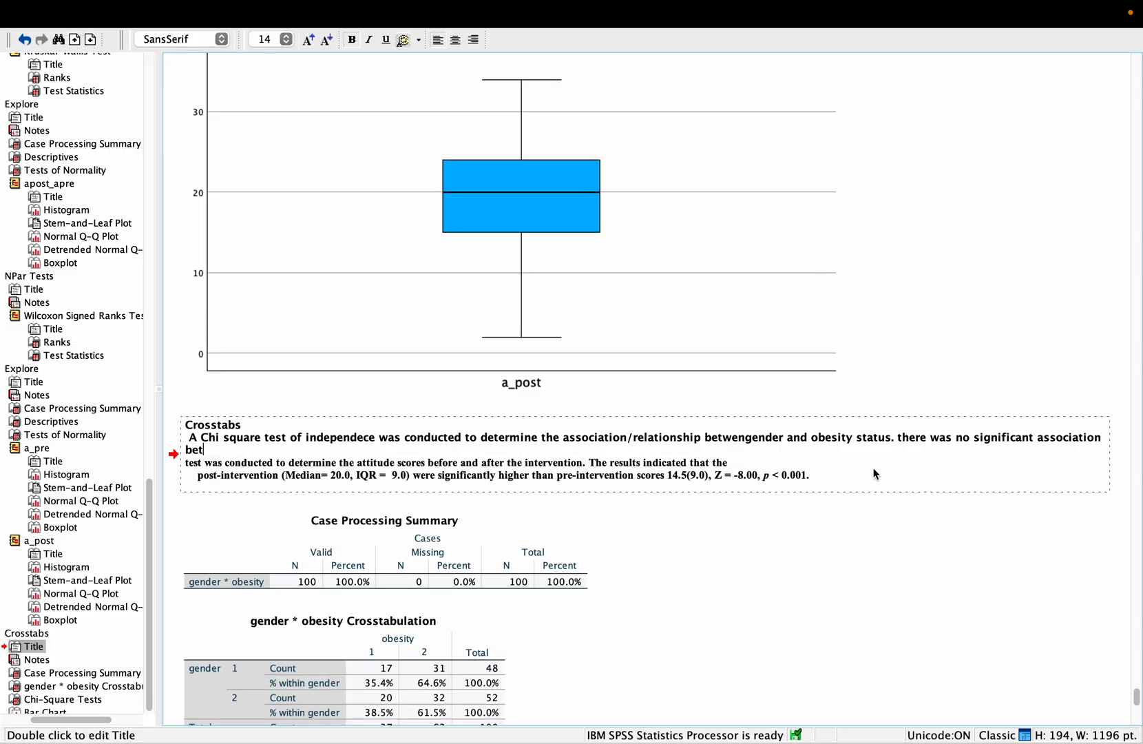
text(ween these variable X2)
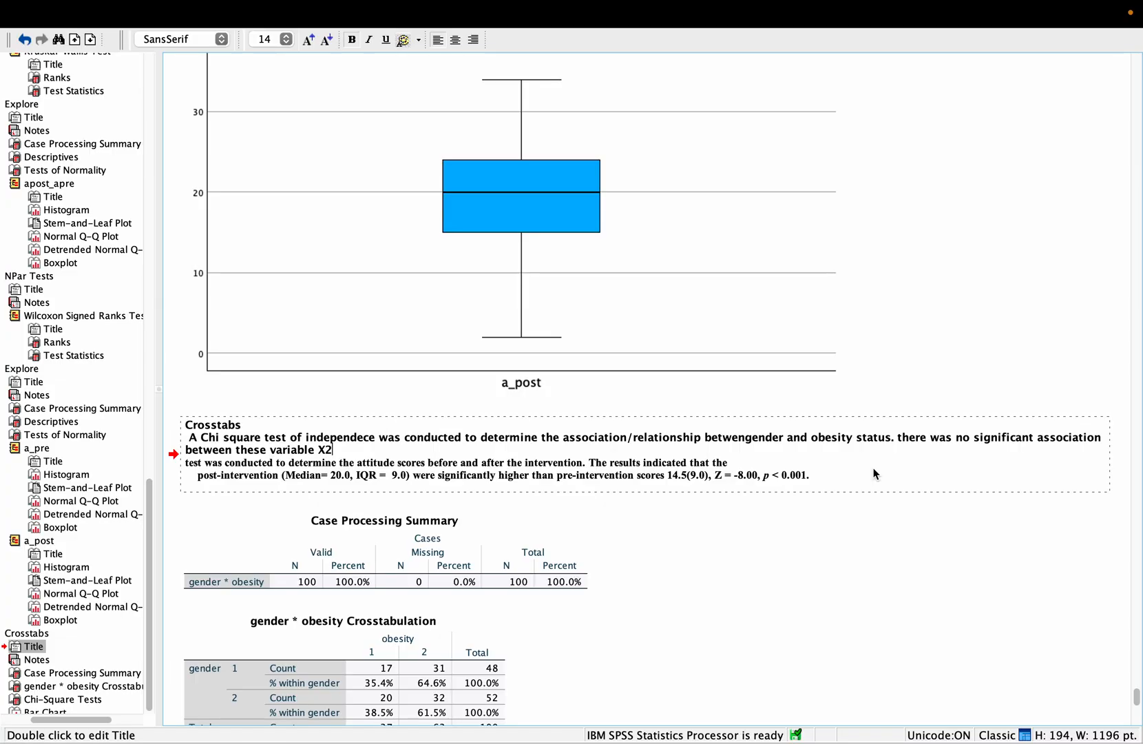
text( (1, N =100) = 0.10, p = )
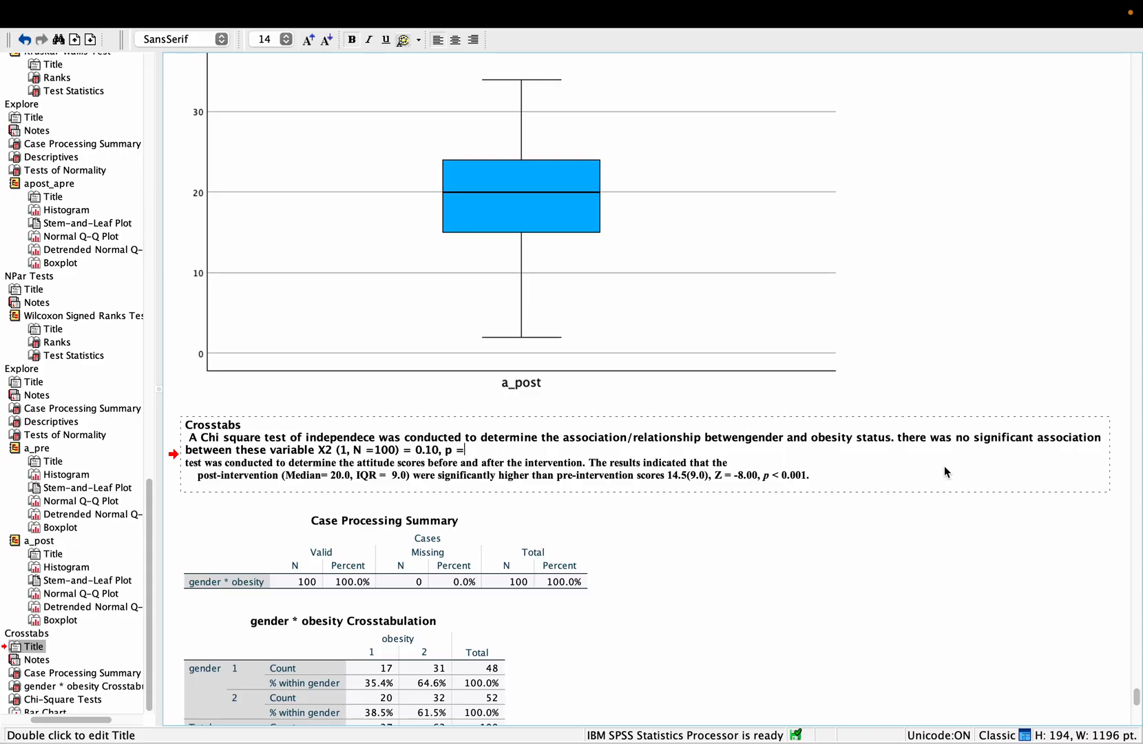
text(0.753. the proportion)
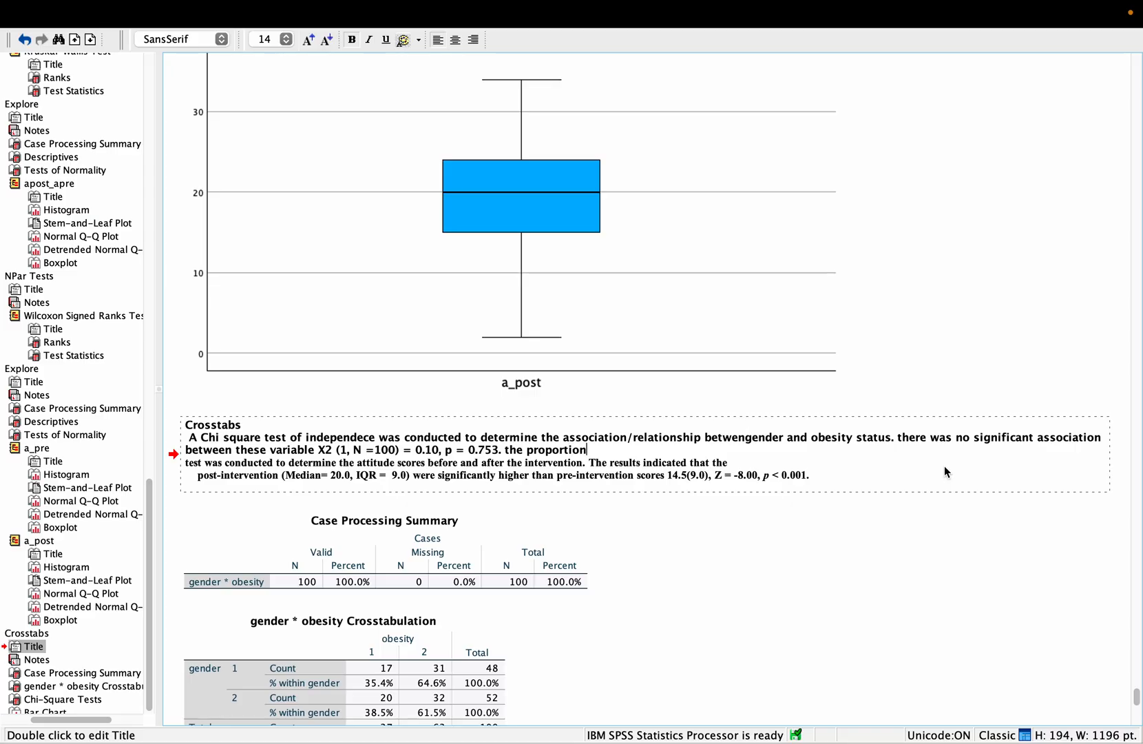
- Complete the last sentence with "of participants classified as obese was not significantly higher than among females (38%) than among males (35.4%)."
text( ofp)
key(BackSpace)
text(participants classified)
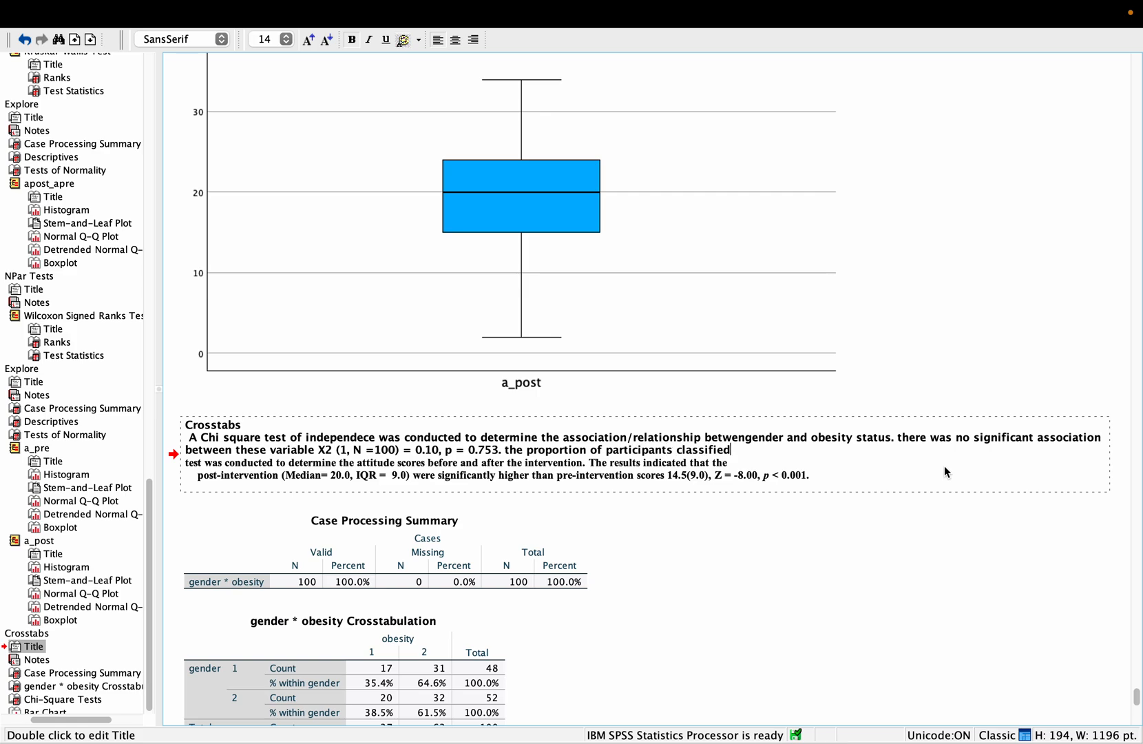
text( as obese was not sign)
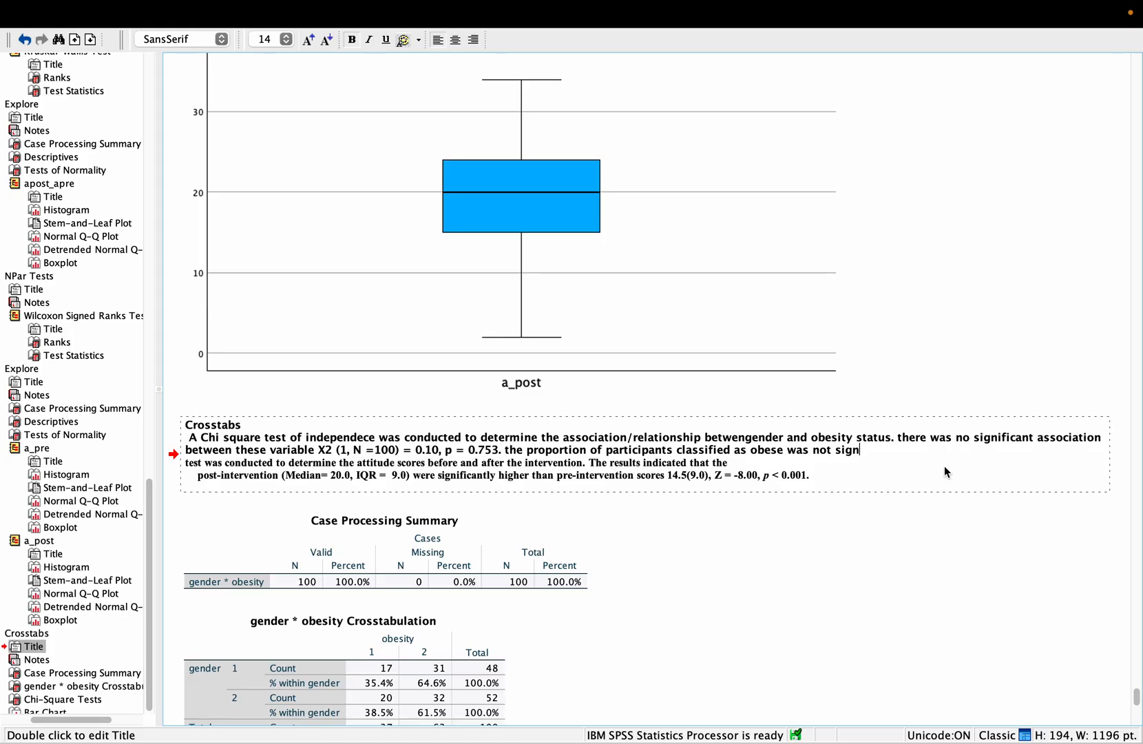
text(ificantly higher than amon)
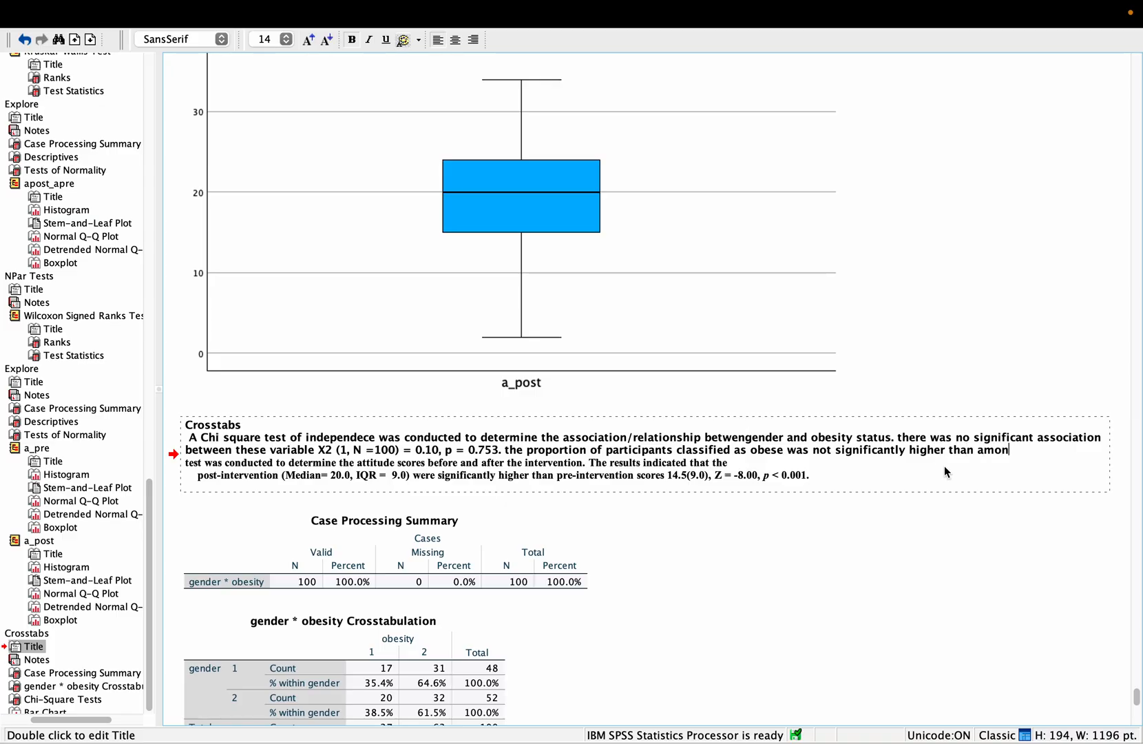
text(g females (38%) than)
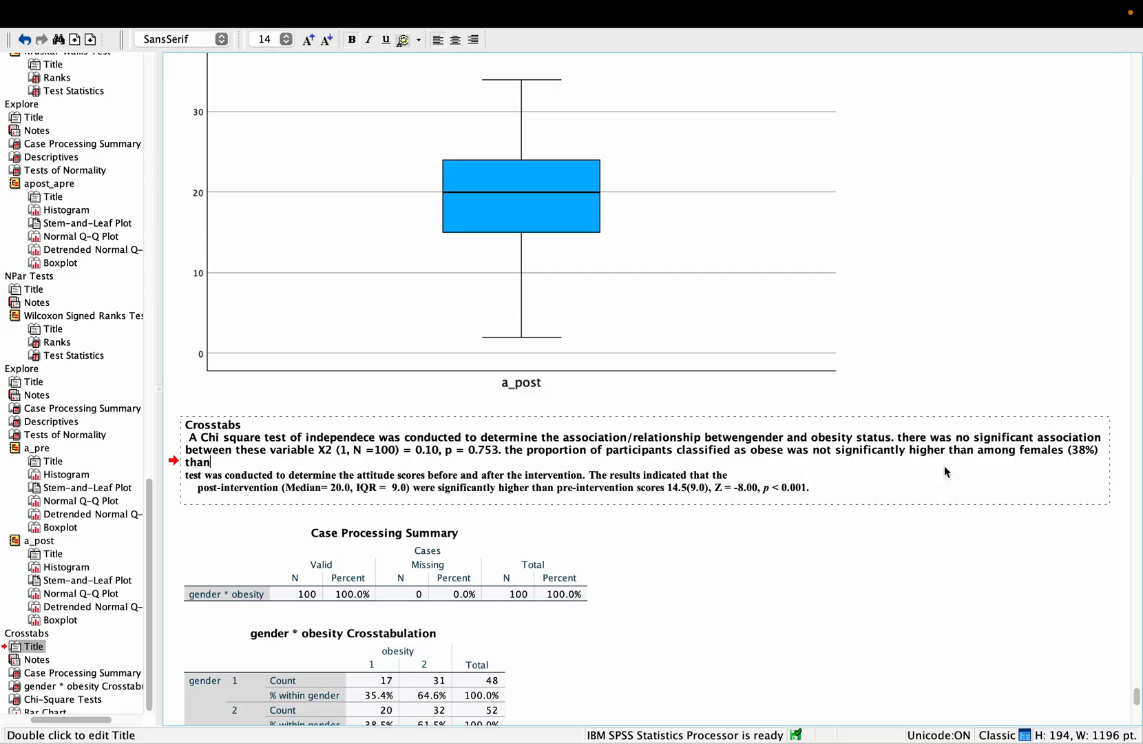
text( among males (35.4%).)
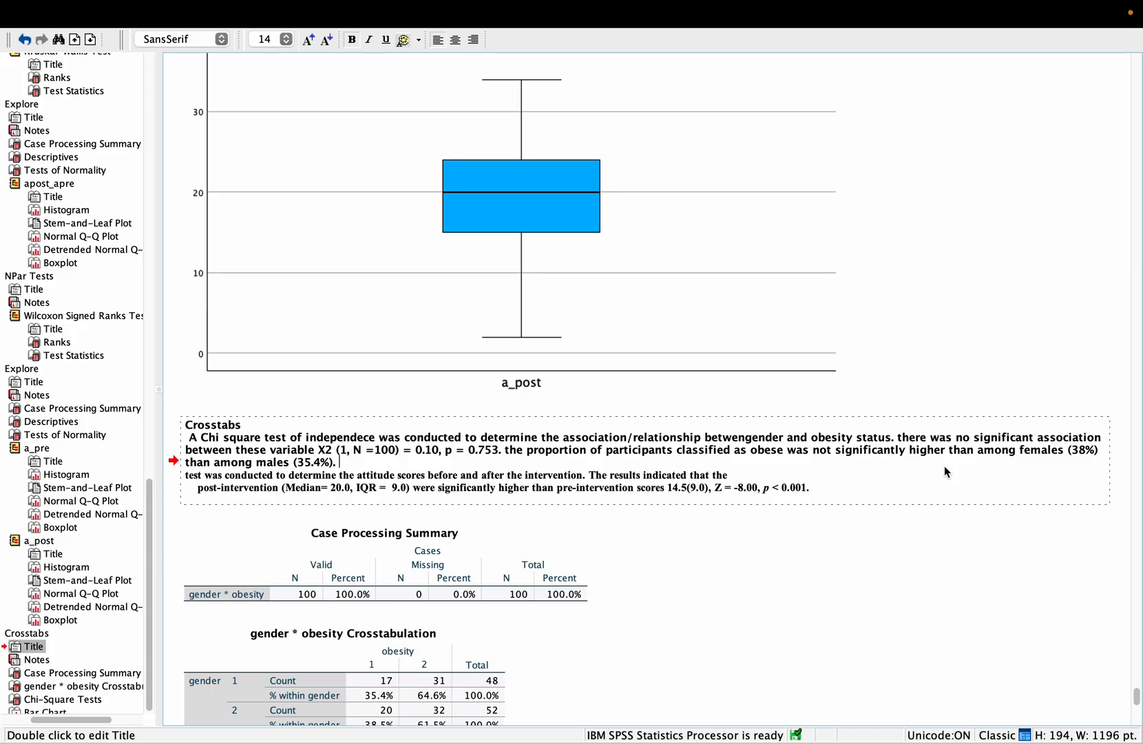
- Delete the two leftover Wilcoxon lines below the Chi square conclusion and finish editing the Crosstabs title text
drag(186, 475, 815, 495)
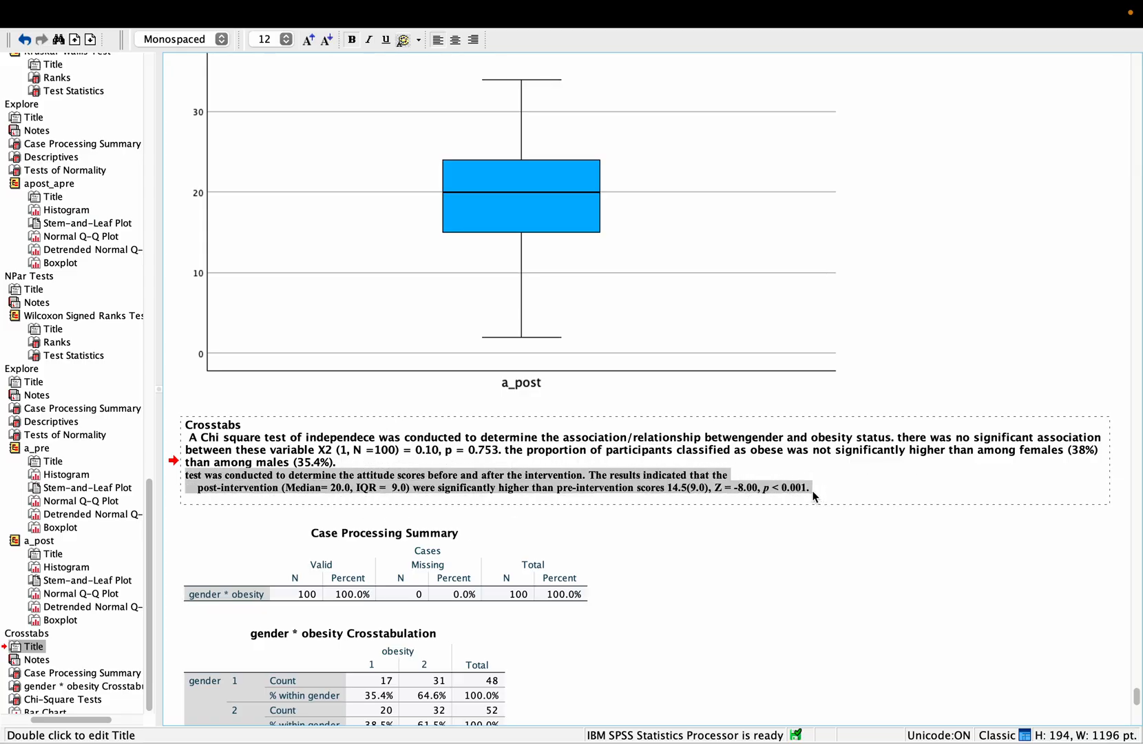
key(BackSpace)
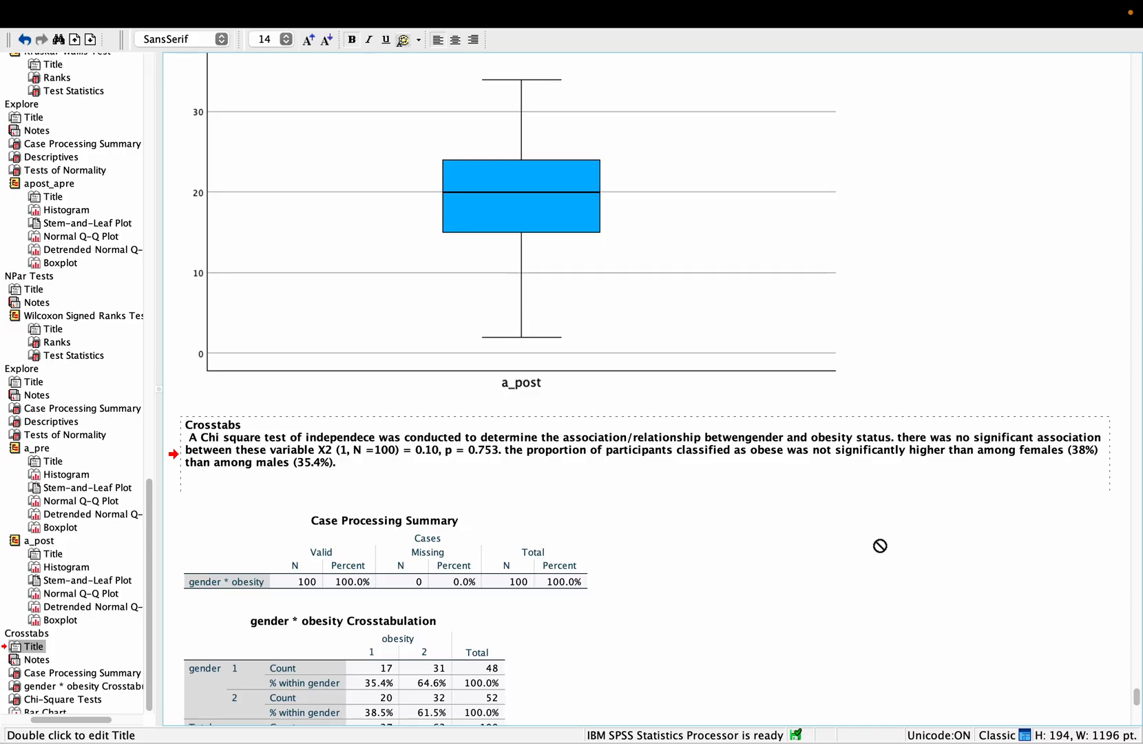
click(839, 493)
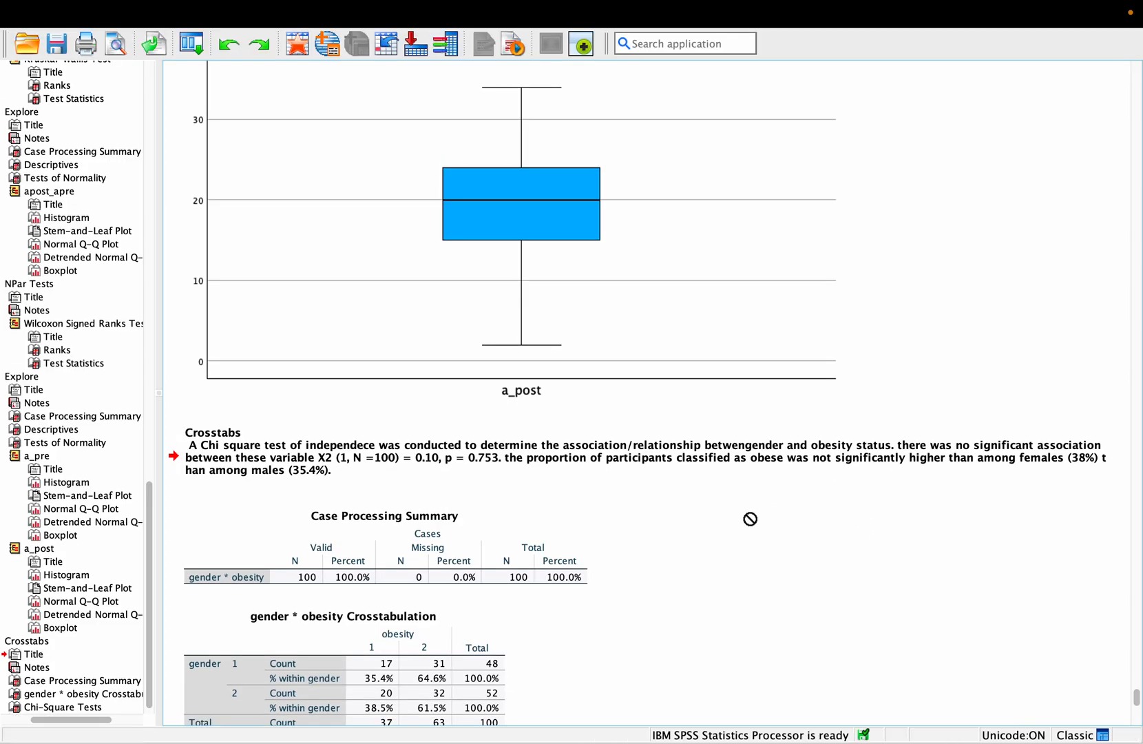
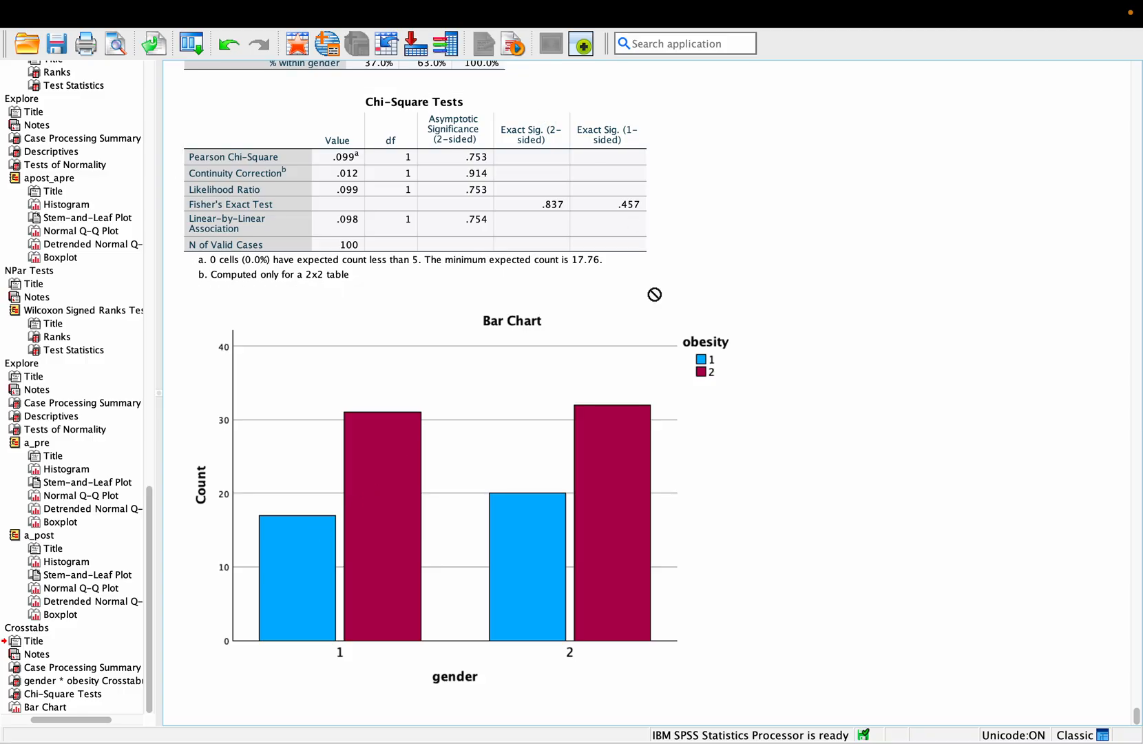
- Review the written conclusion against the gender * obesity Crosstabulation, the Chi-Square Tests table and the bar chart
scroll(716, 271, up, 3)
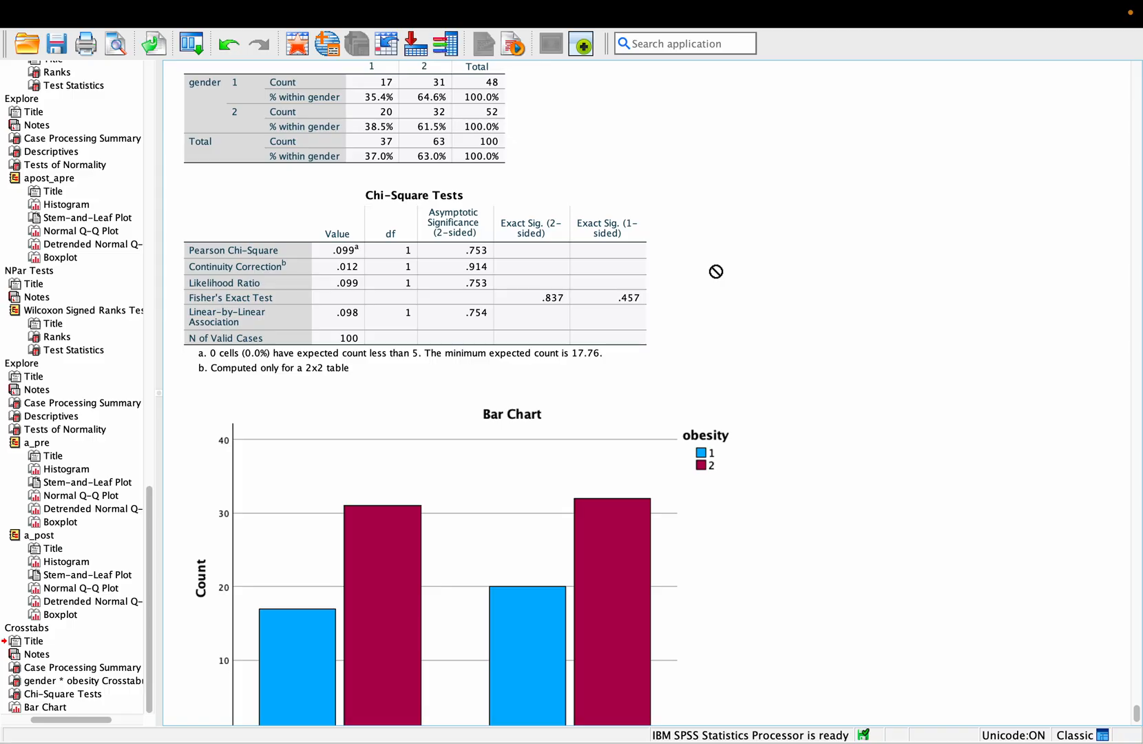
scroll(716, 272, up, 4)
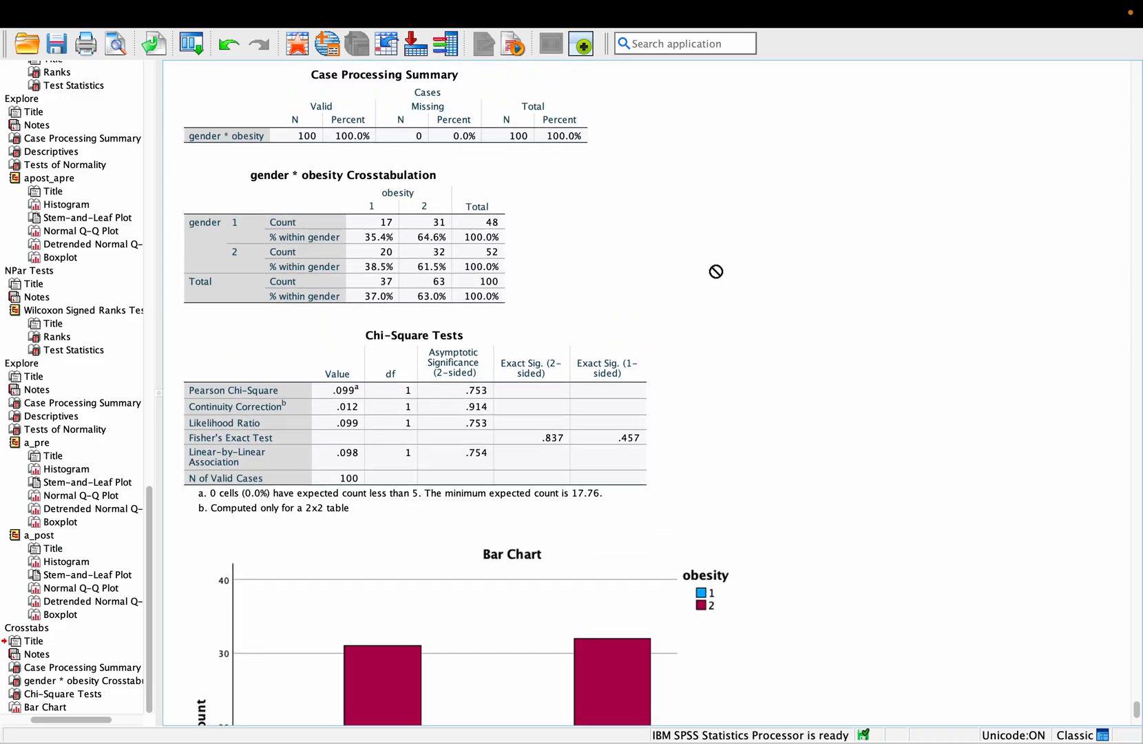
scroll(716, 271, up, 2)
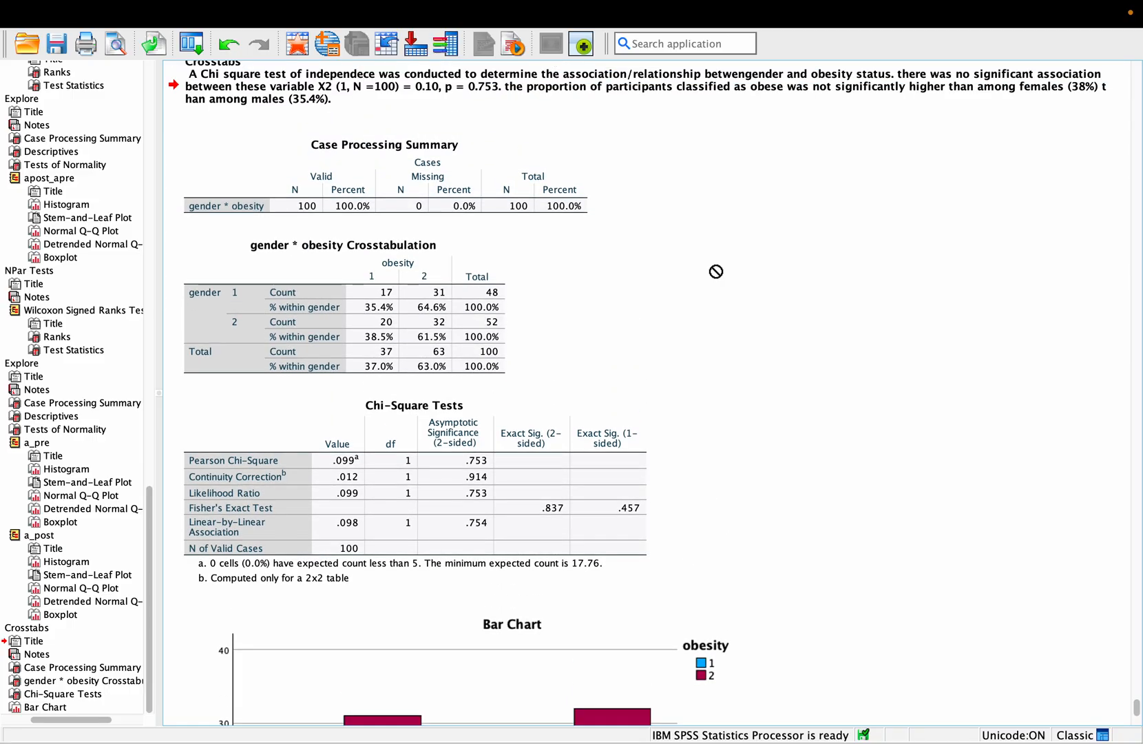
scroll(716, 271, up, 2)
scroll(716, 271, down, 1)
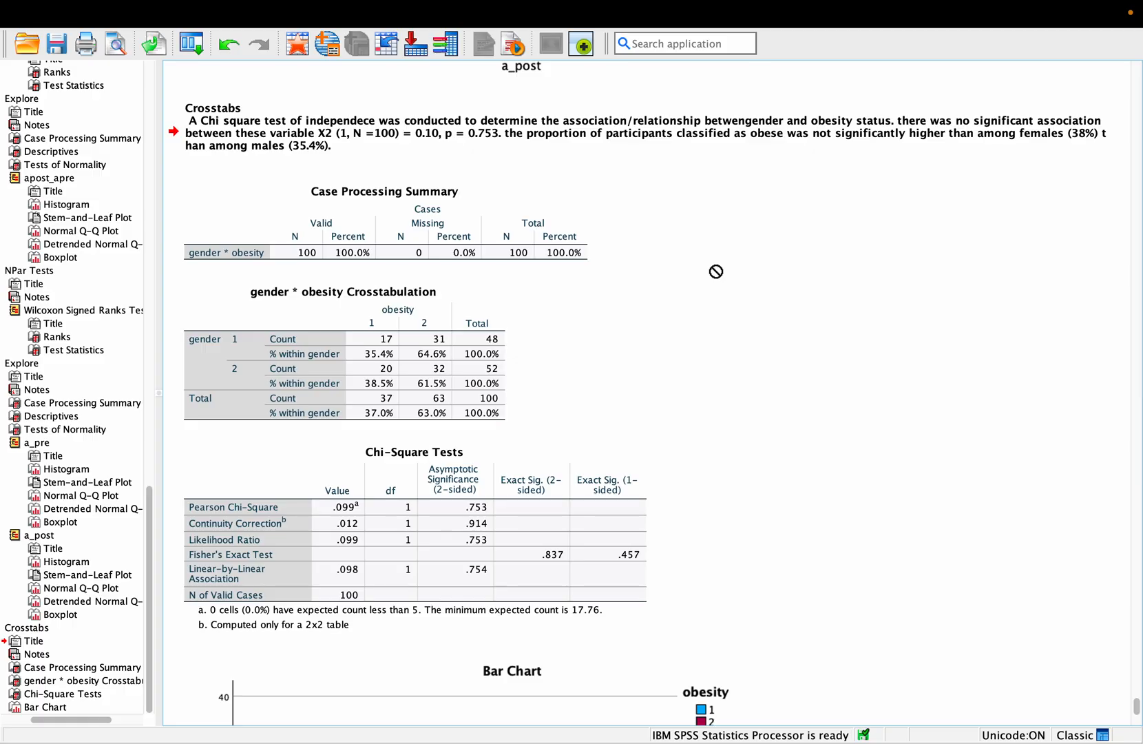
scroll(716, 272, up, 1)
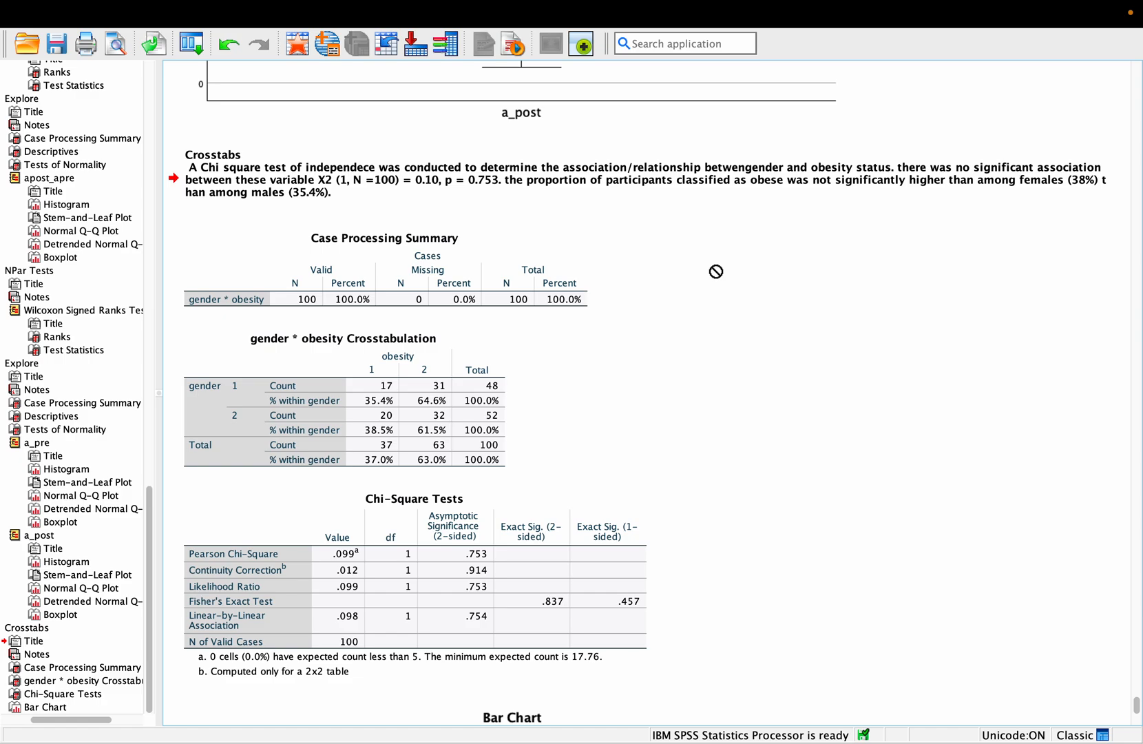
scroll(716, 271, down, 1)
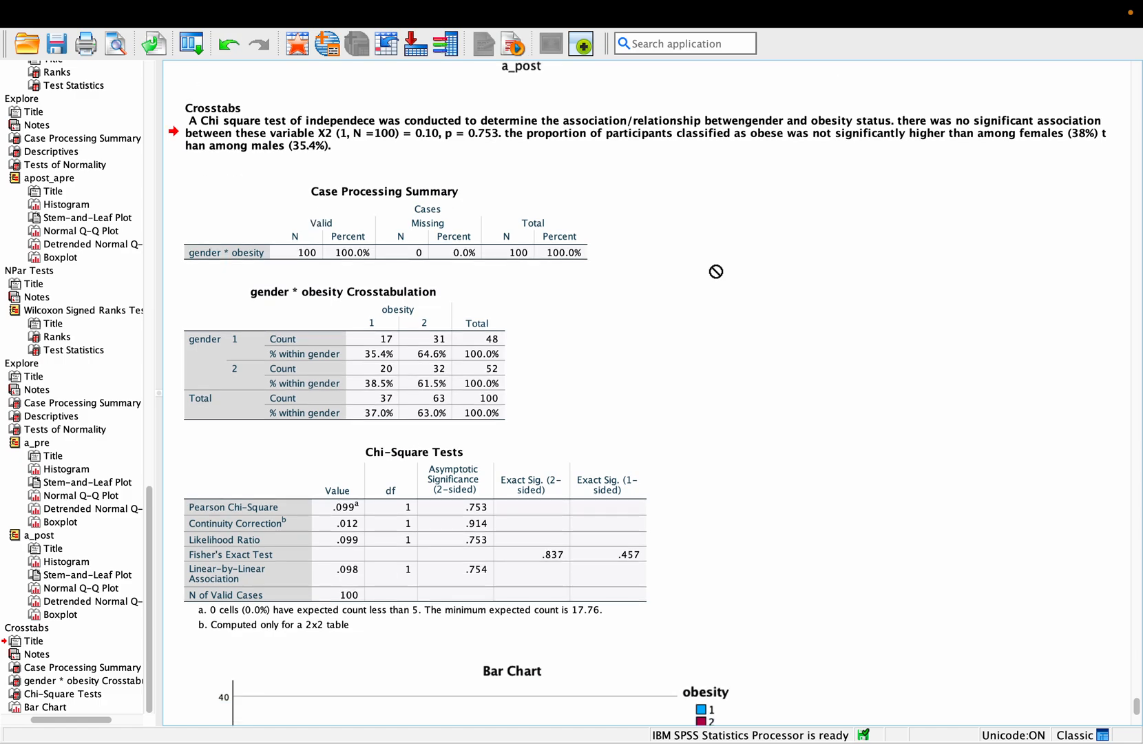
scroll(716, 271, down, 1)
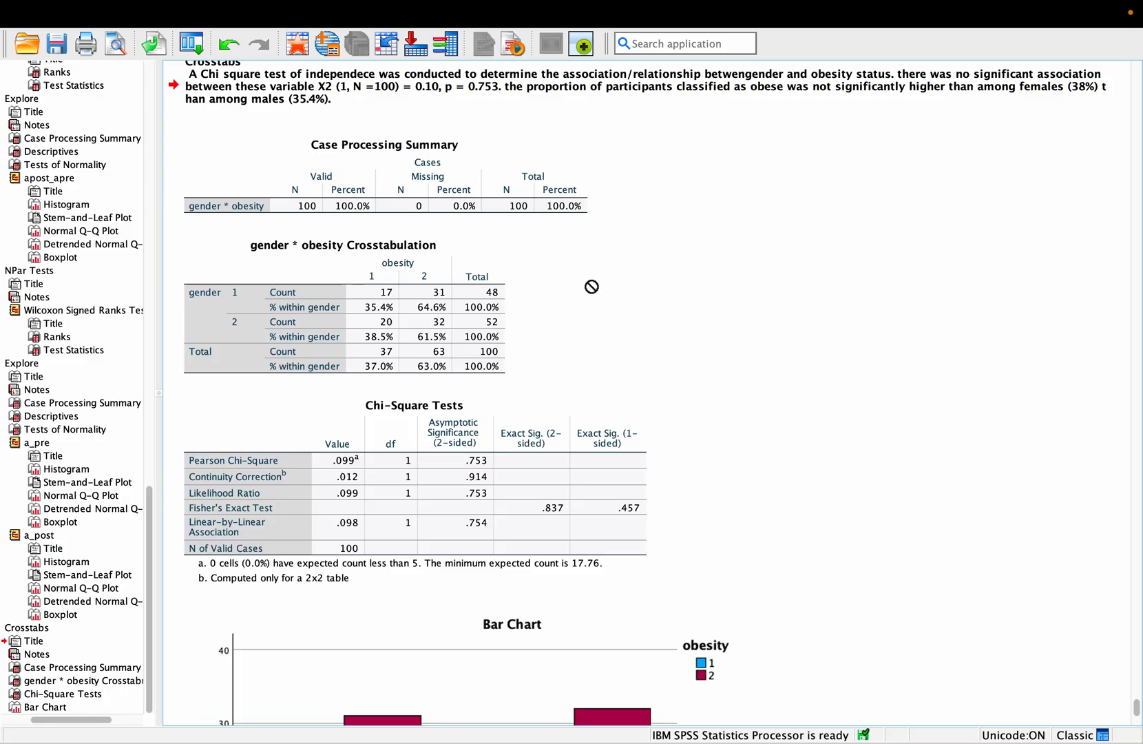
scroll(591, 287, down, 2)
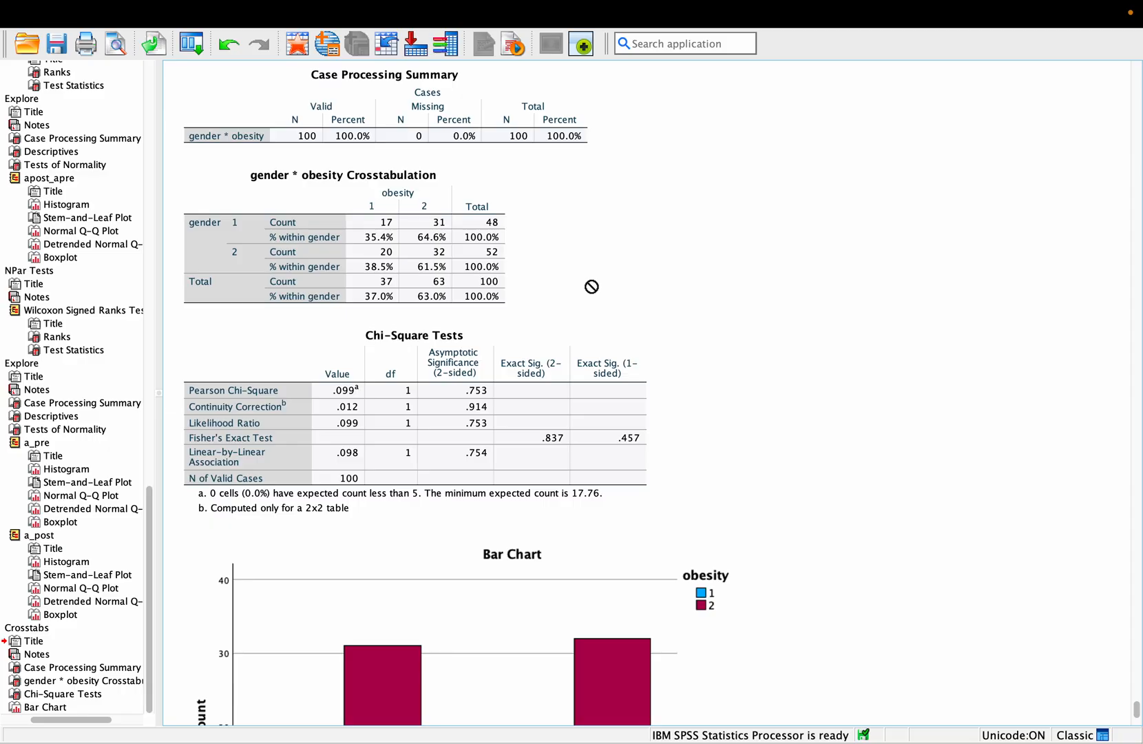
scroll(591, 286, up, 3)
scroll(592, 287, down, 3)
scroll(592, 287, down, 6)
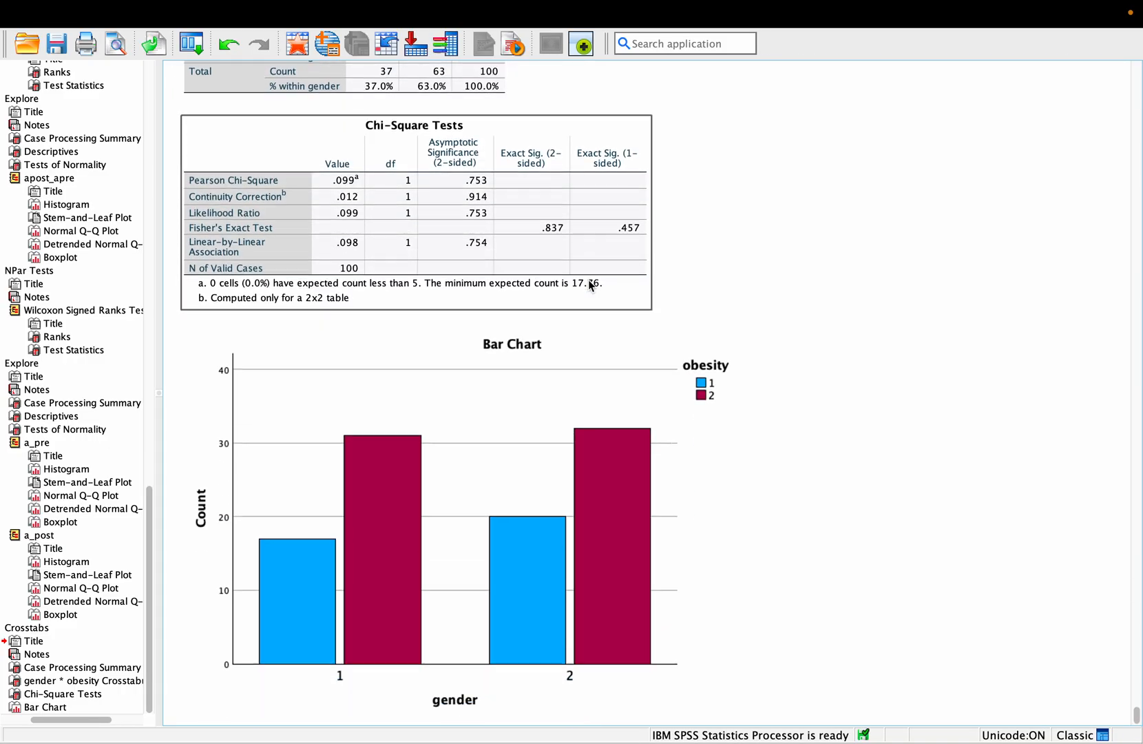
scroll(590, 284, down, 1)
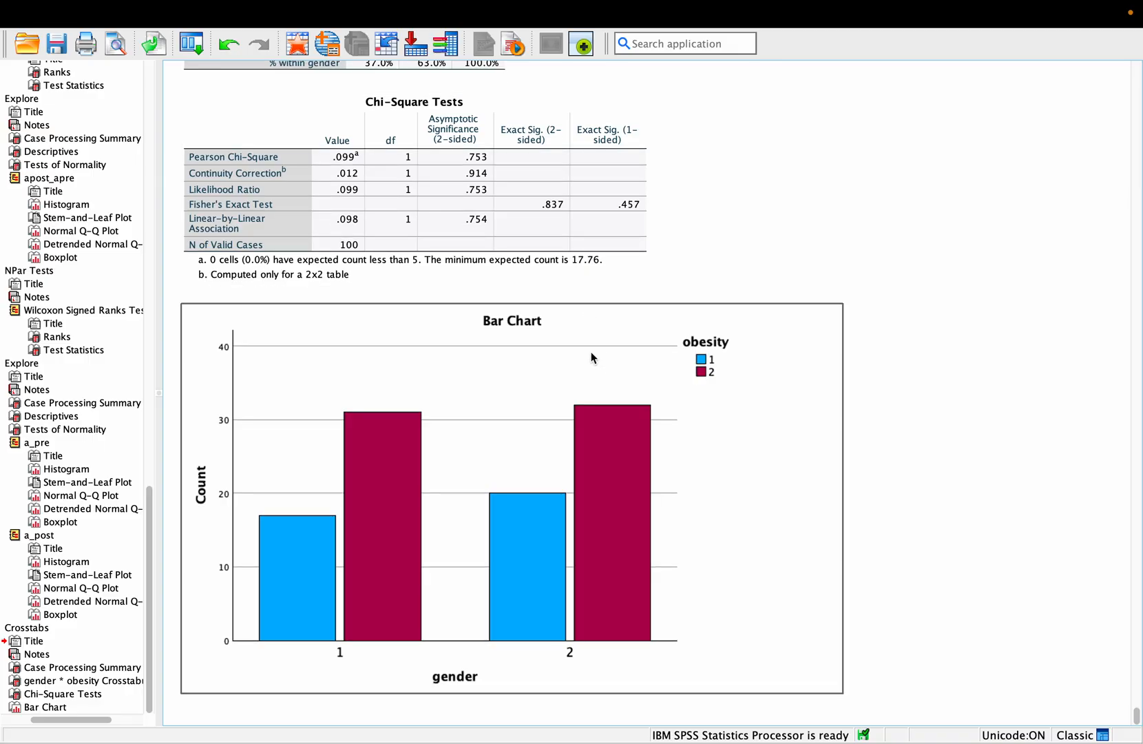
scroll(592, 357, up, 14)
scroll(592, 358, down, 14)
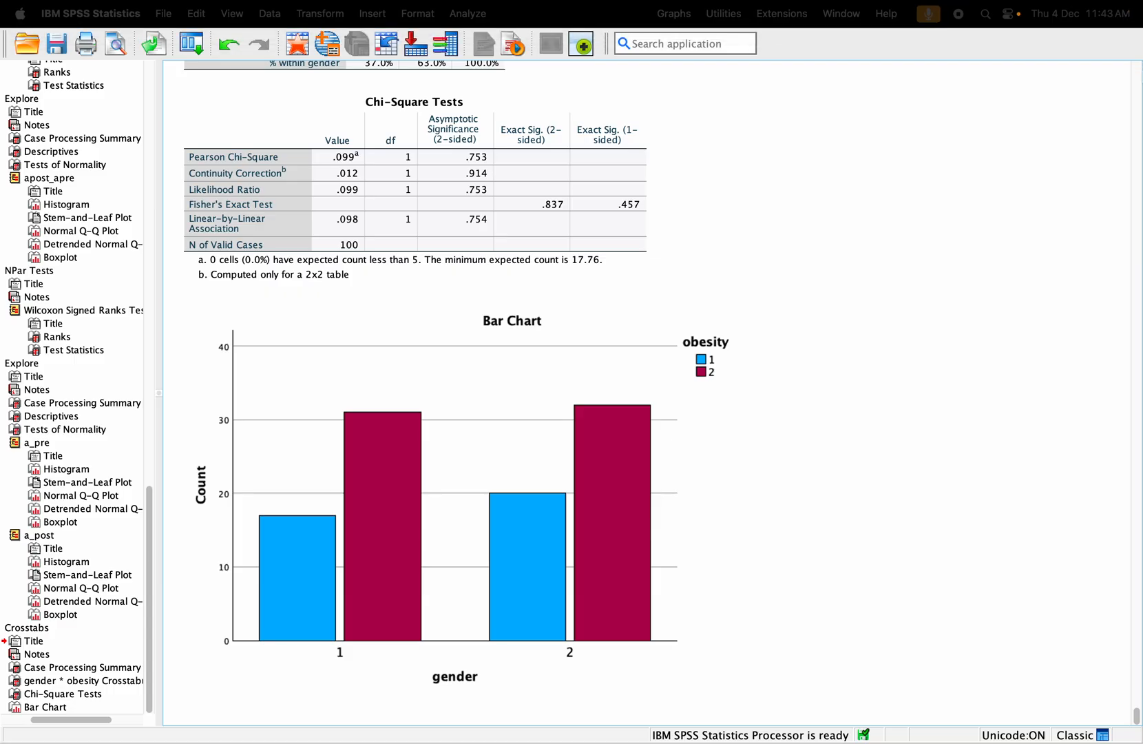
mouse_move(1097, 4)
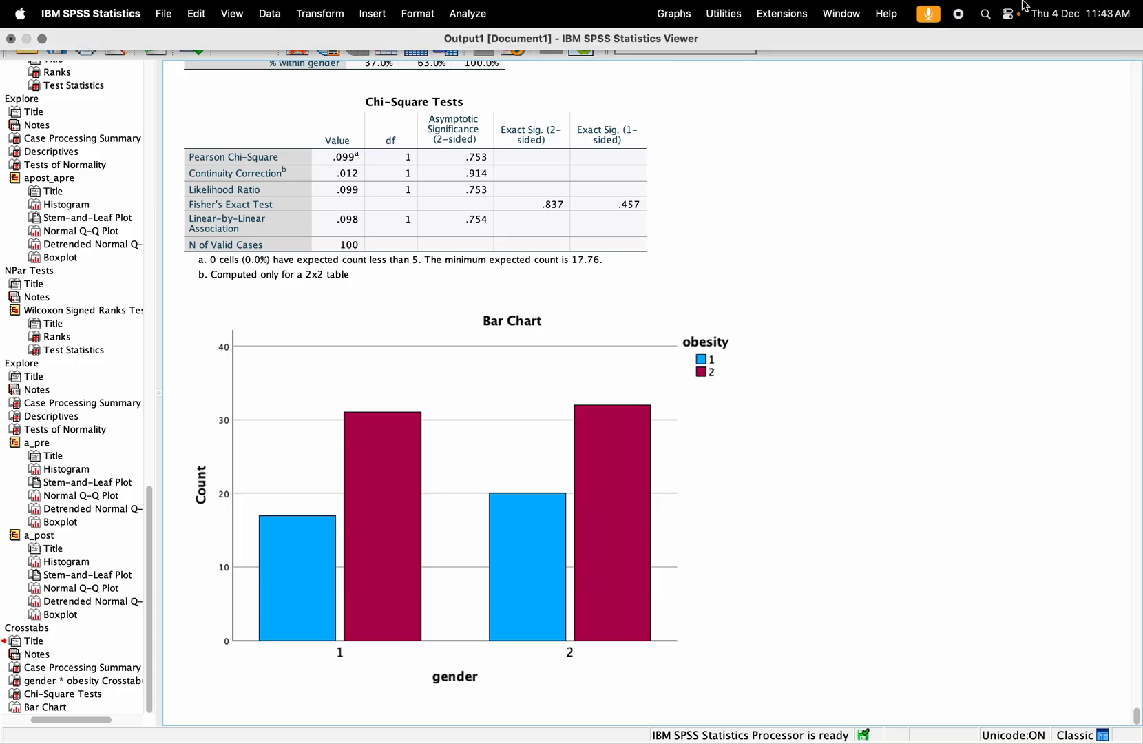
click(1007, 15)
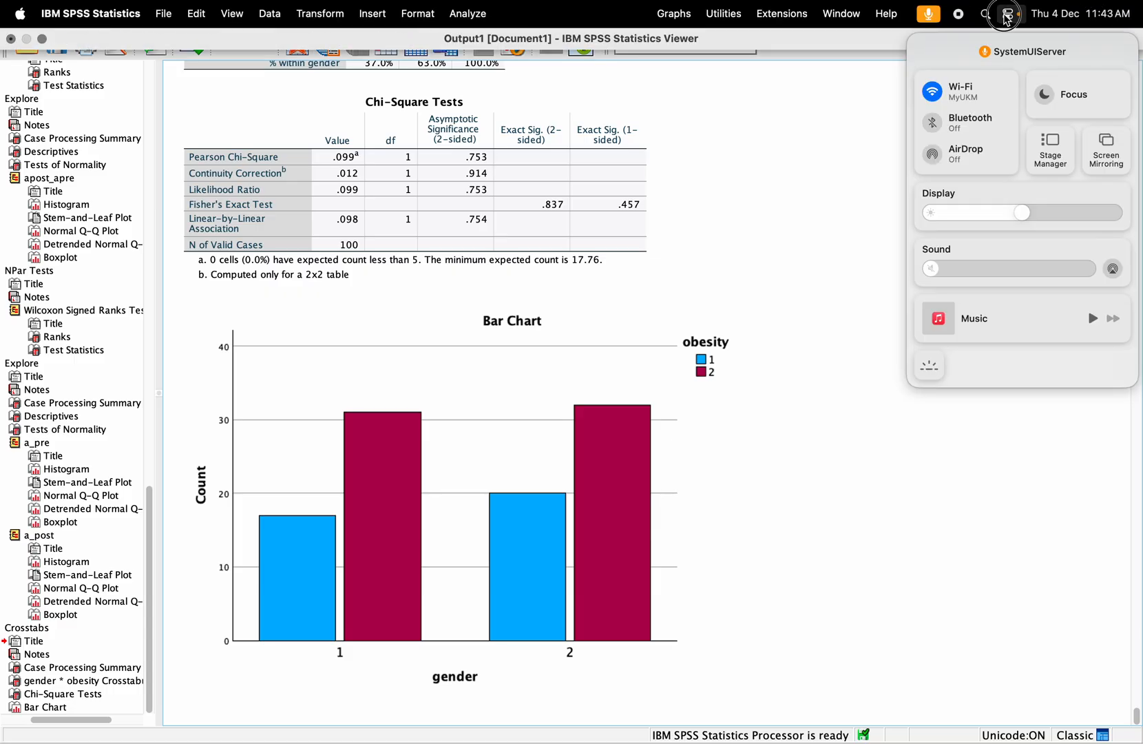
click(1009, 14)
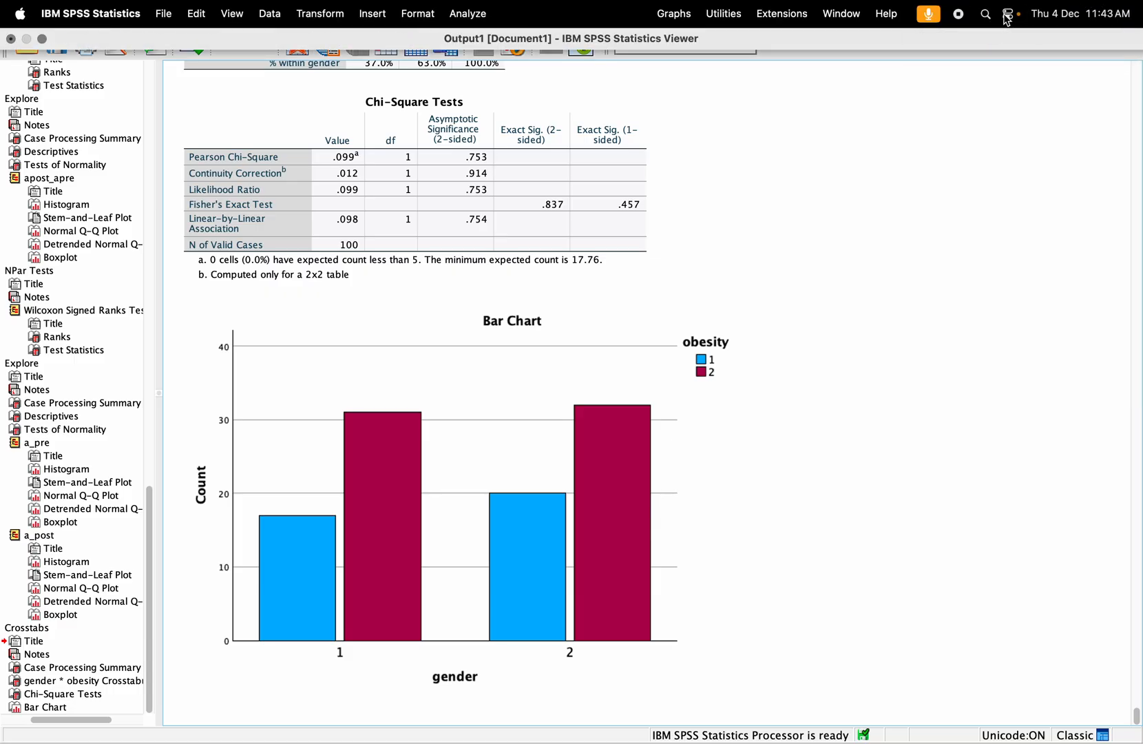
click(1111, 15)
click(1104, 16)
click(1070, 15)
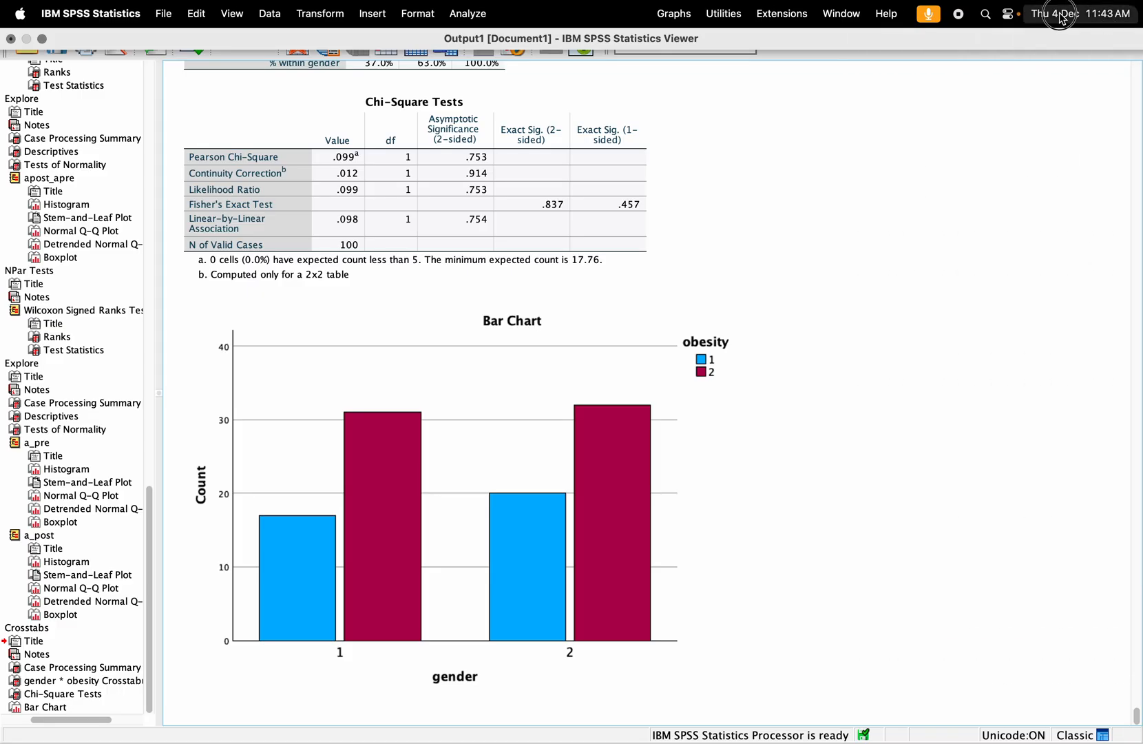
click(1041, 15)
click(1008, 14)
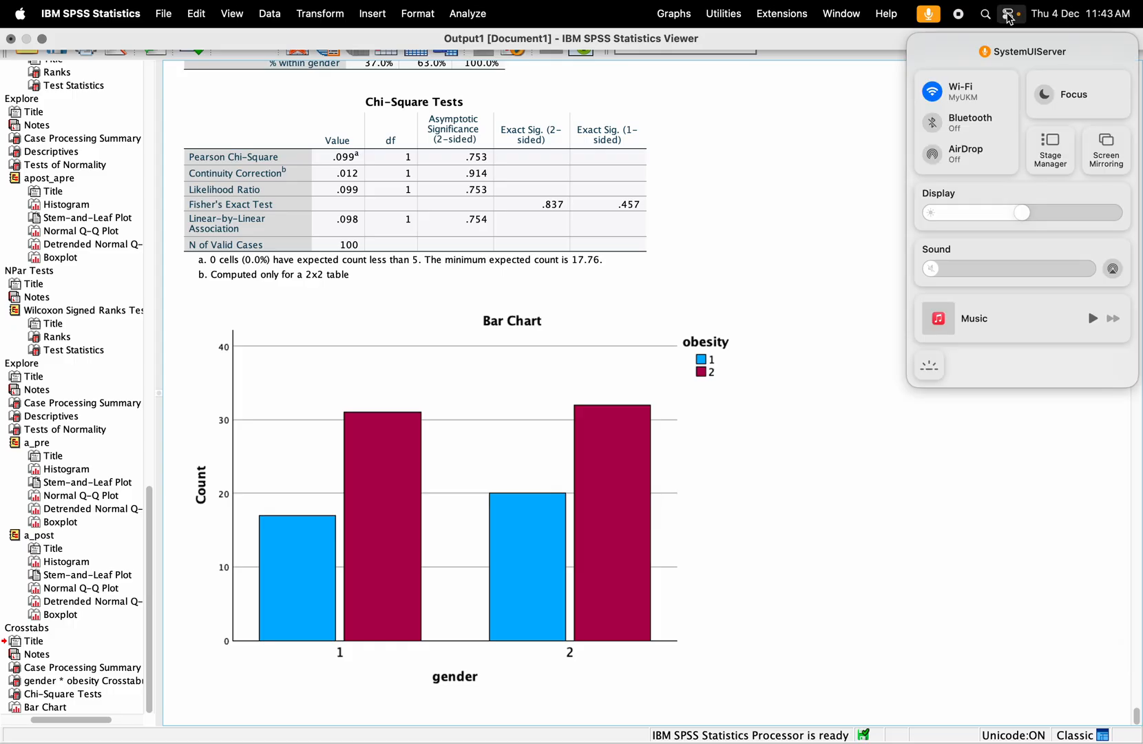
click(1010, 16)
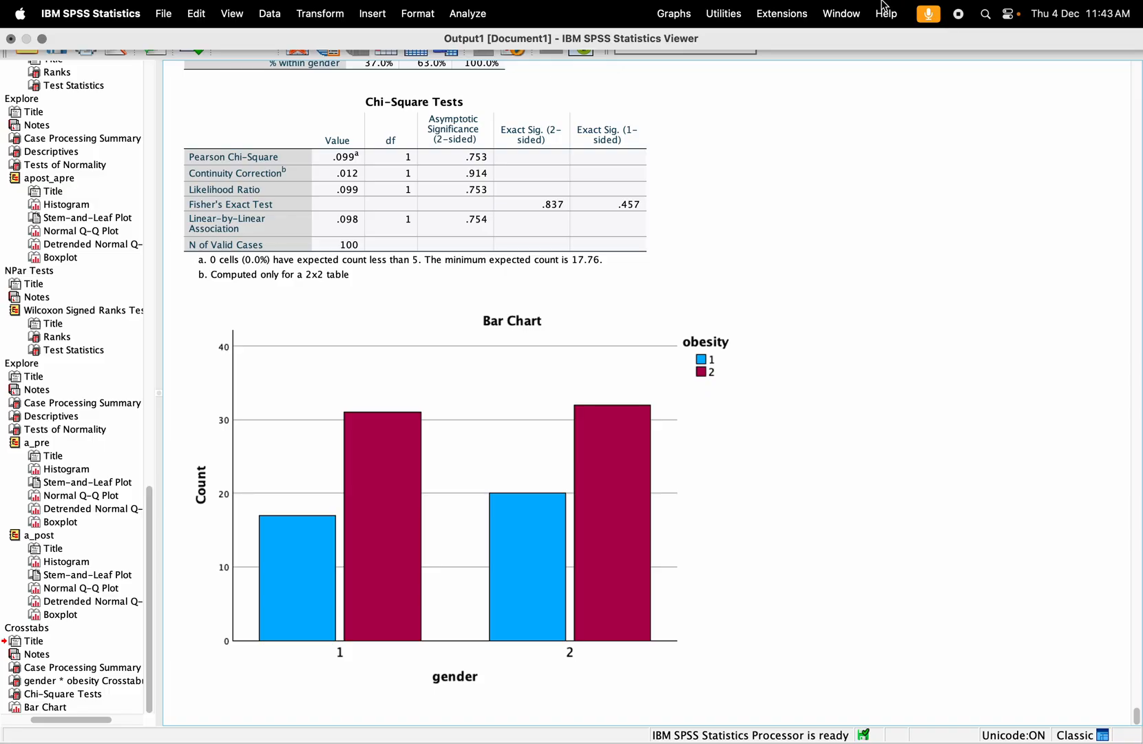
- Switch to the Data Editor, start a Crosstabs analysis and reset all its previous settings
key(ctrl+Left)
key(ctrl+Left)
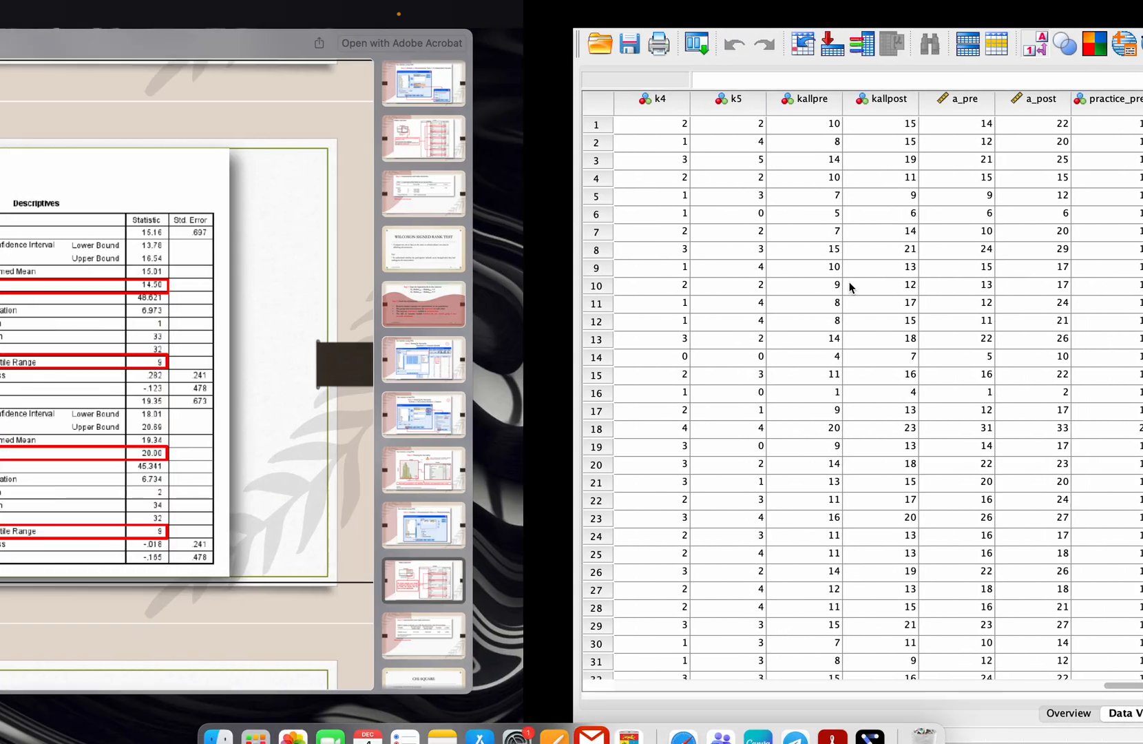
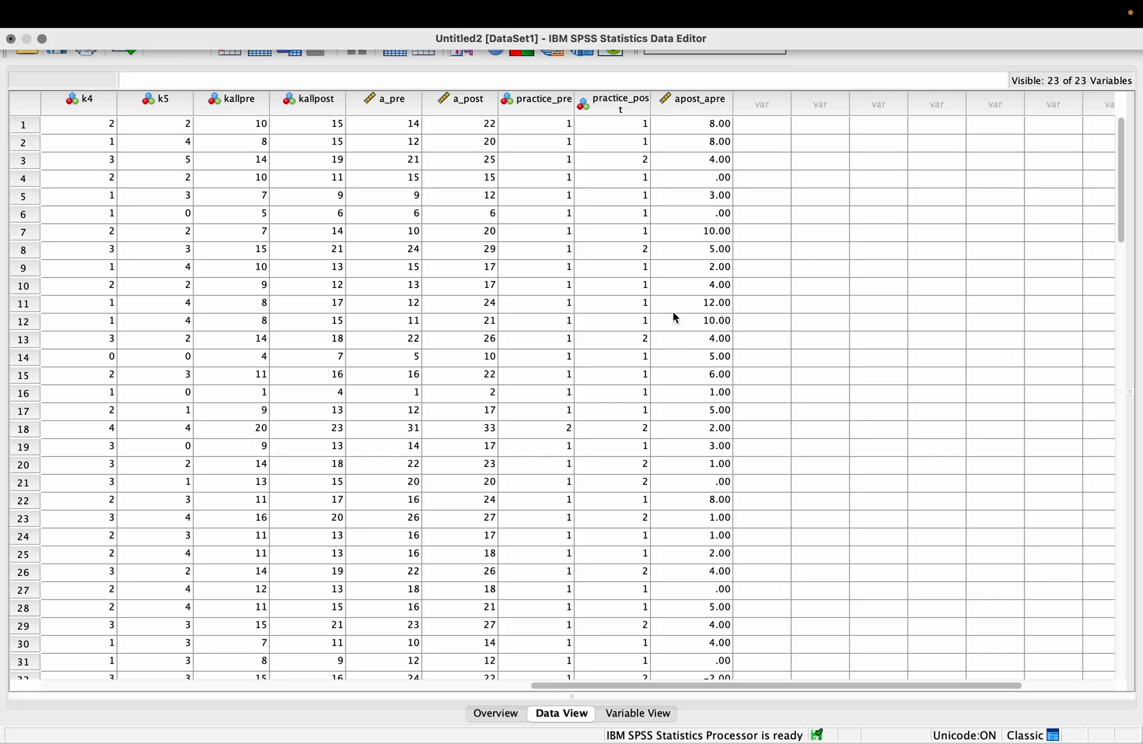
mouse_move(437, 5)
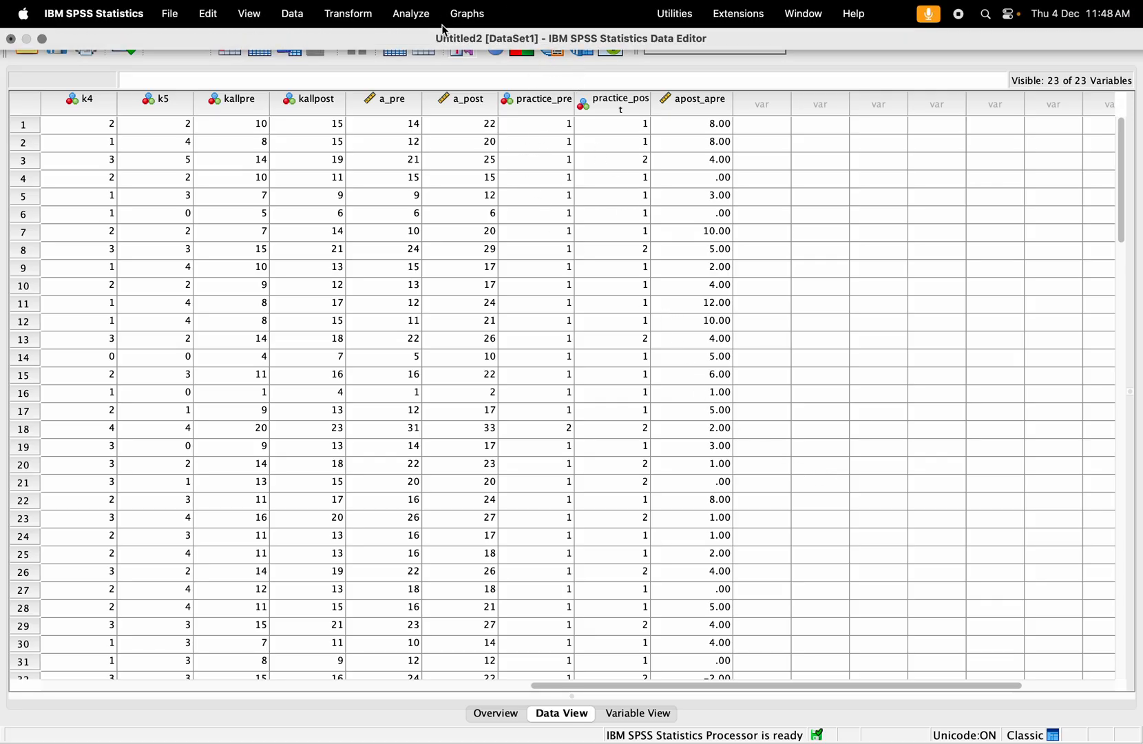
click(408, 15)
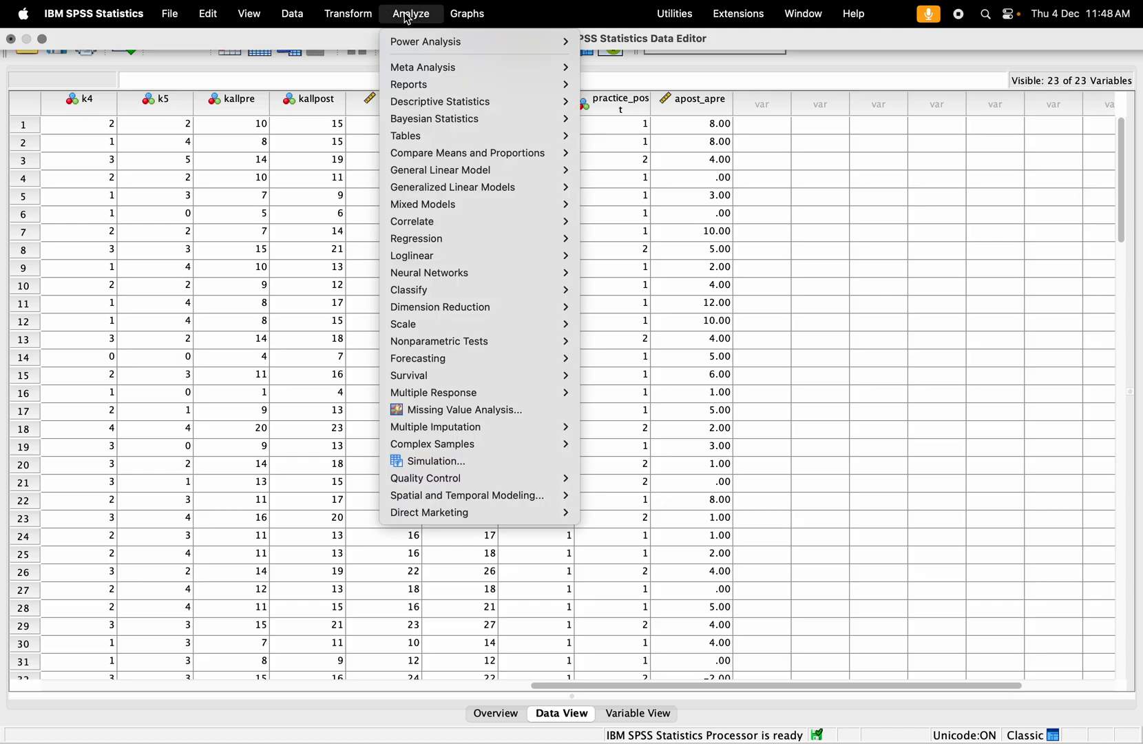
mouse_move(447, 104)
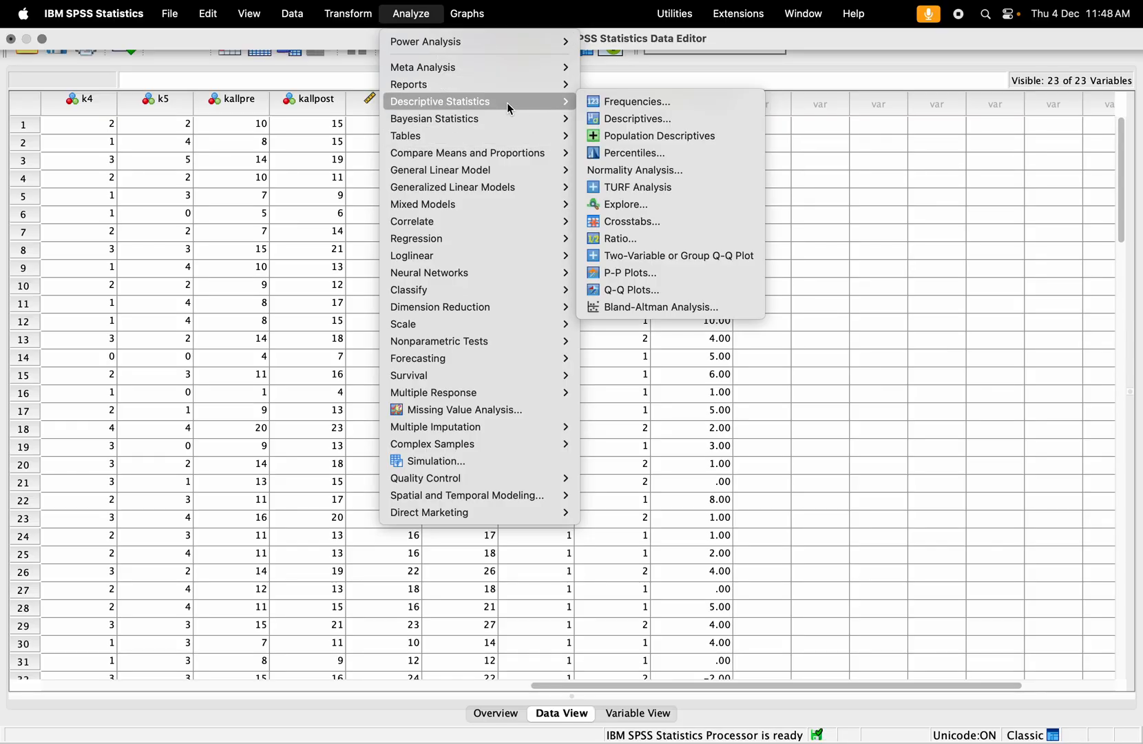
click(660, 221)
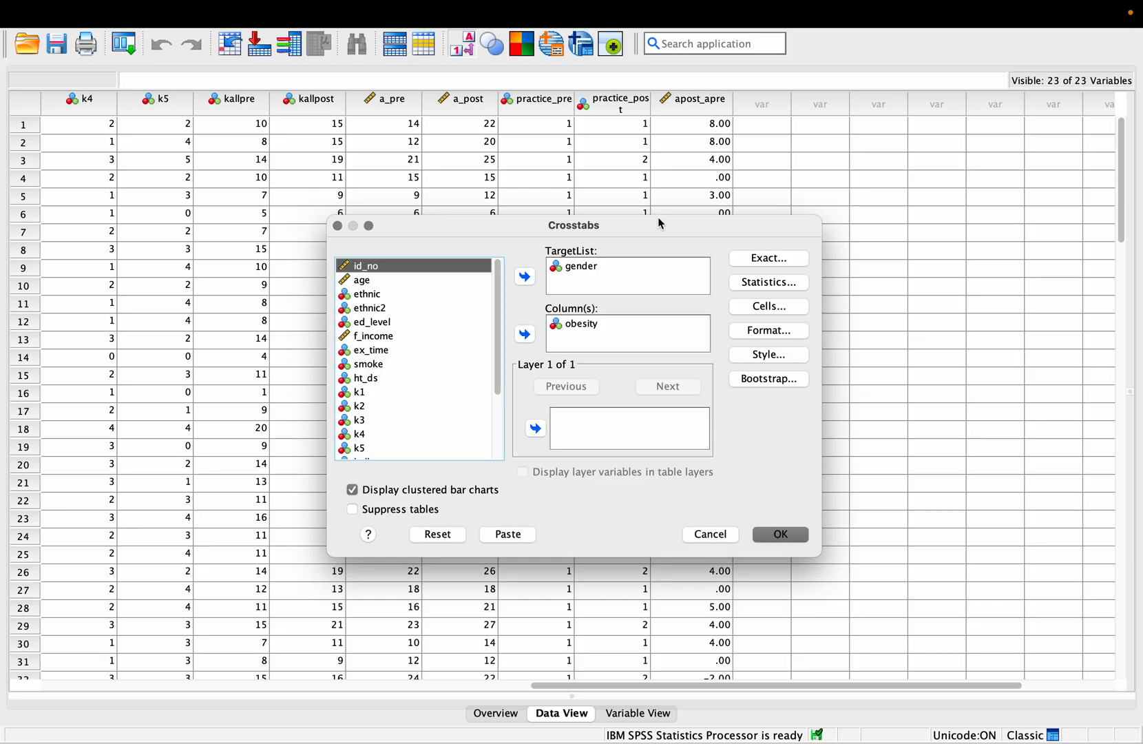
click(440, 535)
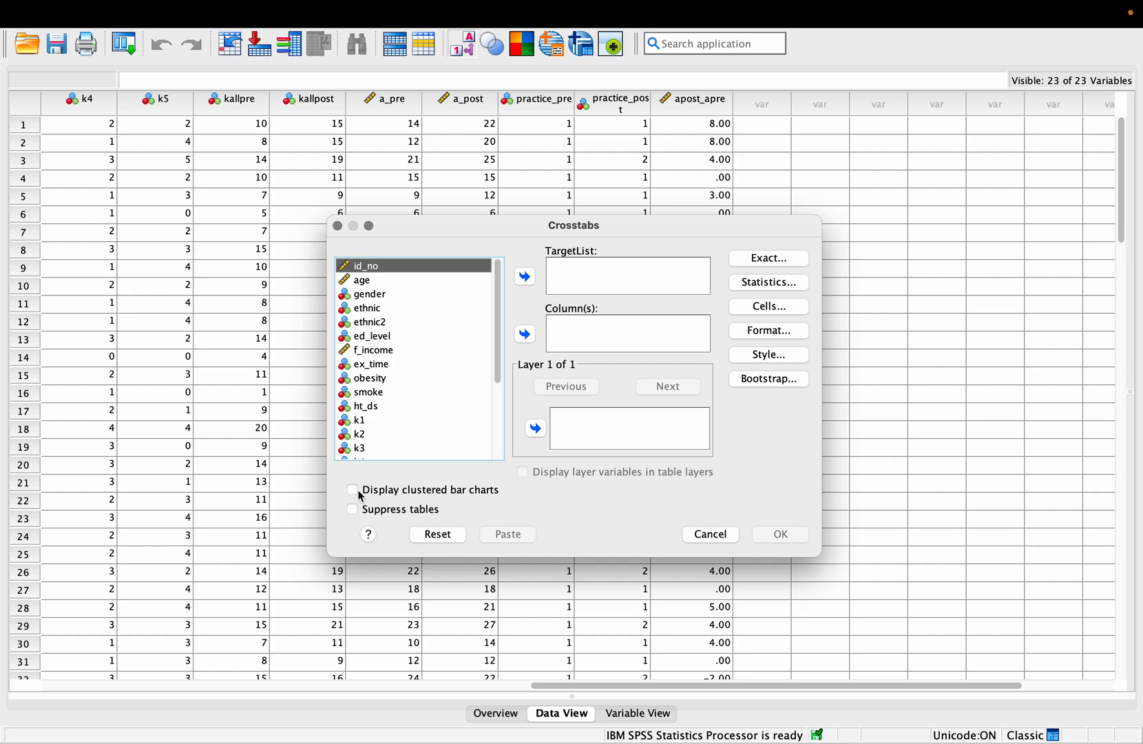
- Assign ethnic as the row variable and obesity as the column variable of the crosstab
scroll(407, 445, down, 5)
scroll(407, 445, up, 5)
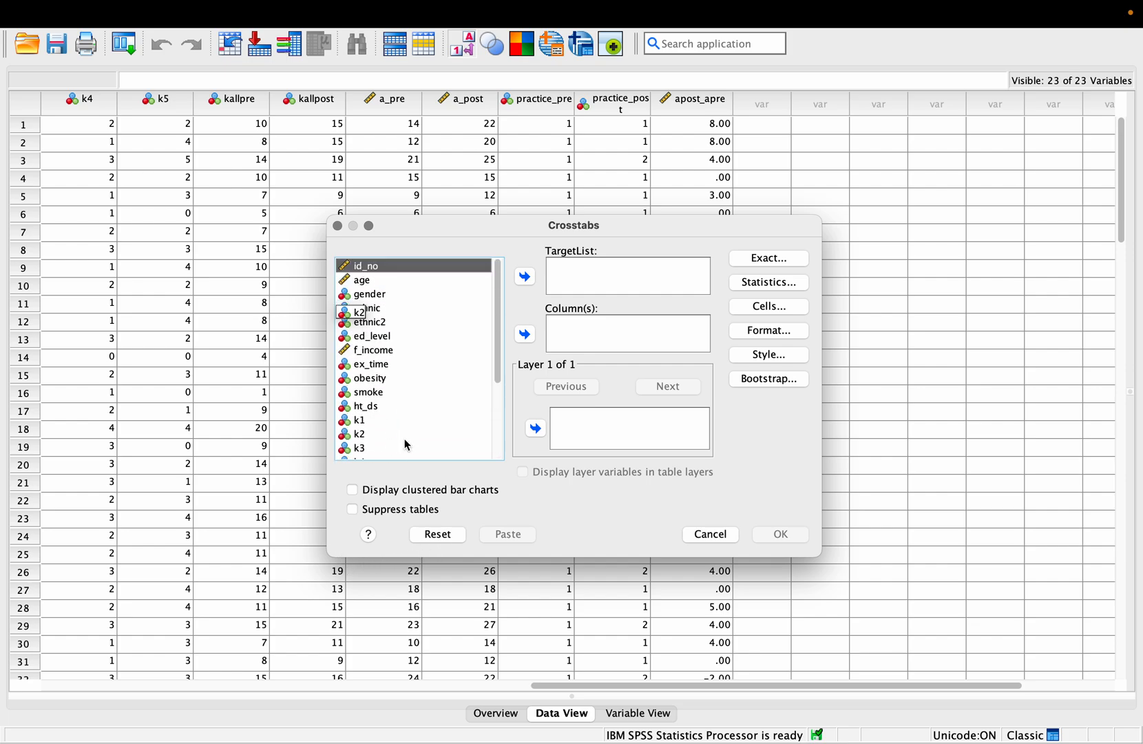
click(371, 310)
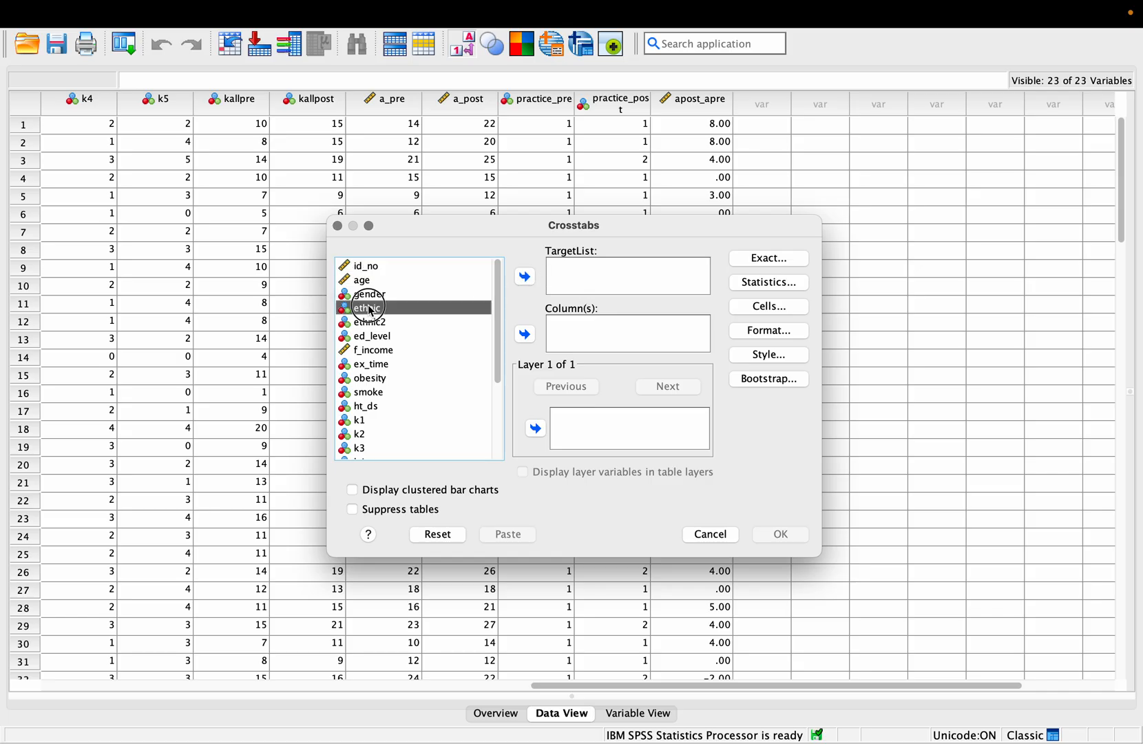
click(525, 276)
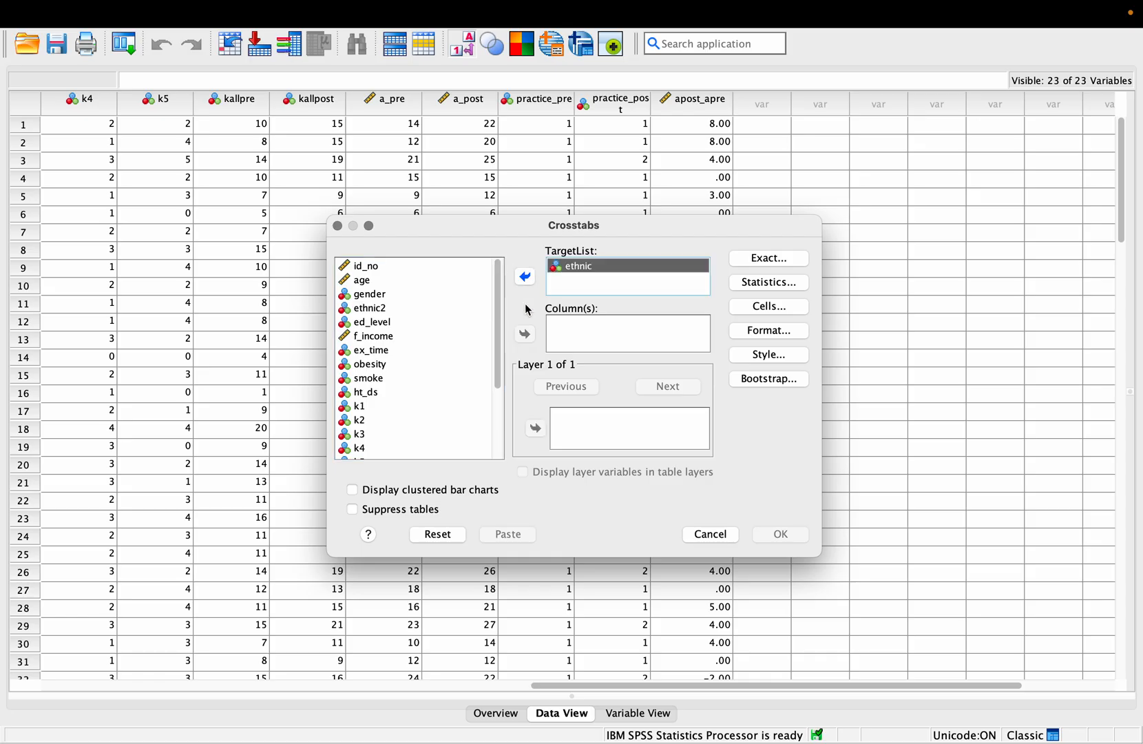
scroll(444, 386, down, 3)
scroll(442, 395, up, 3)
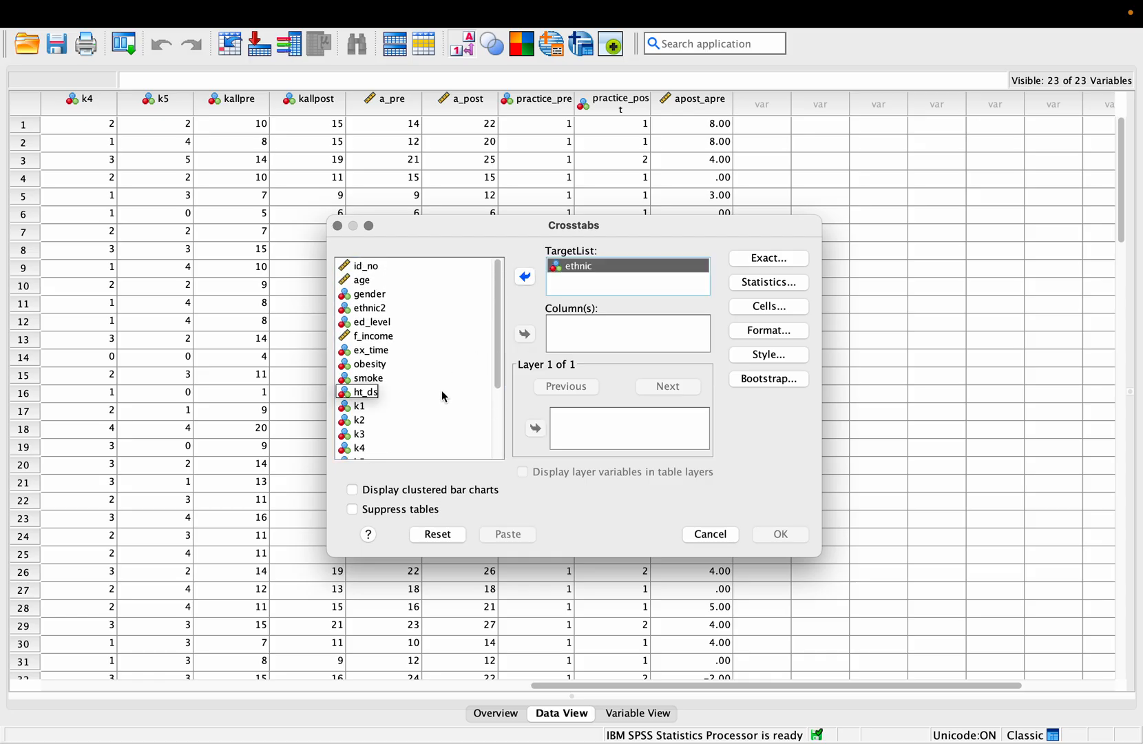
scroll(444, 397, down, 8)
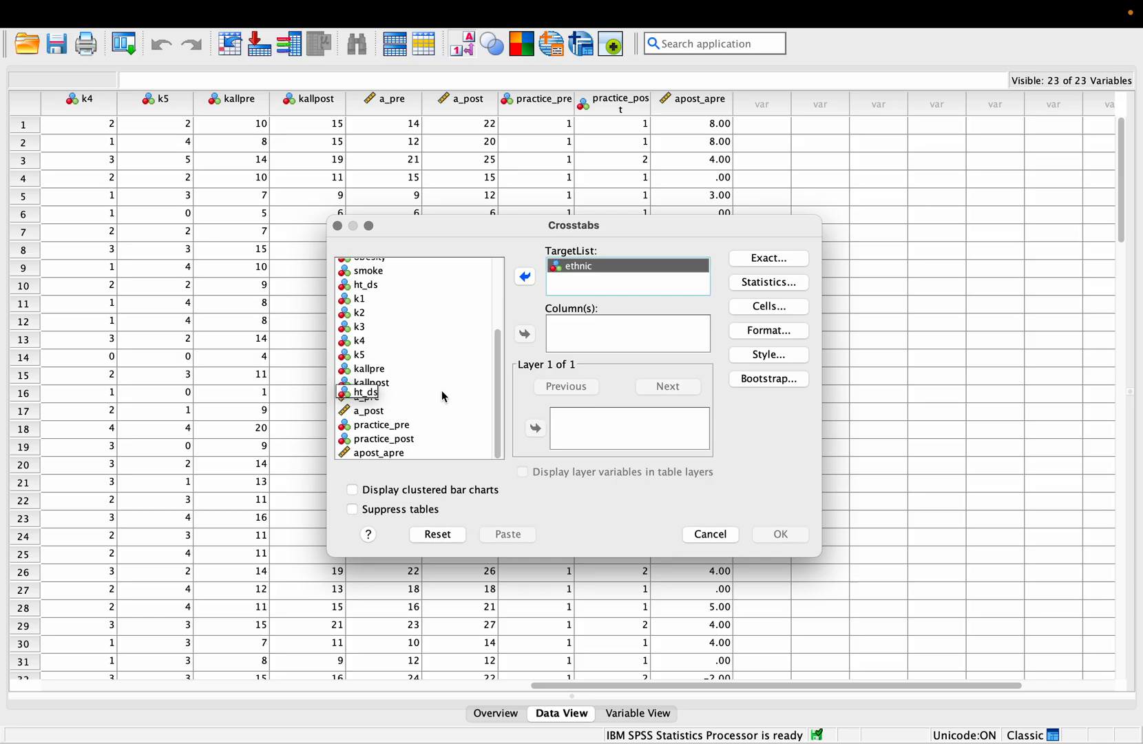
scroll(444, 396, up, 8)
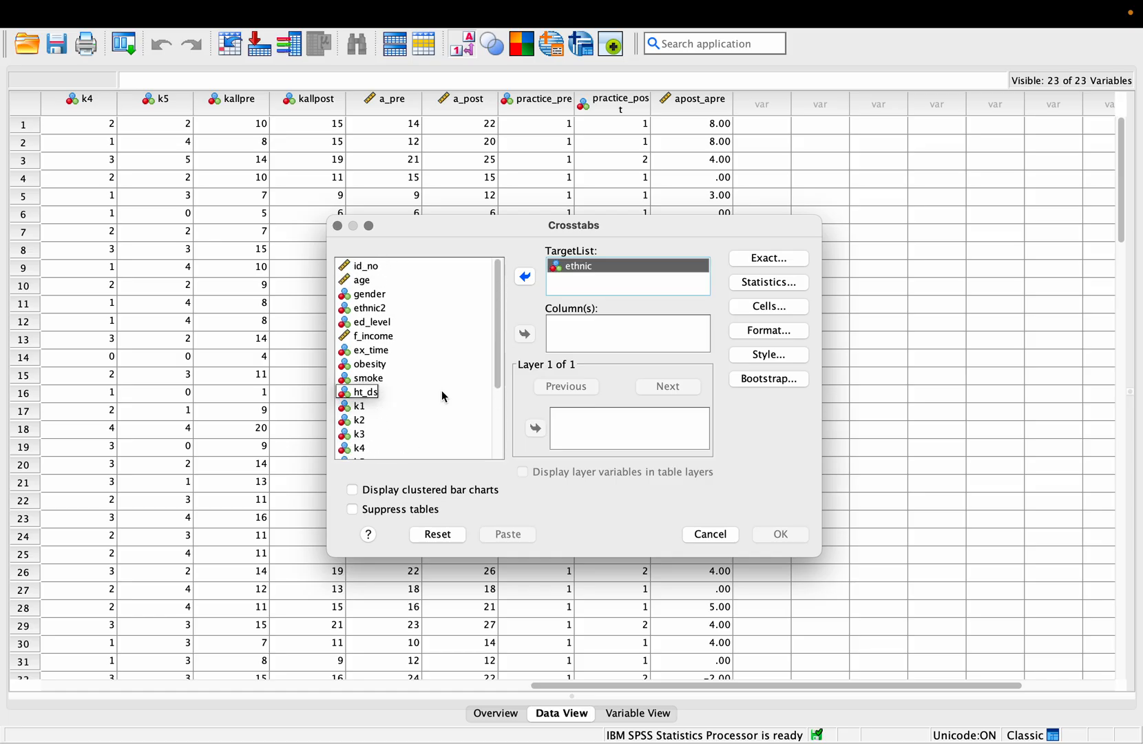
click(365, 363)
click(525, 337)
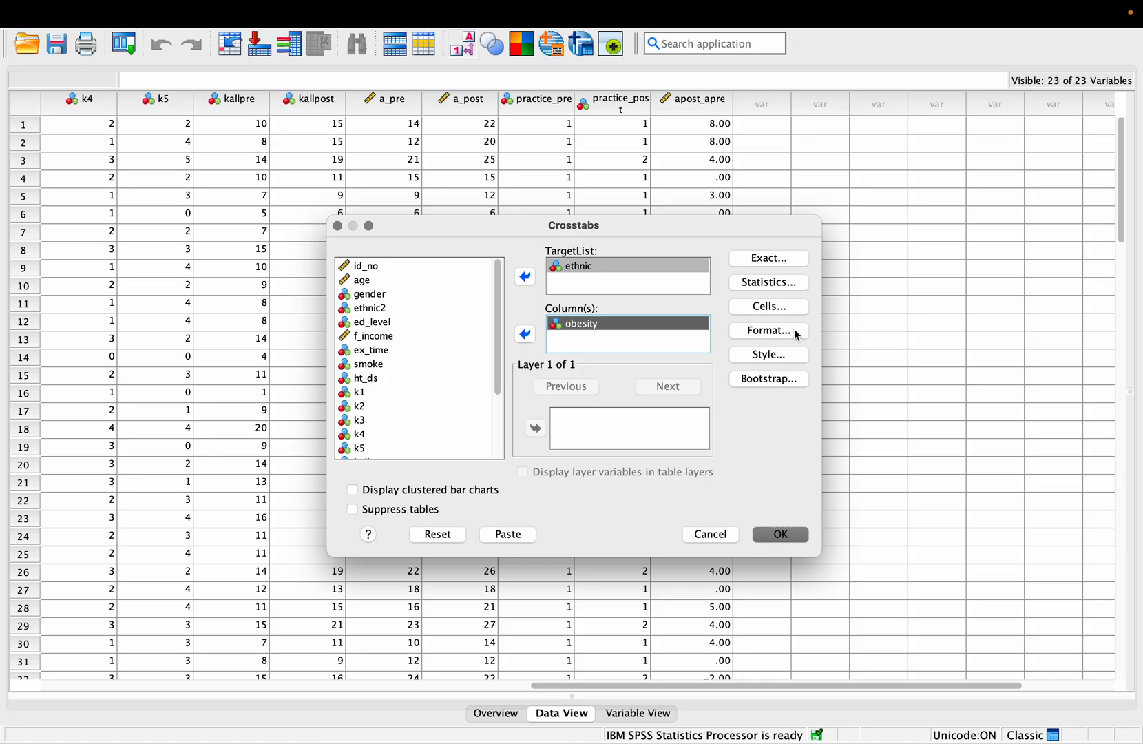
- Set the crosstab's test method to Exact with a 5-minute limit per test and request the Chi-square statistic
click(763, 265)
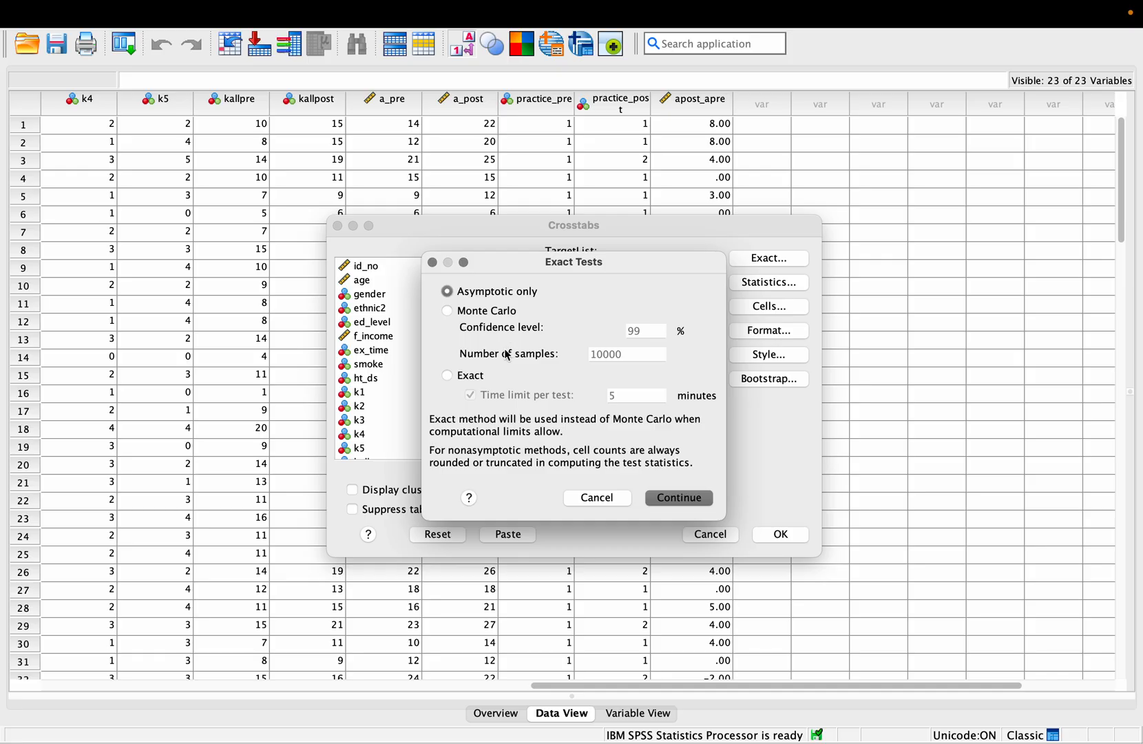
click(448, 377)
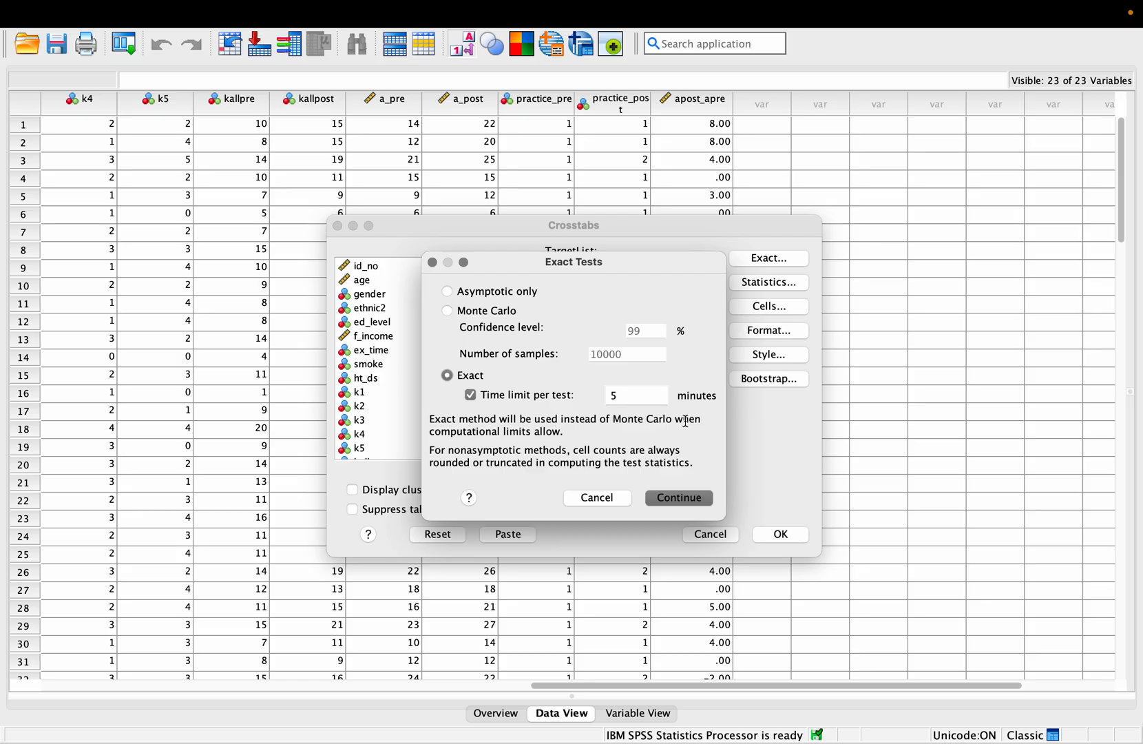
click(678, 498)
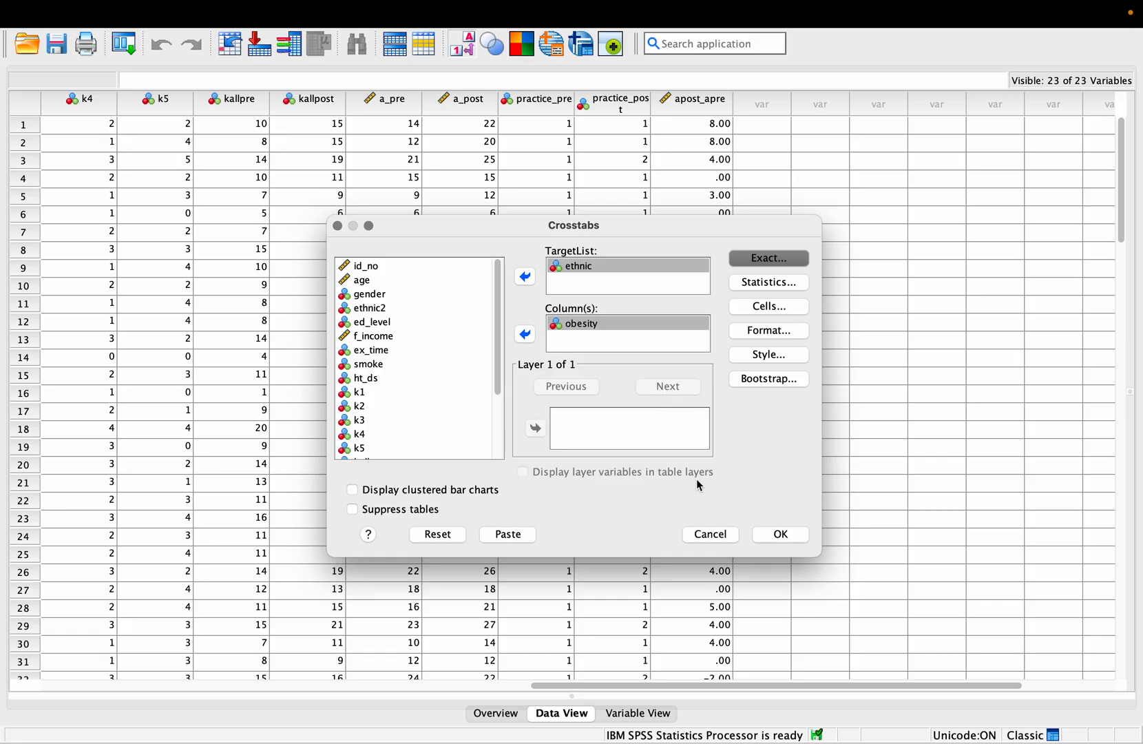
click(764, 285)
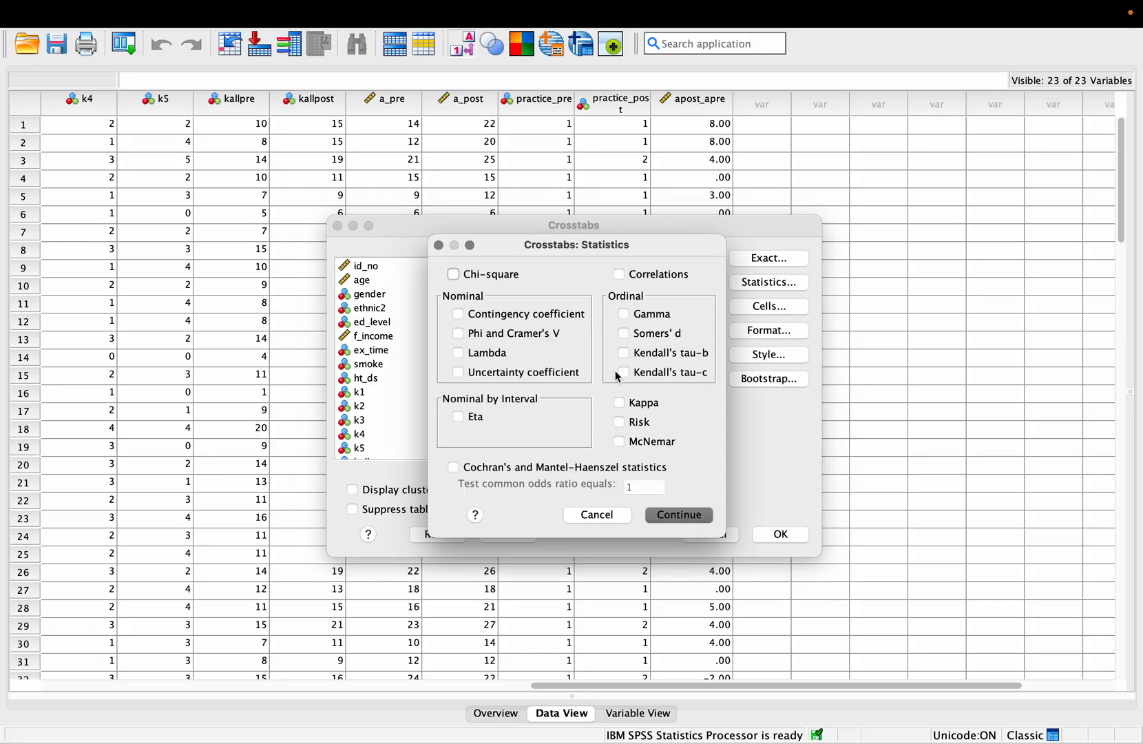
click(454, 280)
click(668, 515)
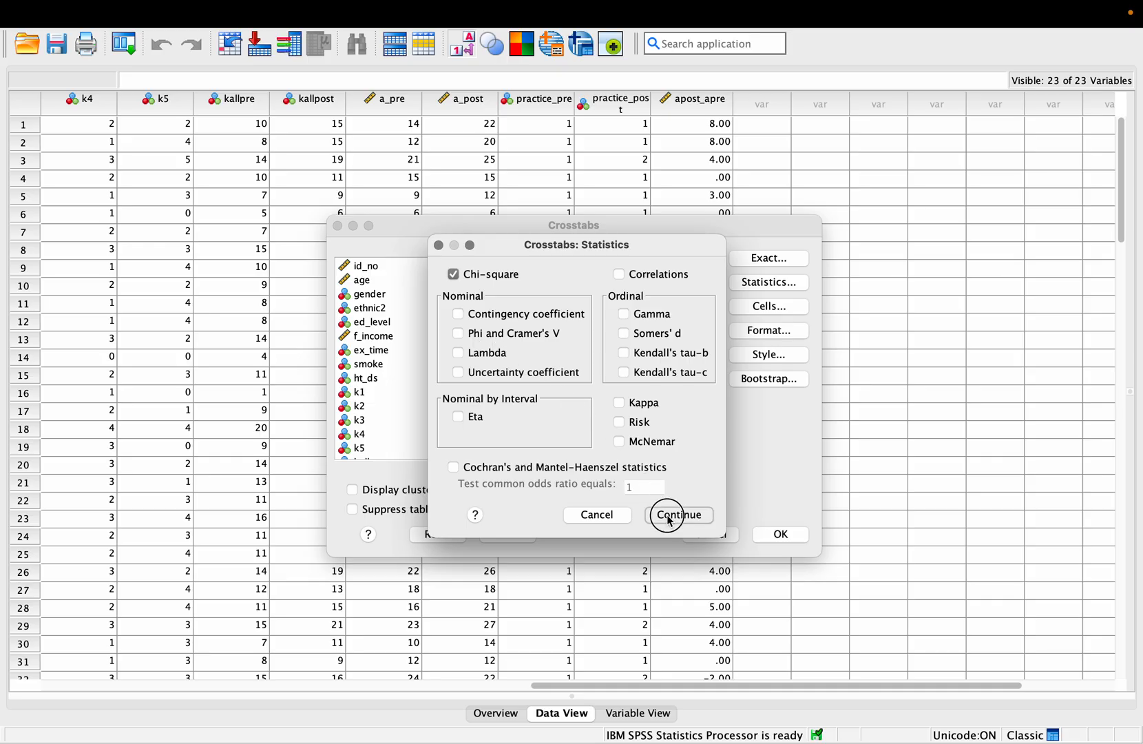
- Include row percentages and clustered bar charts, and run the ethnic by obesity crosstab
click(770, 310)
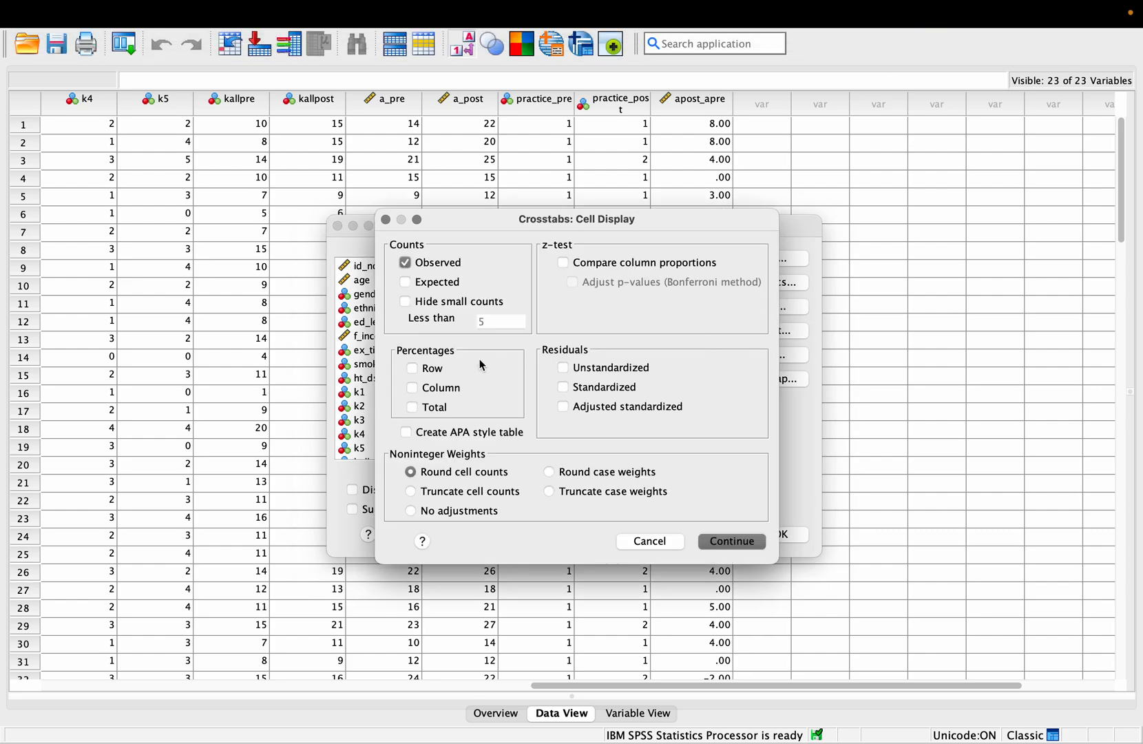
click(413, 372)
click(730, 540)
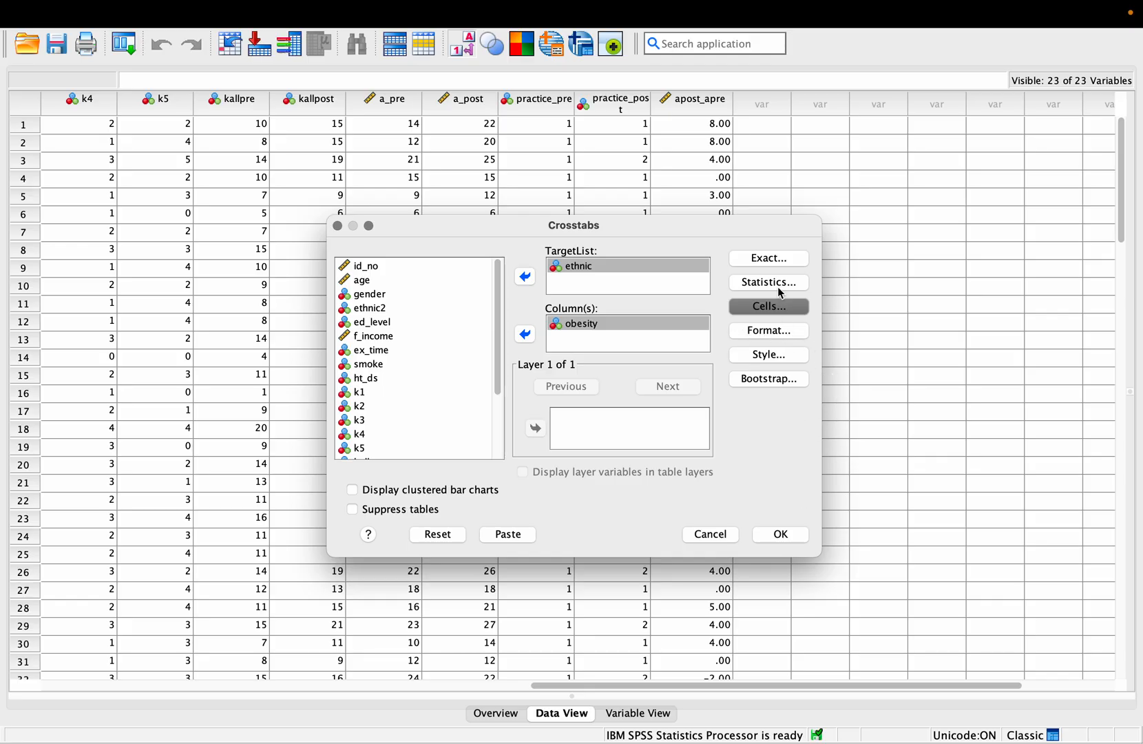
click(351, 492)
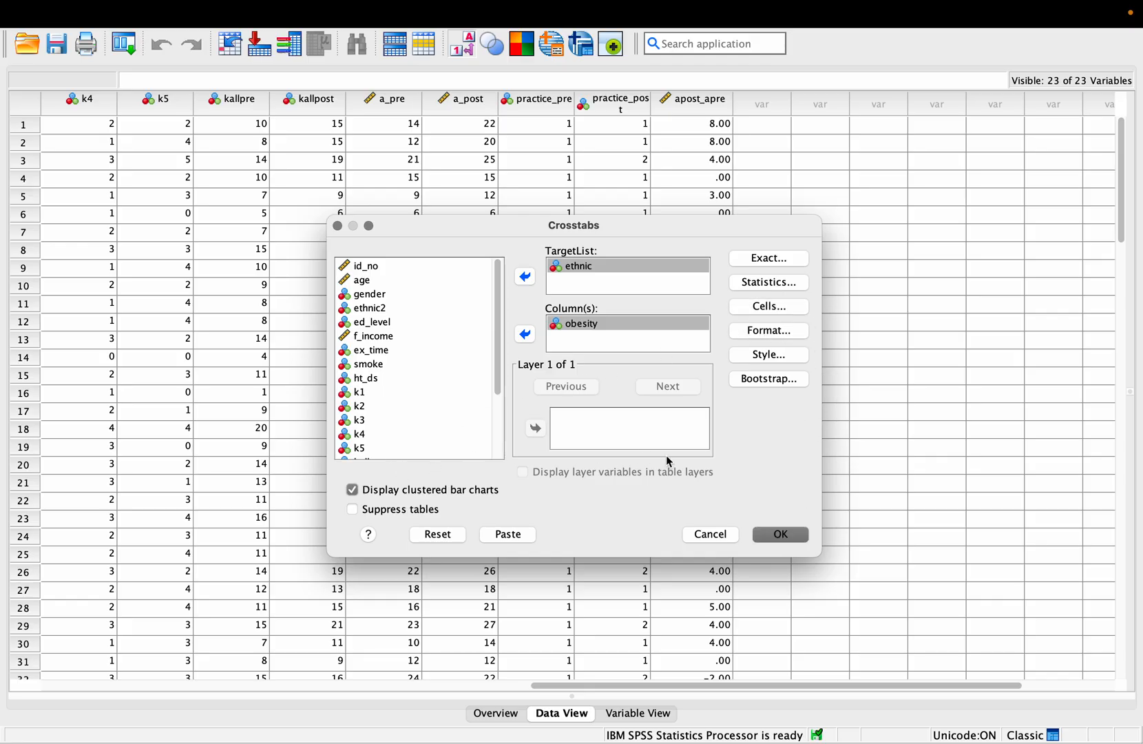
click(778, 541)
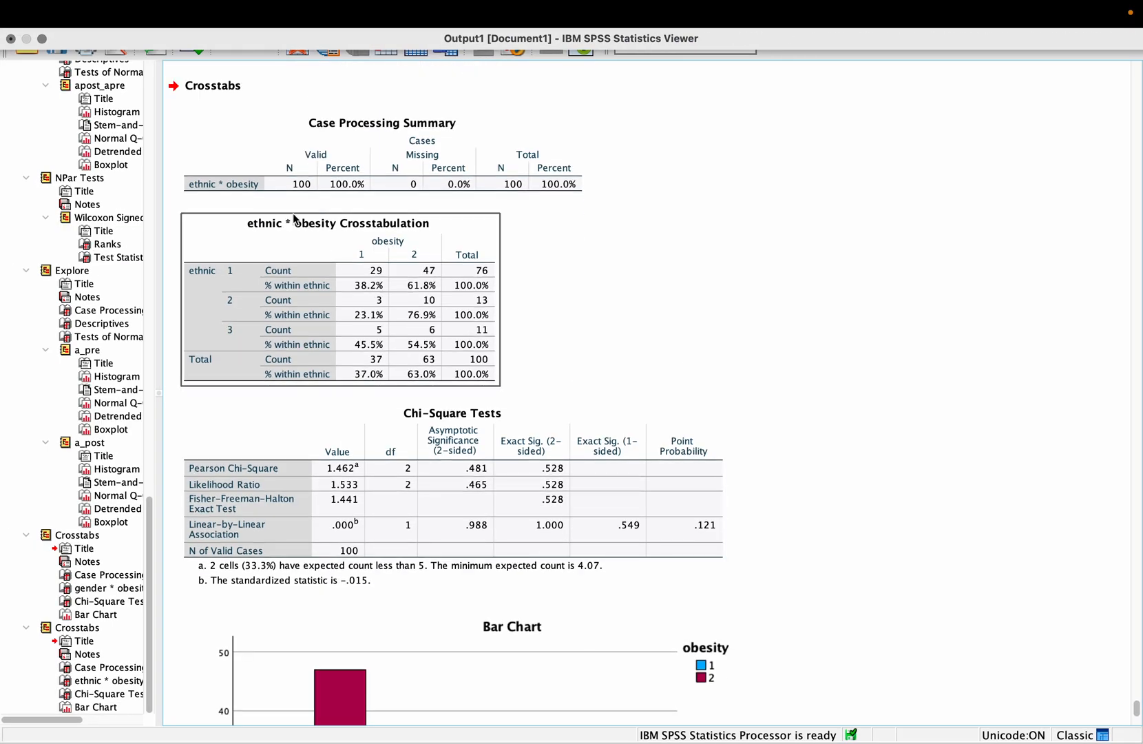
- Examine the new Crosstabs output and look through the dataset's variables from gender to apost_apre in the Data Editor
click(255, 86)
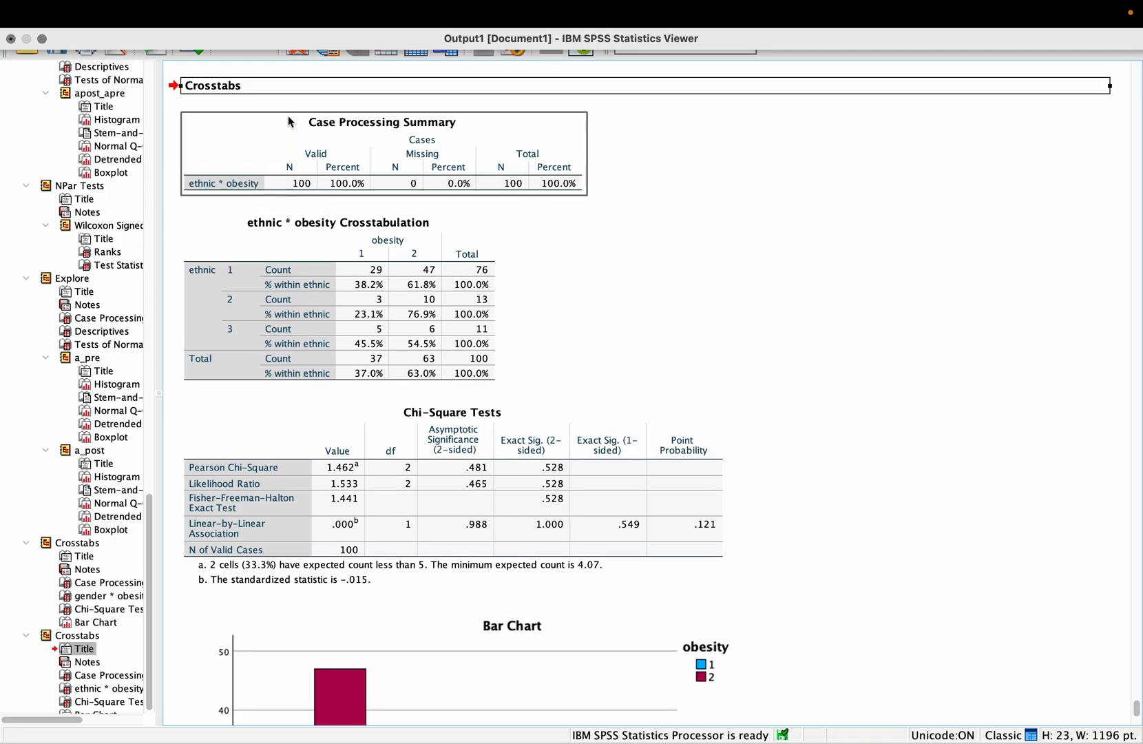
click(290, 110)
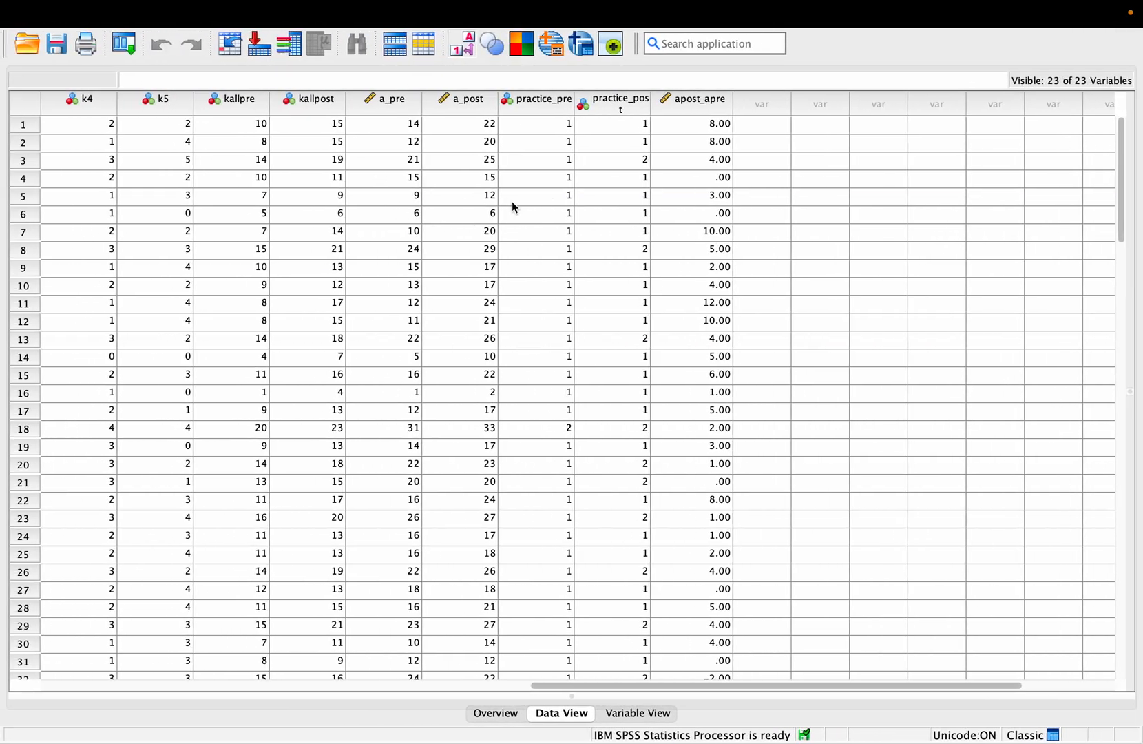
scroll(513, 207, right, 5)
scroll(513, 206, down, 1)
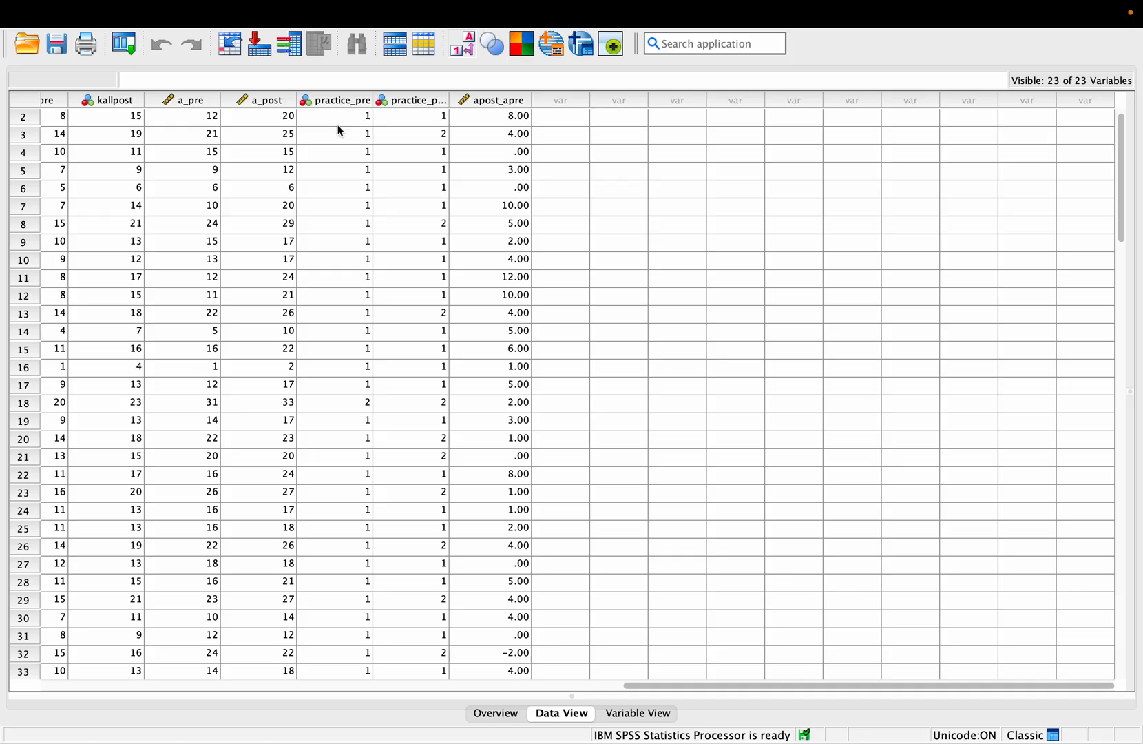
scroll(325, 164, left, 16)
scroll(326, 164, up, 1)
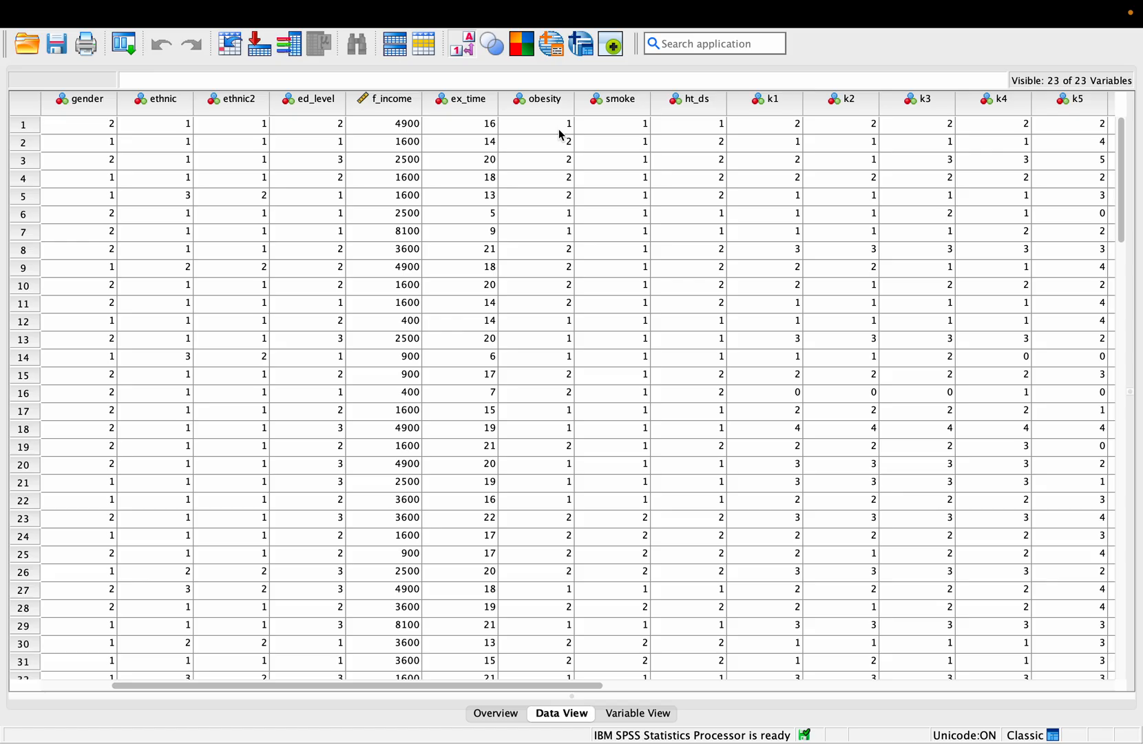
scroll(837, 181, right, 5)
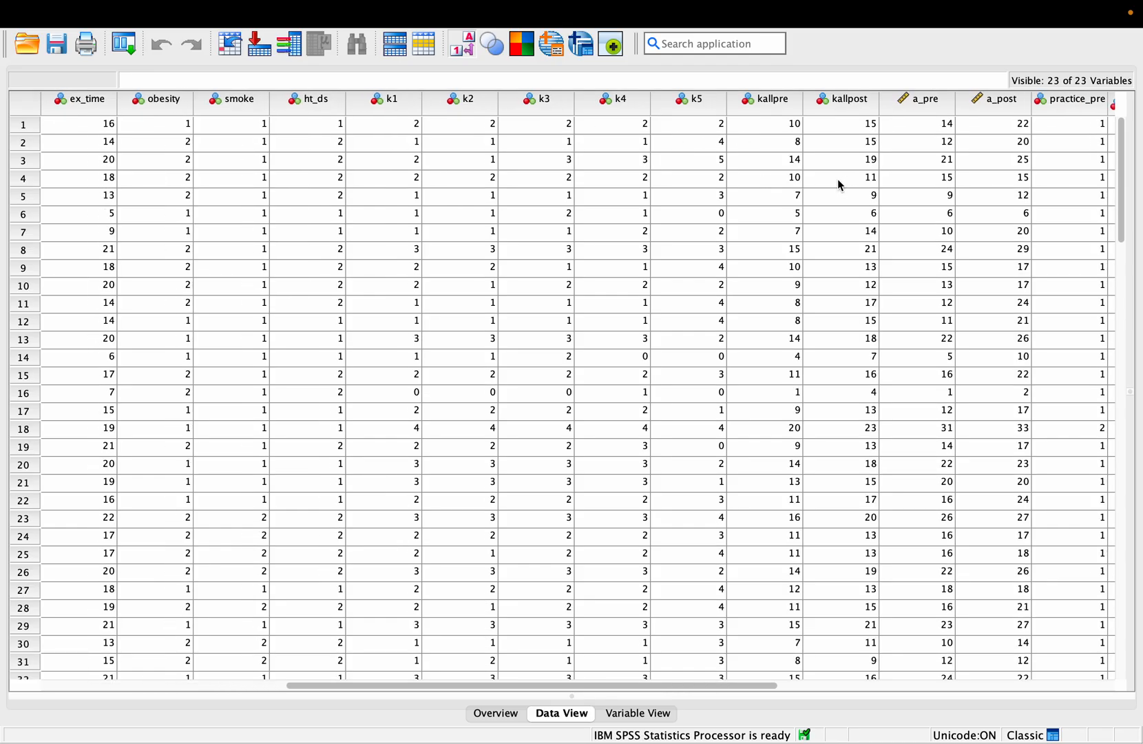
scroll(839, 184, right, 10)
scroll(839, 184, down, 1)
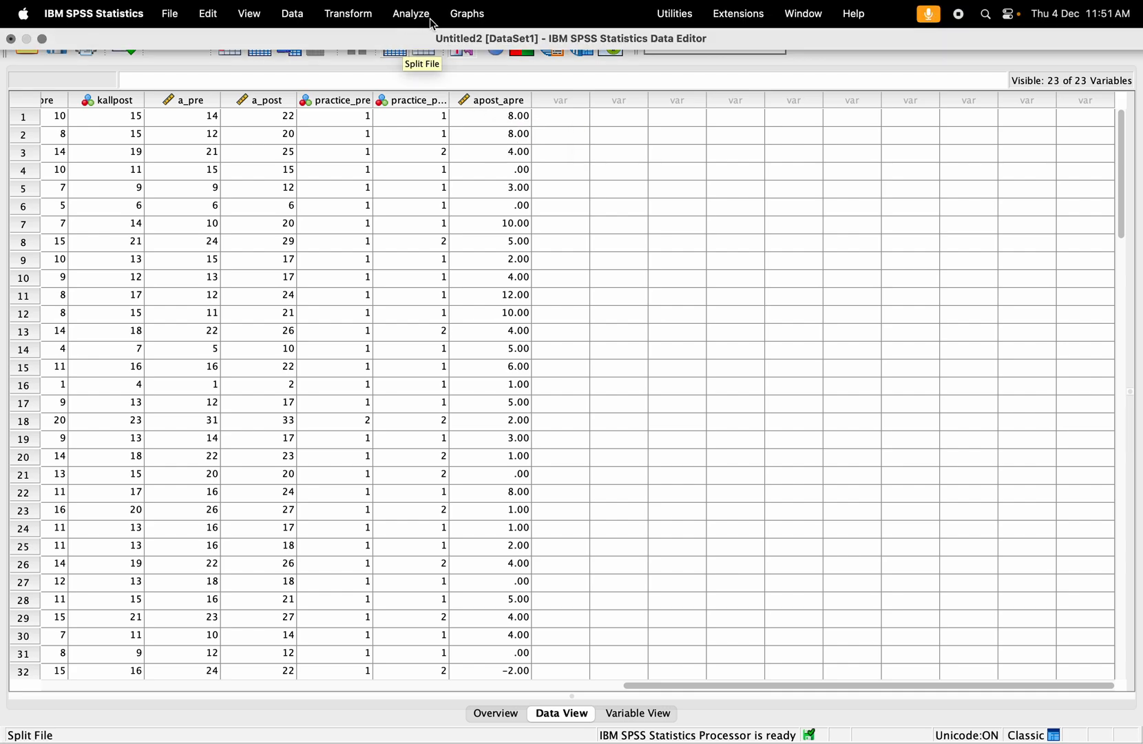
click(427, 19)
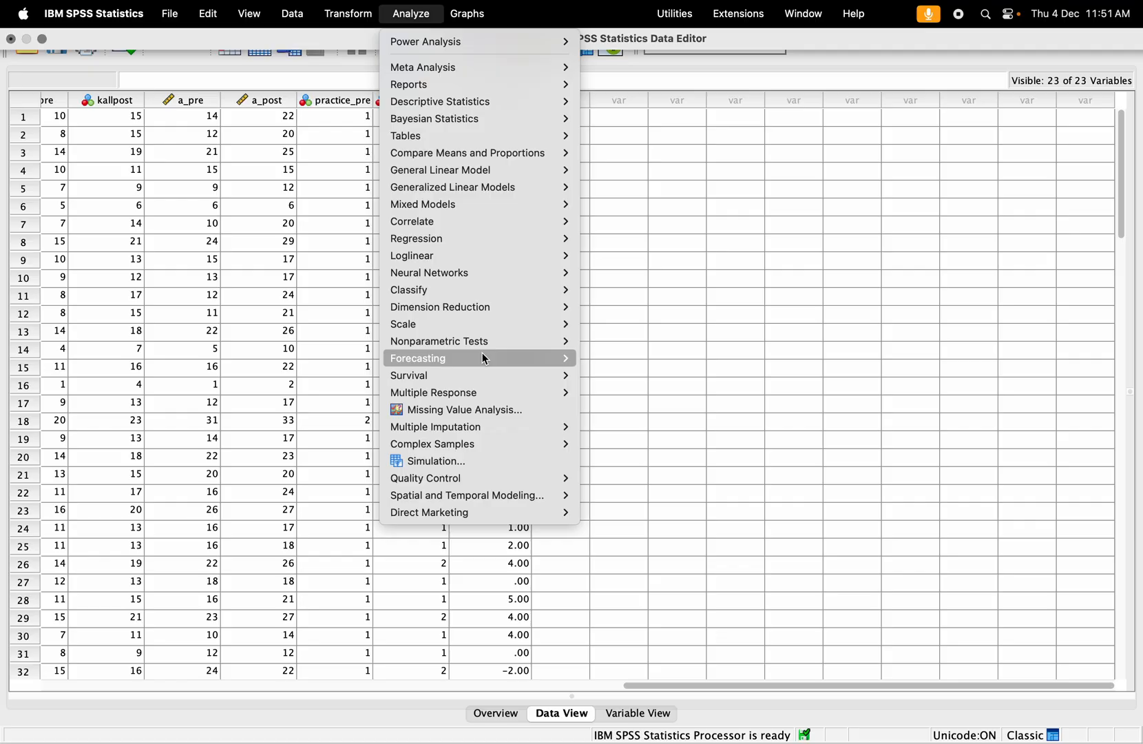
mouse_move(487, 349)
mouse_move(478, 103)
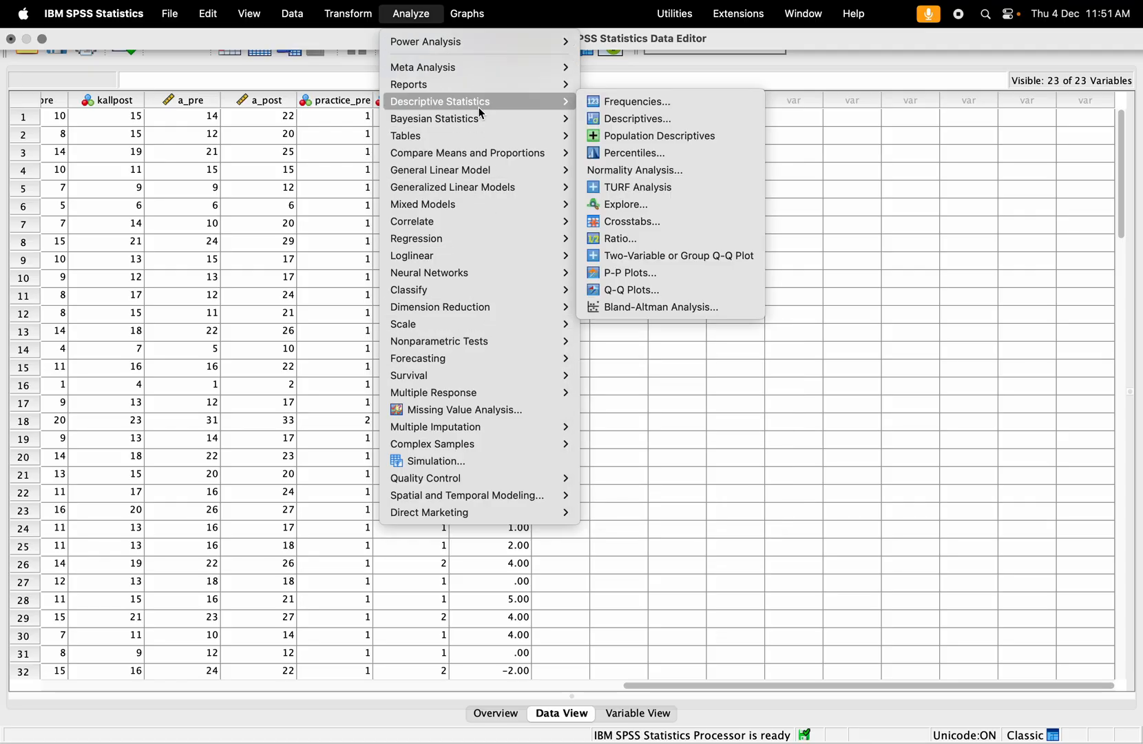
click(643, 205)
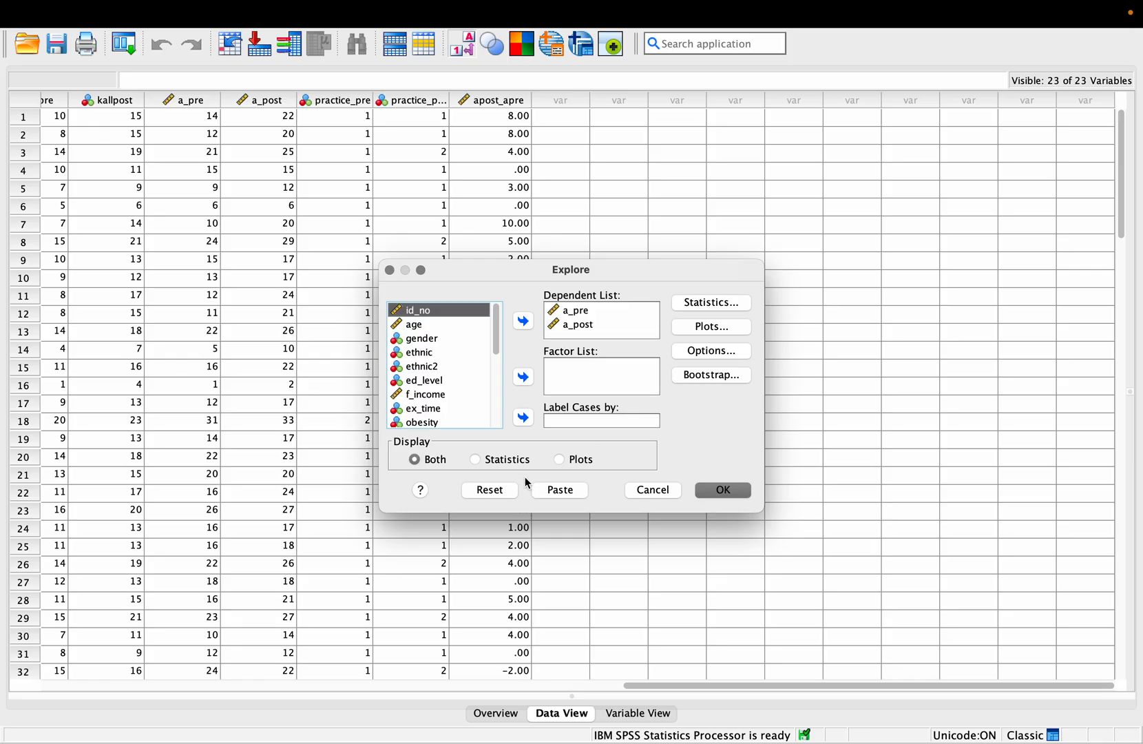
click(652, 490)
click(348, 14)
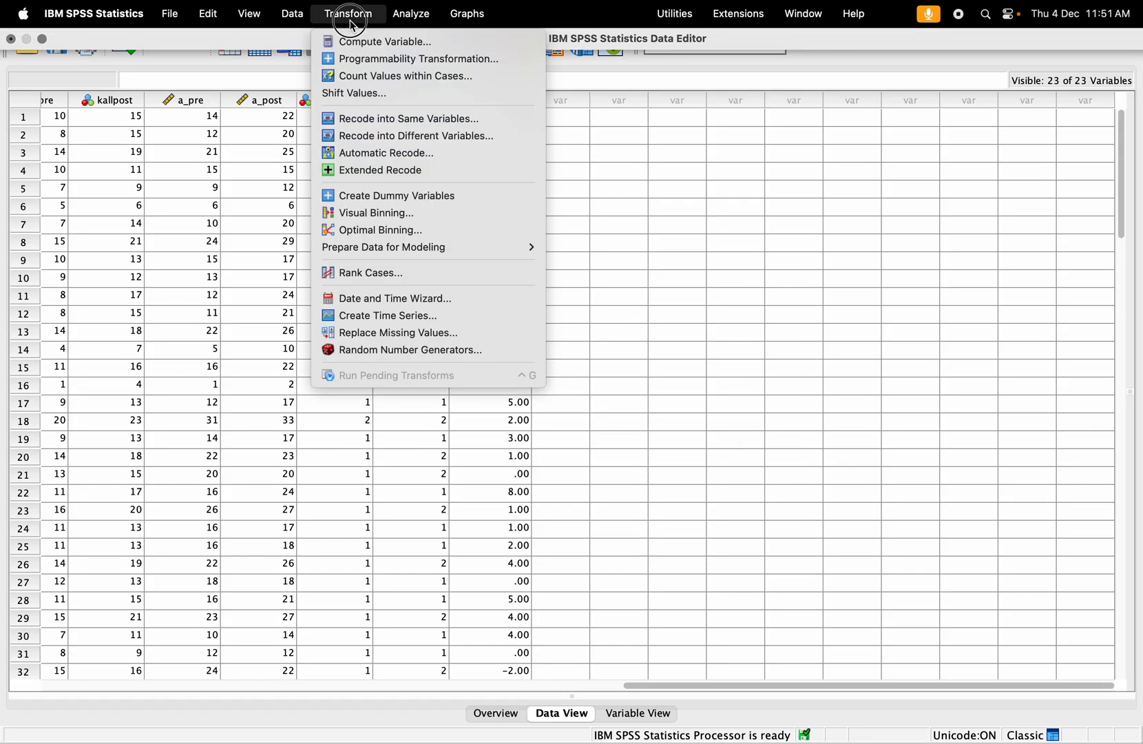
click(403, 43)
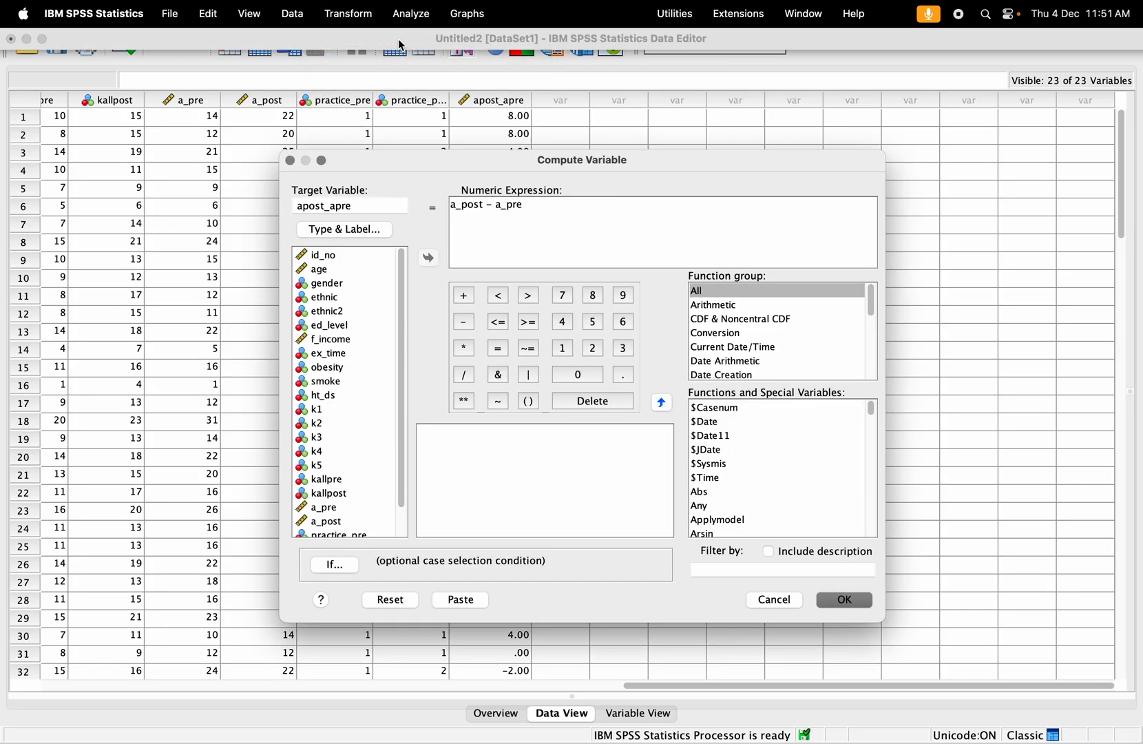
click(290, 161)
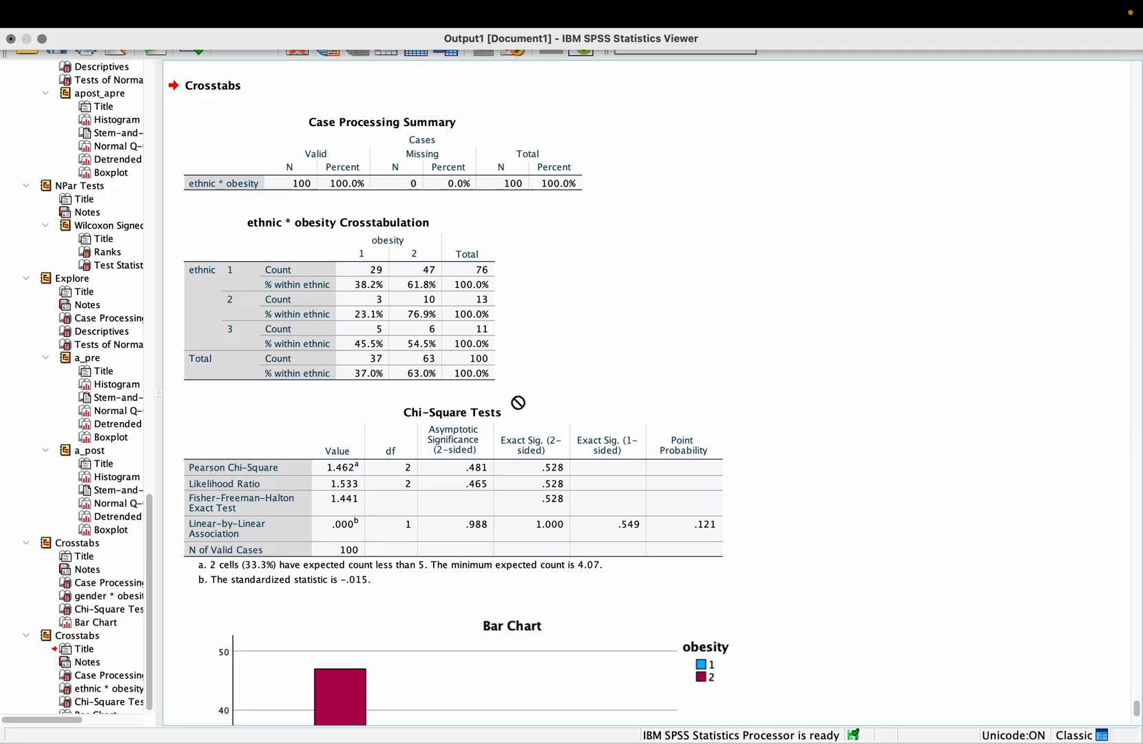
- Open the Crosstabs title of the ethnic by obesity output for editing and add a new line starting with "A"
click(528, 442)
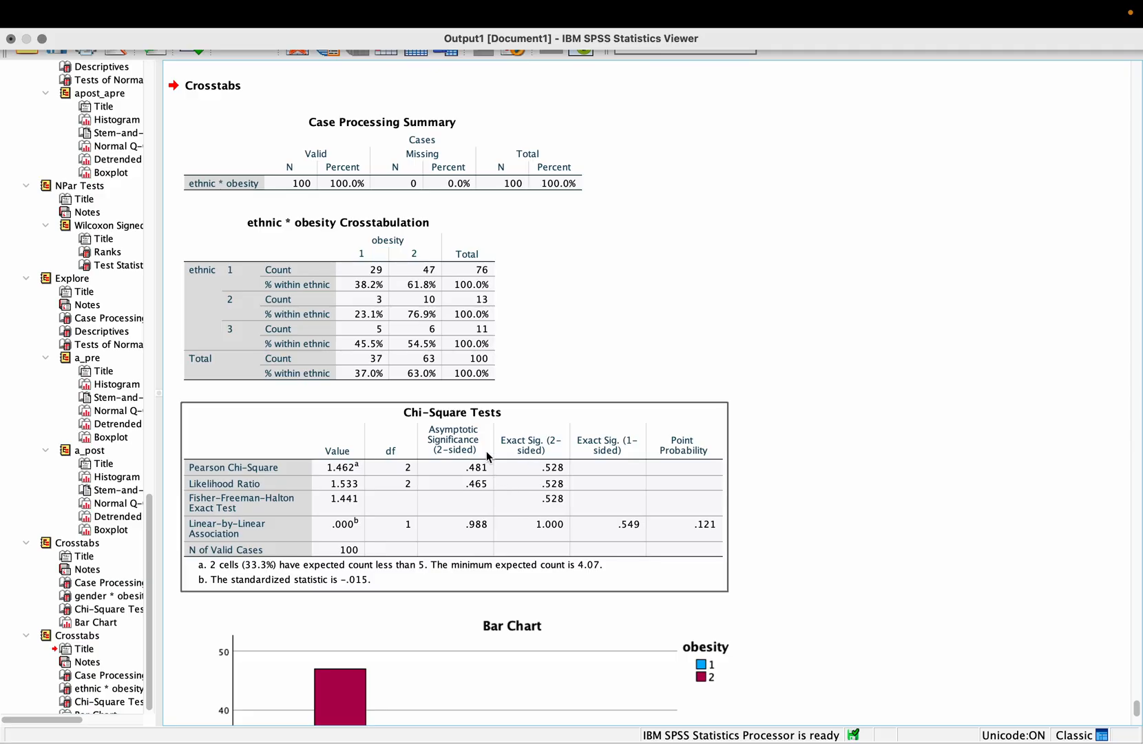
scroll(484, 456, up, 1)
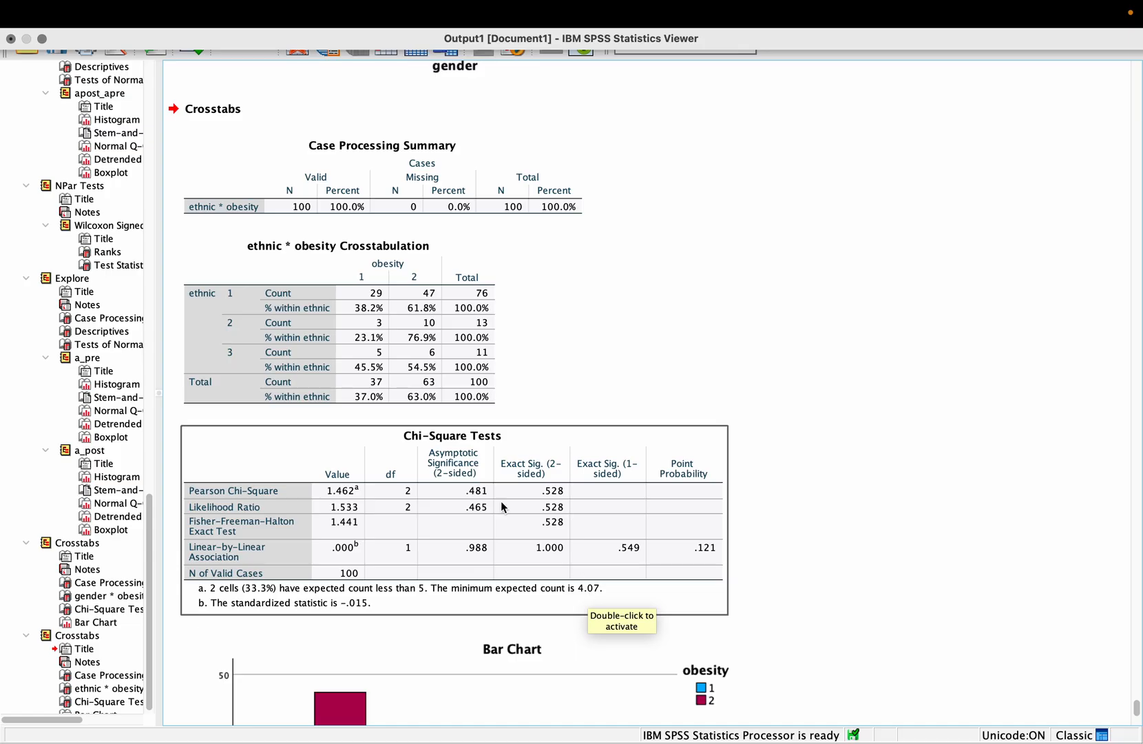
click(261, 109)
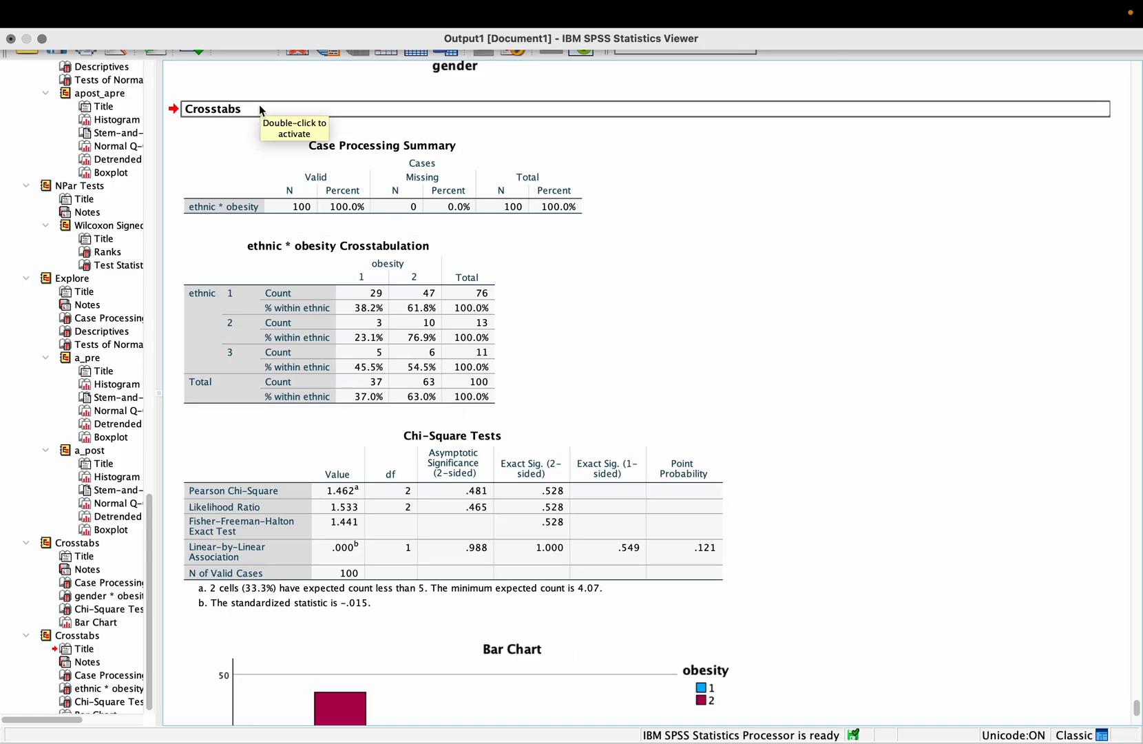
click(261, 109)
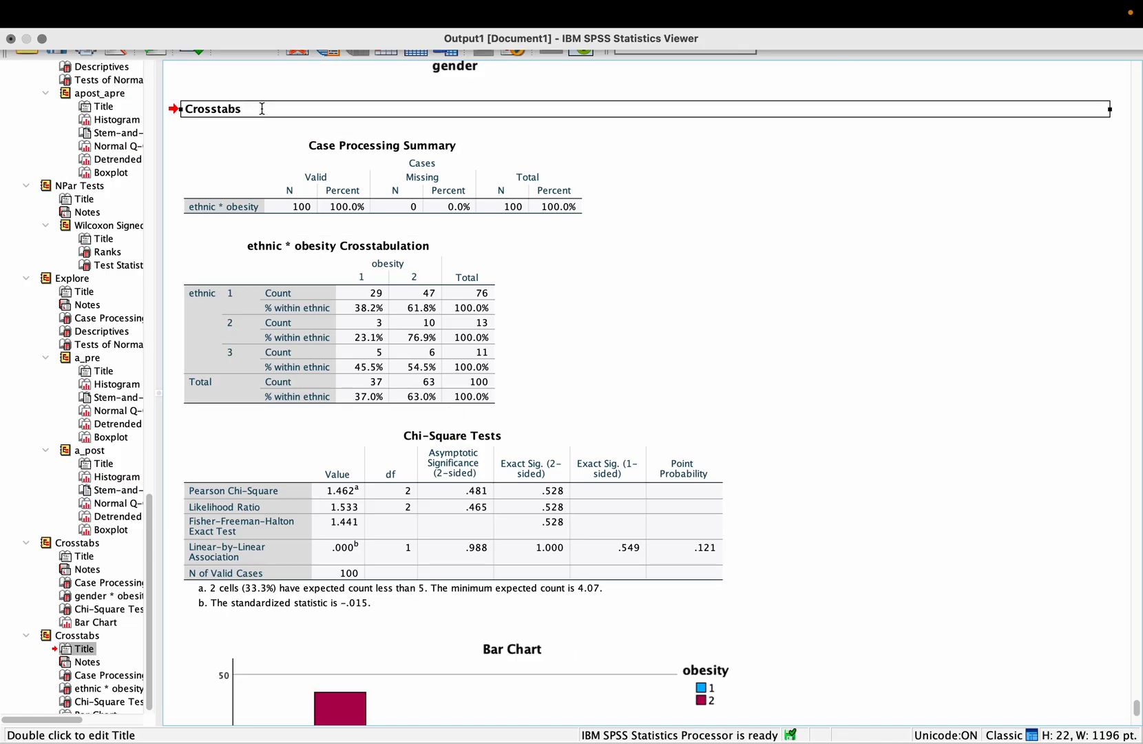
double_click(261, 109)
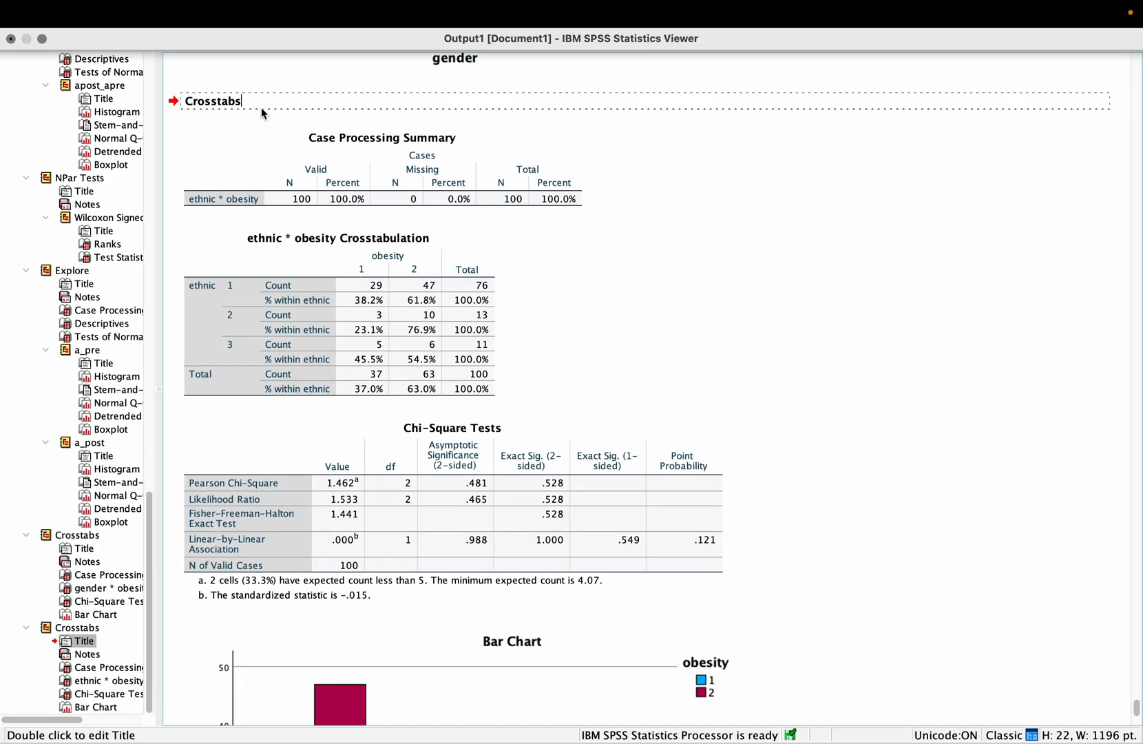
key(Return)
text(A )
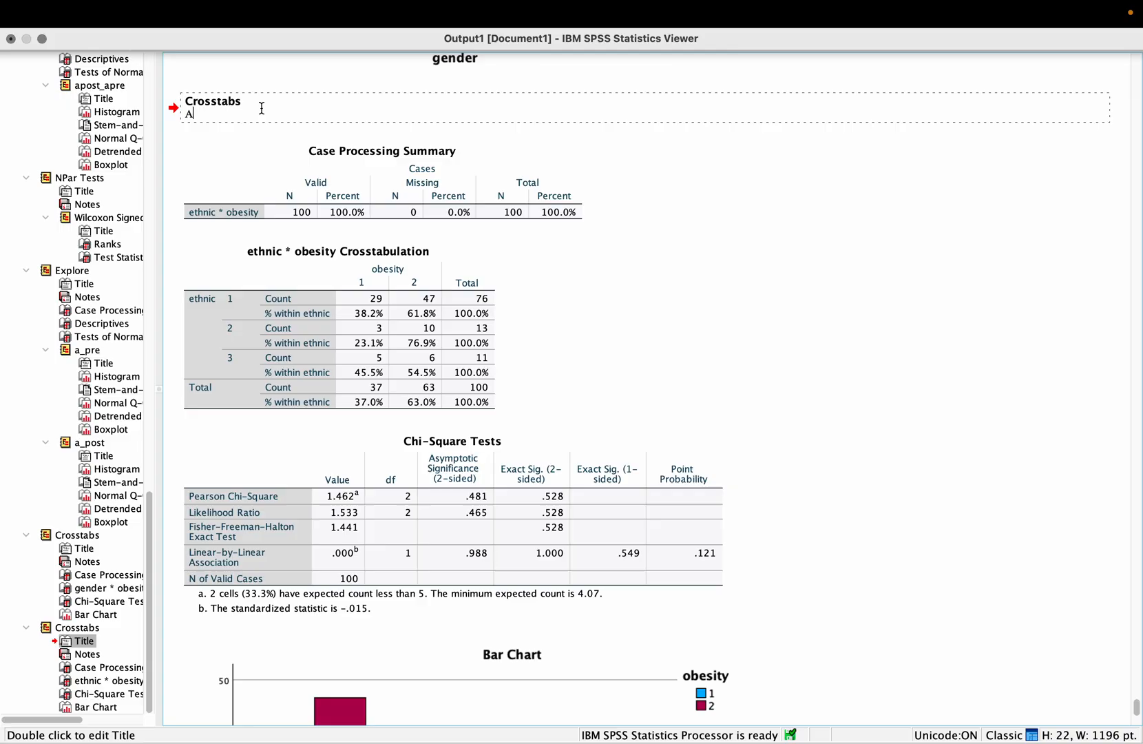
text(crosstabs)
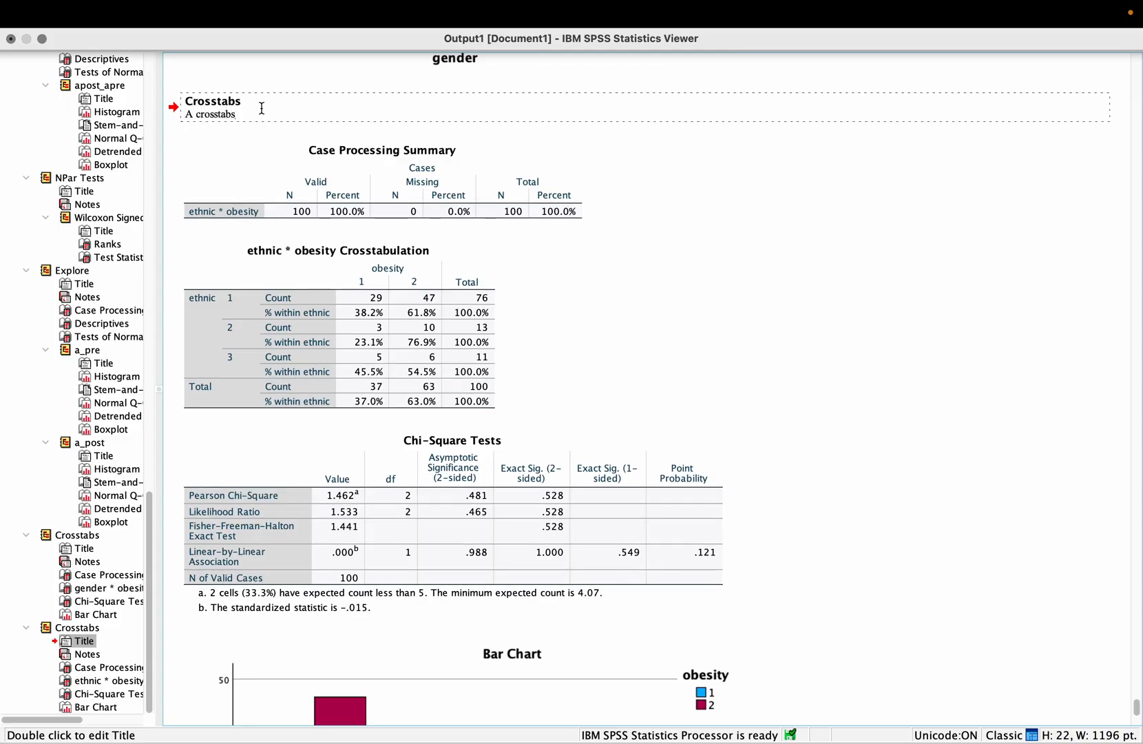
key(BackSpace)
key(BackSpace)
key(BackSpace)
key(BackSpace)
key(BackSpace)
key(BackSpace)
key(BackSpace)
key(BackSpace)
key(BackSpace)
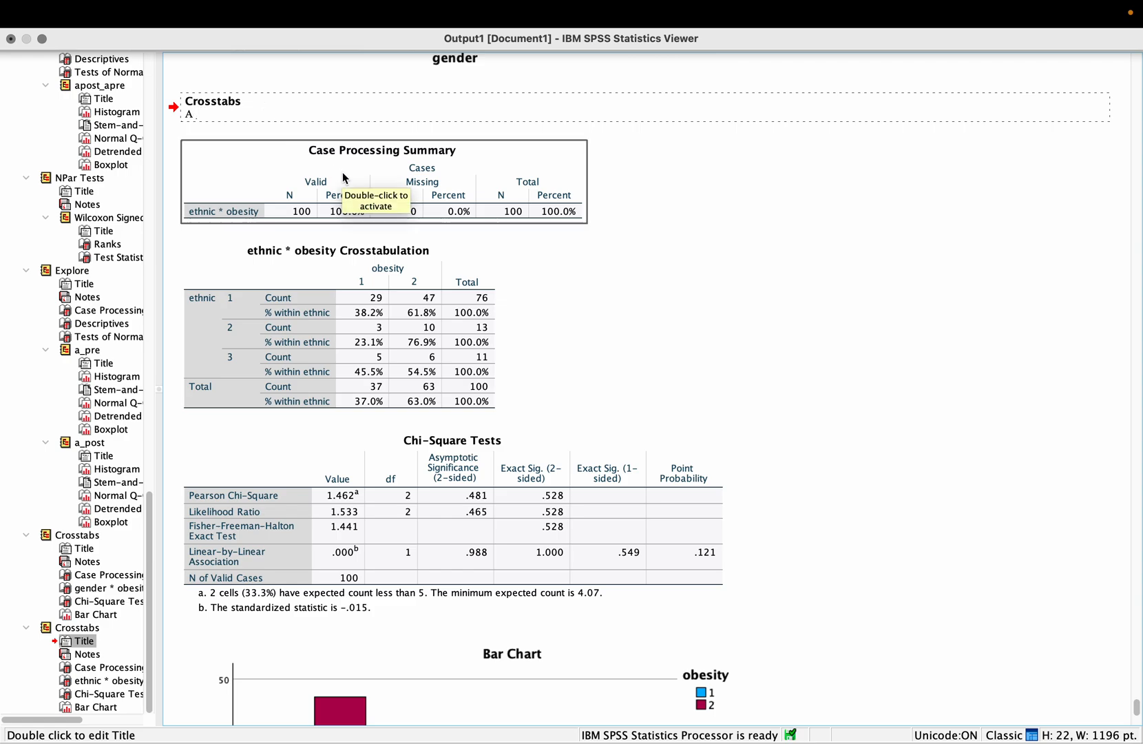
- Copy the chi-square interpretation paragraph from the Crosstabs title of the gender by obesity output
text(Chi square test of independece was conducted to determine the association/relationship betwengender and obesity status. there was no significant association between these variable X2 (1, N =100) = 0.10, p = 0.753. the proportion of participants classified as obese was not significantly higher than among females (38%) than among males (35.4%).)
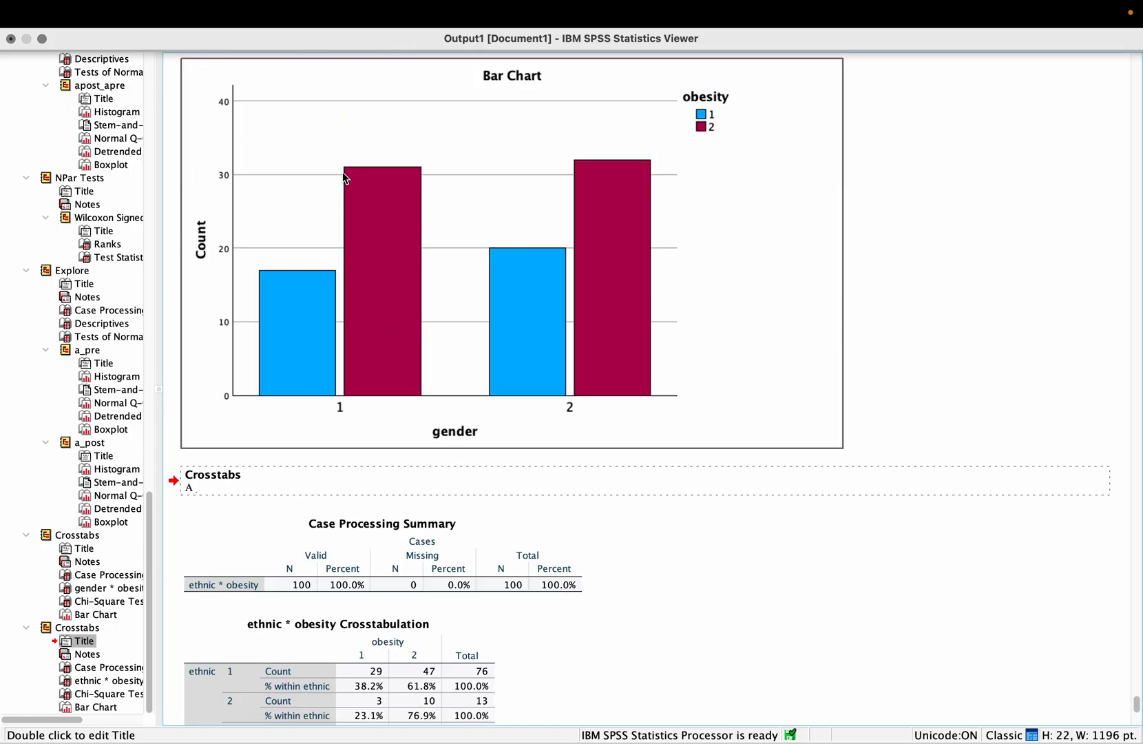
scroll(343, 173, up, 9)
scroll(364, 438, down, 19)
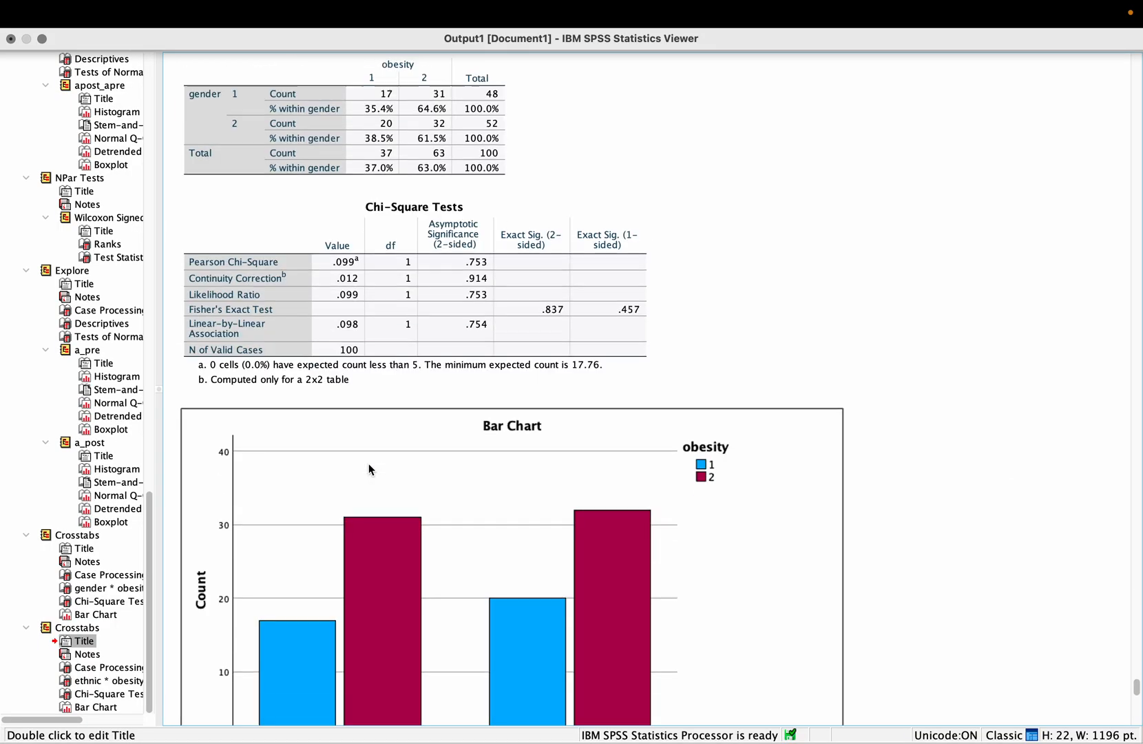
scroll(370, 468, up, 1)
scroll(370, 470, up, 3)
click(206, 132)
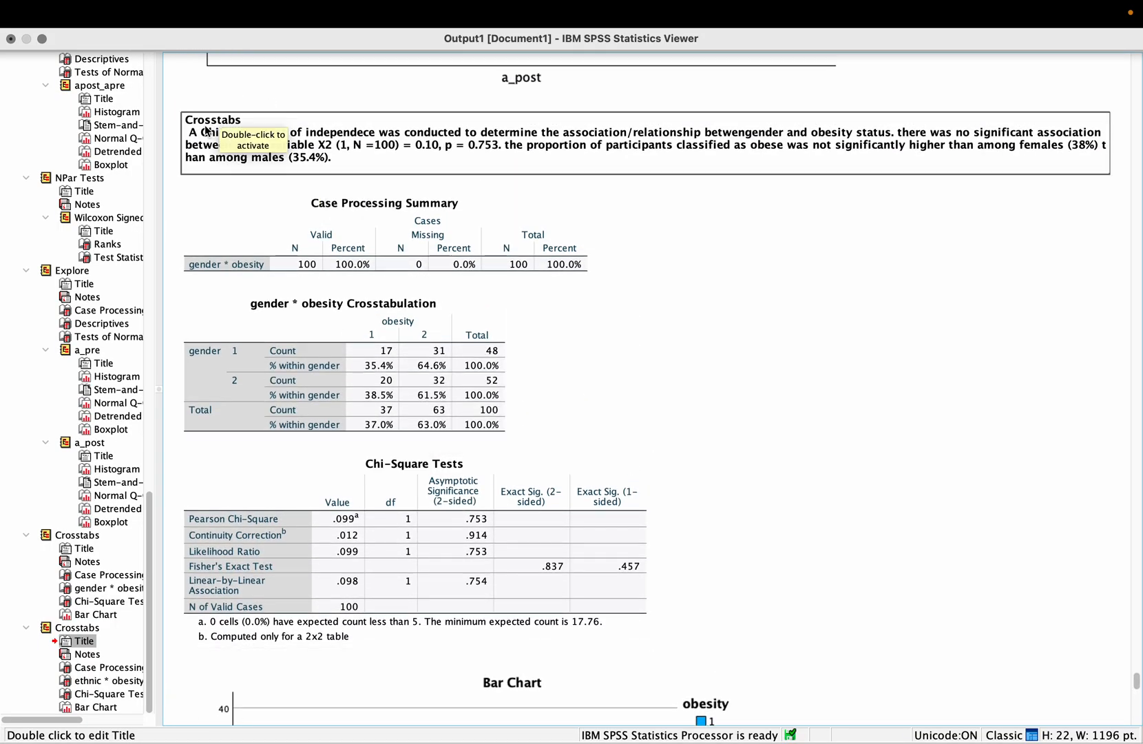
click(206, 131)
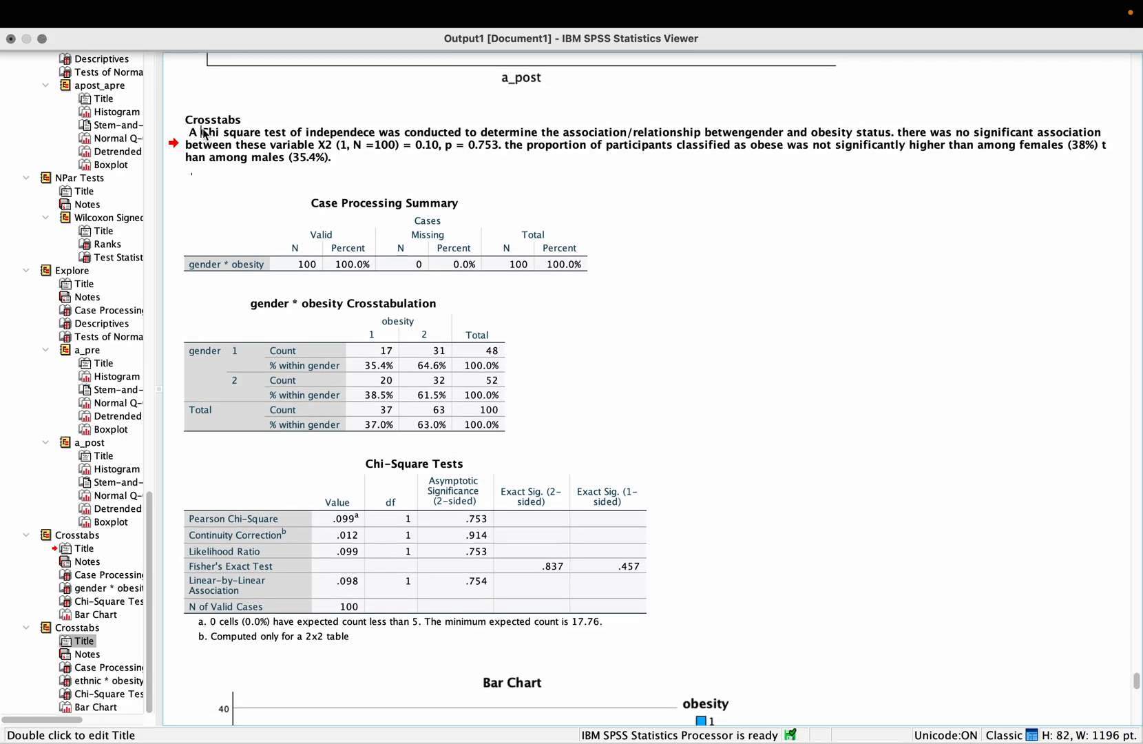
triple_click(203, 129)
click(195, 131)
drag(190, 130, 600, 356)
key(super+c)
- Paste the copied interpretation over the "A" under the ethnic by obesity Crosstabs title
scroll(600, 356, down, 15)
scroll(600, 356, up, 7)
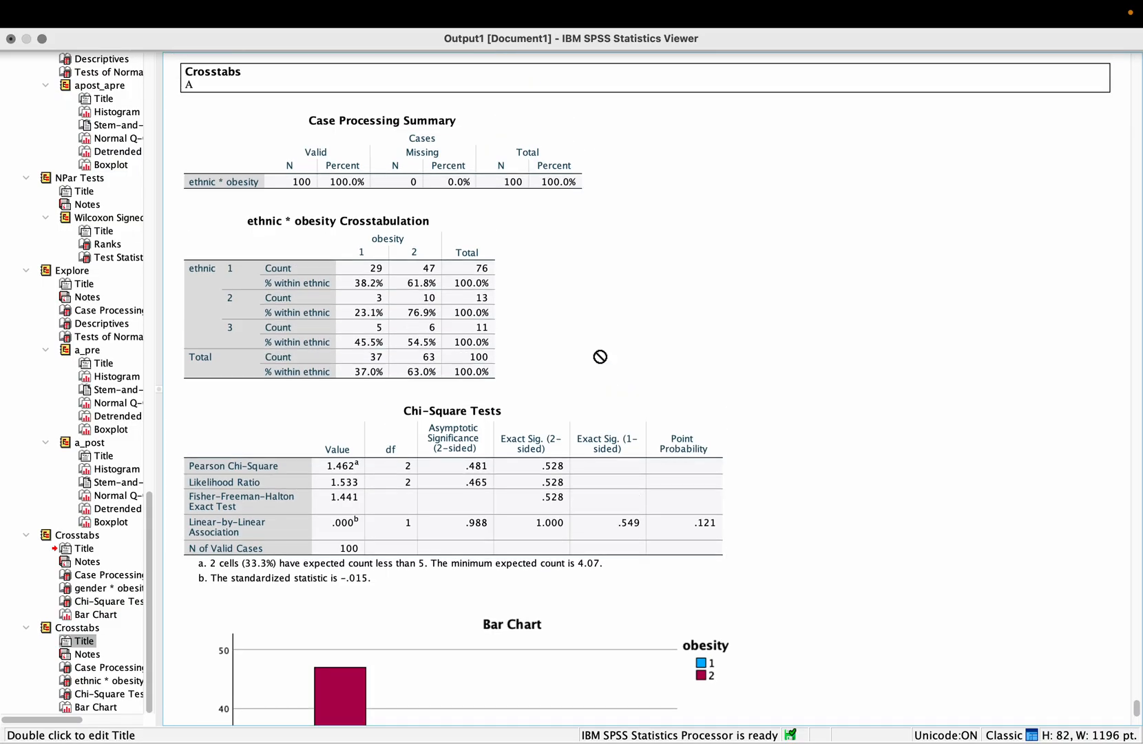
double_click(458, 152)
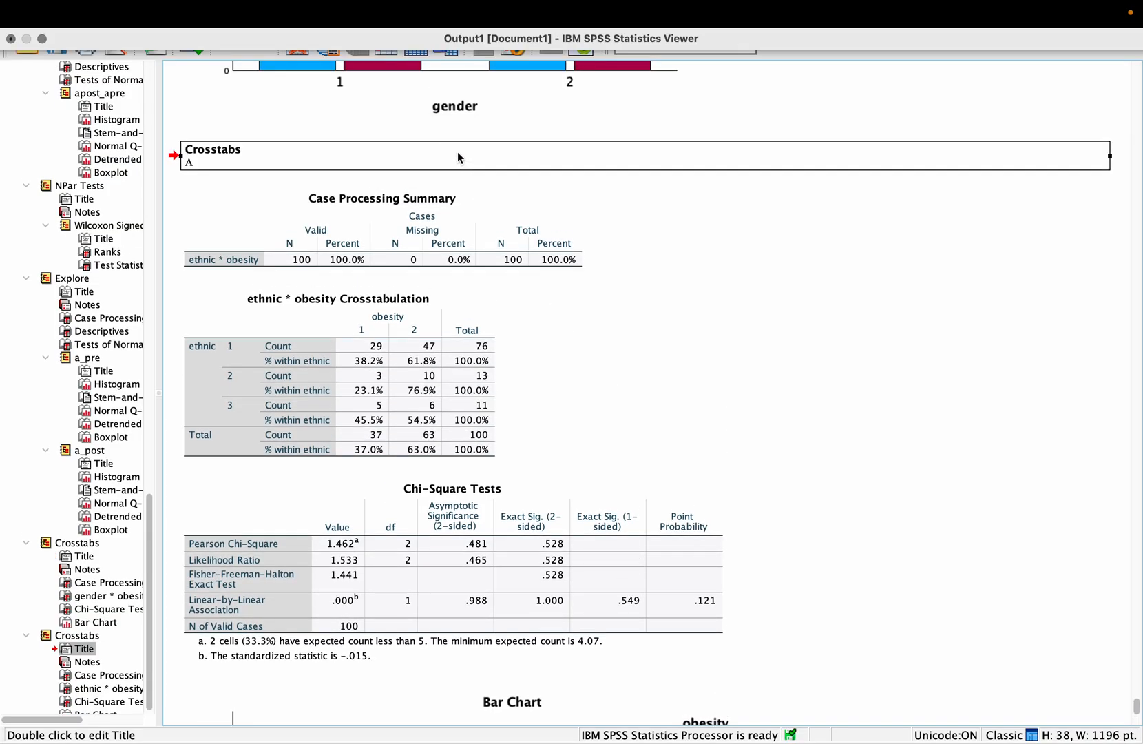
double_click(191, 155)
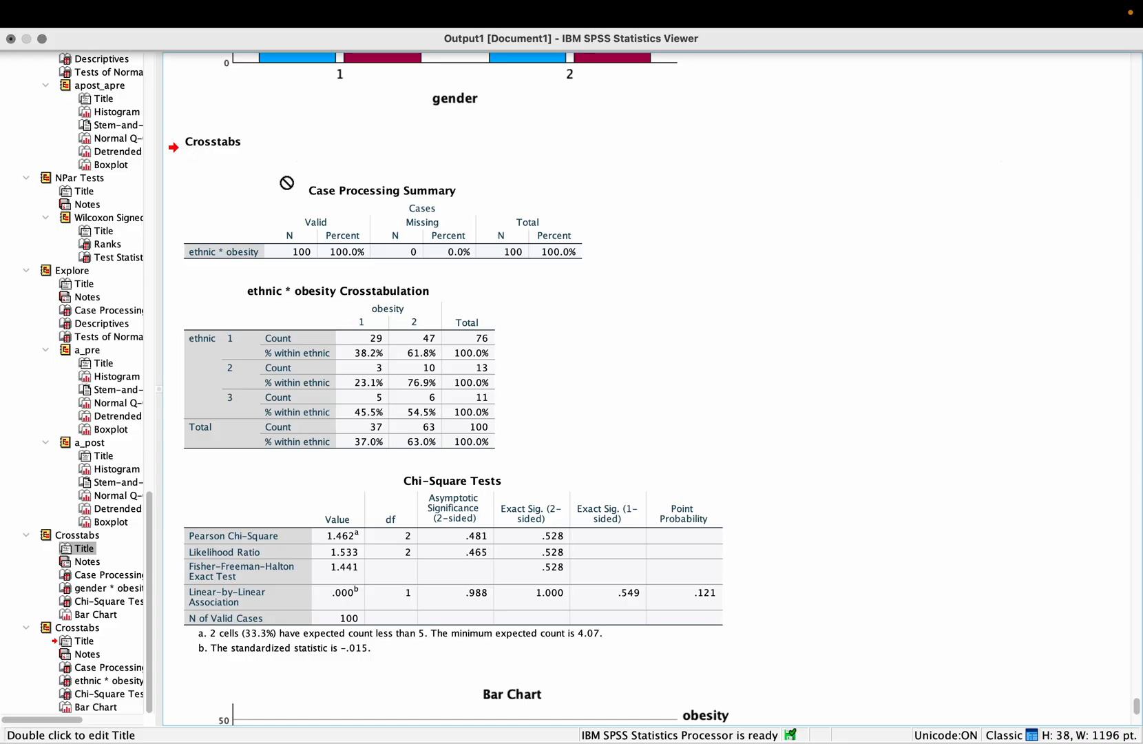
key(super+v)
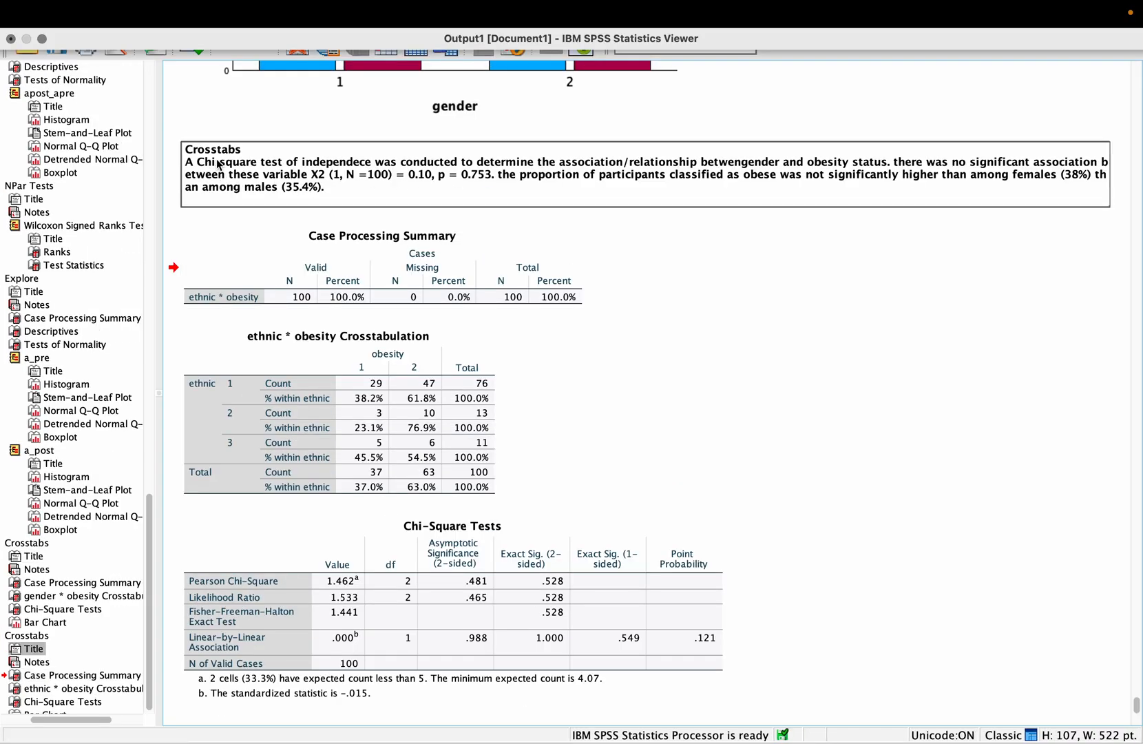
- Correct "betwen" to "between" in the pasted paragraph and separate it from "gender" with a line break
click(743, 166)
double_click(743, 166)
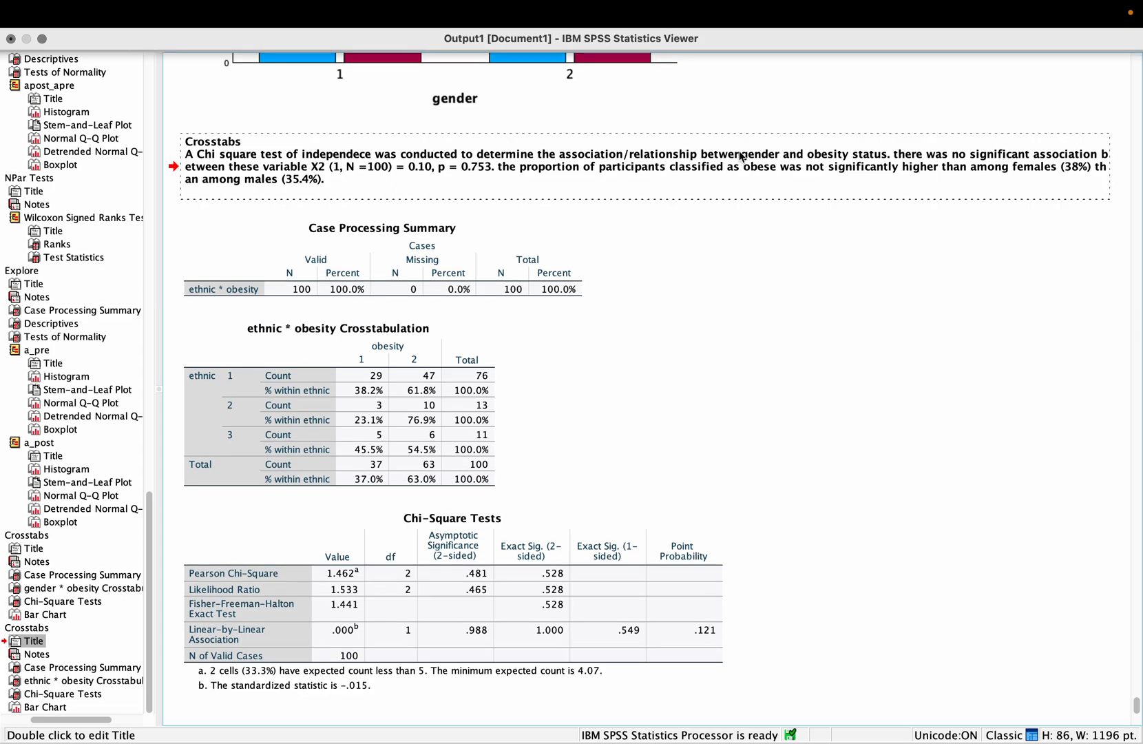
text(e)
key(Return)
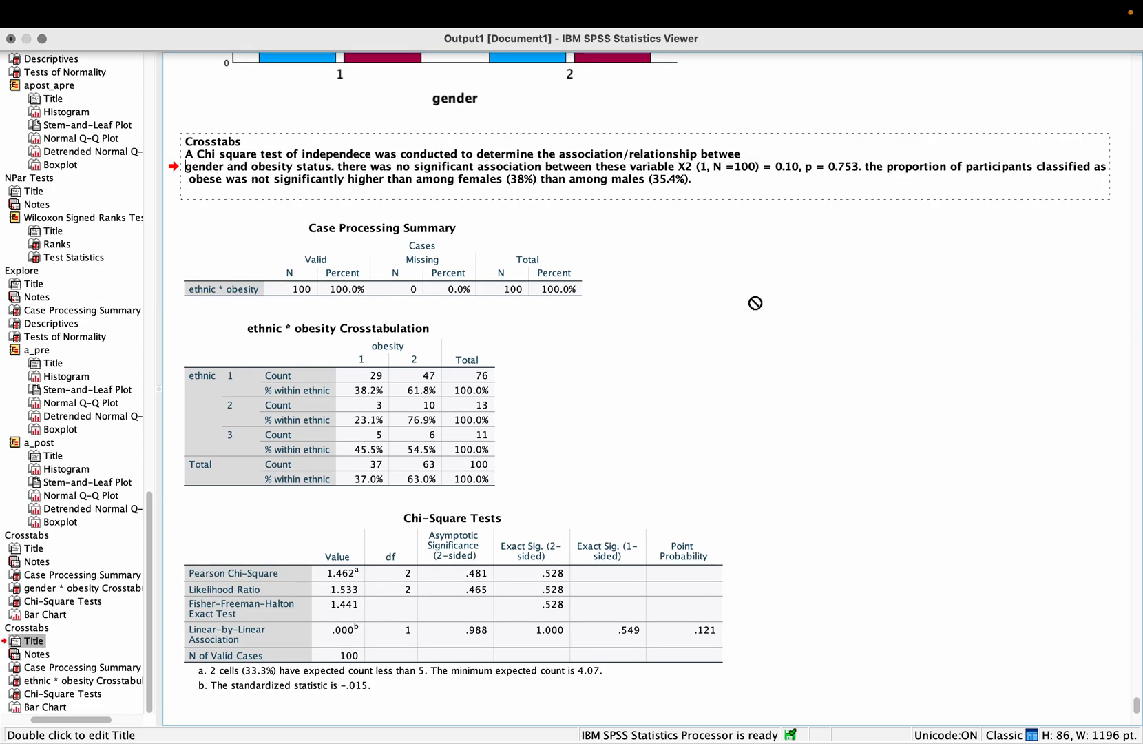
key(BackSpace)
text(n)
key(Return)
- Replace "gender" with "ethnic" in the pasted paragraph's first sentence
click(215, 169)
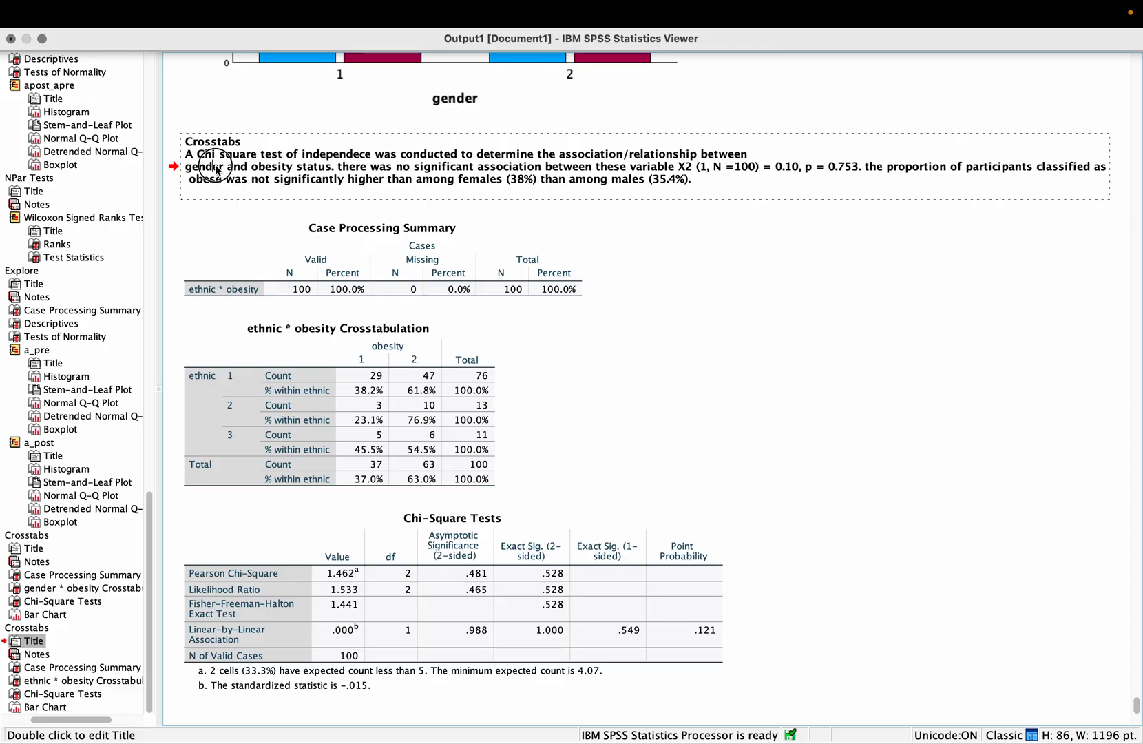
double_click(216, 170)
text(ethnic)
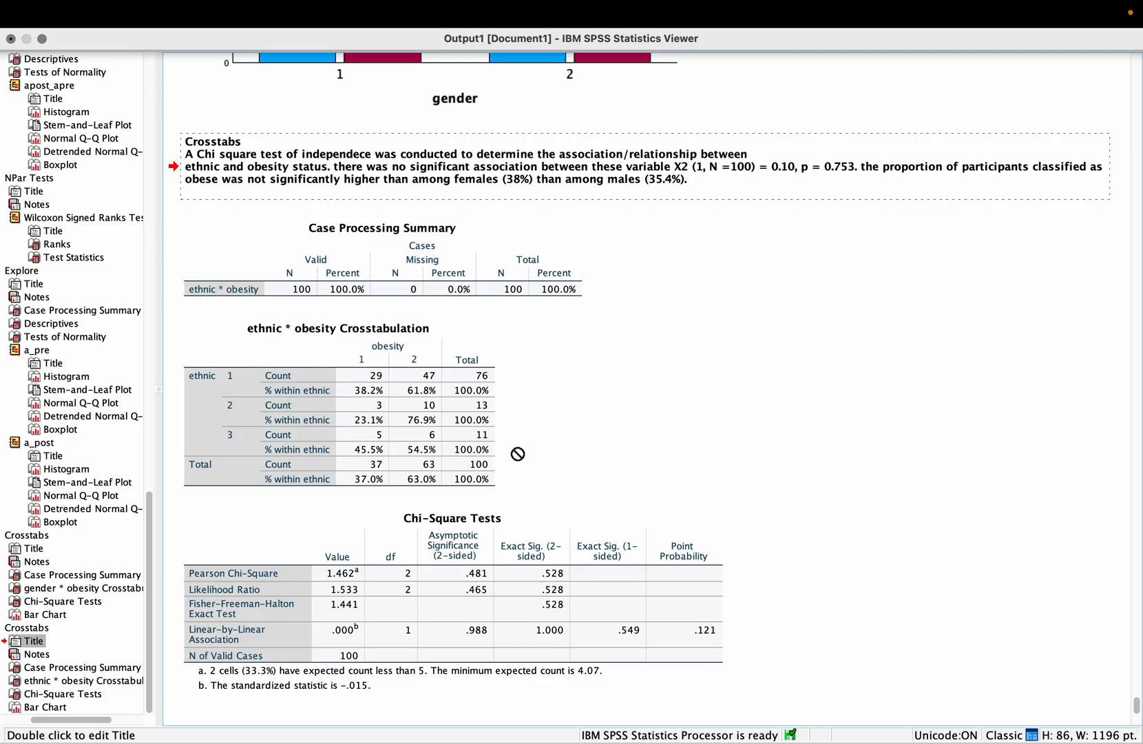
- Replace "Chi square" with "Fisher exact" in the first sentence and delete the word "independece"
click(437, 465)
click(354, 659)
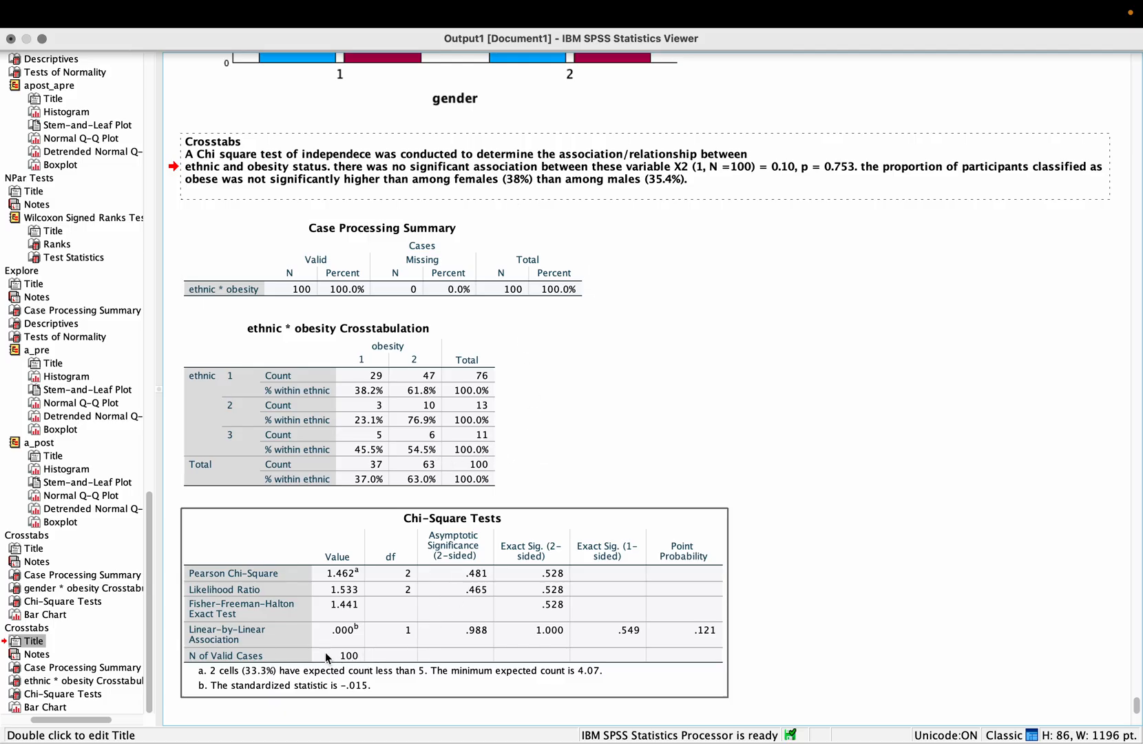
scroll(343, 664, down, 1)
scroll(344, 664, up, 1)
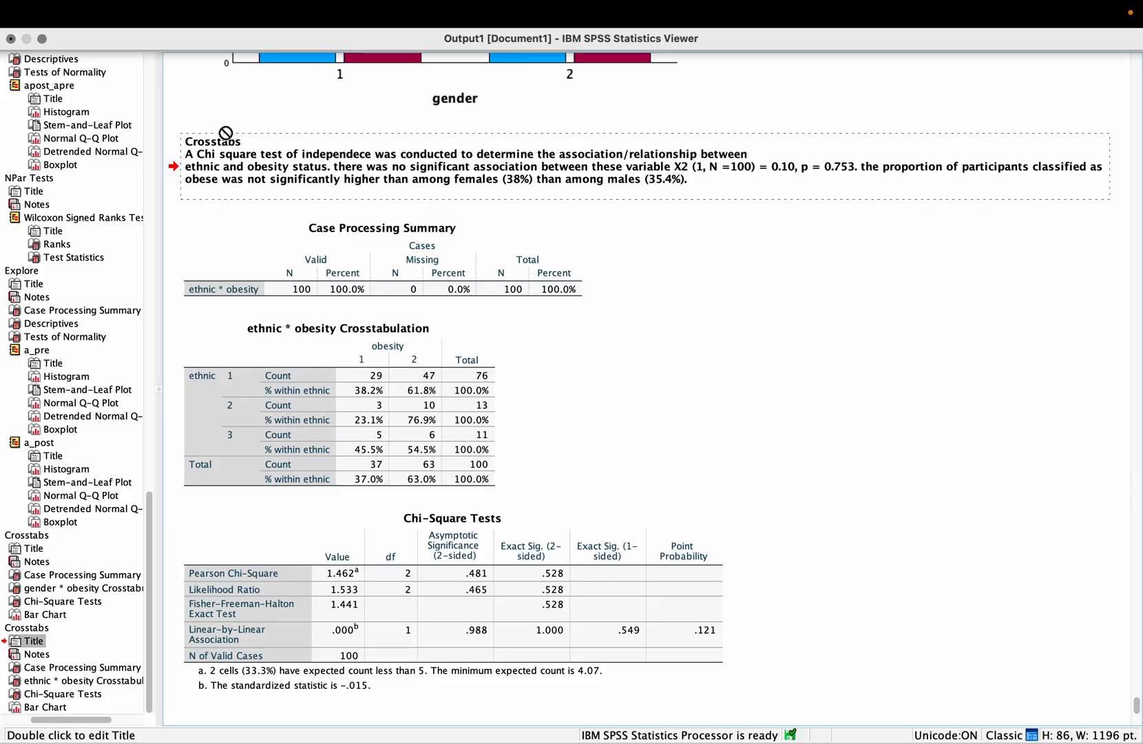
click(199, 155)
drag(199, 156, 259, 162)
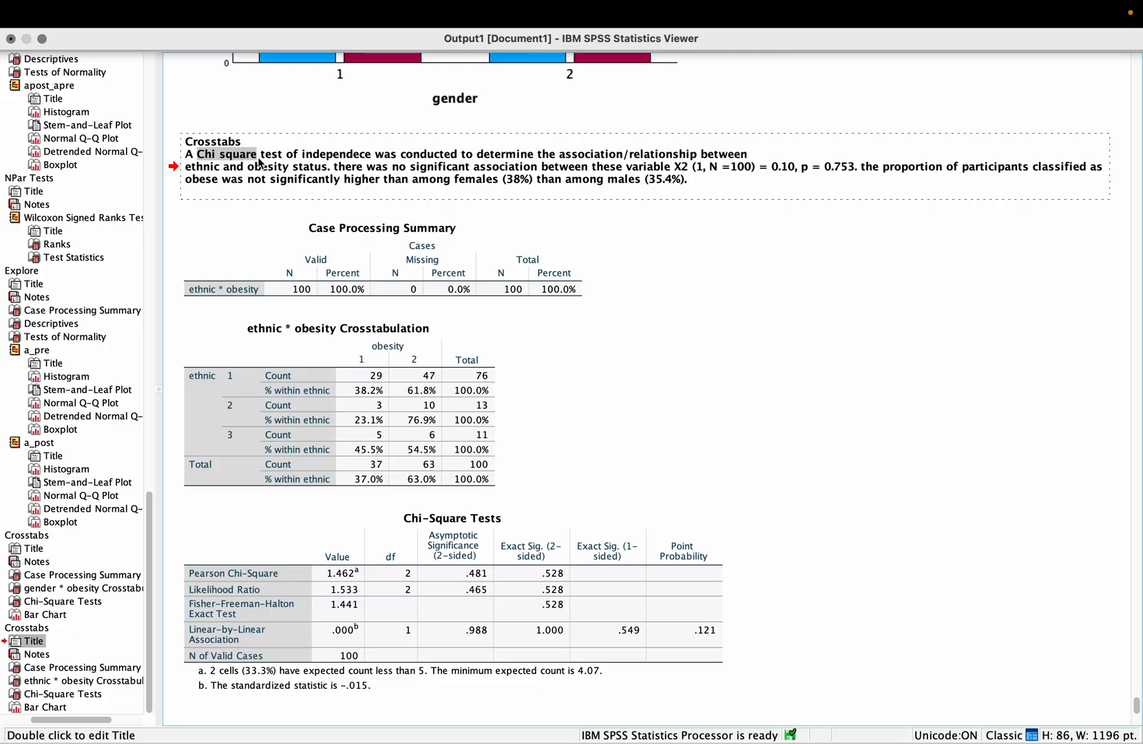
text(Fisher)
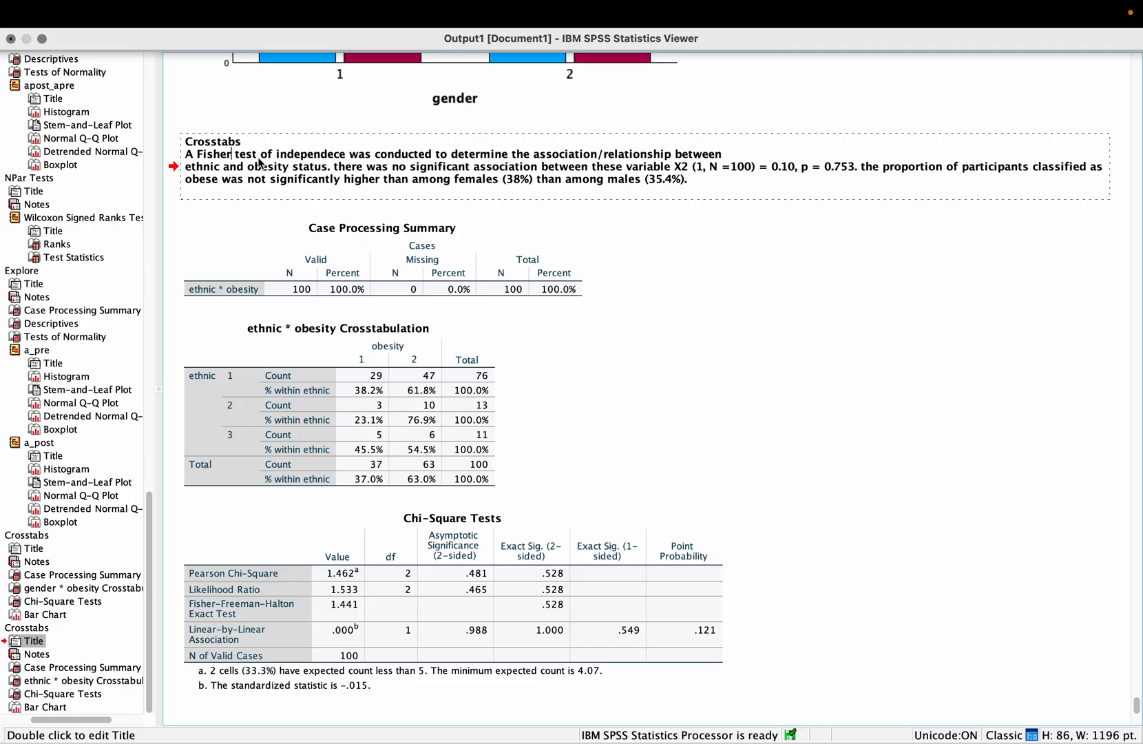
text( exact)
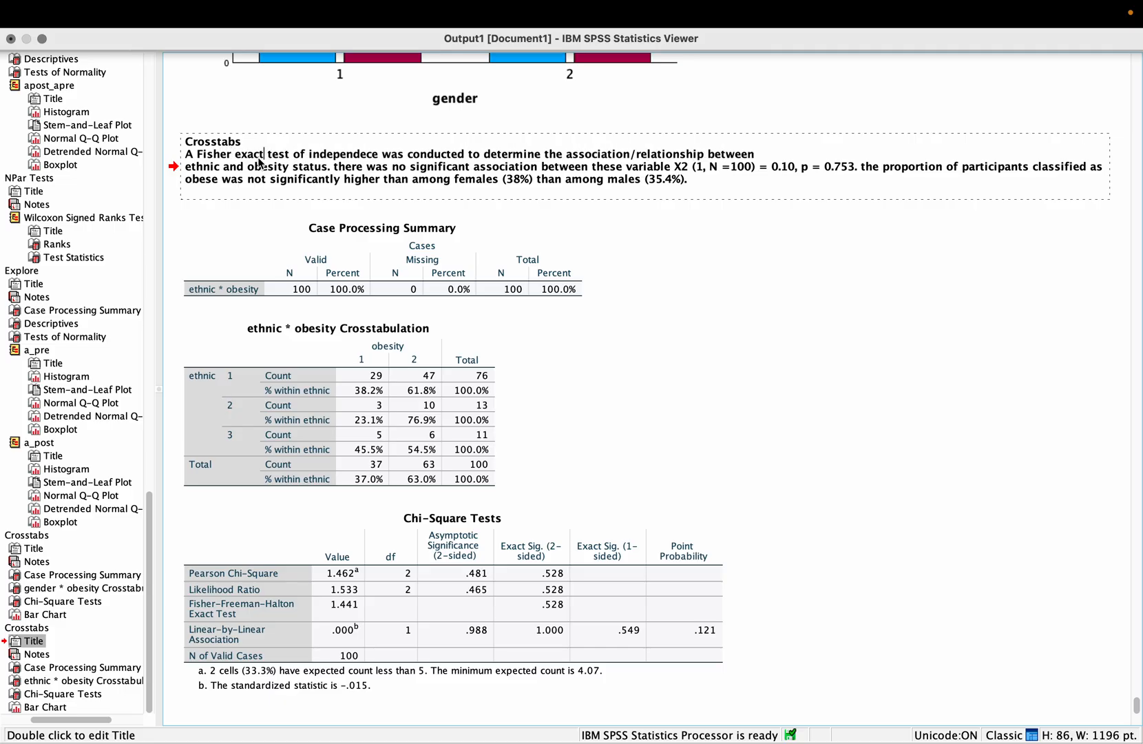
double_click(316, 158)
key(BackSpace)
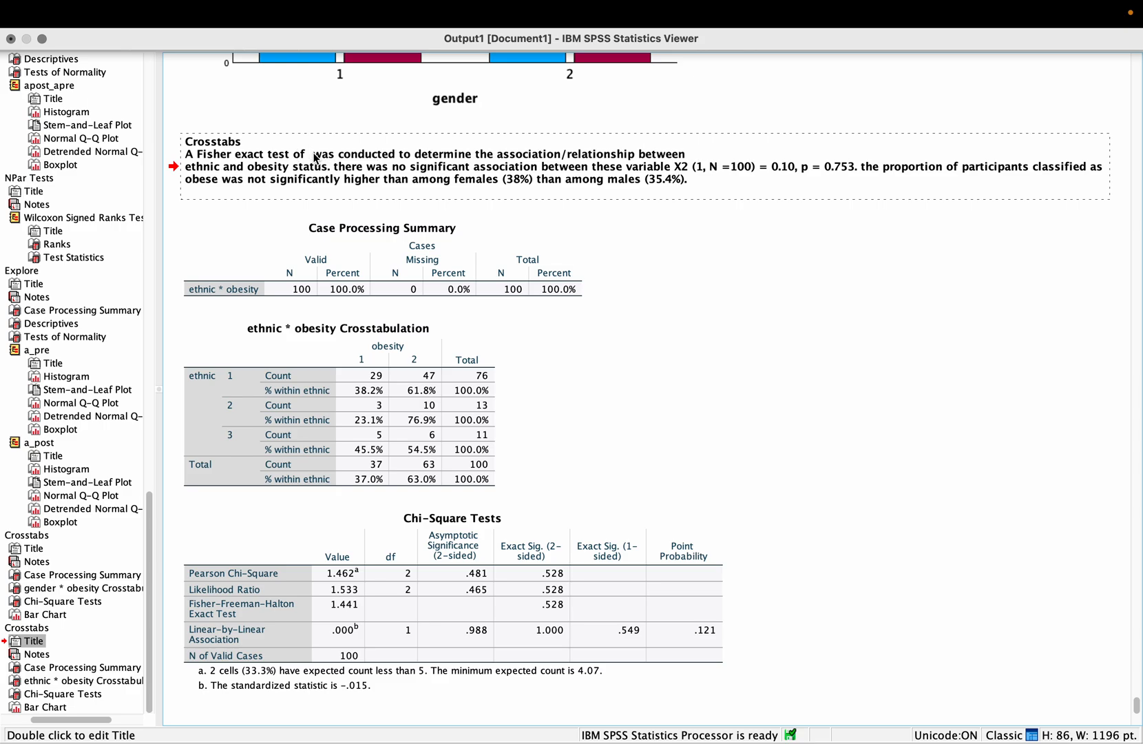
key(BackSpace)
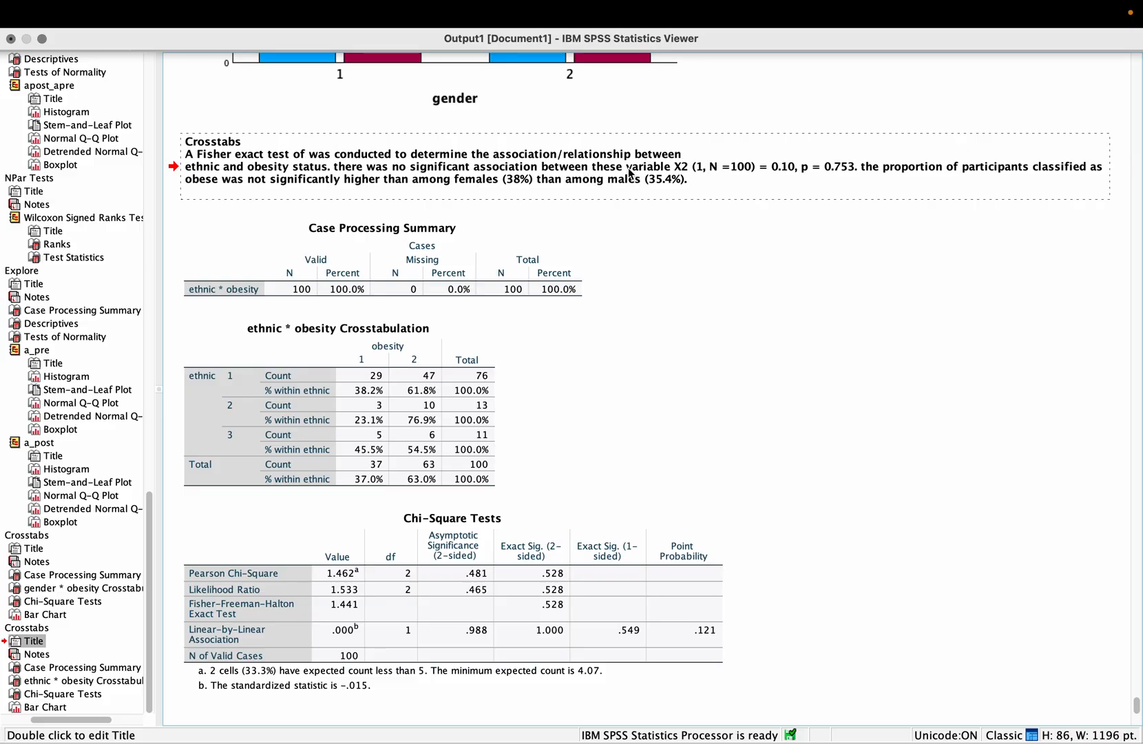
- Insert "ethnicity and obesity. So" after "there was no significant association between" in the interpretation
click(592, 171)
text(ethnicity and o)
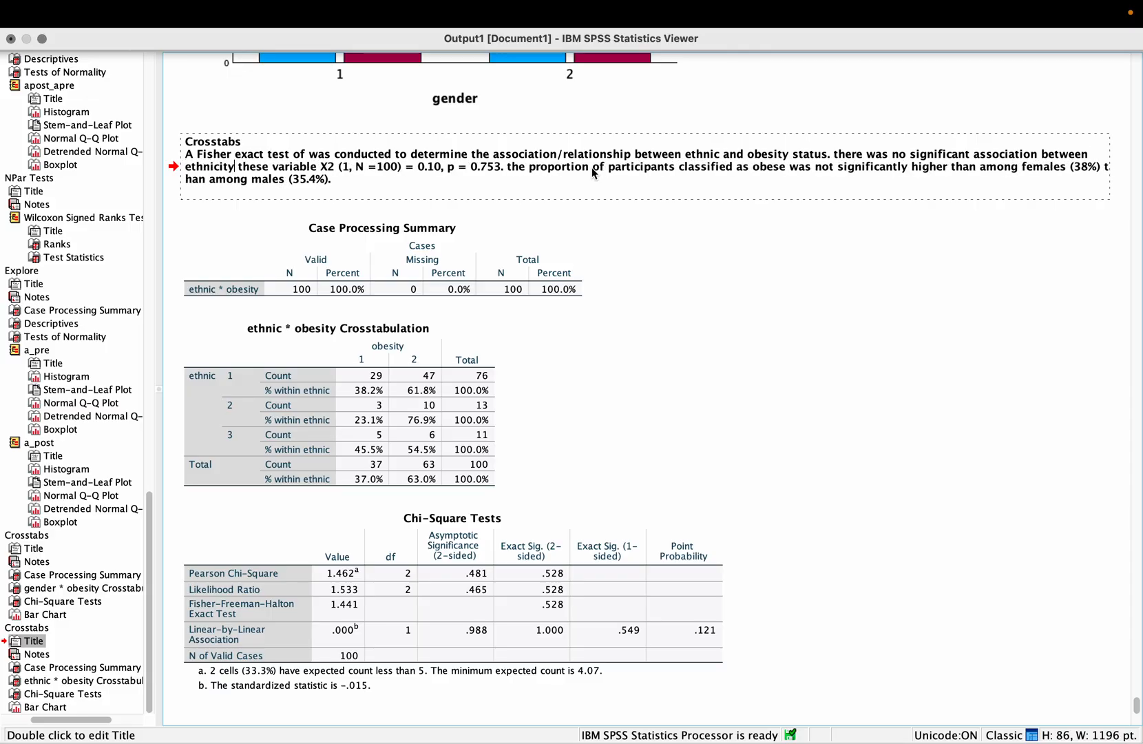
text(besity)
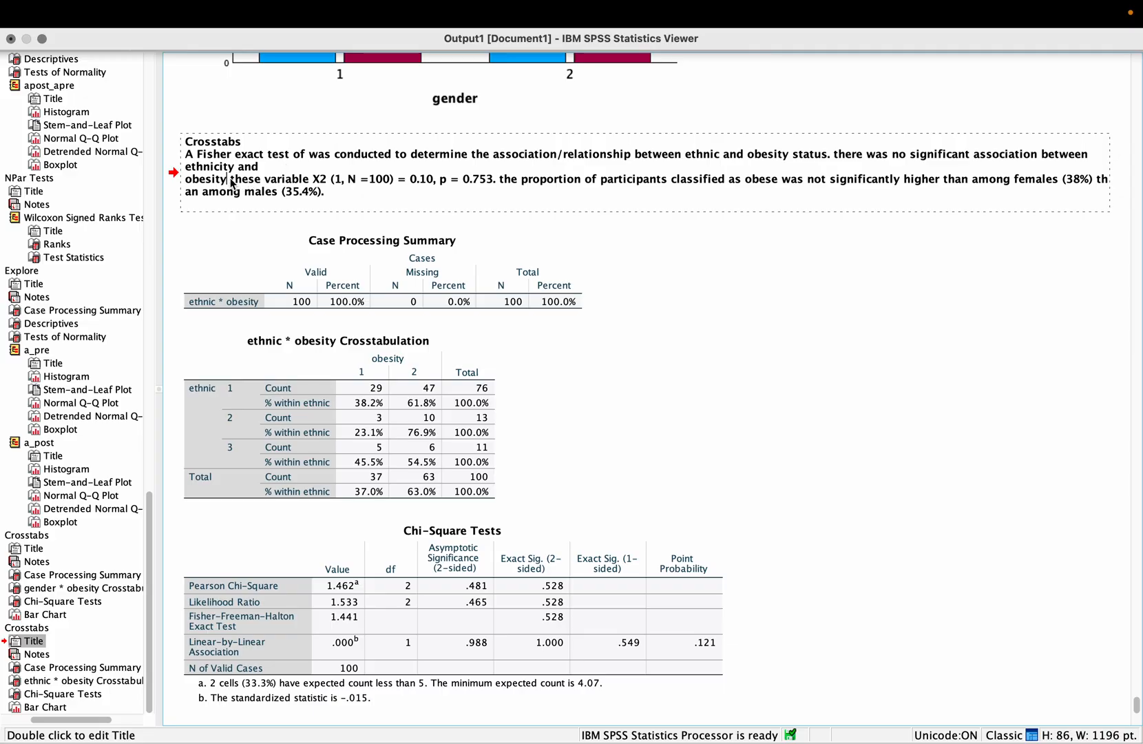
text(.)
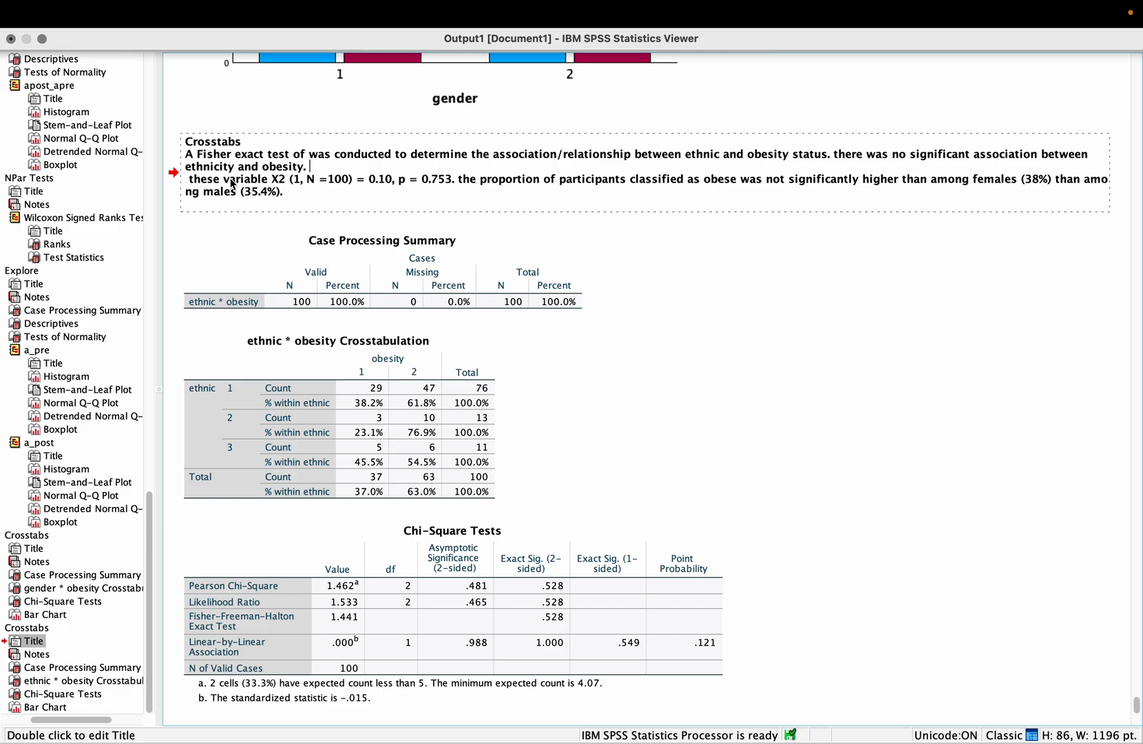
text( So)
- Delete "association/" from the first sentence so it reads "determine the relationship between"
double_click(539, 154)
key(BackSpace)
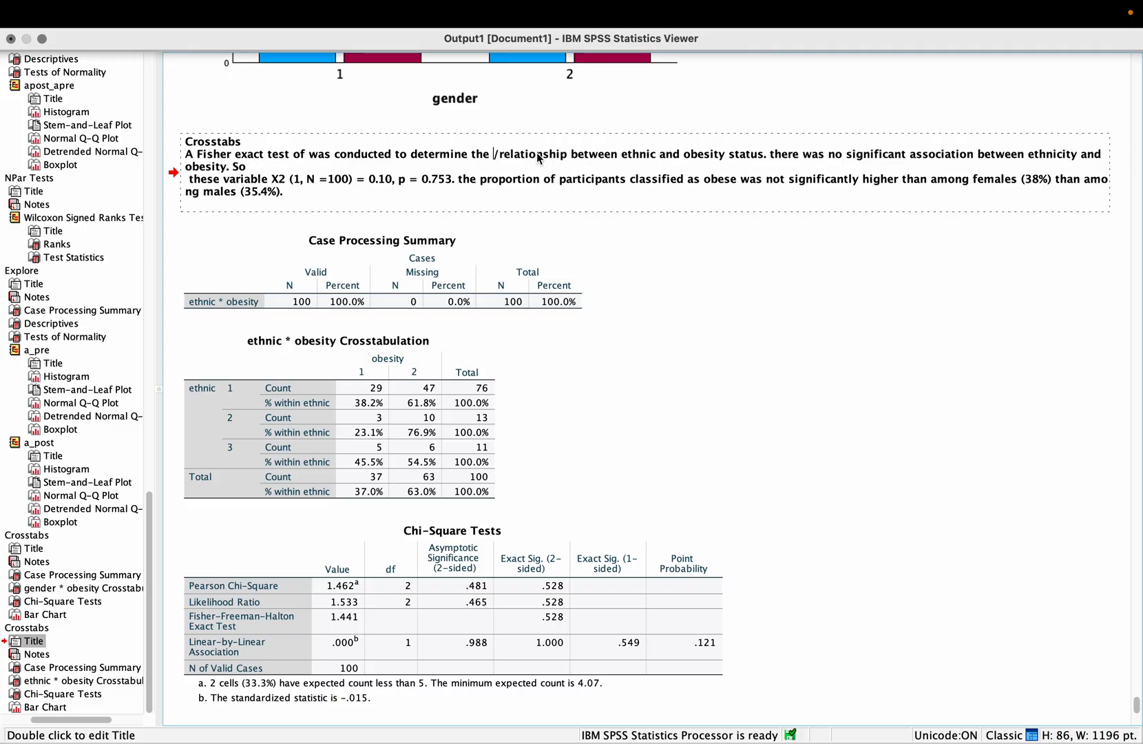
key(BackSpace)
key(BackSpace)
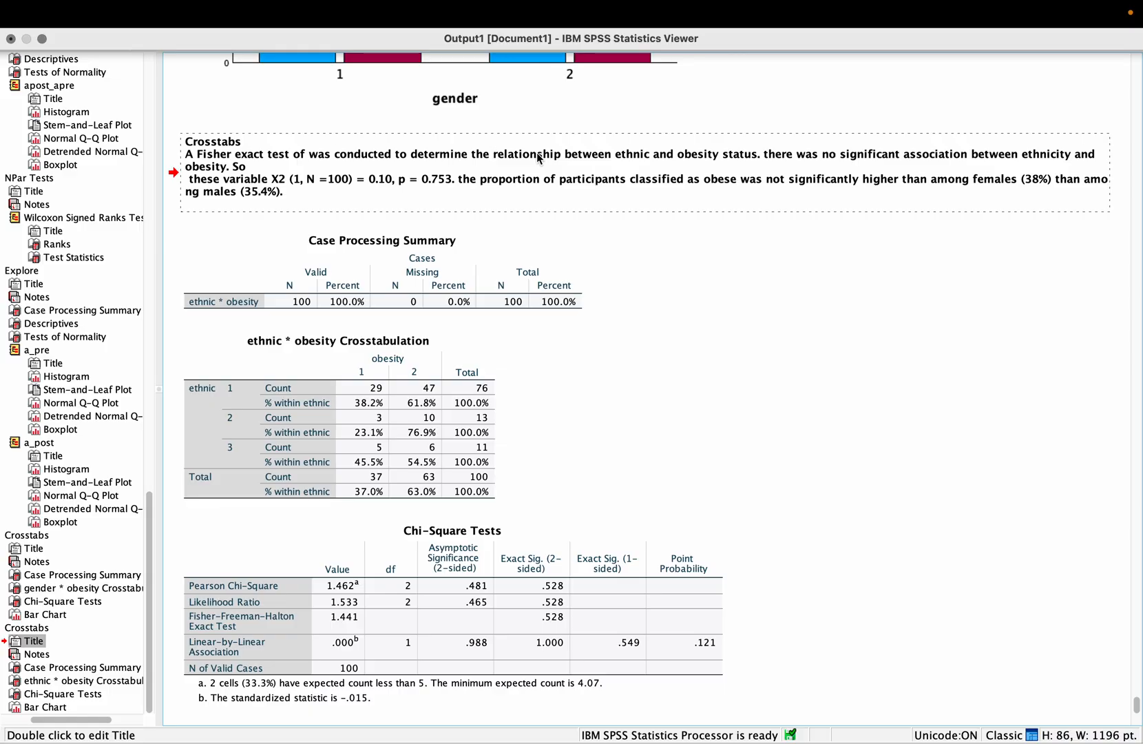
- Replace the text following "ethnicity and obesity" on that line, from ". So" onward, with "status,"
click(248, 170)
text(the result)
key(BackSpace)
drag(297, 170, 239, 170)
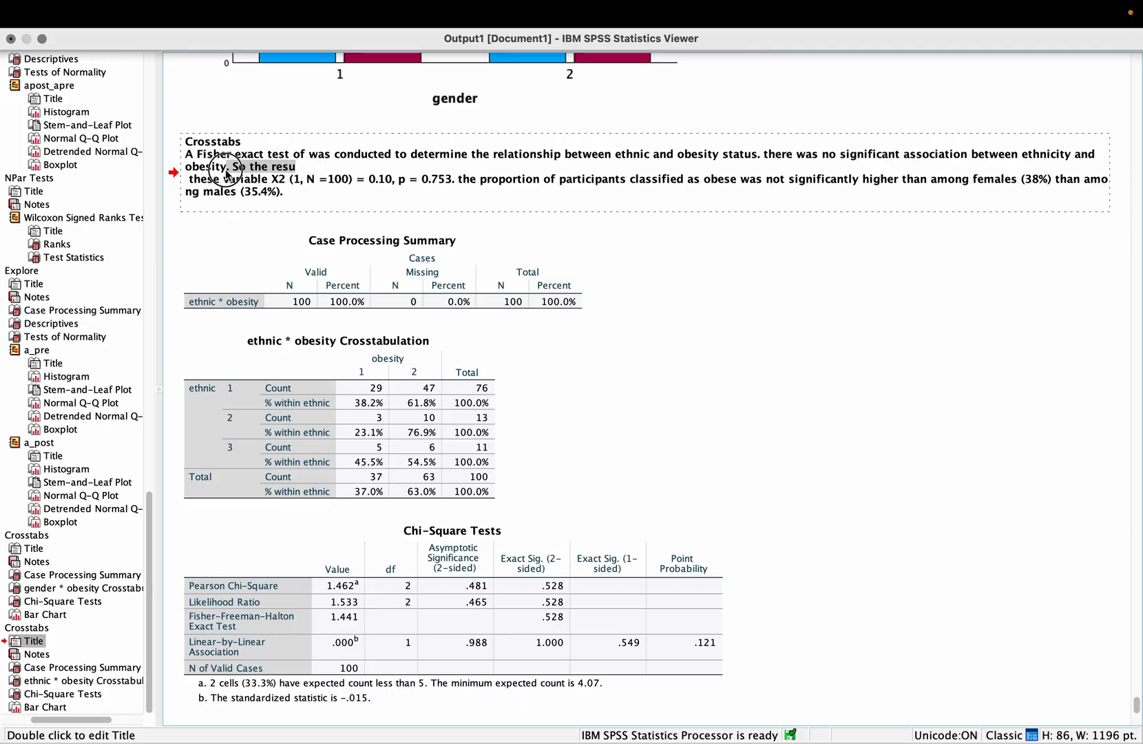
text(statys)
key(BackSpace)
key(BackSpace)
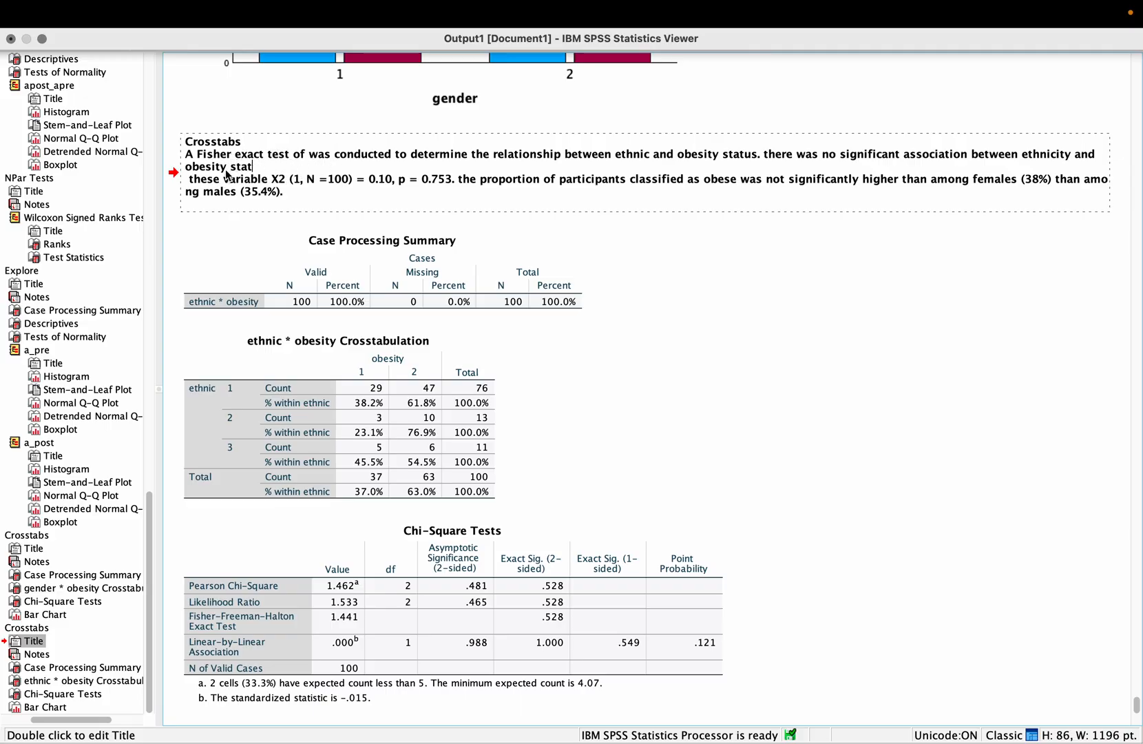
text(us,)
- Delete "these variable X2 (1, N =100) = 0.10," so the p value directly follows "obesity status,"
click(400, 182)
drag(402, 182, 273, 174)
key(BackSpace)
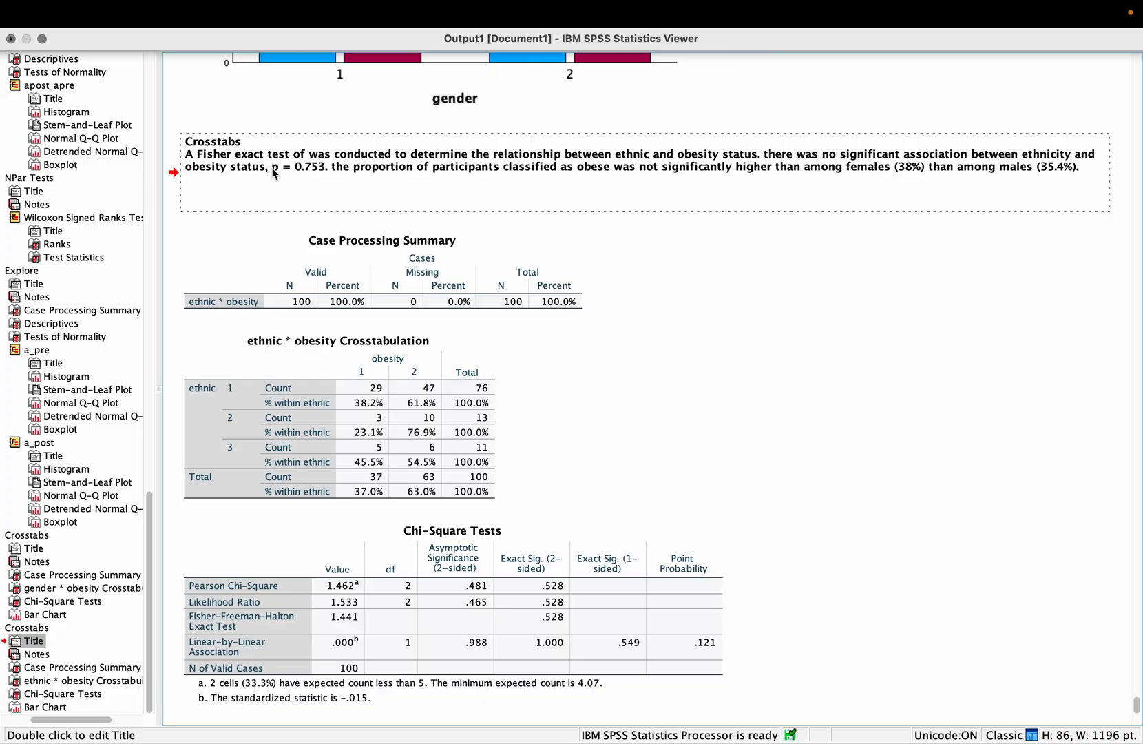
- Set the p value in the Crosstabs interpretation to 0.528
click(317, 166)
double_click(317, 167)
text(0.)
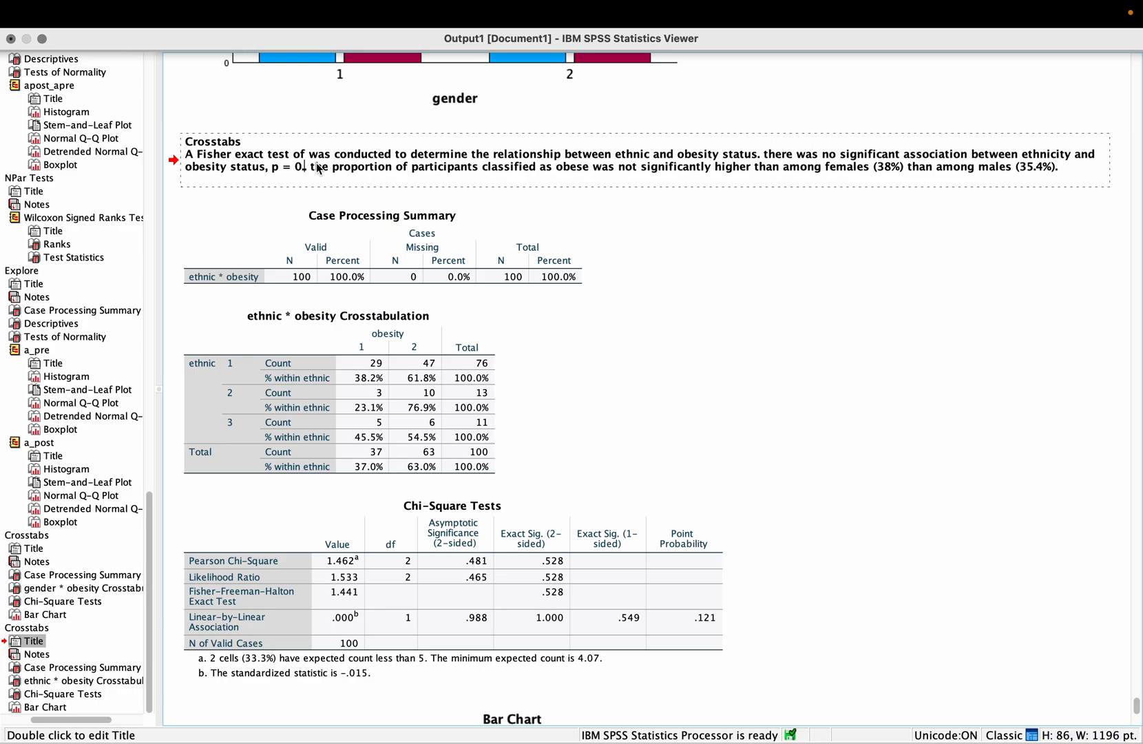
text(528)
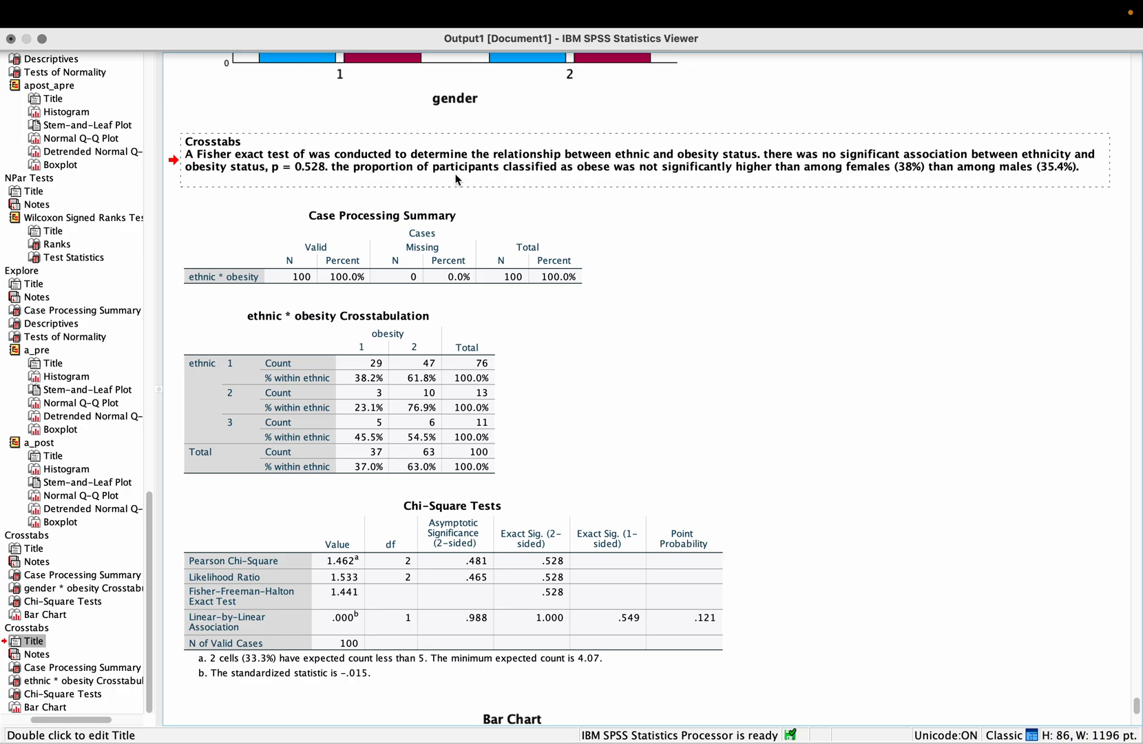
- Replace the closing sentence about proportions with "The result suggest that the ethnicity did not significantly affect the obesity status."
drag(333, 171, 1083, 168)
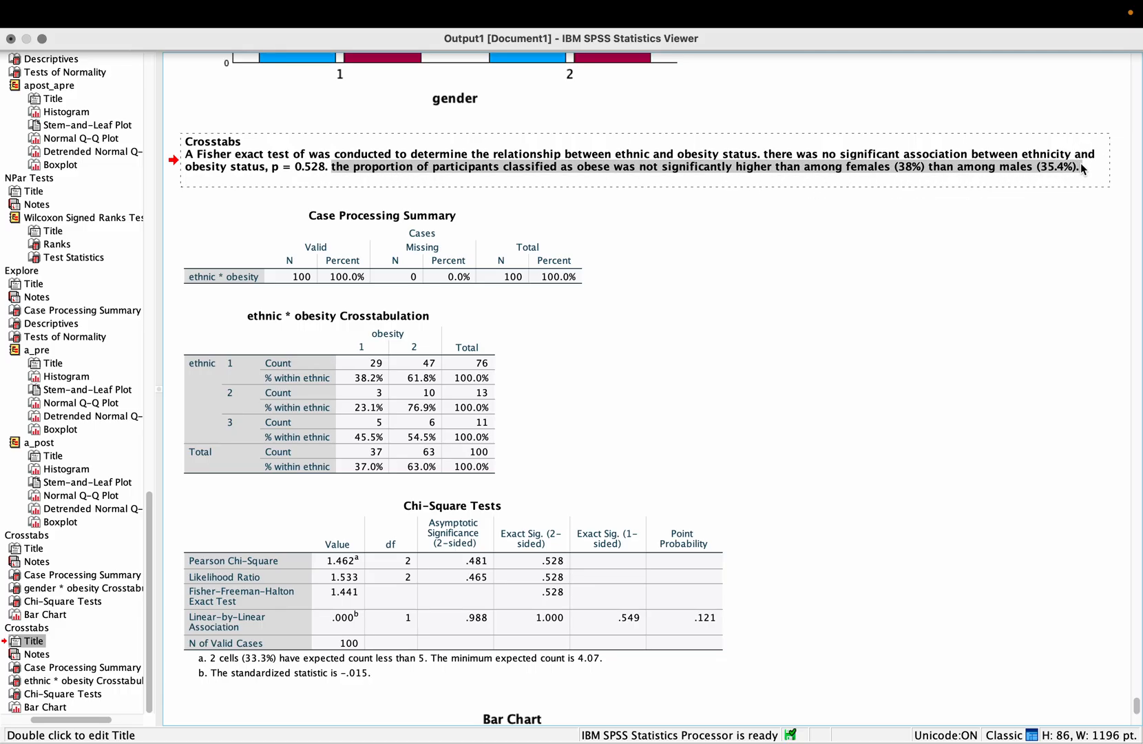
key(BackSpace)
text(The resul)
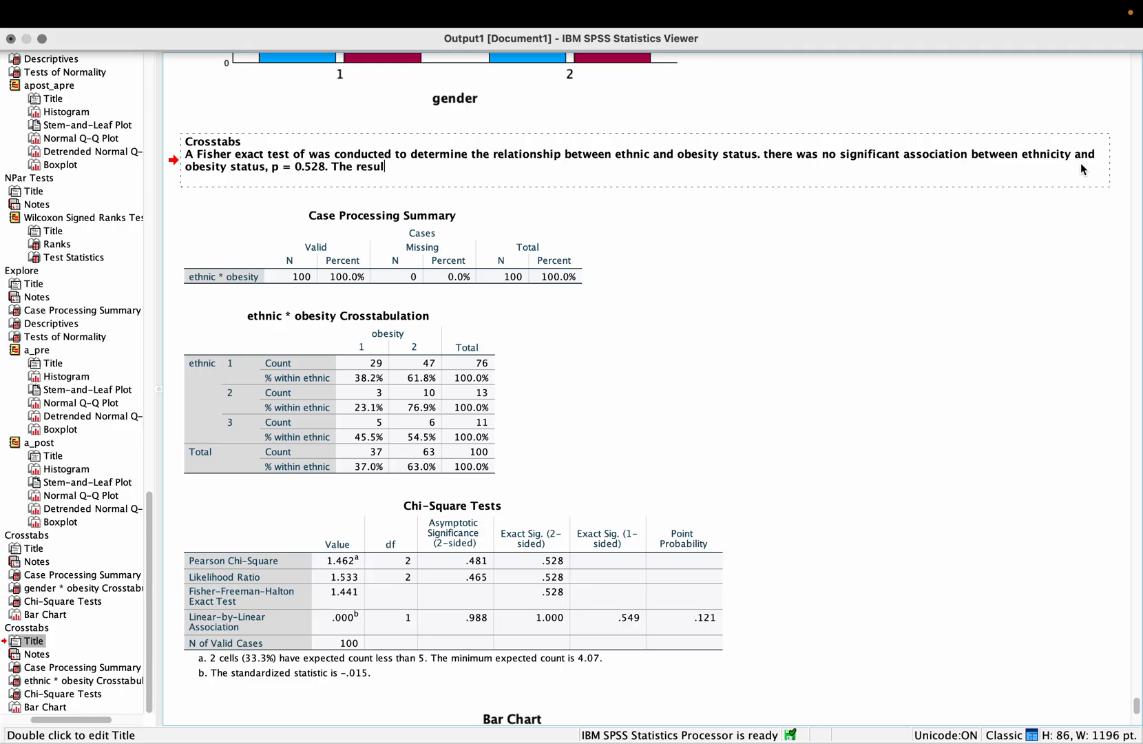
text(t suggest that the ethnc)
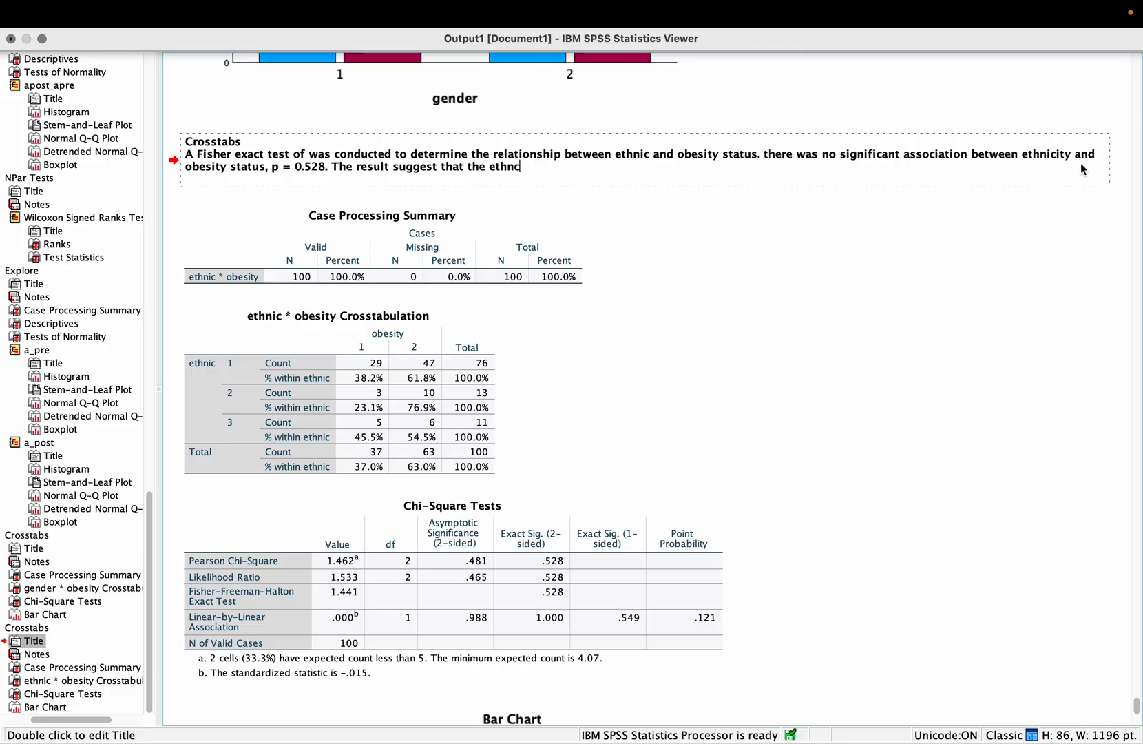
key(BackSpace)
text(icity did not signific)
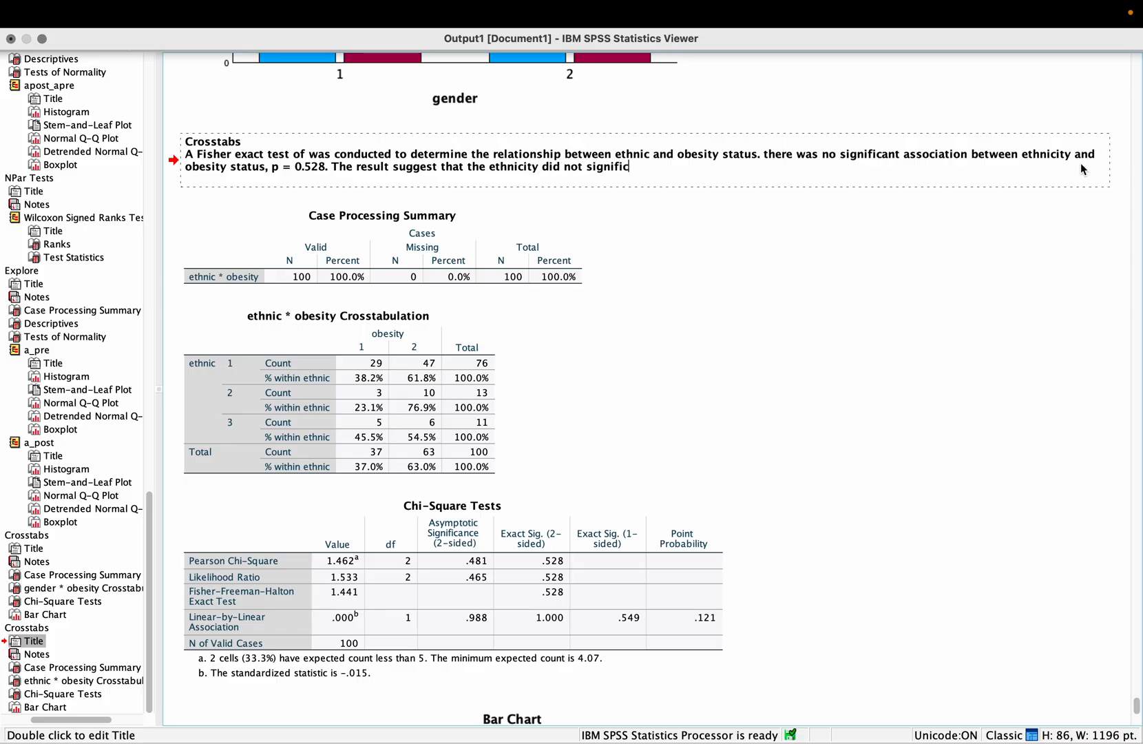
text(antly affect the obe)
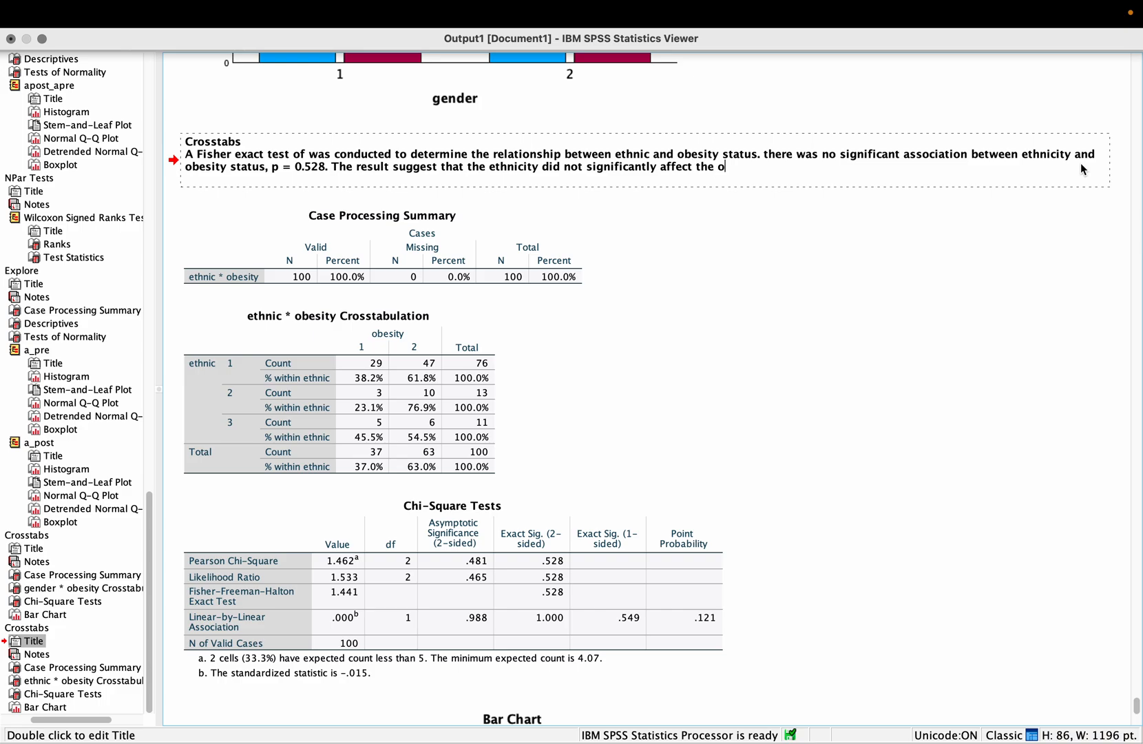
text(sity status.)
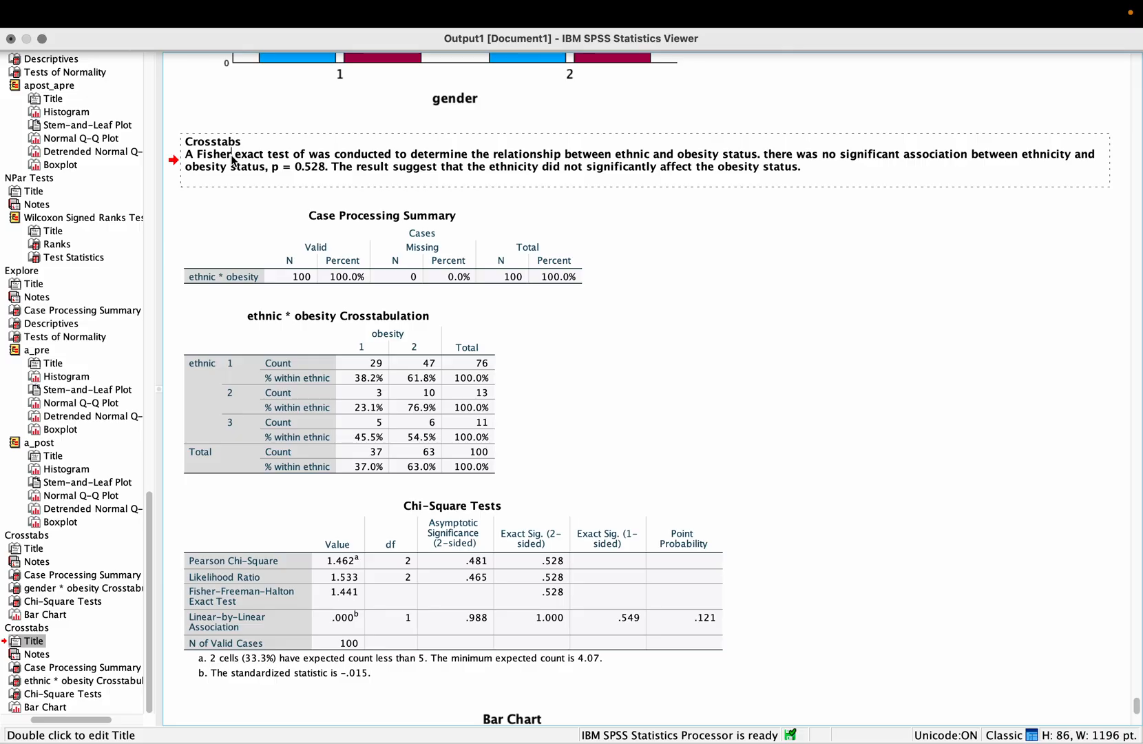
- Change "Fisher" to "Fisher's" in the first sentence and finish editing the Crosstabs title text
text('s)
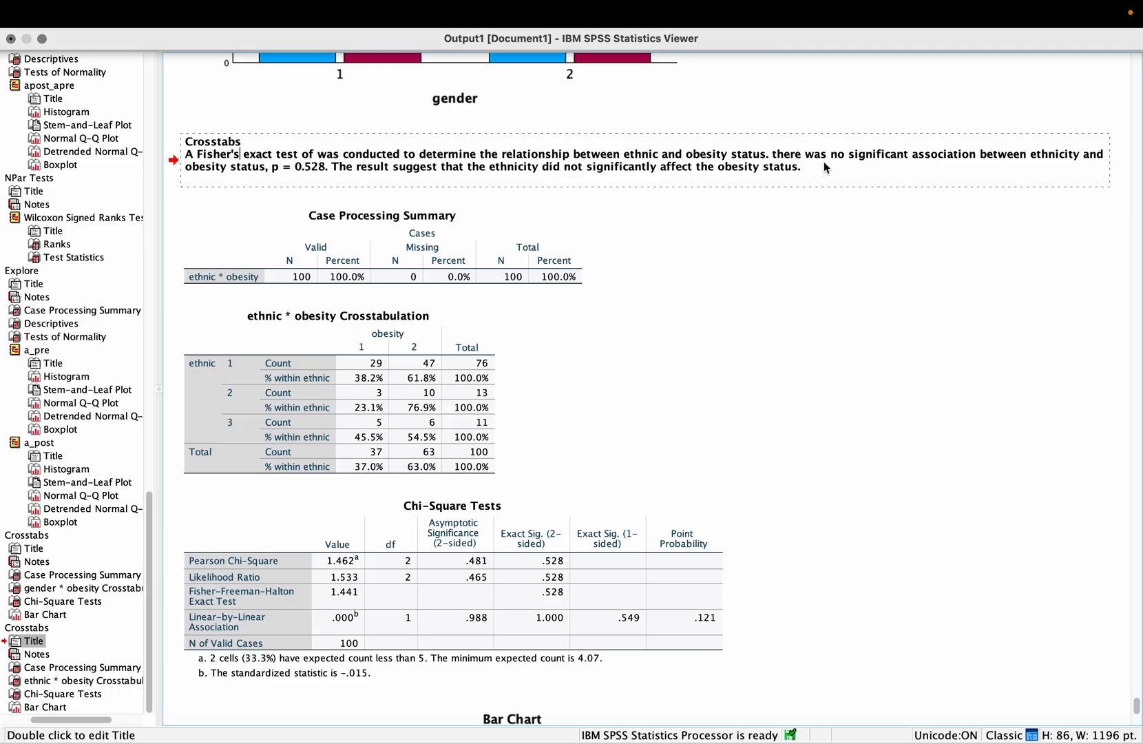
click(886, 208)
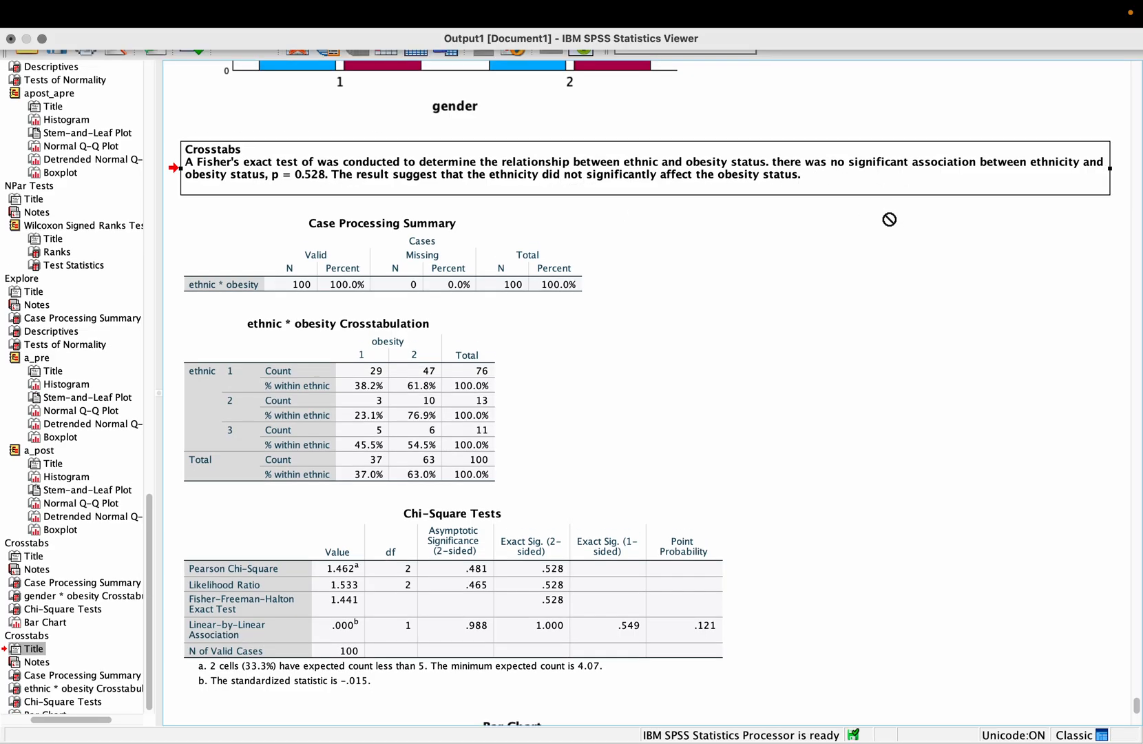
scroll(885, 322, down, 2)
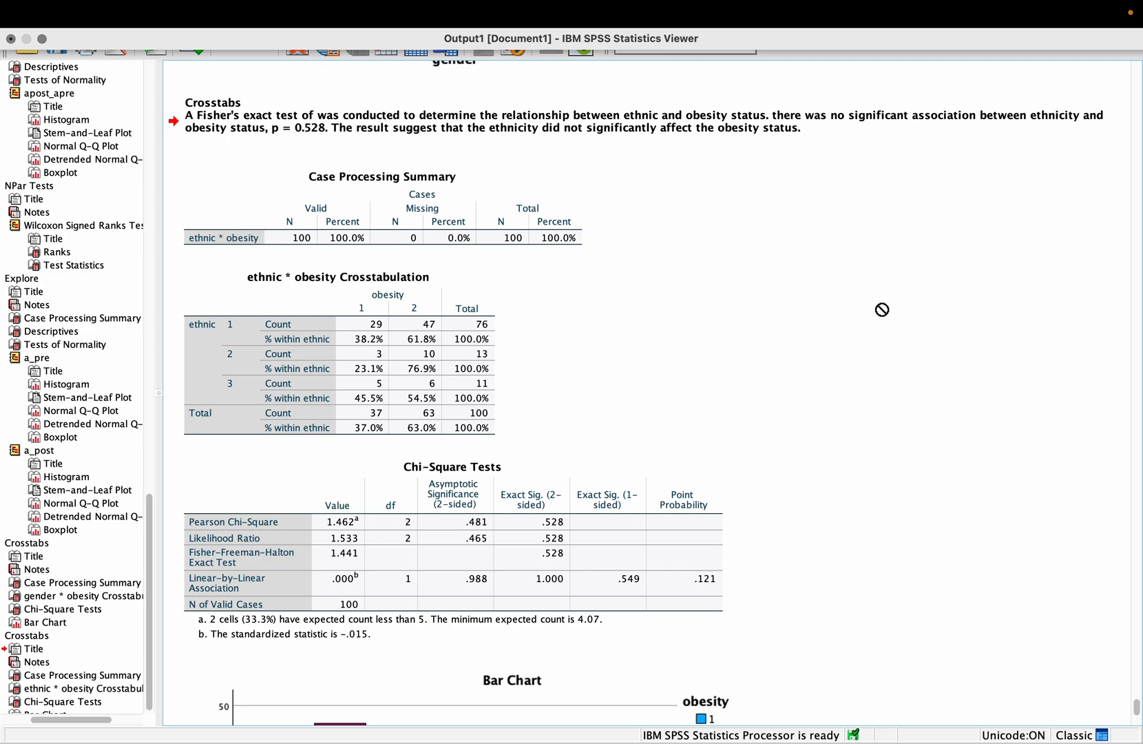
- Switch to Non- Parametric.pdf in Telegram and read on past the Fisher's exact test slides to the McNemar test introduction
key(ctrl+Left)
key(ctrl+Left)
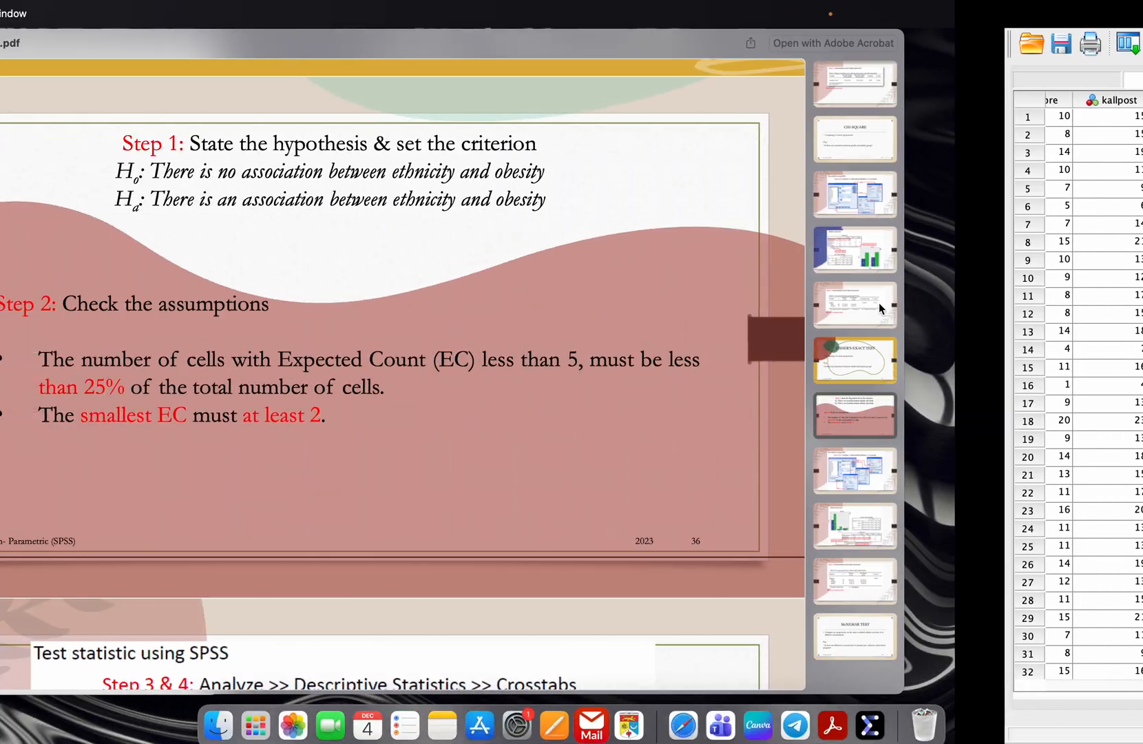
scroll(708, 513, down, 10)
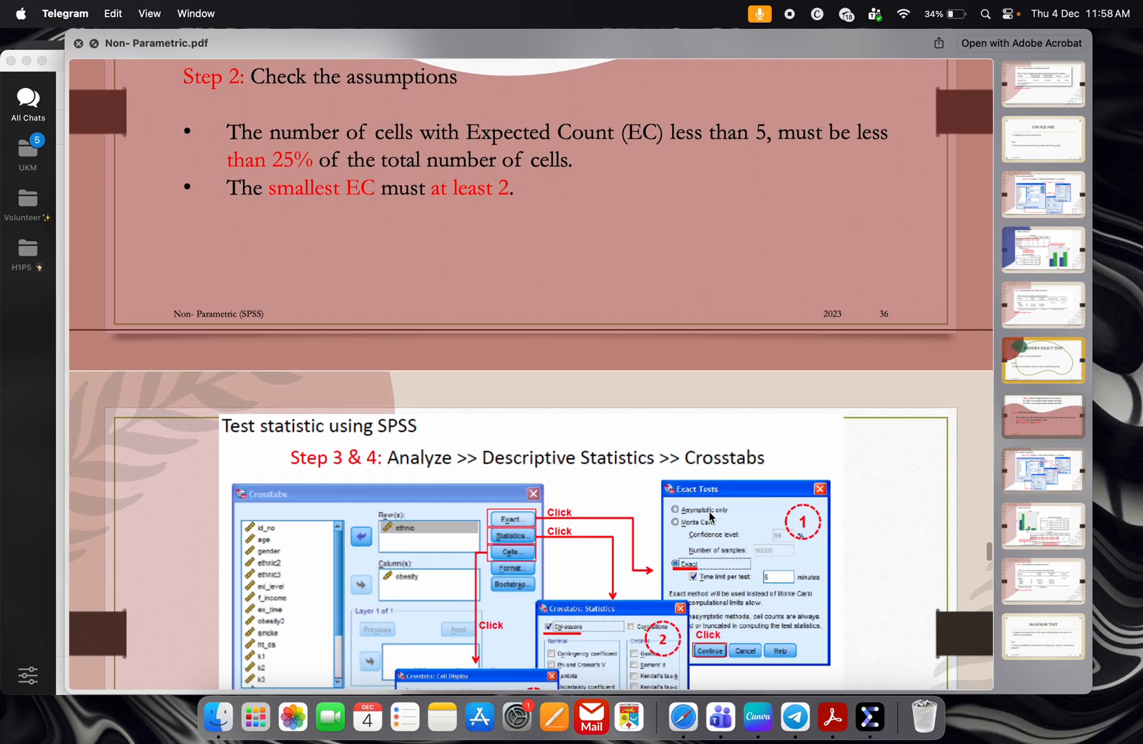
scroll(709, 516, down, 15)
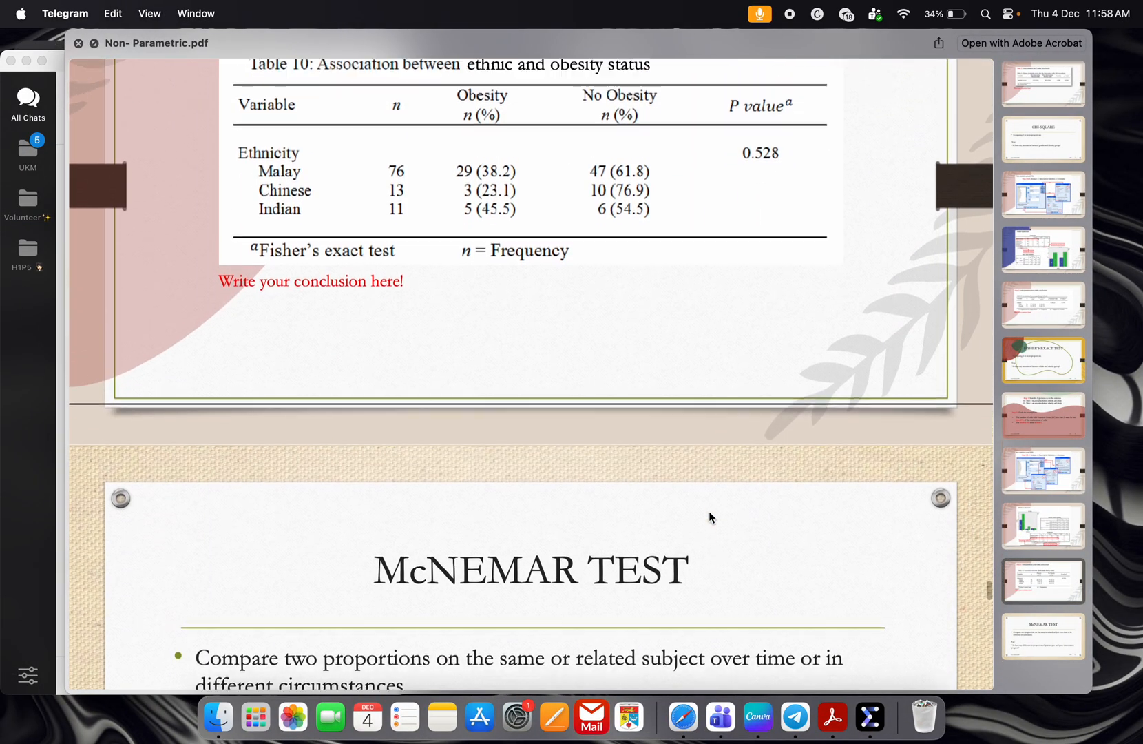
scroll(709, 517, down, 7)
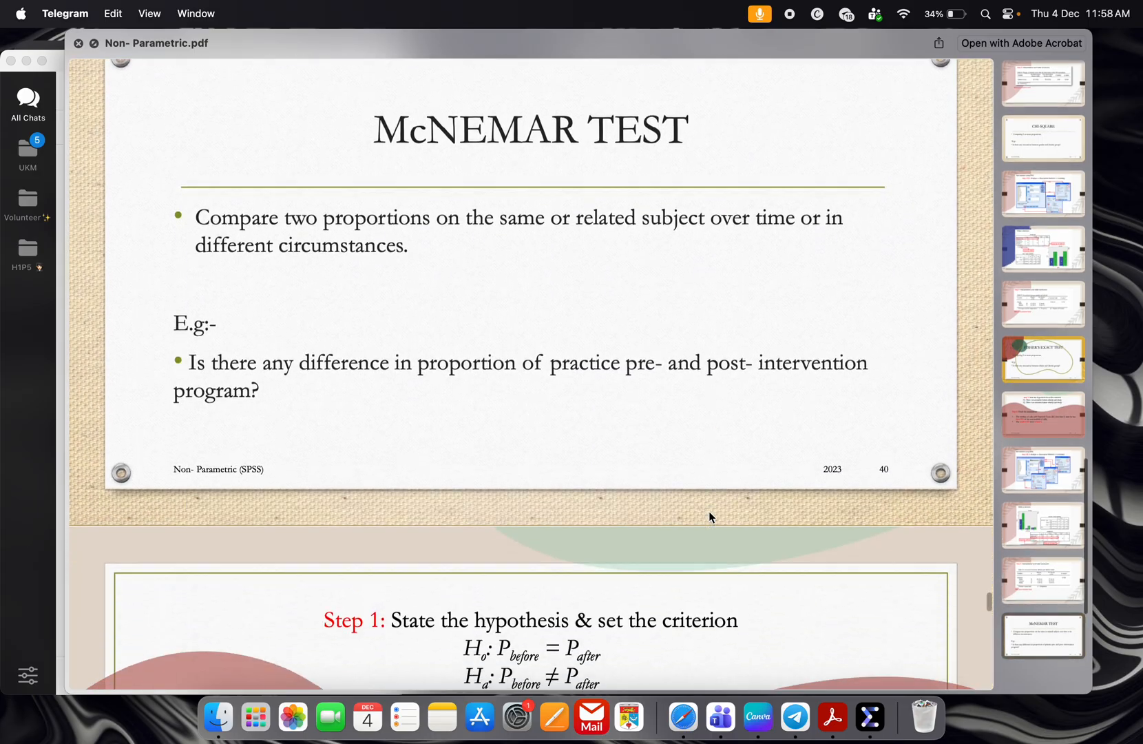
scroll(710, 517, up, 4)
scroll(709, 516, up, 3)
scroll(710, 516, down, 10)
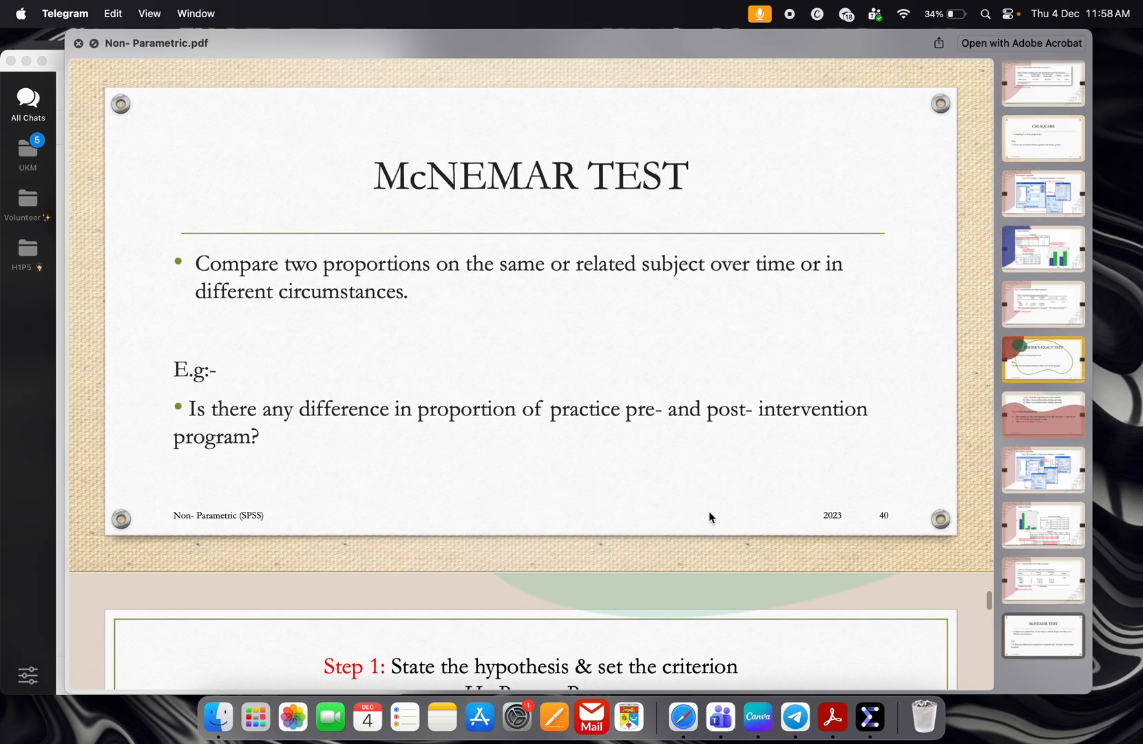
scroll(709, 516, down, 1)
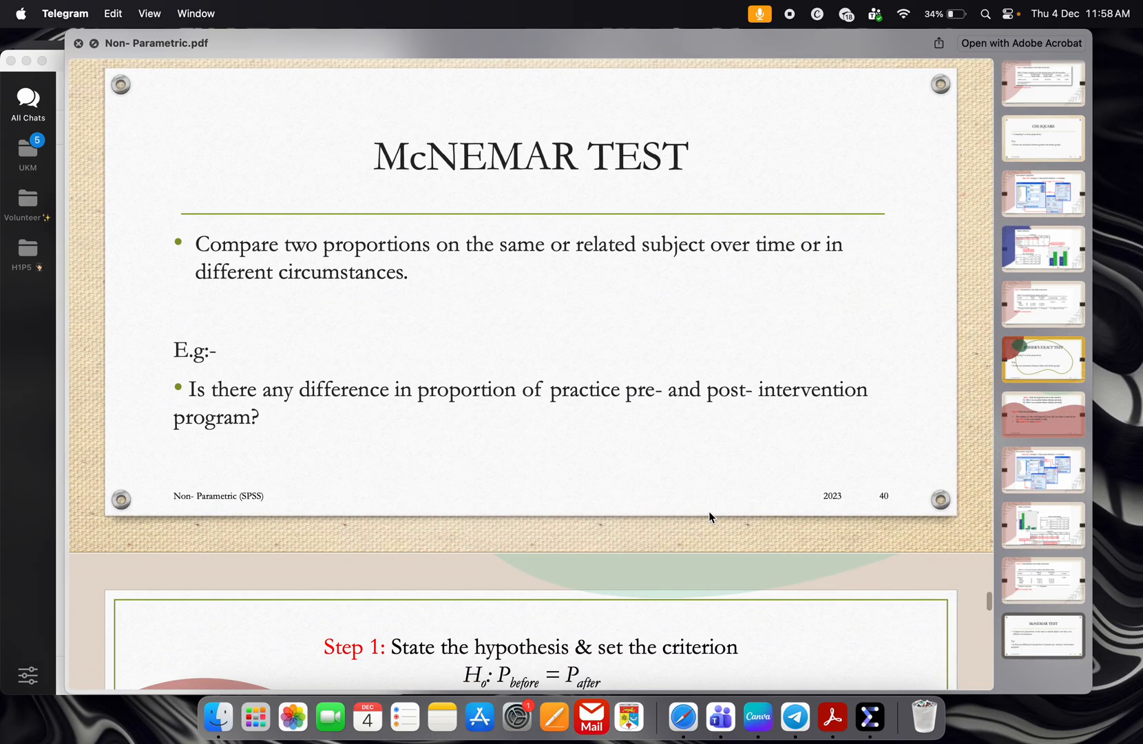